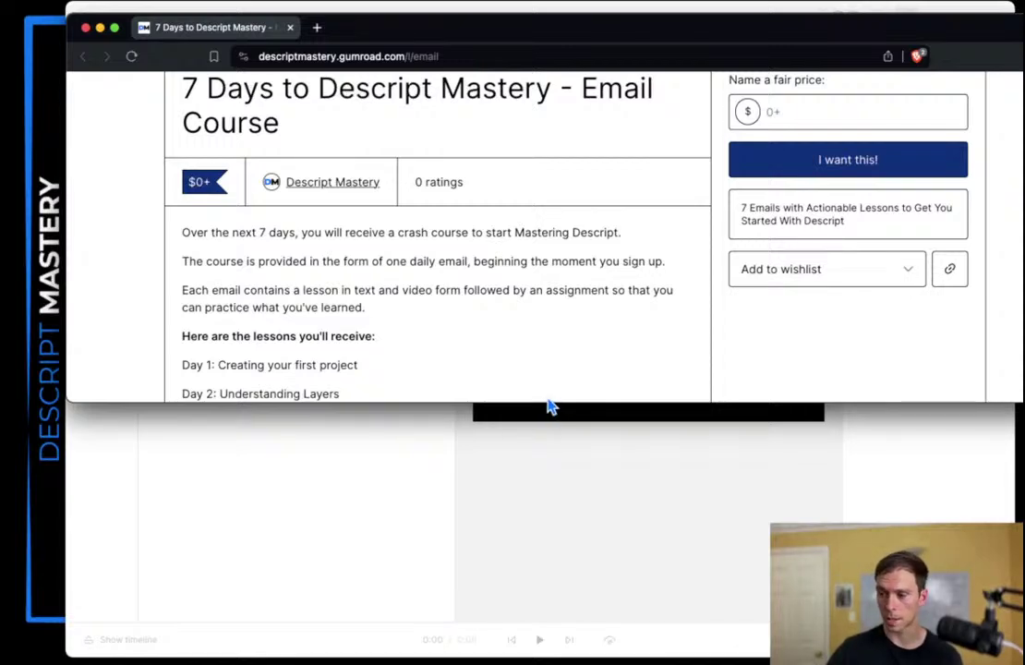
Step: Look over the title, price and introduction on the 7 Days to Descript Mastery email course page
scroll(546, 407, "down", 5)
key("super+a")
left_click(565, 305)
scroll(536, 324, "up", 10)
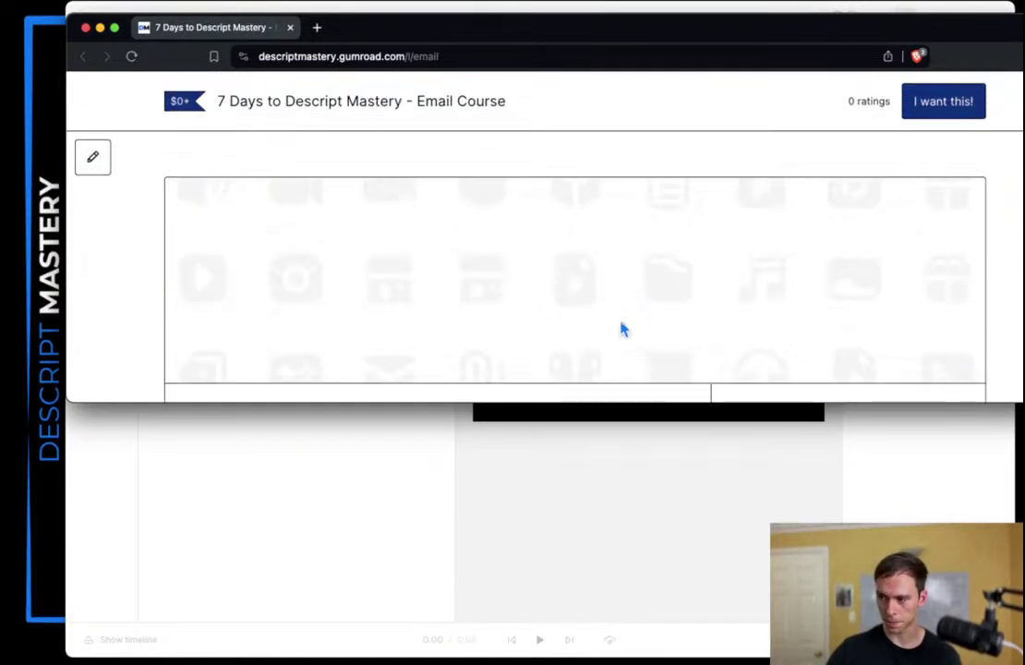
scroll(594, 319, "down", 1)
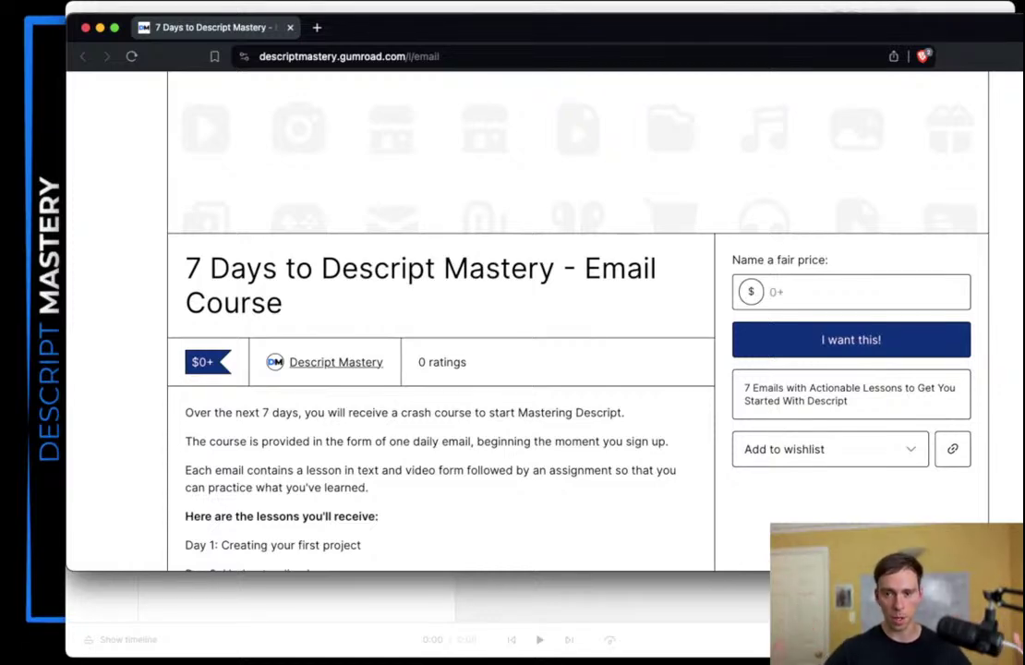
key("super+Tab")
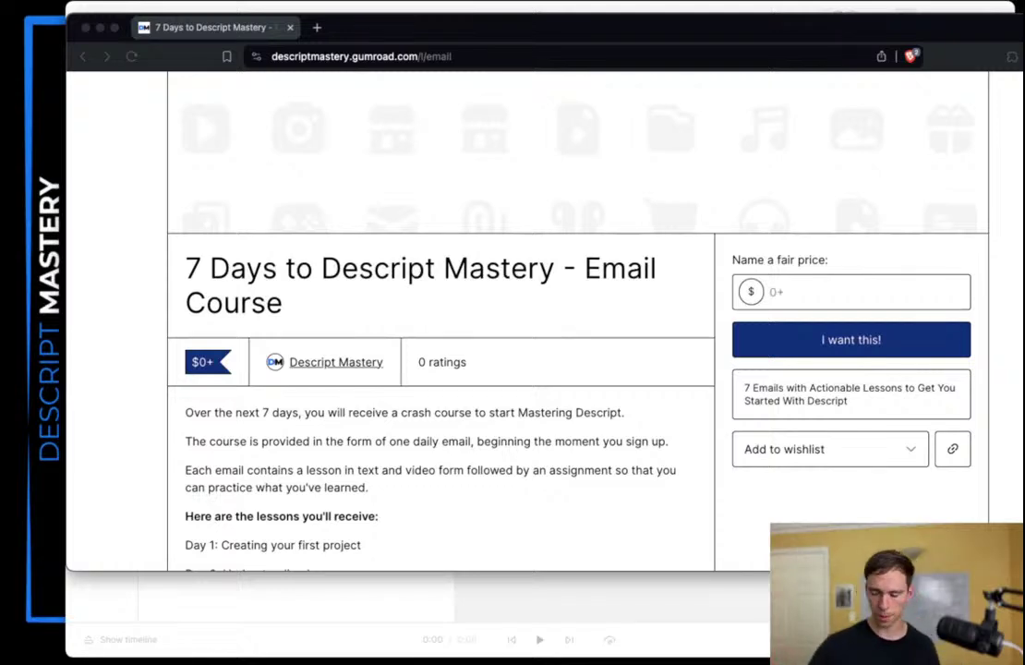
left_click(565, 503)
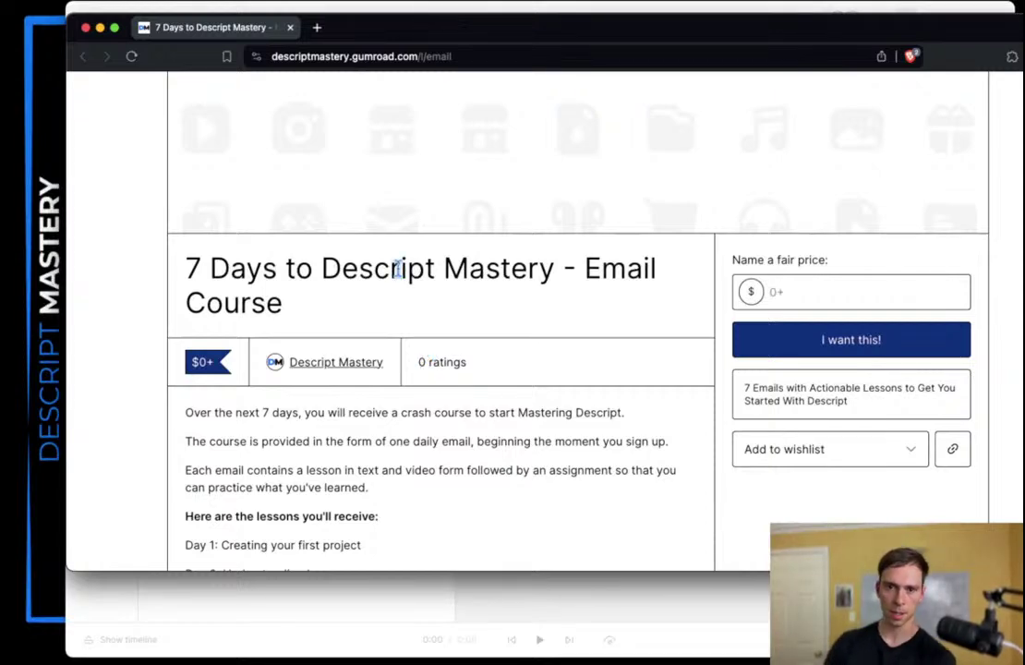
left_click(279, 55)
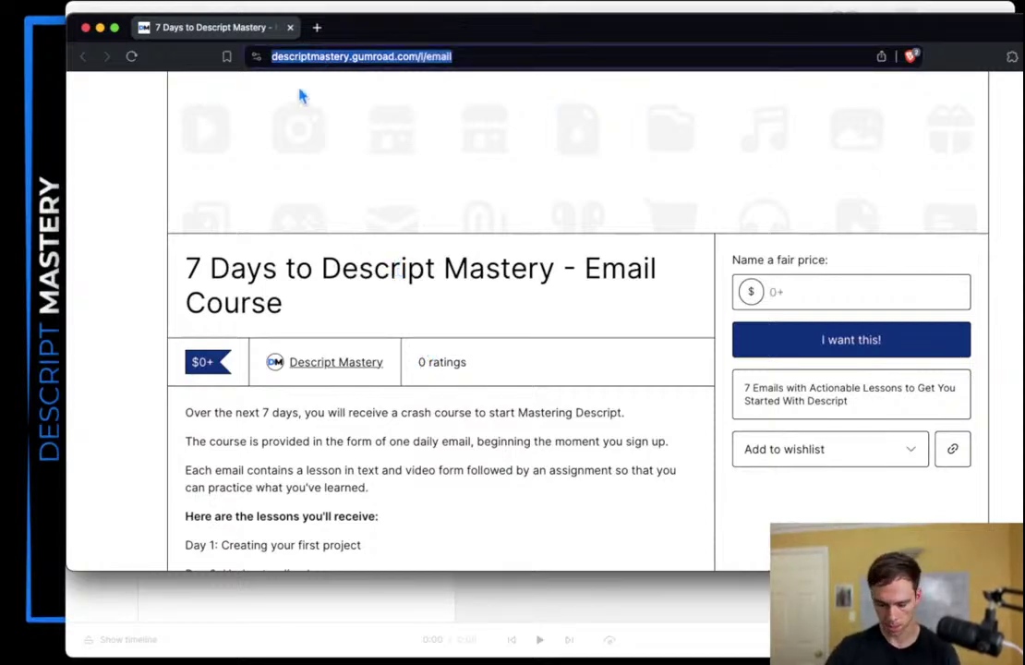
key("super+Tab")
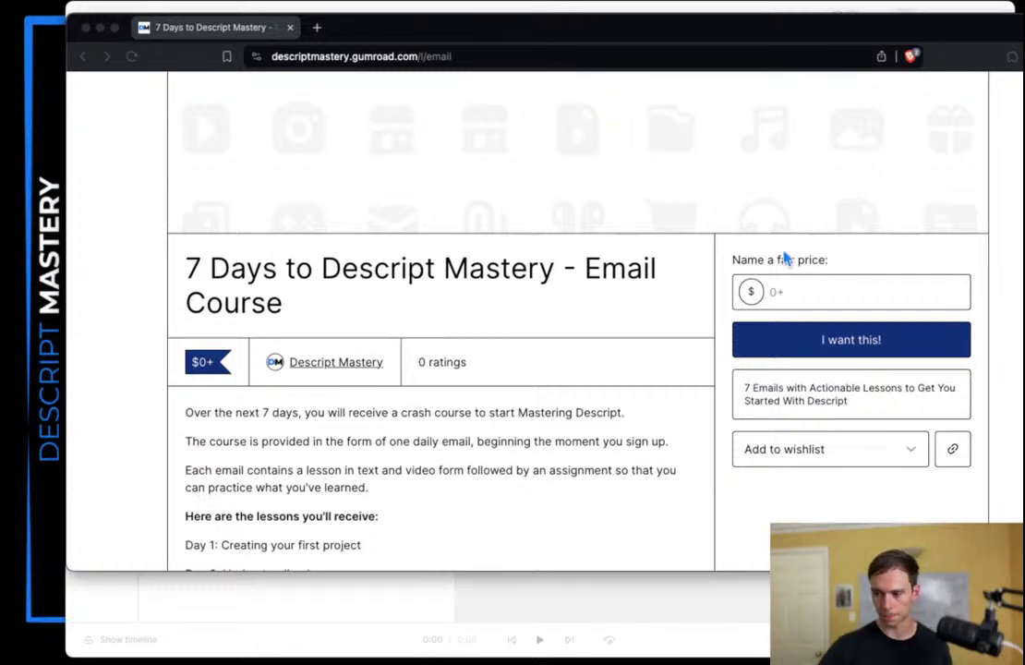
Step: Read through the email course description and its day-by-day list of lessons
scroll(645, 412, "down", 3)
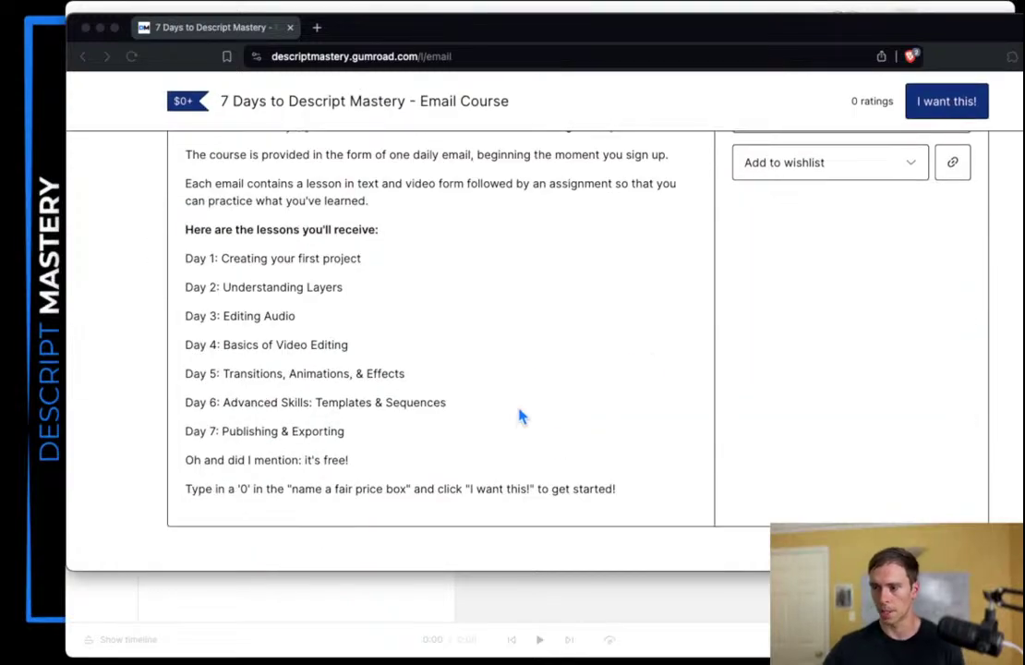
scroll(545, 382, "up", 1)
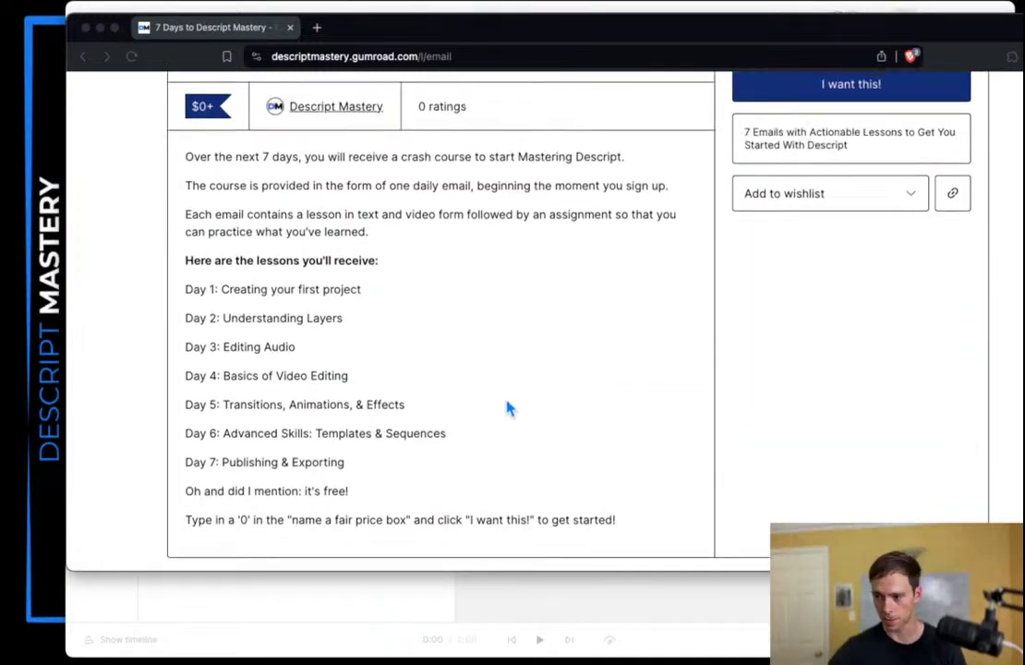
scroll(508, 407, "up", 3)
scroll(509, 409, "up", 1)
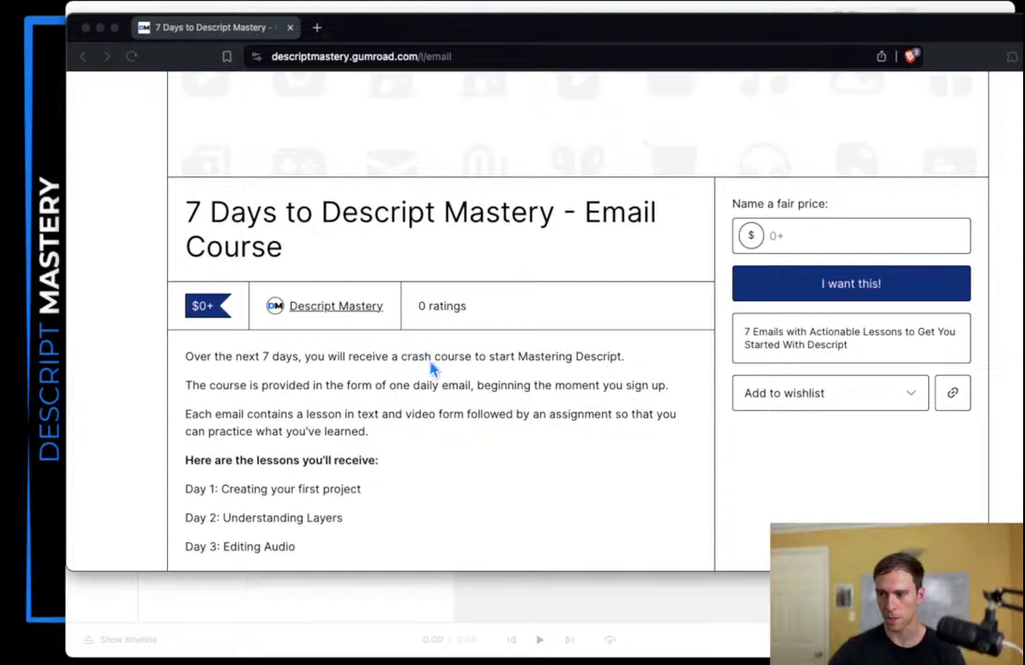
scroll(494, 471, "up", 2)
scroll(489, 434, "down", 3)
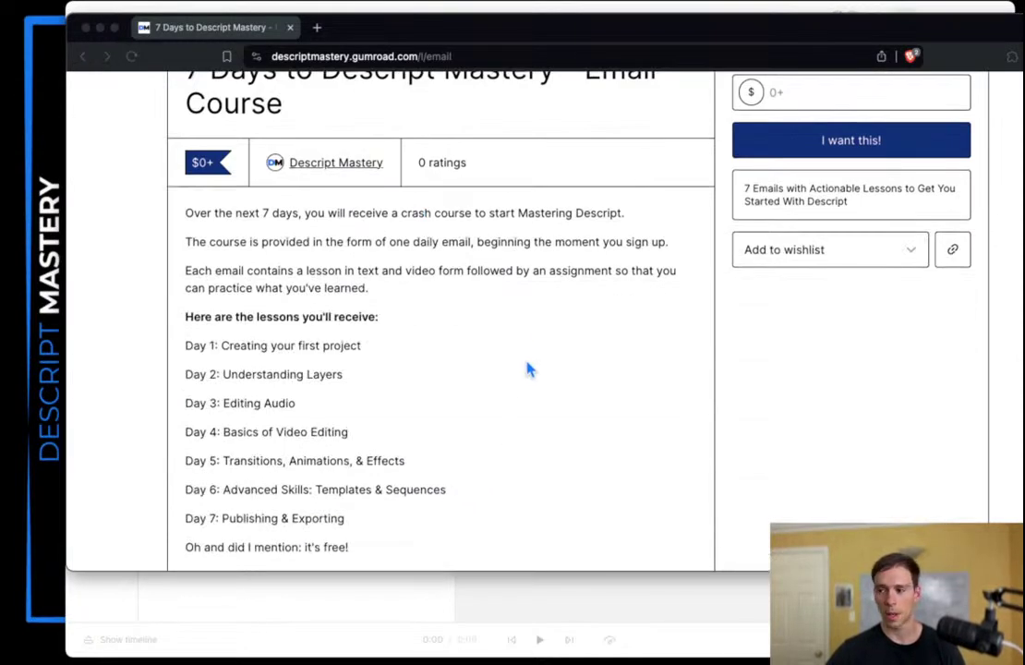
scroll(540, 339, "up", 1)
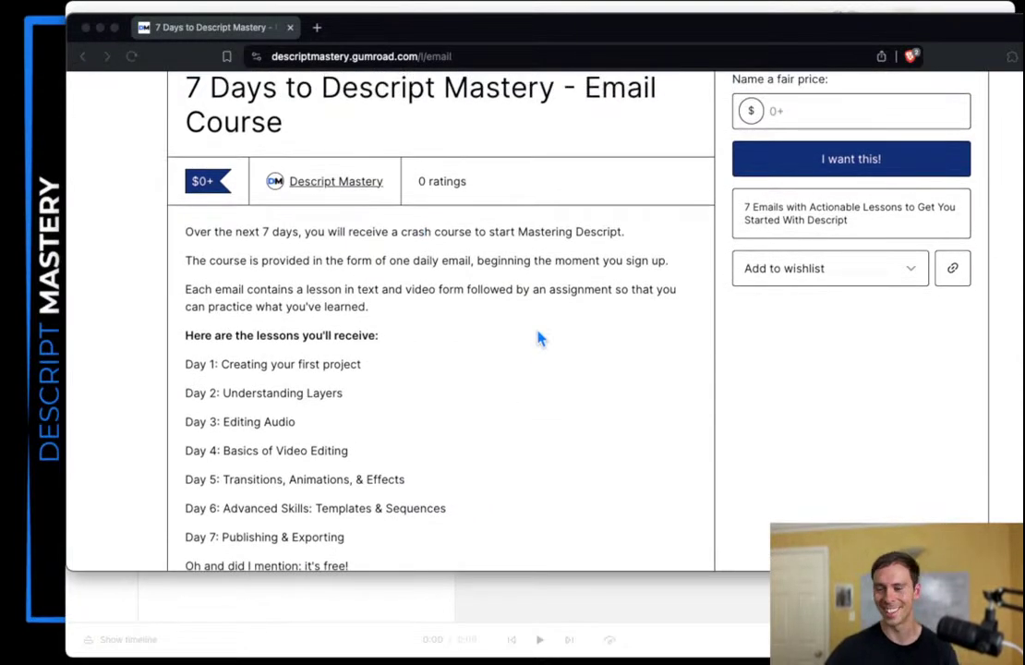
scroll(654, 328, "up", 1)
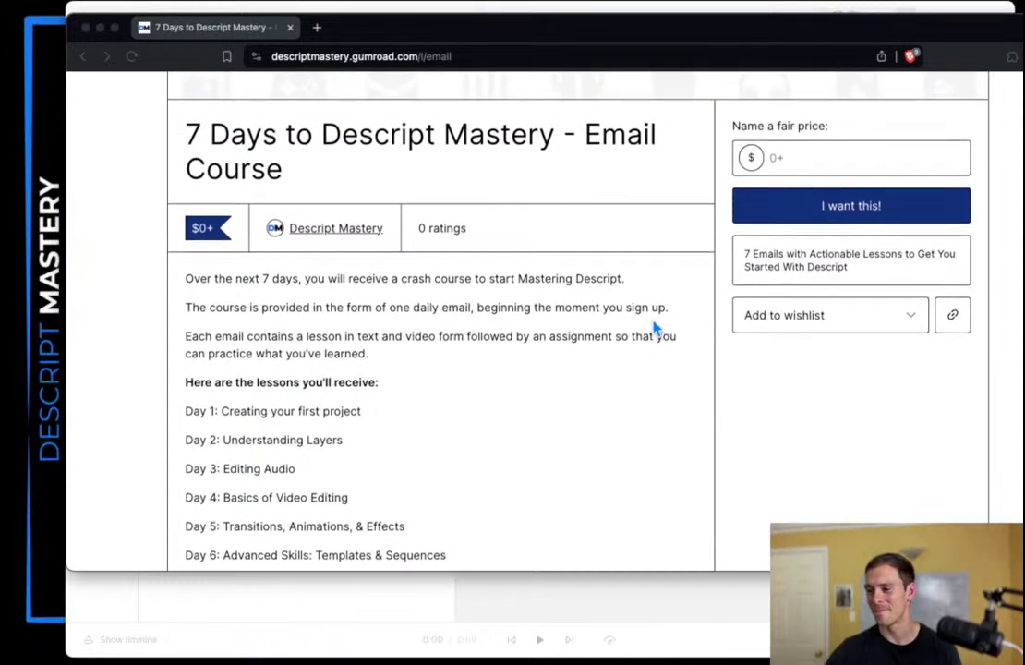
scroll(653, 328, "up", 1)
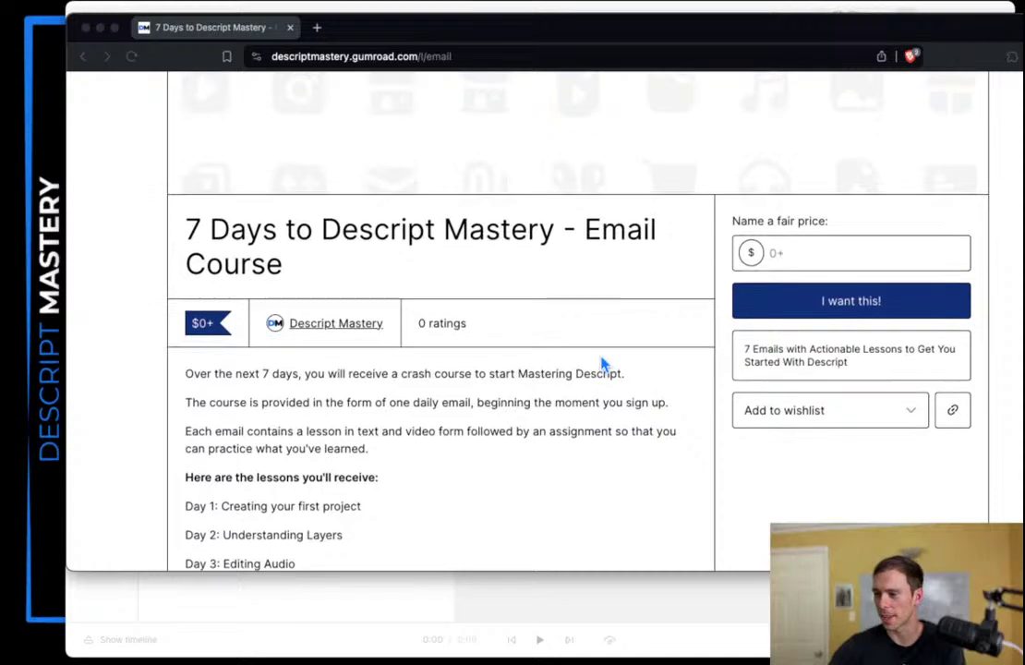
scroll(605, 360, "up", 1)
scroll(526, 402, "up", 1)
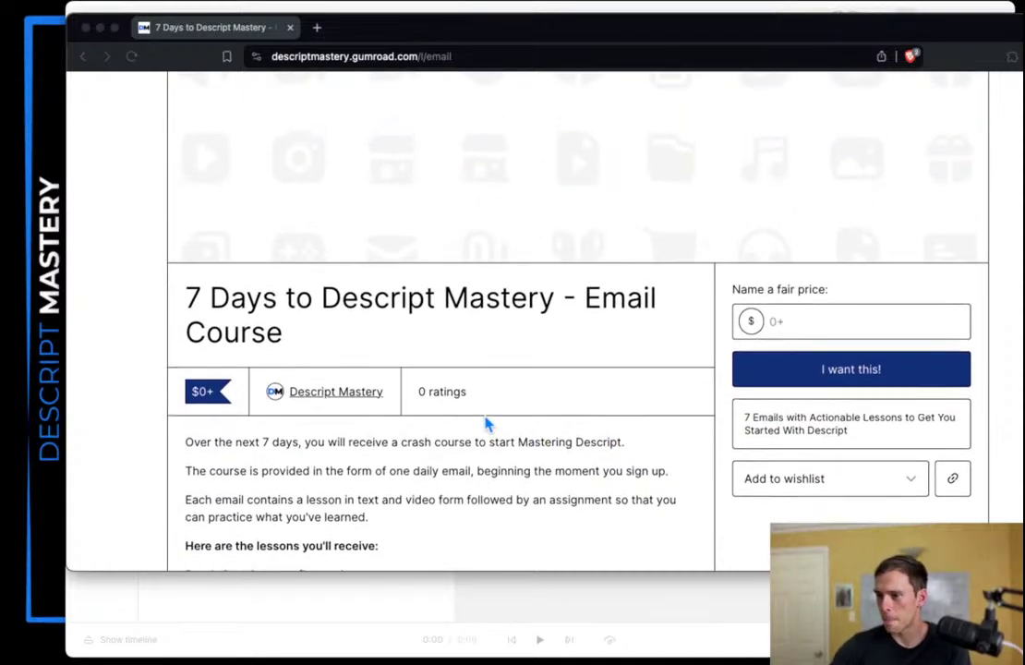
scroll(484, 423, "down", 3)
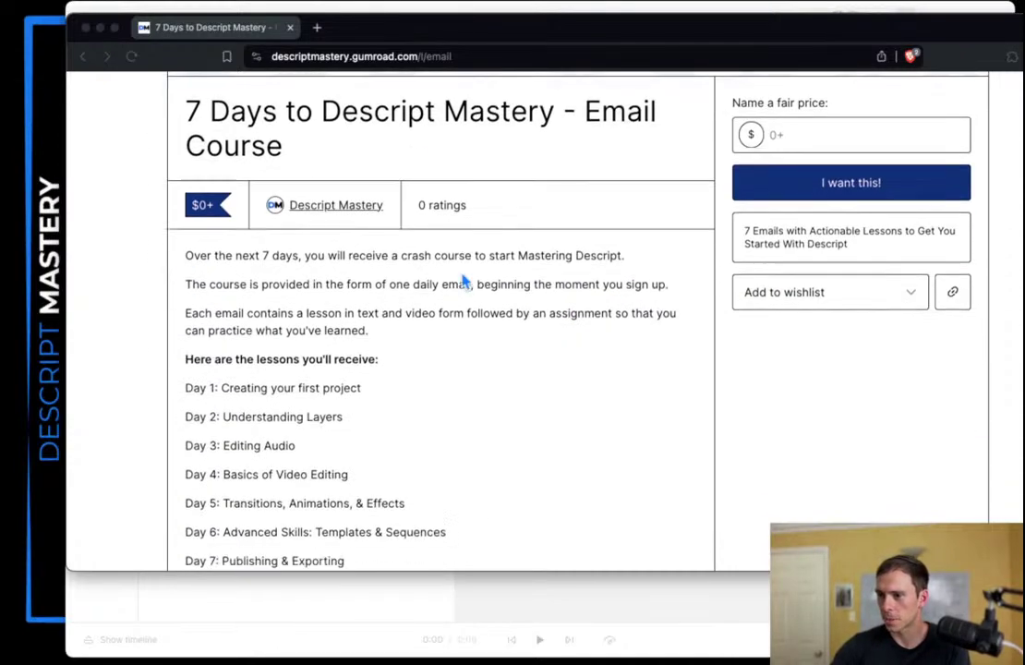
Step: Minimize the browser window, switch to Descript and start an empty composition in the Untitled project
left_click(109, 42)
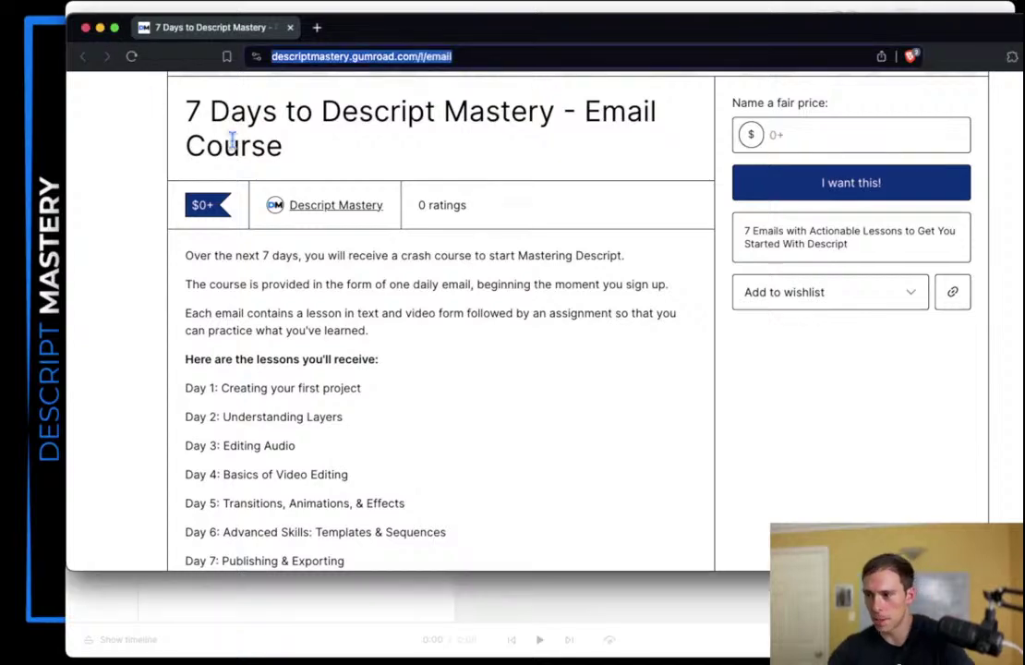
left_click(100, 27)
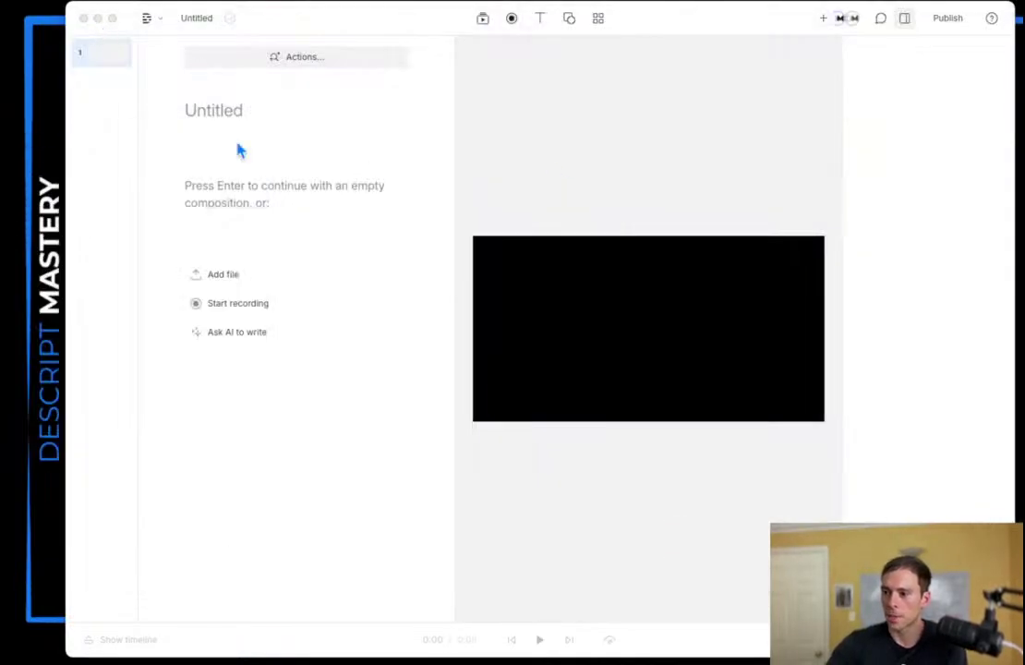
left_click(246, 215)
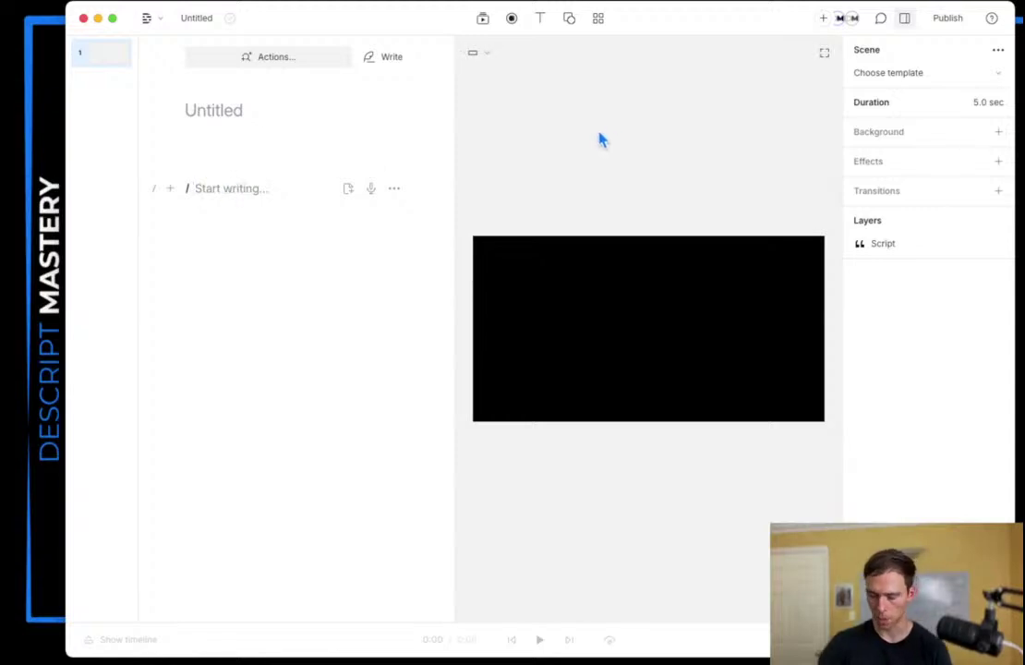
Step: Examine the stock videos and the project files area in the media library
left_click(482, 19)
left_click(545, 57)
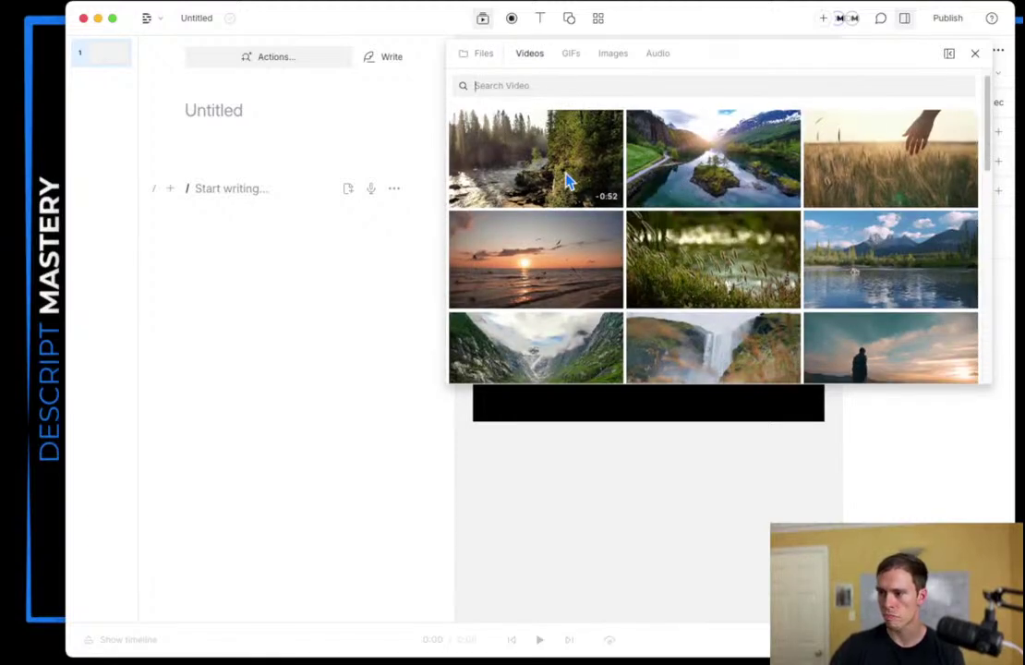
left_click(487, 55)
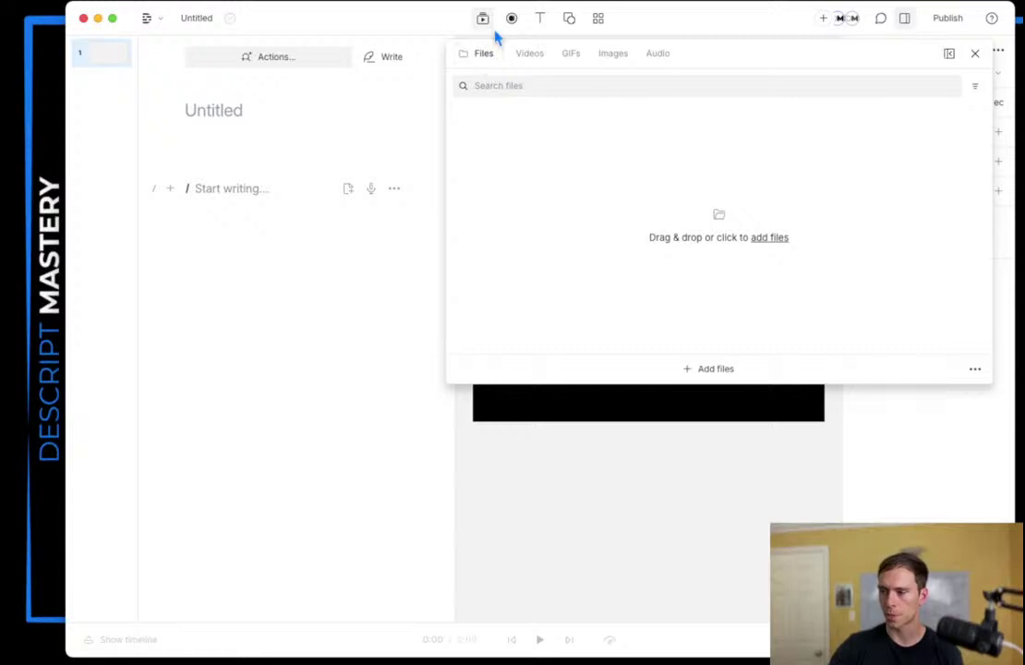
left_click(494, 35)
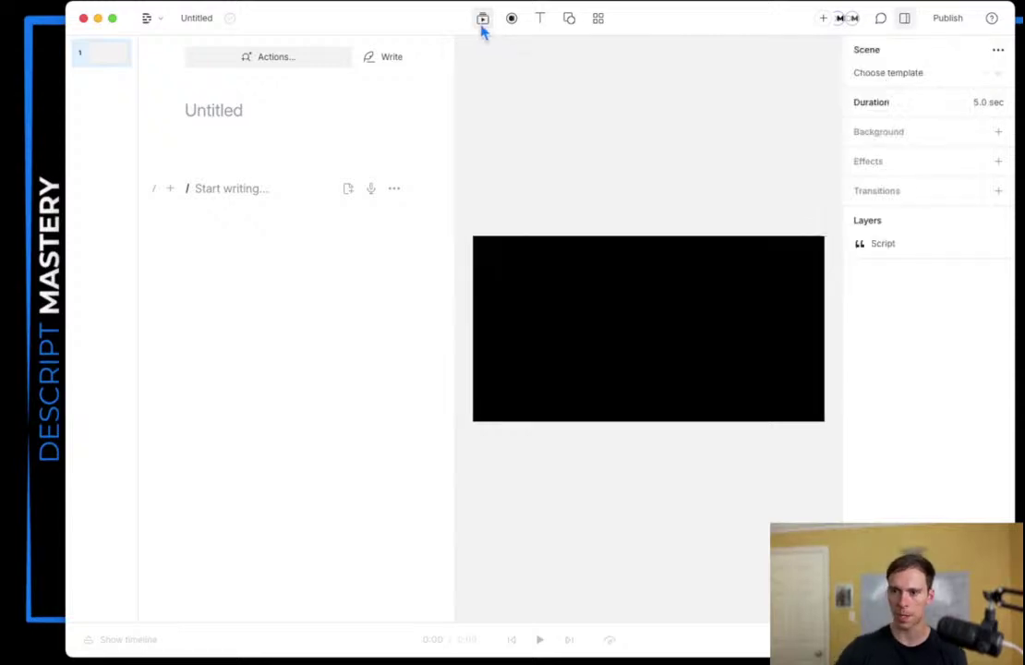
left_click(481, 22)
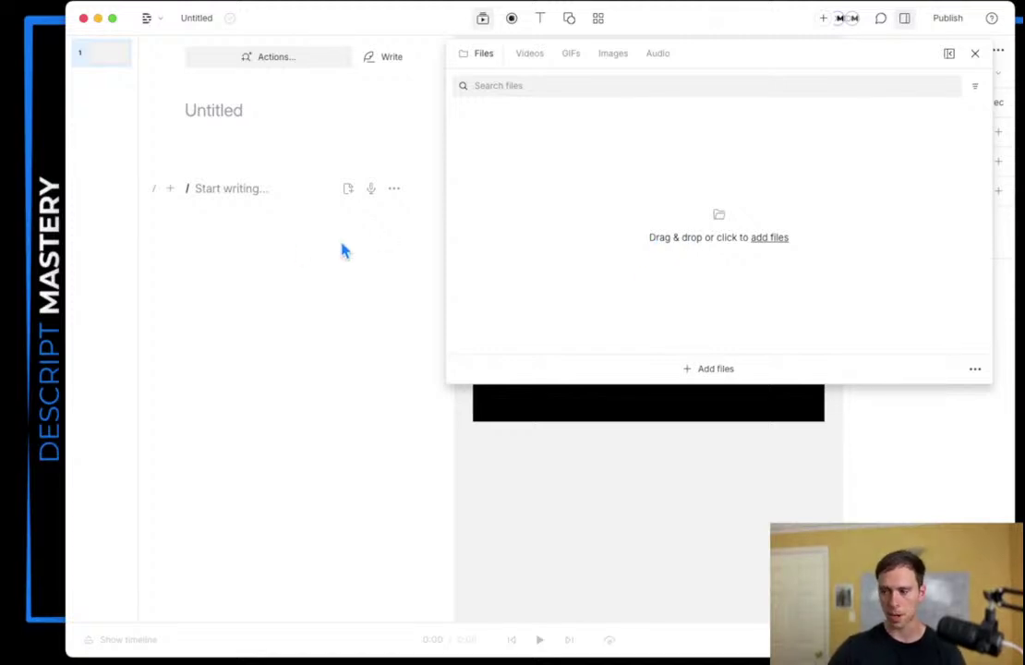
left_click(226, 249)
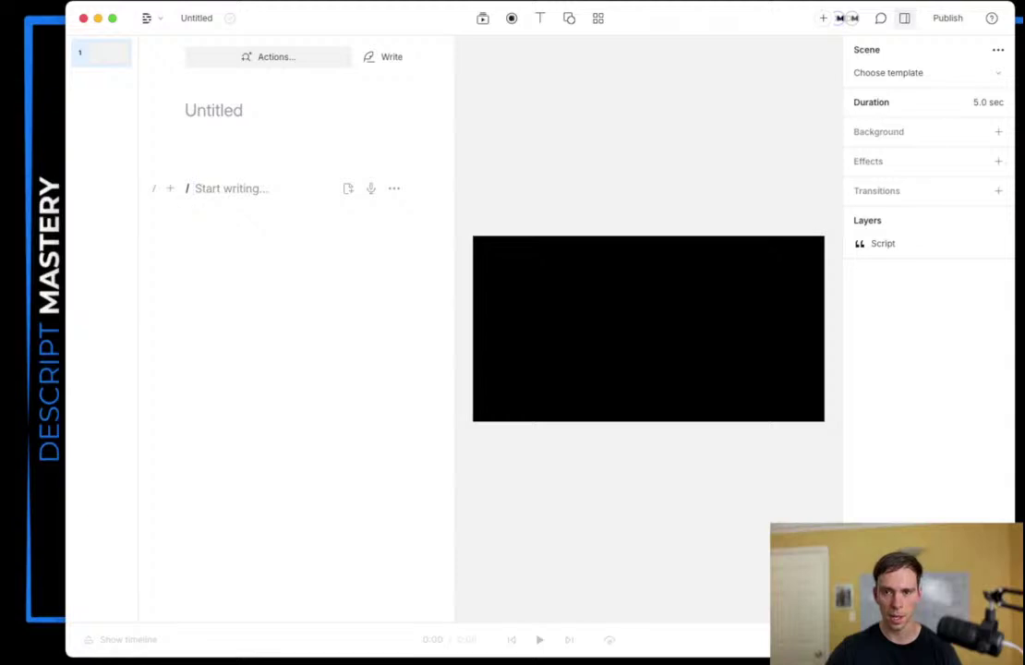
Step: Add the microphone comparison image 2024 YT Thumbnails (1) to the empty script
left_click_drag(115, 337, 251, 188)
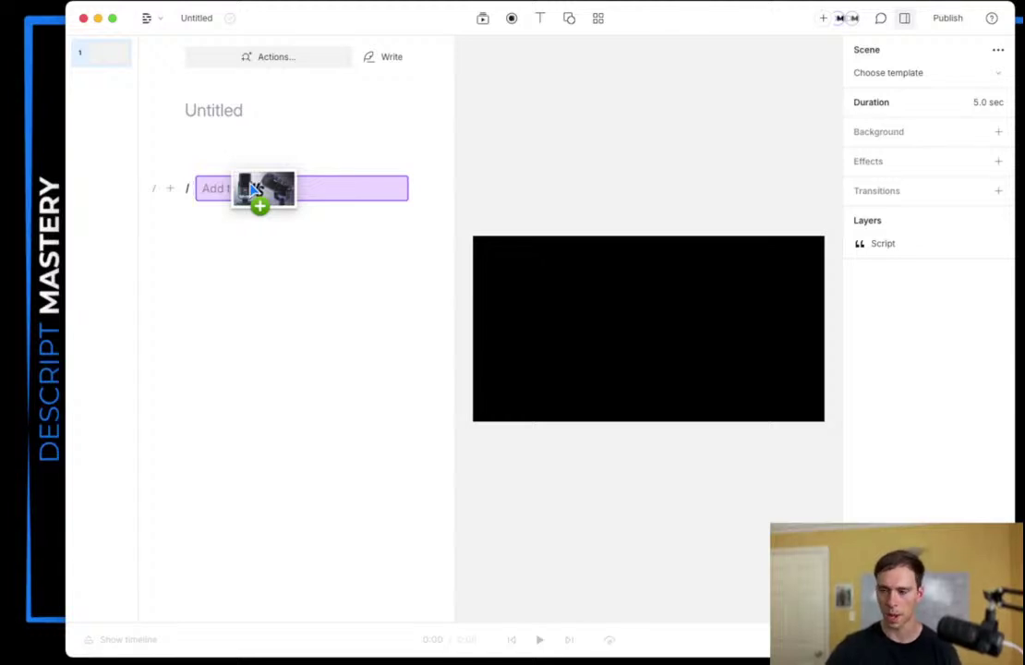
left_click_drag(251, 187, 258, 189)
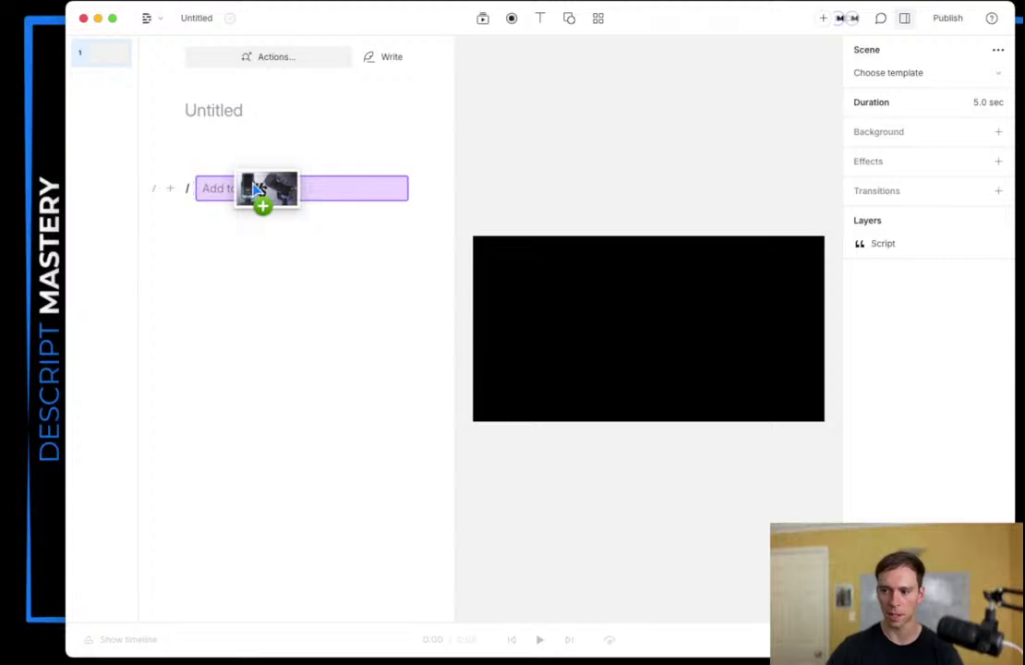
left_click_drag(257, 189, 258, 190)
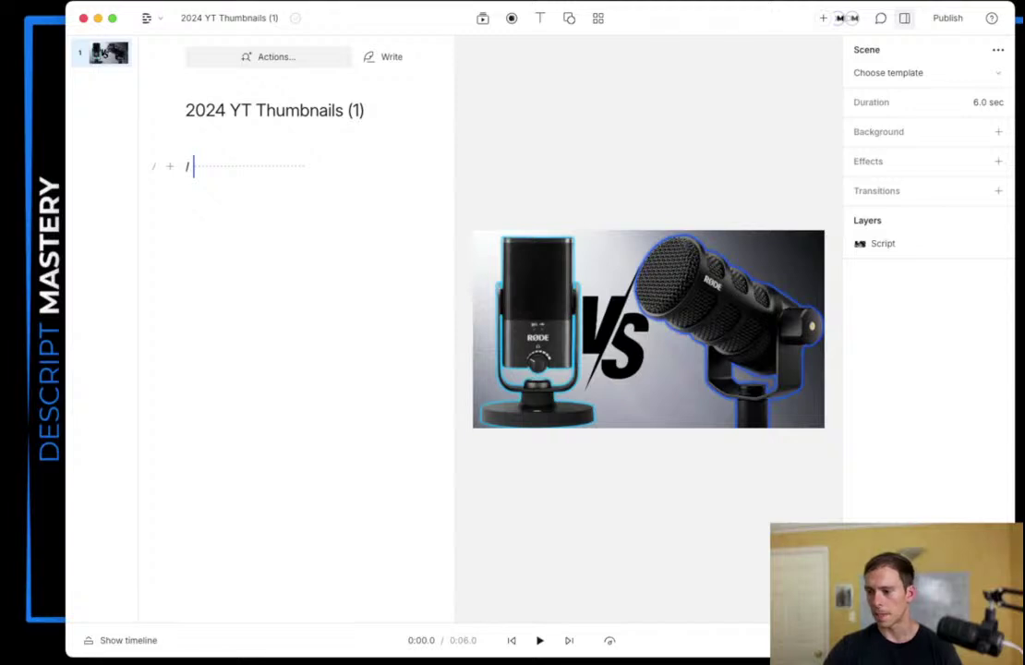
Step: Show the timeline and briefly play back the composition with the thumbnail image
left_click(107, 640)
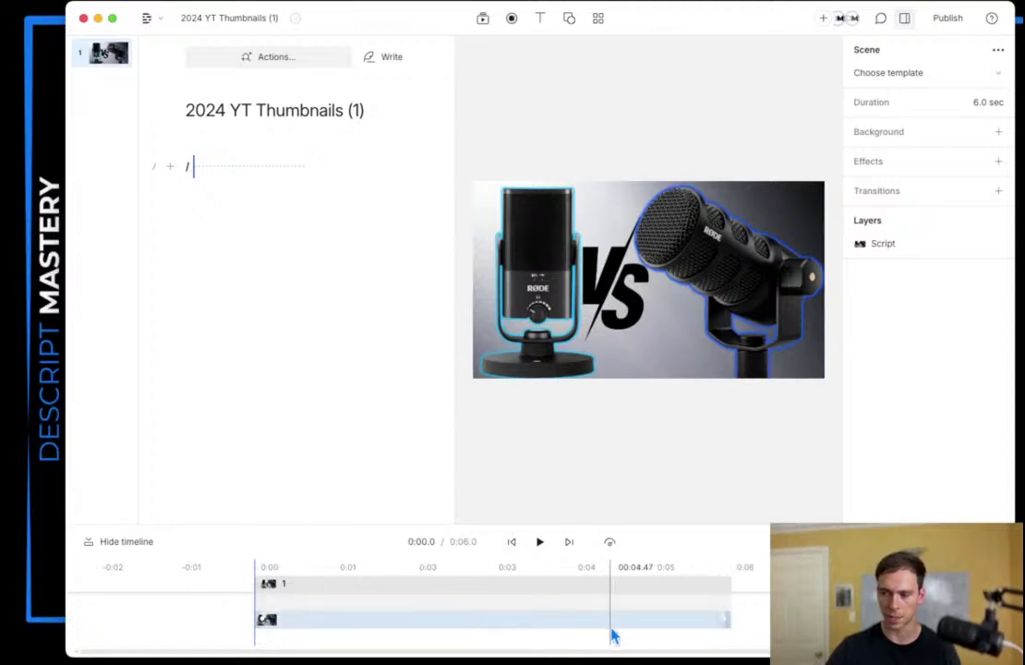
left_click(542, 544)
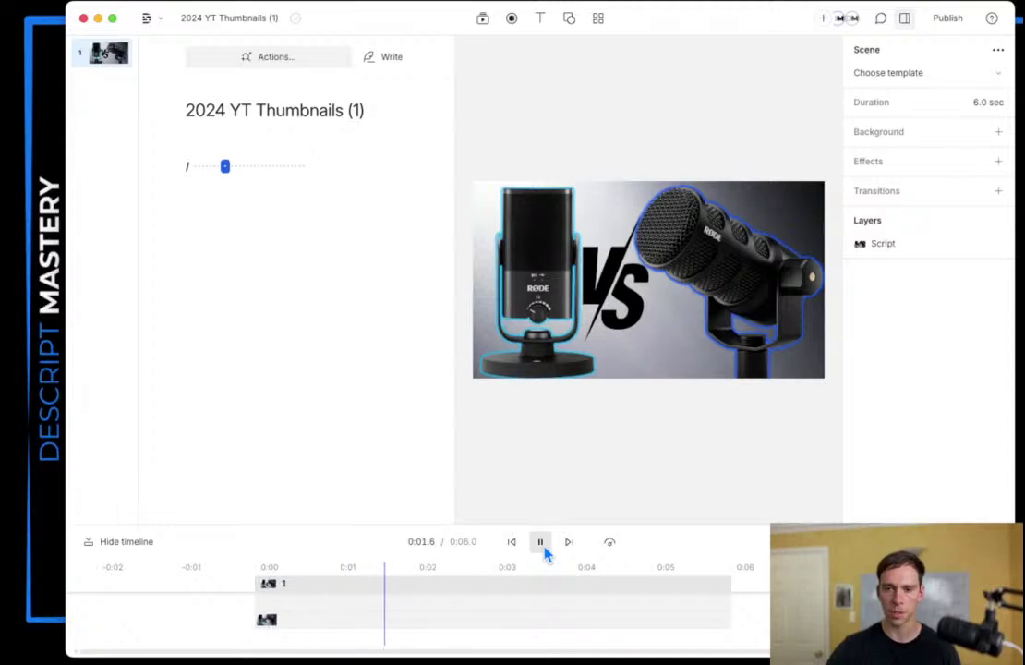
left_click(543, 547)
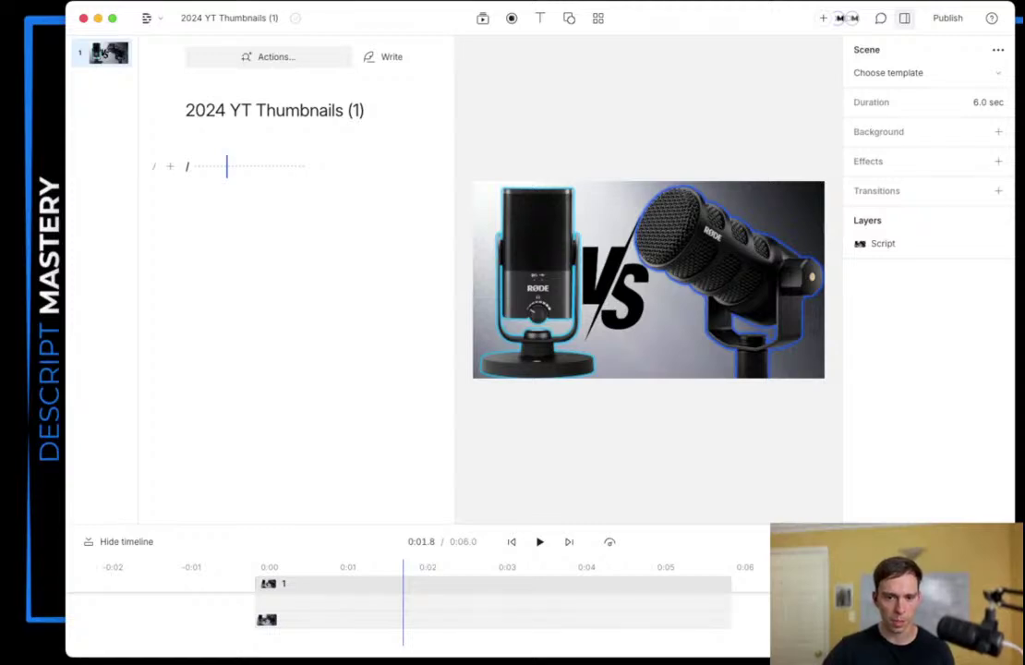
Step: Add the video Røde NT USB Mini vs PodMic.mp4 to the script below the thumbnail image
left_click_drag(129, 230, 246, 237)
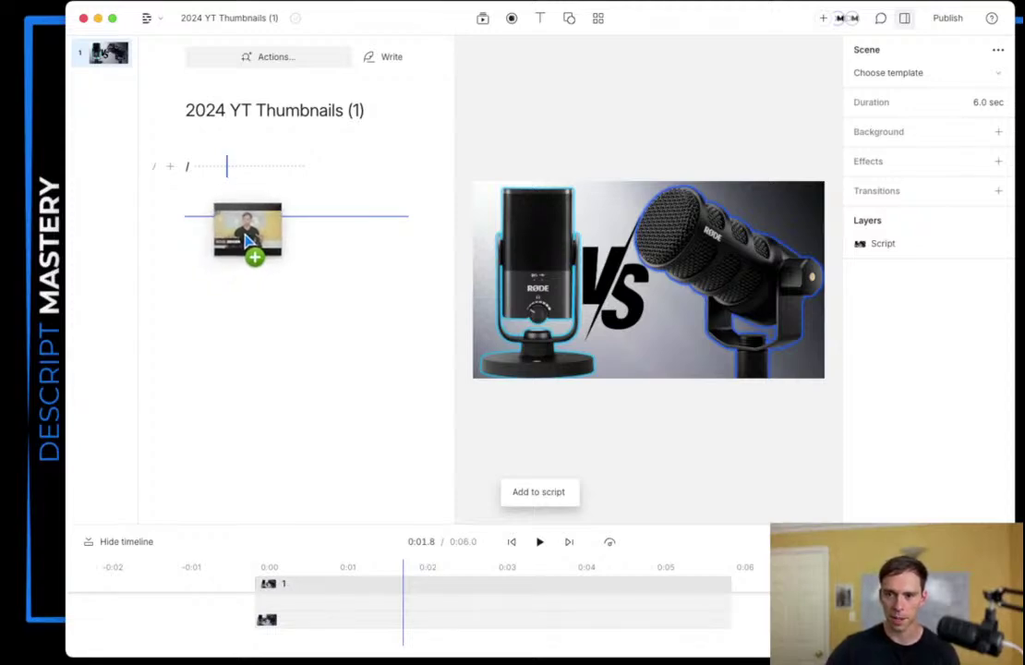
left_click_drag(246, 234, 247, 238)
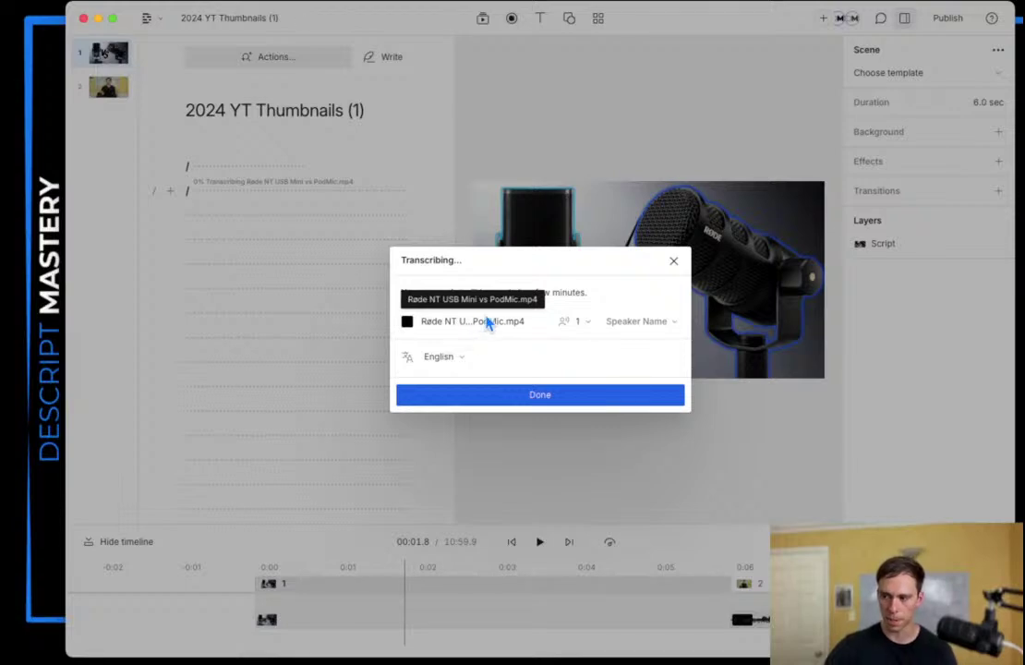
Step: Set the video transcription's speaker count to 1 and open speaker identification for the file
left_click(572, 329)
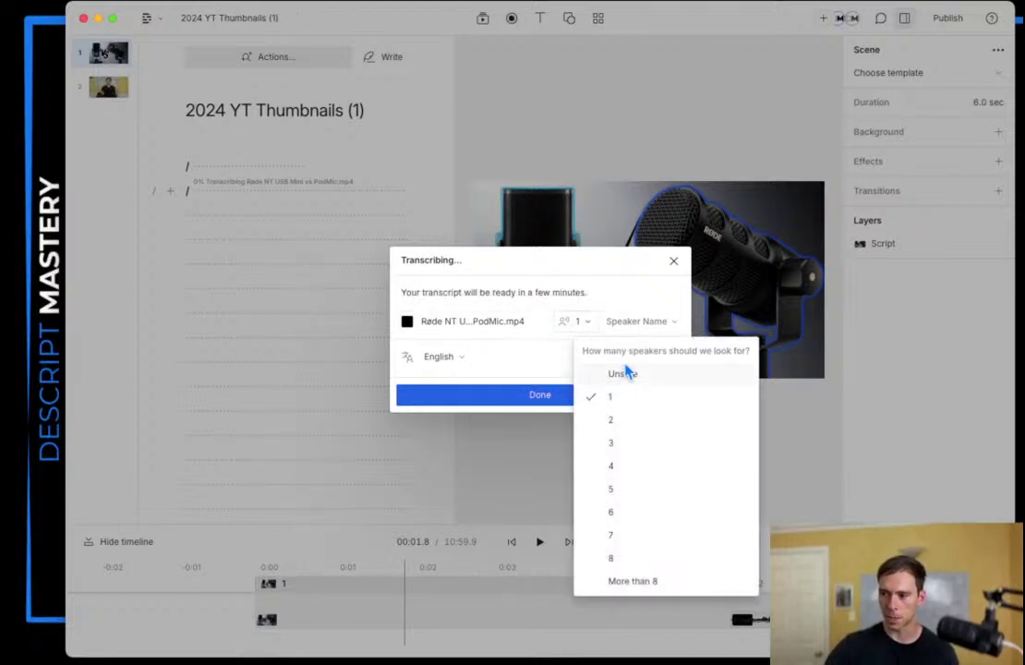
left_click(586, 397)
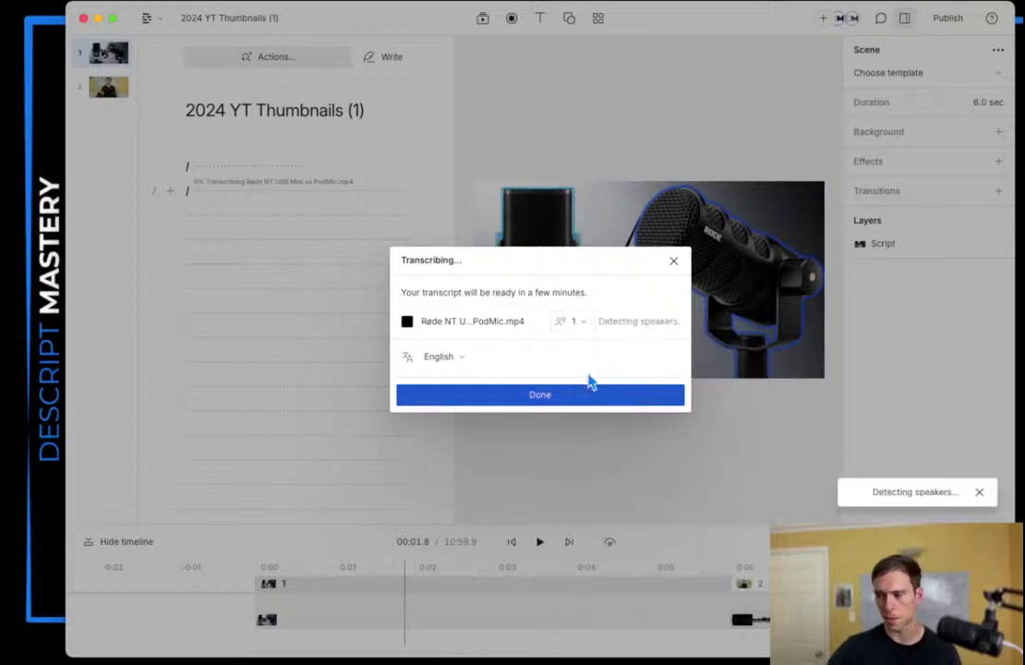
mouse_move(617, 327)
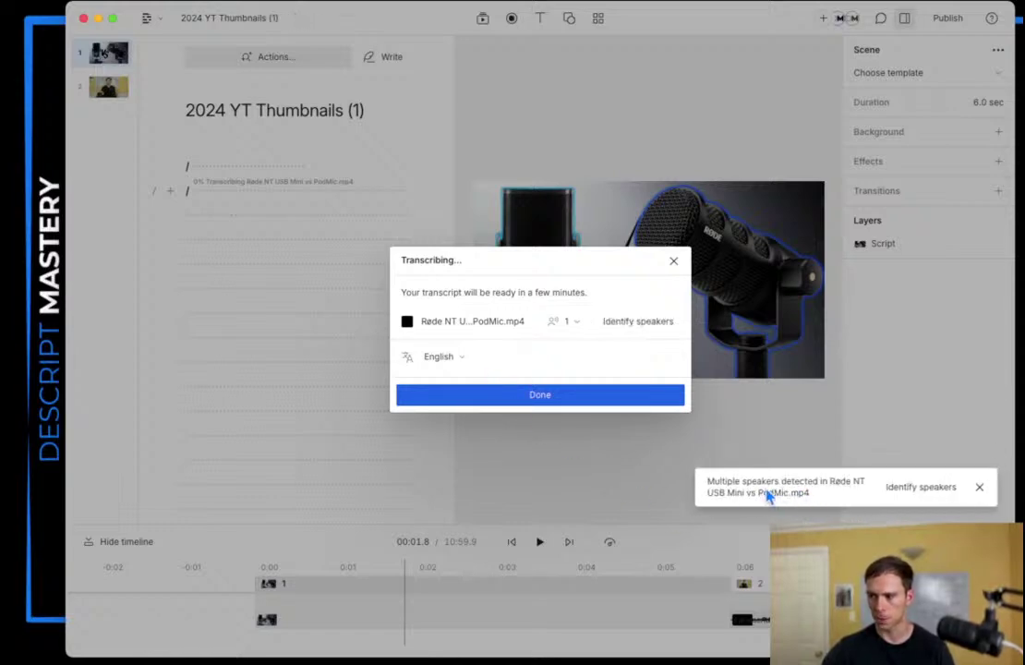
left_click(924, 486)
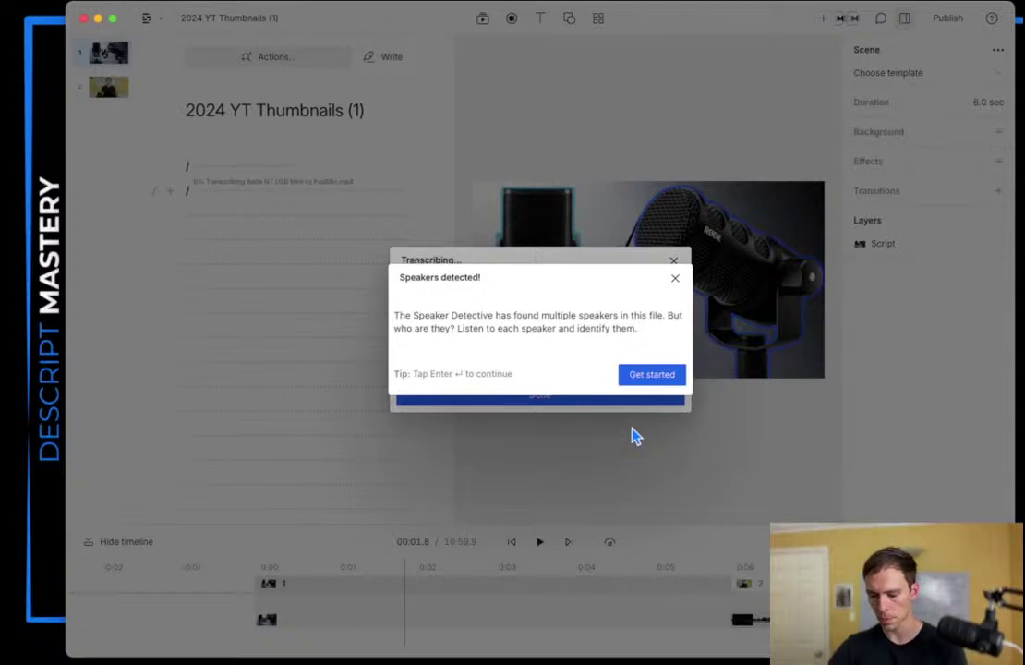
Step: Play the sample clip, assign the first listed AI speaker as the person speaking, and finish speaker identification
left_click(637, 381)
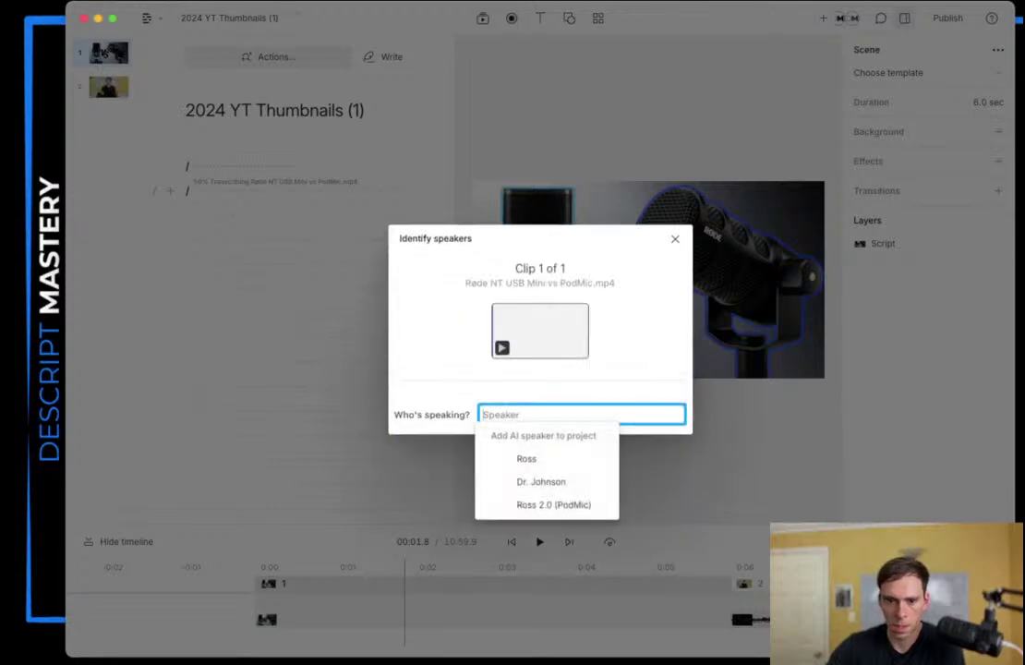
left_click(503, 351)
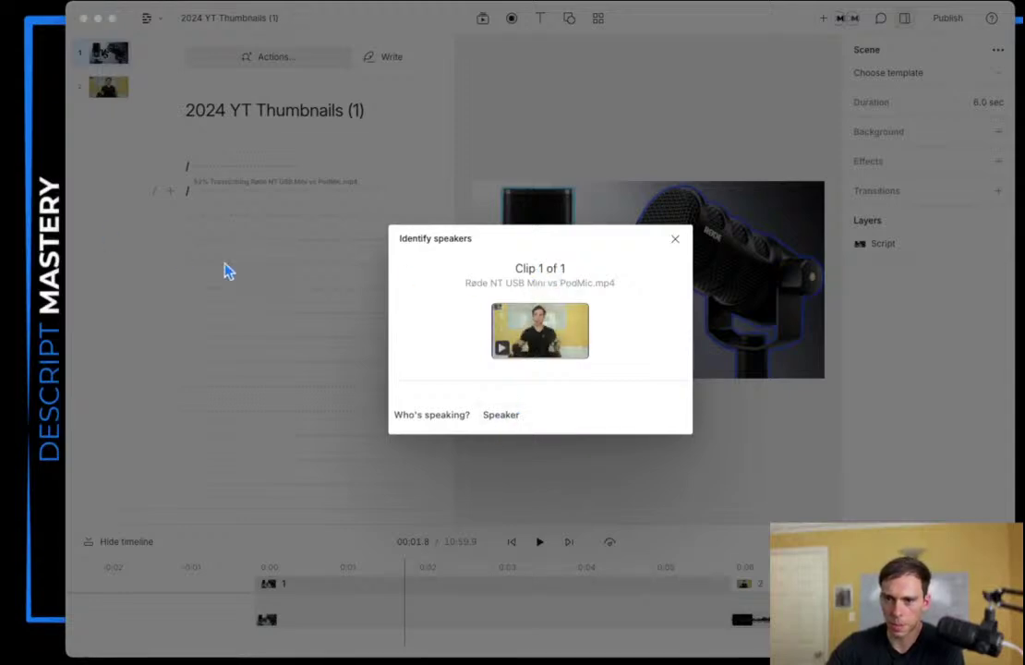
left_click(495, 414)
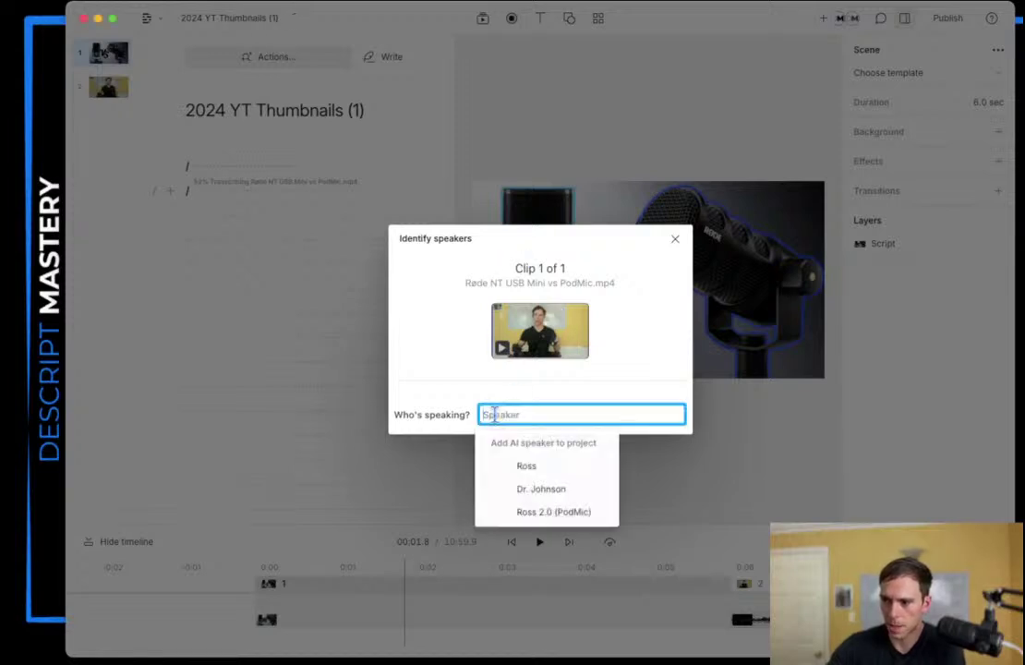
left_click(533, 467)
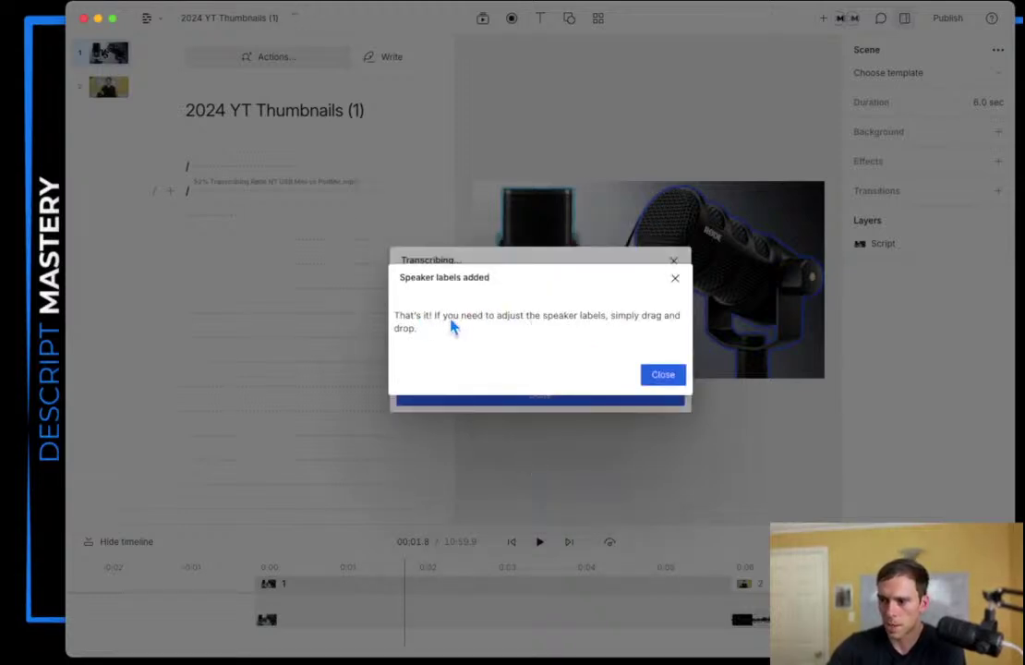
left_click(651, 376)
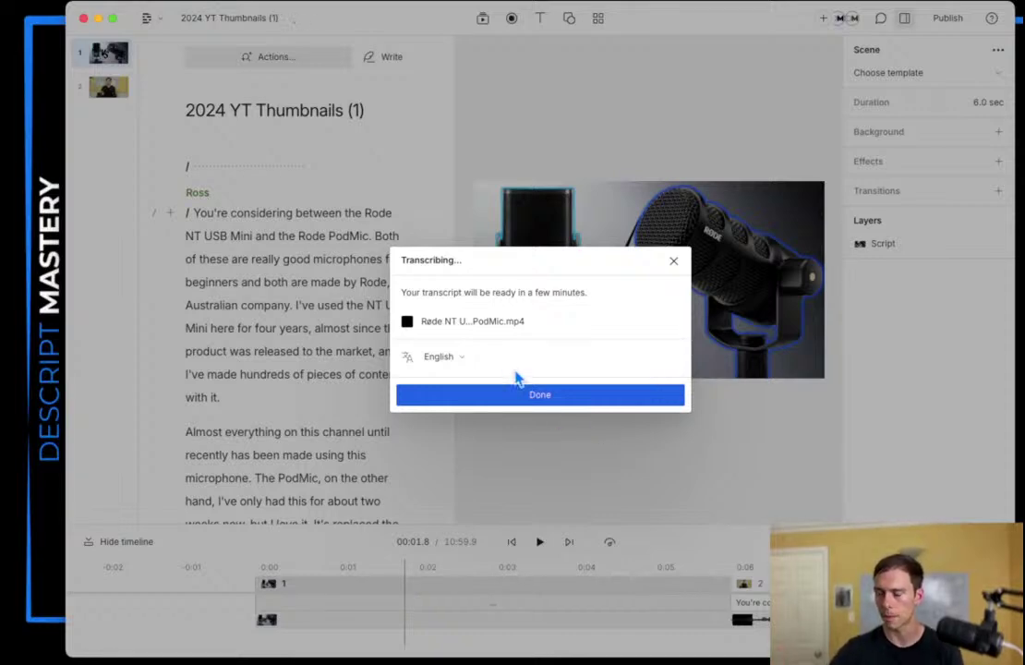
Step: Review the available transcription languages, keep English and close the transcription dialog
left_click(449, 356)
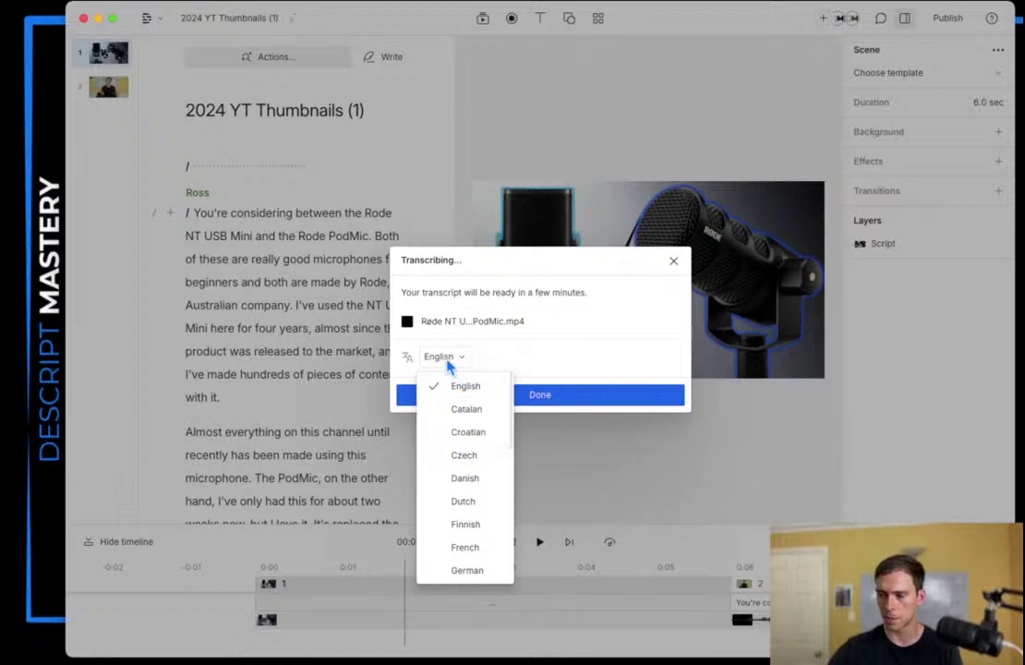
left_click(460, 359)
left_click(507, 398)
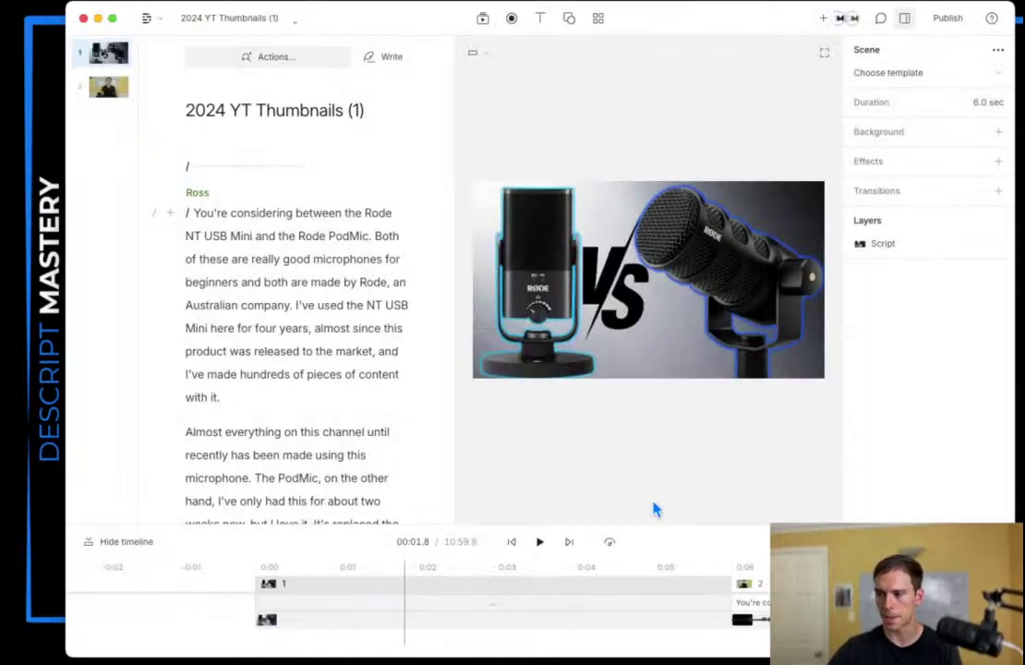
Step: Examine the video's transcript from start to end, including the options of its speaker label
left_click(316, 328)
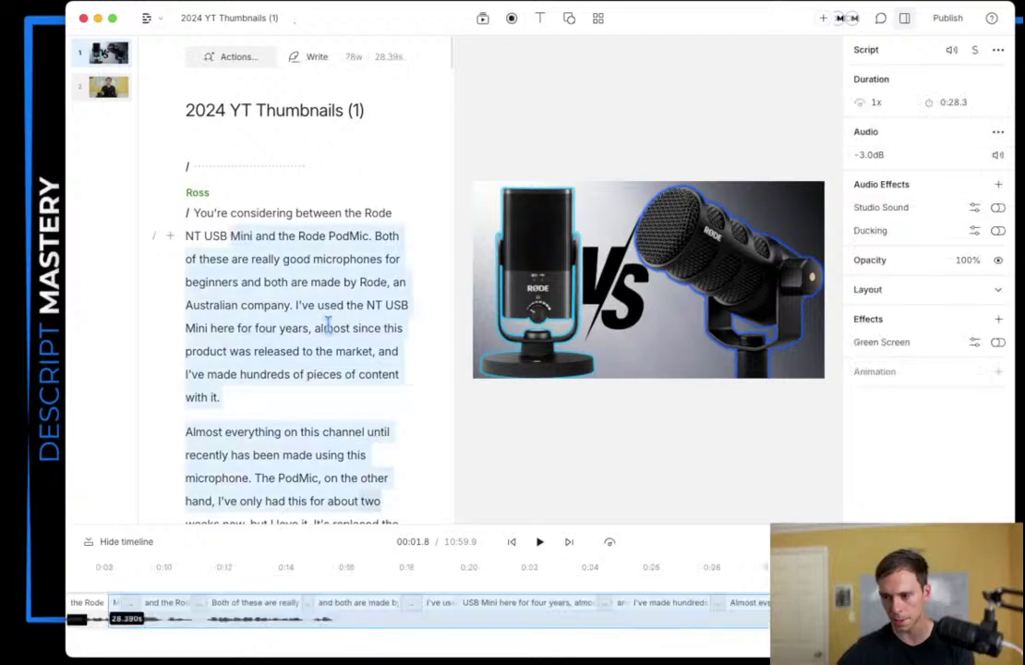
left_click(199, 194)
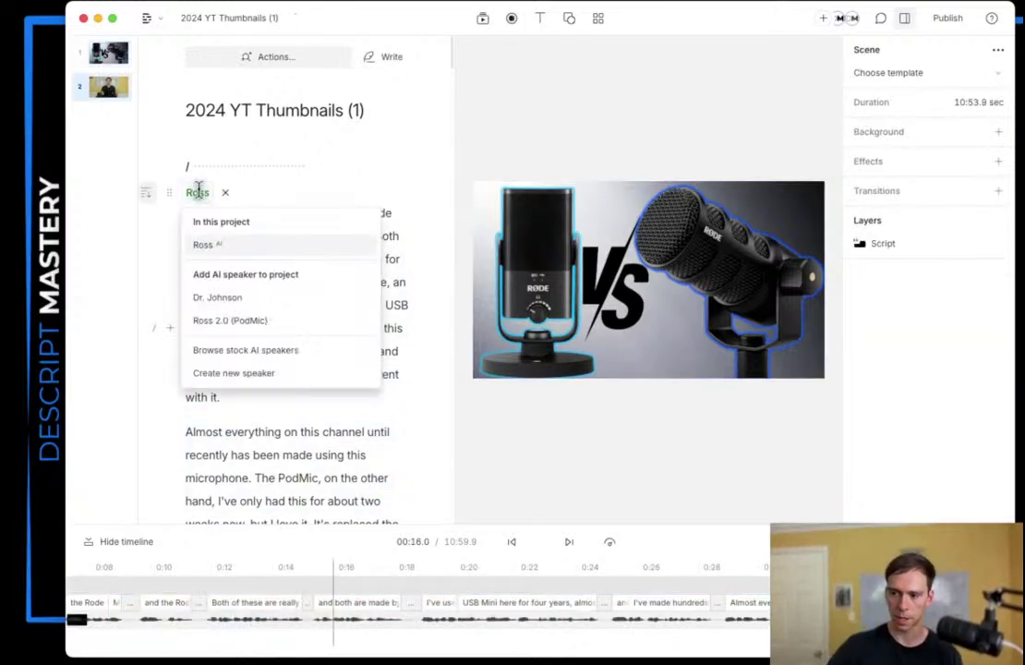
left_click(166, 236)
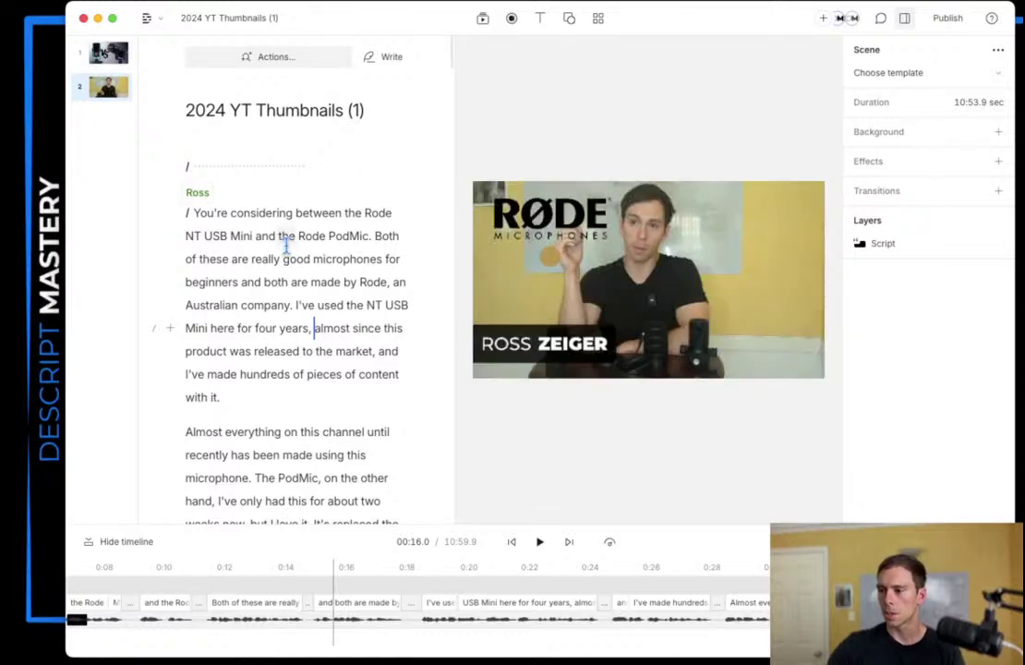
scroll(288, 397, "down", 5)
left_click(316, 407)
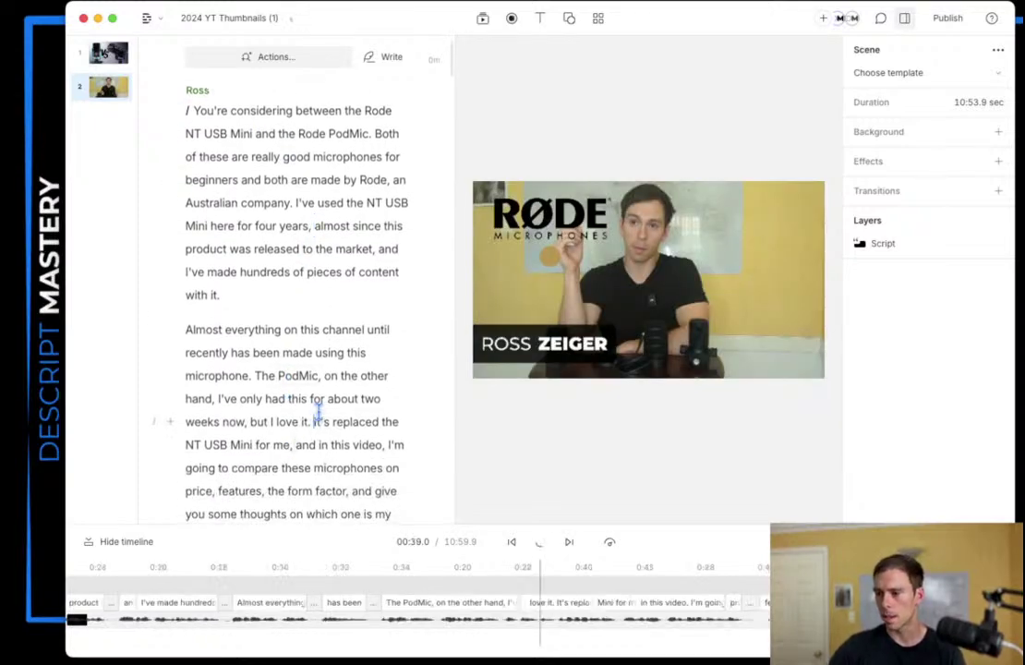
scroll(317, 408, "down", 5)
scroll(293, 322, "up", 10)
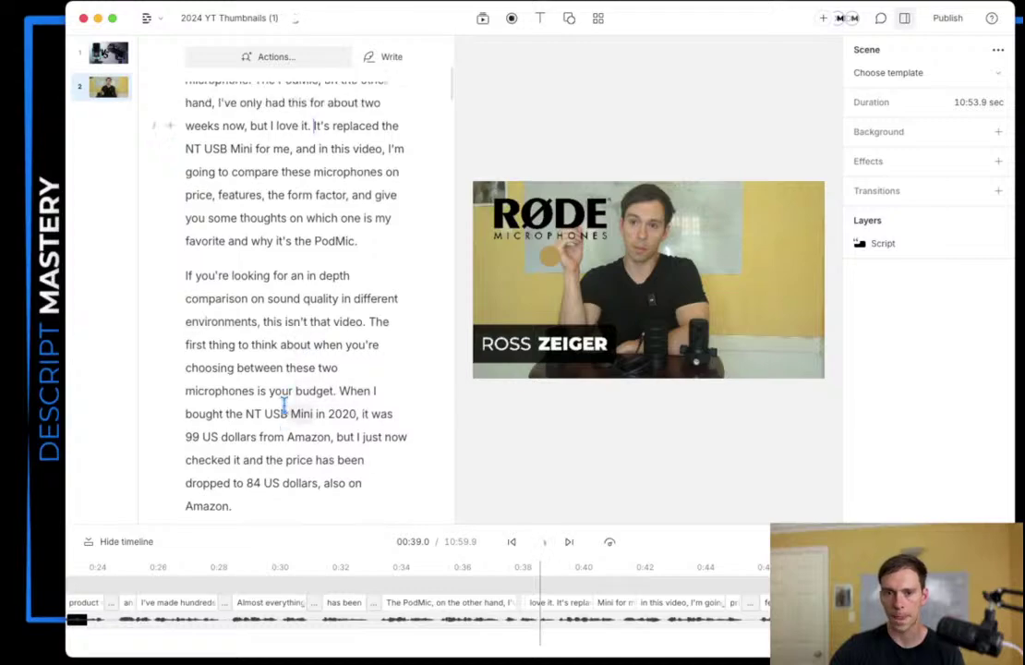
left_click(288, 335)
scroll(270, 366, "down", 15)
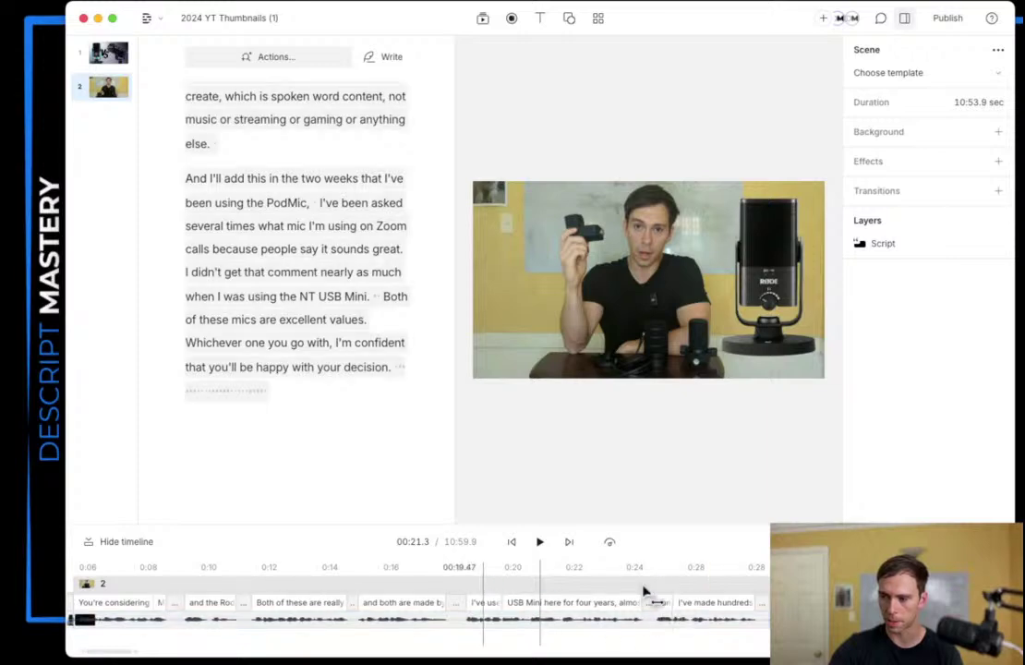
Step: Make the timeline taller and view the list of media files in the project
left_click_drag(629, 526, 635, 483)
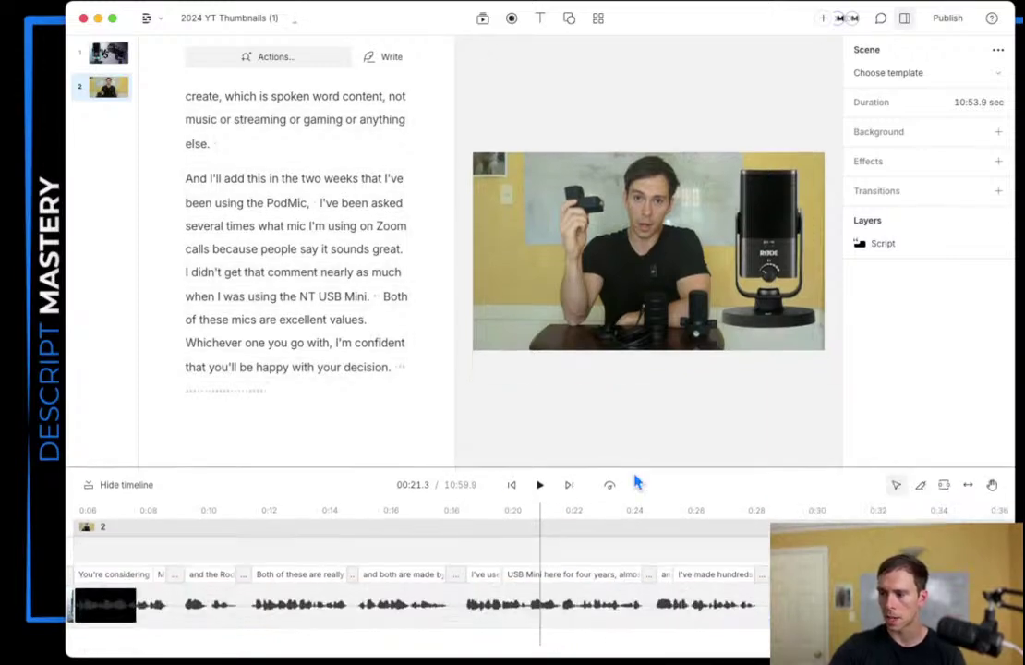
left_click(481, 17)
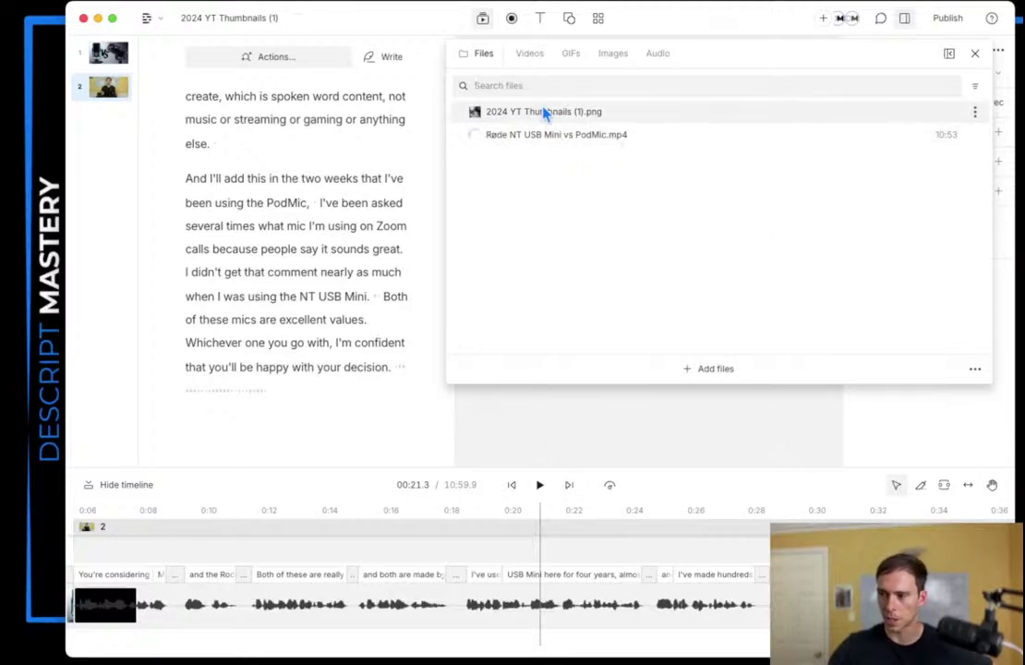
left_click(96, 168)
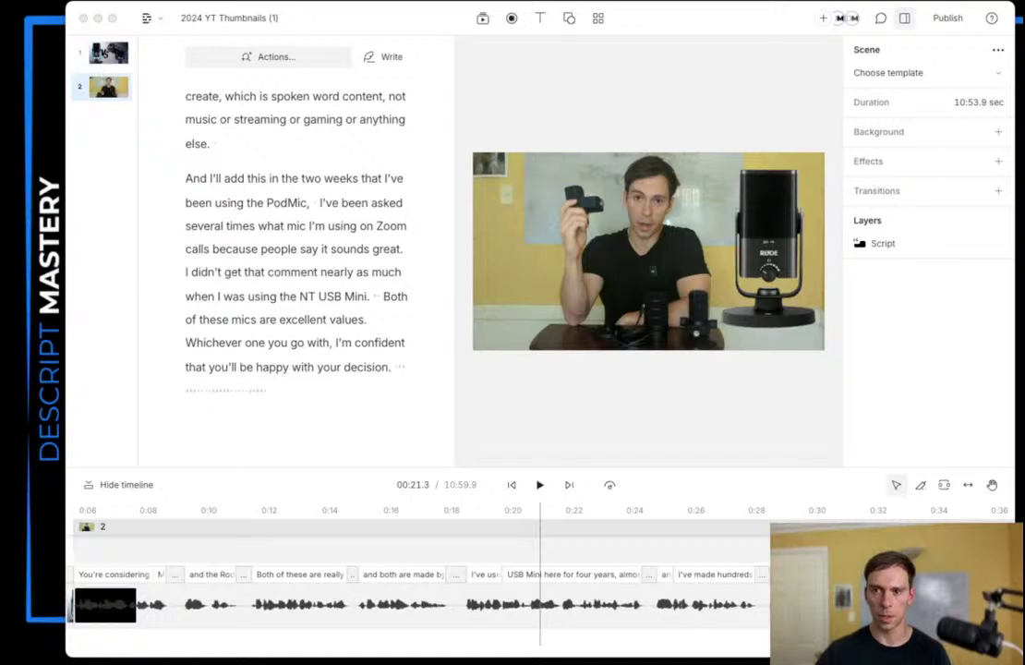
Step: Switch to the Udio music generator at udio.com in the browser and sign in with Twitter
left_click_drag(2, 175, 951, 31)
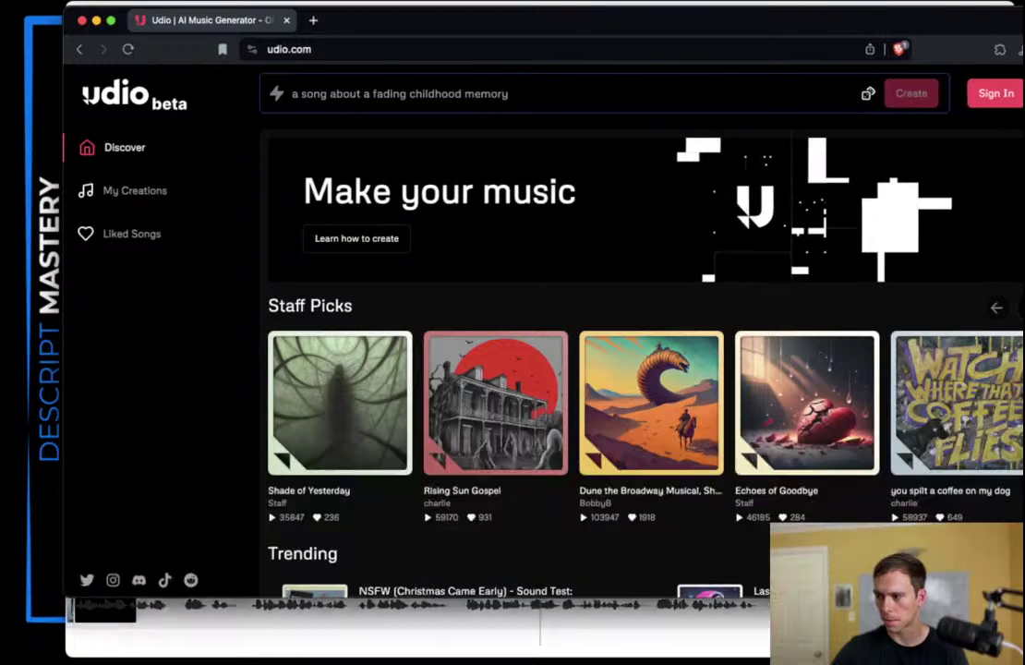
left_click(998, 94)
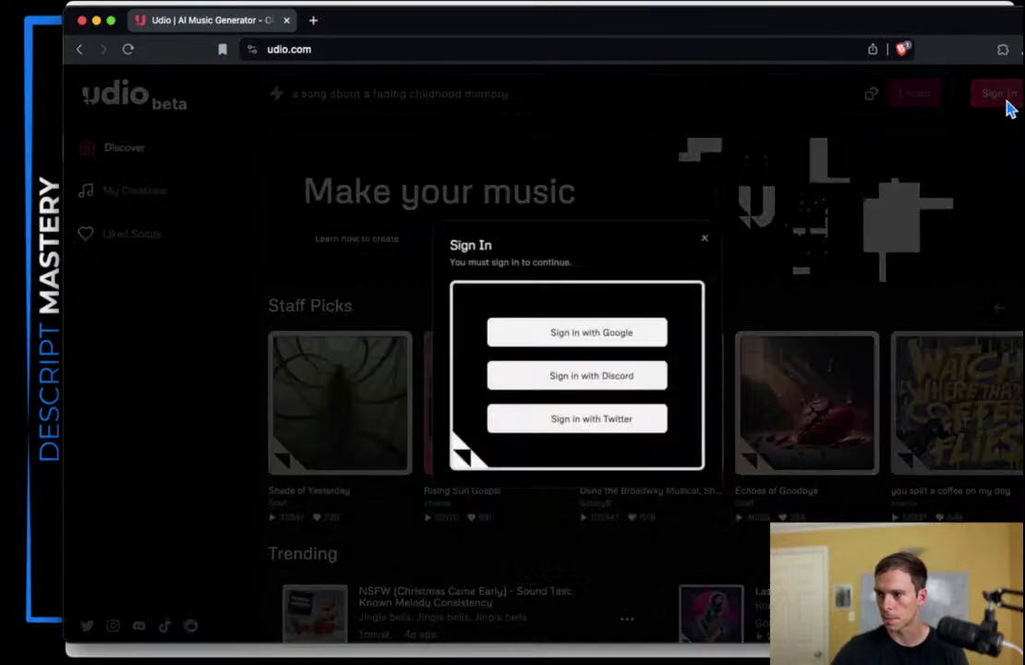
left_click(569, 421)
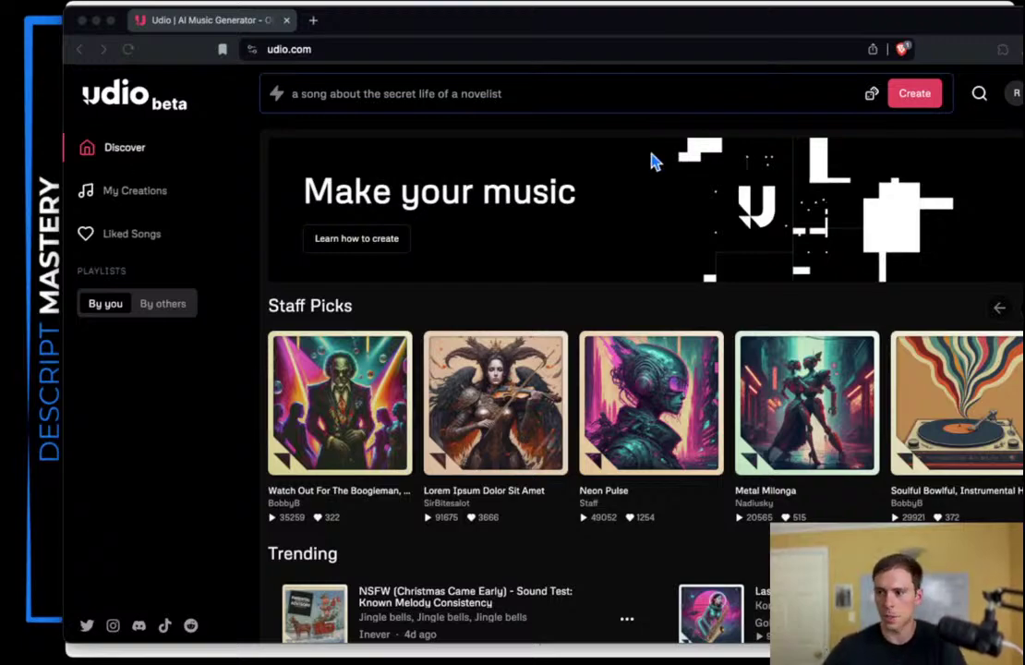
left_click(393, 25)
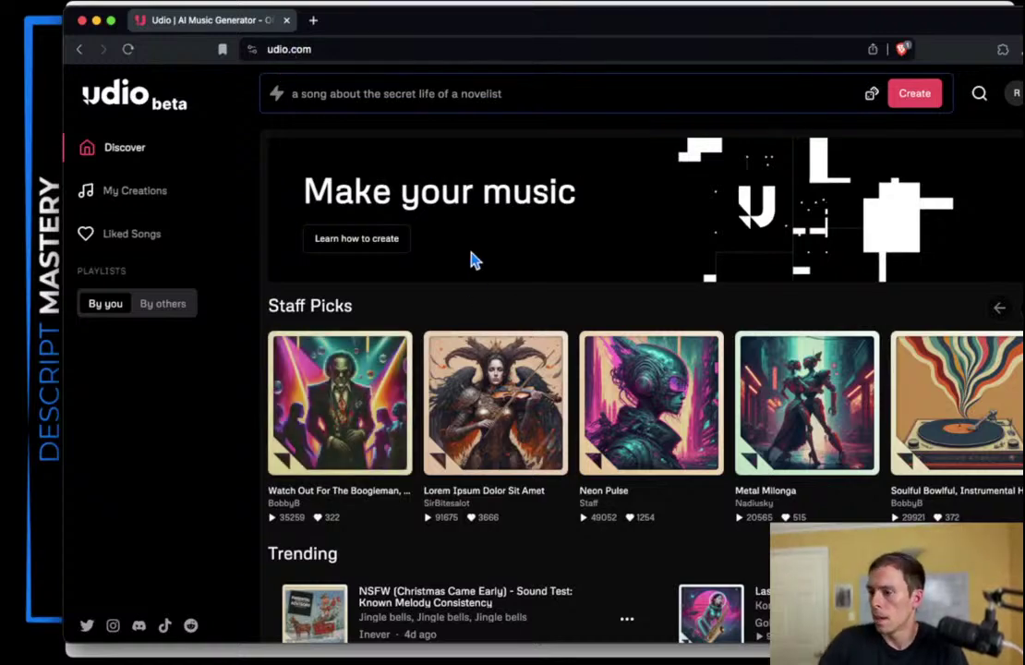
Step: Generate tracks from the prompt "a song about a youtube livestream teaching about descript, the video editing software, sea shanty" with auto-generated lyrics
left_click(342, 94)
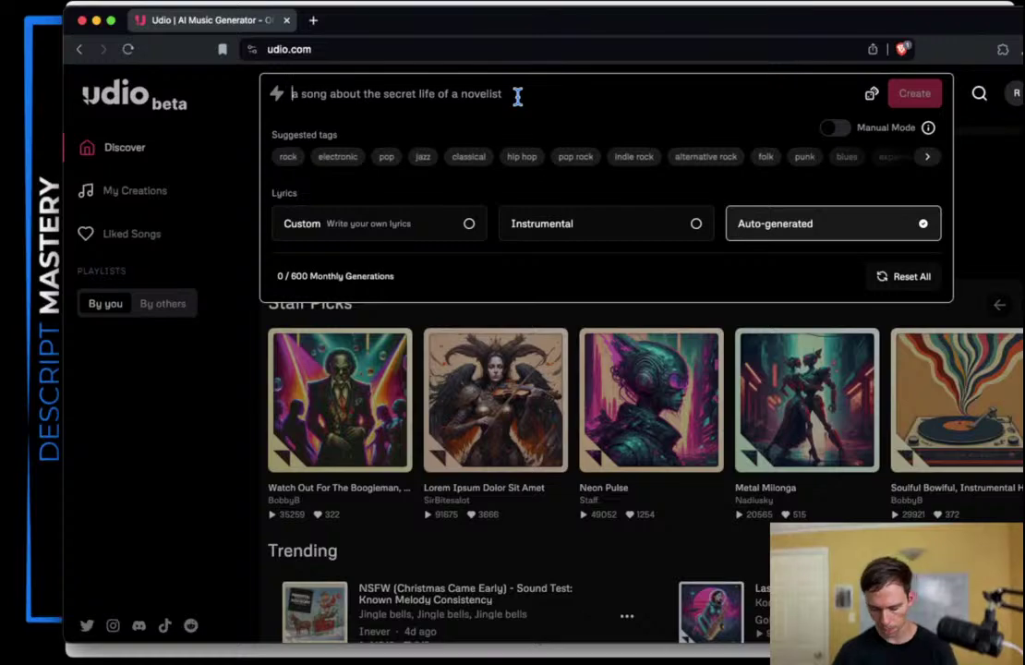
type("a song about a")
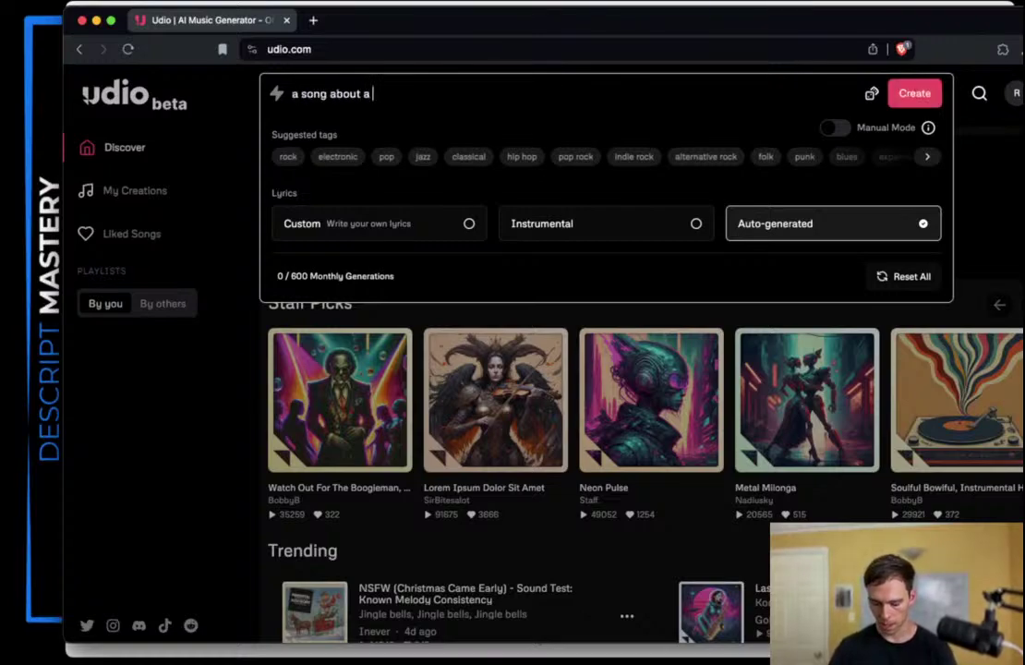
type(" youtube lives")
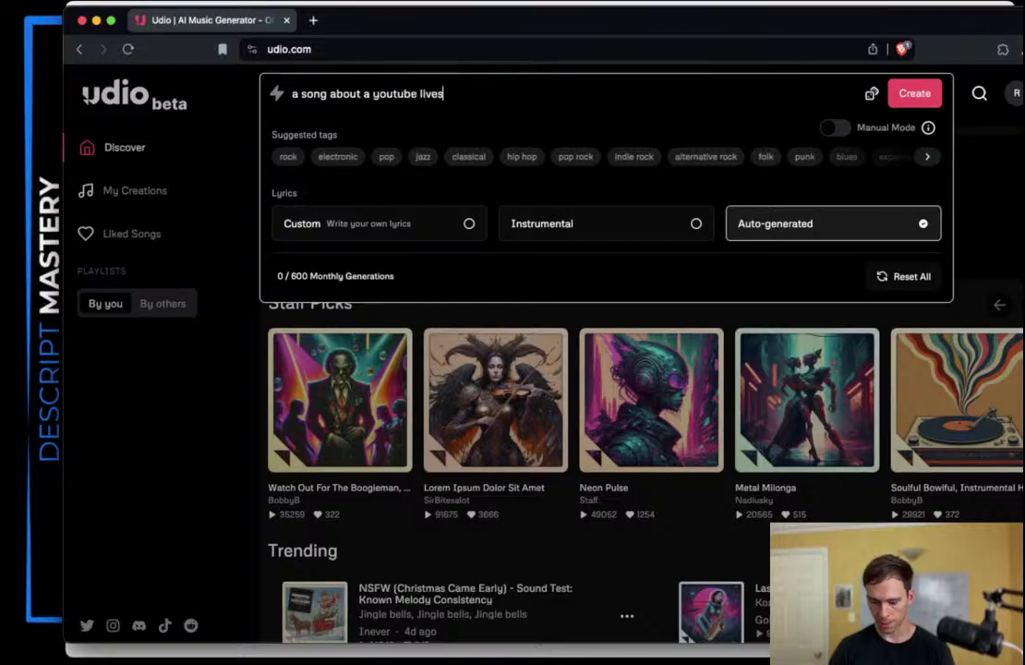
type("tream")
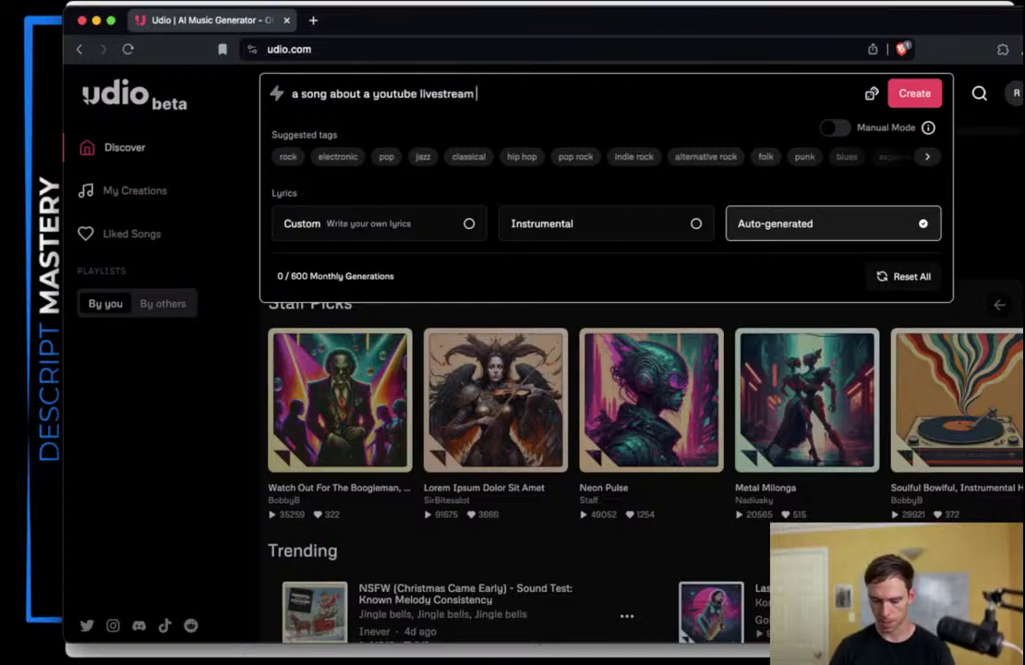
type(" teaching about ")
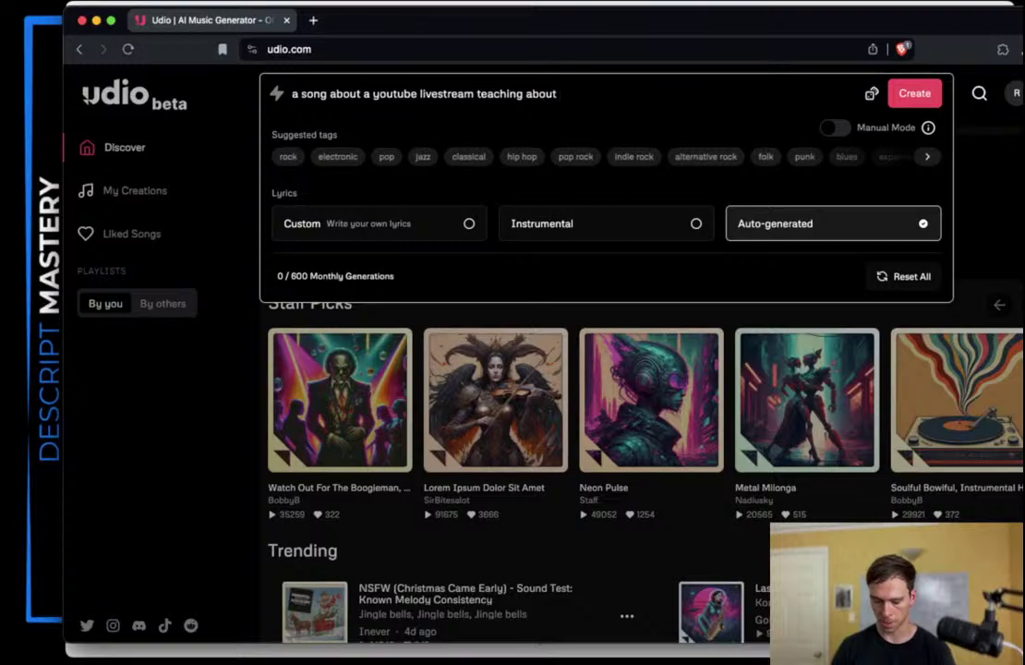
type("descript, the ")
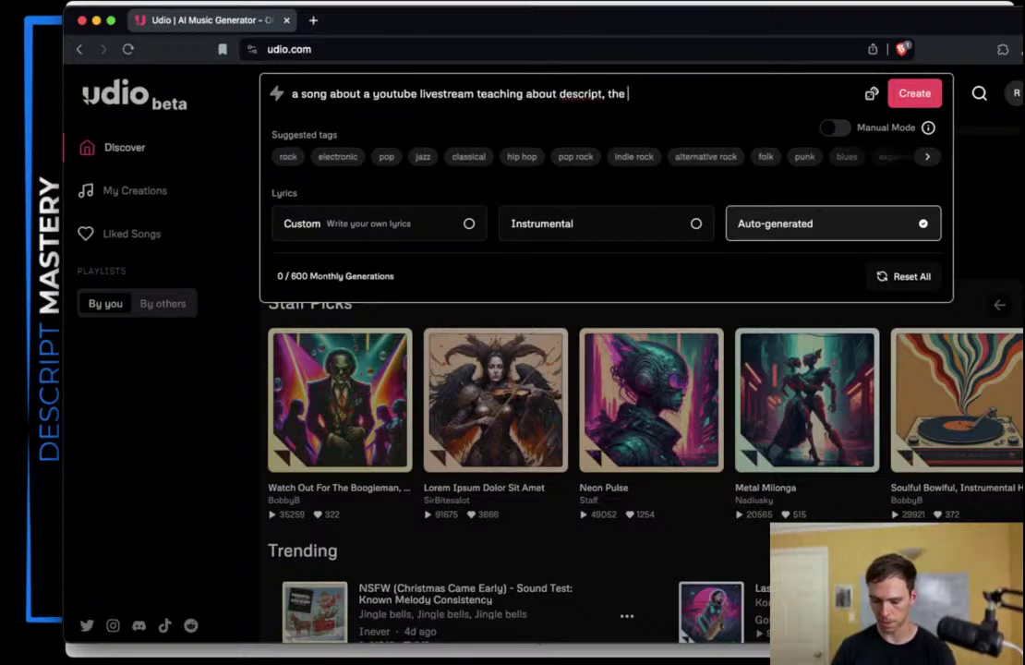
type("video e")
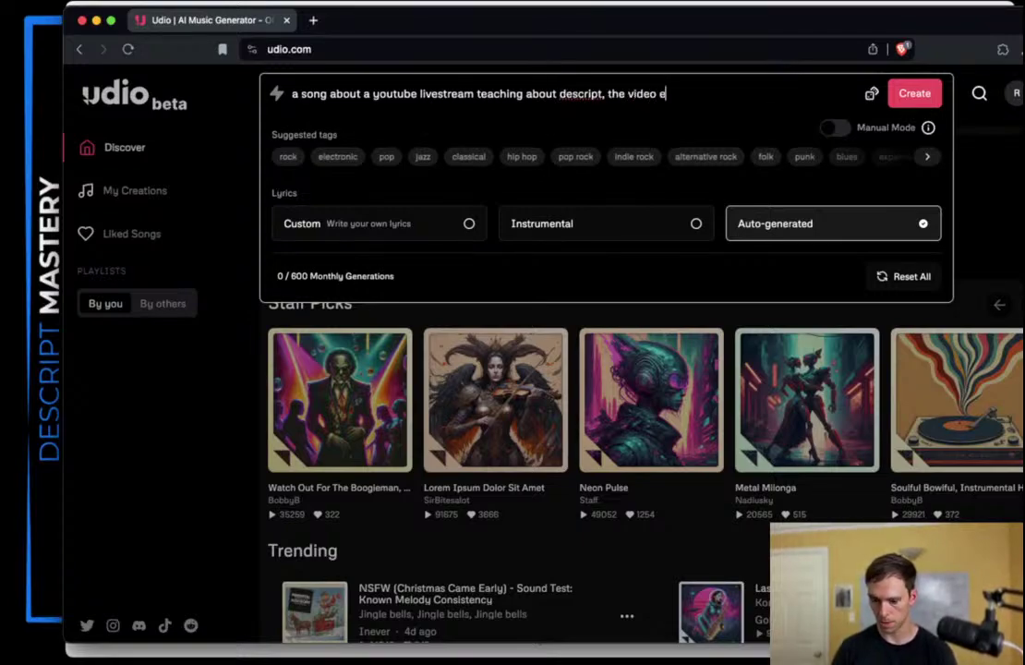
type("diting software")
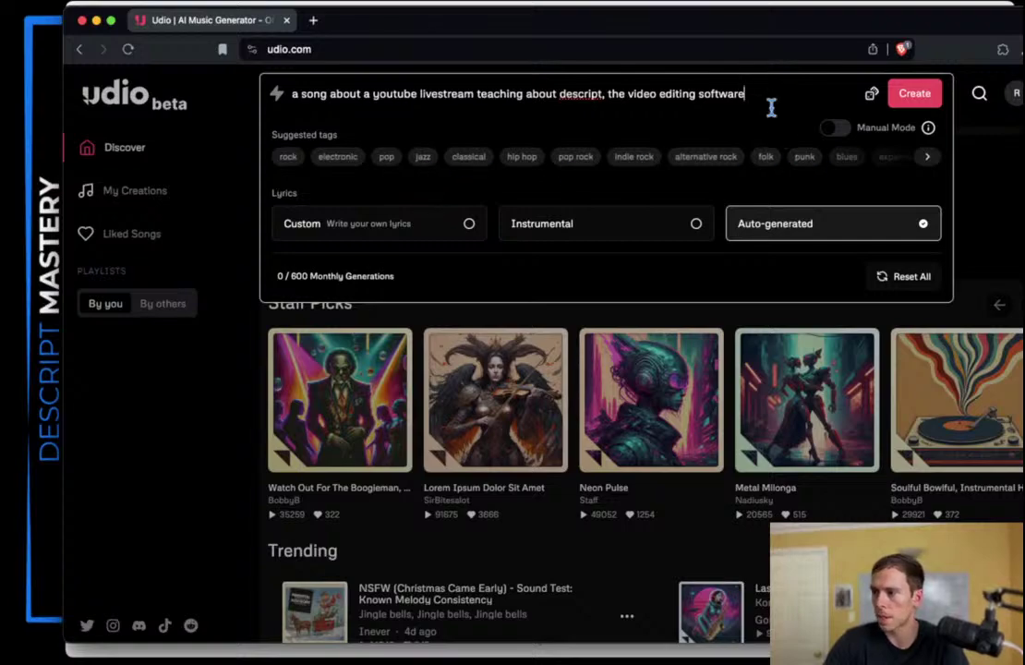
type(", s")
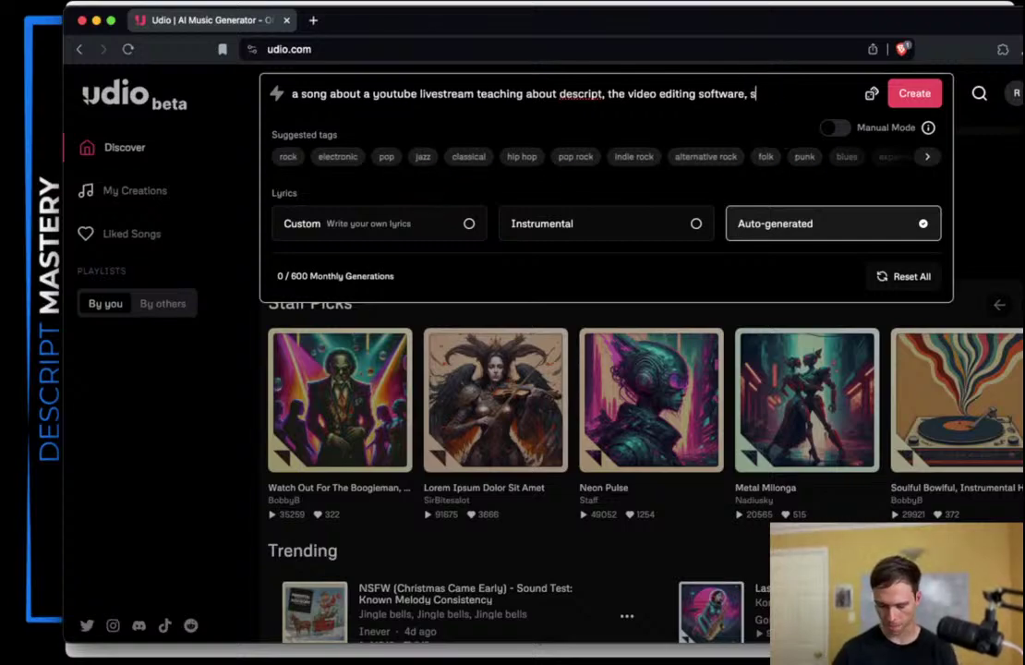
type("ea shanty")
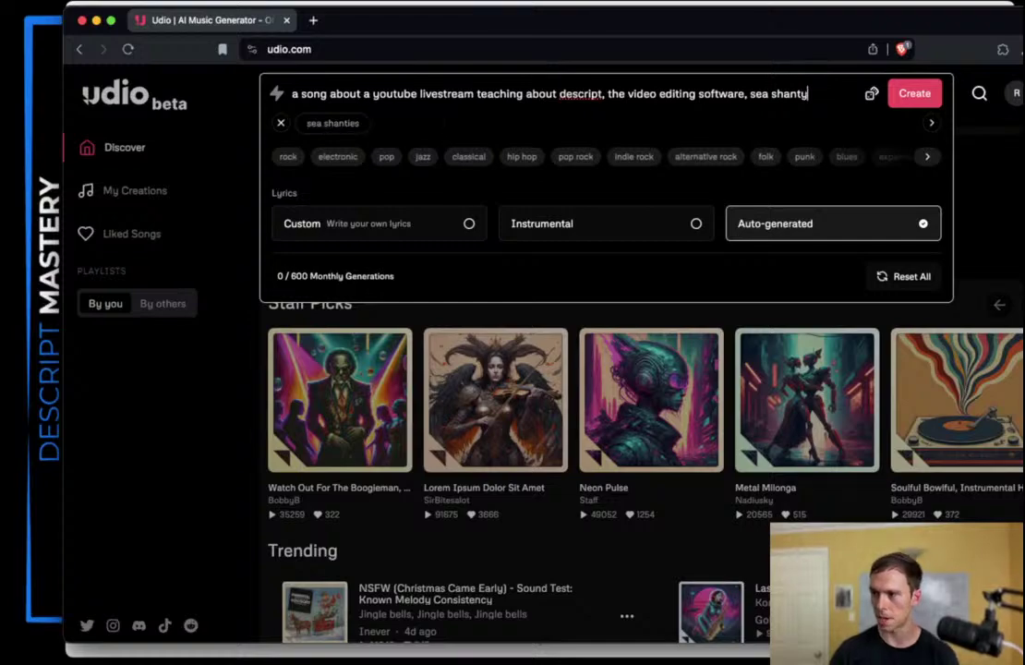
left_click(911, 93)
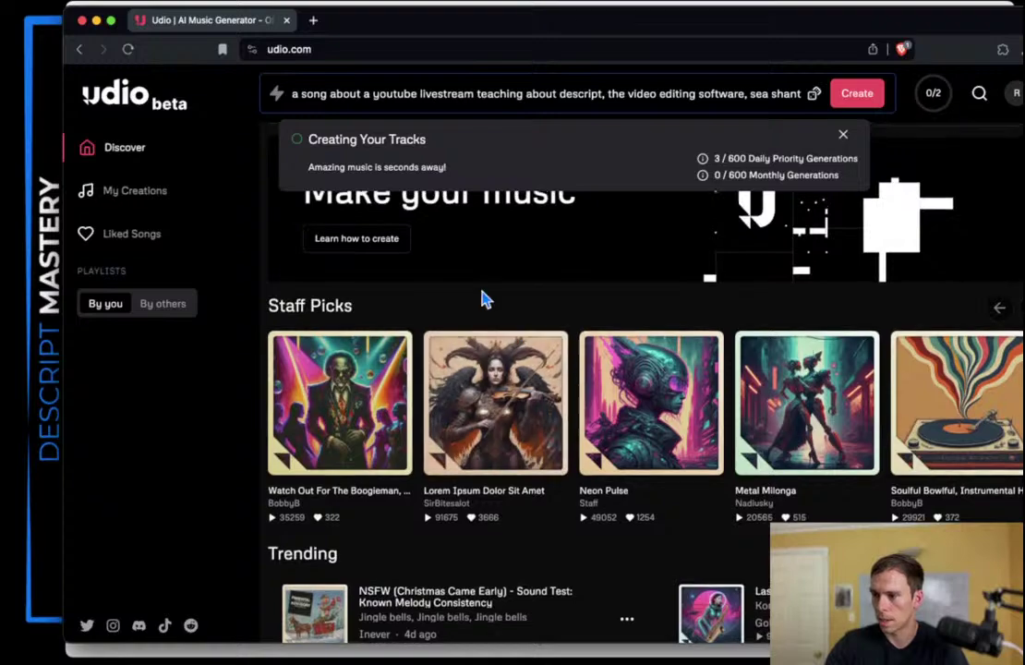
Step: Open the generated song Clicks and Shanties and read through its lyrics
scroll(482, 298, "down", 2)
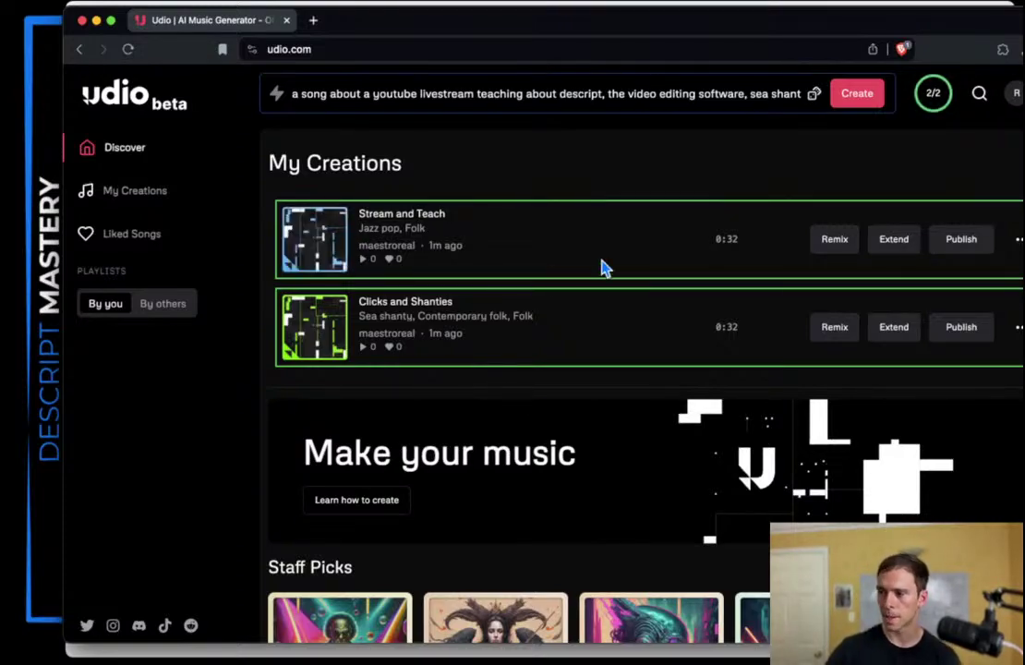
left_click(399, 307)
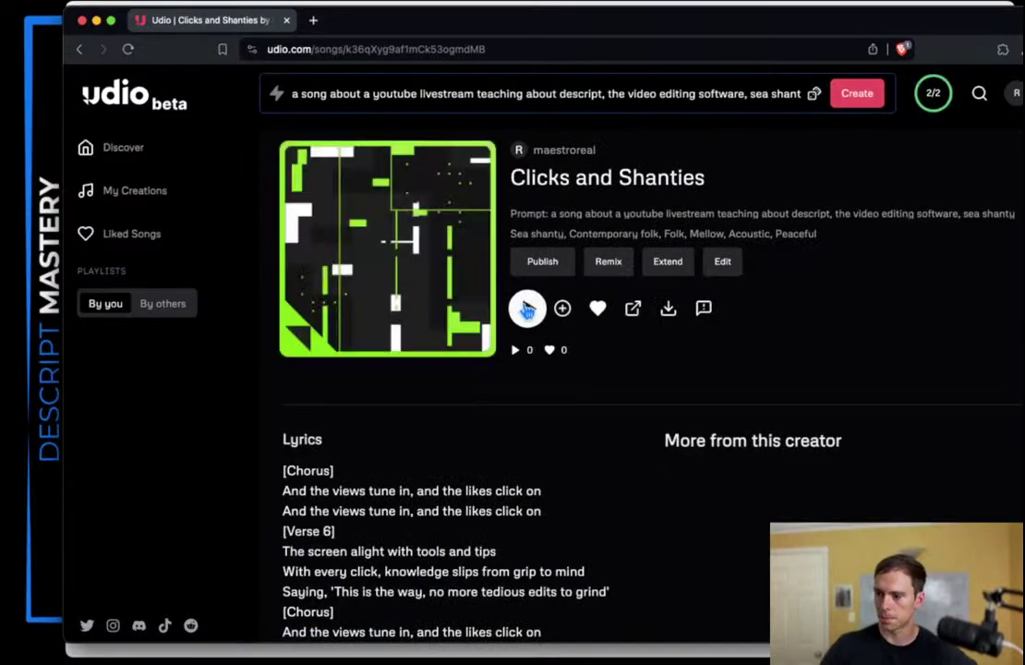
scroll(282, 339, "down", 3)
left_click_drag(286, 295, 511, 509)
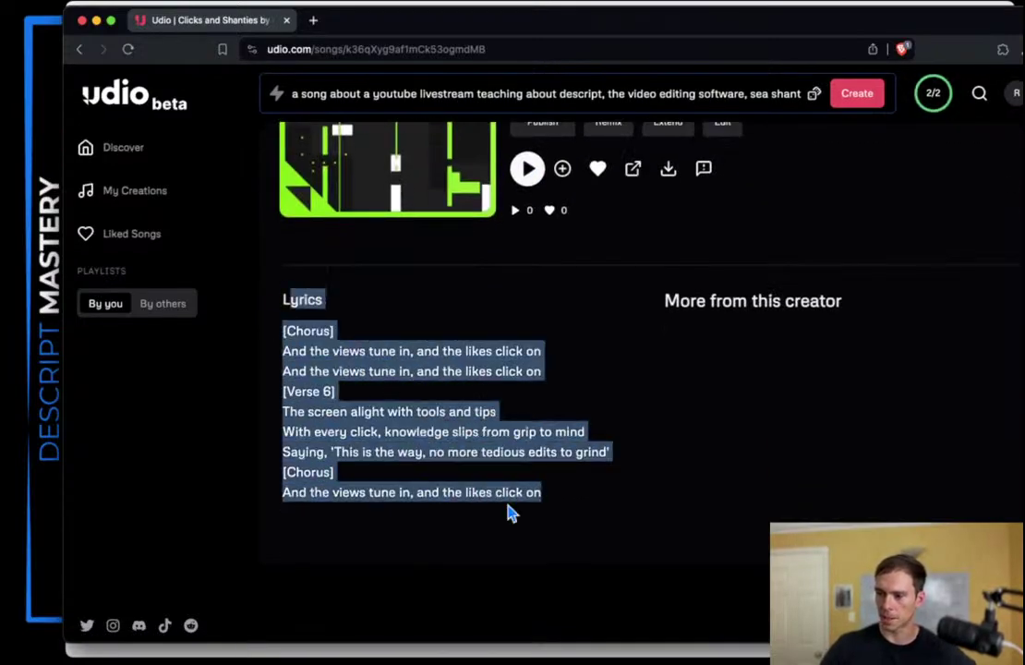
left_click_drag(310, 351, 505, 491)
left_click(505, 491)
scroll(517, 517, "up", 3)
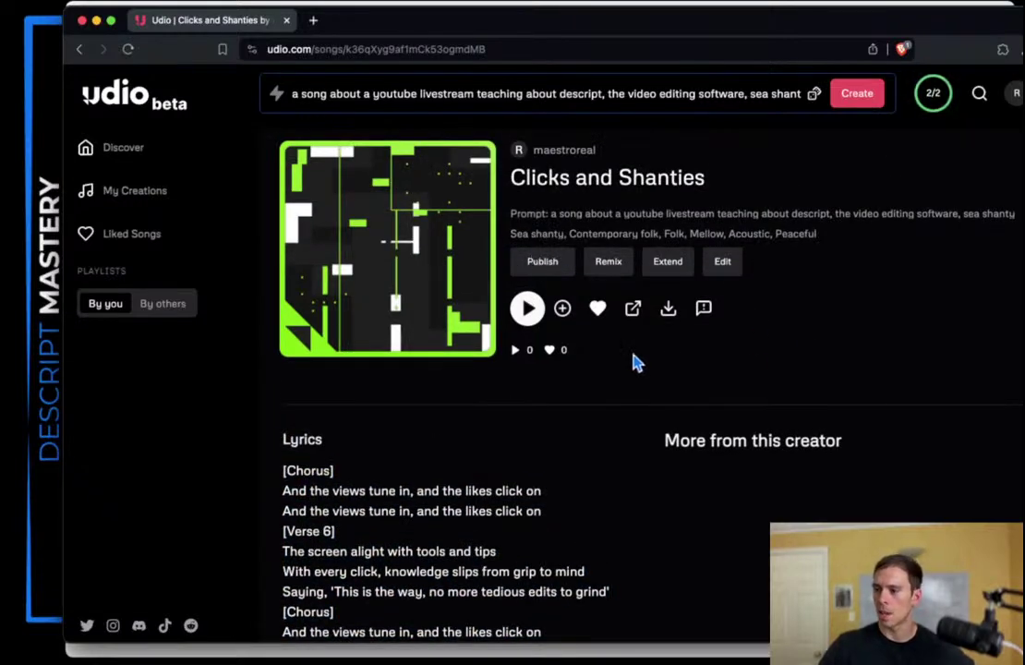
Step: Leave the Clicks and Shanties page and look through the list of the account's own created songs
left_click(81, 51)
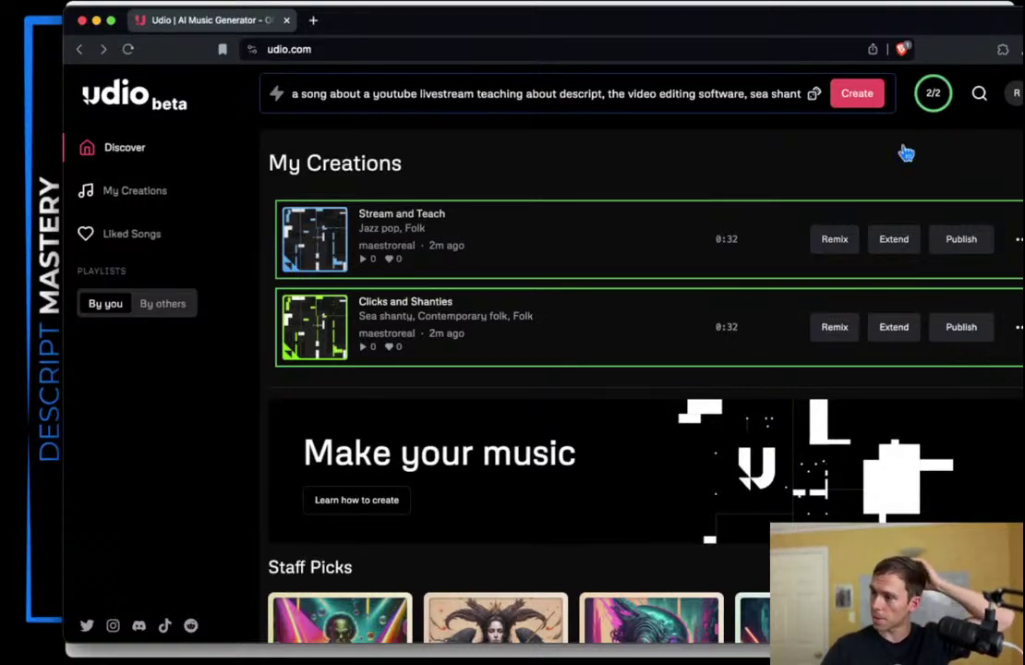
left_click(935, 97)
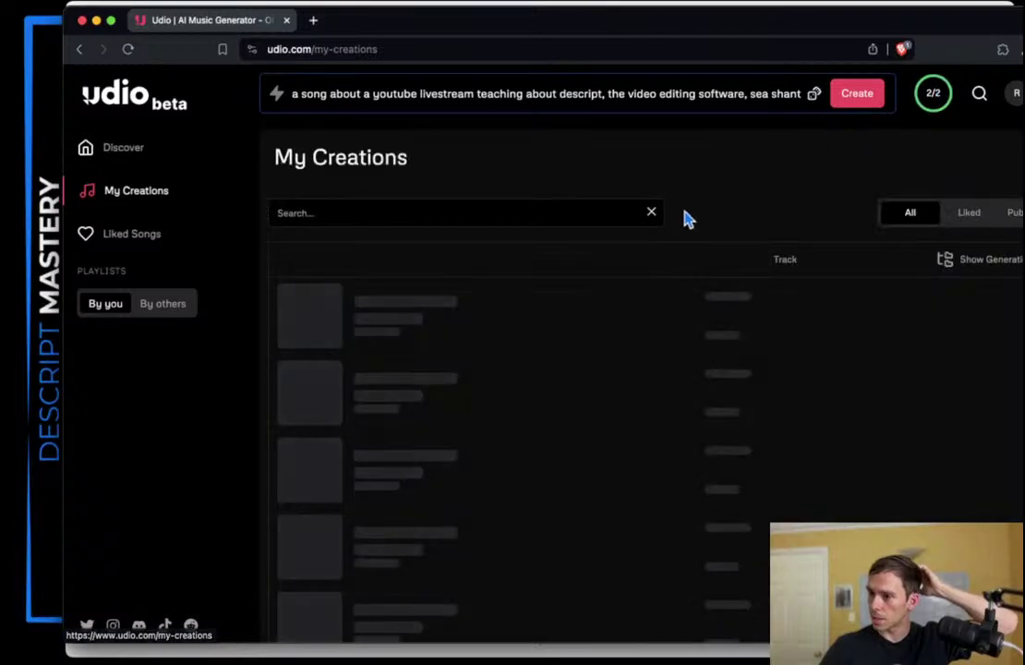
scroll(729, 486, "down", 1)
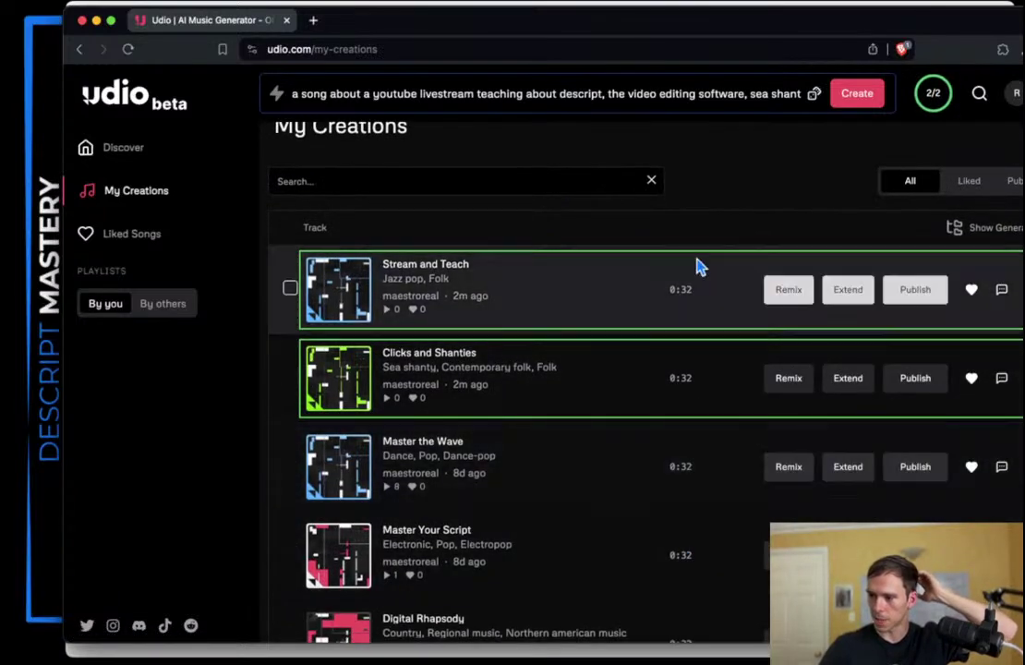
scroll(647, 333, "up", 1)
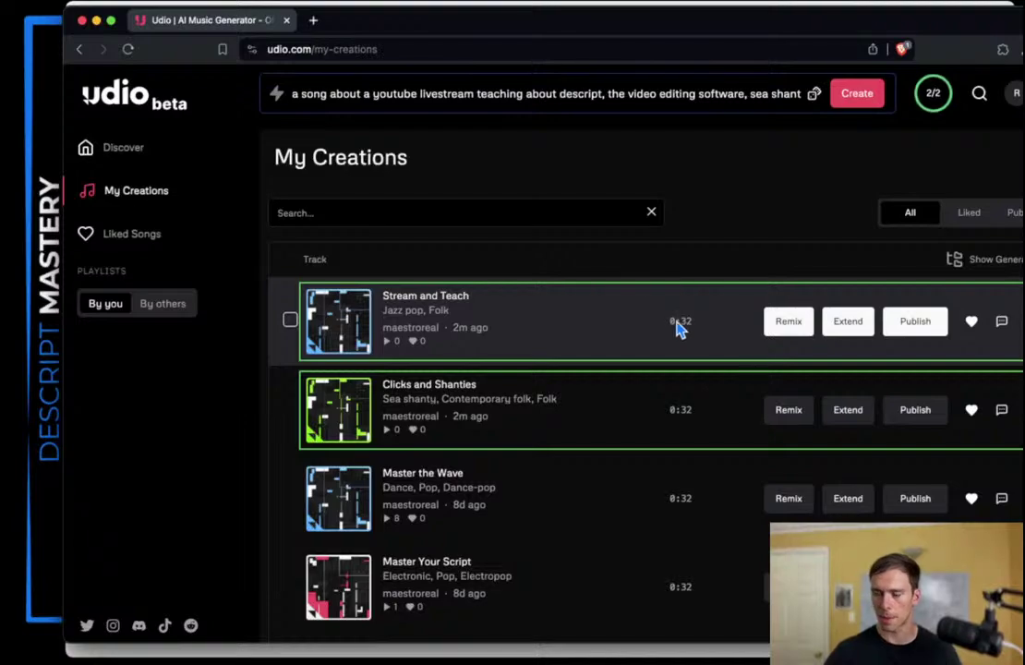
Step: Open the generated song Stream and Teach, play about the first half of it, and look over its lyrics
left_click(461, 297)
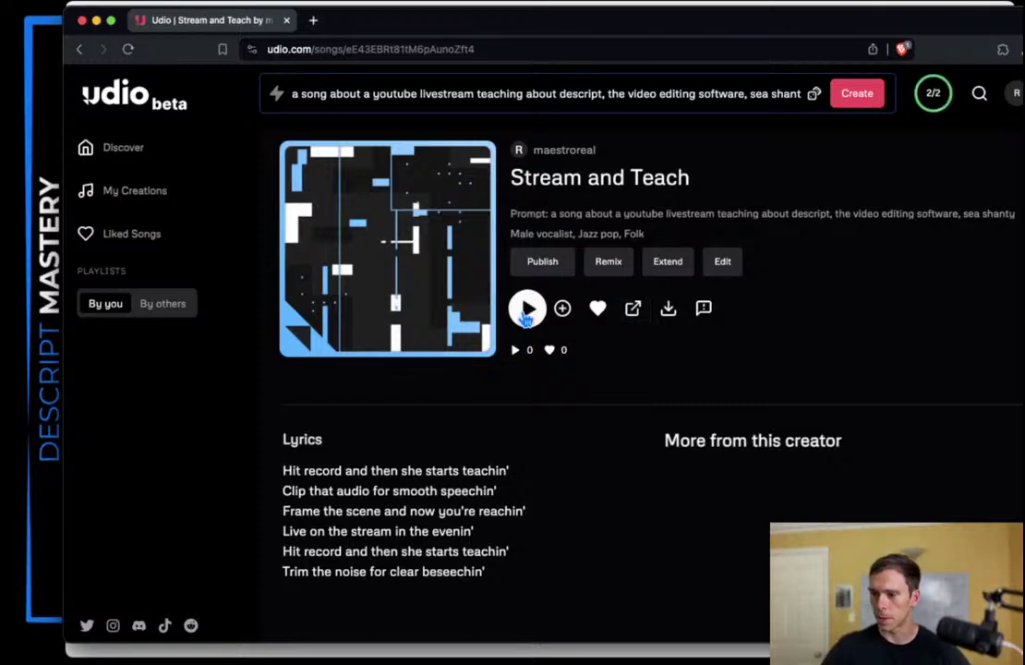
left_click(527, 310)
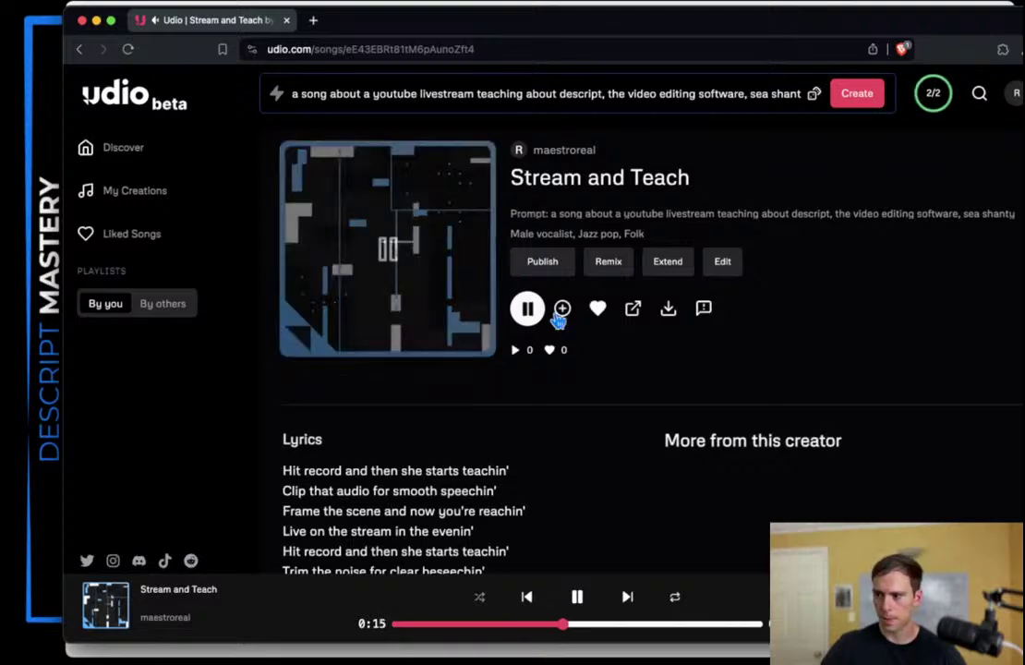
left_click(525, 314)
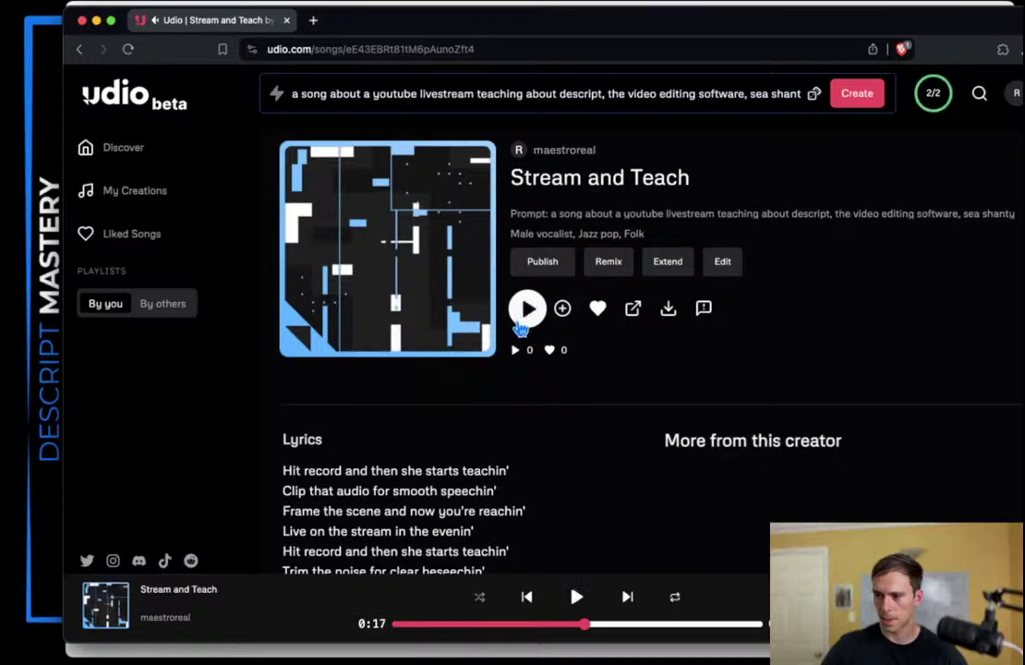
scroll(537, 419, "down", 2)
scroll(534, 422, "up", 2)
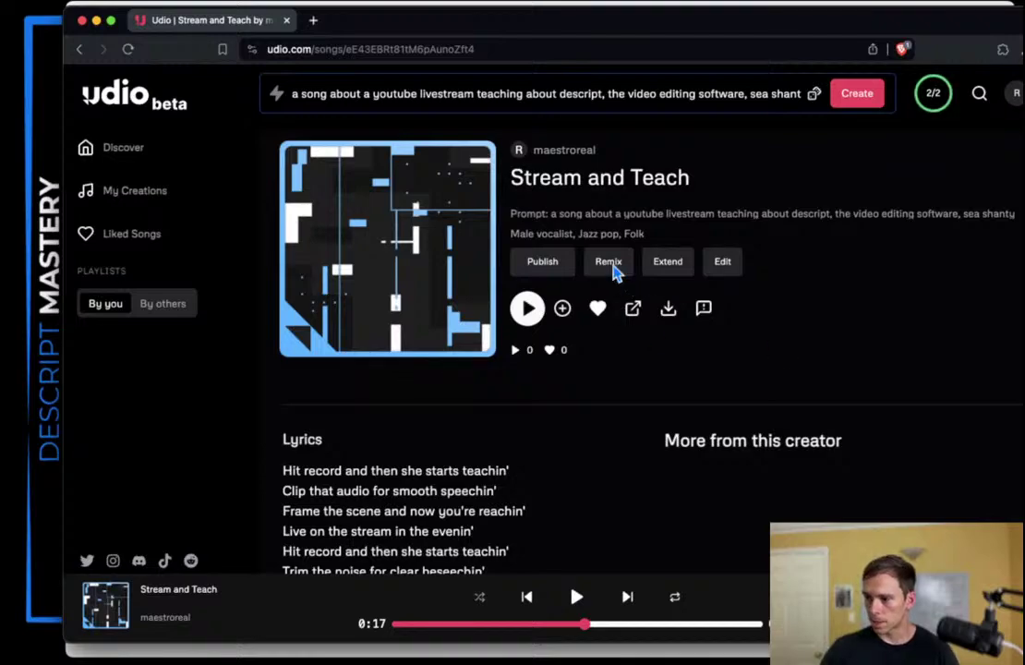
Step: Explore the Custom, Instrumental and Auto-generated lyrics options for remixing Stream and Teach, and close the remix settings without generating
left_click(617, 272)
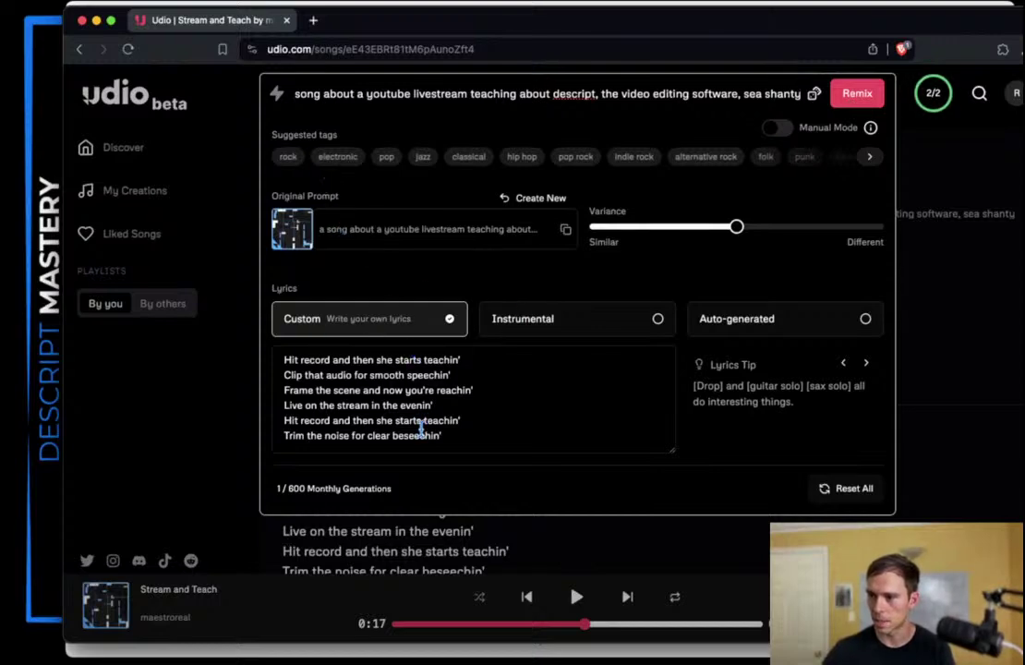
left_click(444, 392)
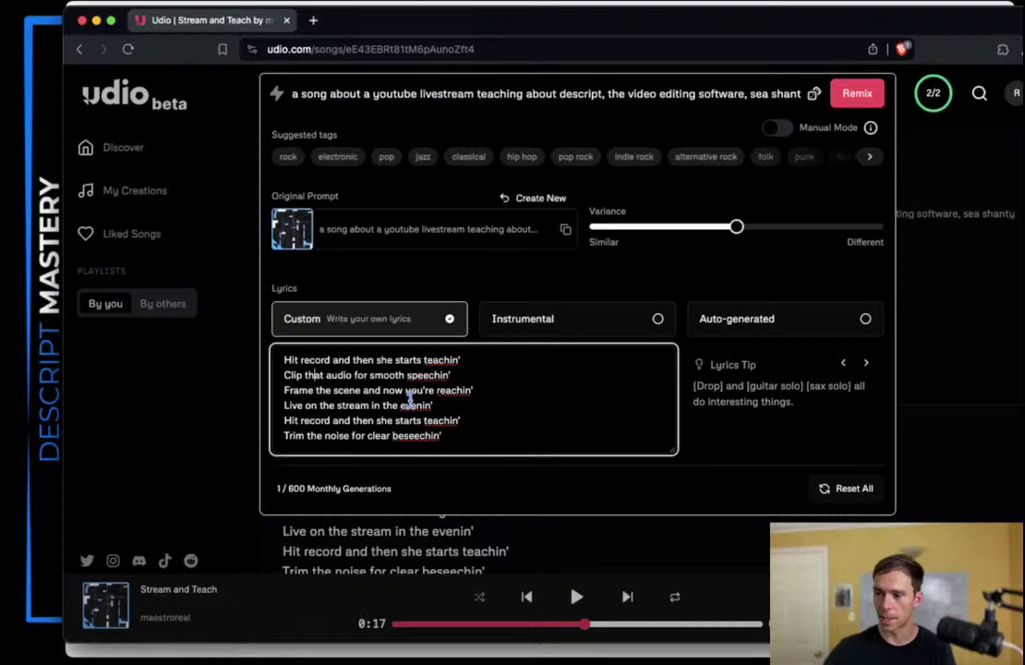
left_click(564, 331)
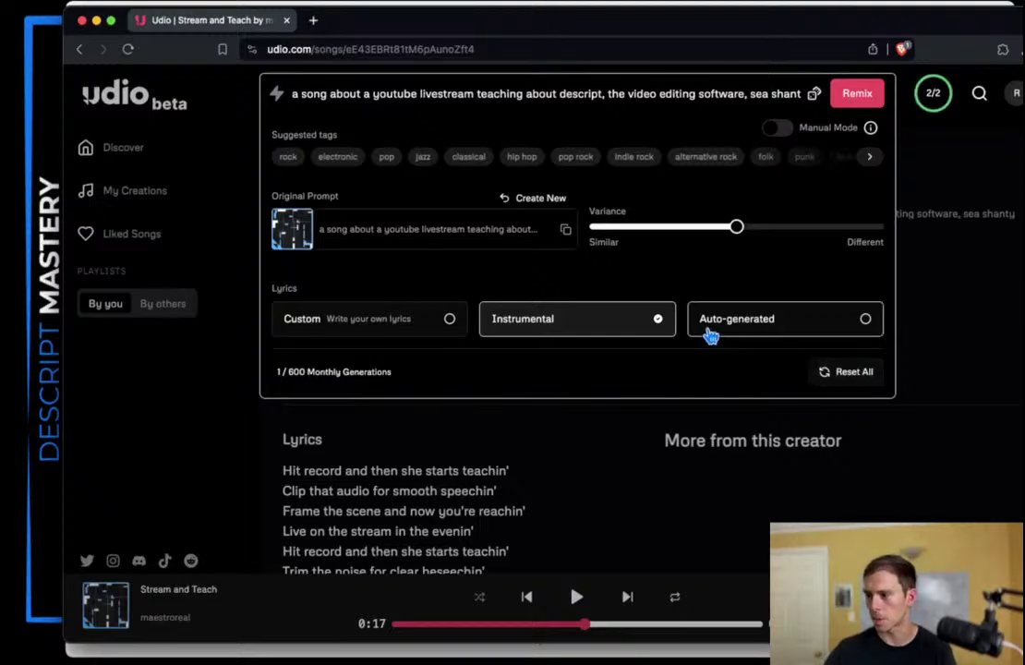
left_click(753, 325)
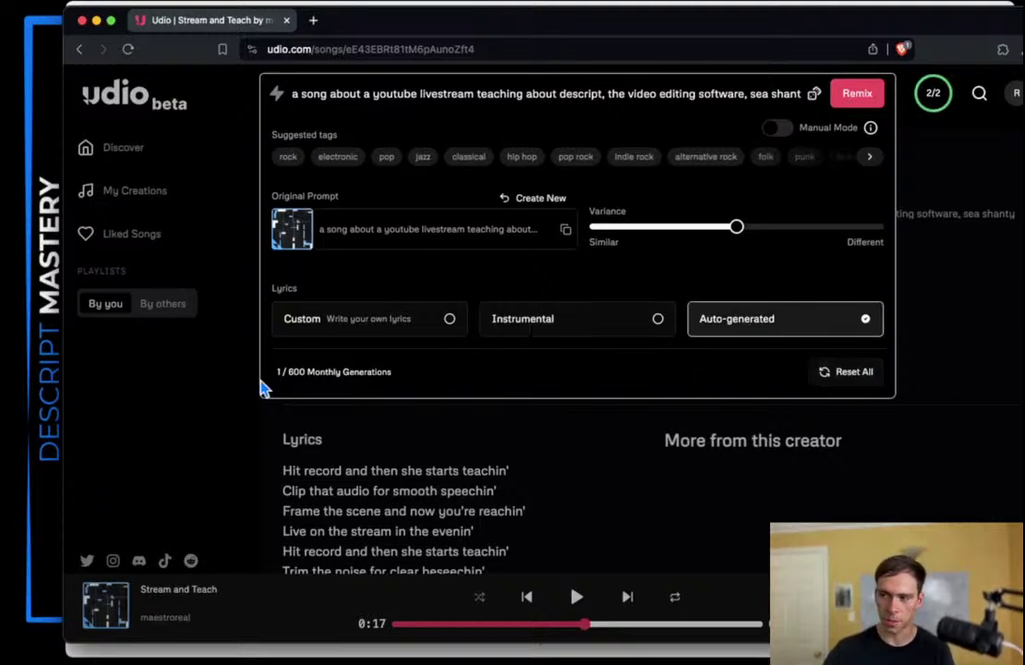
left_click(954, 496)
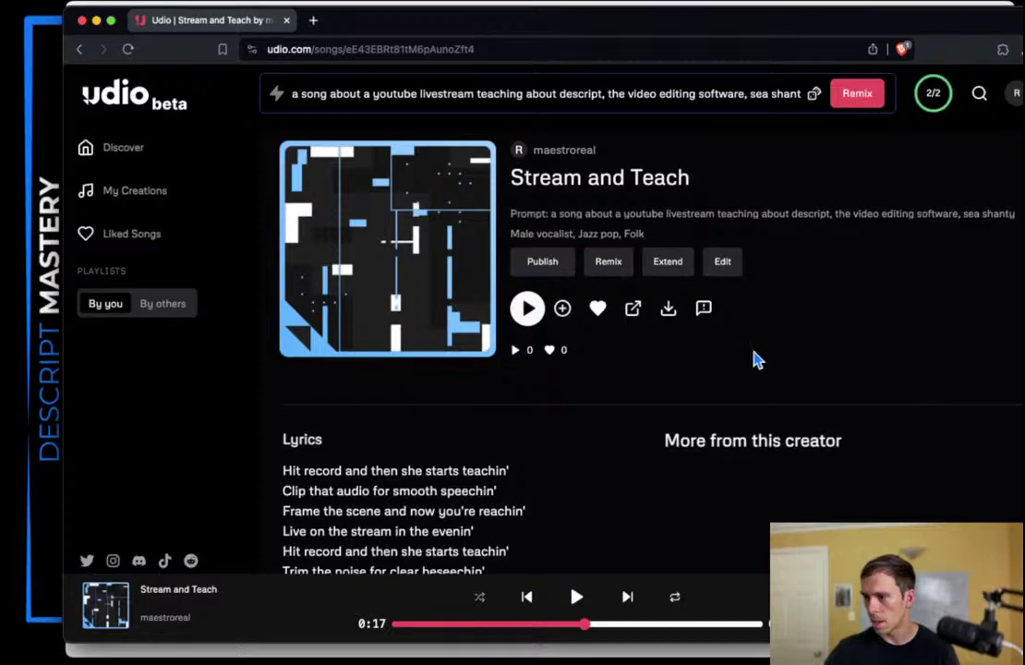
Step: Extend Stream and Teach with a section added after it, keeping the same prompt and auto-generated lyrics
left_click(668, 266)
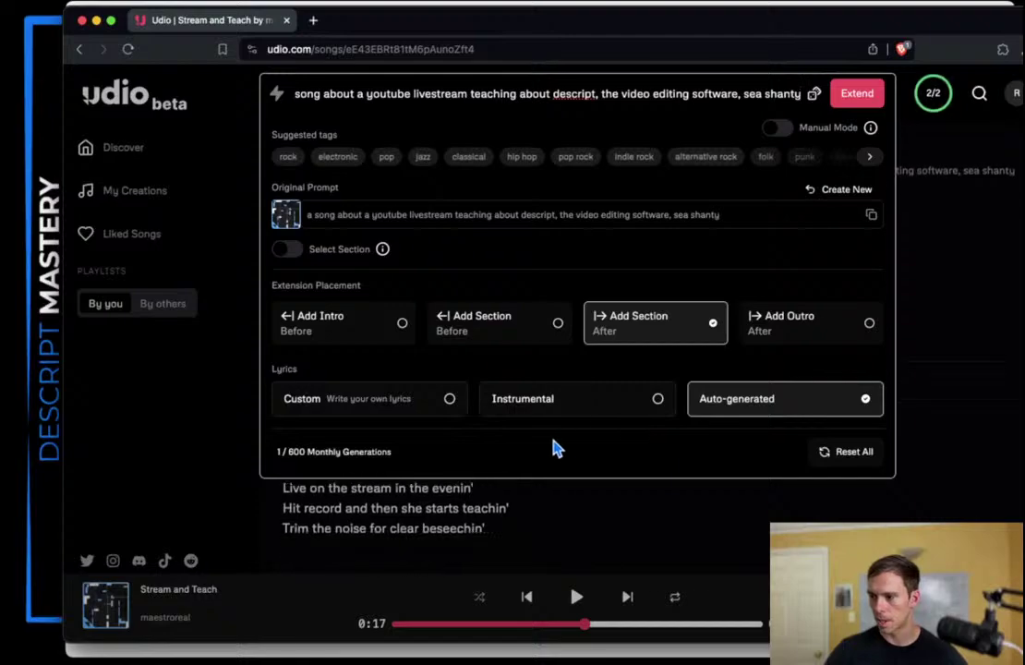
left_click(811, 93)
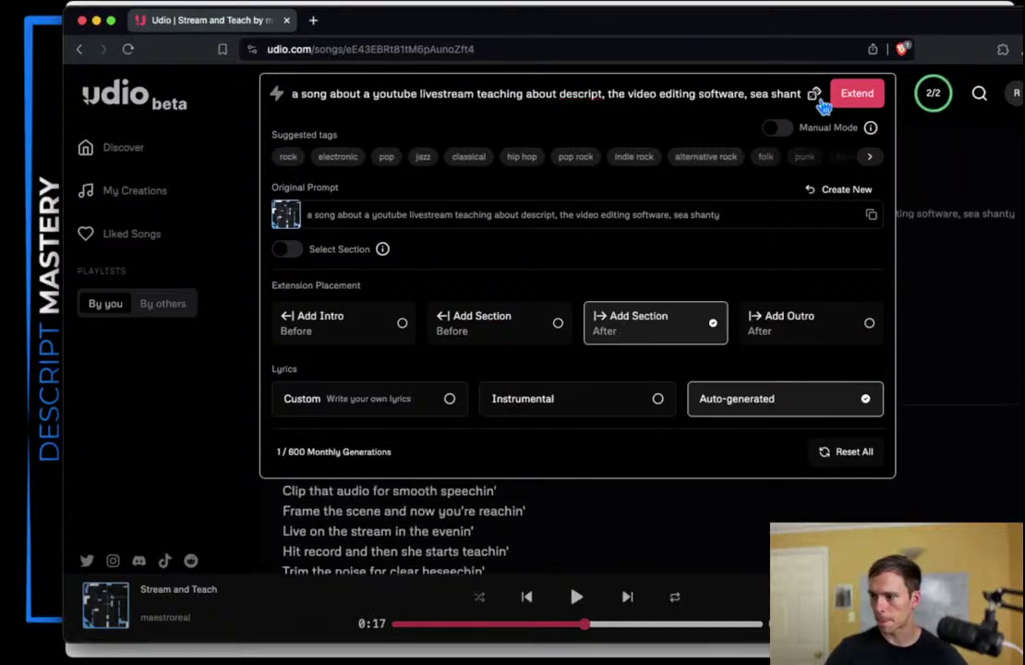
left_click(836, 94)
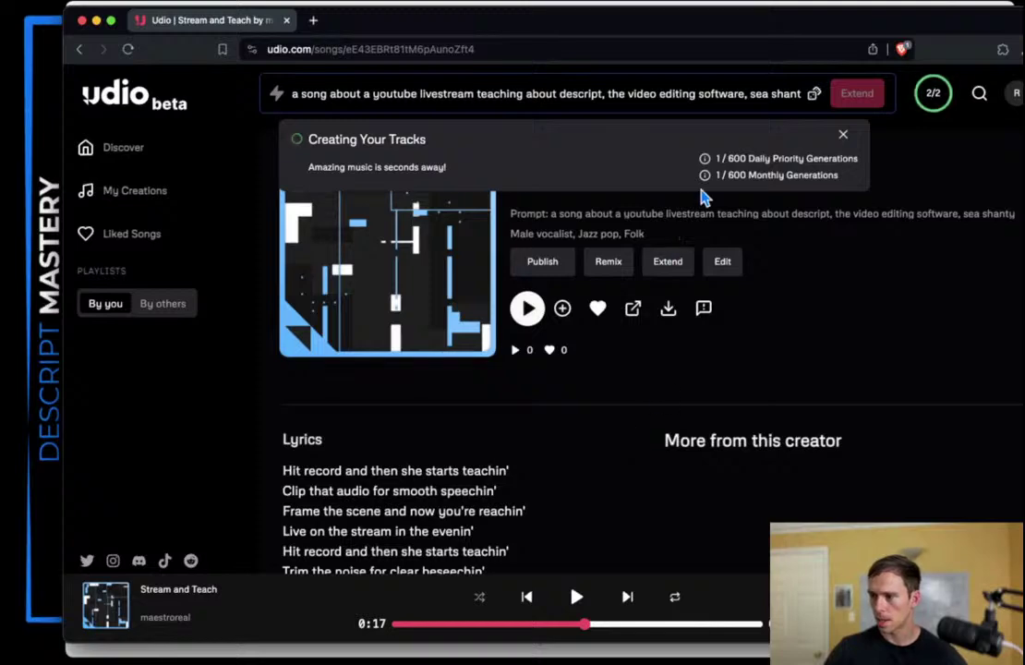
left_click_drag(717, 160, 858, 163)
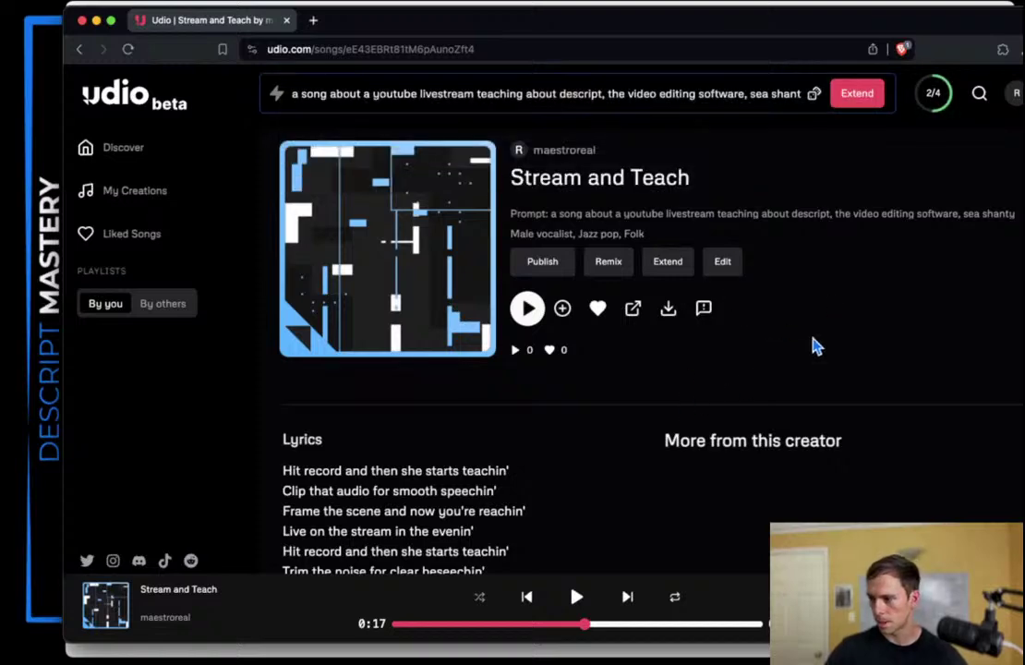
Step: Reload the Stream and Teach song page and check it for the extended version
scroll(478, 508, "down", 3)
scroll(508, 499, "up", 3)
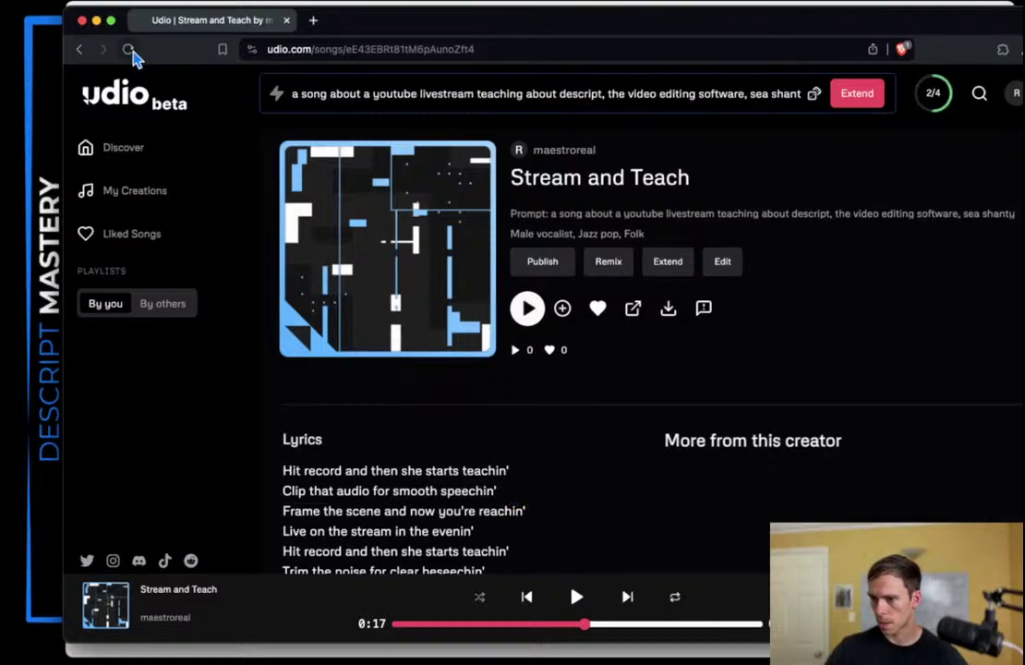
left_click(127, 49)
scroll(576, 366, "down", 2)
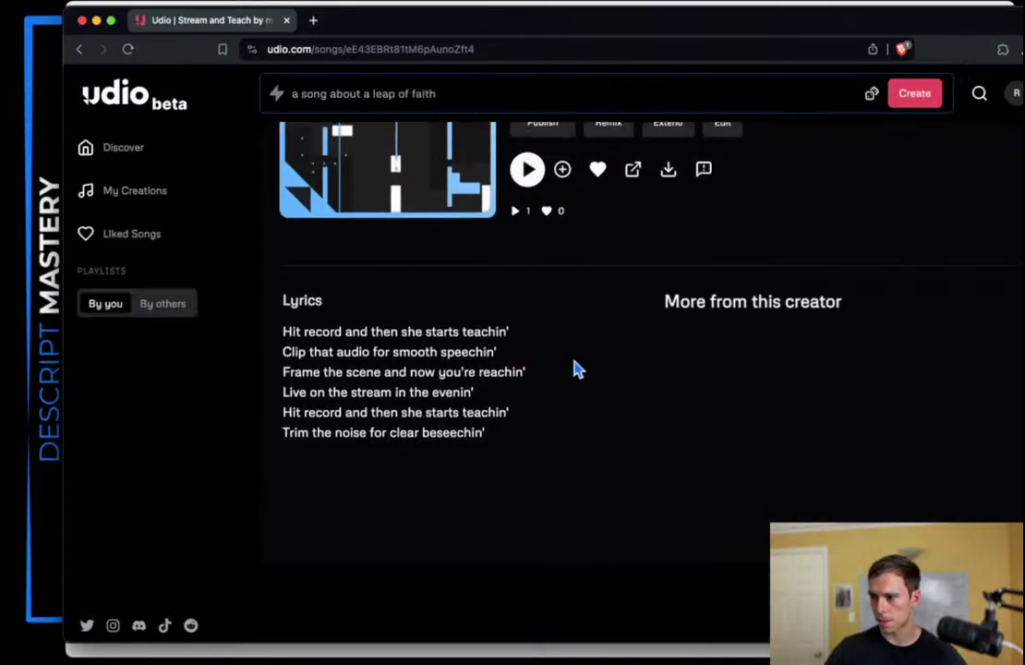
scroll(576, 365, "up", 2)
Step: Browse the trending songs on the Discover page and play part of Last Goodbye - Retrowave, Synthwave
left_click(92, 149)
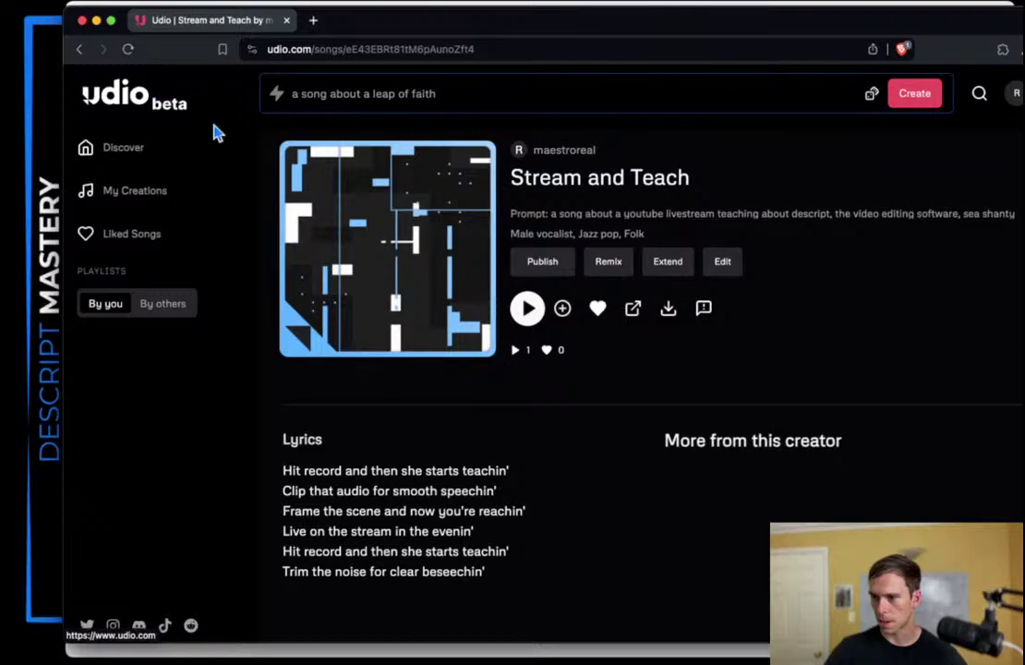
scroll(664, 393, "down", 3)
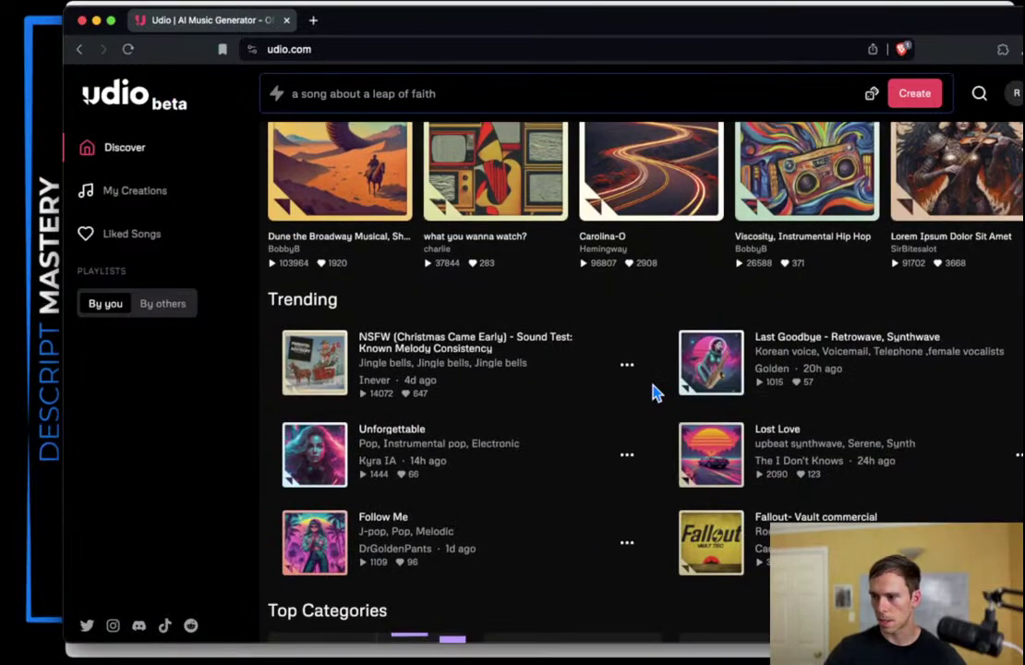
scroll(654, 394, "down", 2)
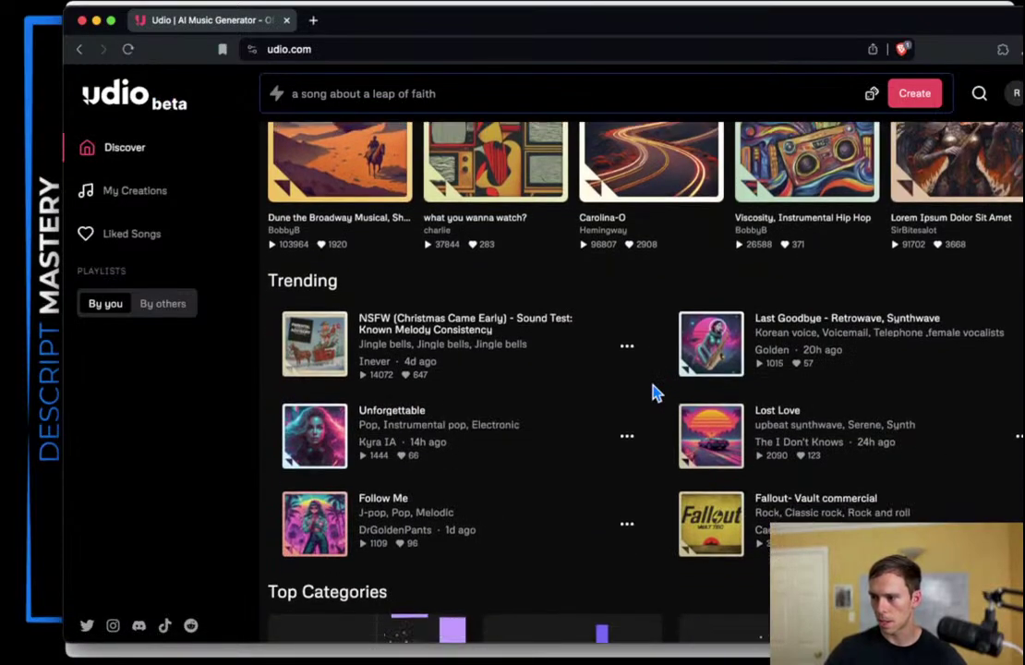
scroll(656, 393, "up", 1)
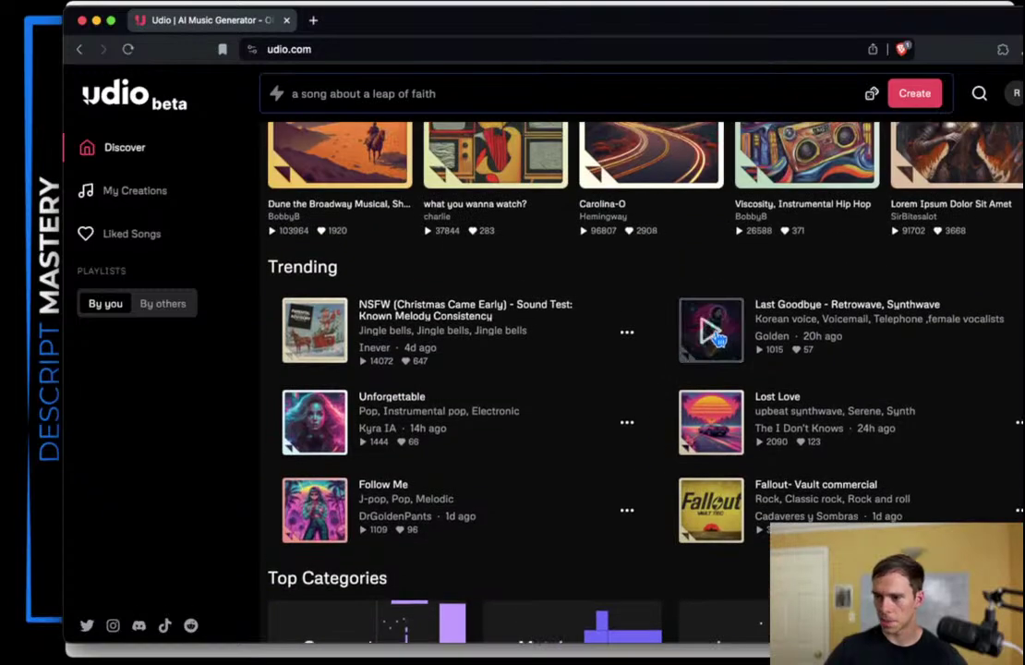
left_click(711, 335)
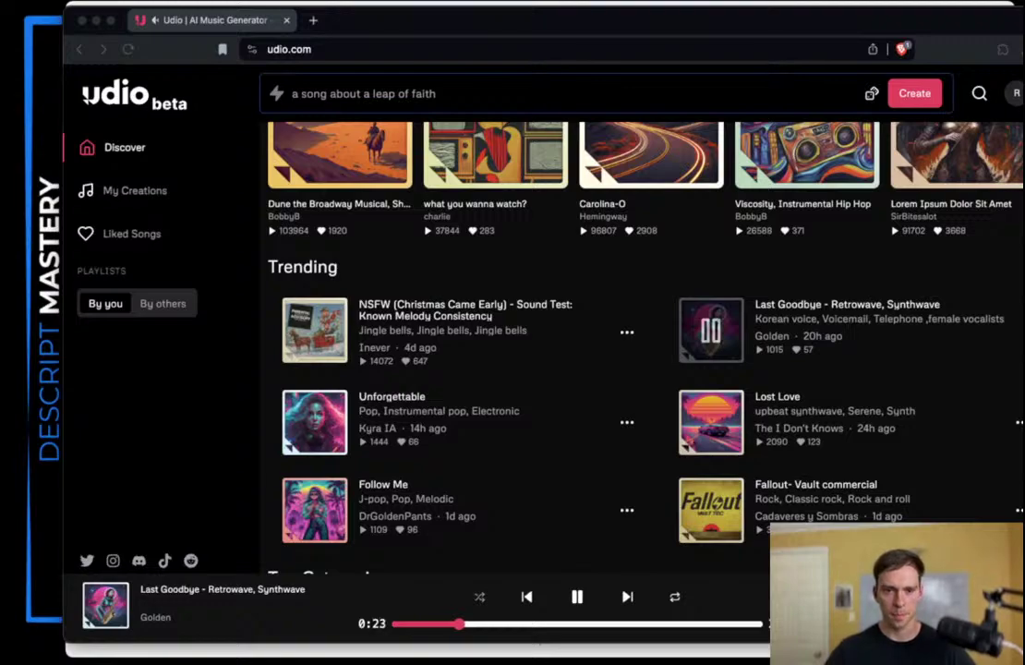
left_click(577, 597)
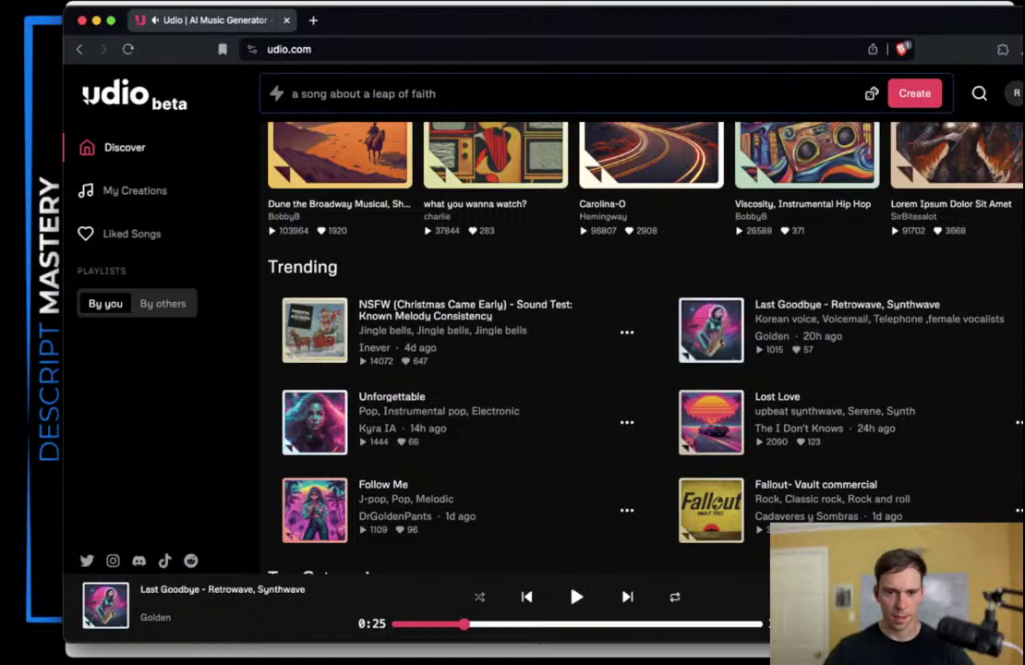
key("super+Tab")
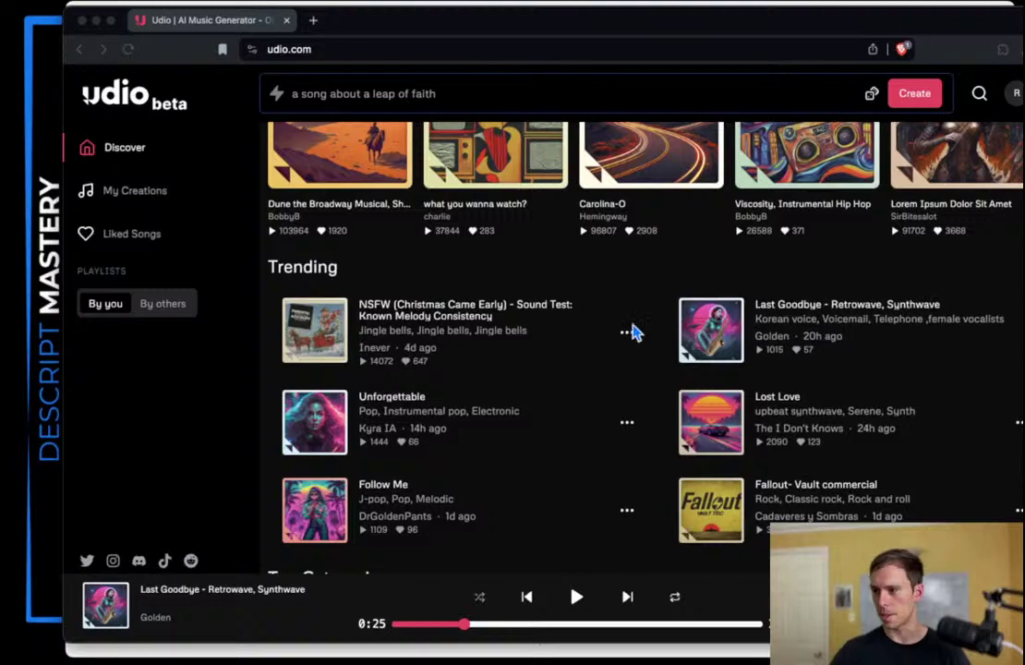
left_click(613, 269)
scroll(591, 324, "up", 5)
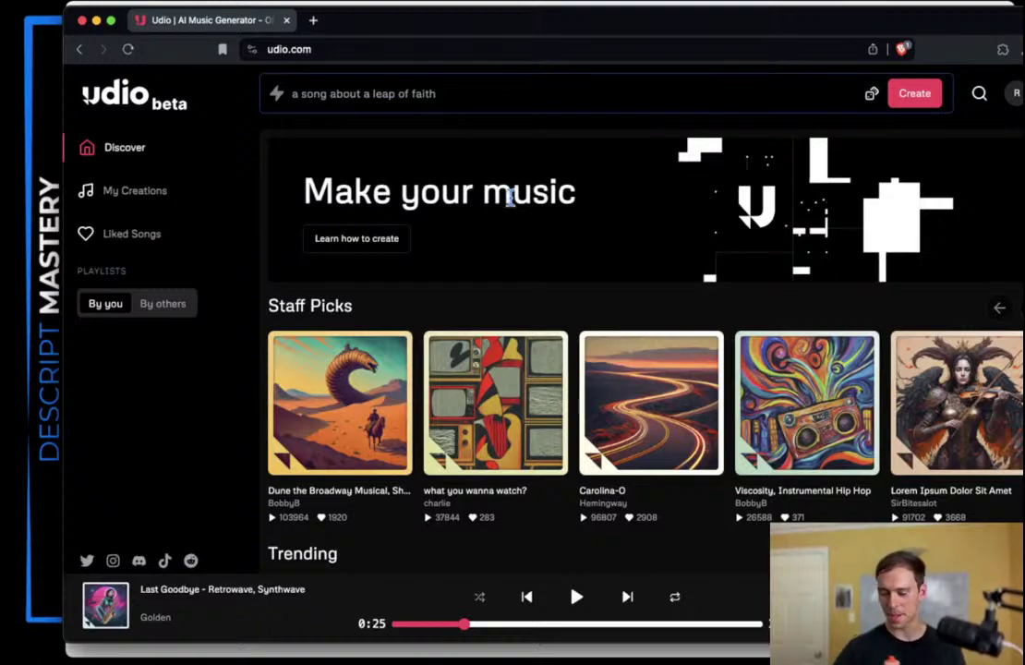
scroll(511, 359, "down", 5)
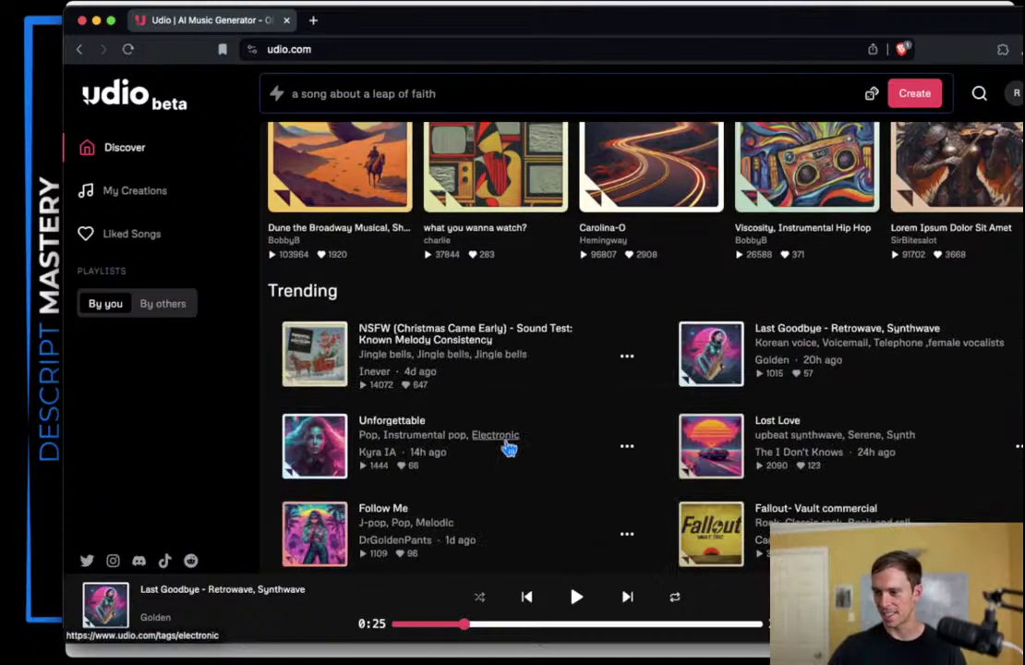
scroll(507, 450, "down", 3)
scroll(581, 461, "up", 4)
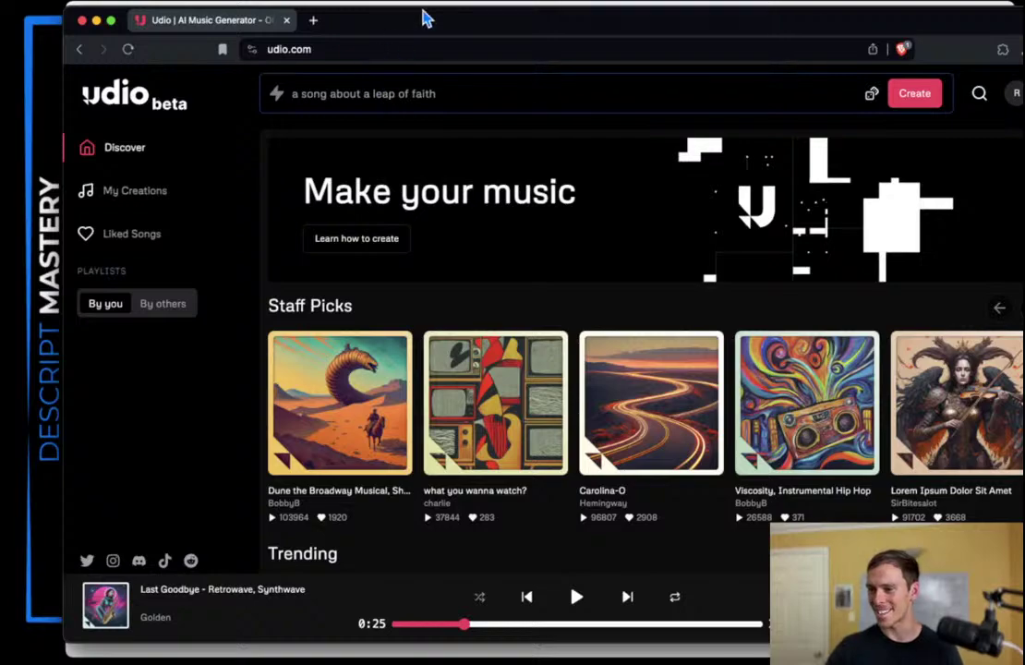
Step: Minimize the Udio browser window to return to the Descript project and open its media files
left_click(448, 100)
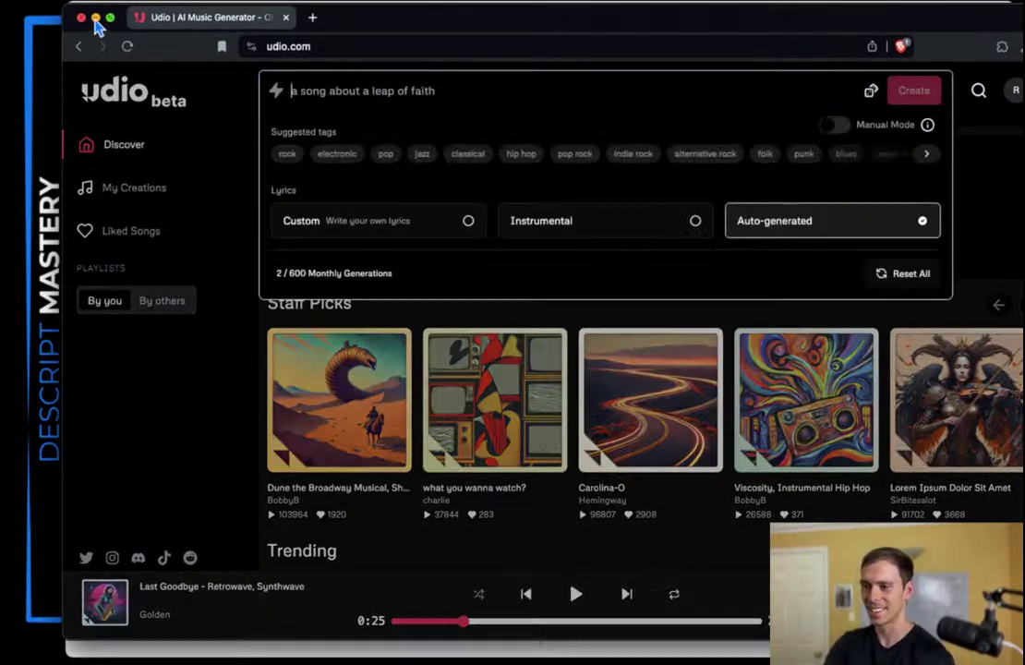
left_click(96, 18)
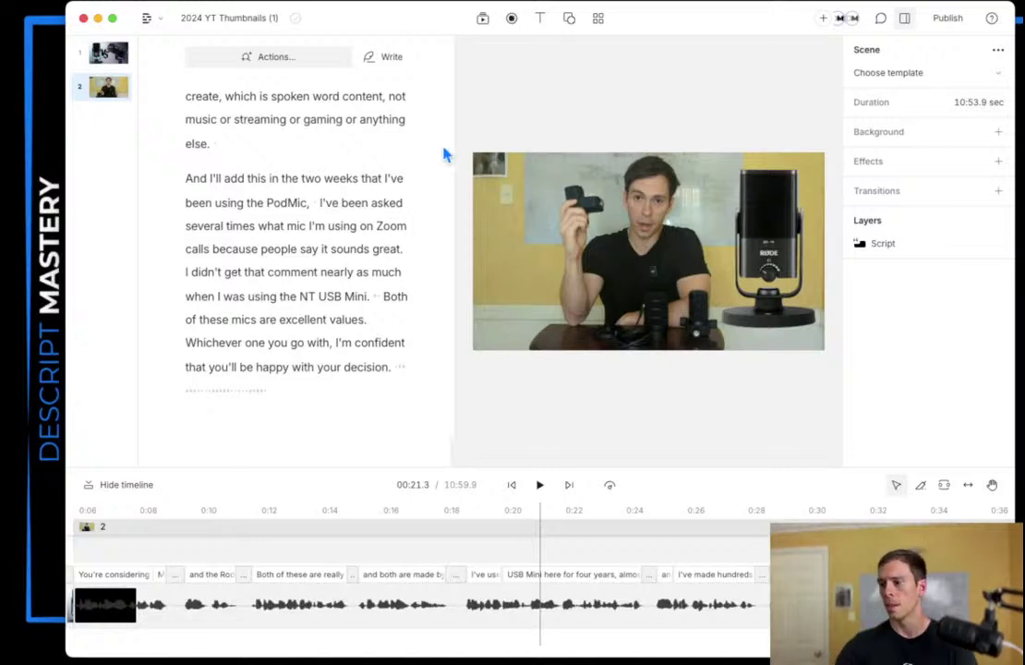
left_click(482, 19)
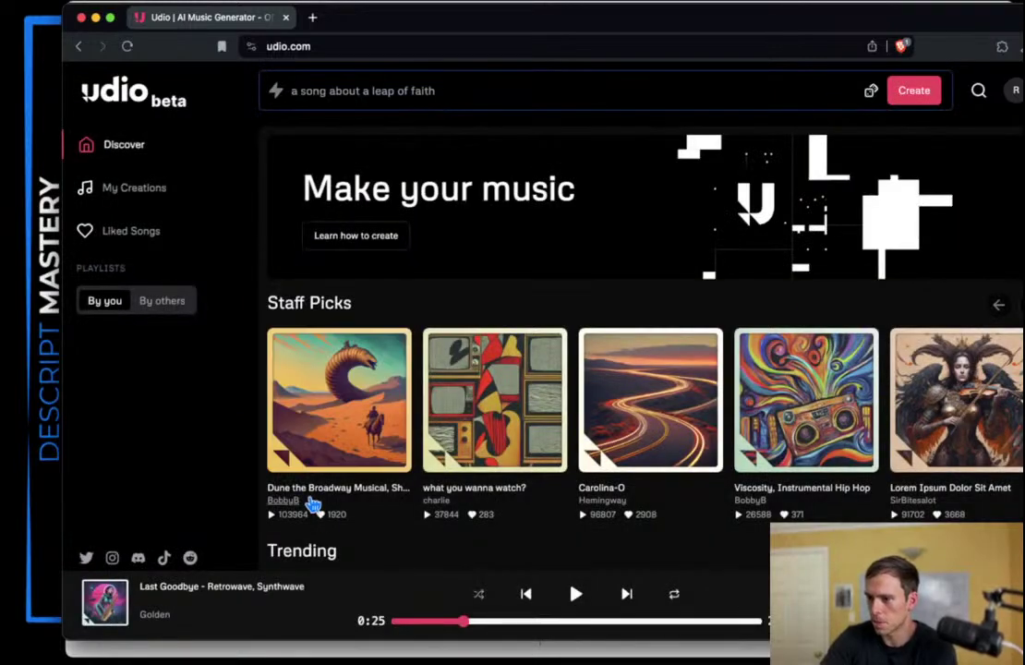
Step: Switch back to Udio, open the staff pick Dune the Broadway Musical, and download the song
left_click(306, 423)
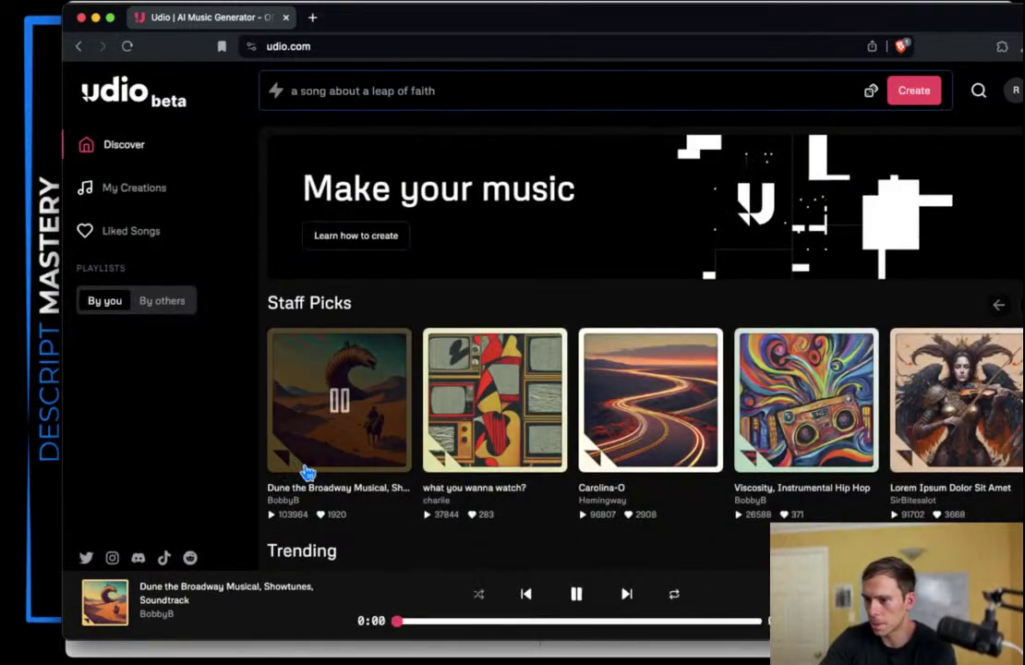
left_click(338, 406)
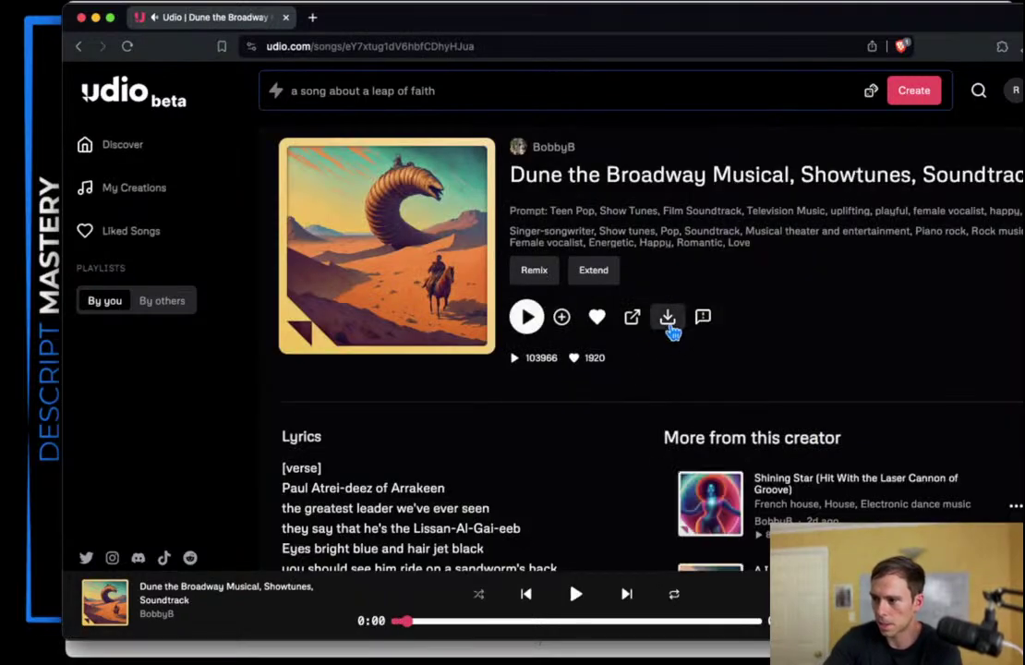
left_click(668, 316)
left_click(708, 363)
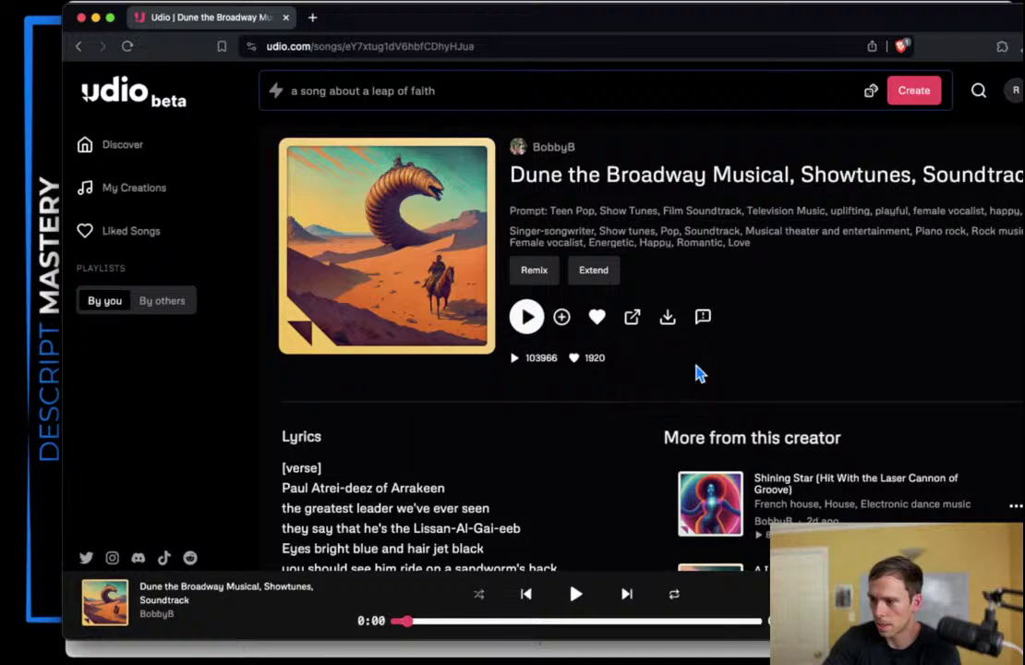
Step: Download the Dune the Broadway Musical song as video and as audio, and minimize the browser to return to Descript
left_click(668, 316)
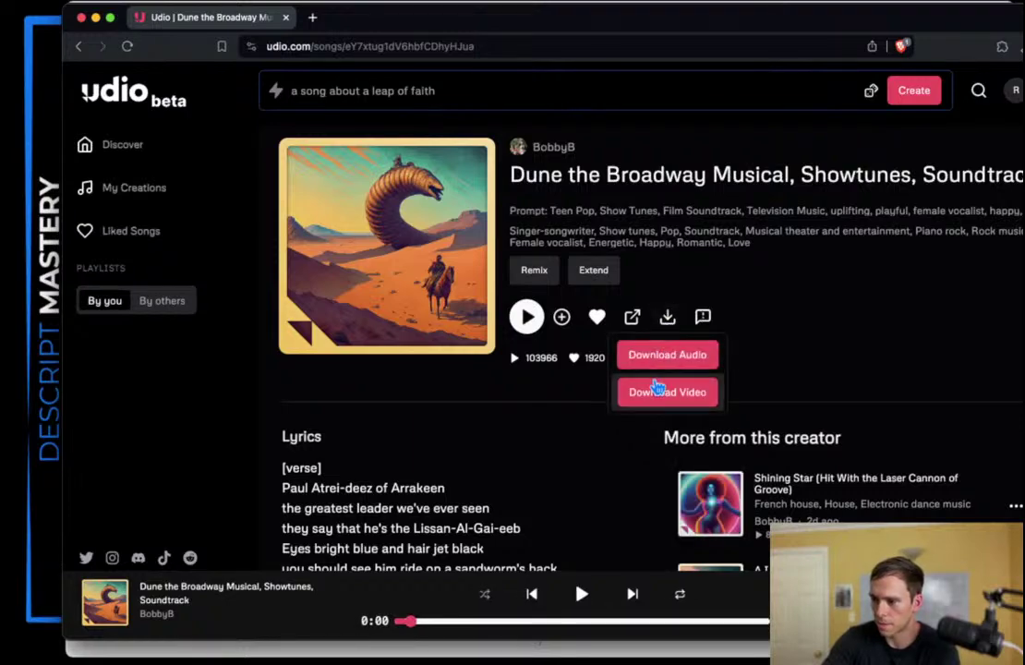
left_click(664, 395)
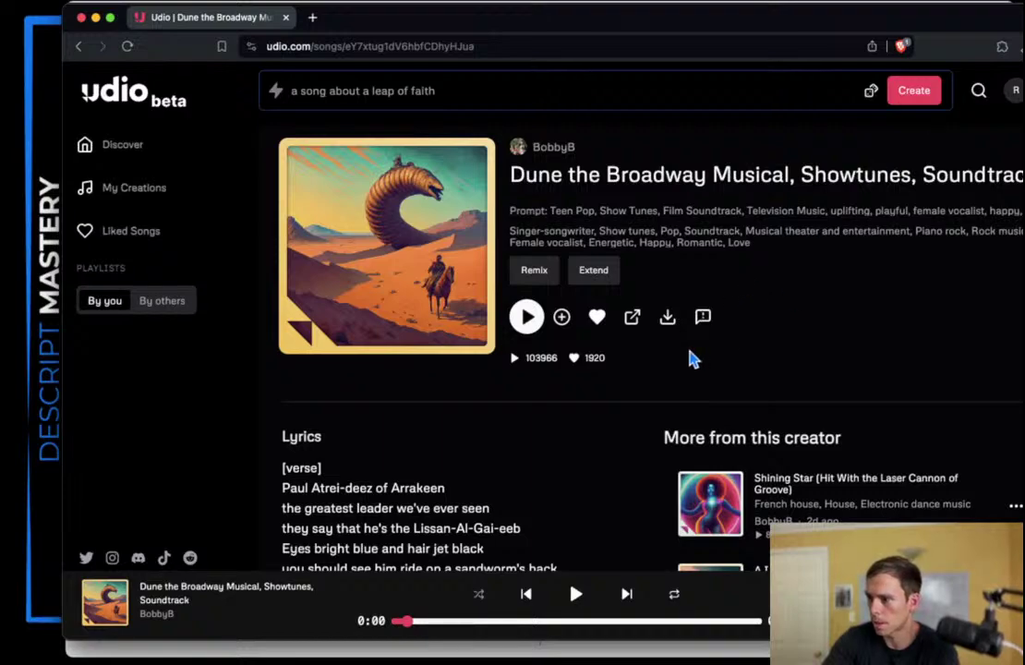
left_click(667, 317)
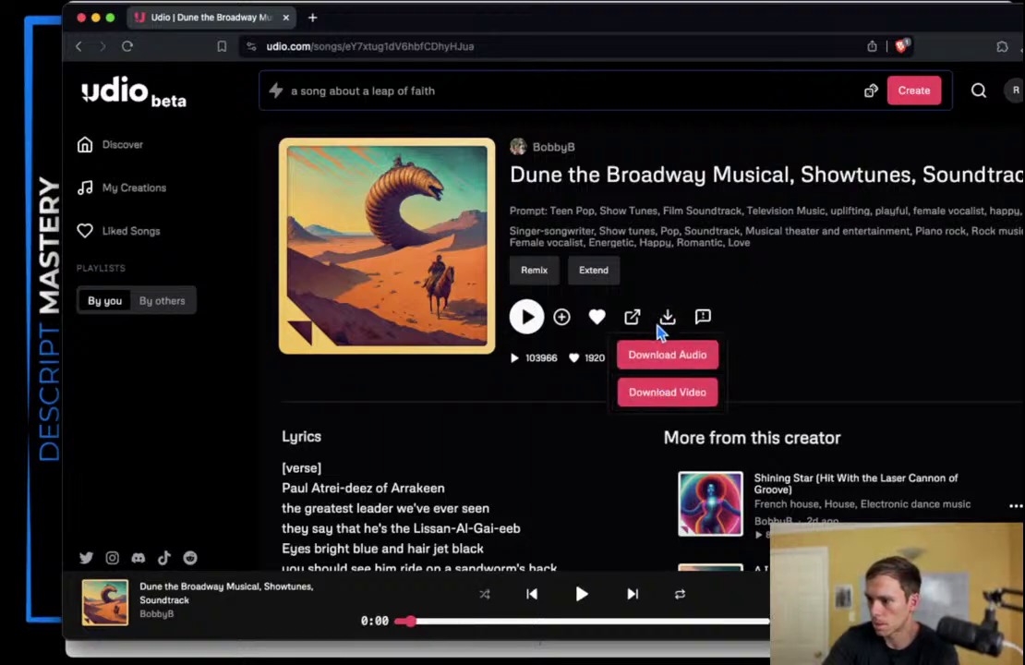
left_click(657, 357)
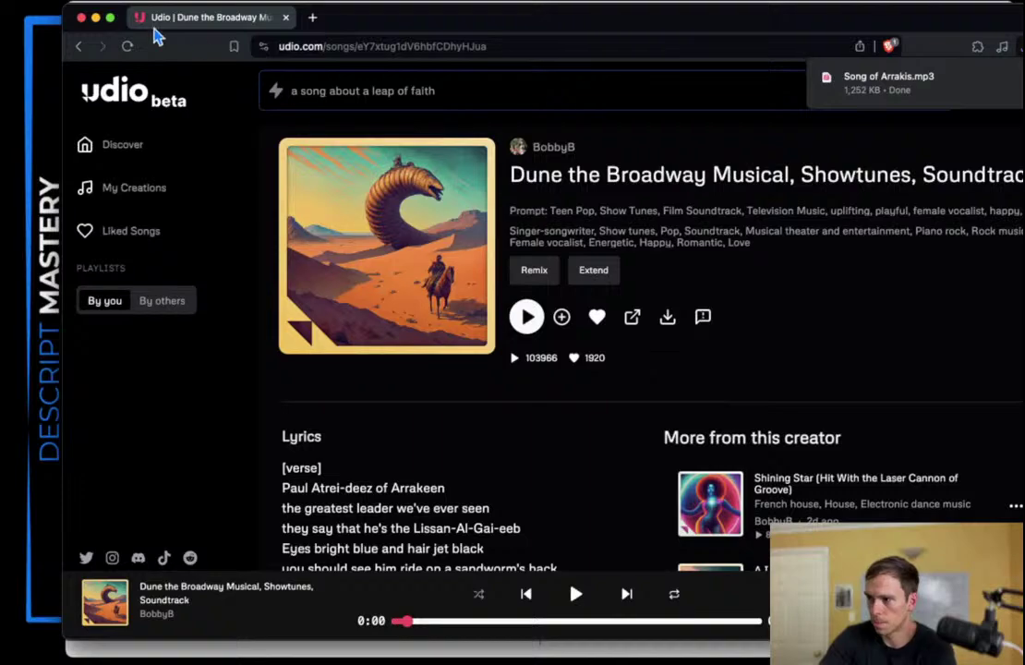
left_click(96, 16)
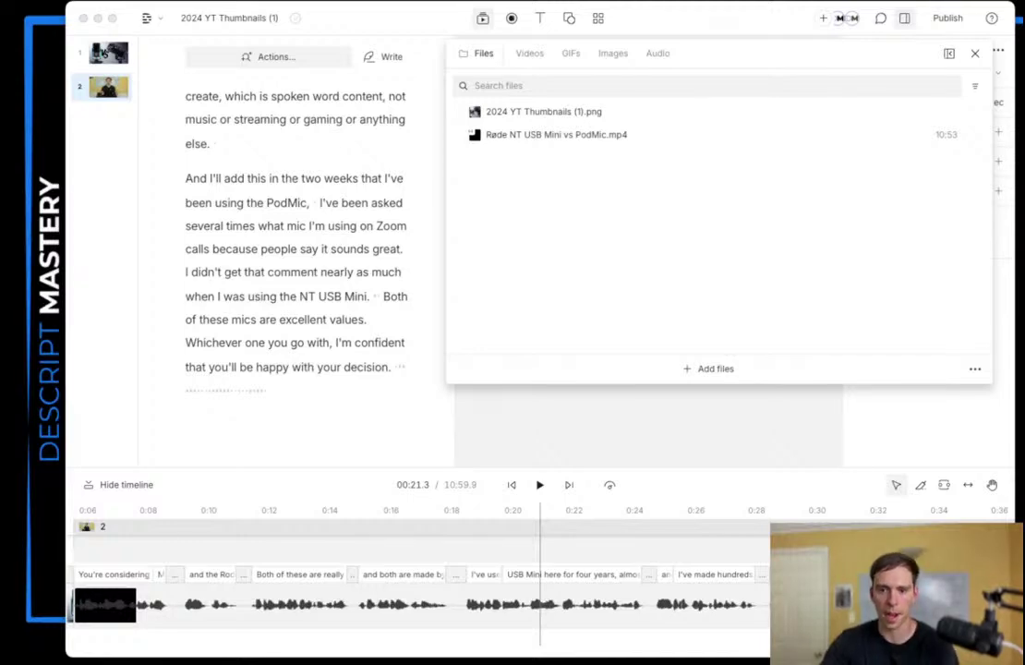
Step: Add the downloaded Song of Arrakis.mp3 to the project's media files and preview part of it
left_click_drag(305, 210, 658, 162)
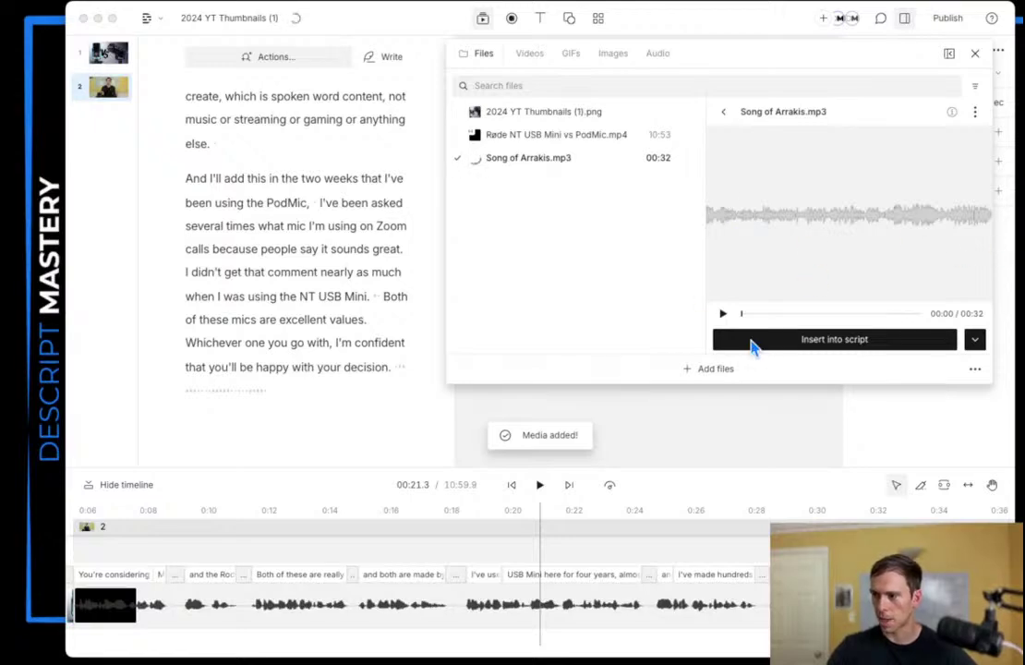
left_click(723, 315)
left_click(723, 315)
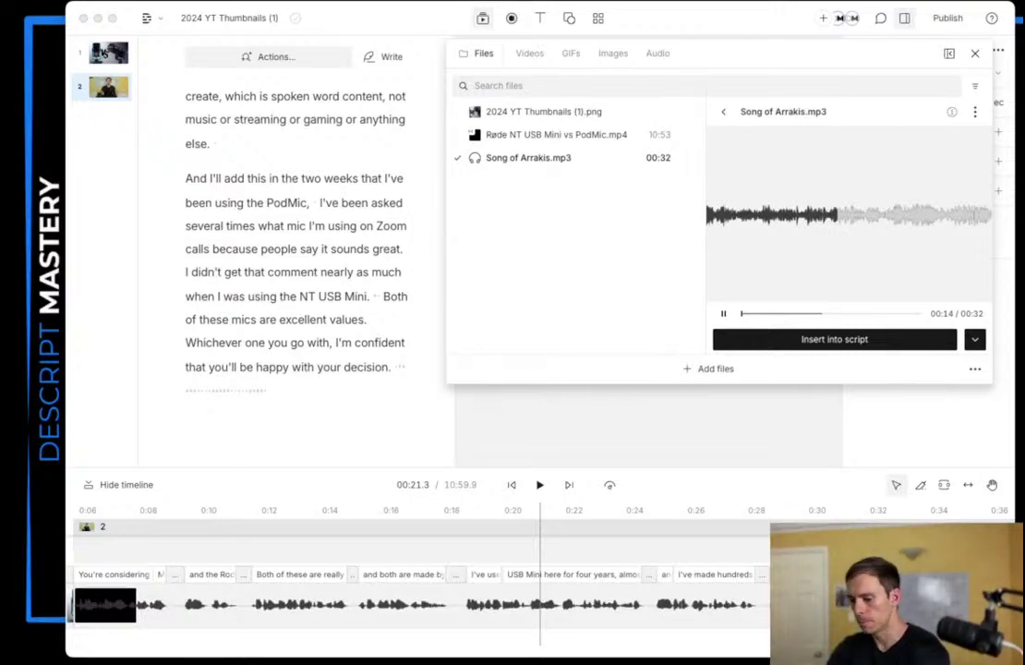
left_click(725, 315)
left_click(725, 315)
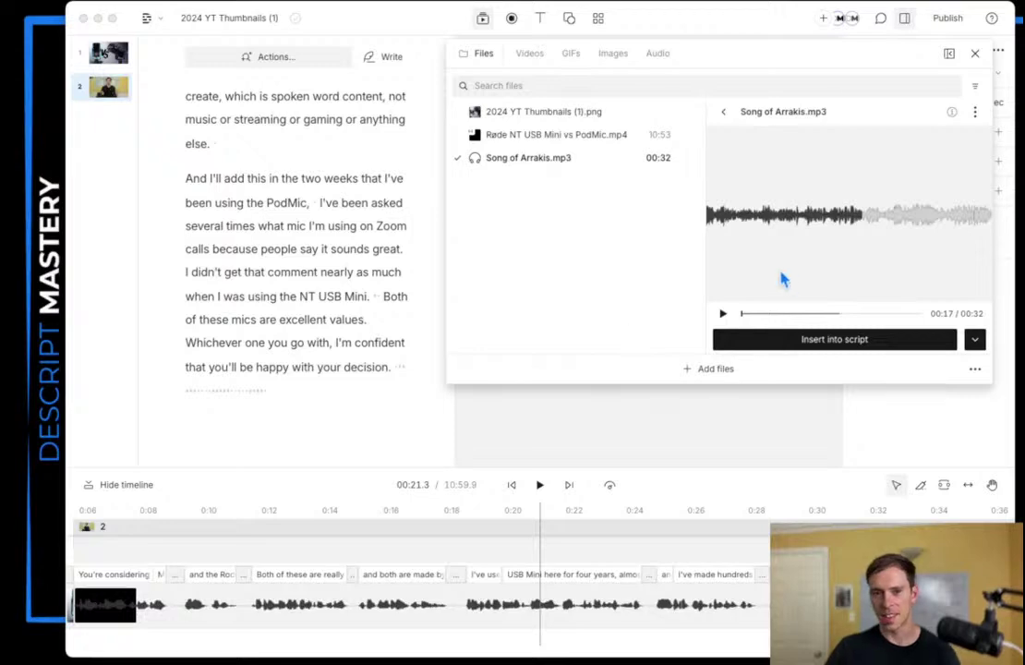
Step: Place Song of Arrakis.mp3 in the composition at the playhead as a new layer instead of inserting it into the script
left_click(974, 338)
left_click(979, 342)
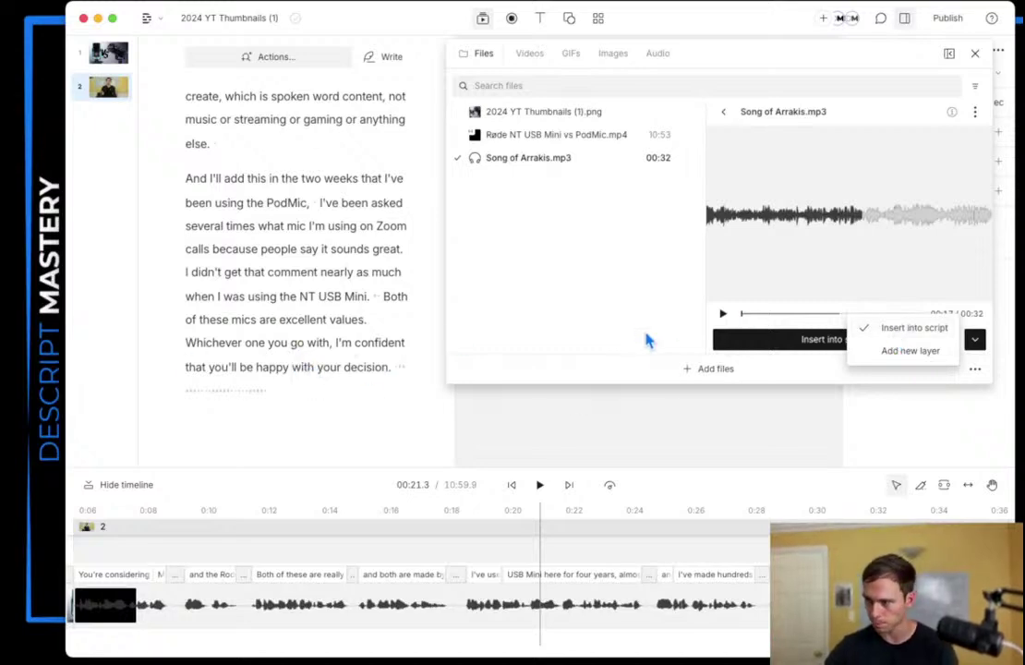
left_click(790, 234)
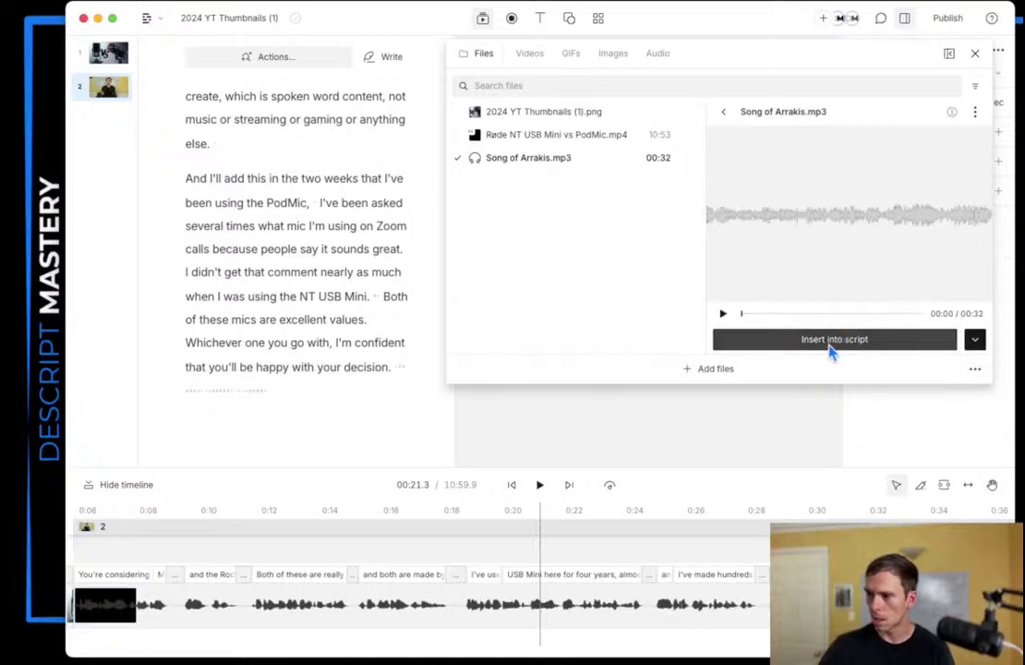
left_click(974, 342)
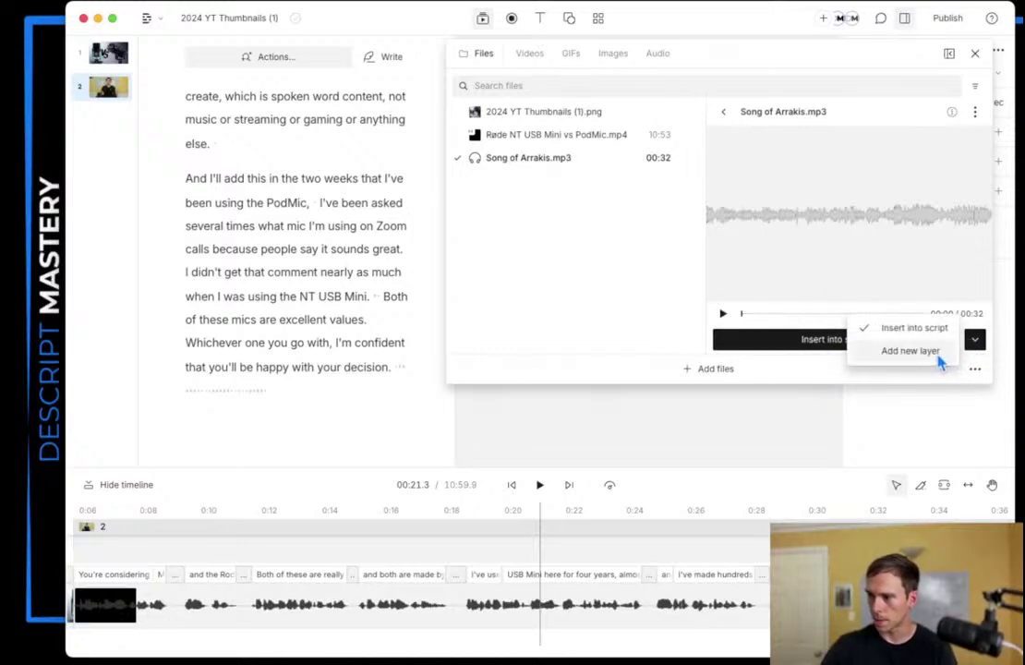
left_click(923, 351)
left_click(819, 344)
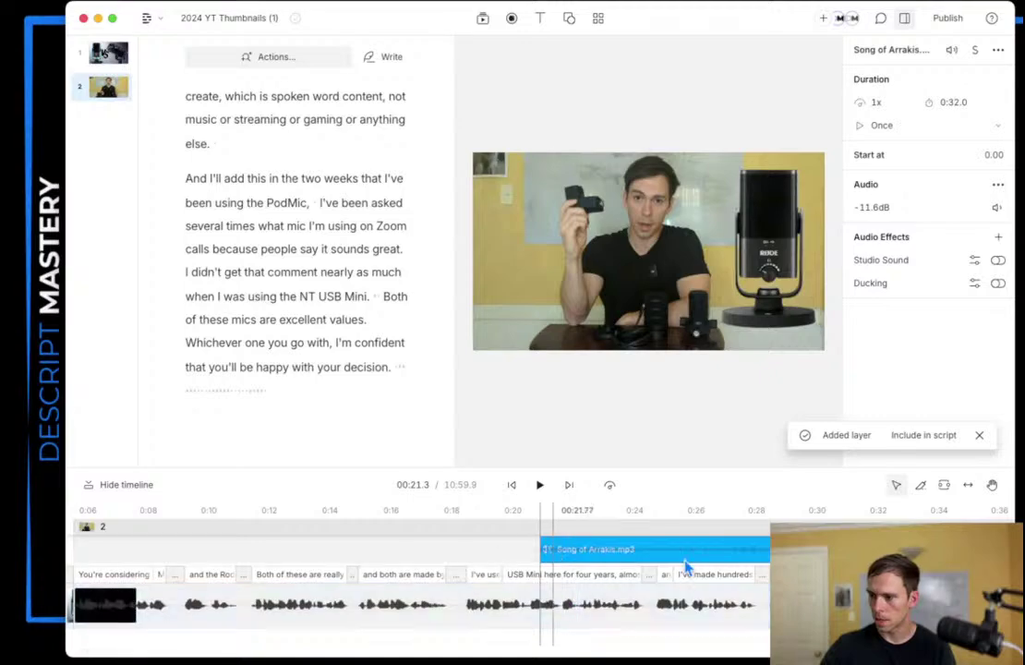
Step: Enlarge the timeline area and play the video with the Song of Arrakis layer from points along the song
left_click(491, 552)
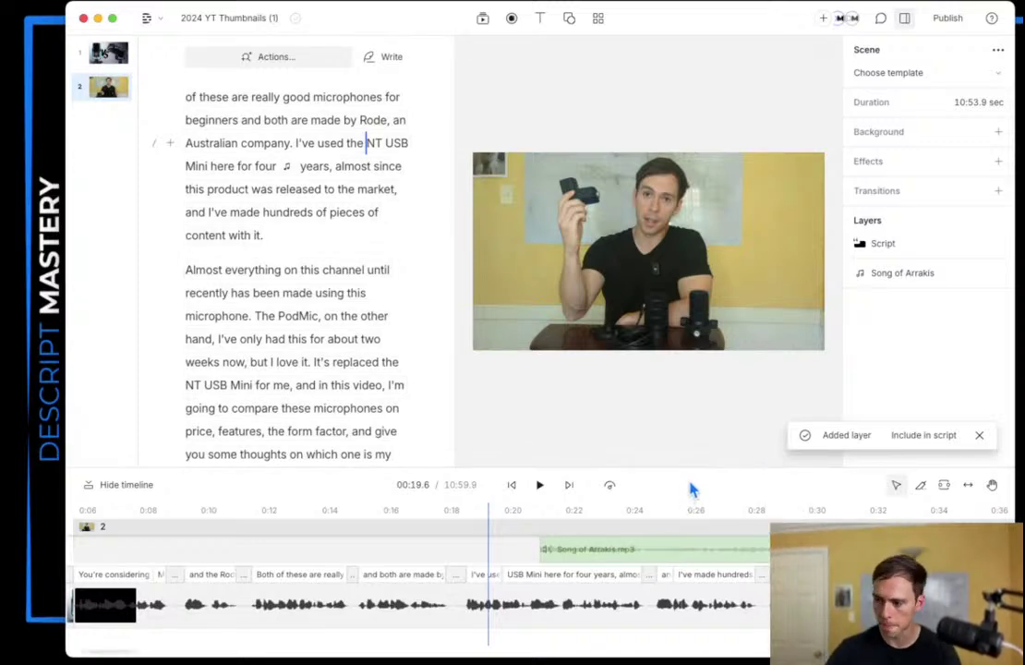
left_click_drag(693, 472, 705, 285)
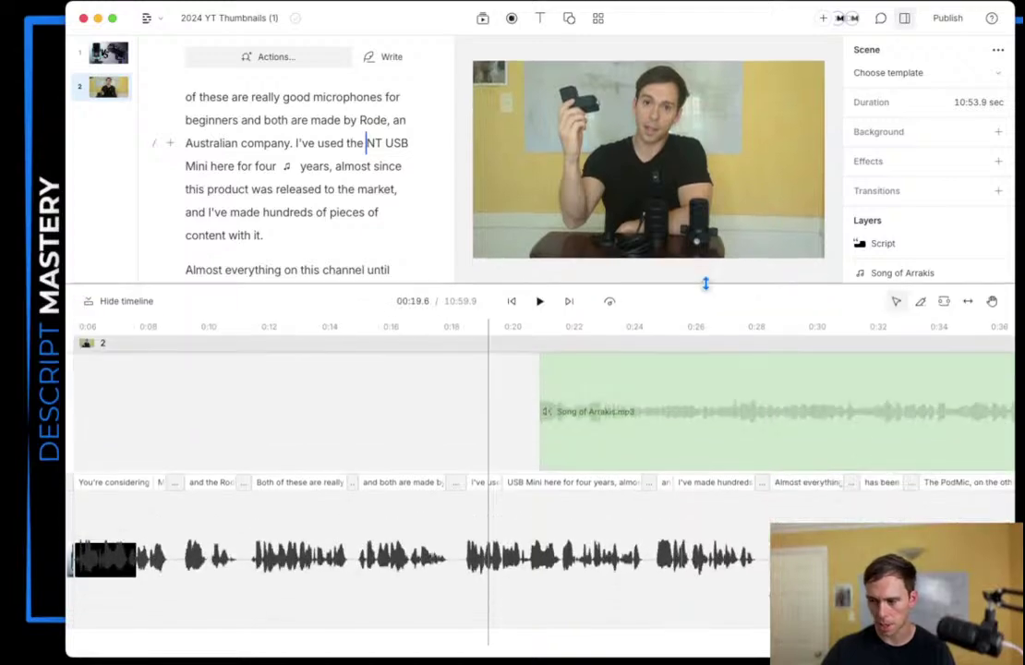
scroll(692, 466, "right", 5)
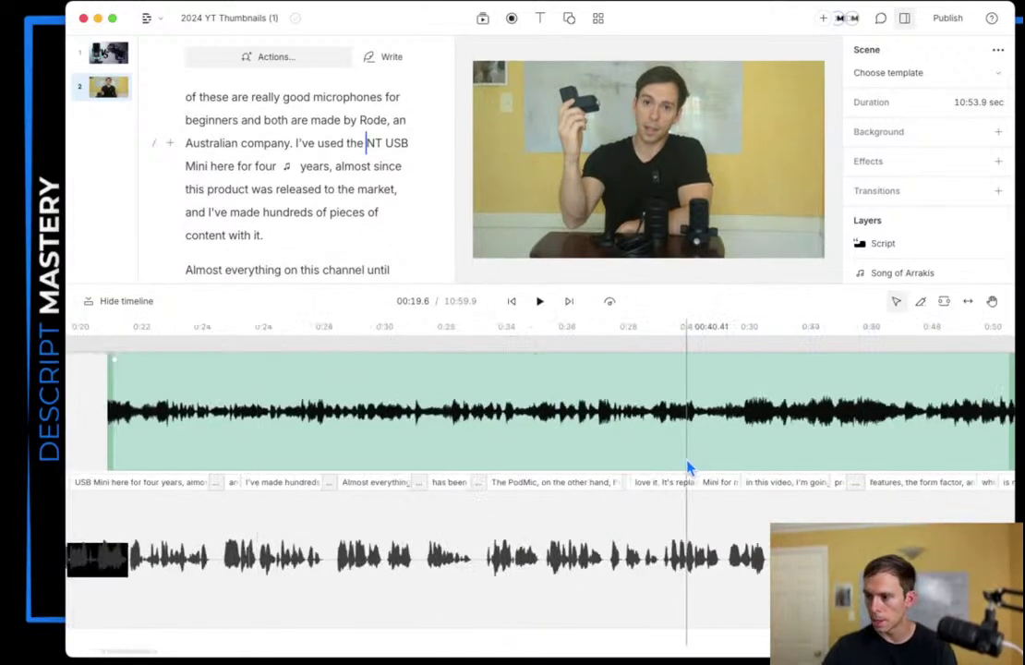
left_click(512, 421)
scroll(536, 434, "left", 3)
scroll(392, 462, "down", 3)
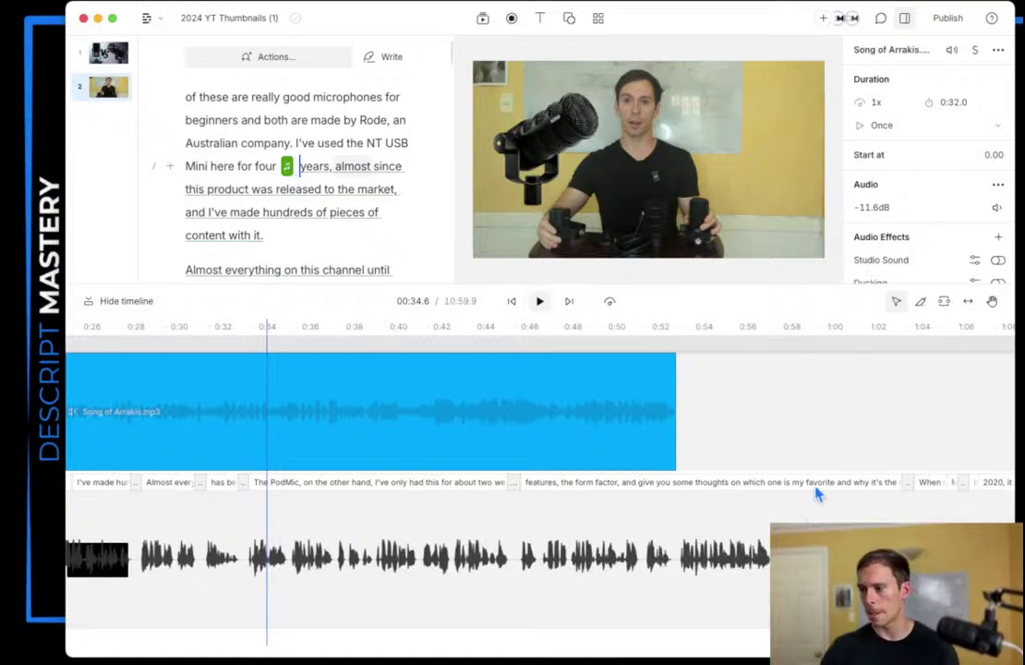
left_click(404, 434)
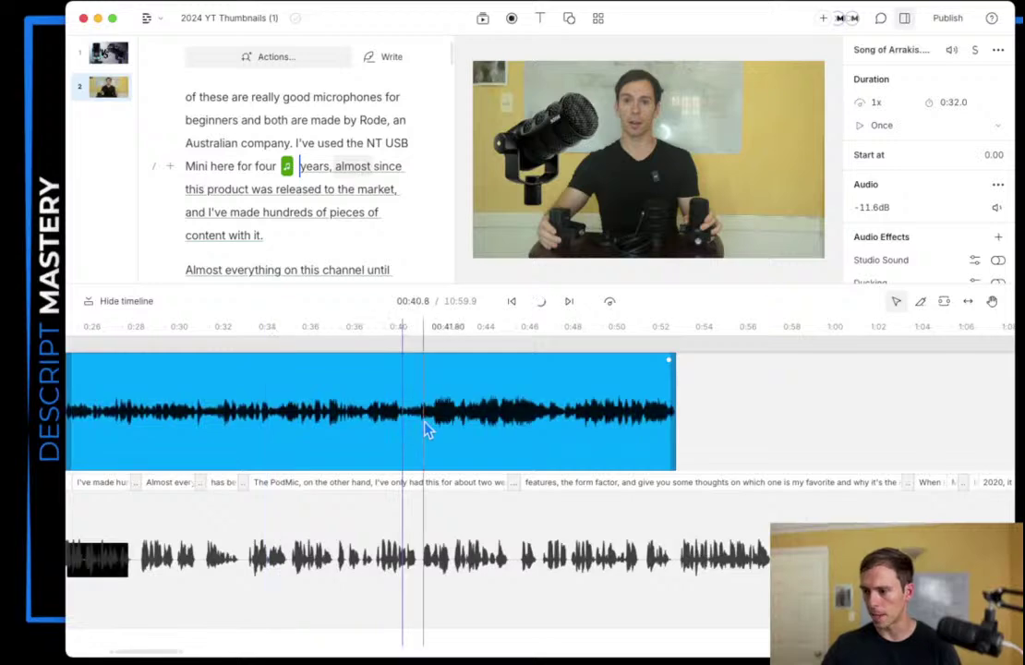
Step: Set the Song of Arrakis layer's audio level to -25 dB
left_click(873, 208)
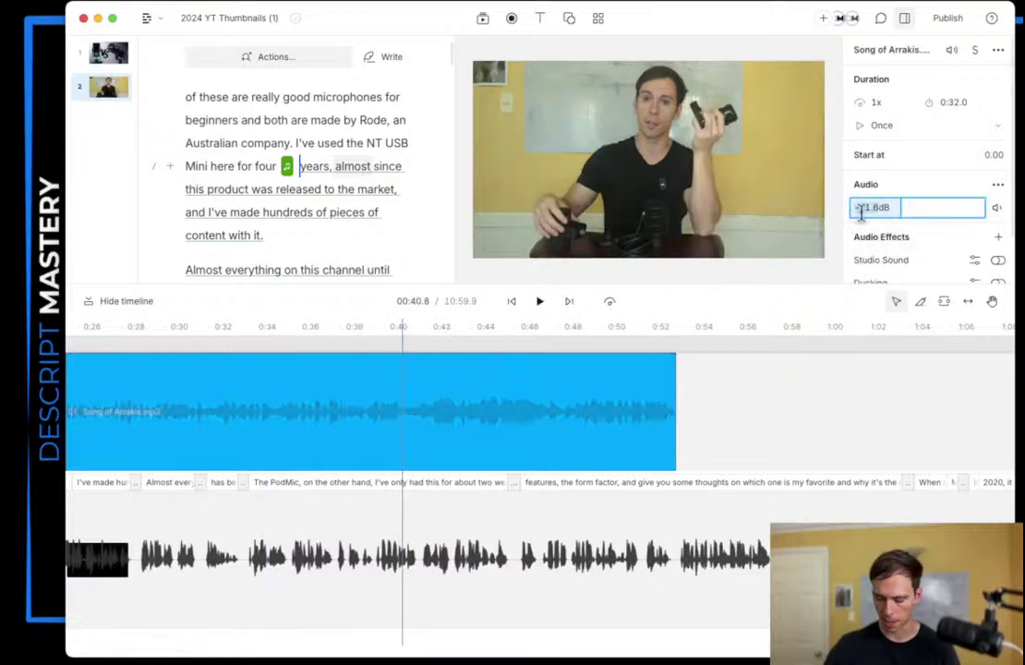
type("-")
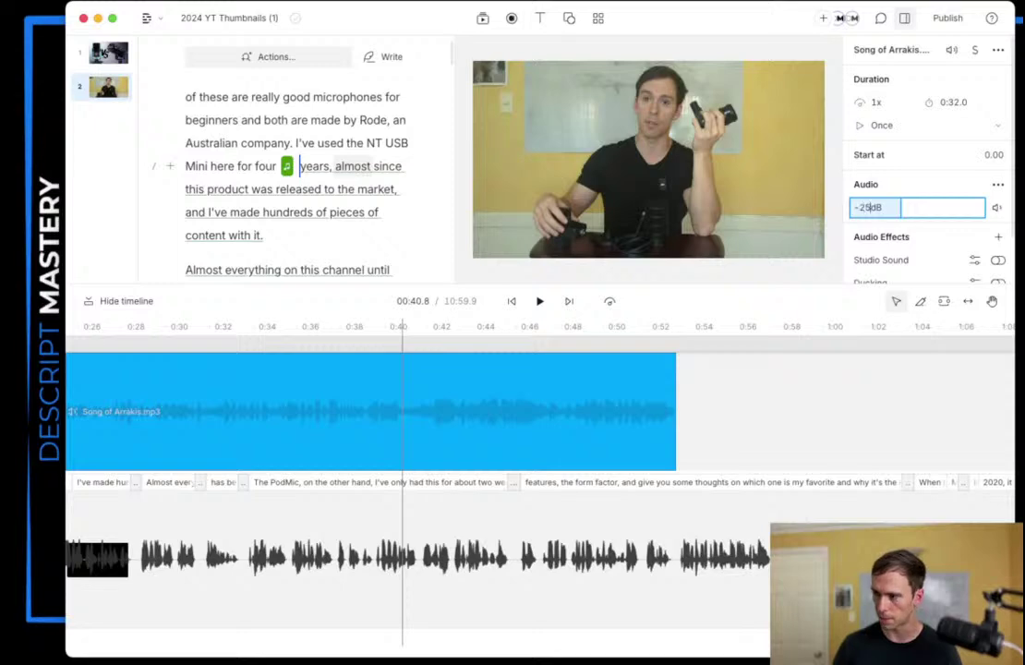
type("25")
key("Return")
scroll(349, 468, "left", 5)
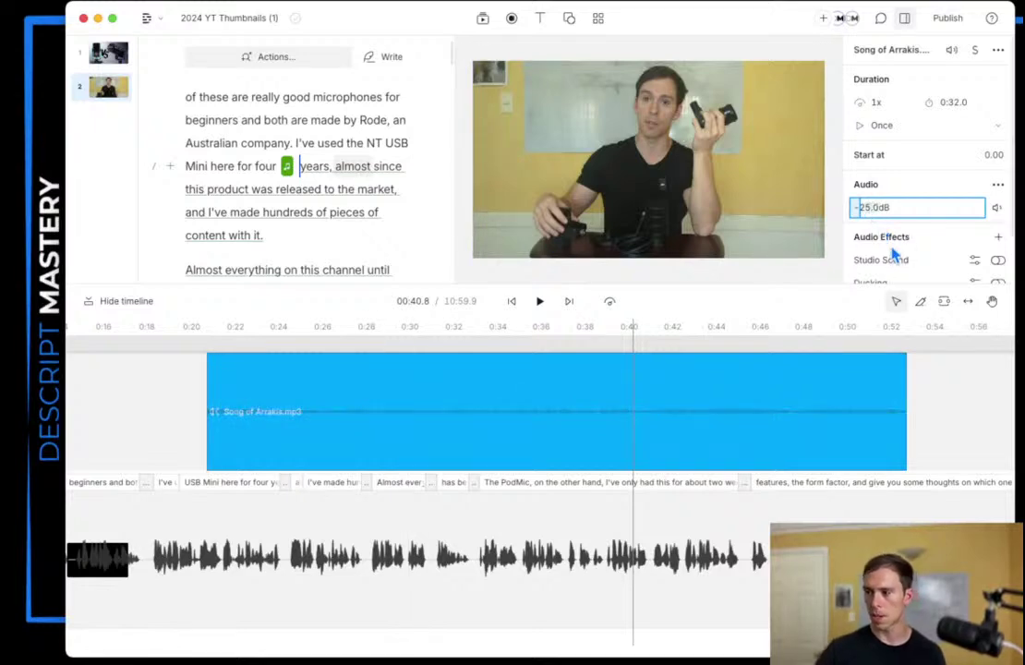
Step: Select the script track, turn on its Ducking effect and open the effect's settings
left_click(342, 418)
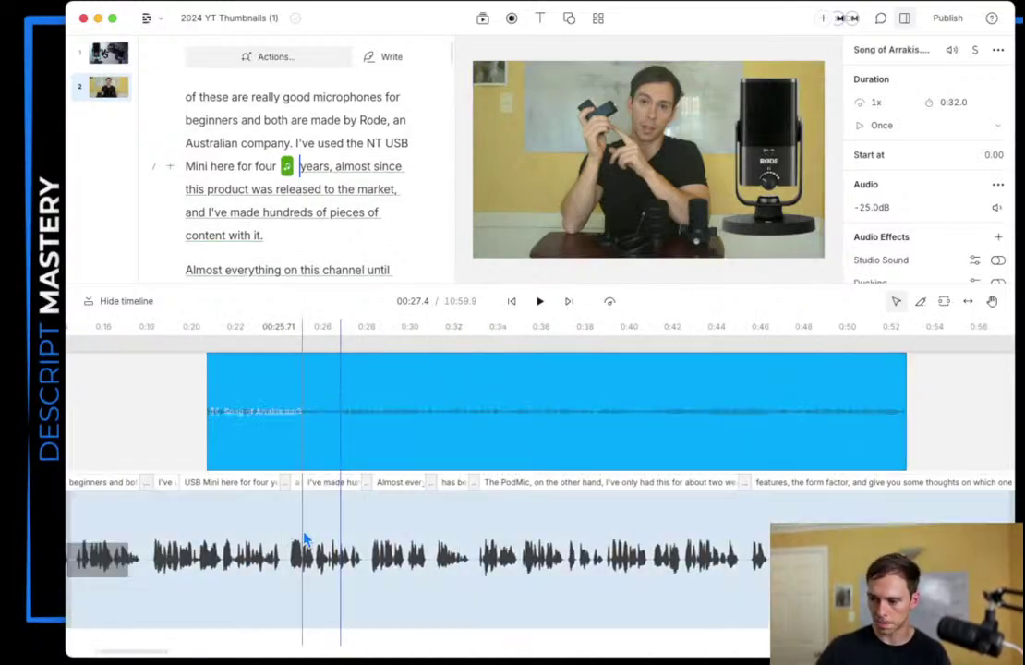
left_click(269, 554)
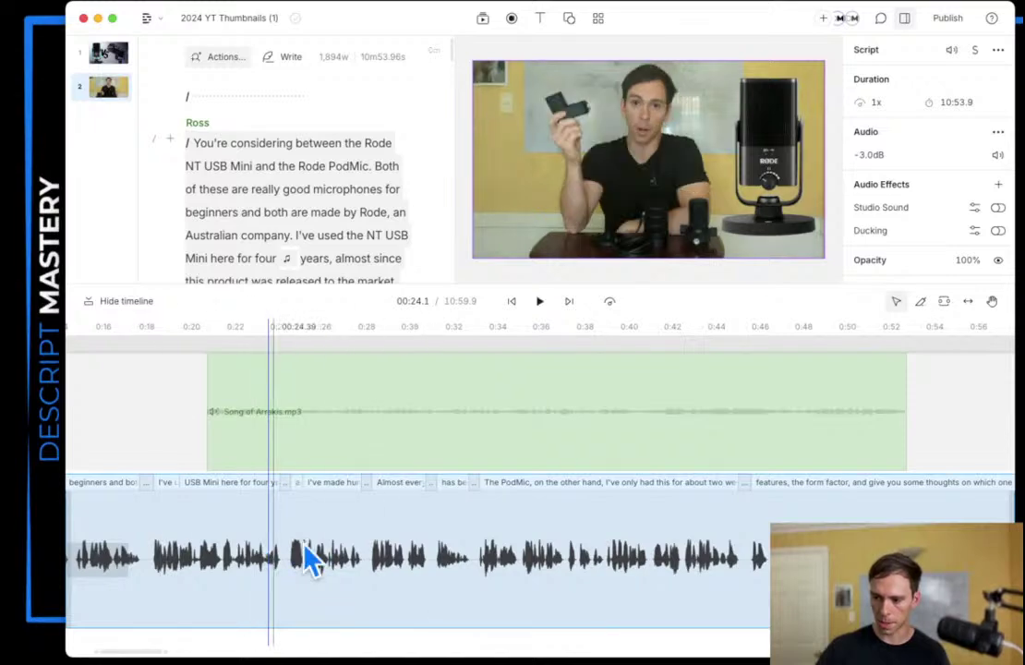
left_click(239, 531)
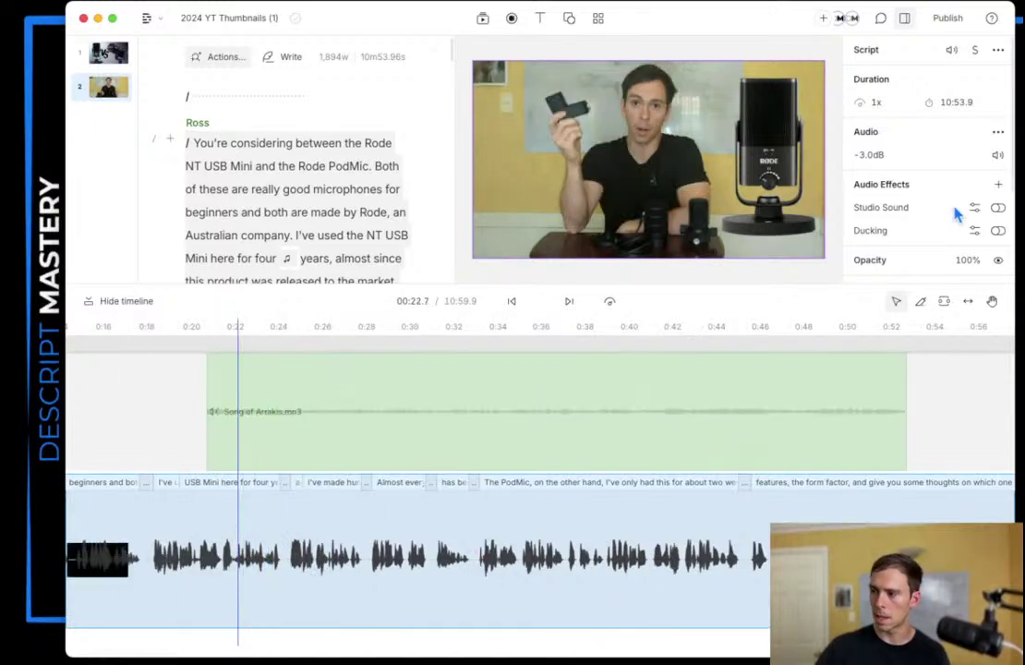
scroll(992, 222, "down", 1)
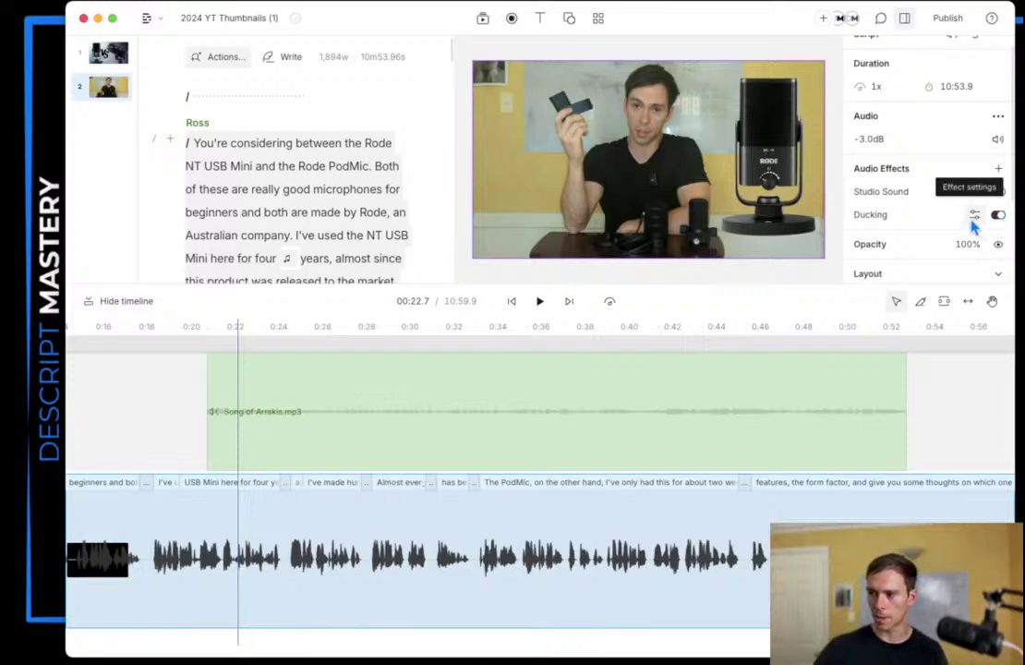
left_click(974, 218)
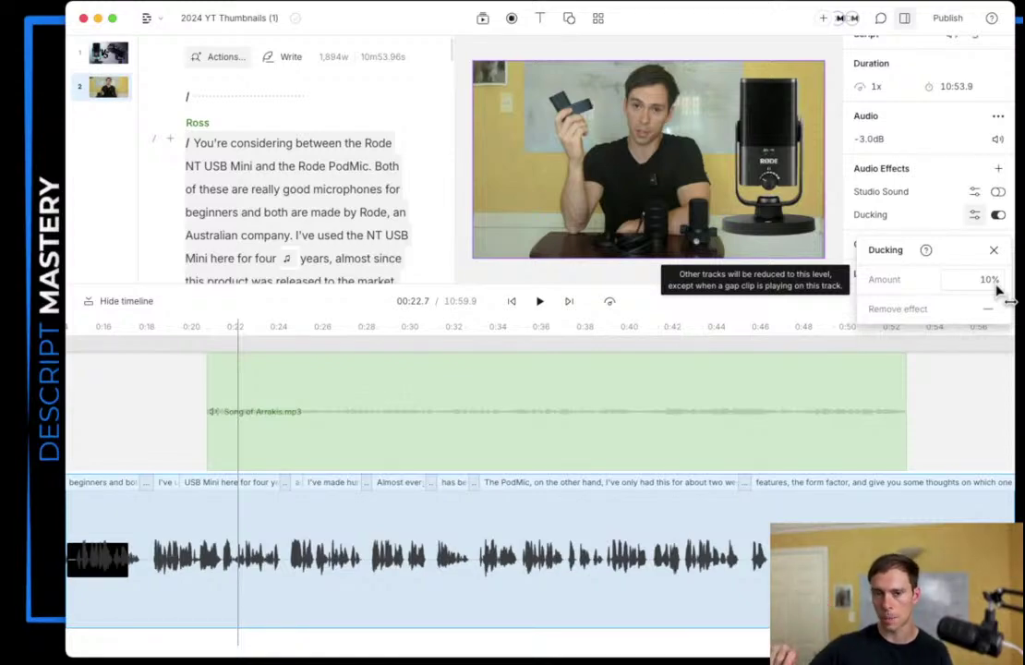
Step: Set the Song of Arrakis layer's audio level to 0 dB
left_click(359, 401)
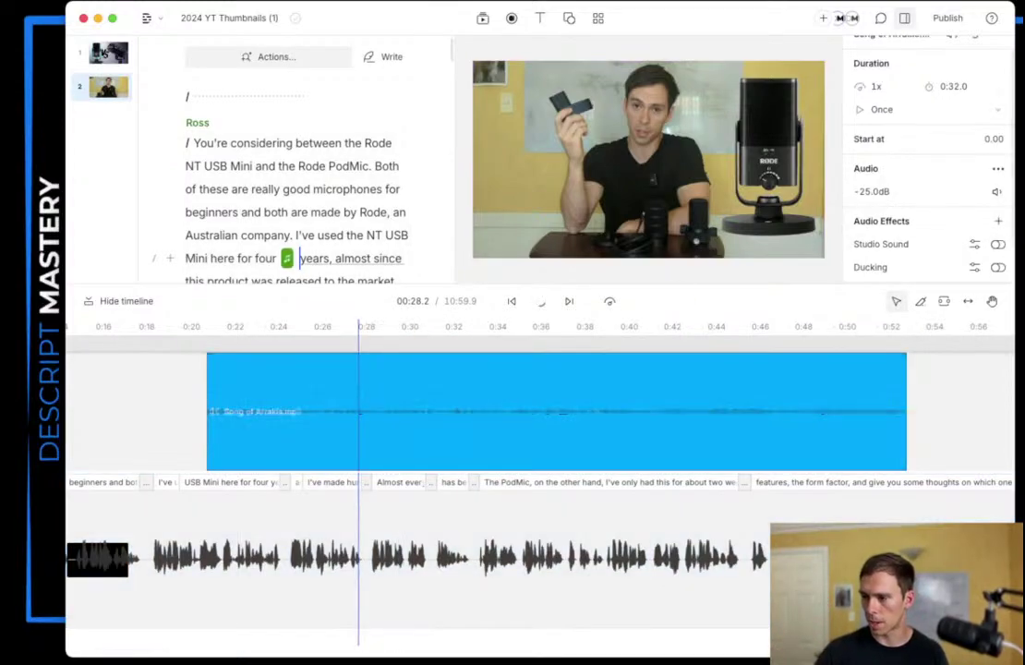
left_click(872, 191)
type("0")
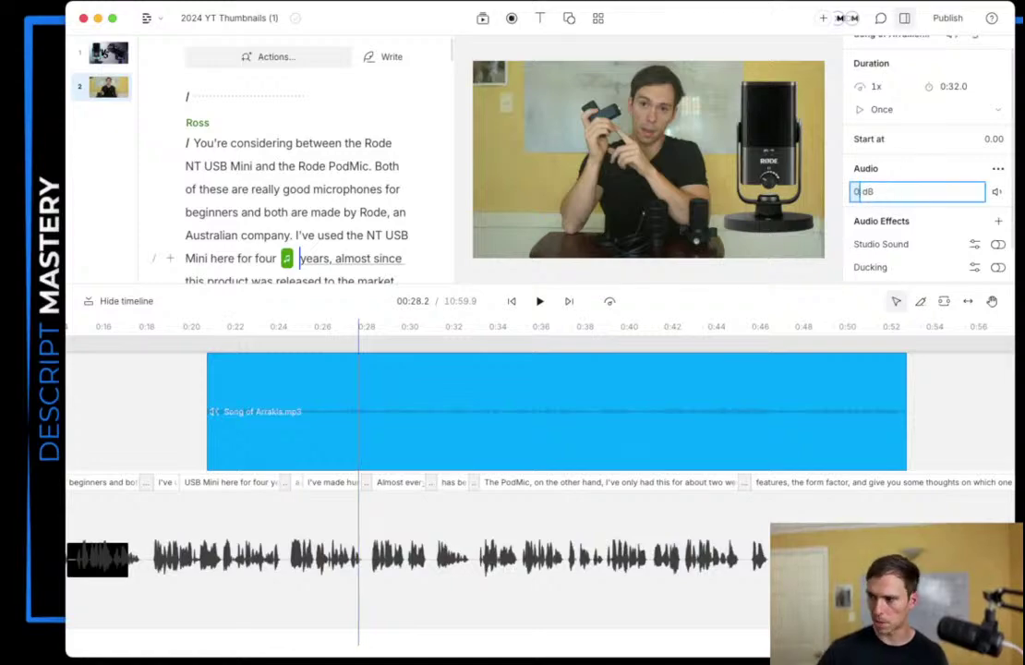
key("Return")
Step: Reselect the script track and review its Ducking amount, closing the effect's settings again
left_click(274, 555)
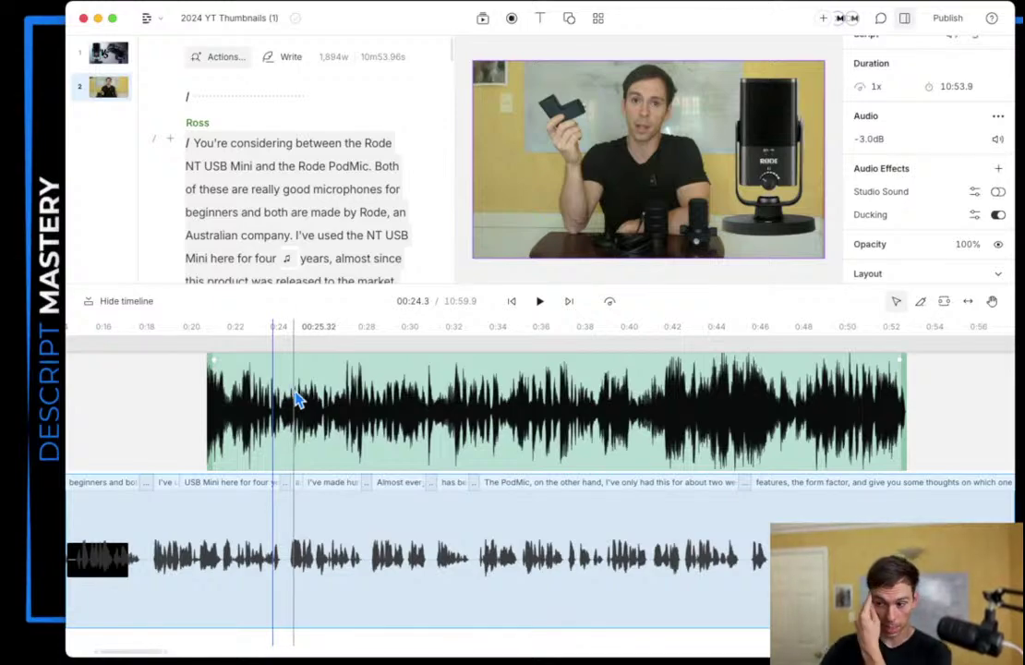
left_click(247, 564)
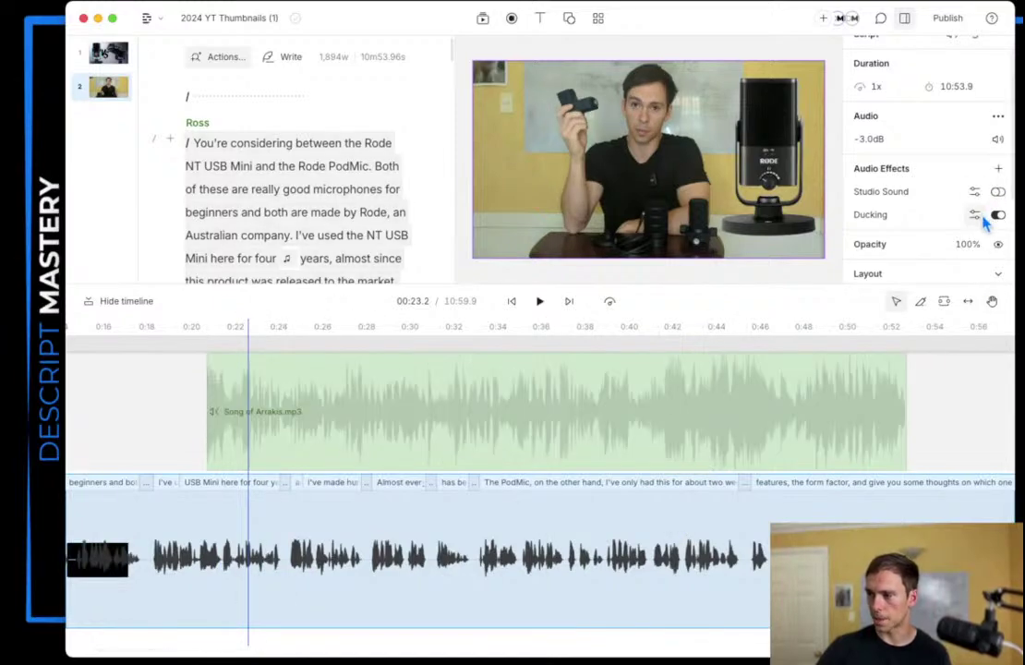
left_click(974, 215)
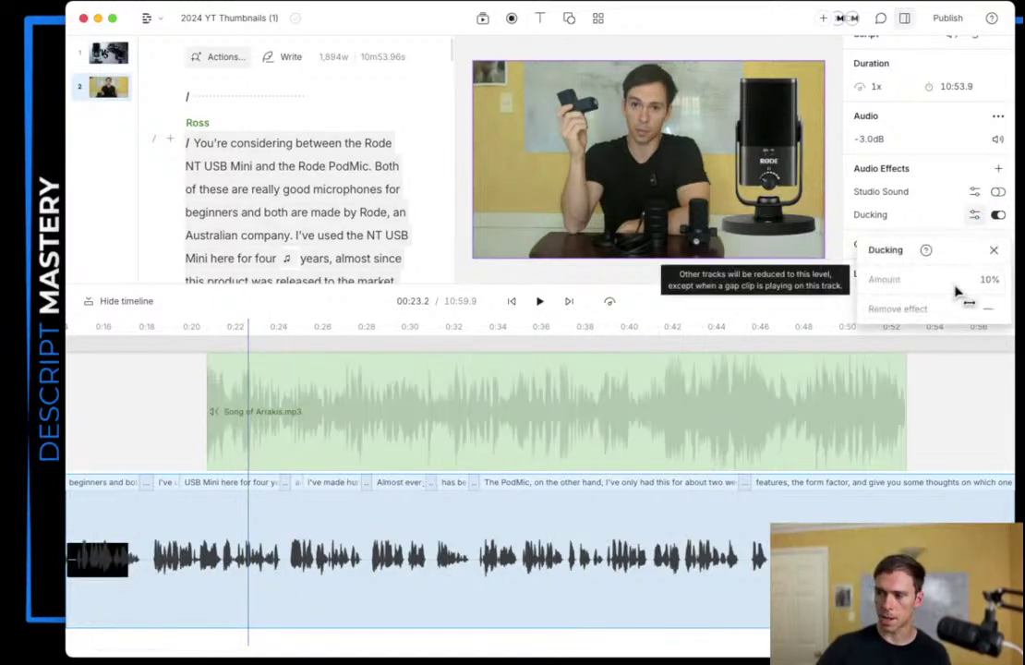
left_click(994, 257)
left_click(212, 402)
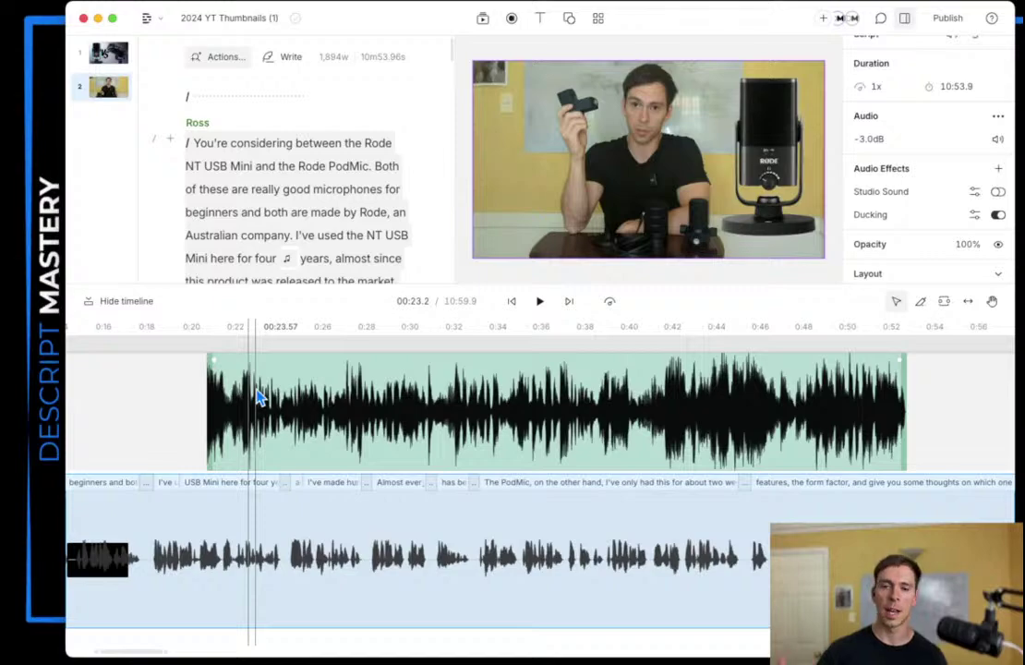
key("Escape")
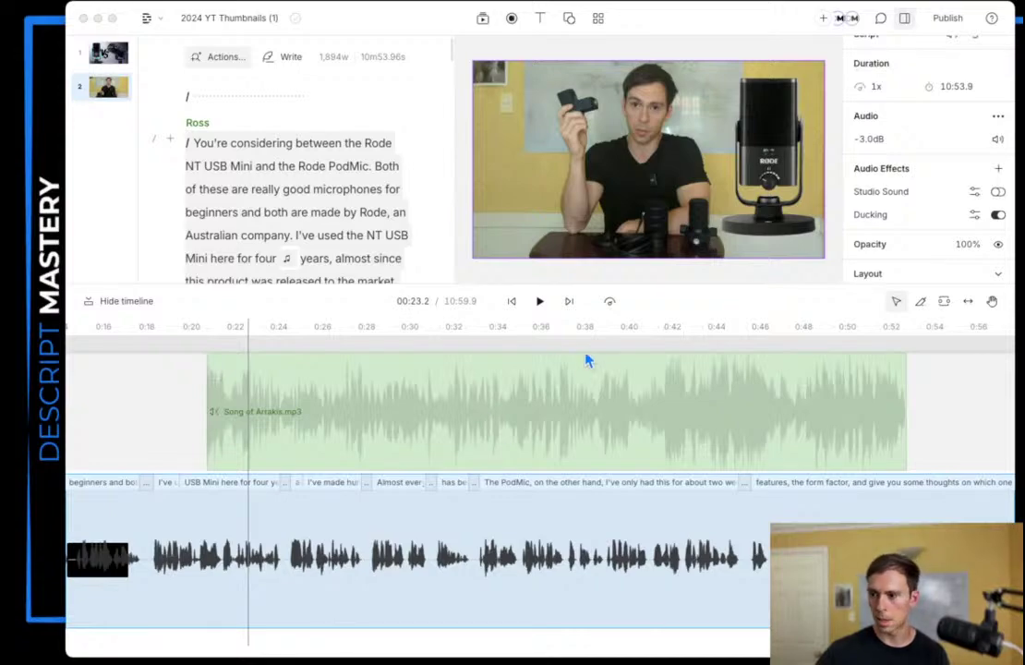
Step: Play a section where speech and song overlap to hear the ducking, and make the timeline area taller
left_click(540, 302)
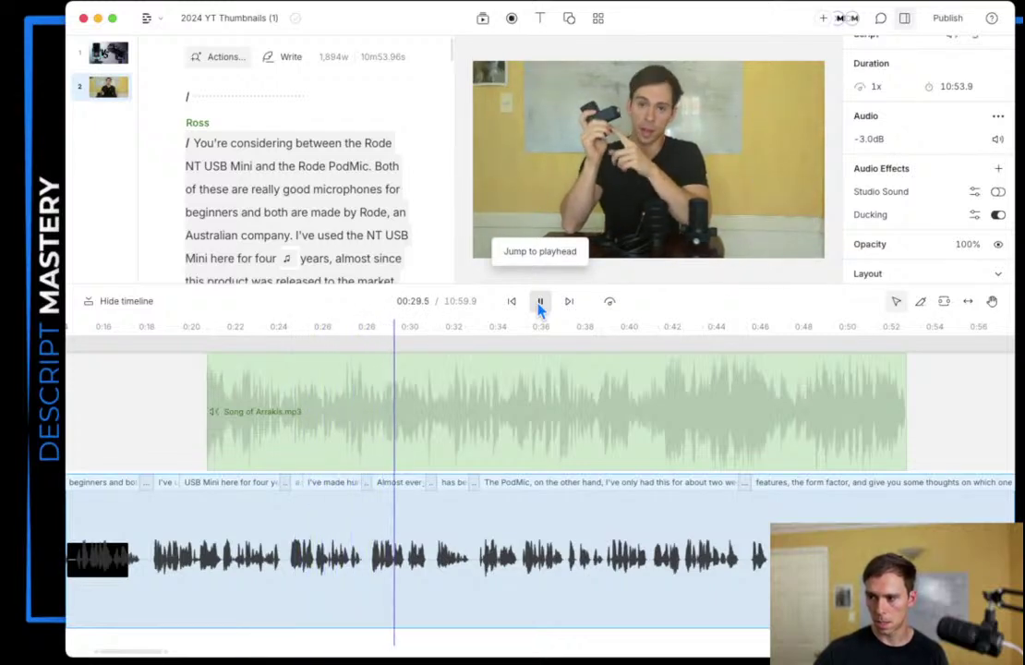
left_click(540, 302)
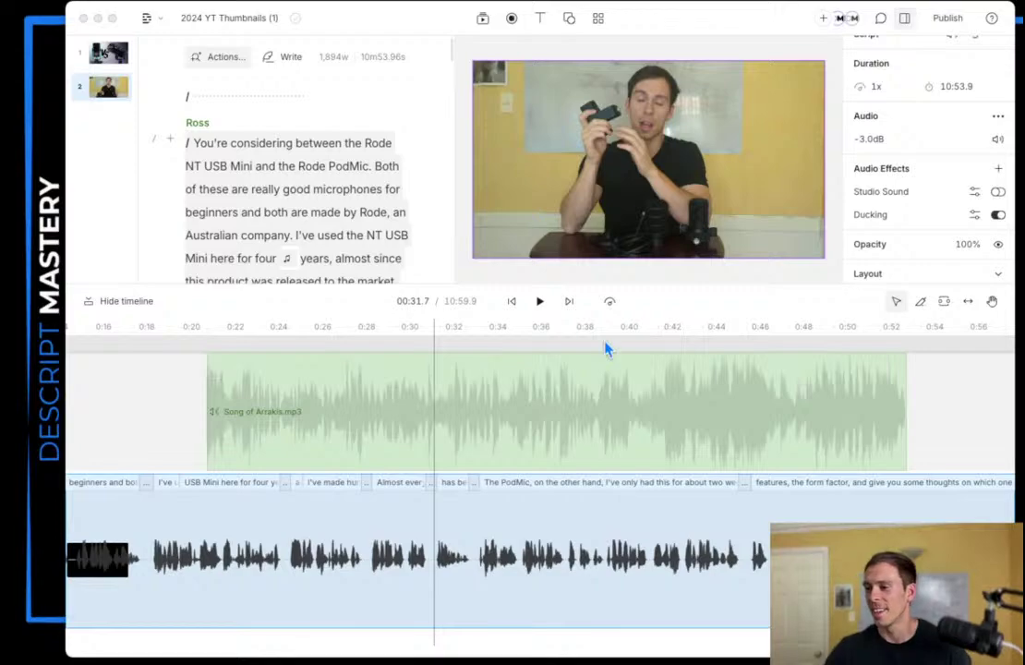
left_click(473, 362)
left_click_drag(432, 283, 432, 223)
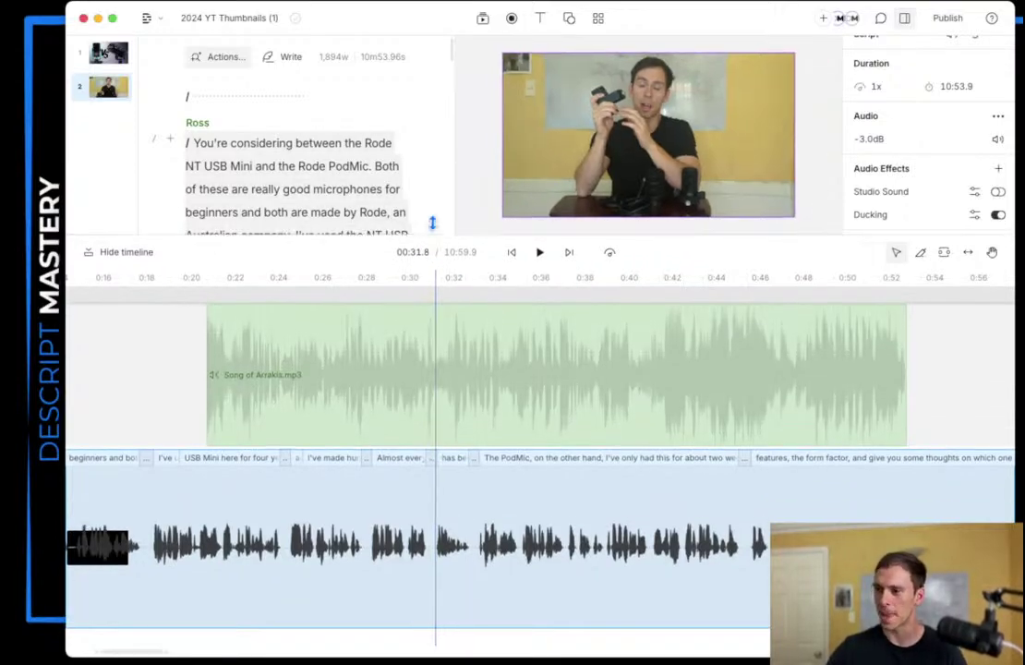
Step: Browse the stock music and sound effects available in the media library
left_click(482, 19)
left_click(657, 54)
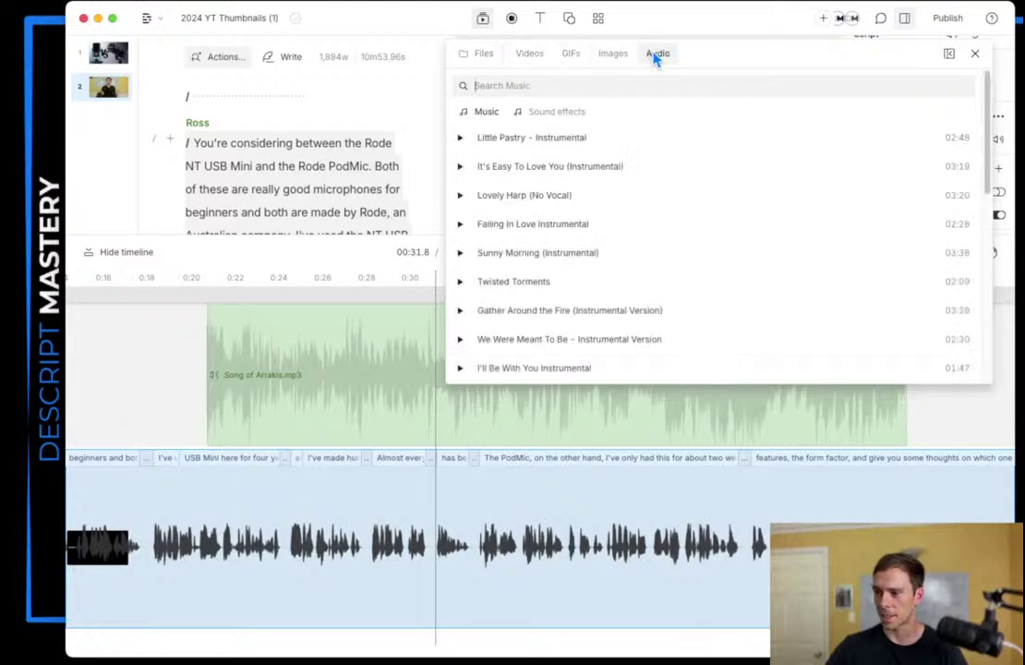
left_click(572, 112)
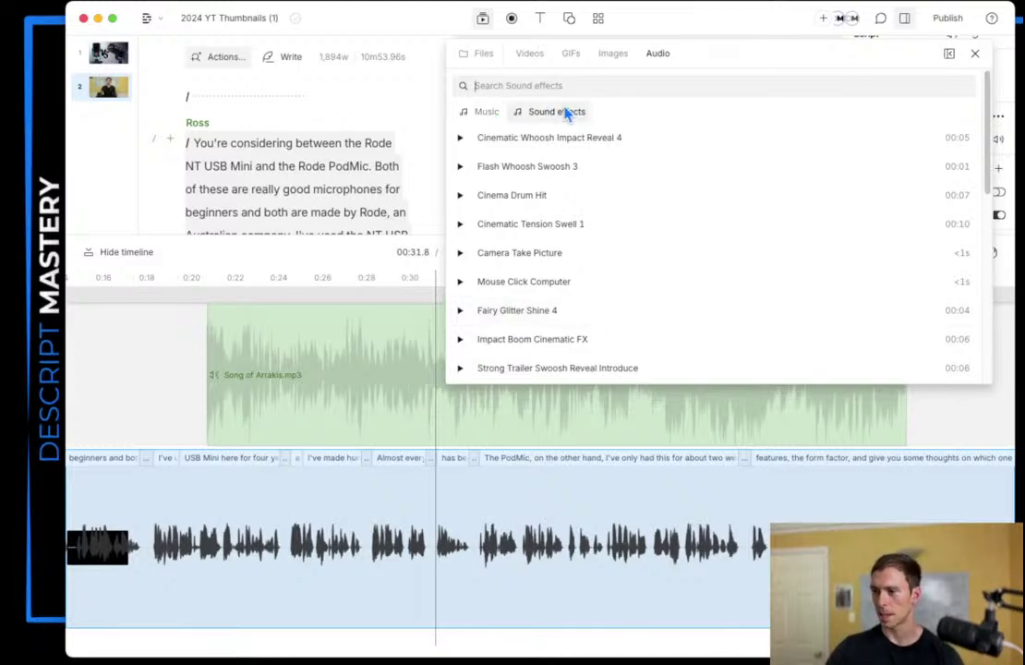
left_click(484, 111)
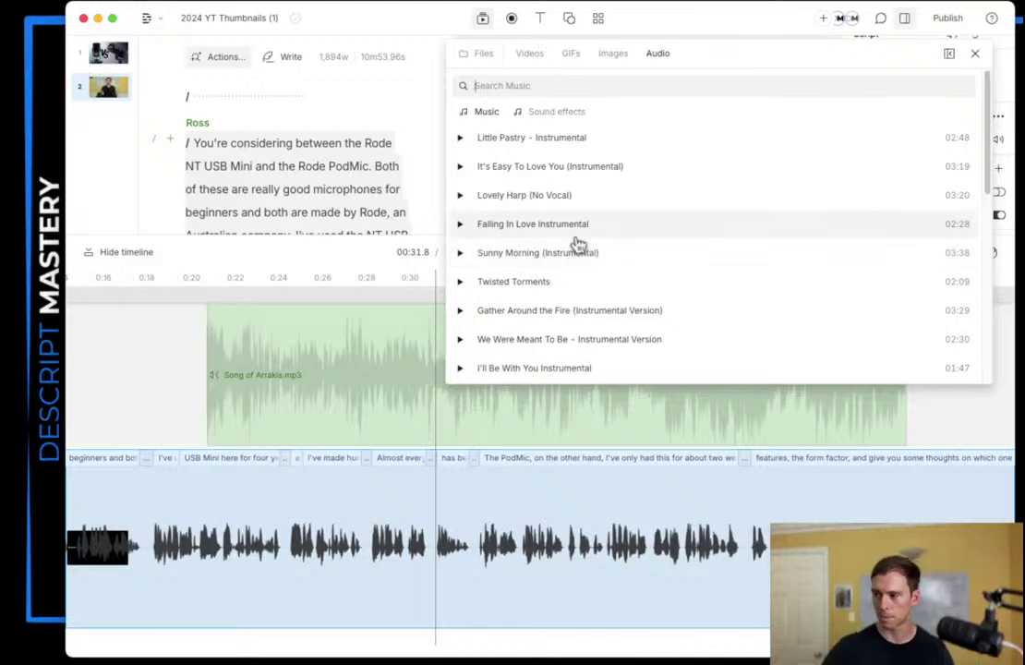
scroll(574, 245, "down", 10)
scroll(575, 244, "up", 10)
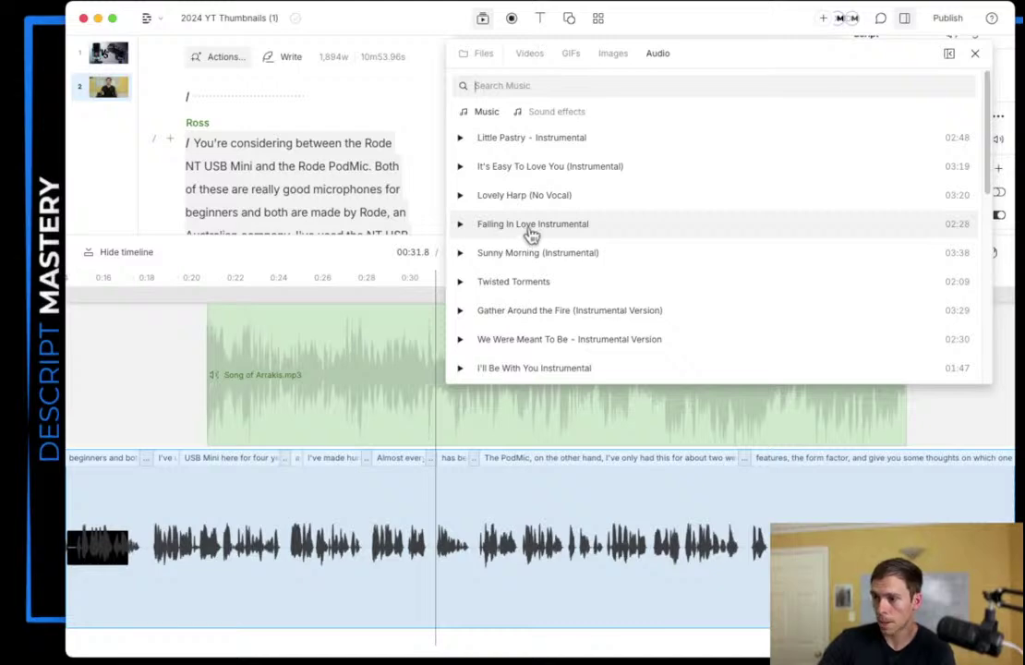
Step: Look through the stock sound effects and add Flash Whoosh Swoosh 3 at the start of scene 2
left_click(539, 115)
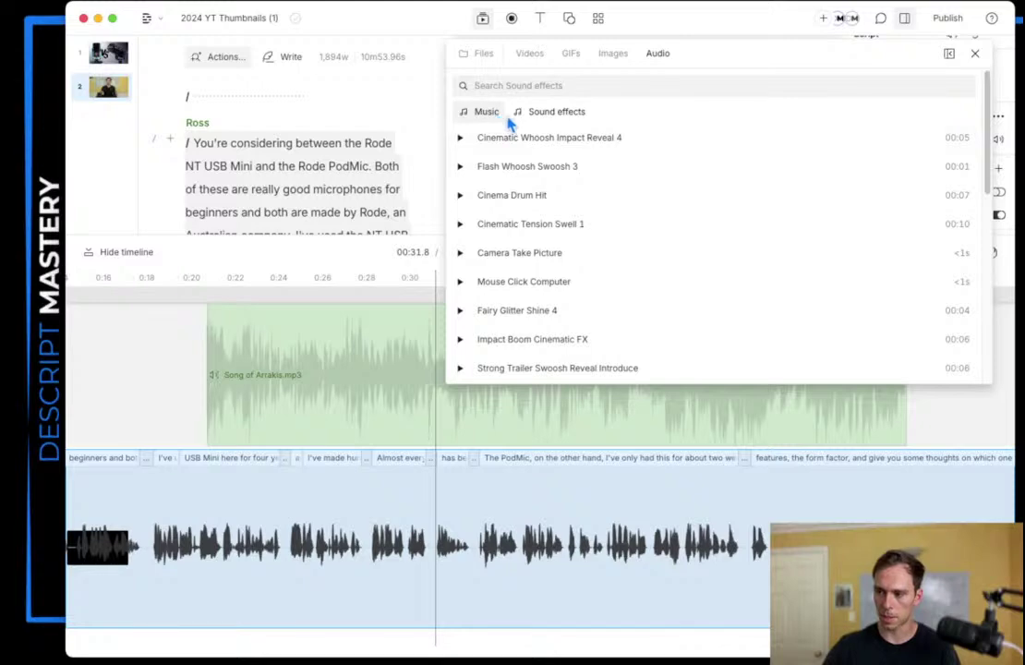
scroll(688, 199, "down", 1)
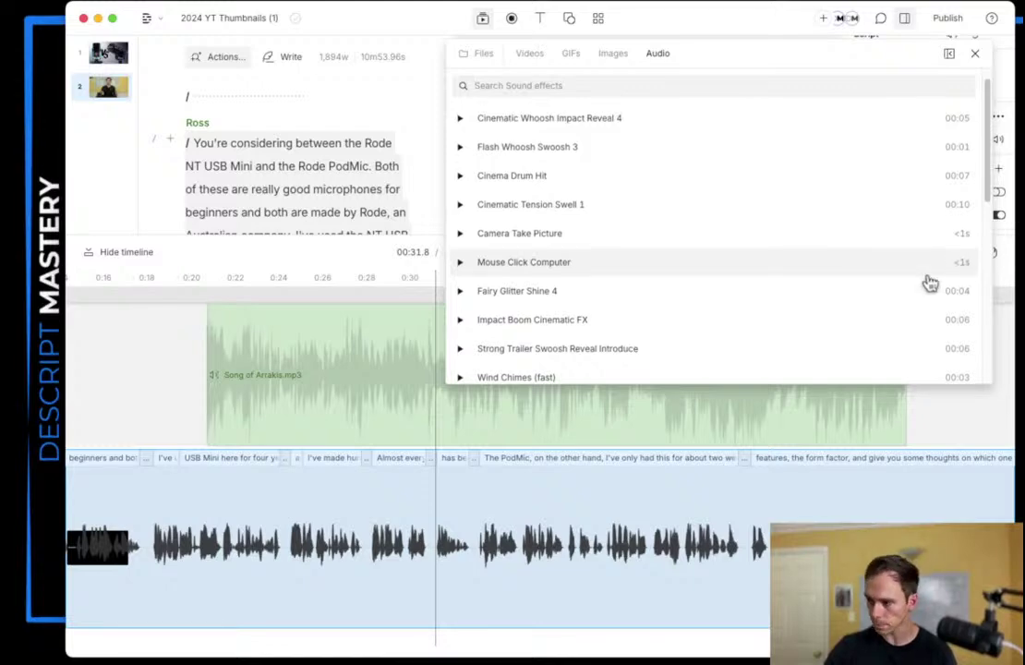
scroll(933, 278, "up", 1)
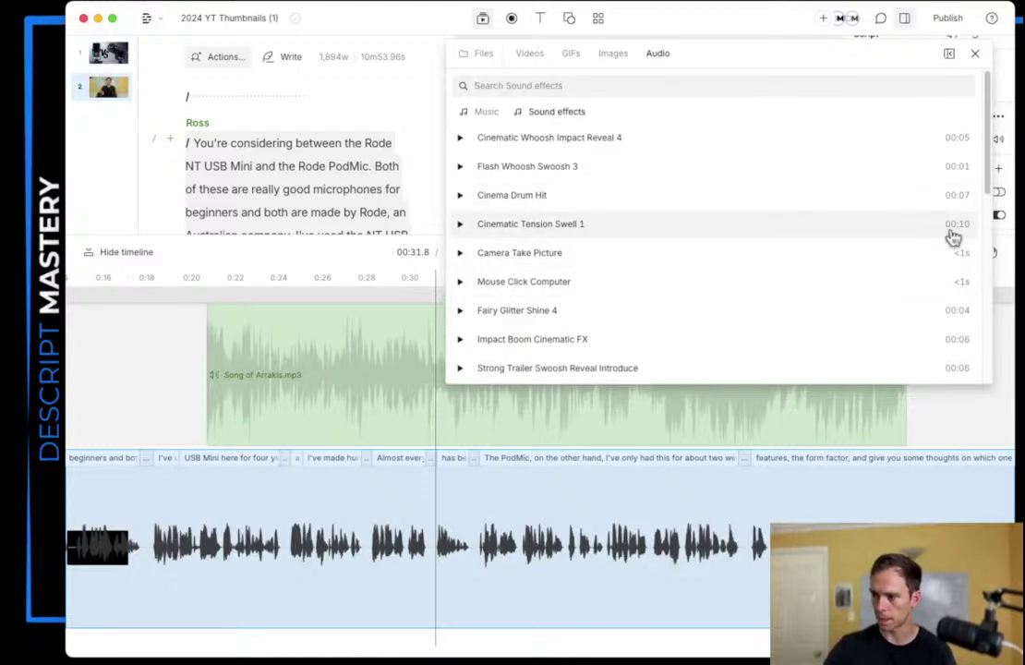
scroll(951, 295, "down", 1)
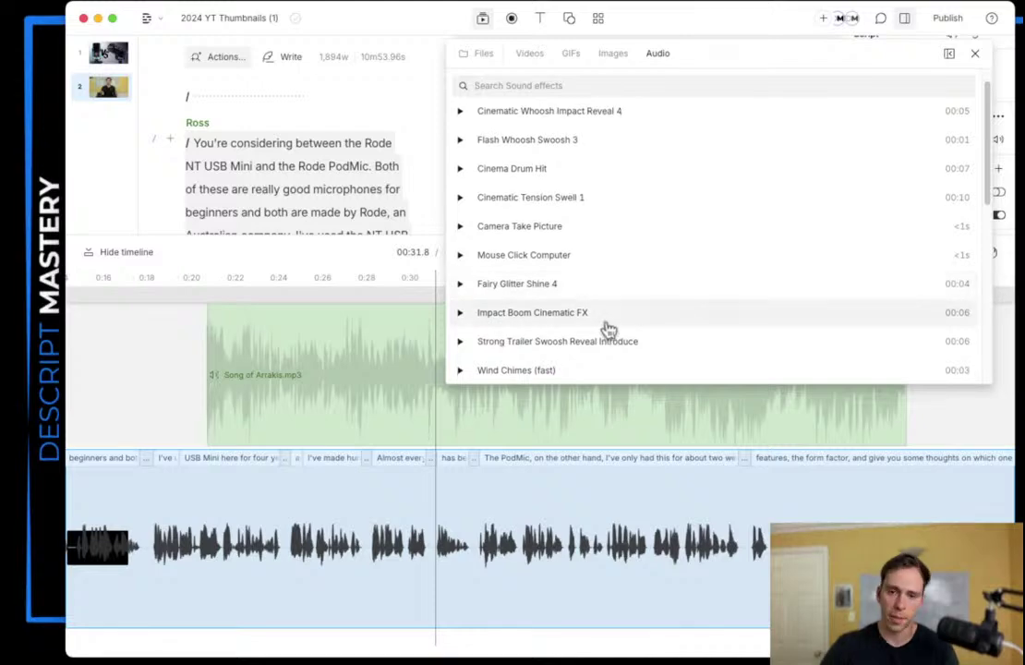
scroll(522, 351, "up", 1)
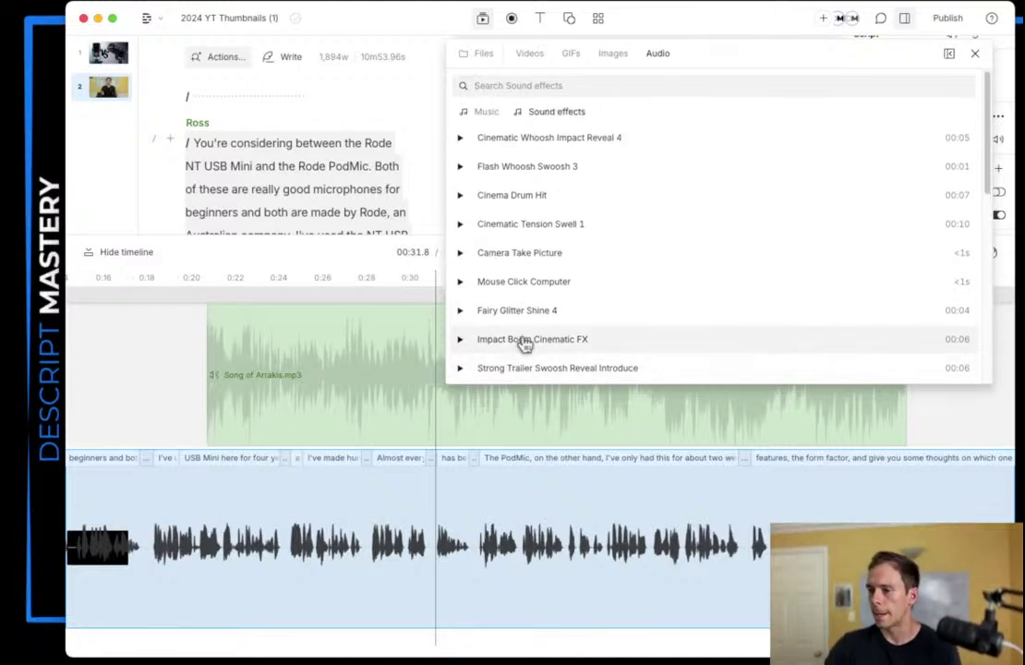
left_click(528, 168)
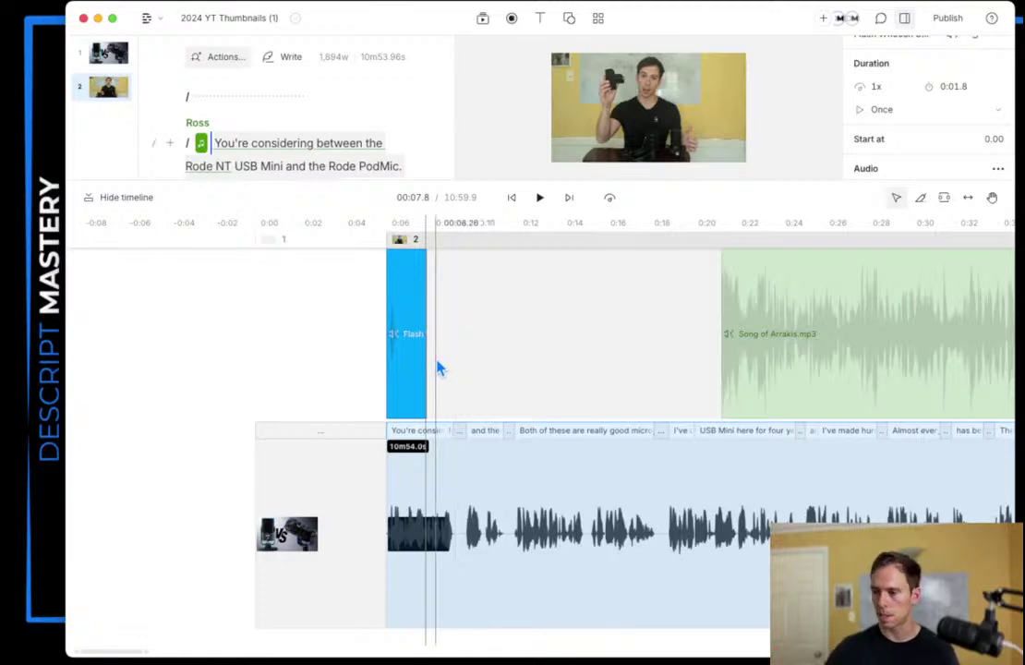
Step: Make the timeline area shorter to enlarge the preview, move the playhead to about 13 seconds and look through the script
left_click(366, 340)
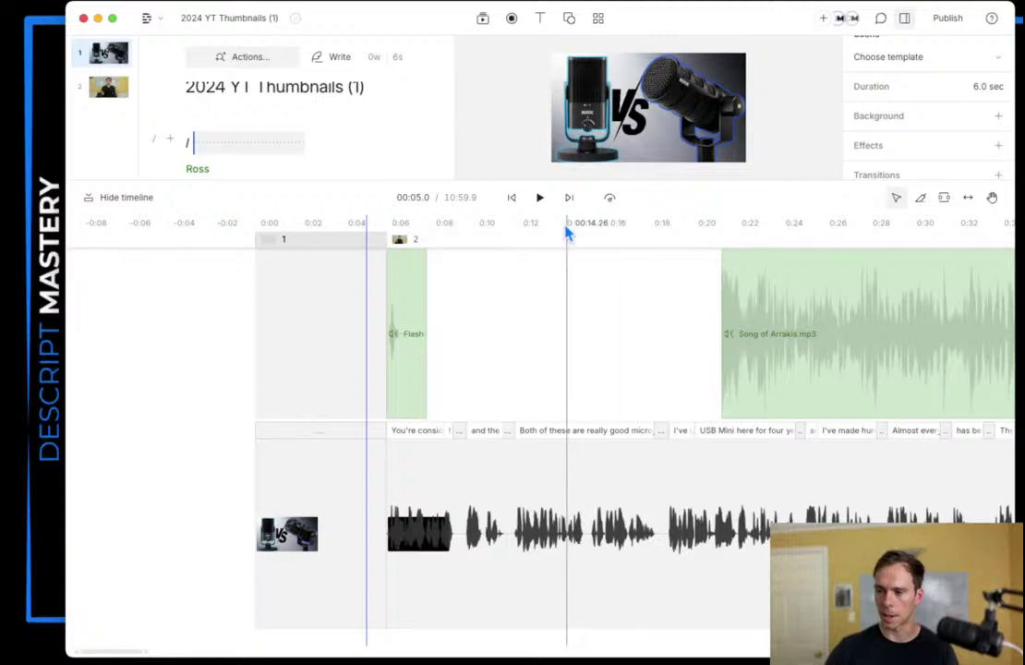
left_click_drag(469, 180, 471, 246)
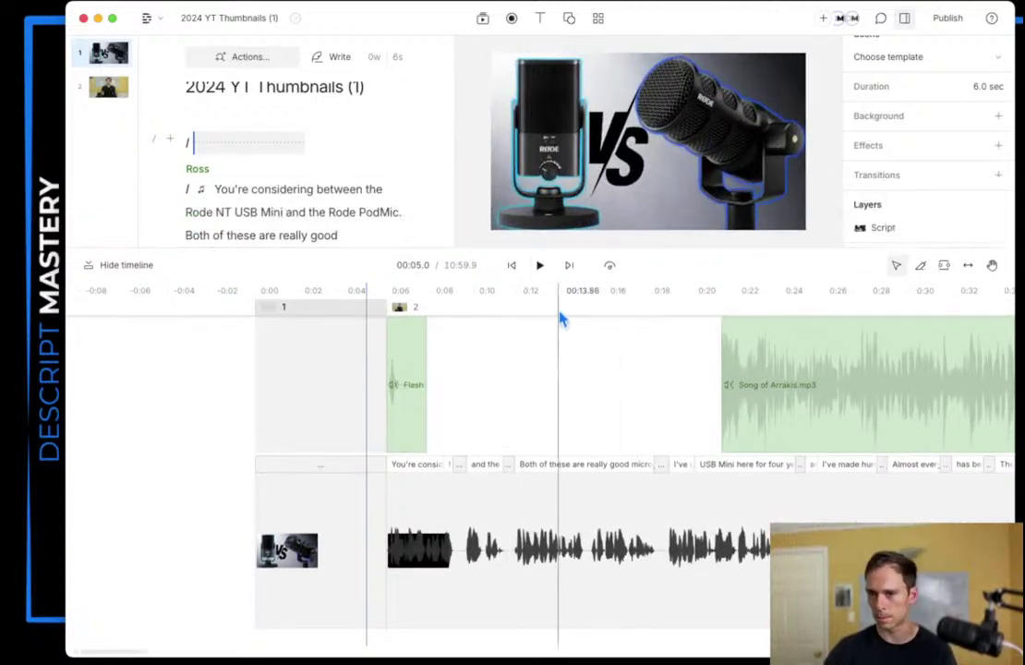
left_click(541, 417)
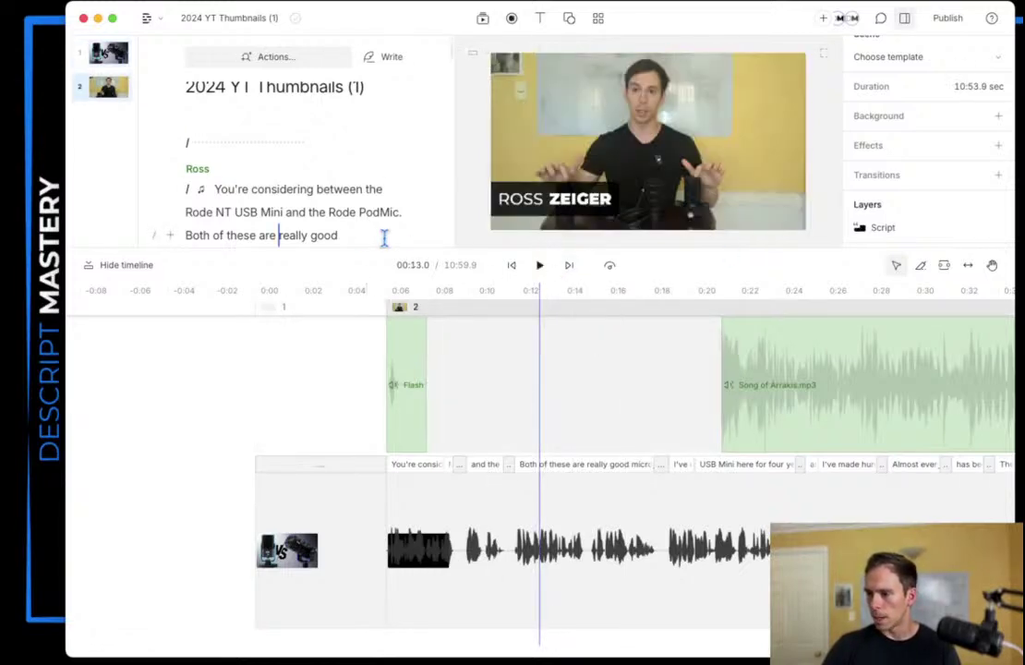
scroll(285, 219, "down", 3)
scroll(285, 219, "down", 3)
scroll(288, 226, "up", 5)
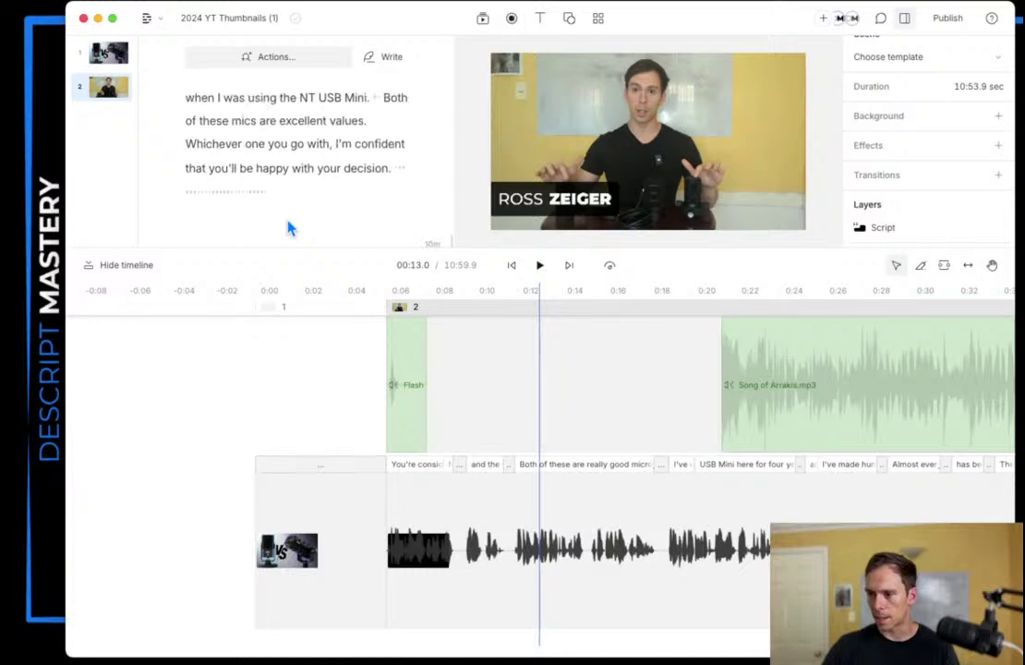
Step: Show the project's files and expand the Stock Media folder
left_click(482, 20)
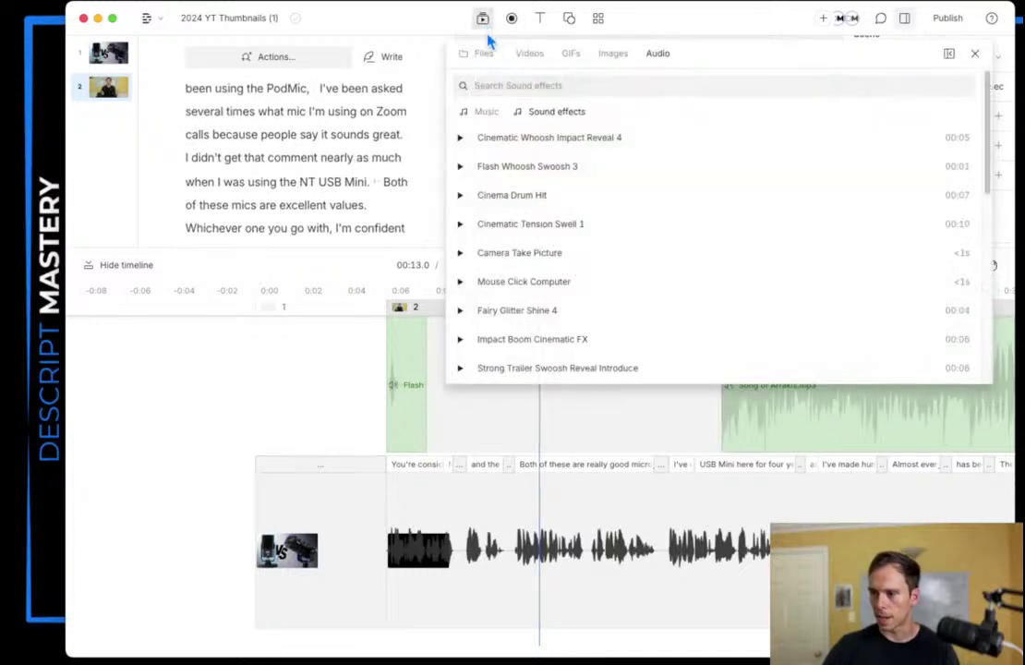
left_click(464, 54)
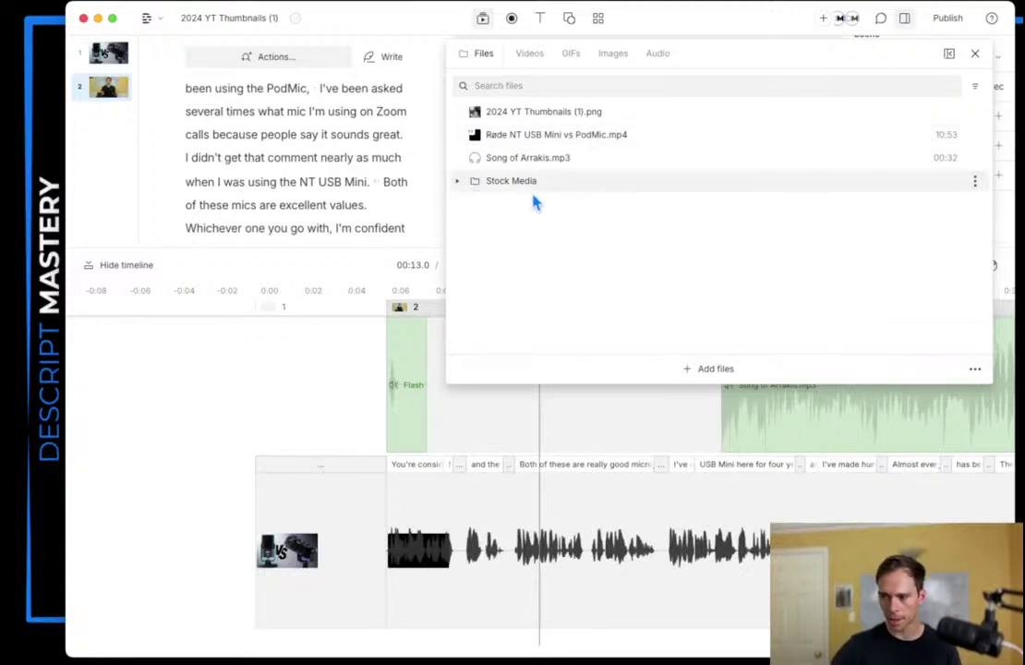
left_click(456, 183)
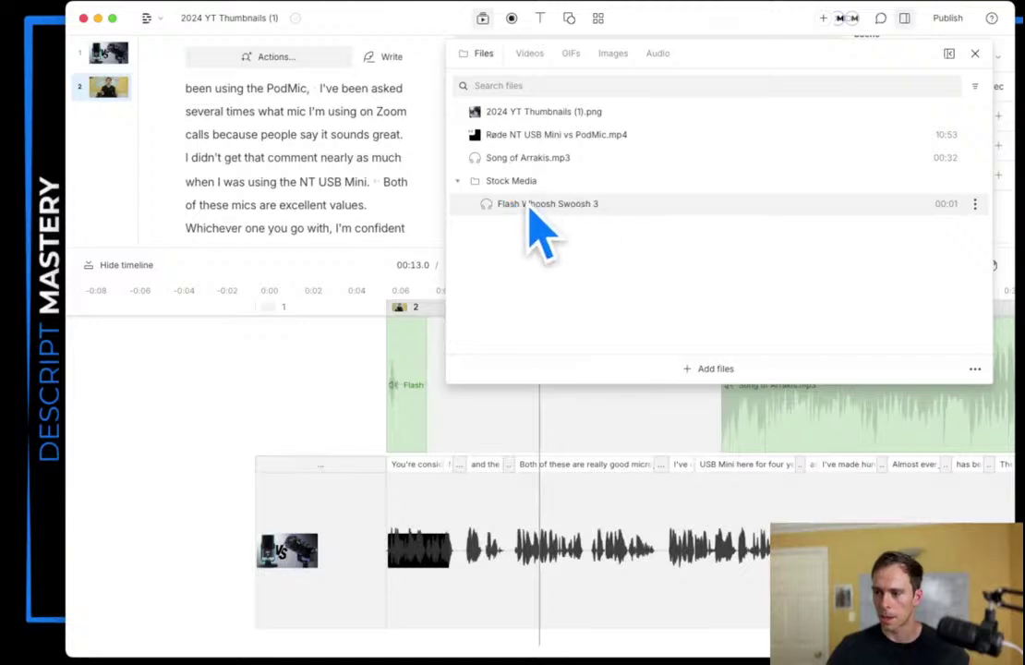
Step: Add the heavy-breathing cat GIF to scene 2, shrink it and place it in the video's upper-right area beside the speaker
left_click(572, 55)
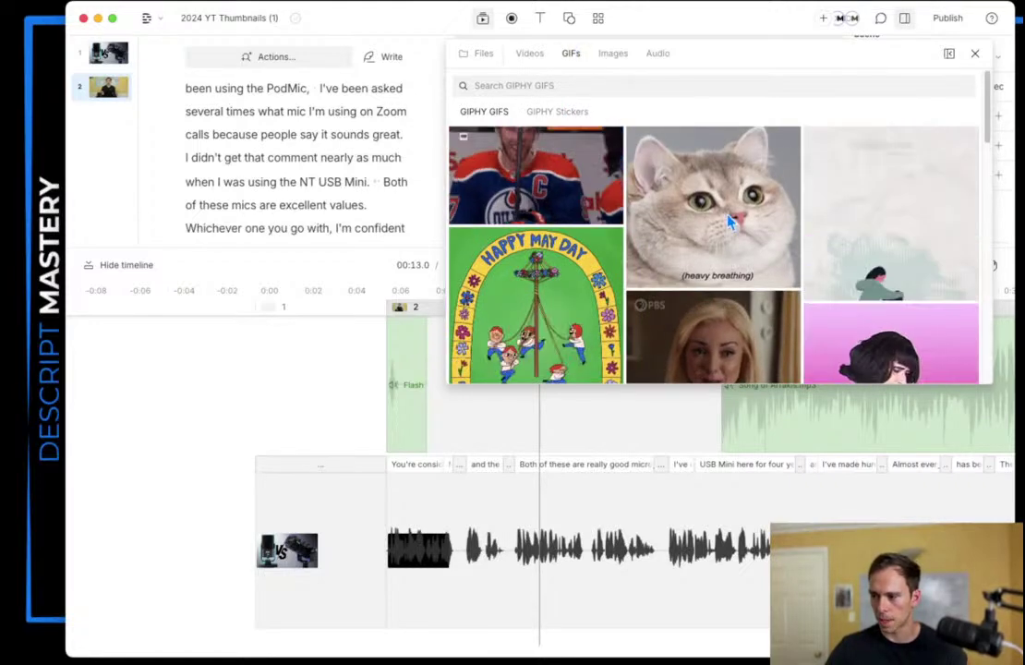
left_click(638, 164)
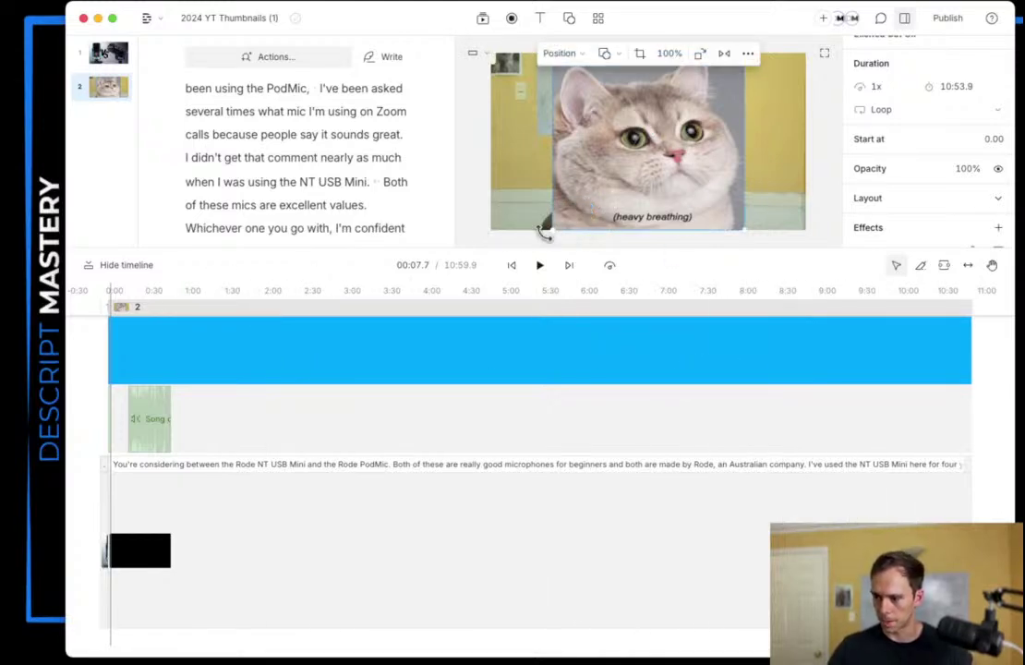
left_click_drag(547, 231, 759, 103)
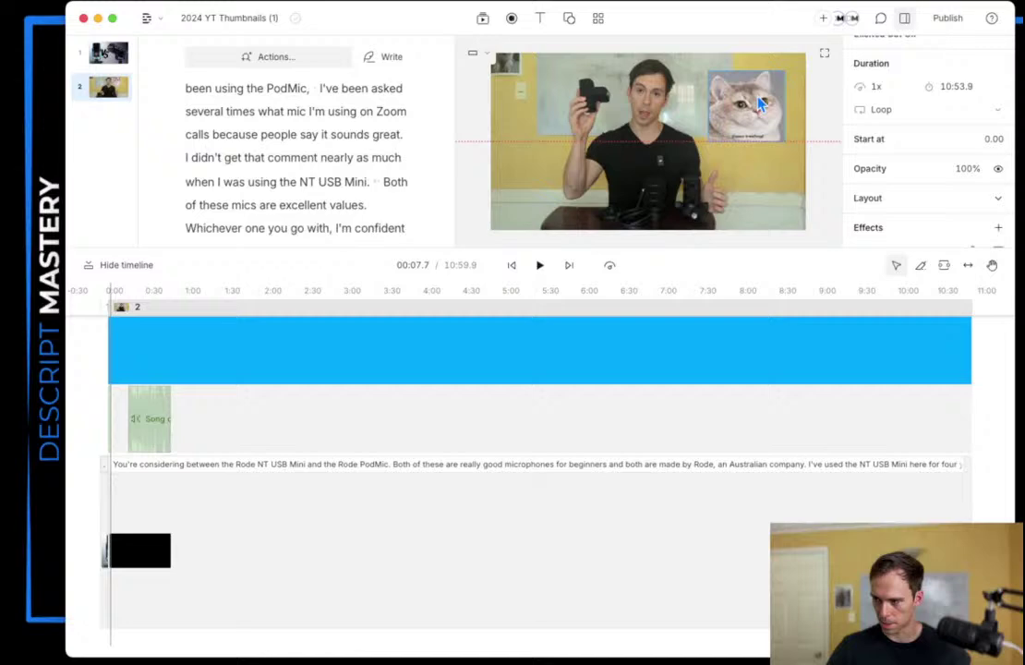
Step: Check the Stock Media folder in the project files for the added GIF, and collapse the folder
left_click(481, 19)
left_click(481, 53)
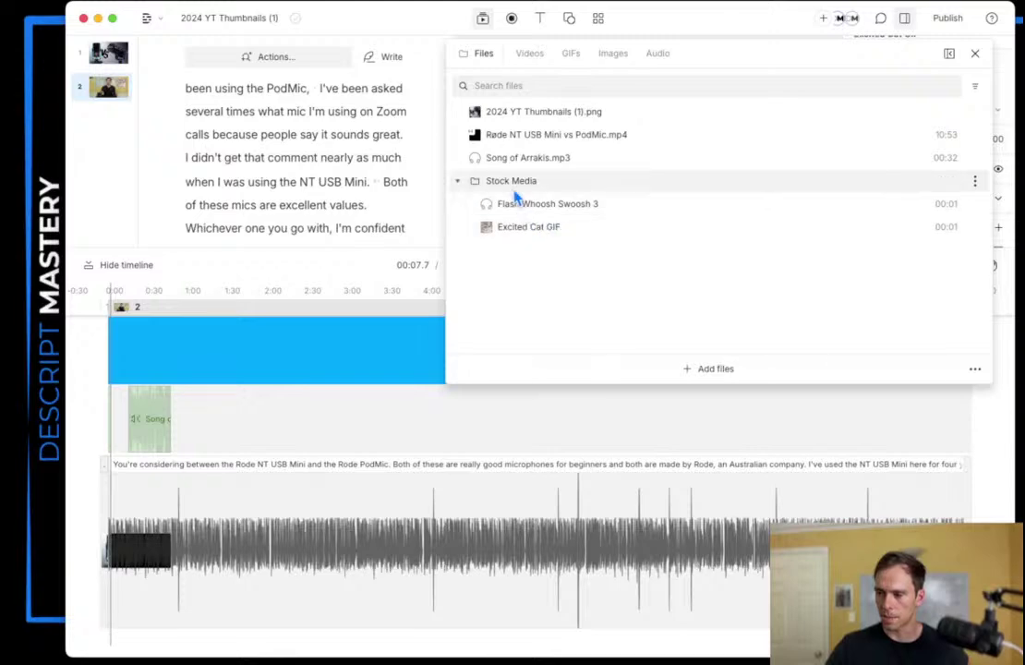
left_click(458, 181)
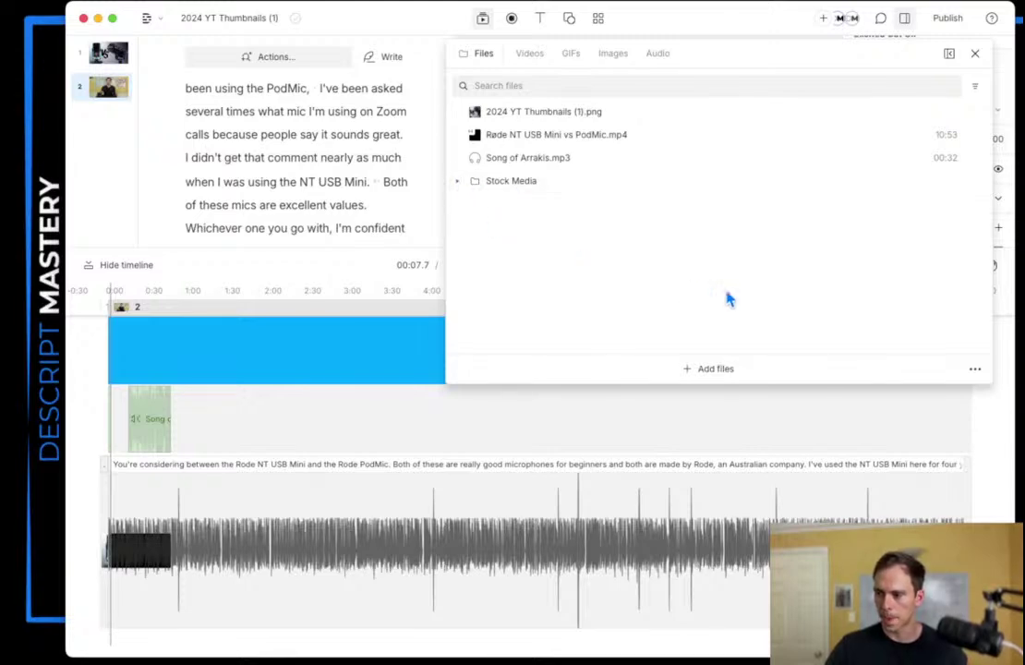
Step: Create a new folder named Raw Video in the project files
left_click(974, 369)
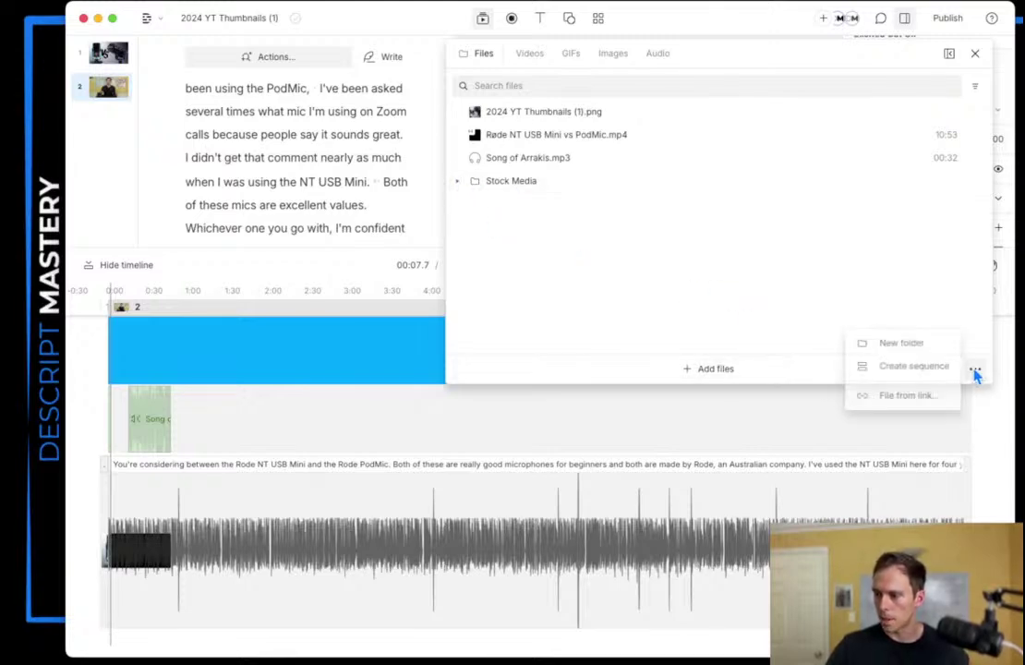
left_click(896, 341)
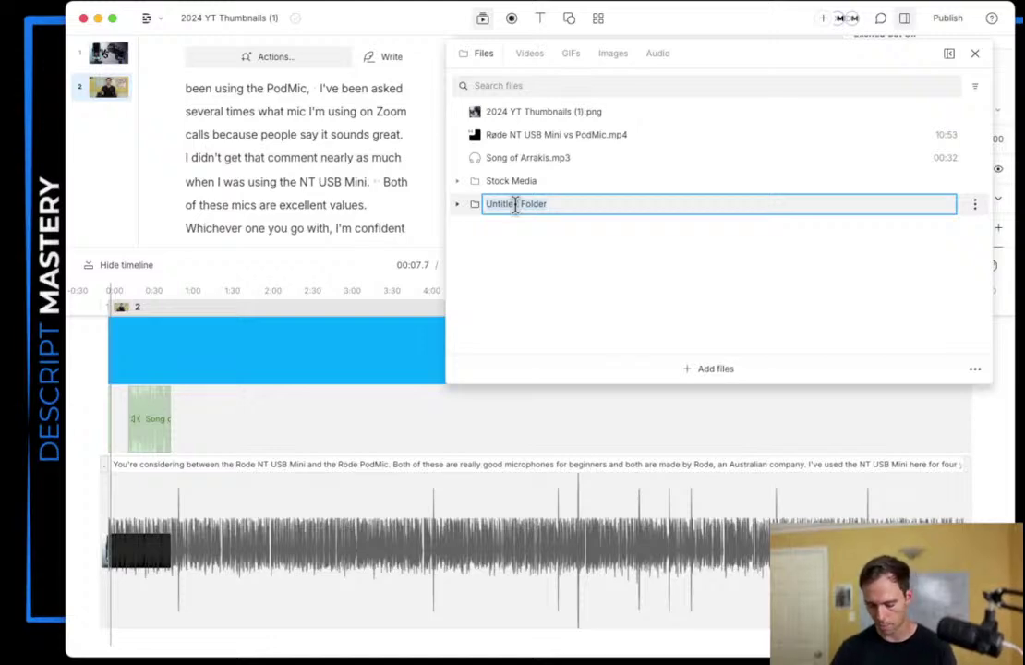
type("Raw Video")
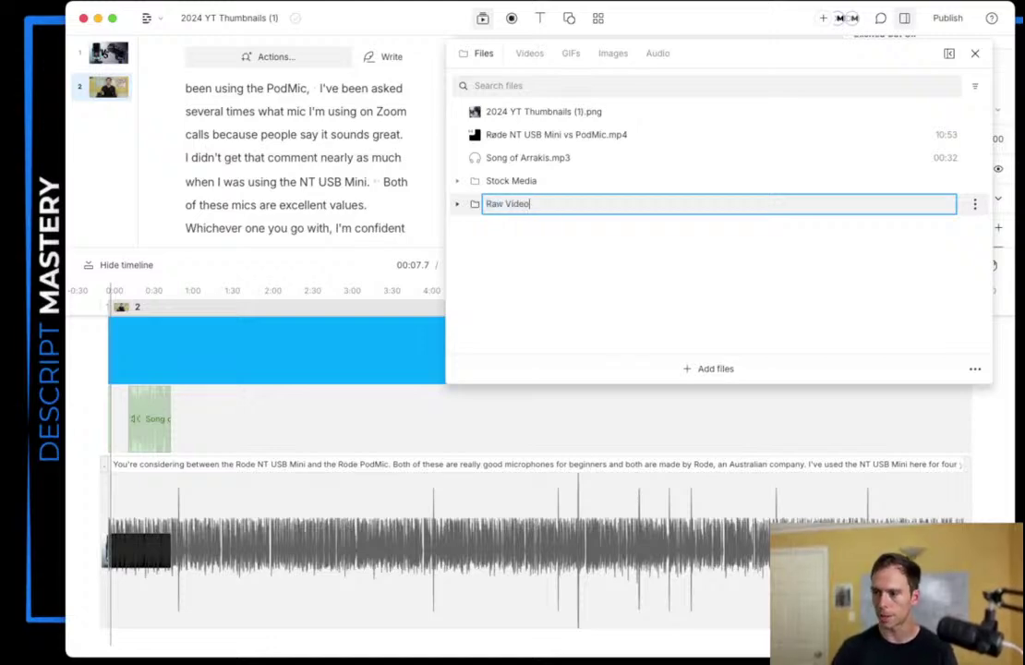
key("Return")
Step: Create another project folder named Photos and close the media library
left_click(974, 369)
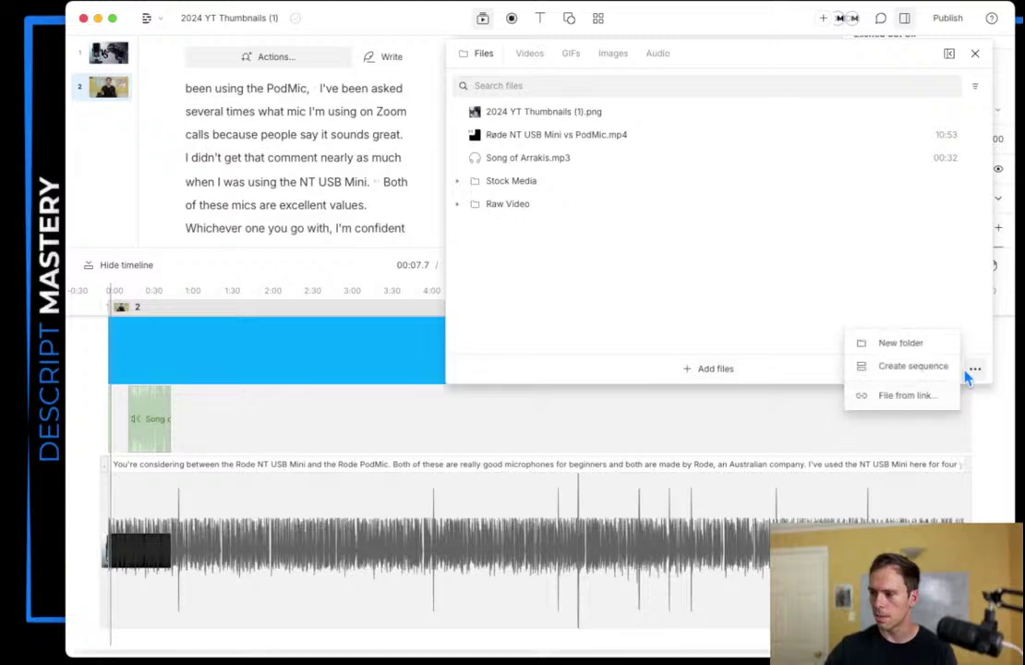
left_click(896, 346)
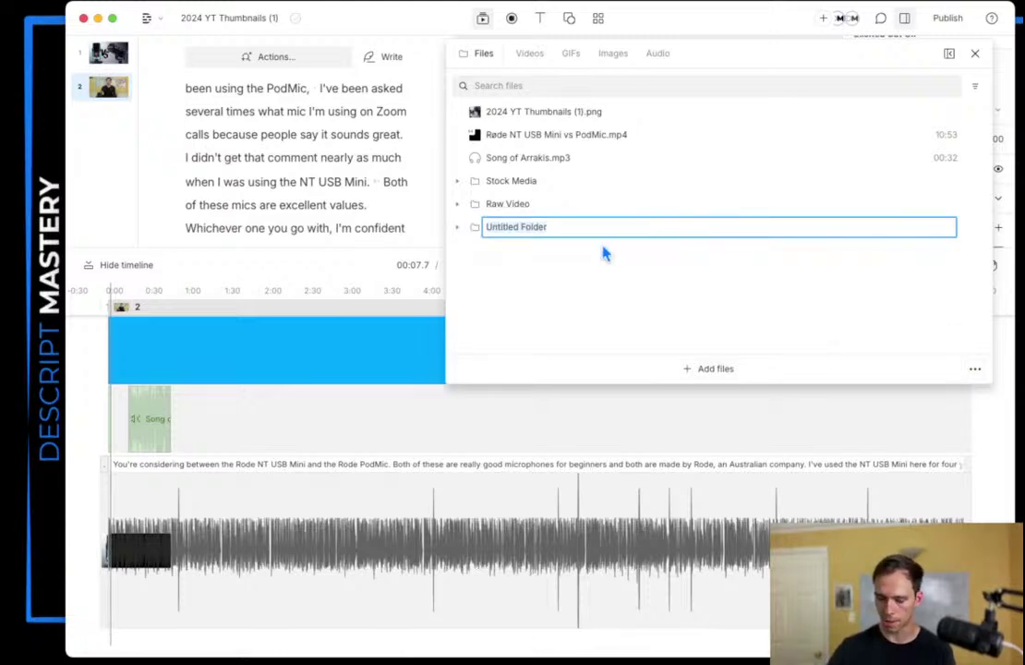
type("Photos")
key("Return")
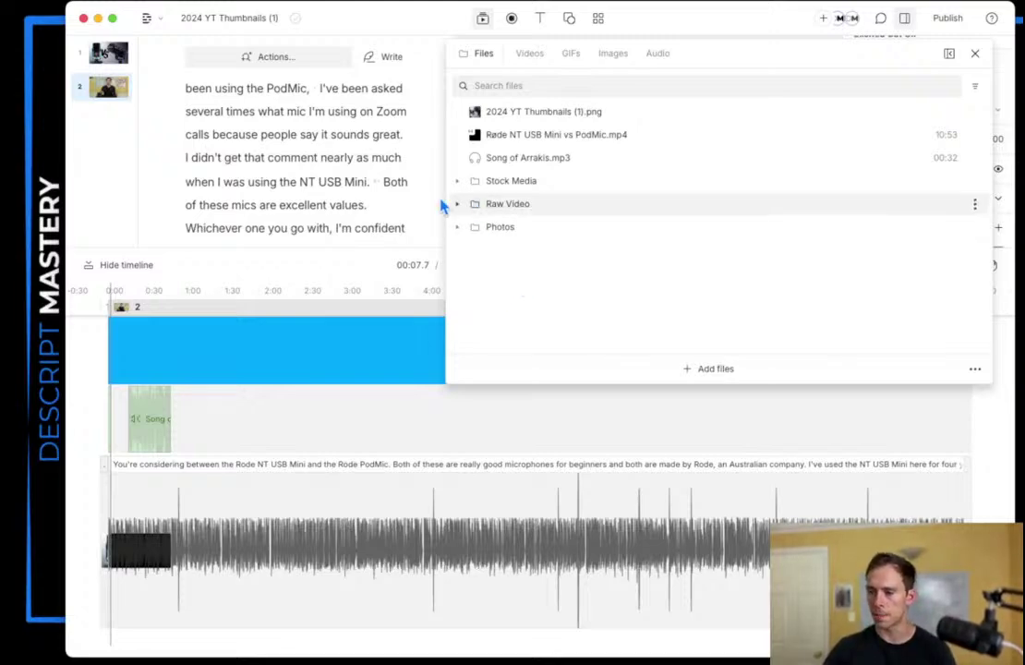
left_click(416, 187)
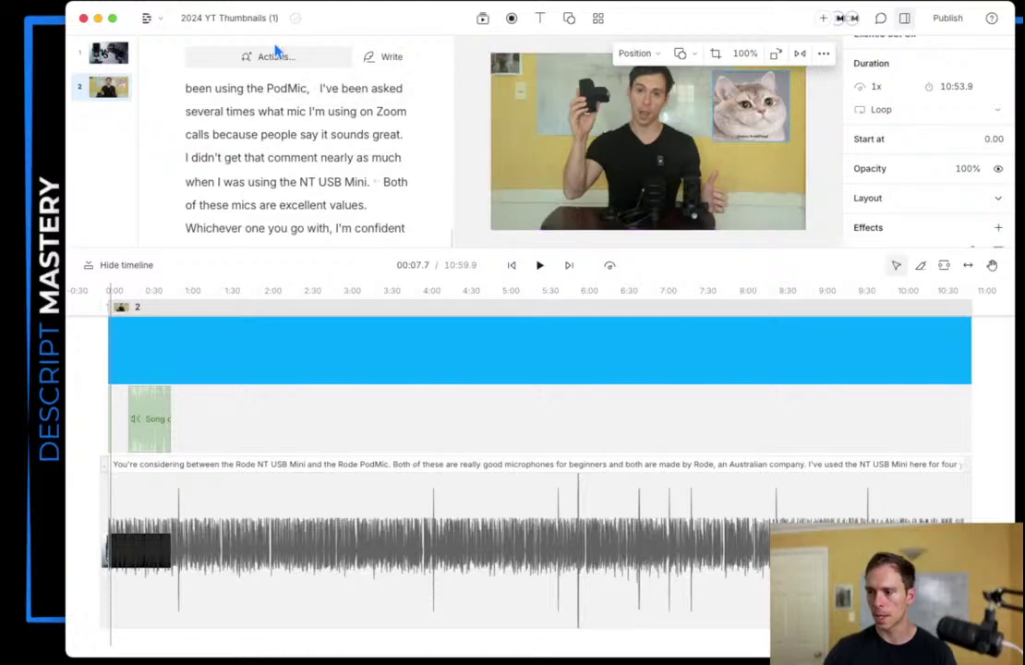
Step: Review the project's list of compositions and the options available for the project itself
left_click(254, 18)
left_click(226, 54)
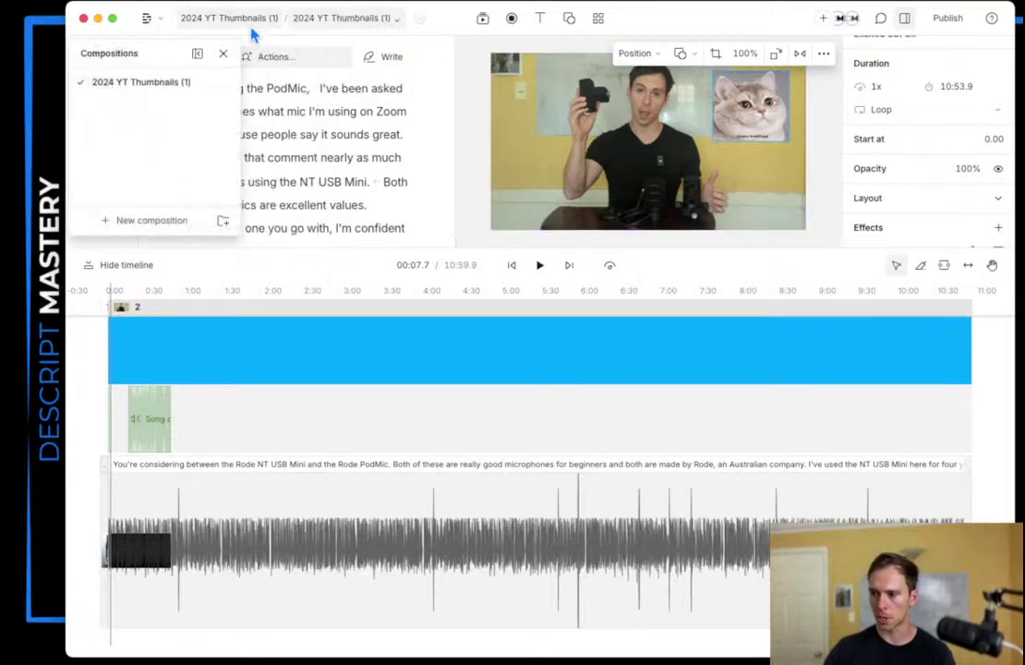
left_click(214, 18)
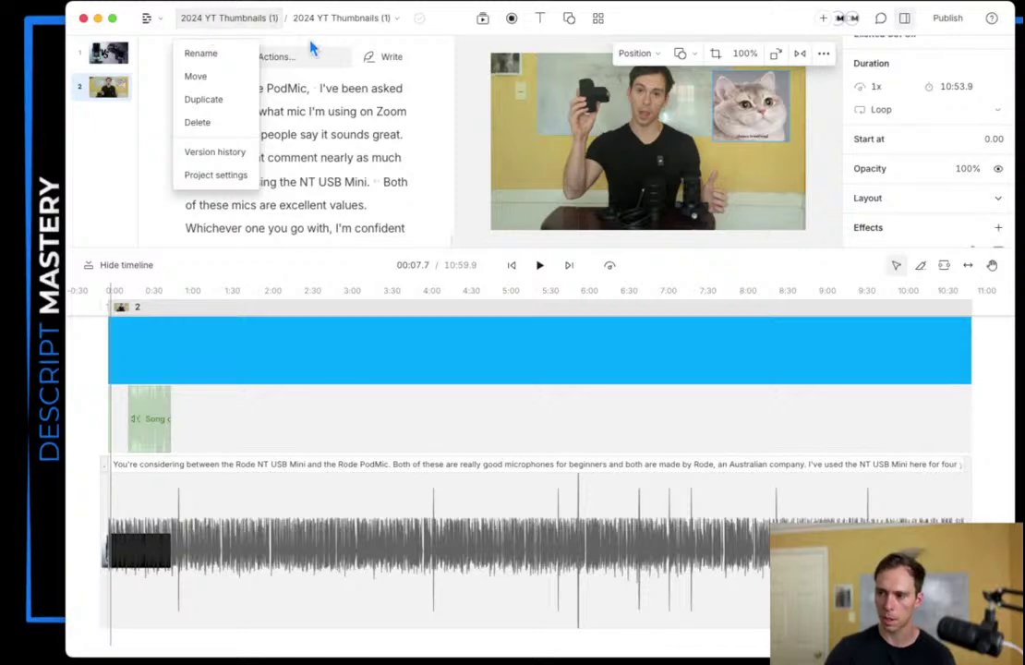
Step: Create a new composition in the project, leaving it untitled and empty
left_click(342, 18)
left_click(369, 219)
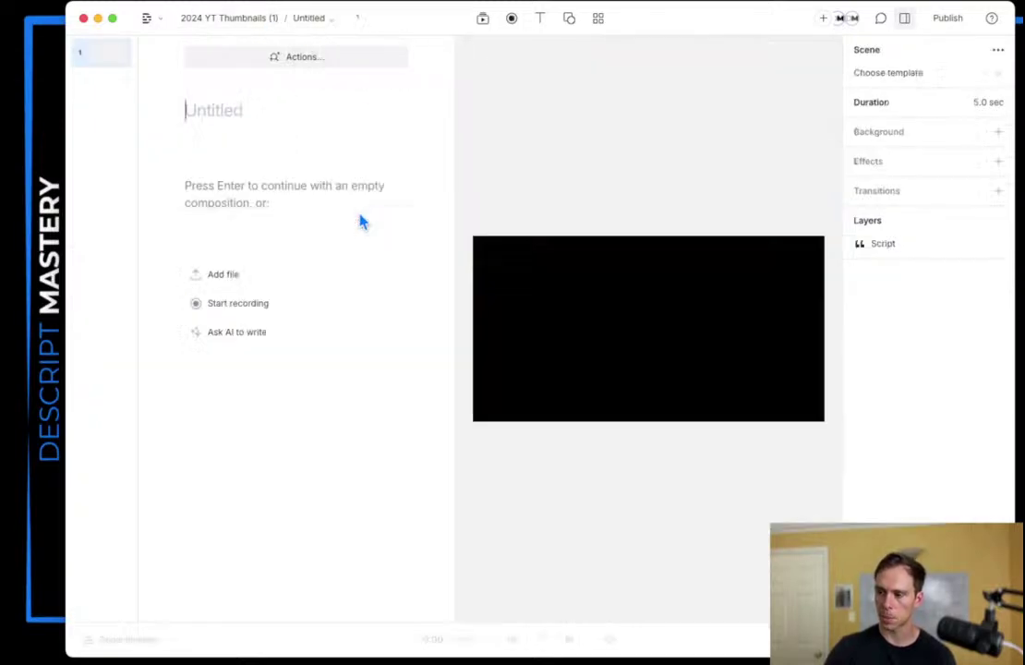
key("Return")
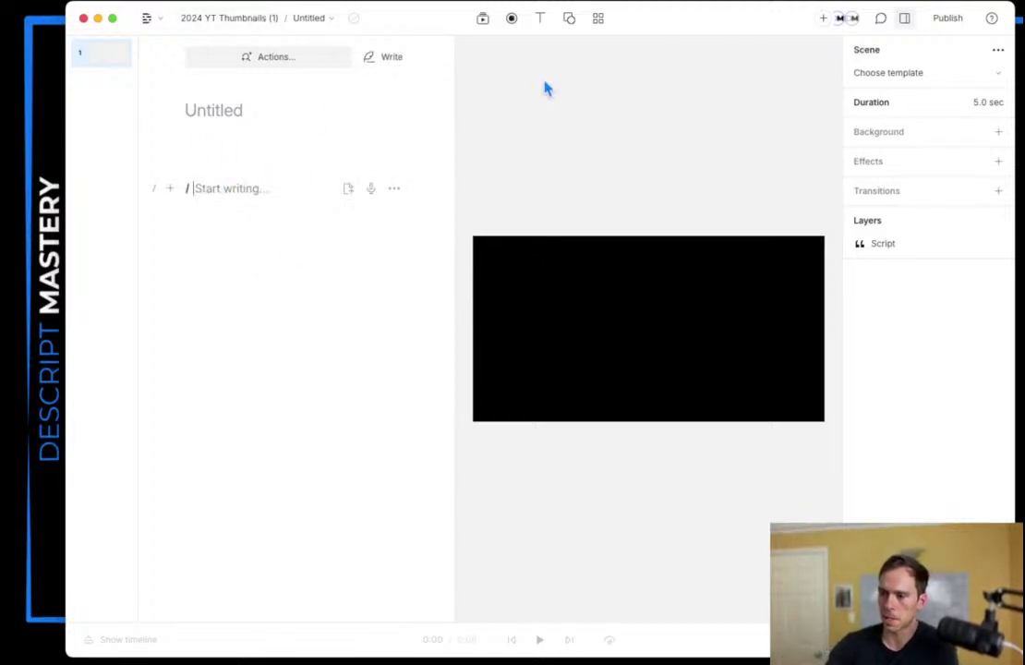
Step: Check which project files are available in the new composition and open the list of compositions
left_click(484, 19)
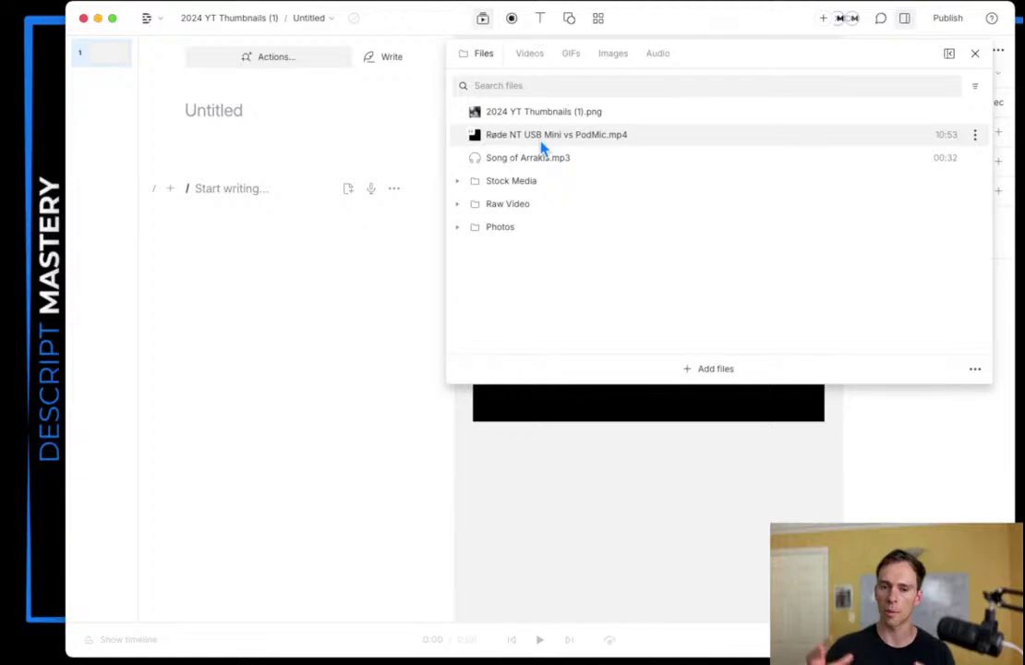
left_click(240, 305)
left_click(307, 19)
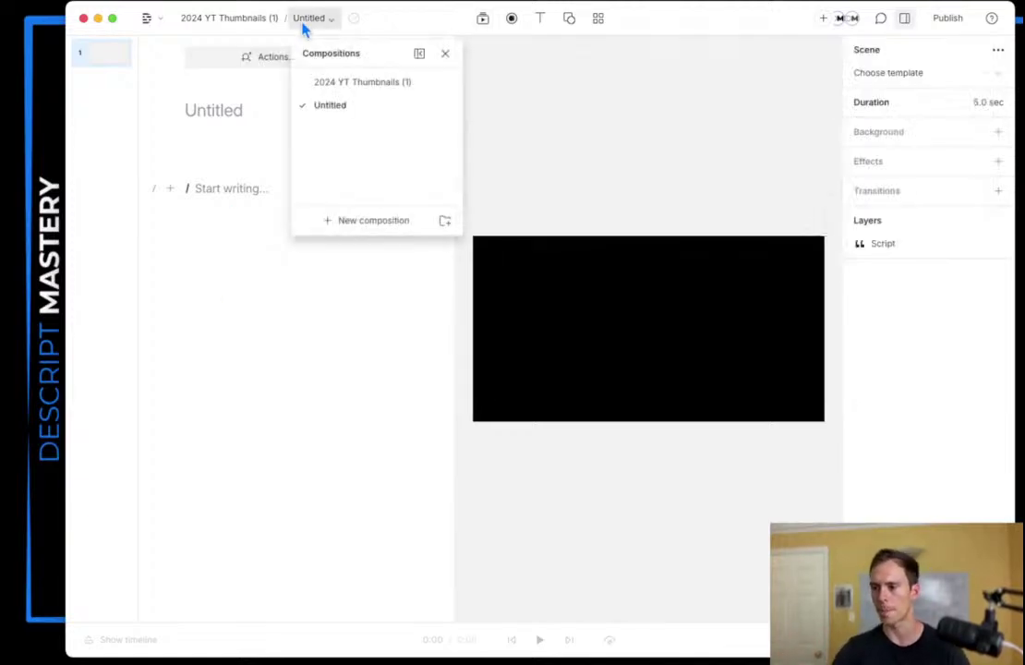
Step: Switch to the 2024 YT Thumbnails (1) composition and review its script, the shared project files and the list of compositions
left_click(314, 82)
scroll(328, 184, "up", 10)
scroll(316, 275, "up", 2)
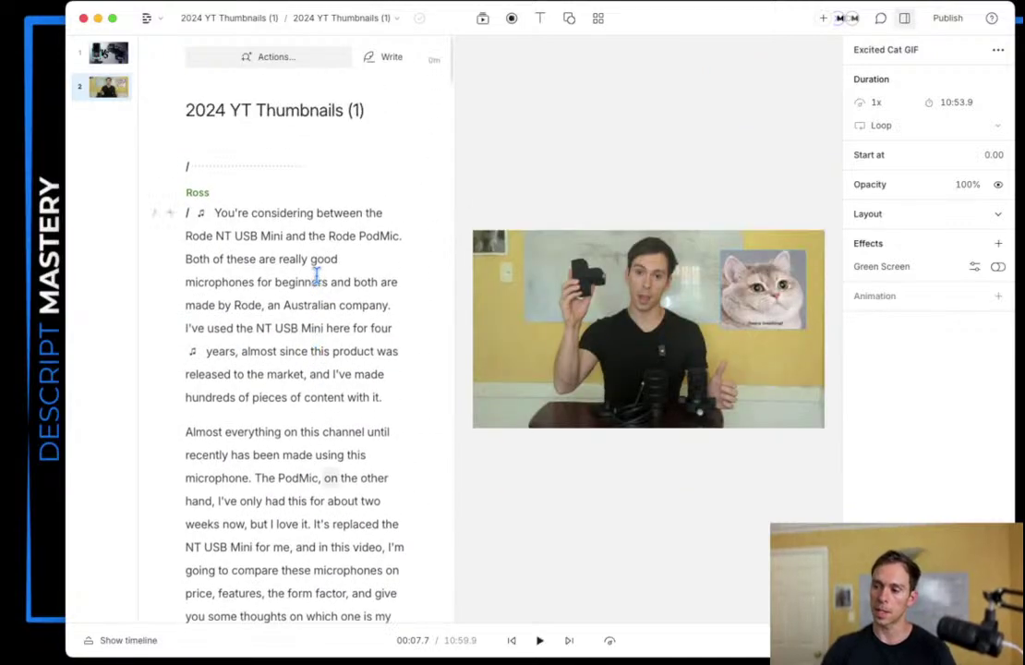
left_click(395, 22)
left_click(482, 22)
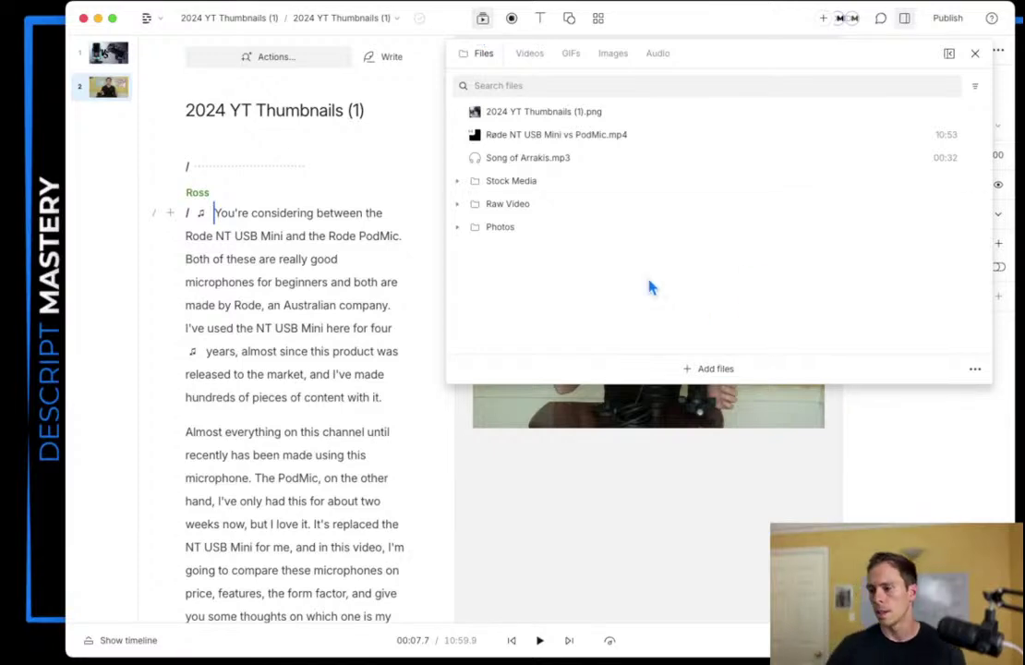
left_click(483, 20)
left_click(360, 26)
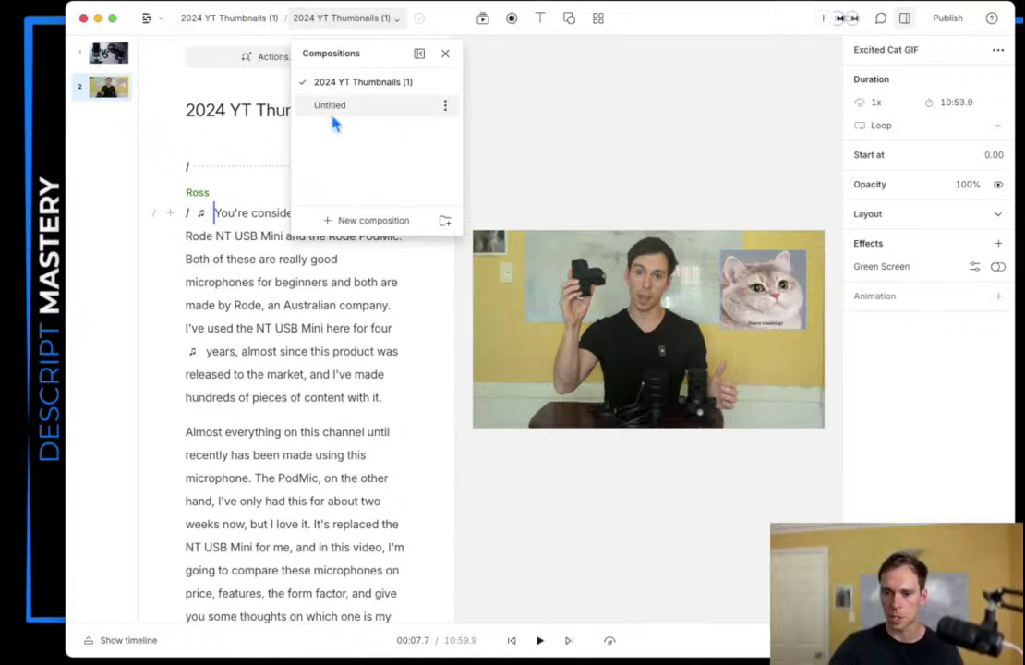
left_click(532, 86)
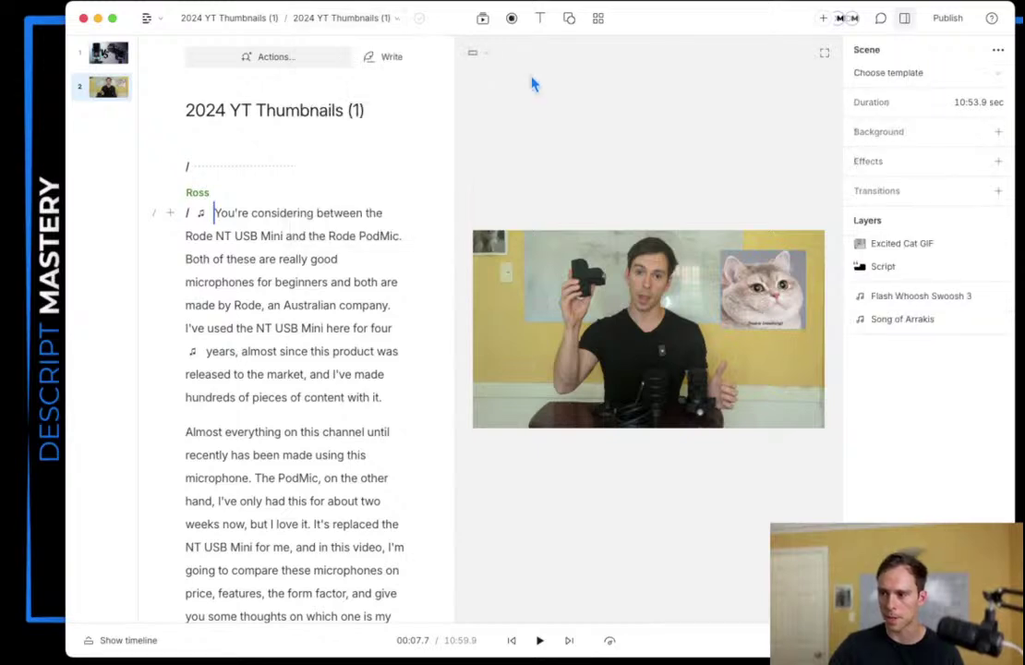
Step: Return to the Untitled composition and move Røde NT USB Mini vs PodMic.mp4 into the Raw Video folder
left_click(350, 19)
left_click(338, 109)
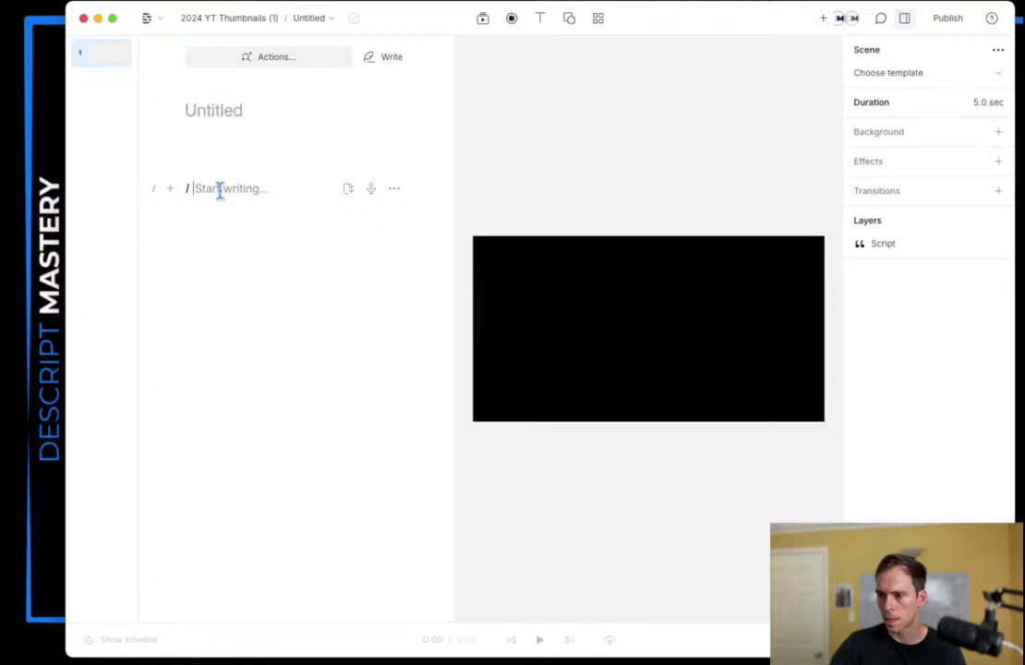
left_click(481, 20)
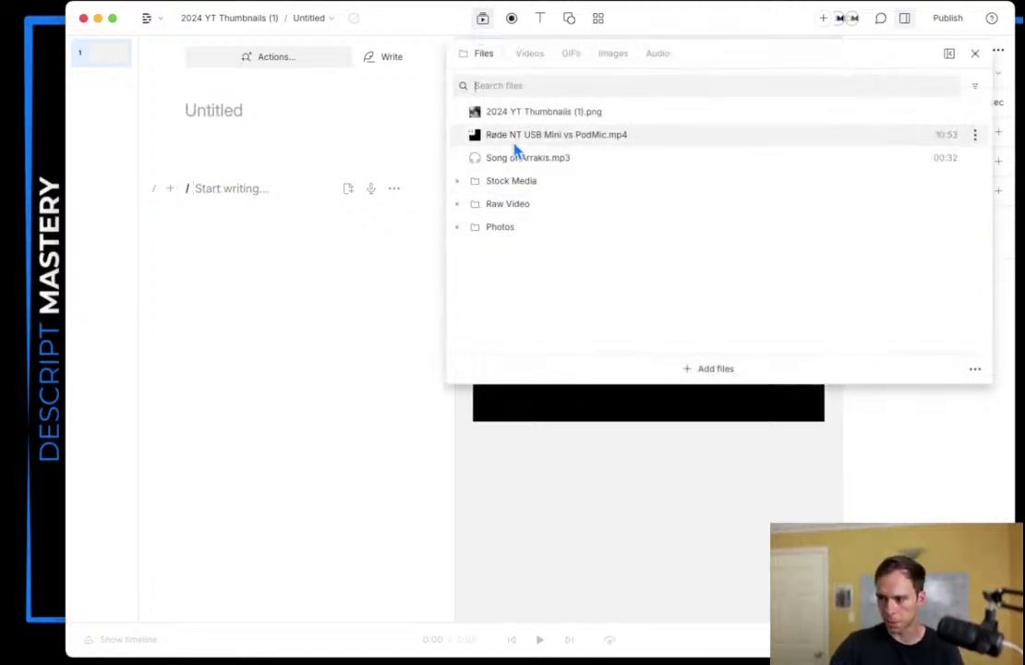
left_click_drag(517, 138, 542, 211)
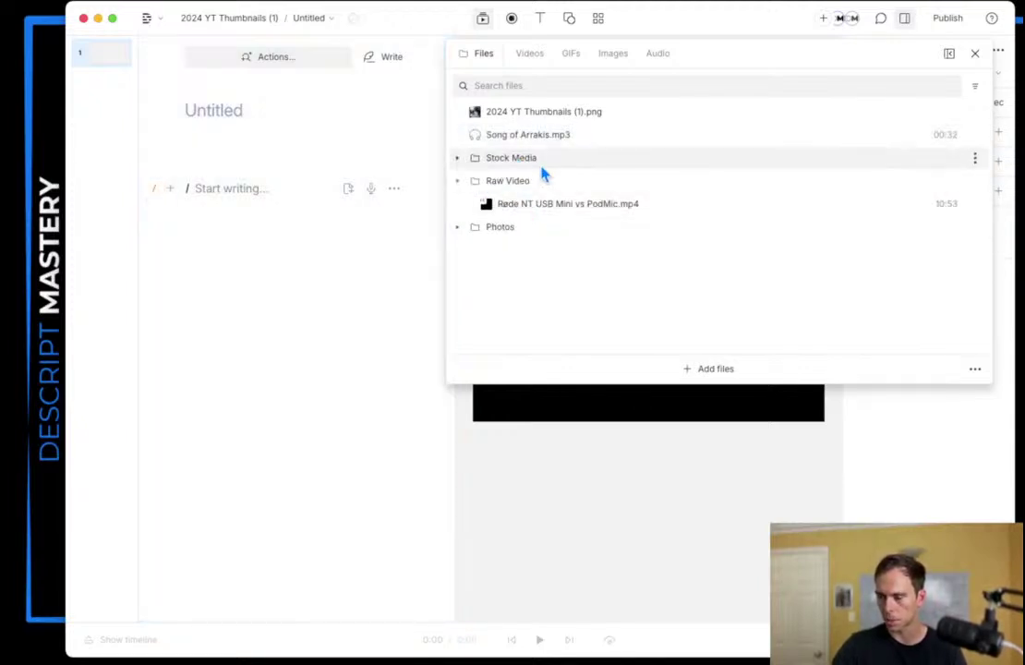
Step: Add the stock photo of the serene mountain and lake scene to the Untitled composition
left_click(612, 53)
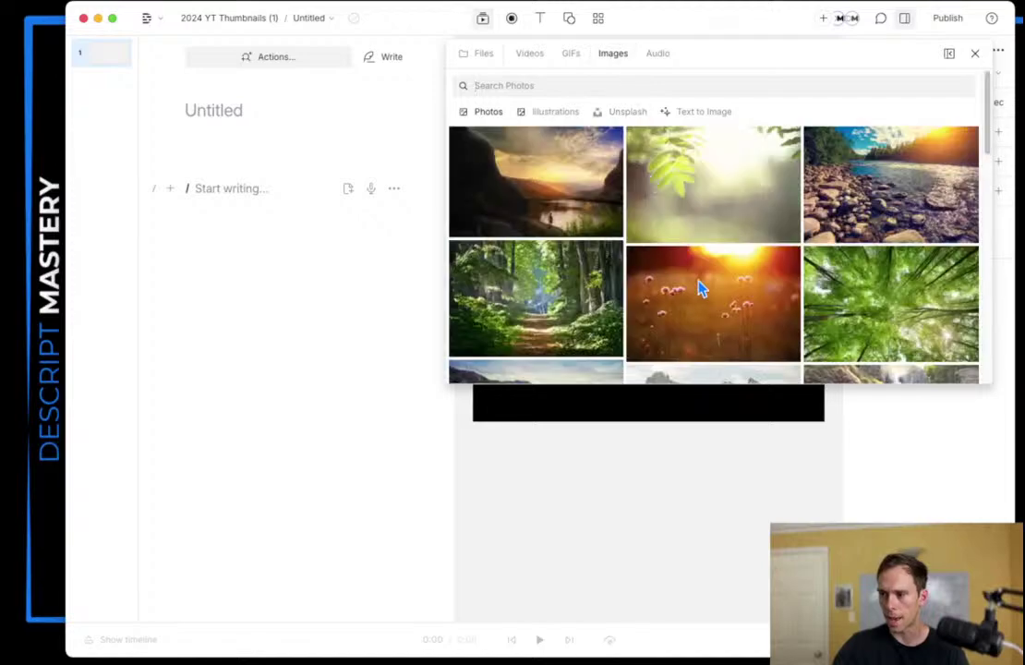
key("Escape")
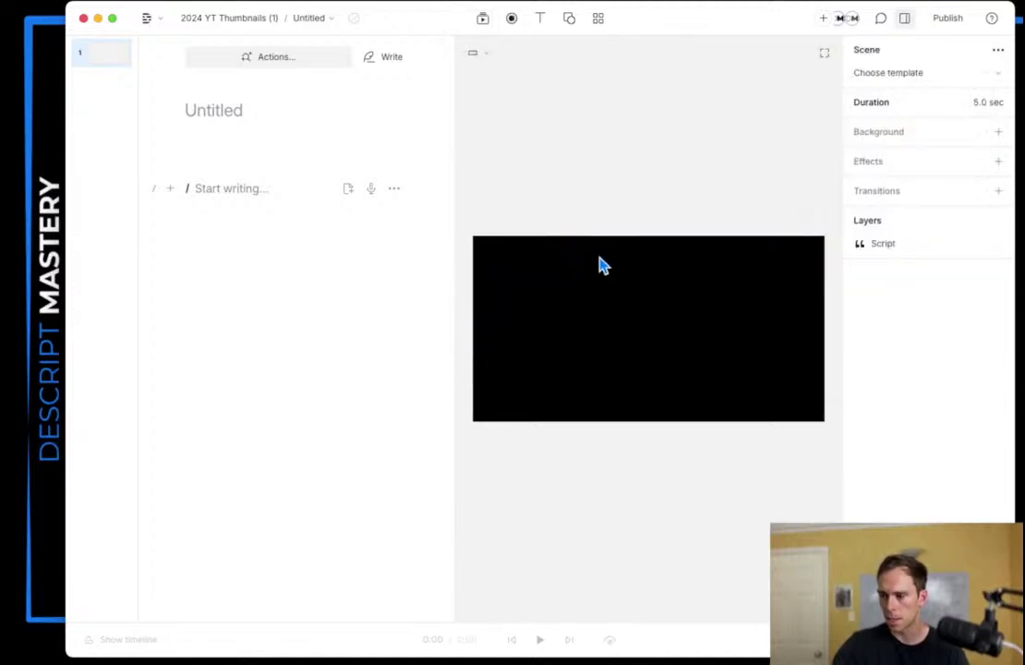
Step: Expand the Stock Media folder in the project files and move 2024 YT Thumbnails (1).png into the Photos folder
left_click(482, 18)
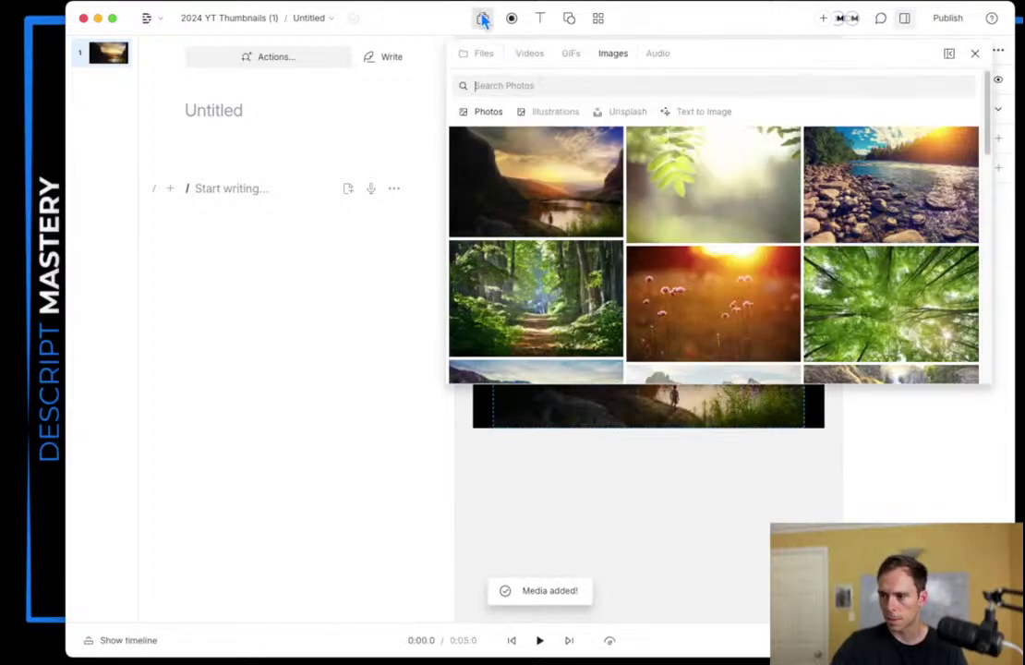
left_click(481, 53)
left_click(459, 158)
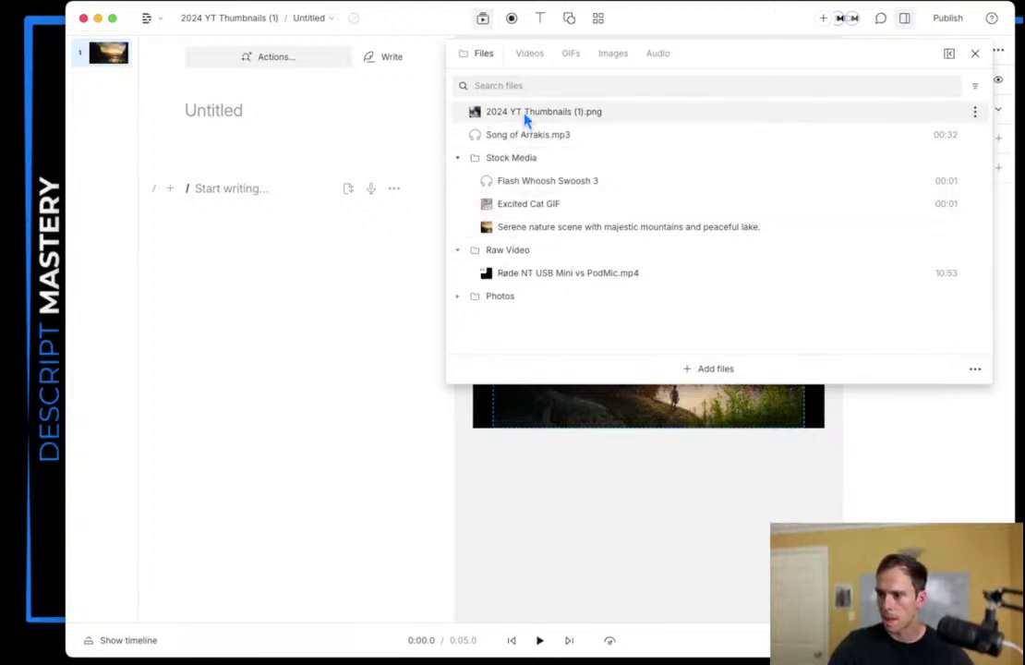
left_click_drag(526, 120, 525, 300)
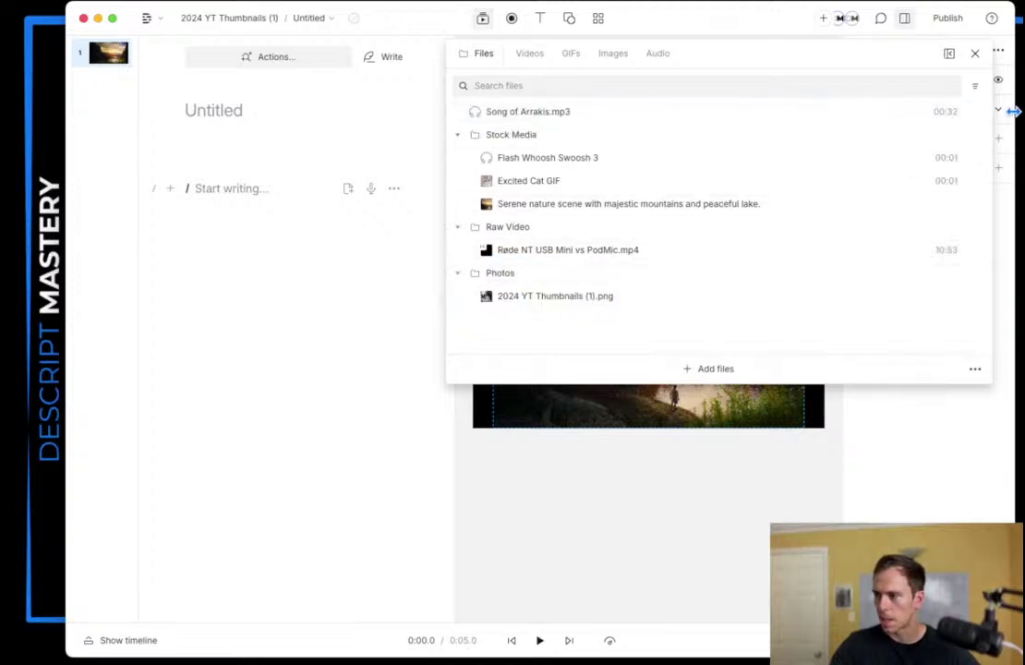
Step: Sort the project files by file type
left_click(971, 88)
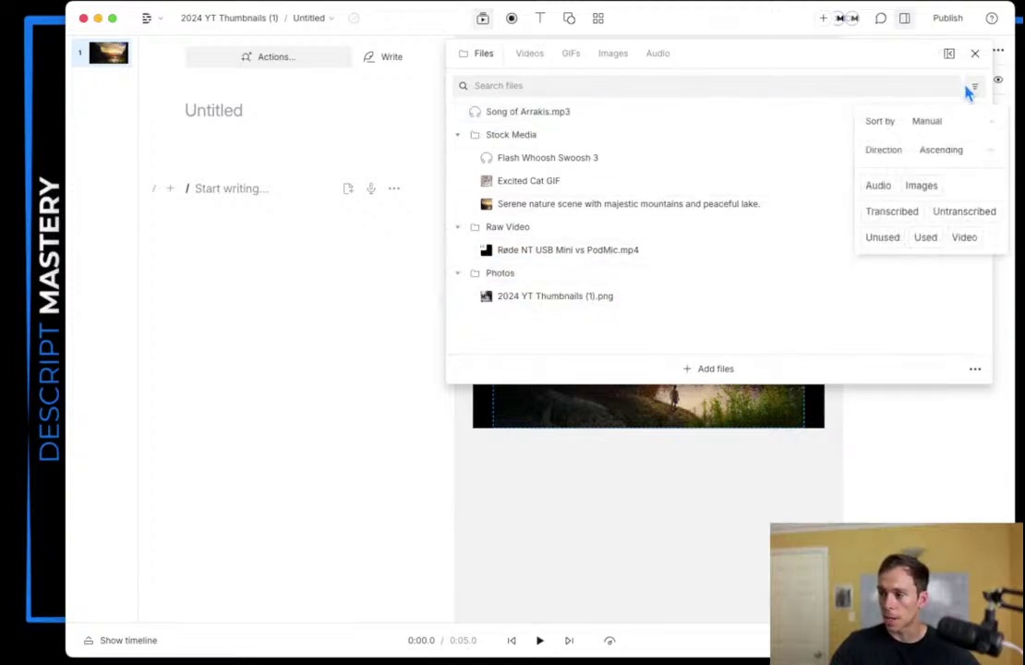
left_click(927, 123)
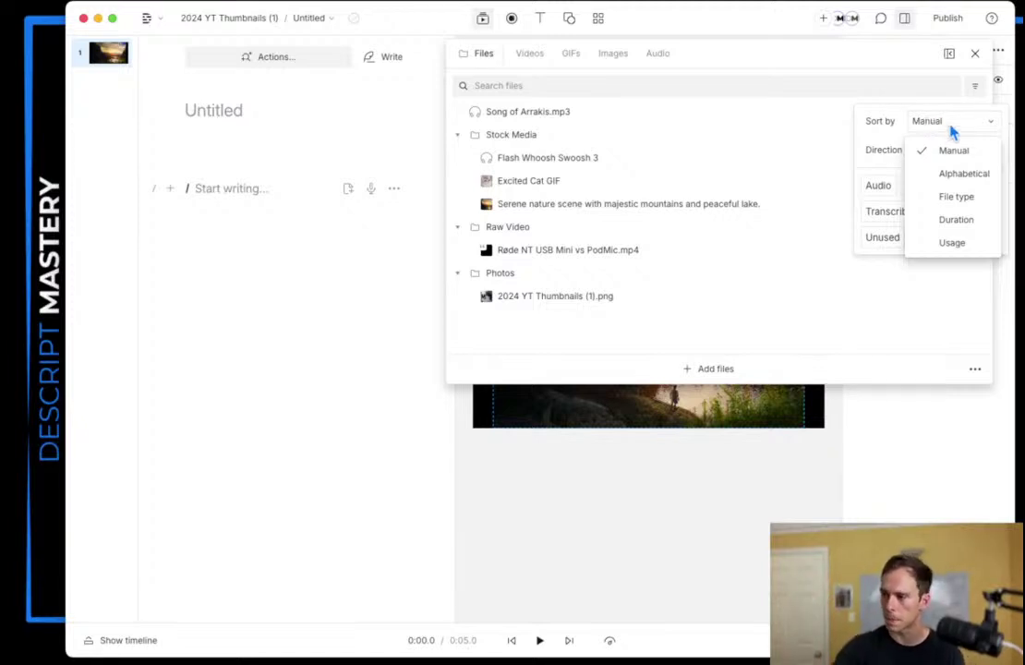
left_click(956, 195)
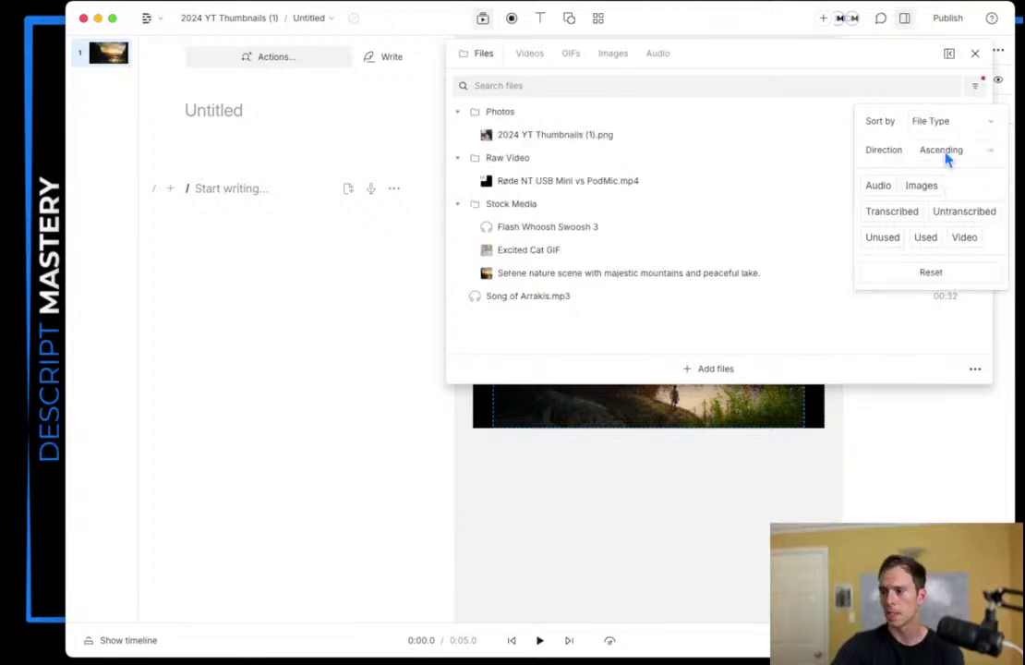
Step: Filter the project files to audio only, switch to images only, and clear the filter
left_click(873, 189)
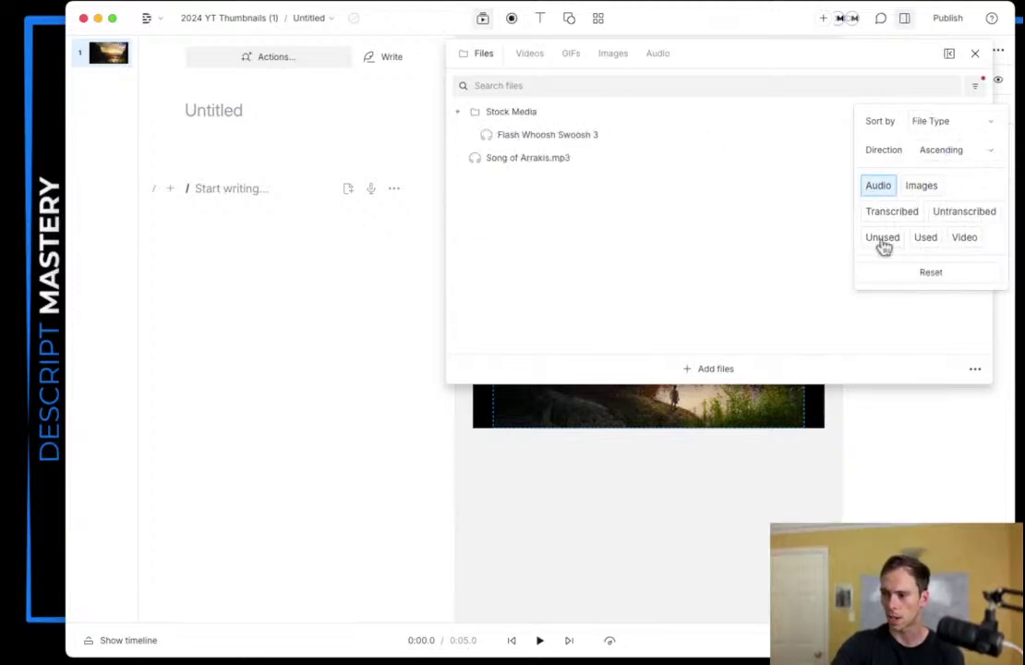
left_click(921, 188)
left_click(885, 188)
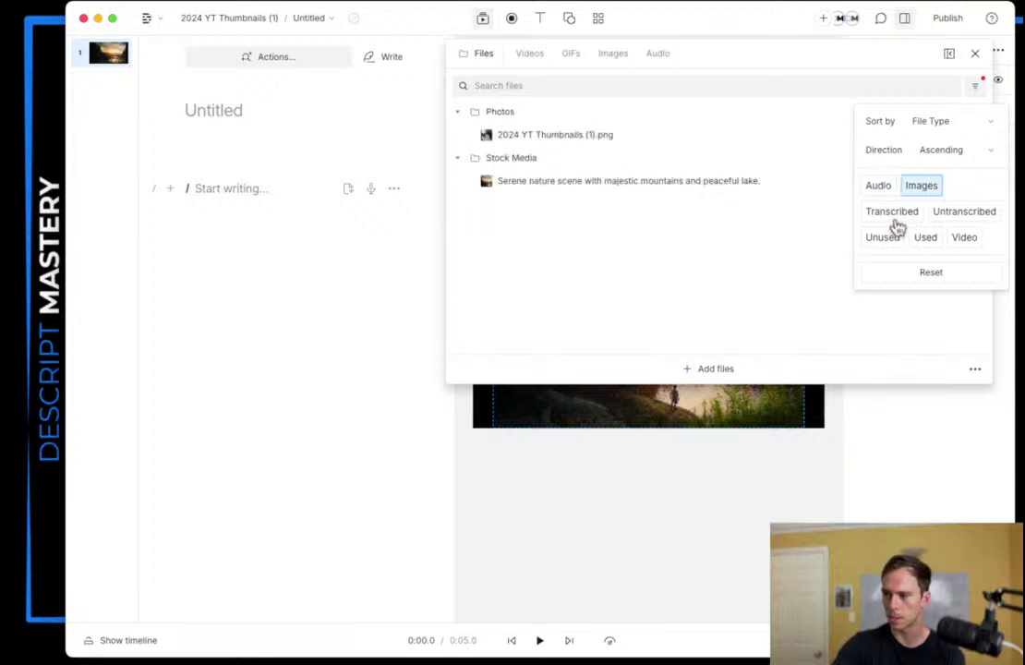
left_click(913, 189)
Step: Filter the project files by Transcribed and by Untranscribed in turn, clearing each filter
left_click(873, 214)
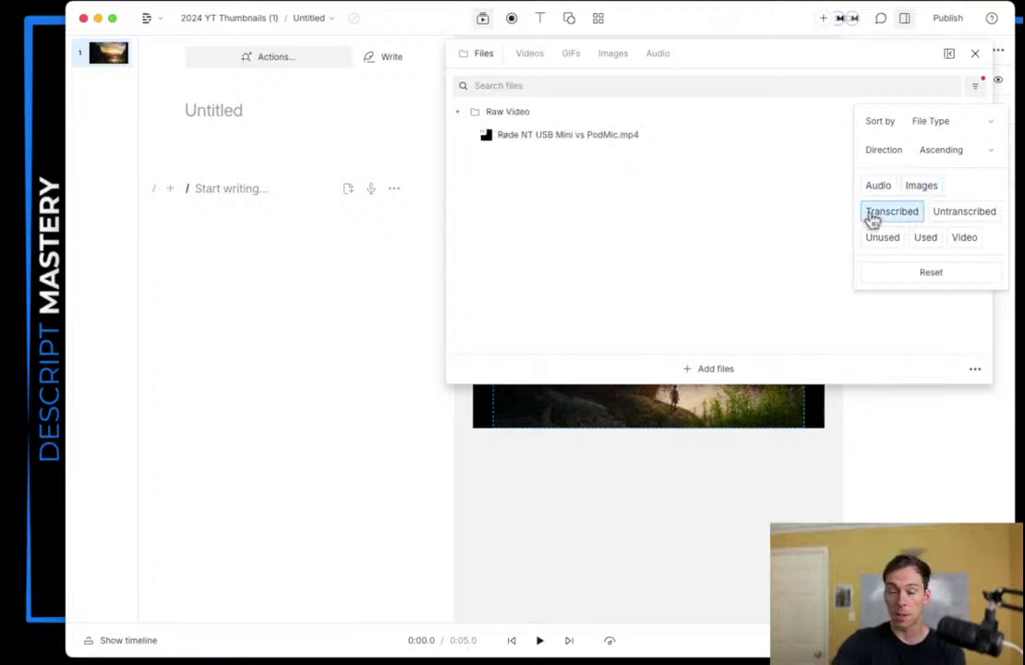
left_click(873, 217)
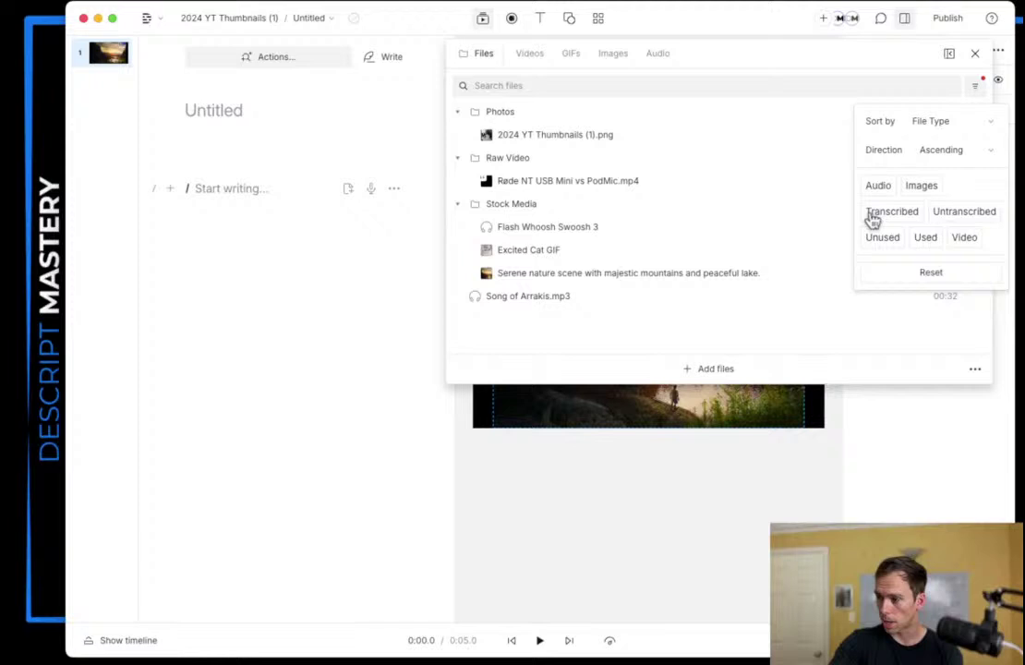
left_click(956, 215)
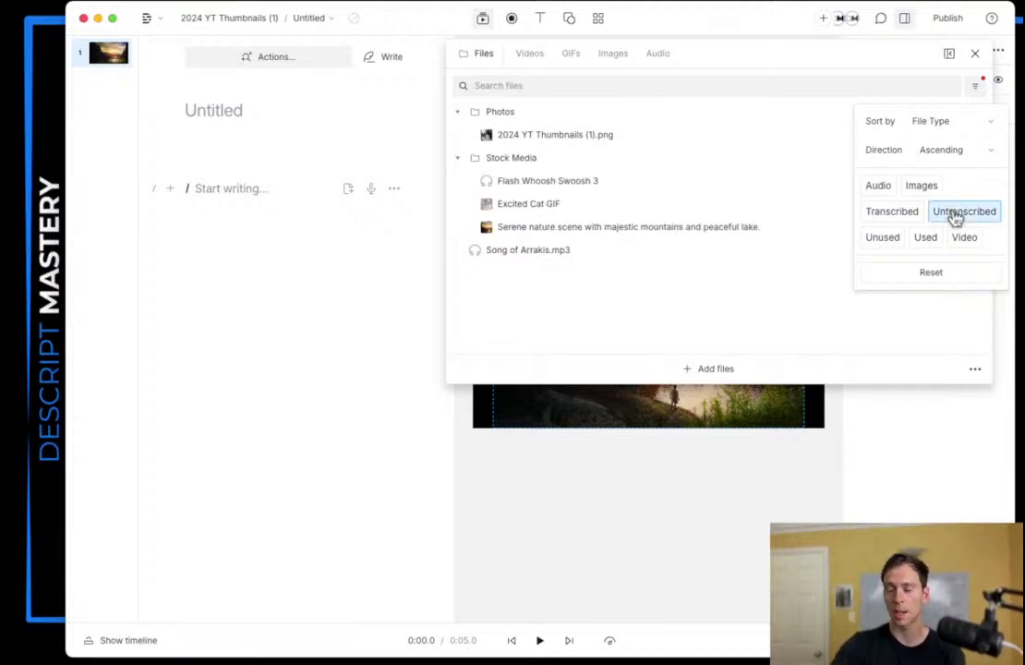
left_click(956, 215)
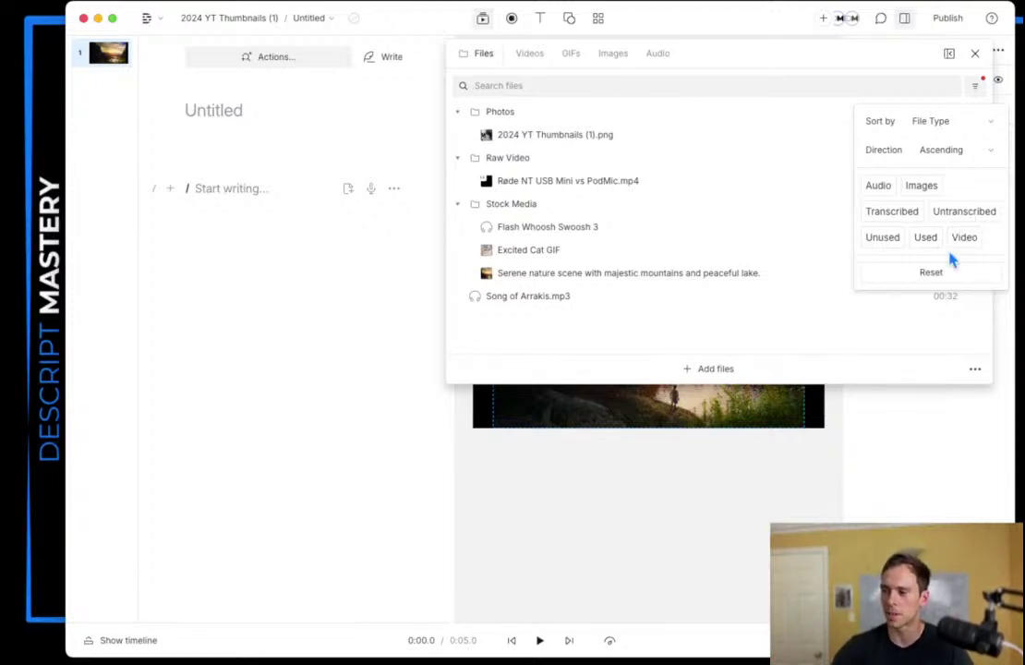
left_click(961, 212)
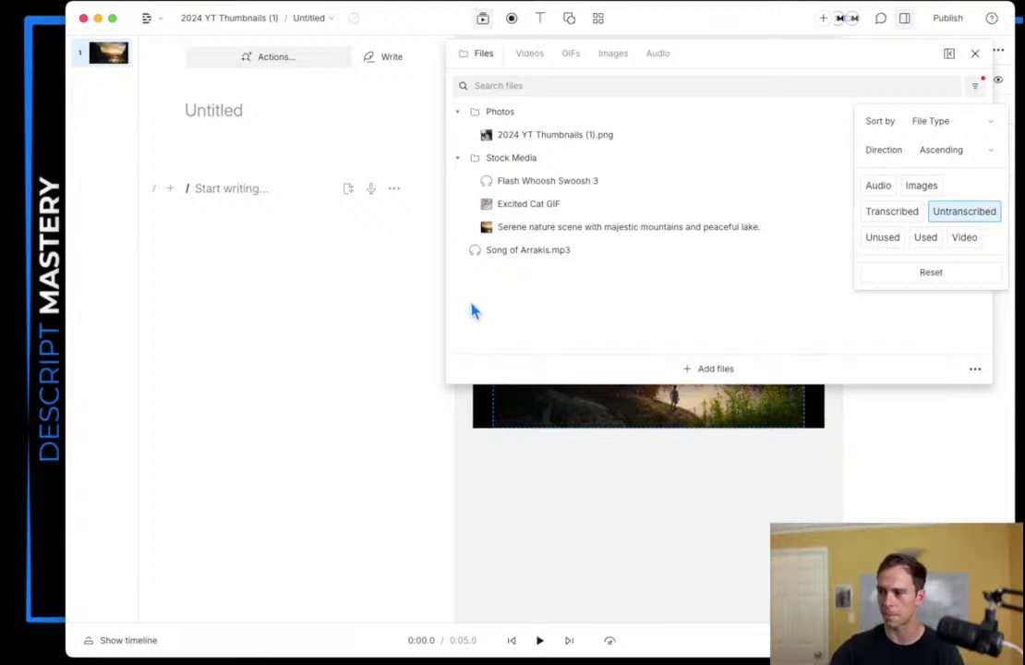
left_click(938, 218)
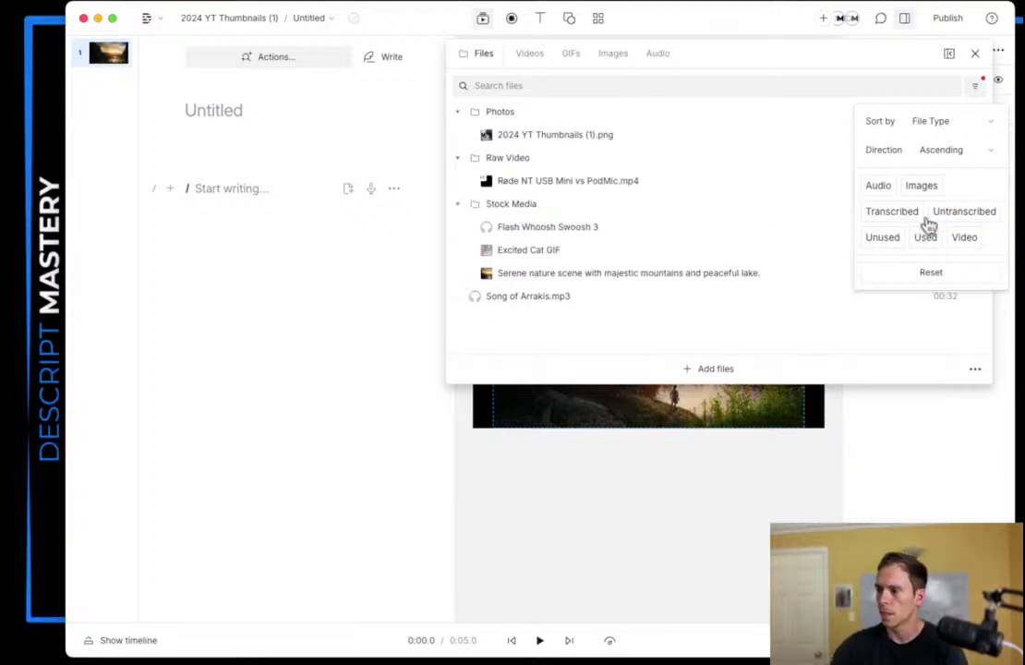
Step: Filter the project files by Unused, Used and Video in turn, and clear the filters
left_click(892, 238)
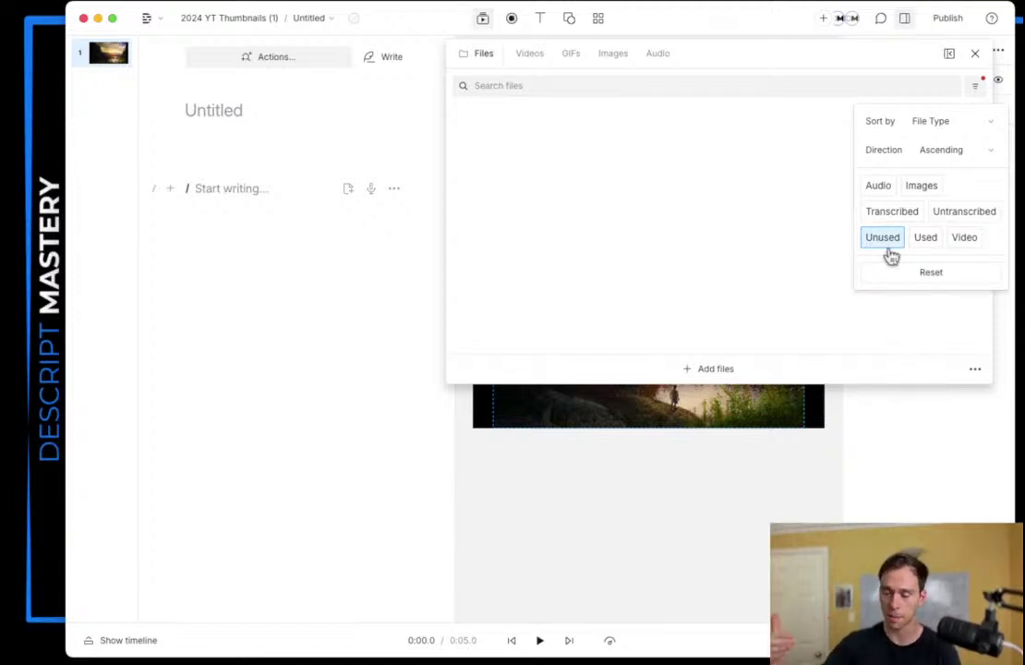
left_click(922, 242)
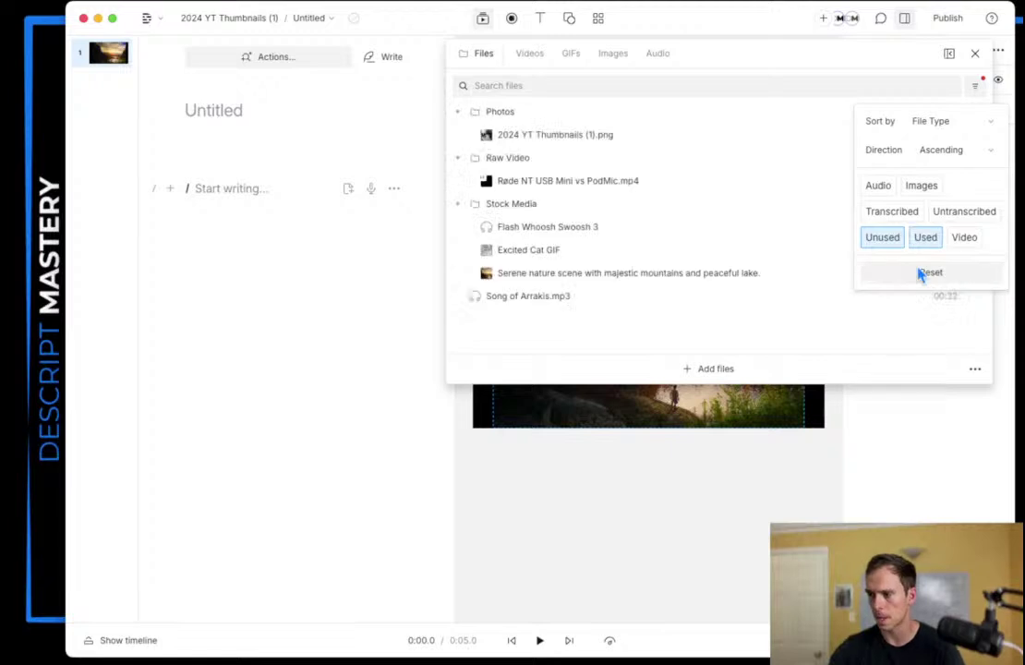
left_click(892, 242)
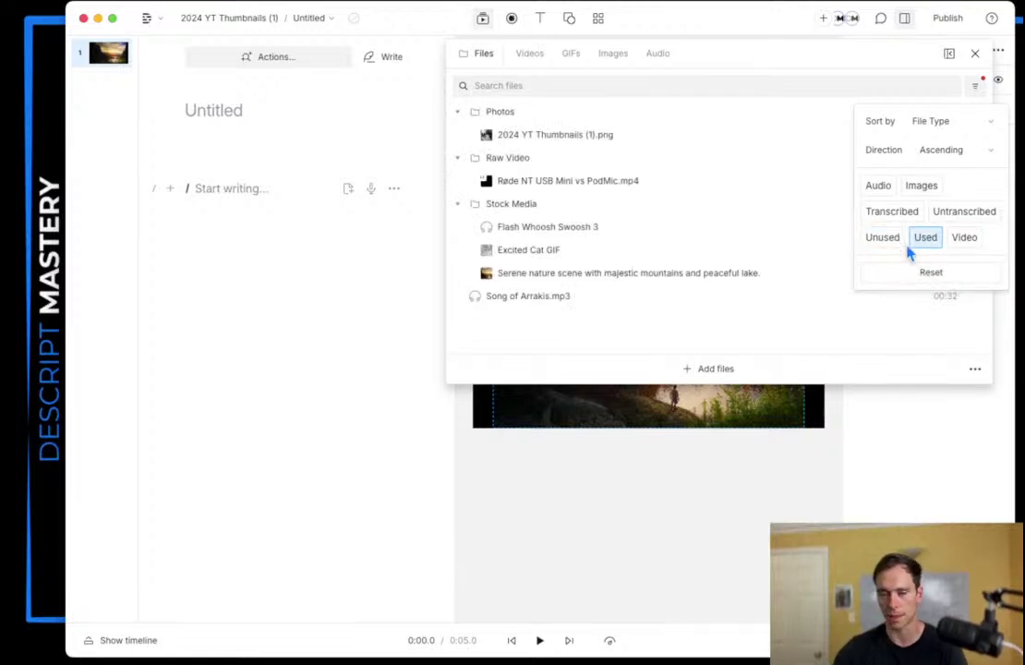
left_click(916, 247)
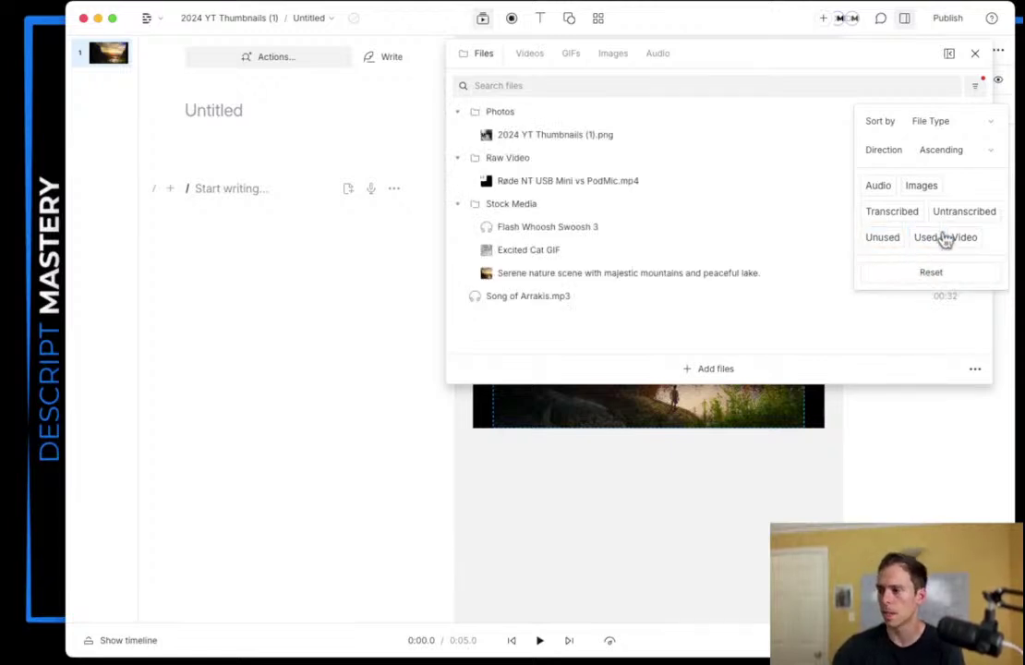
left_click(964, 238)
left_click(964, 239)
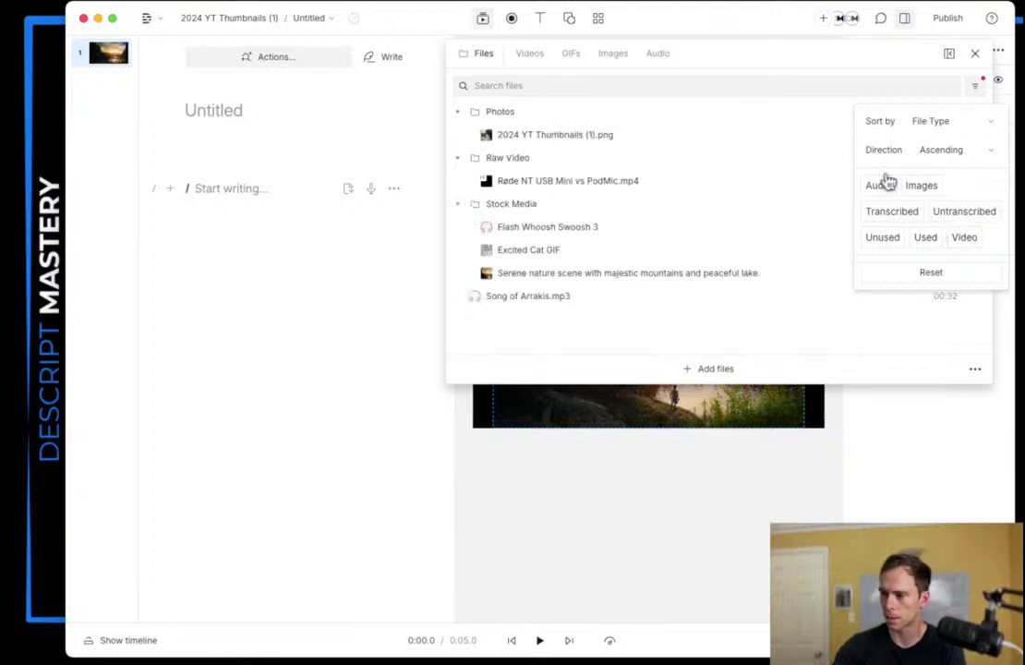
Step: Check the sort direction options and sort the project files by duration
left_click(941, 150)
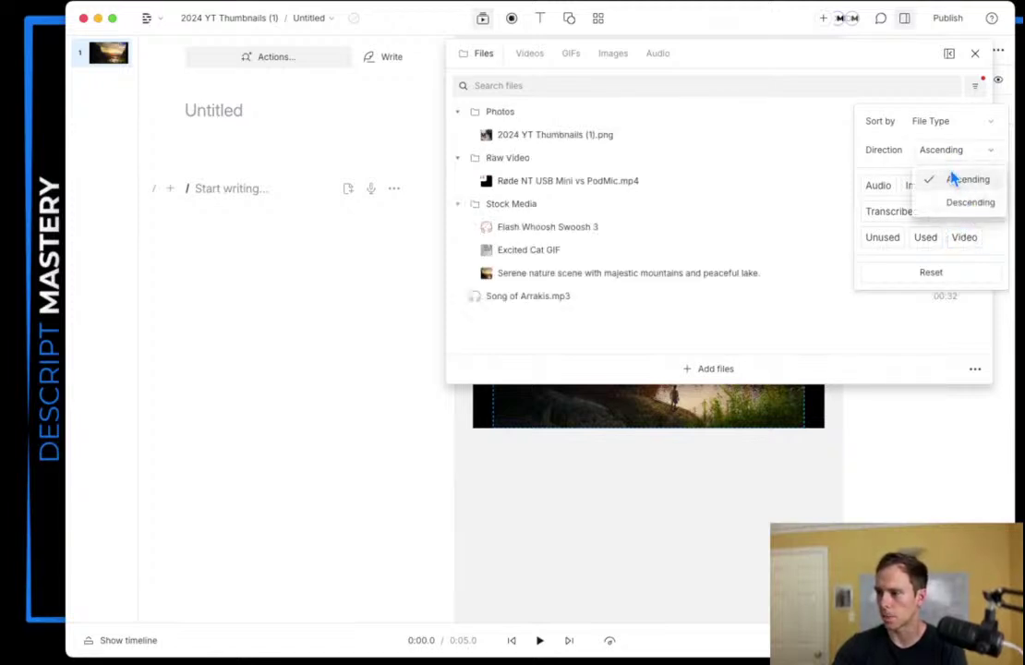
left_click(934, 151)
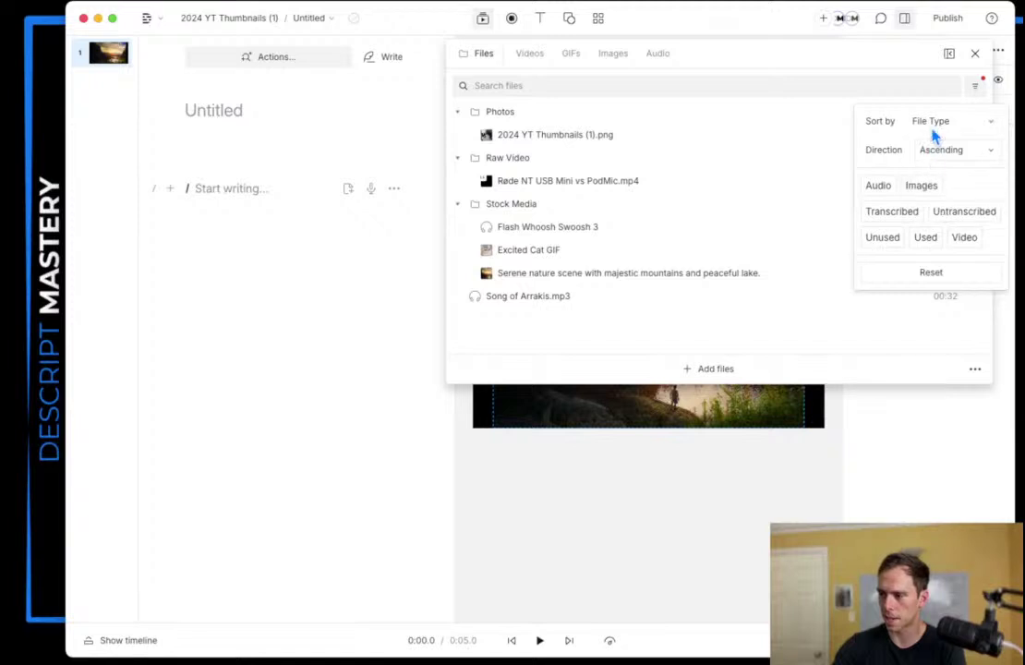
left_click(932, 123)
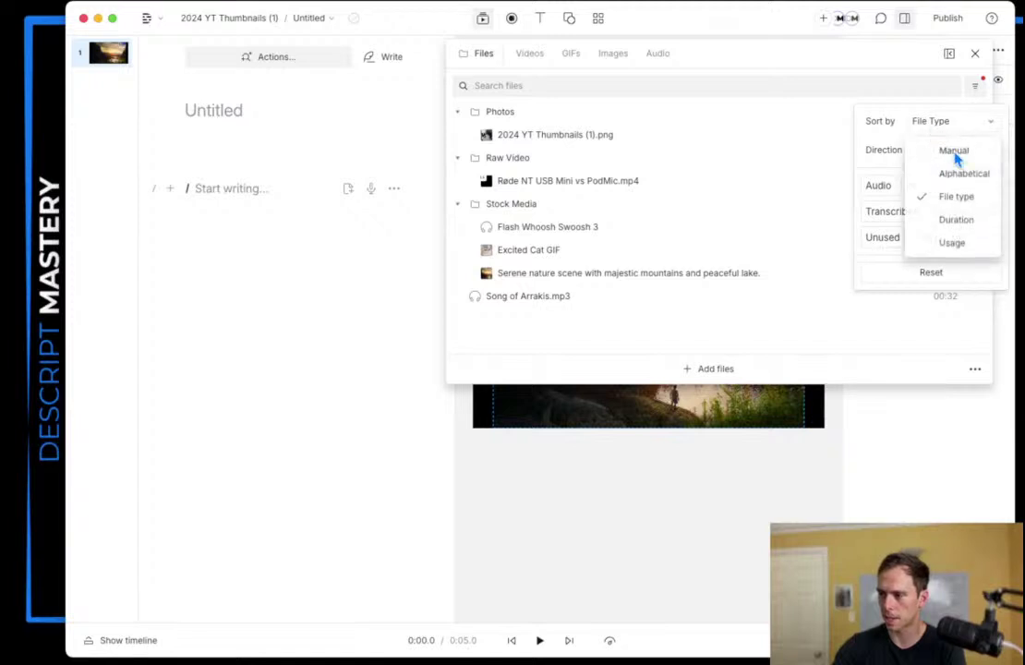
left_click(970, 231)
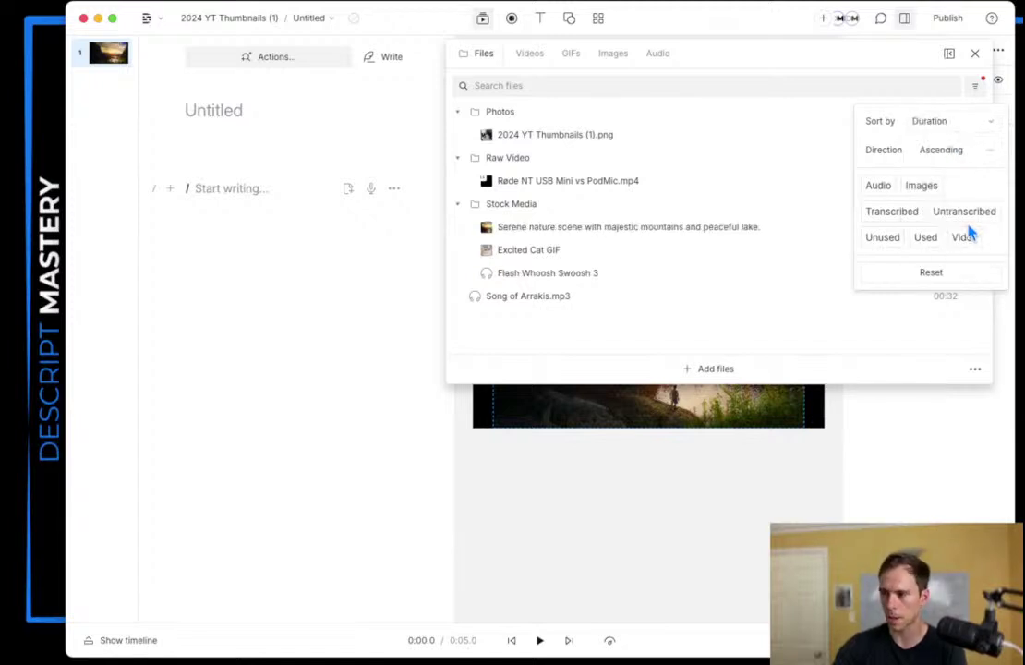
Step: Sort the project files by usage, keeping the direction ascending
left_click(946, 160)
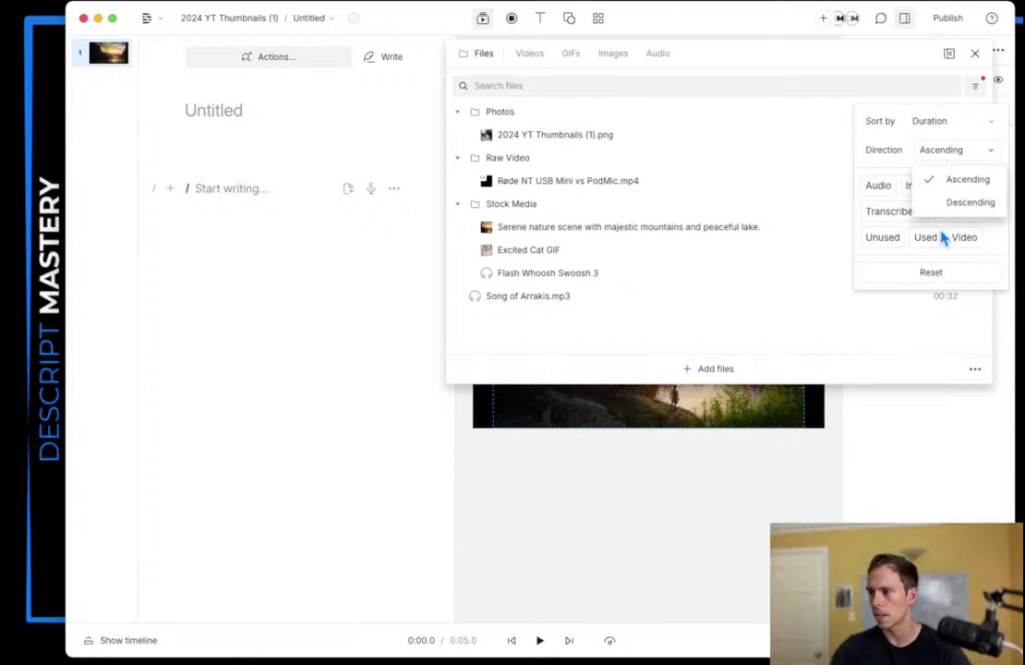
left_click(940, 126)
left_click(940, 126)
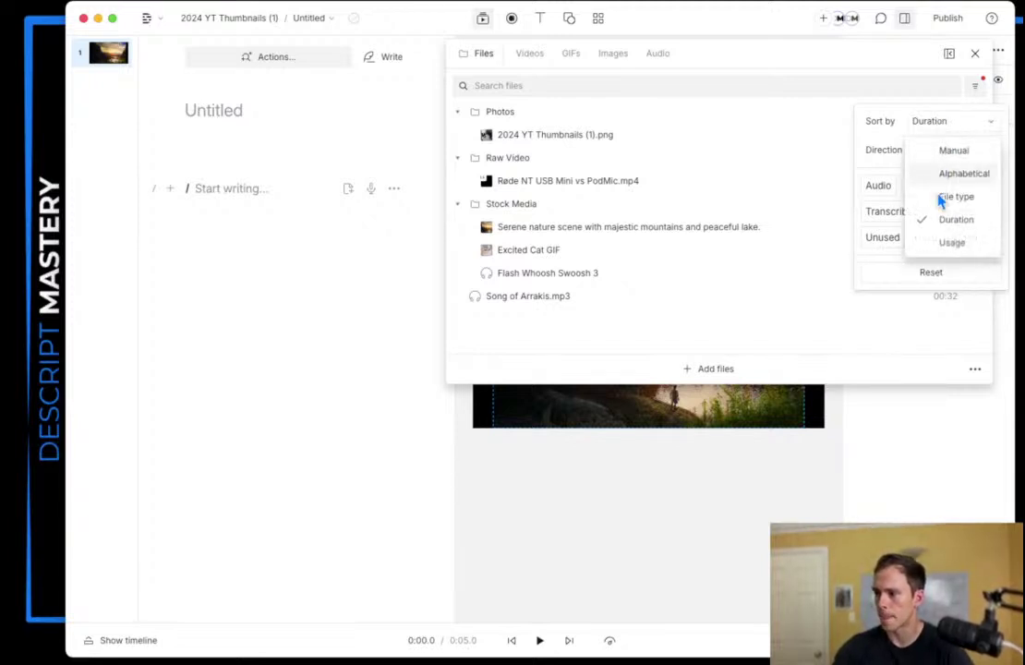
left_click(952, 242)
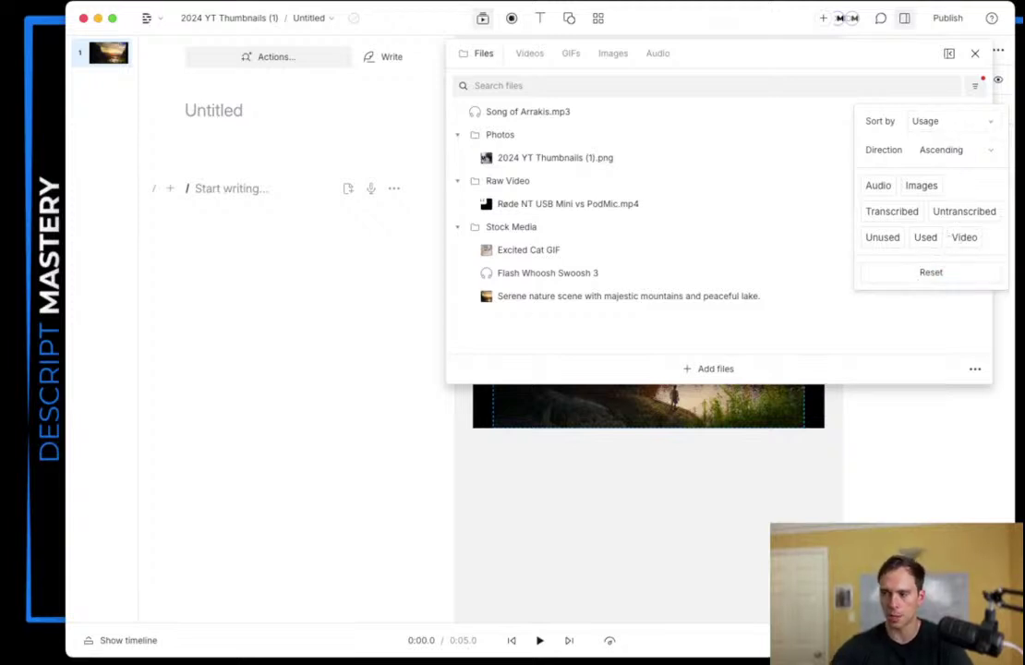
Step: Reset the project file sorting to manual order and dock the files panel in the sidebar
left_click(940, 279)
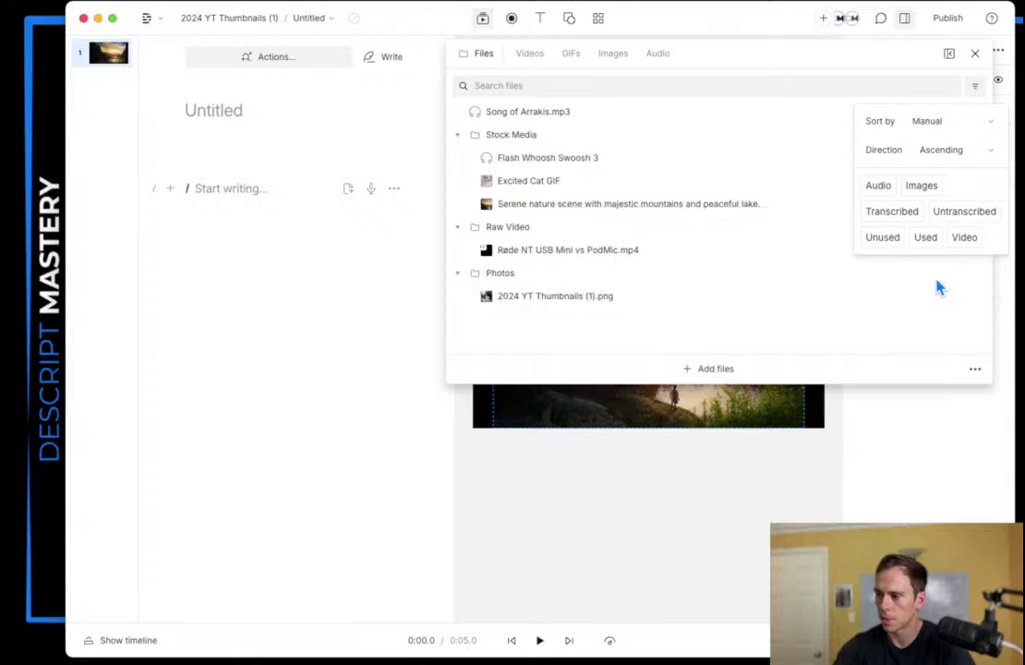
left_click(870, 303)
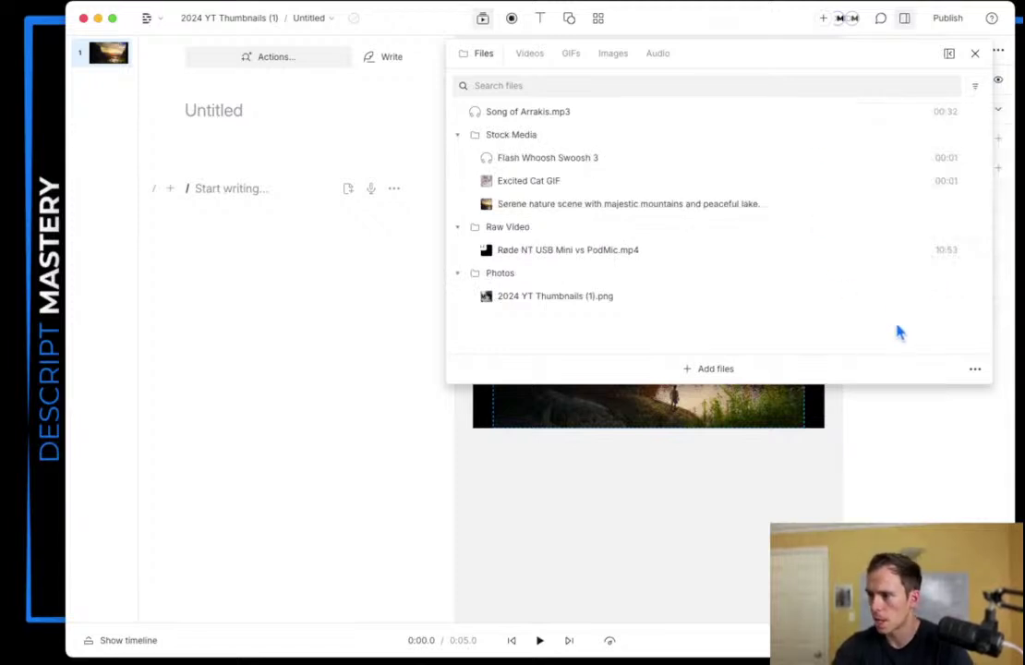
left_click(949, 54)
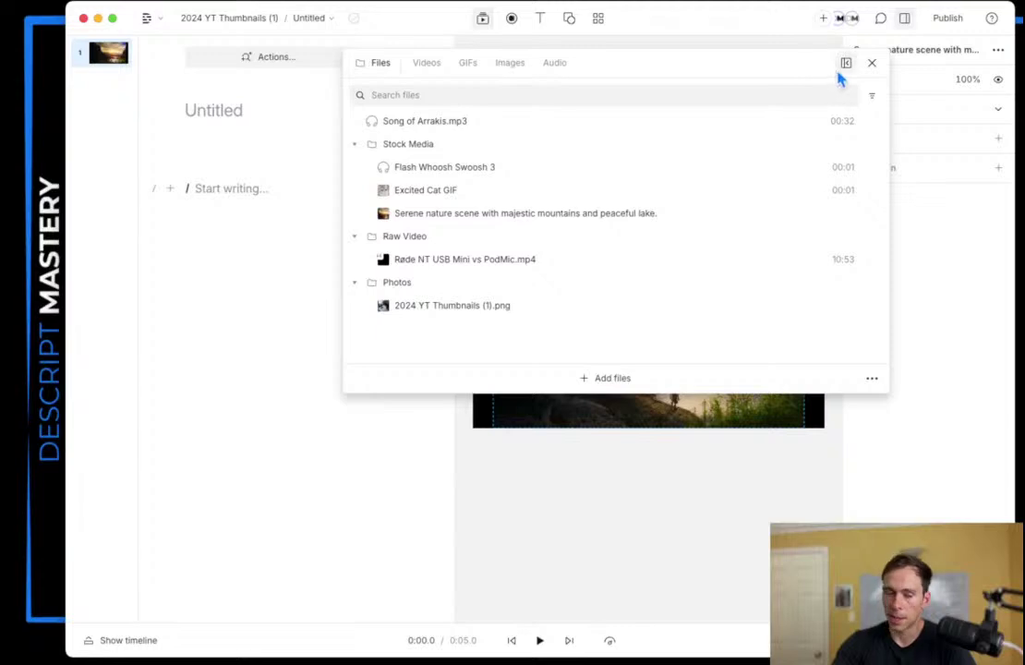
left_click(844, 64)
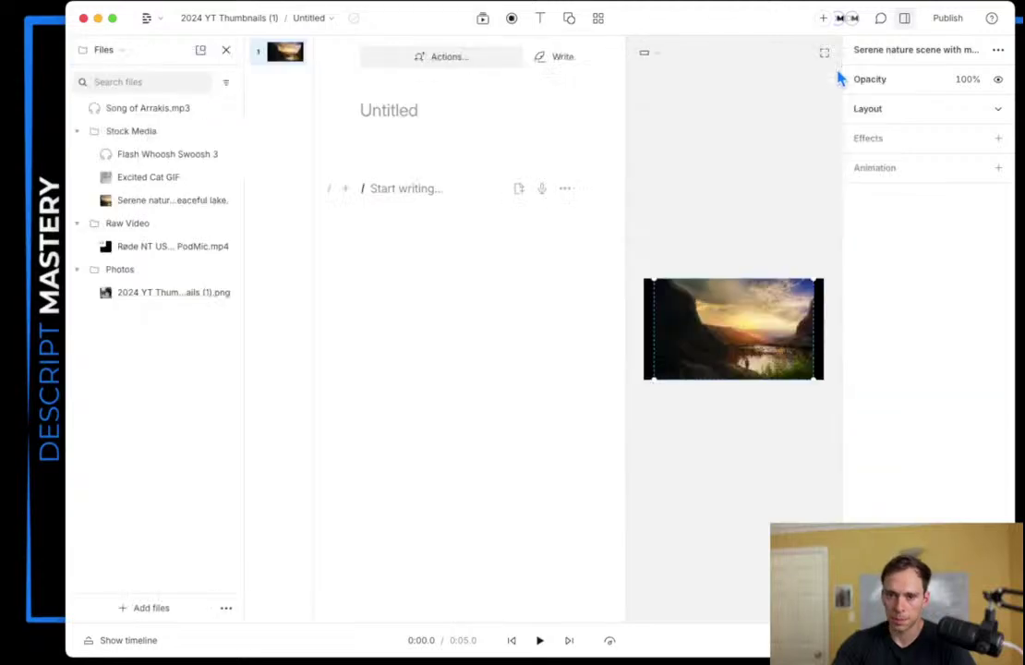
Step: Undock the files panel, move it over the script, close and reopen it, and dock it in the sidebar again
left_click(201, 50)
left_click_drag(382, 57, 576, 158)
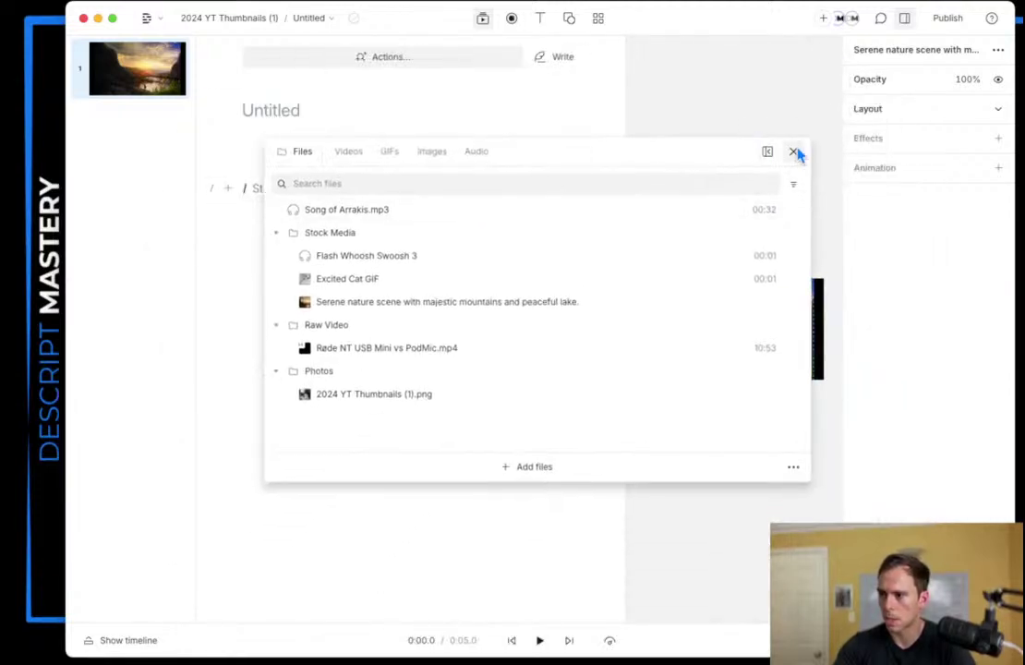
left_click(796, 152)
left_click(482, 20)
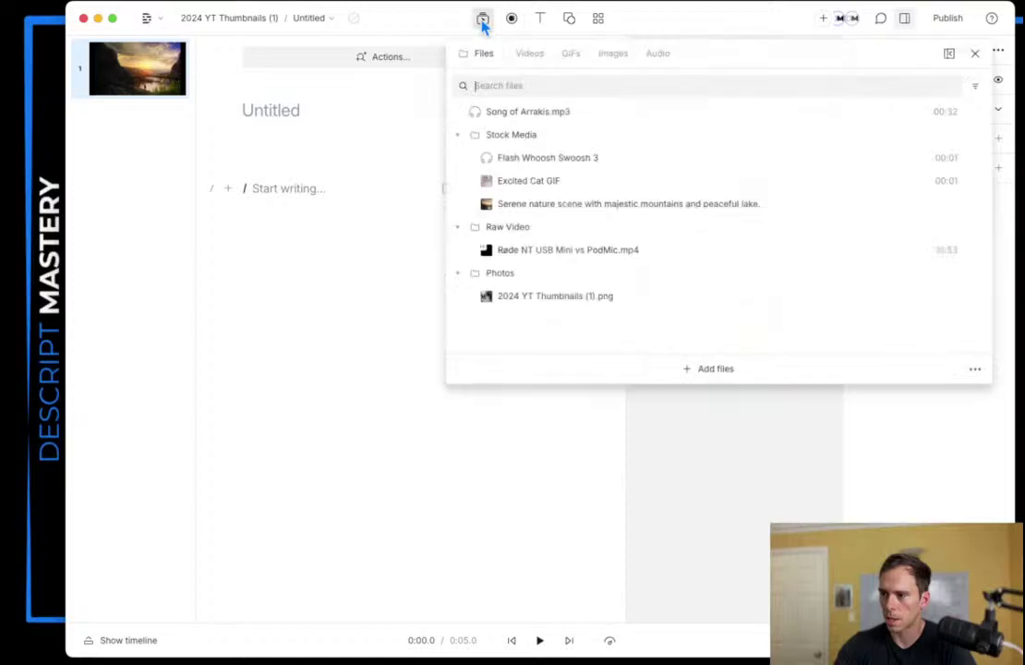
left_click(948, 52)
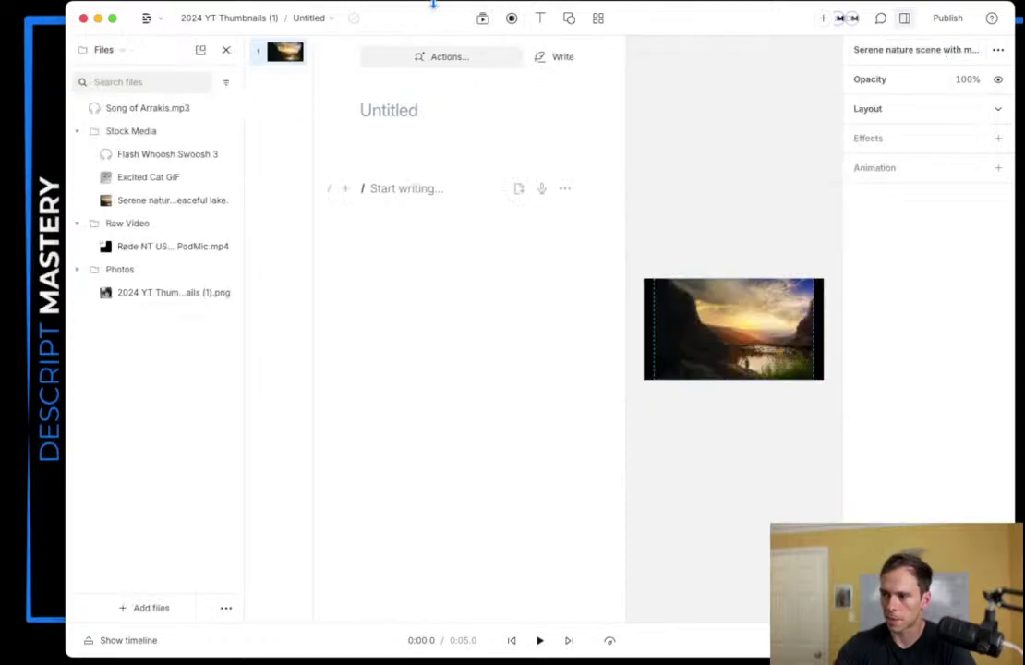
Step: Hide and show the docked files panel repeatedly, leaving it open with its search field active
left_click(482, 28)
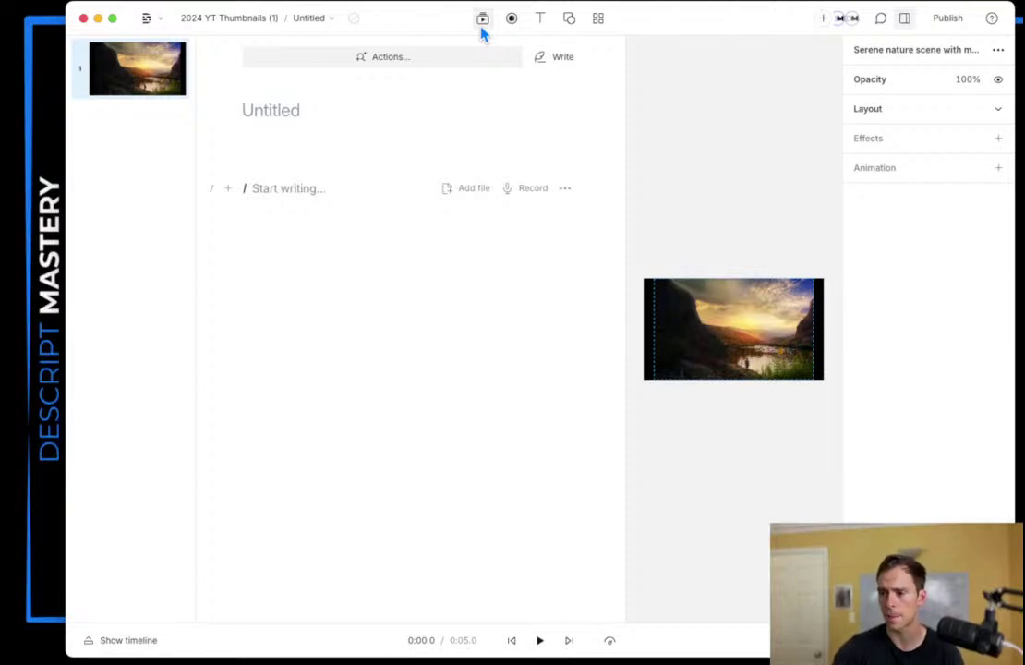
left_click(482, 26)
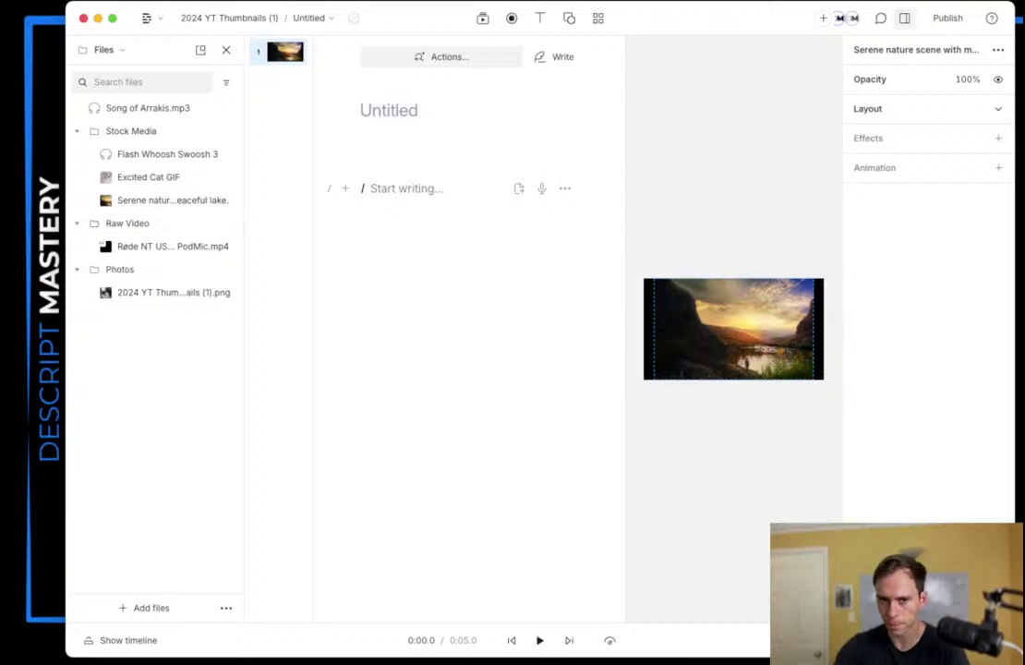
left_click(226, 50)
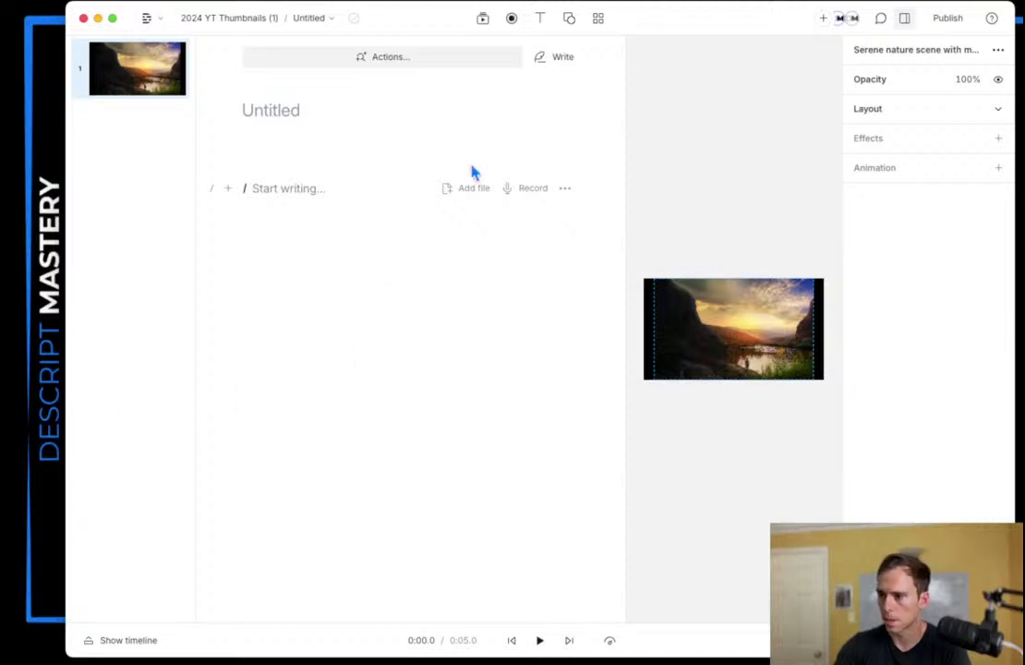
left_click(482, 19)
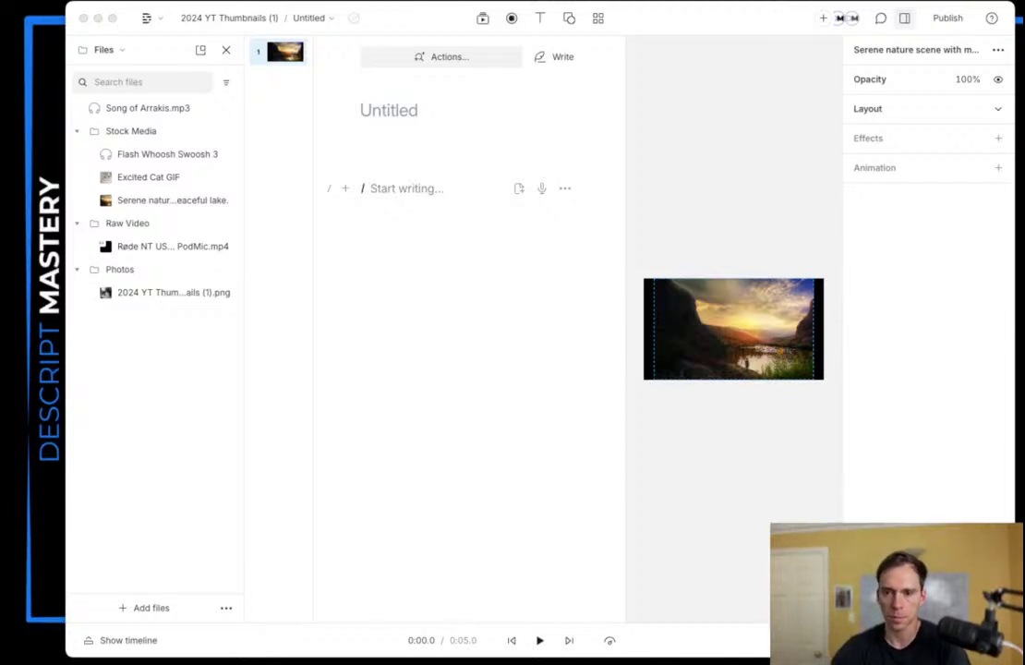
left_click(443, 434)
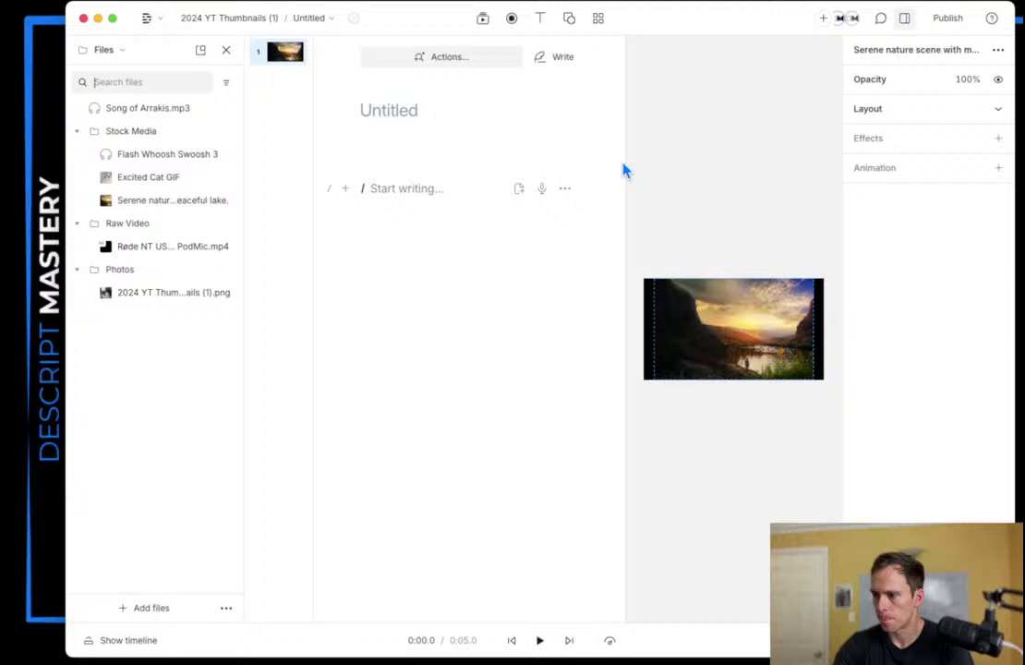
left_click(226, 50)
left_click(481, 18)
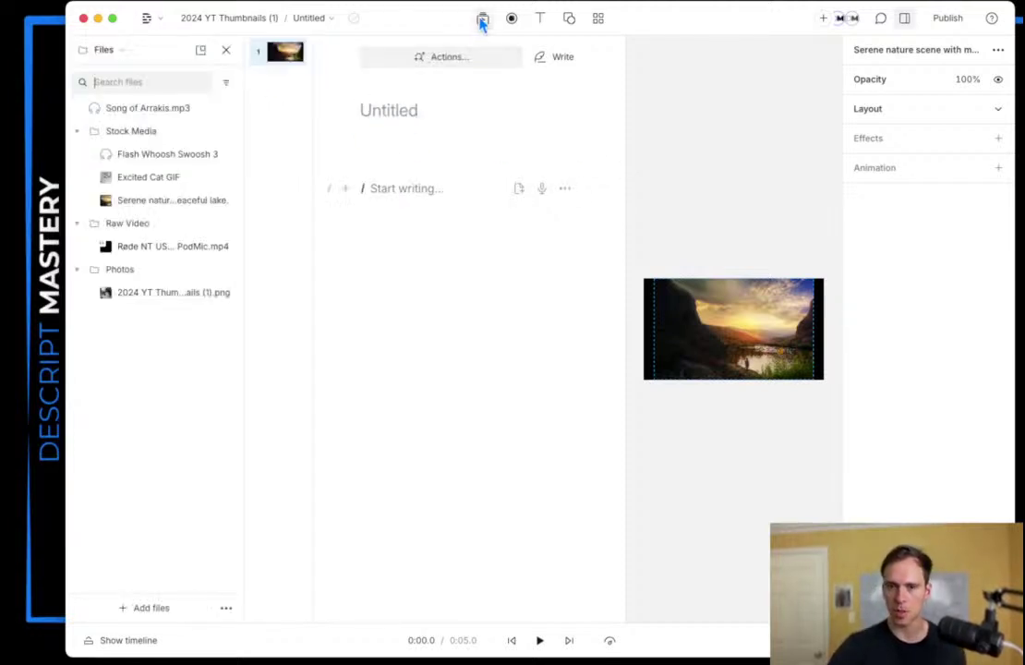
left_click(480, 16)
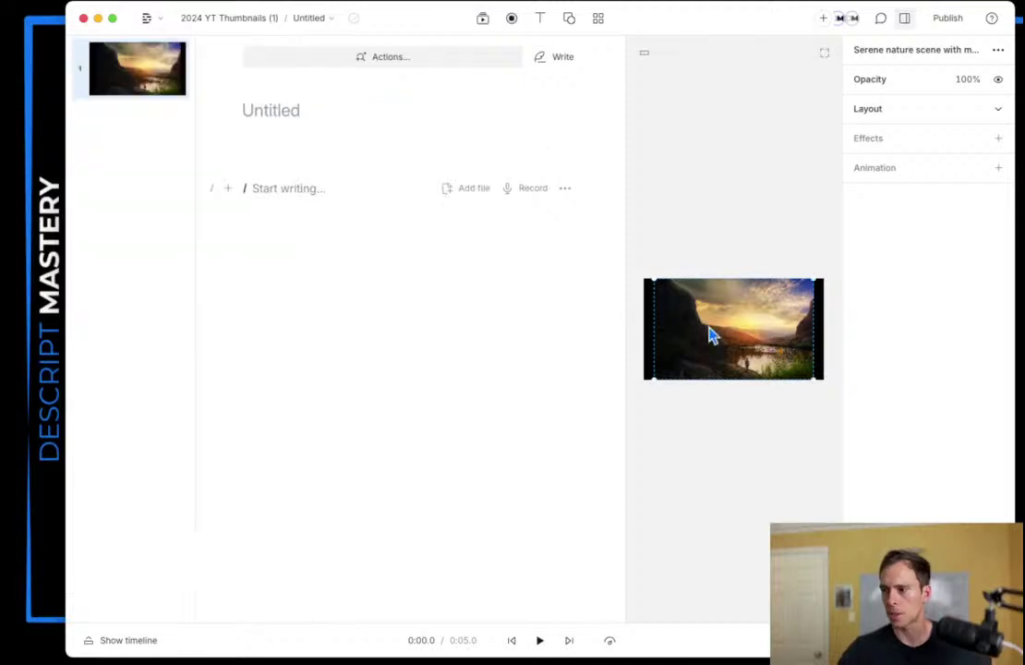
left_click(482, 20)
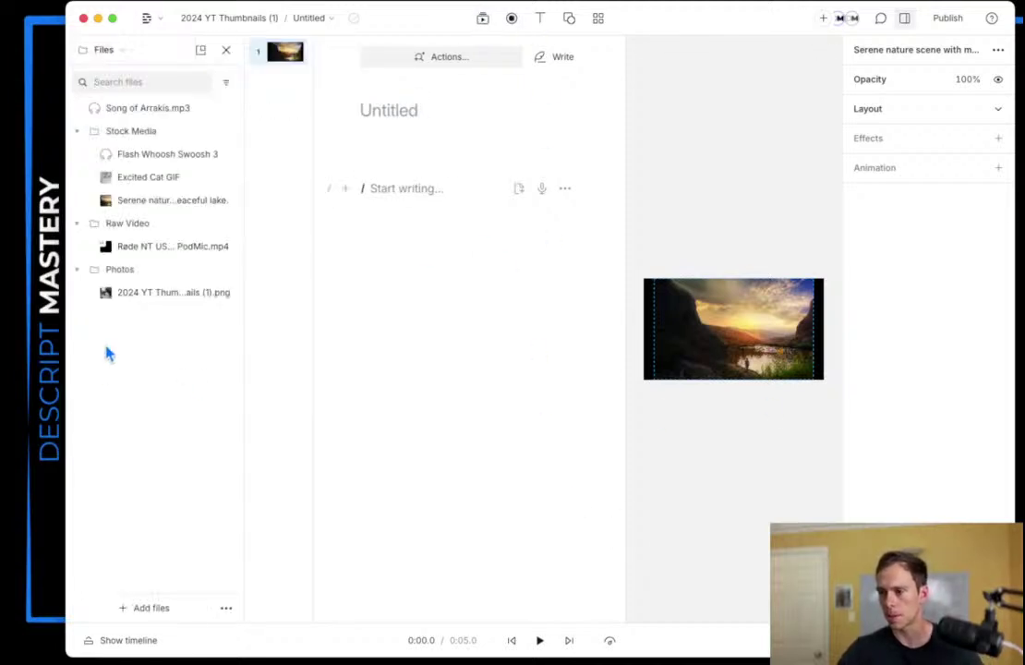
left_click(93, 82)
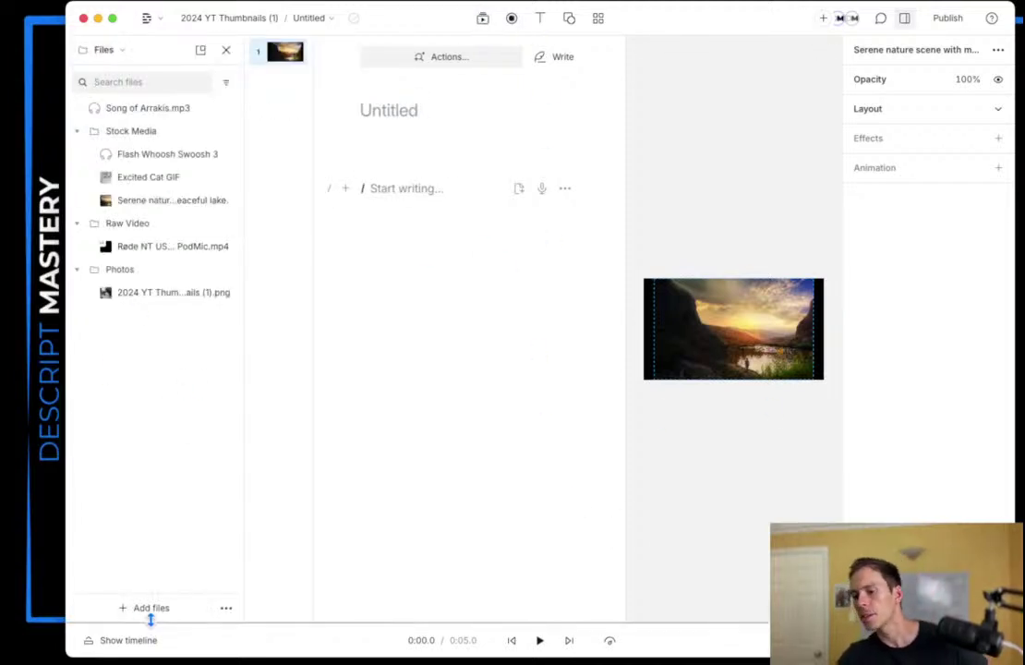
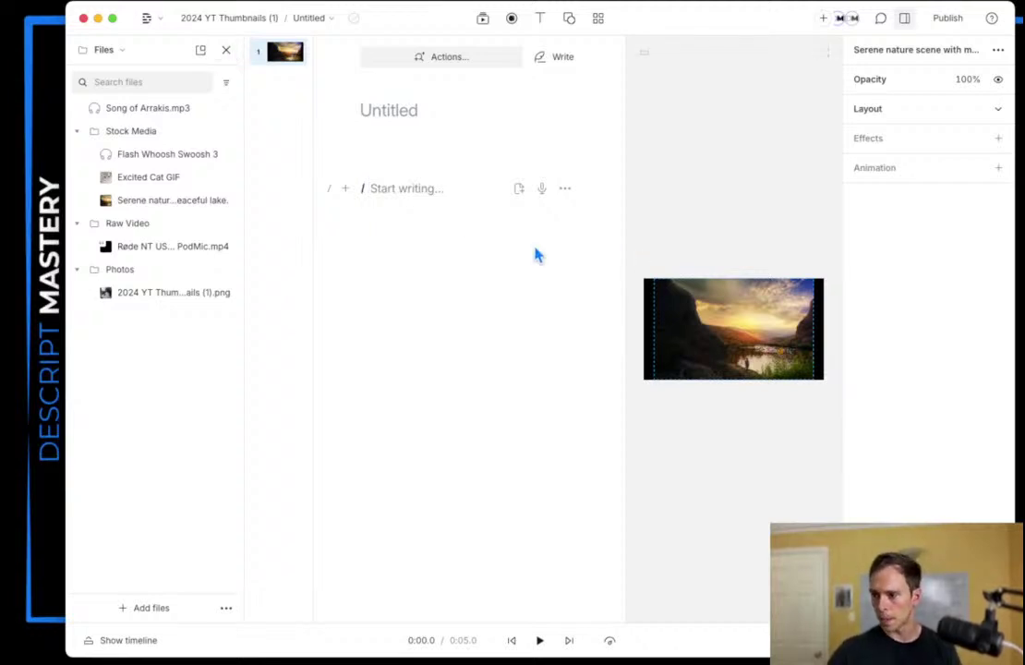
Step: Create a new empty composition in the project
left_click(467, 191)
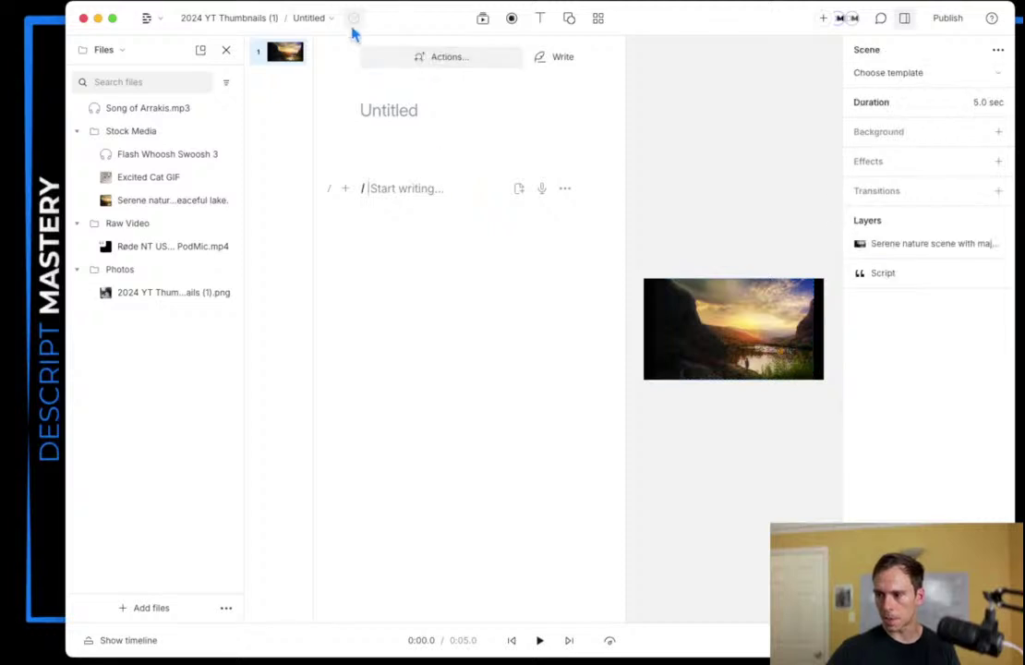
left_click(314, 18)
left_click(345, 221)
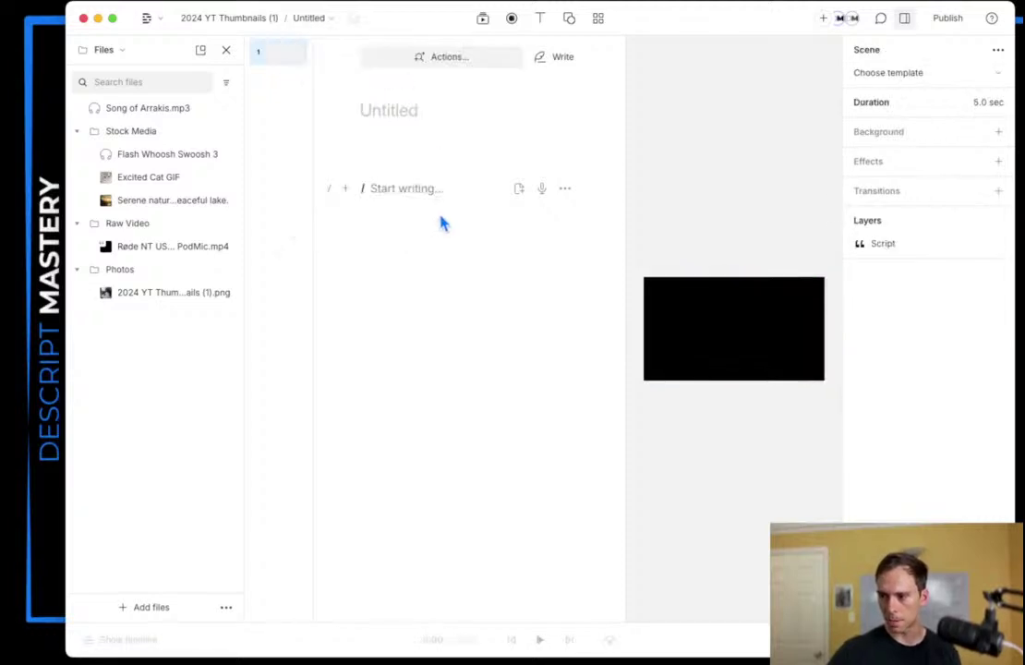
left_click(310, 19)
left_click(308, 24)
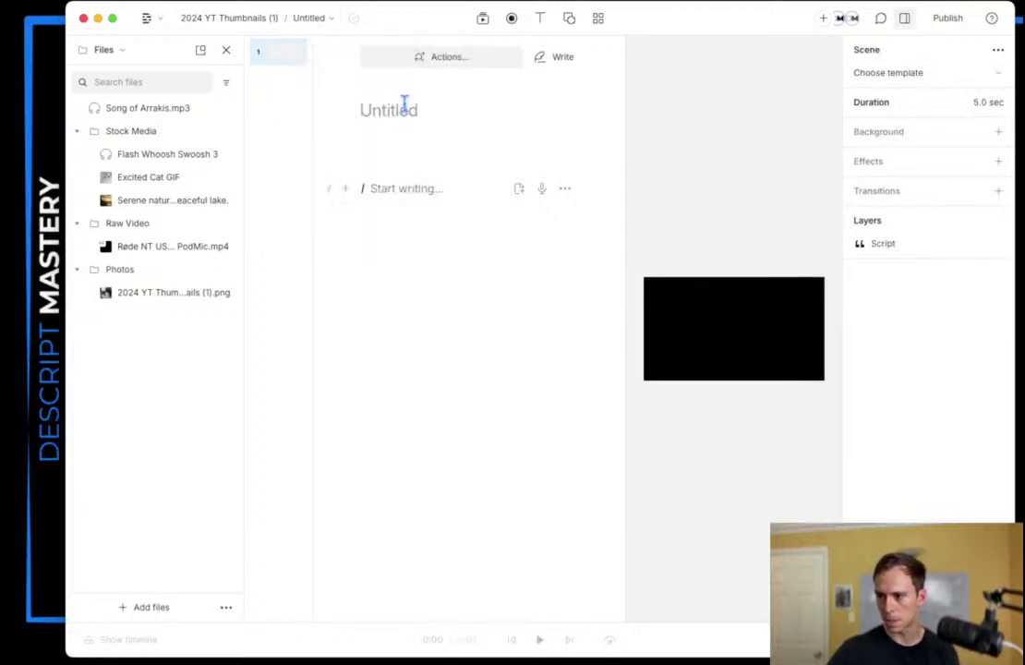
Step: Place the text cursor in the new composition's title, then in its empty script line
left_click(405, 109)
left_click(423, 195)
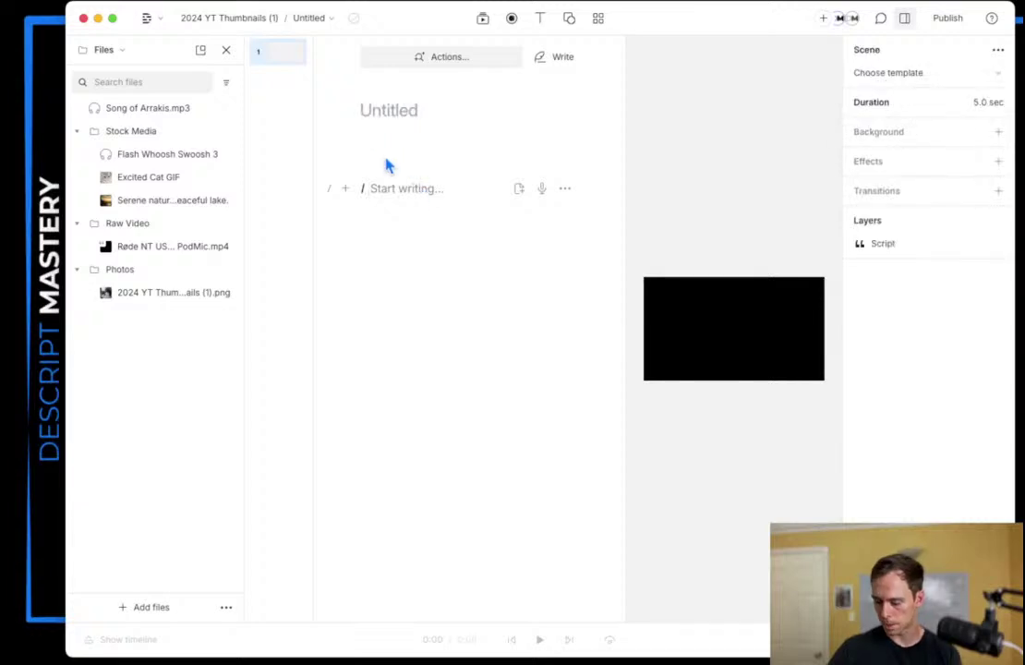
key("Left")
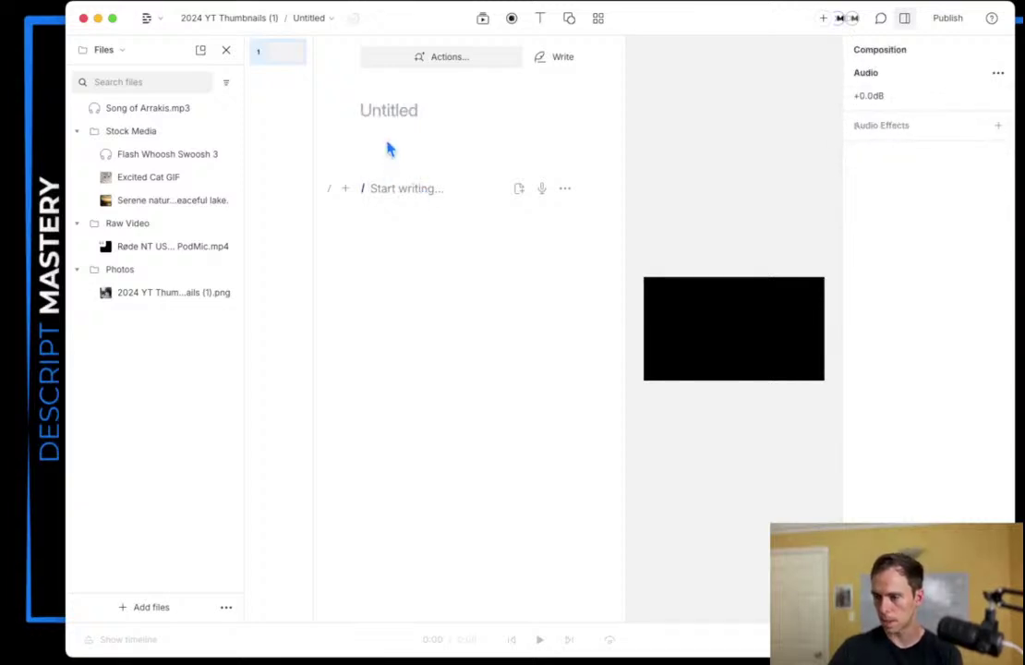
key("Right")
left_click(387, 112)
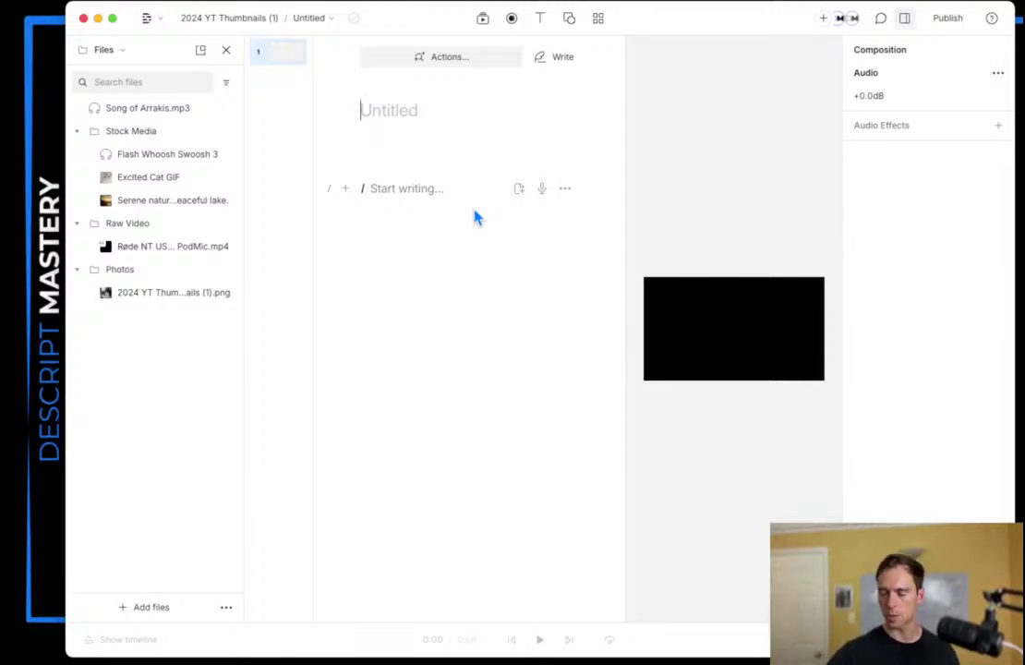
left_click(445, 189)
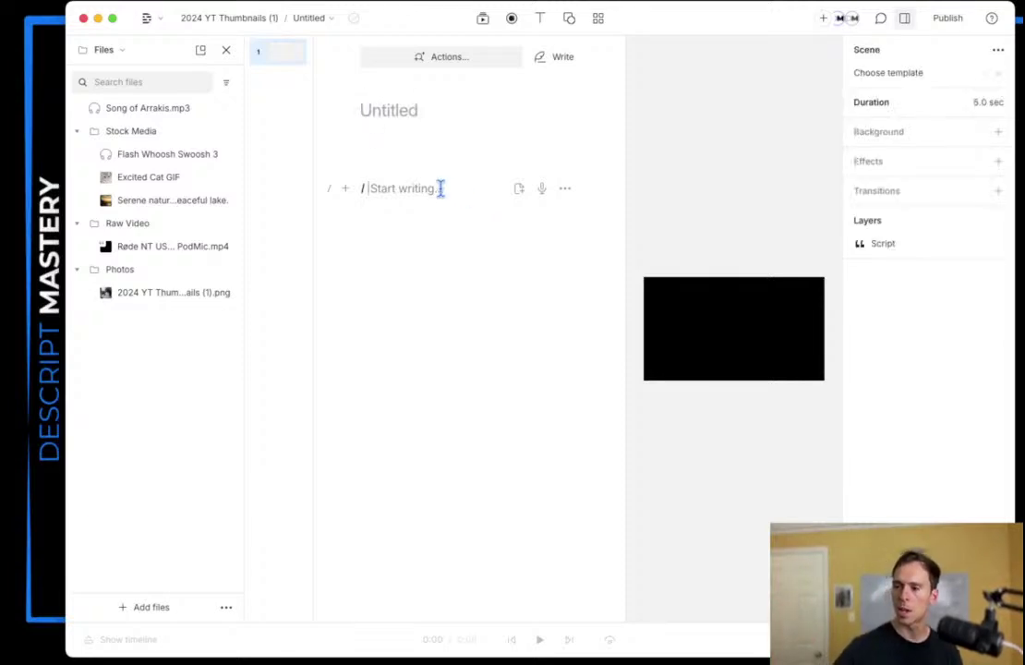
Step: Look through the new layer options for project files and recording, and close the recorder without recording
left_click(346, 193)
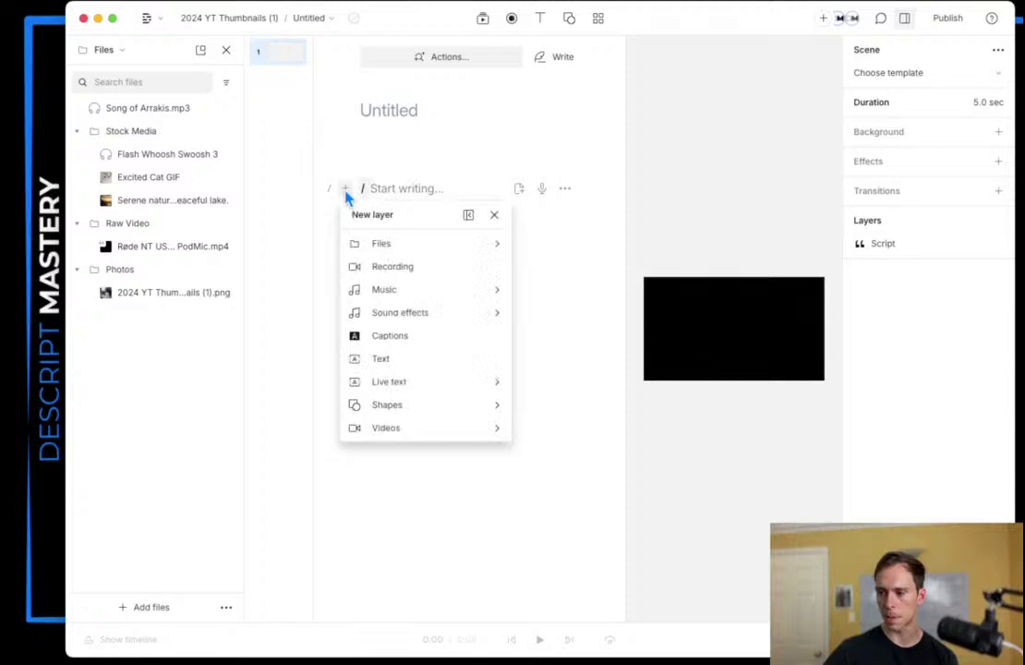
left_click(394, 244)
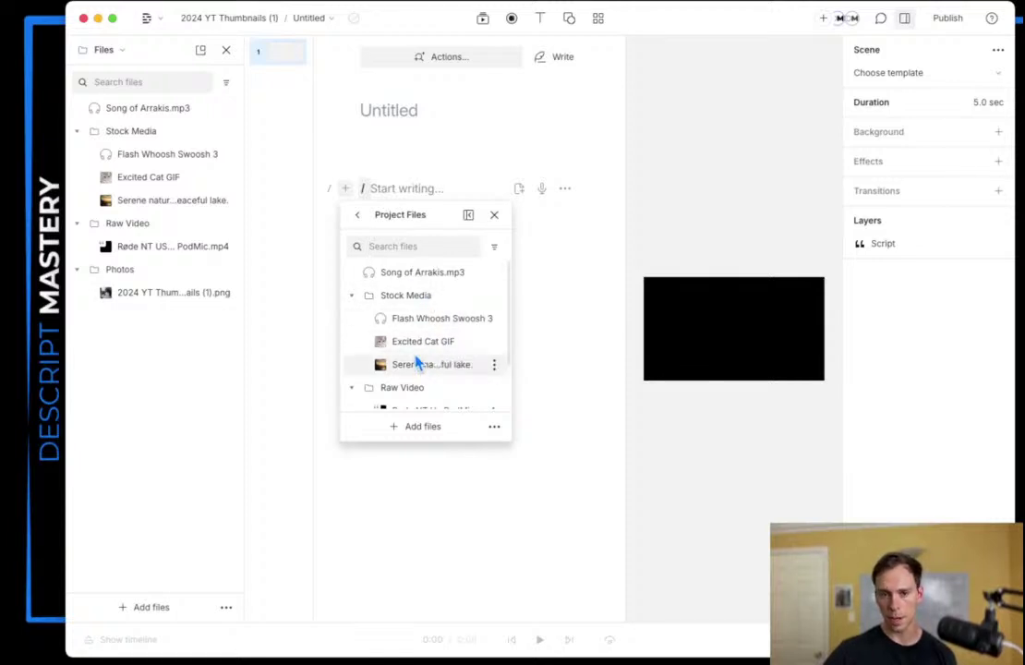
left_click(359, 215)
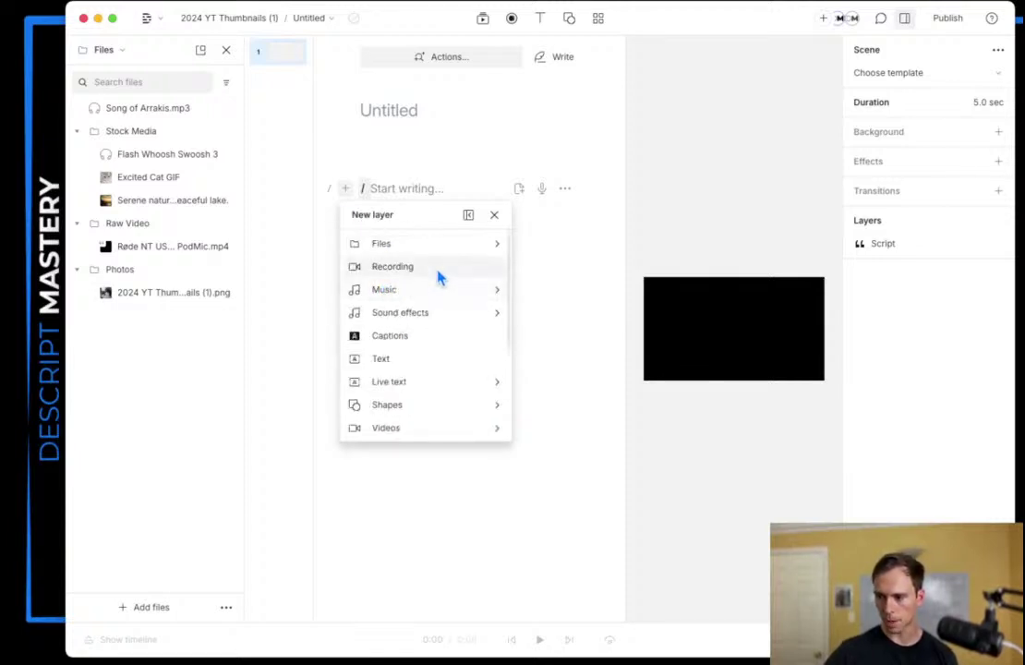
left_click(406, 269)
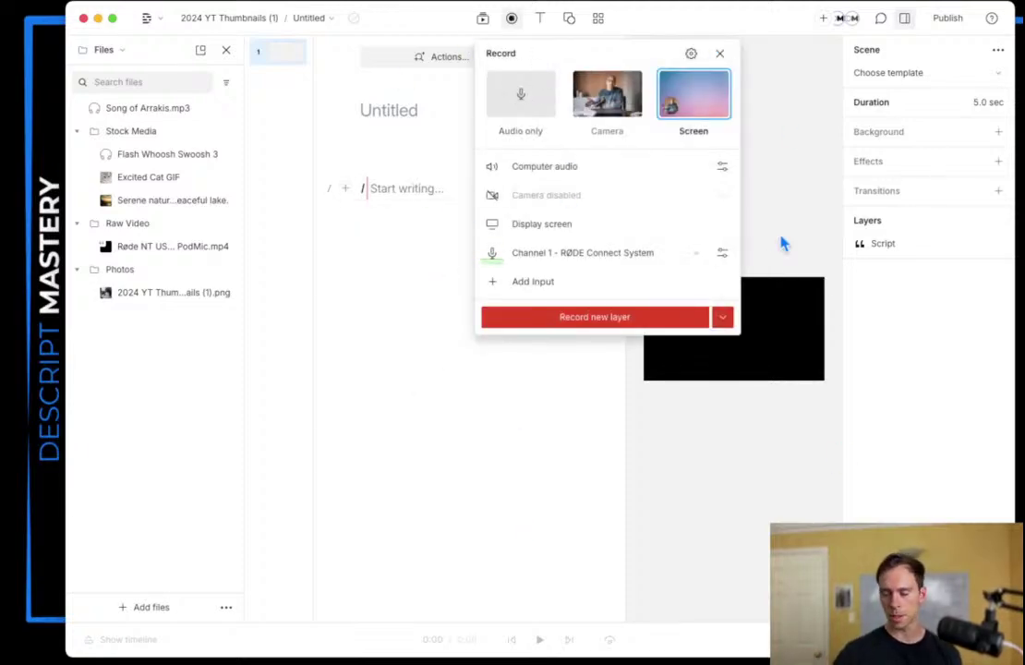
left_click(719, 53)
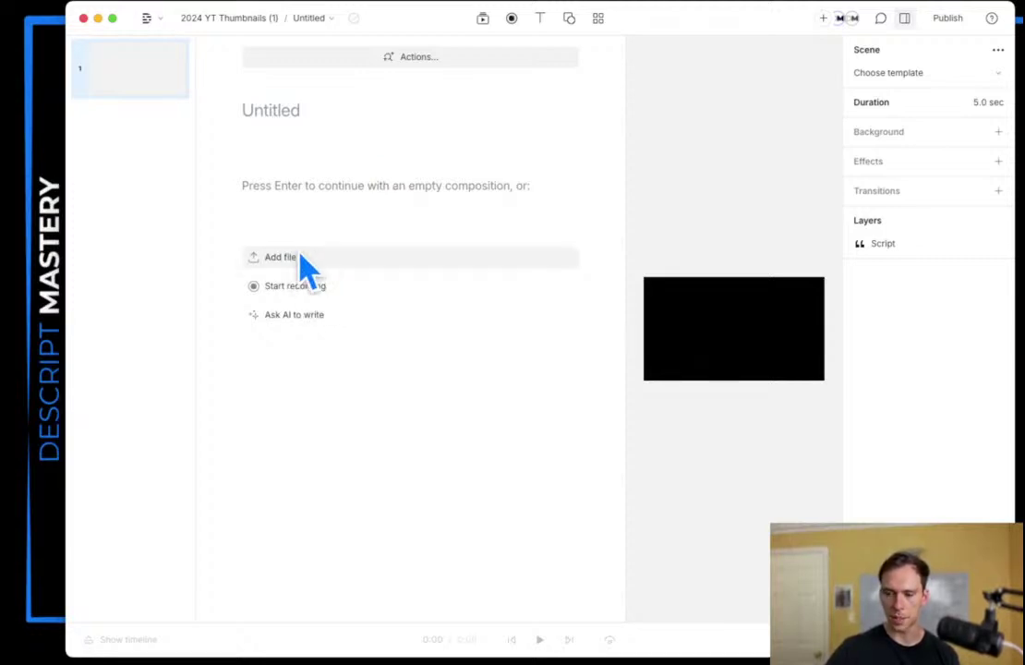
Step: Open the add-file chooser, cancel it without importing, and continue with an empty composition script
left_click(354, 255)
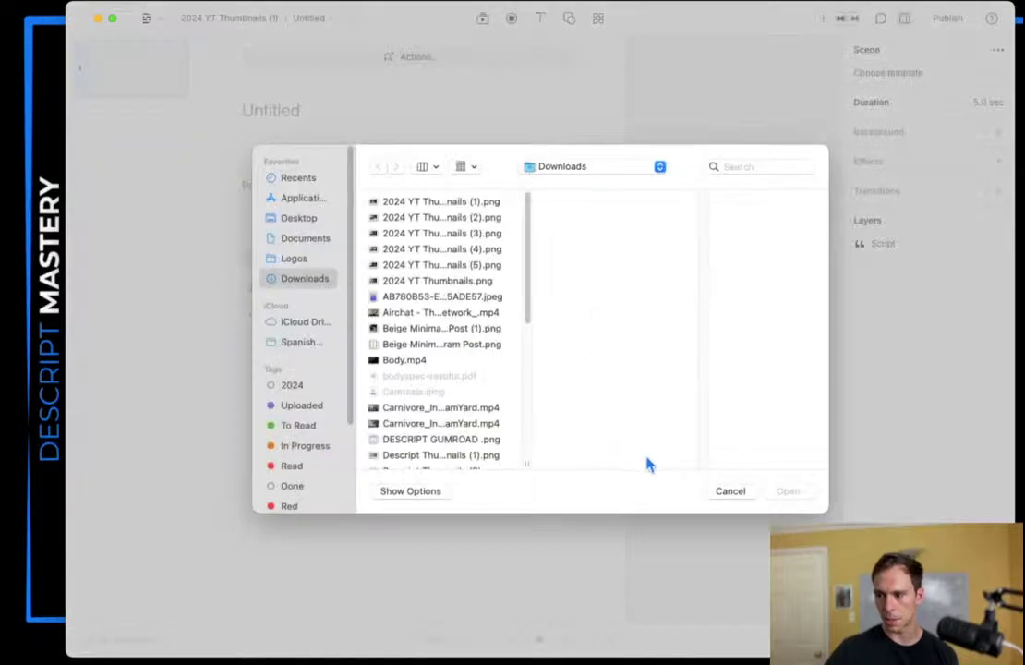
left_click(729, 491)
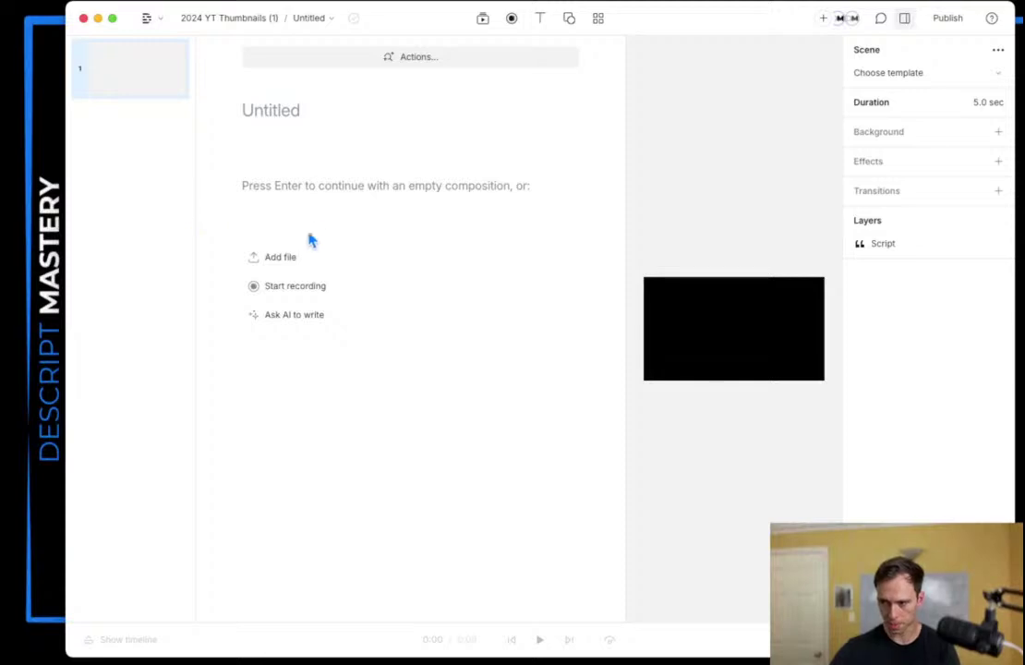
left_click(401, 187)
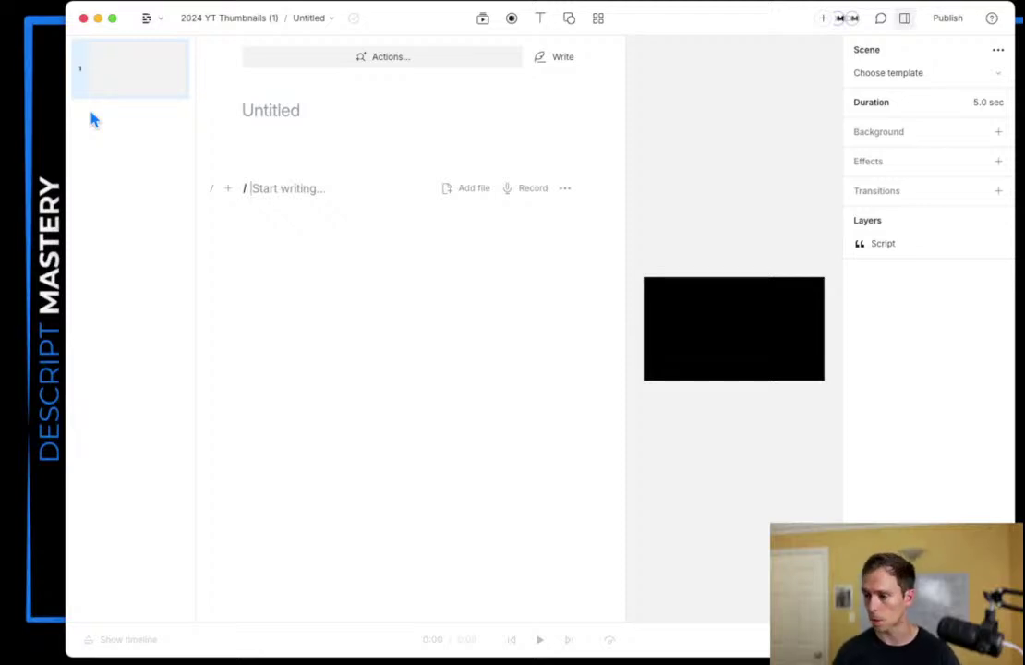
Step: Compare the recorder's Audio only, Camera and Screen modes for the empty script, and close it without recording
left_click(515, 197)
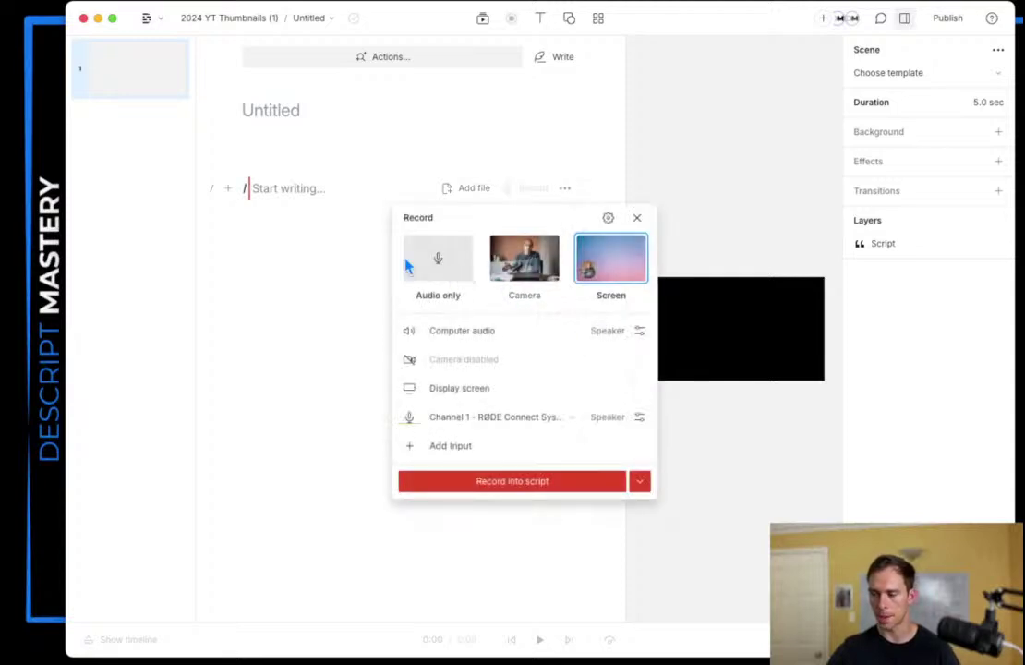
left_click(410, 266)
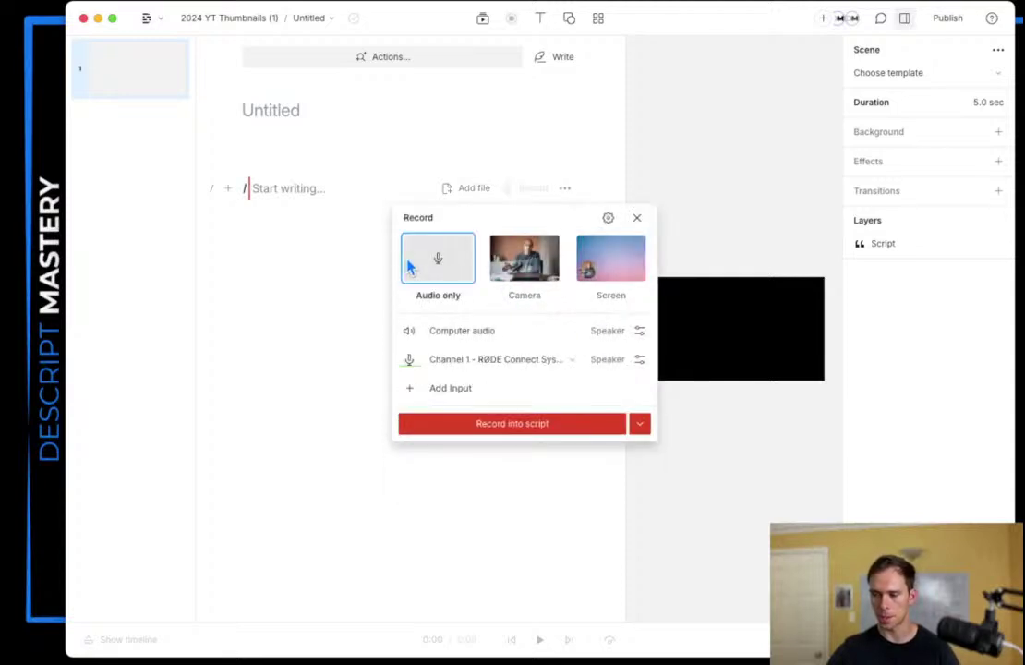
left_click(539, 291)
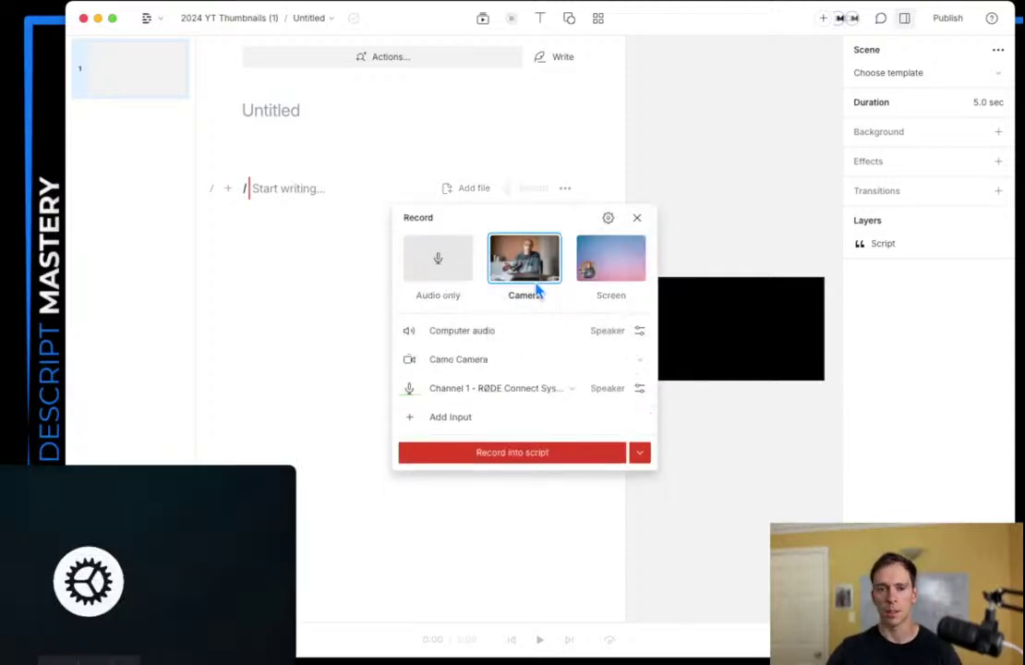
left_click(595, 267)
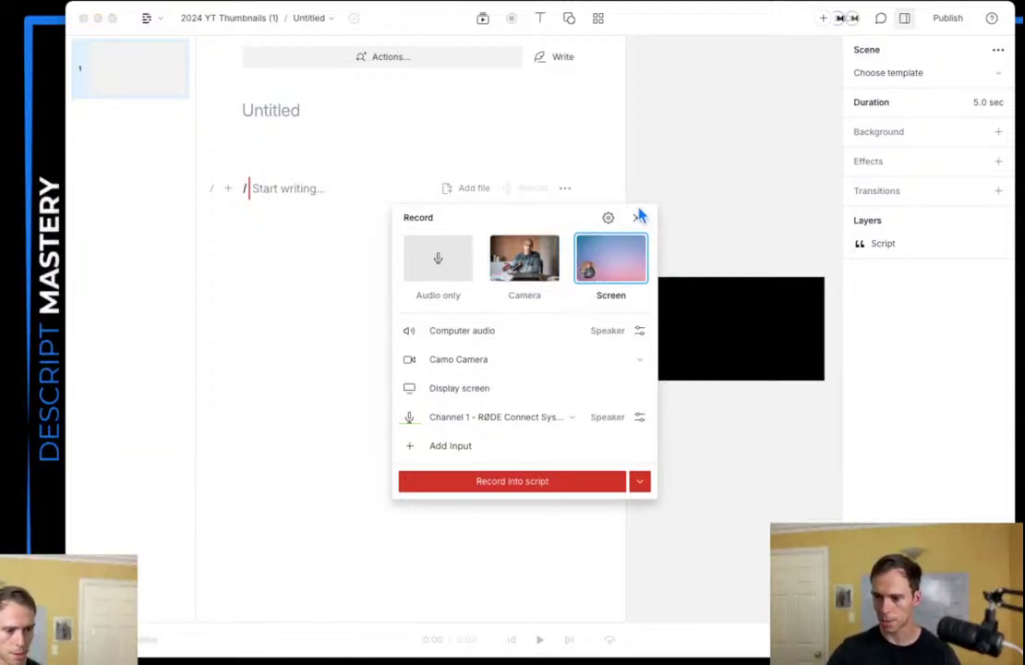
left_click(571, 228)
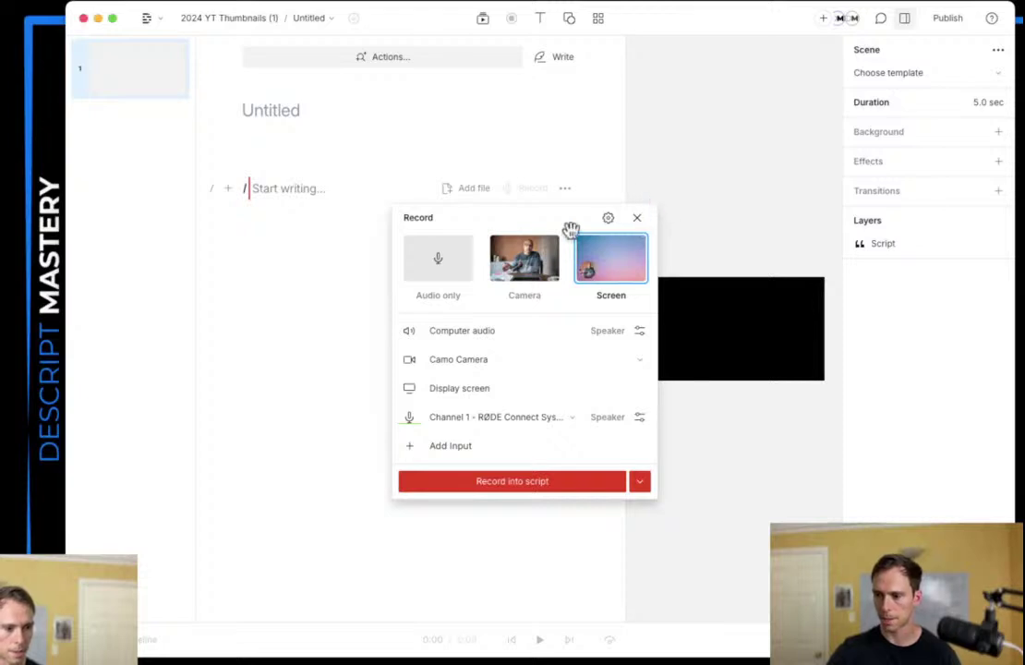
left_click(638, 218)
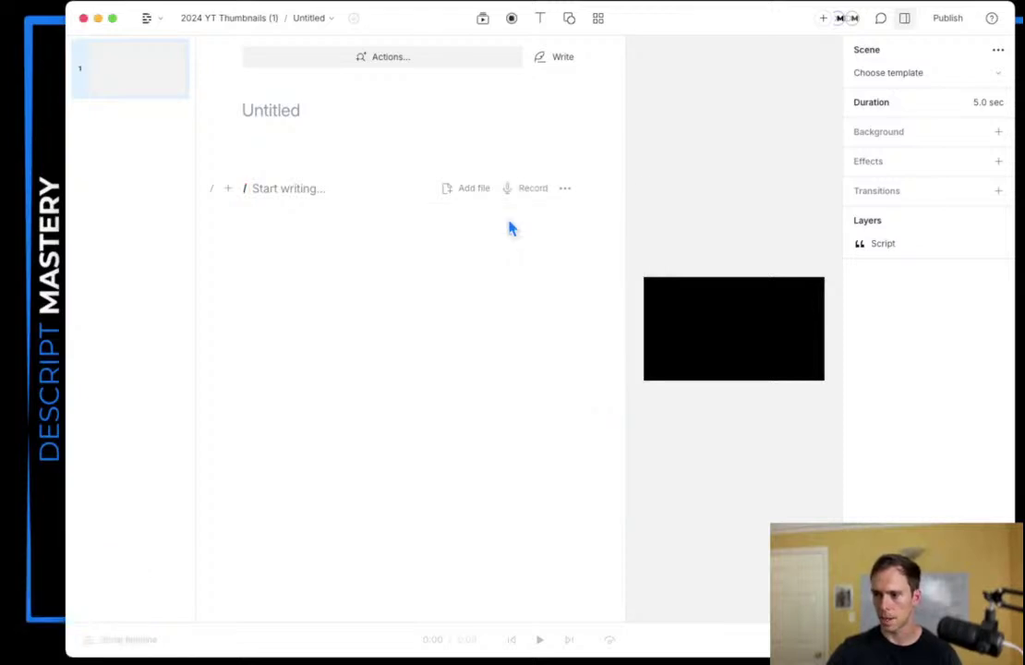
Step: Review the script line's extra insert options, such as scene and speaker label, and the full list of new layer types
left_click(566, 188)
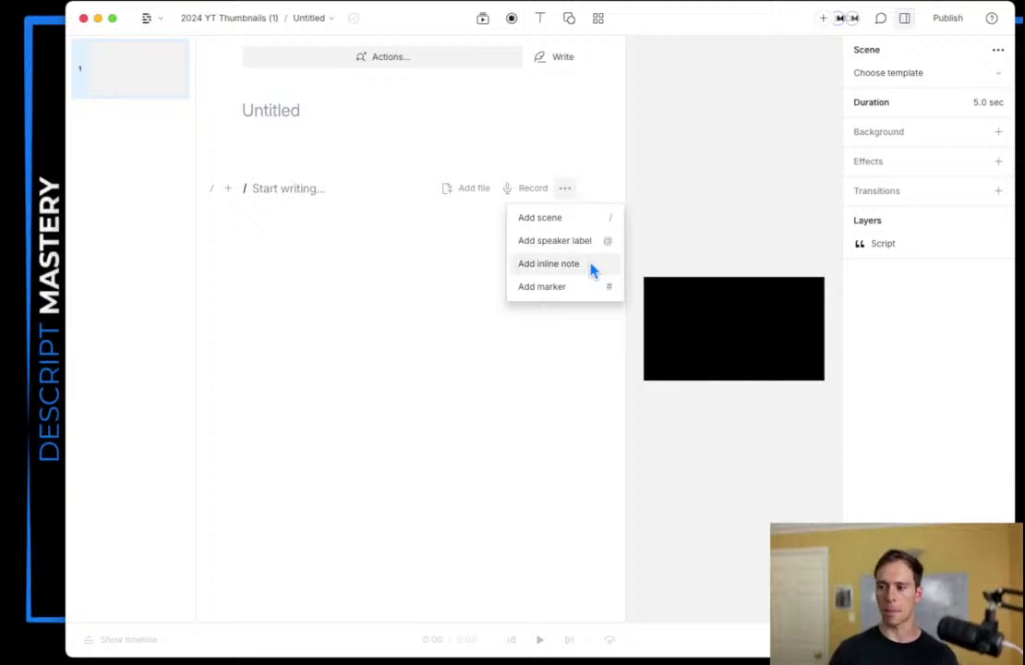
left_click(230, 191)
scroll(339, 396, "down", 3)
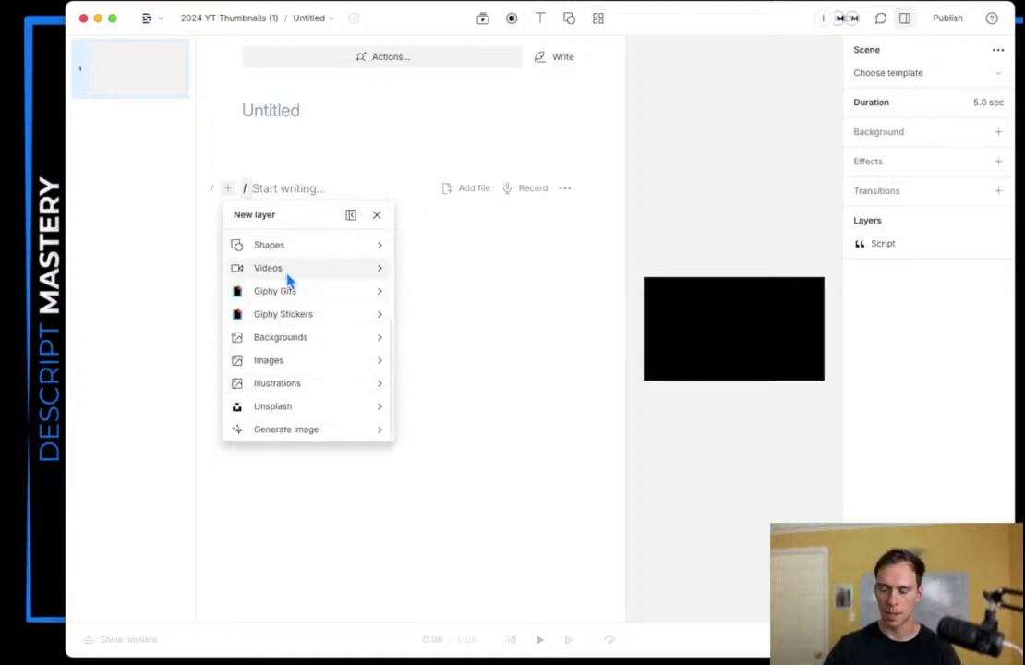
scroll(292, 289, "up", 3)
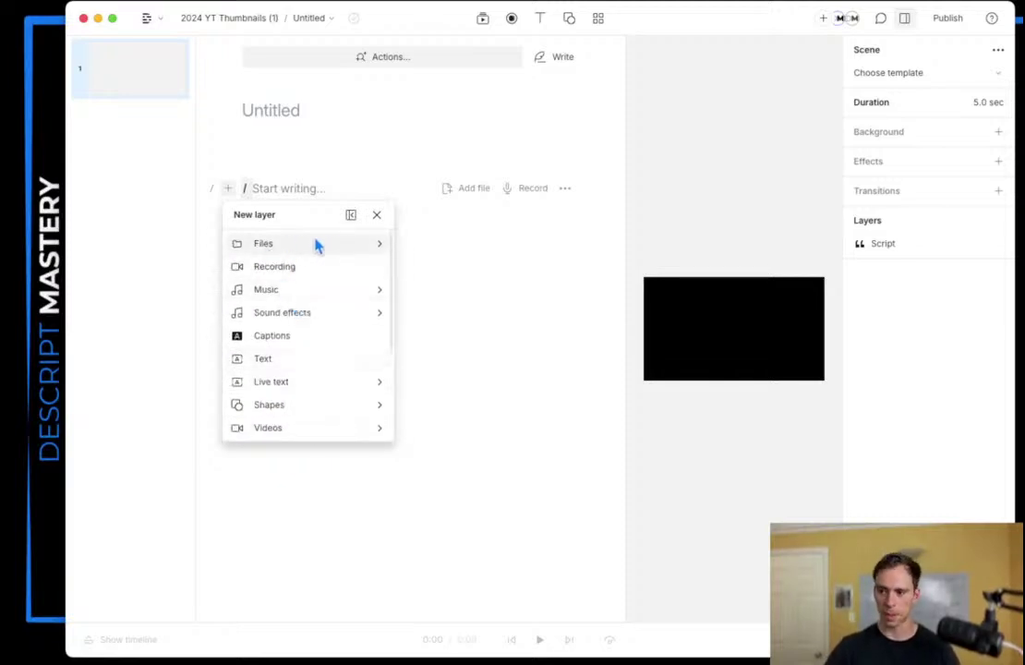
Step: Preview the stock music track "Little Pastry - Instrumental" and look through the stock sound effects without adding any
left_click(284, 297)
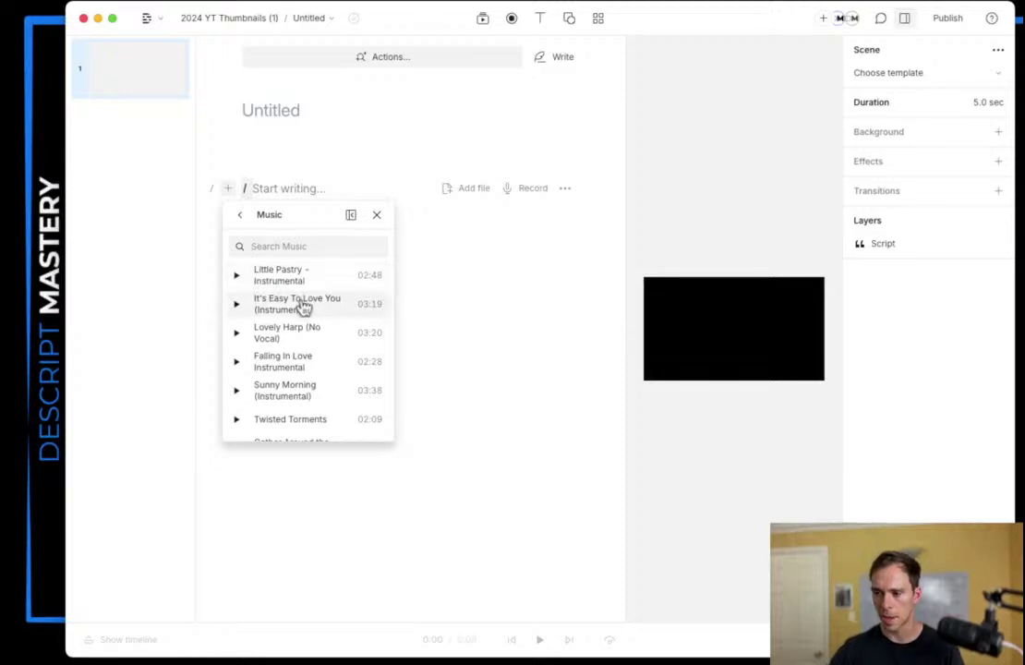
left_click(238, 277)
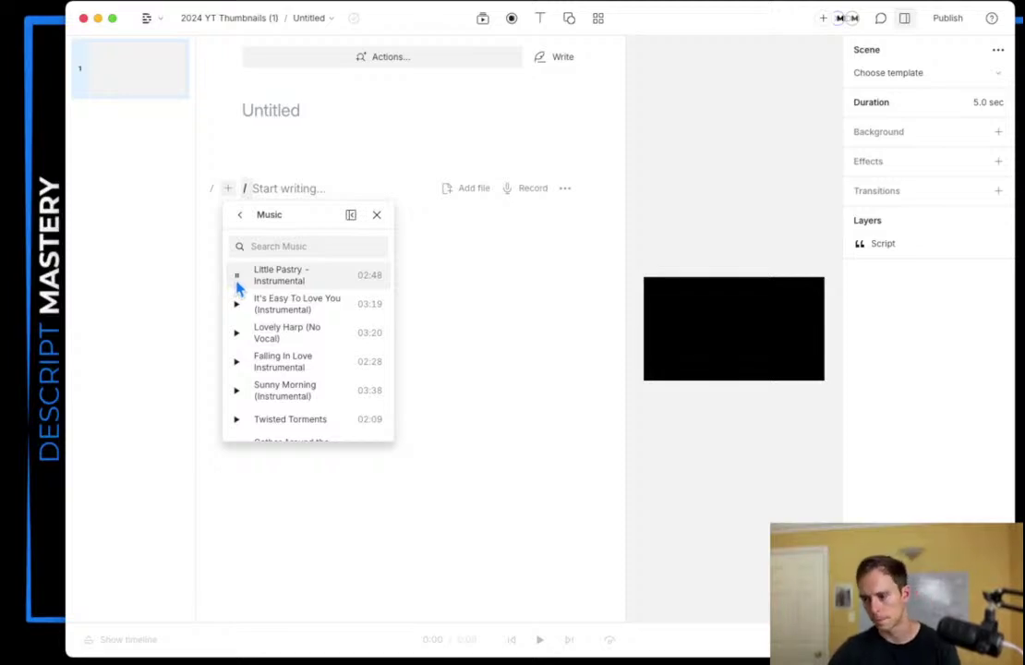
left_click(240, 215)
left_click(280, 312)
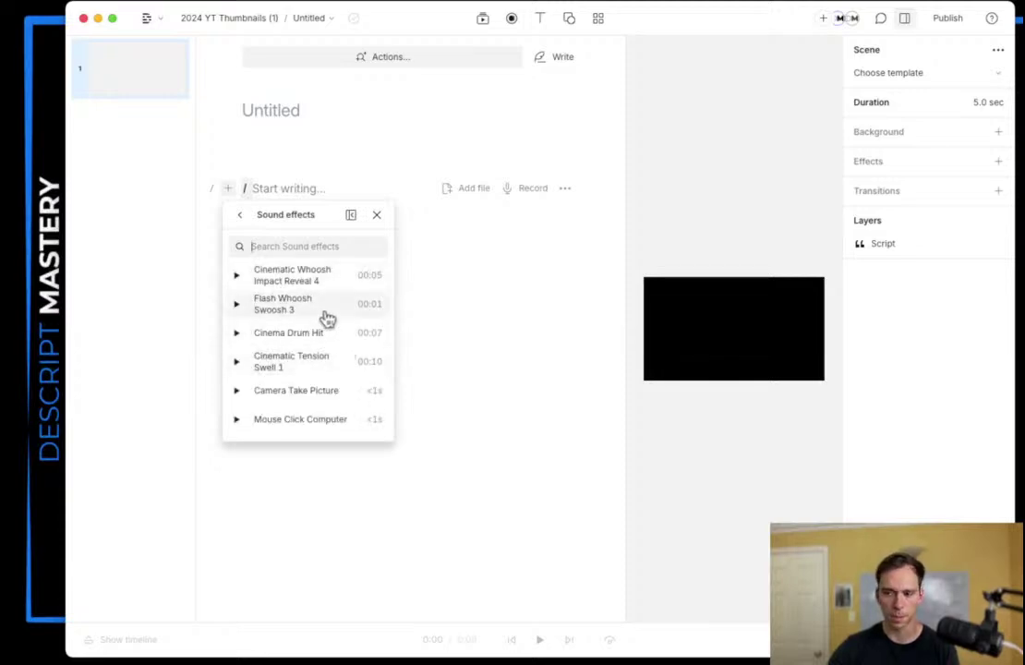
left_click(239, 216)
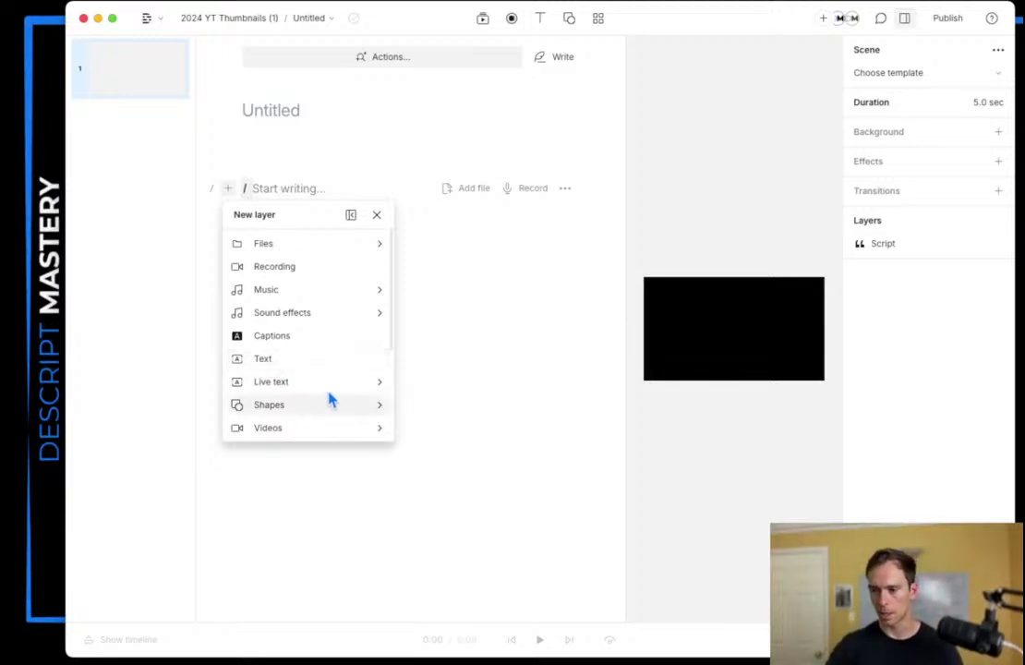
Step: Look at the shapes available as new layers and return to the layer types without adding one
scroll(350, 393, "down", 2)
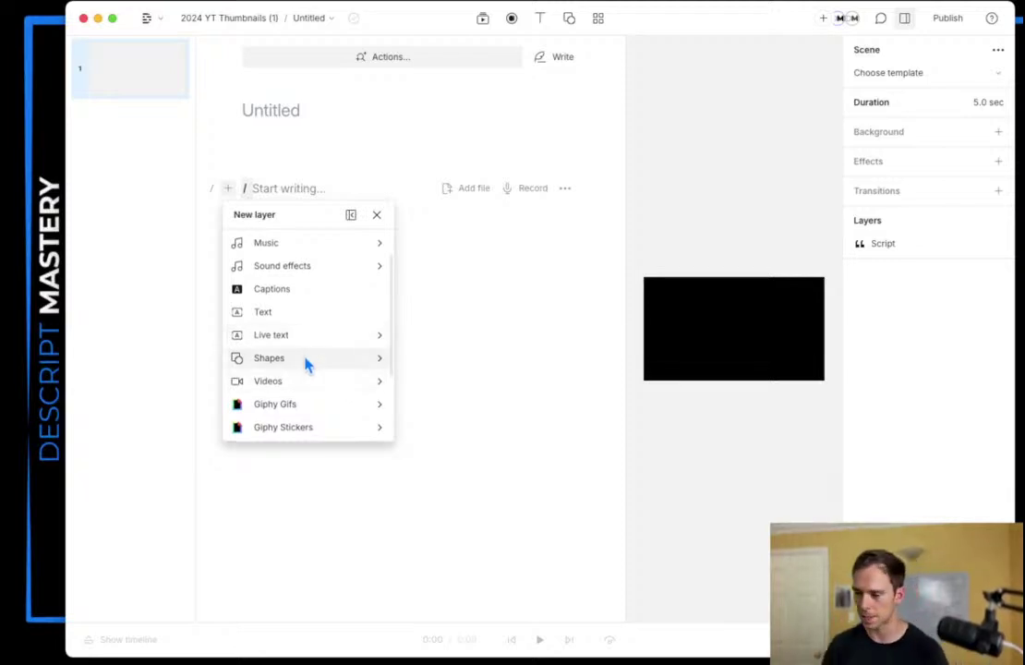
left_click(308, 365)
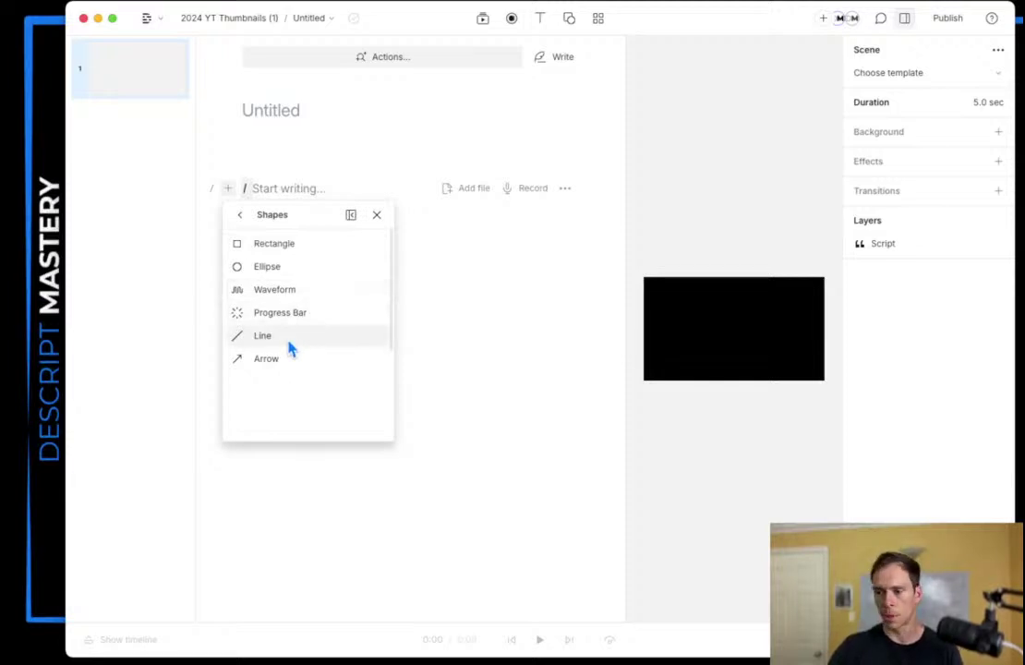
left_click(241, 215)
Step: Browse the stock videos available for a new layer and return to the layer types without inserting one
scroll(336, 395, "down", 2)
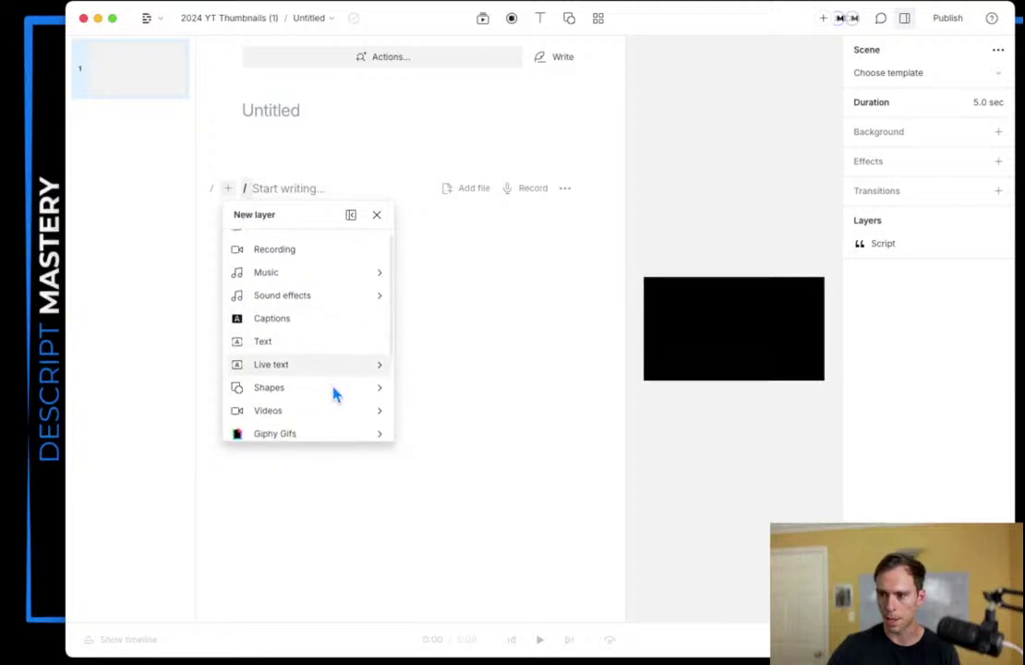
left_click(298, 400)
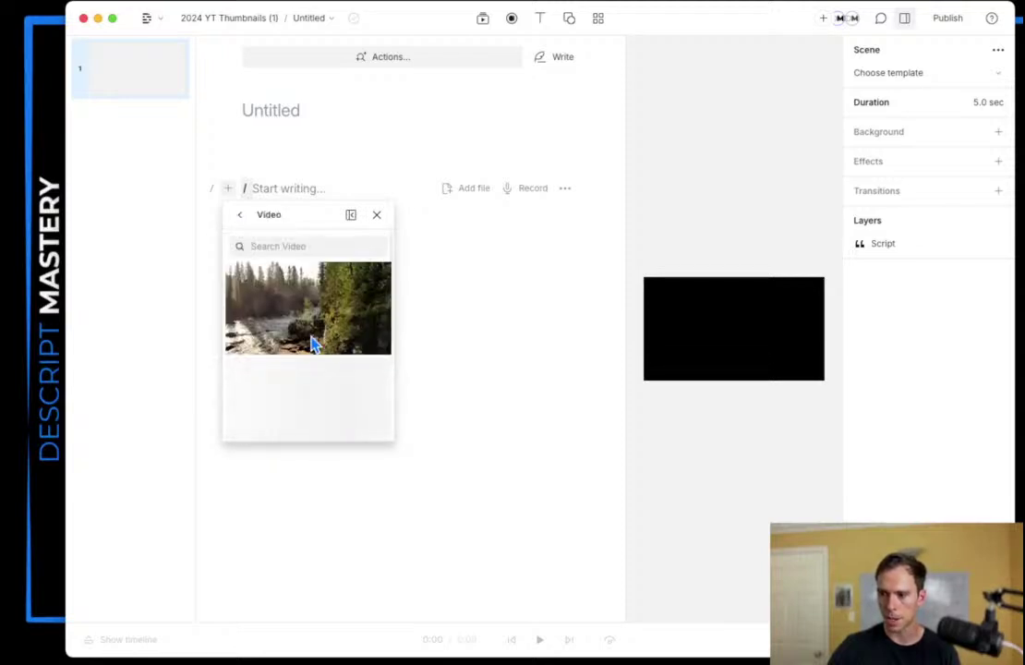
scroll(300, 335, "up", 1)
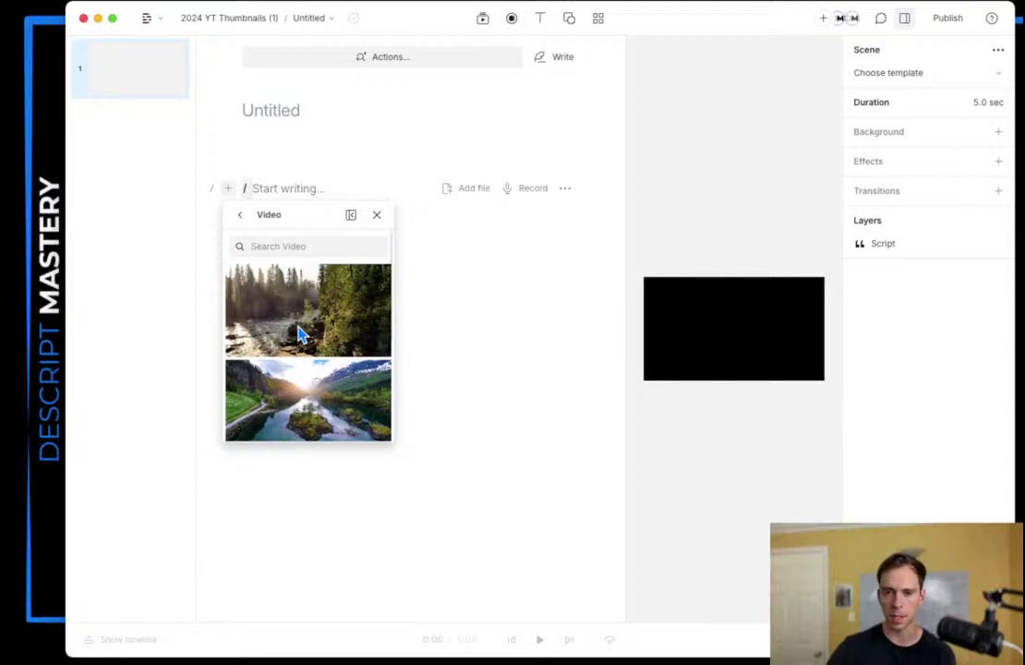
scroll(300, 336, "down", 3)
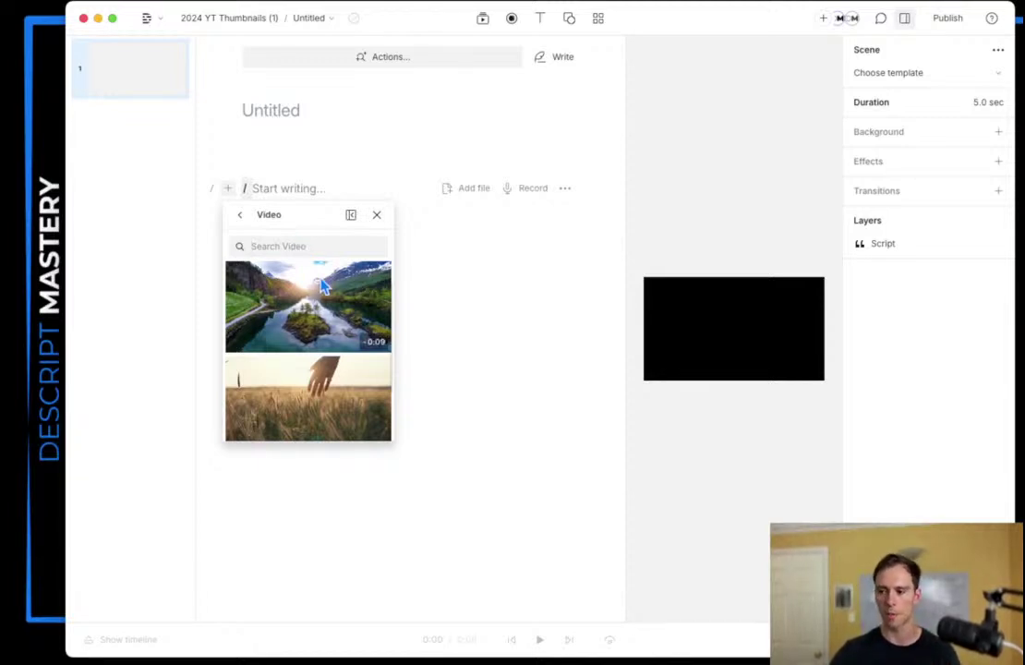
scroll(287, 388, "down", 2)
scroll(281, 400, "up", 3)
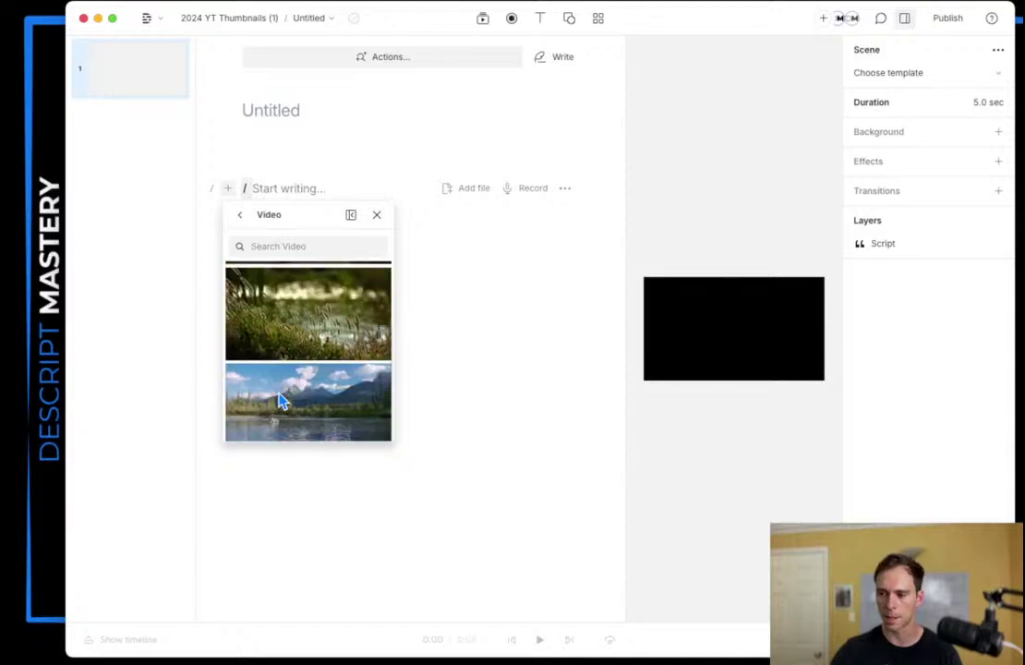
left_click(242, 216)
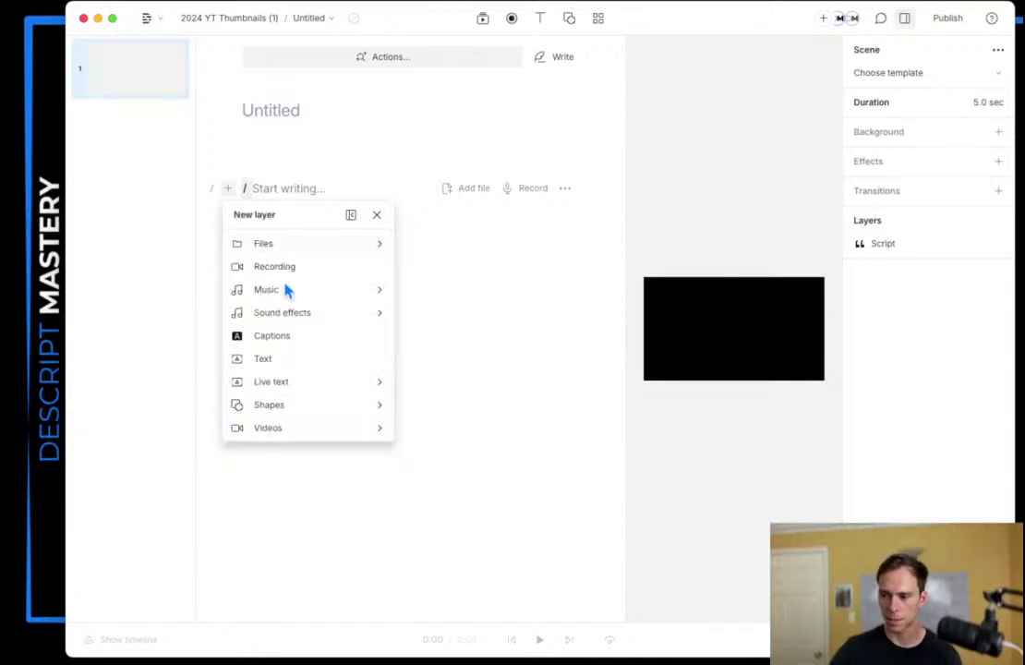
Step: Browse the Giphy GIFs available for a new layer and return to the layer types without inserting one
scroll(294, 430, "down", 3)
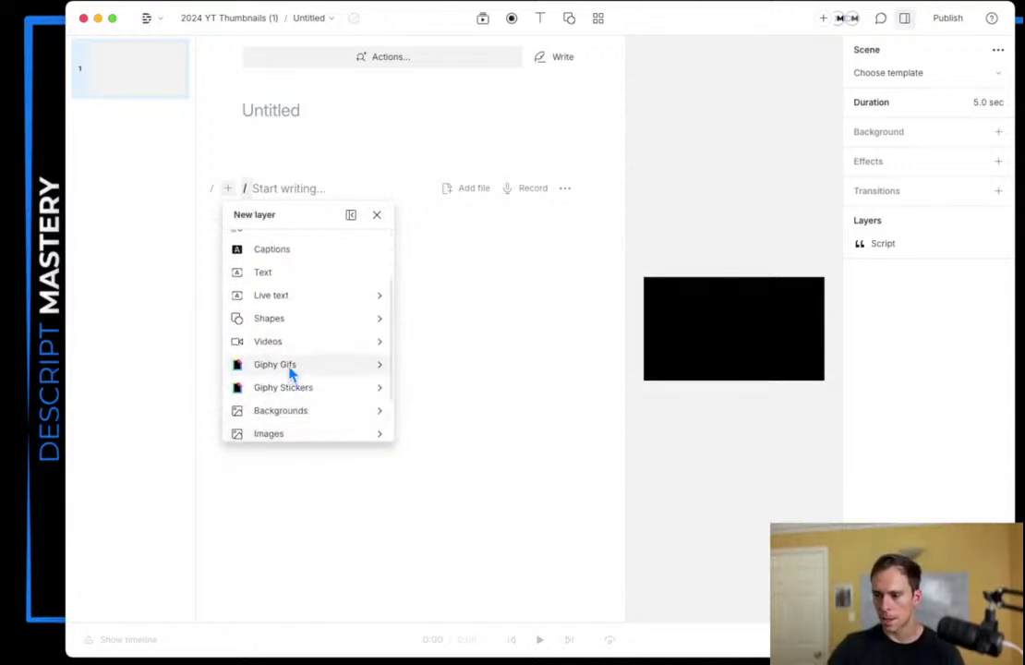
left_click(291, 367)
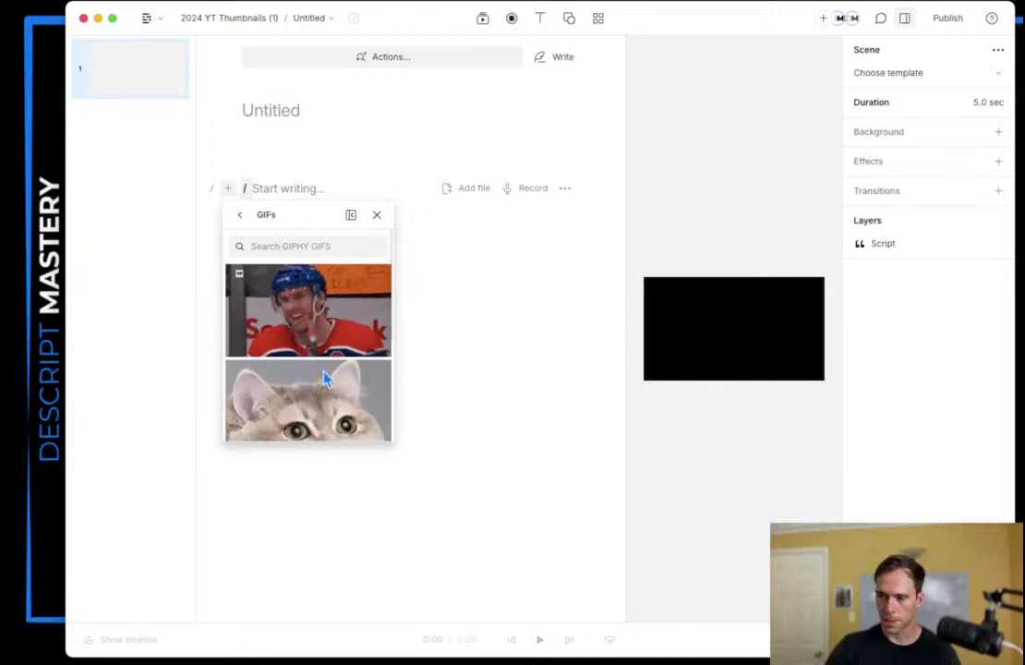
scroll(326, 378, "down", 5)
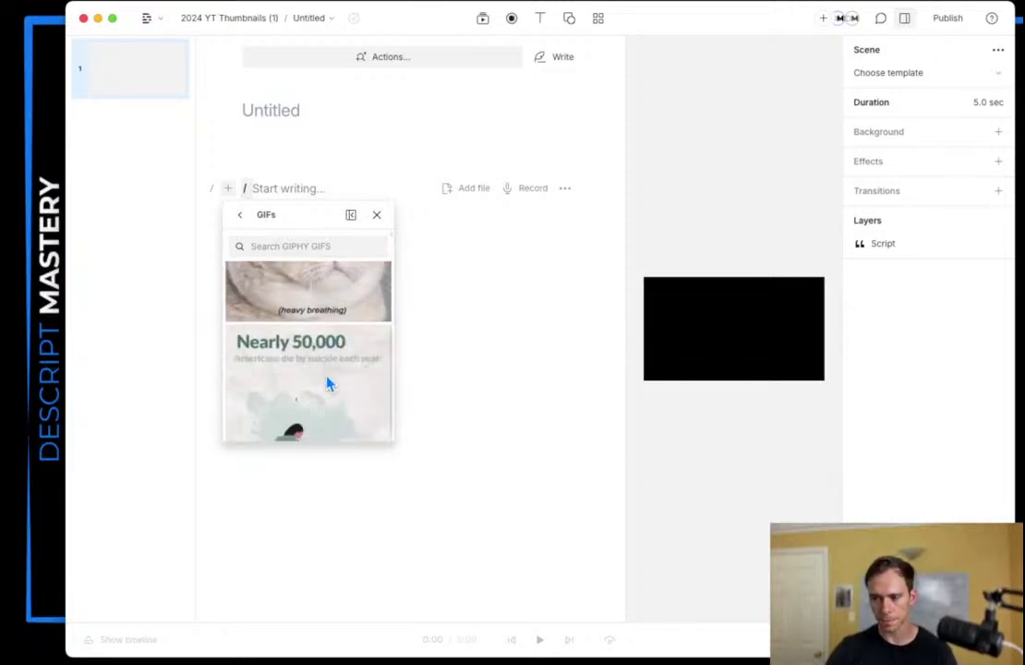
scroll(325, 374, "down", 2)
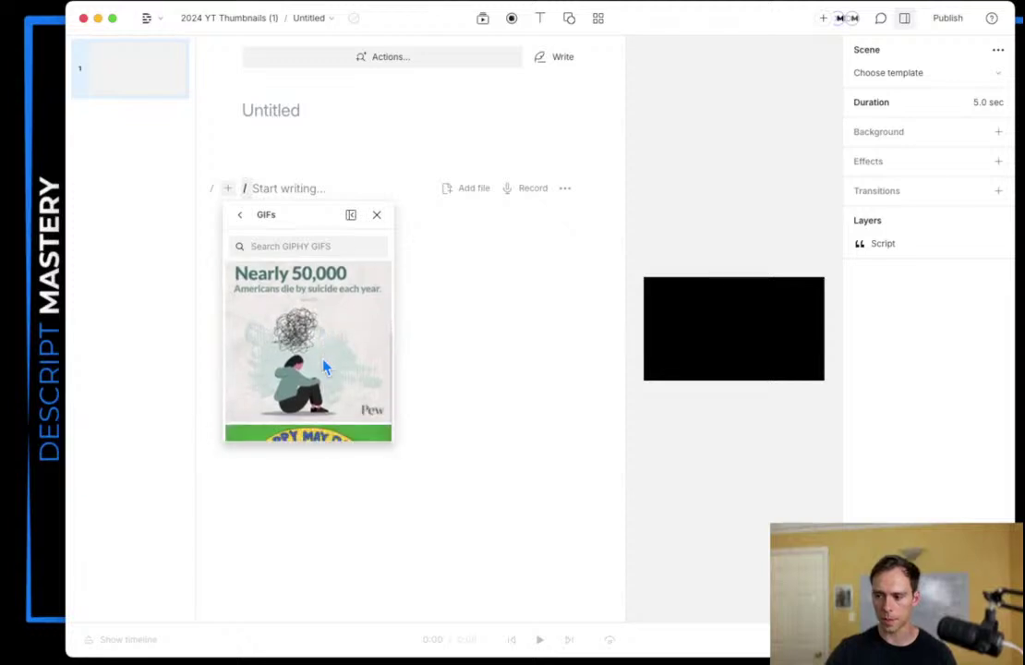
scroll(325, 368, "down", 4)
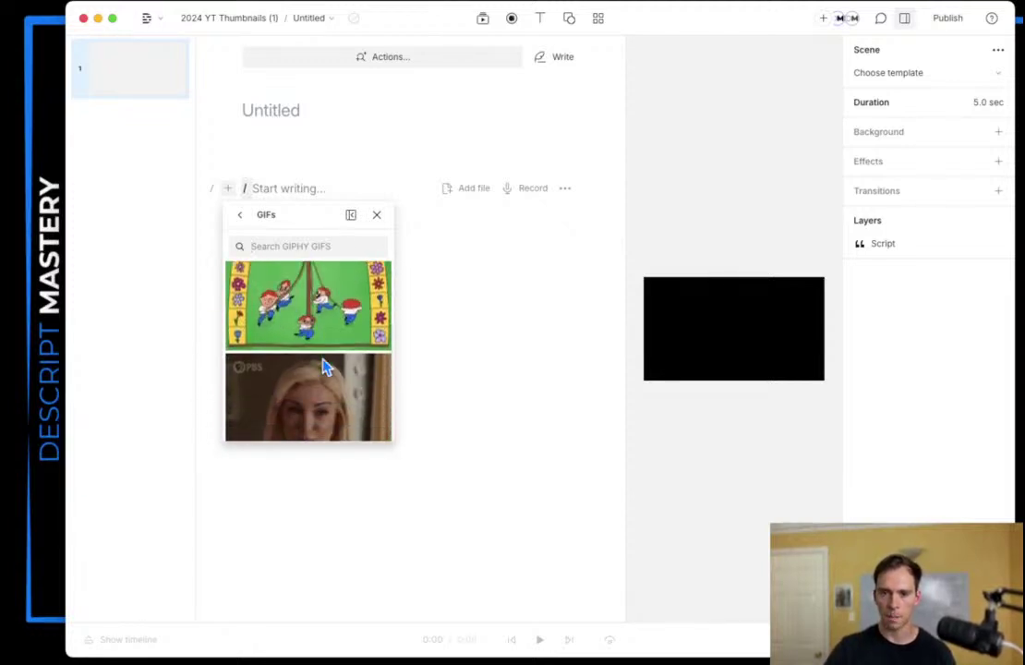
scroll(325, 370, "down", 5)
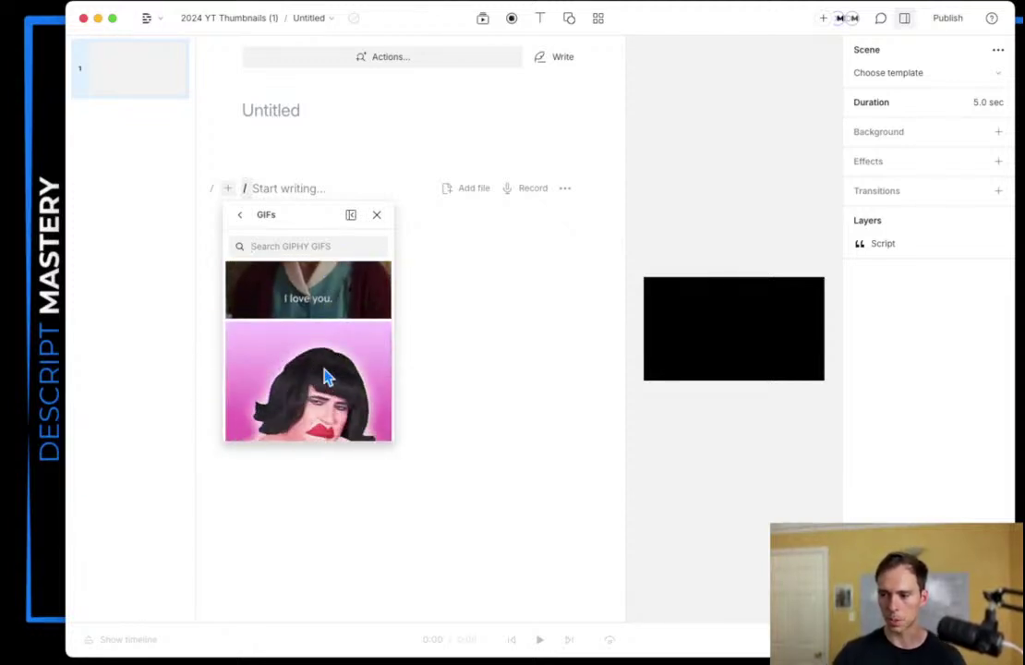
scroll(325, 374, "down", 2)
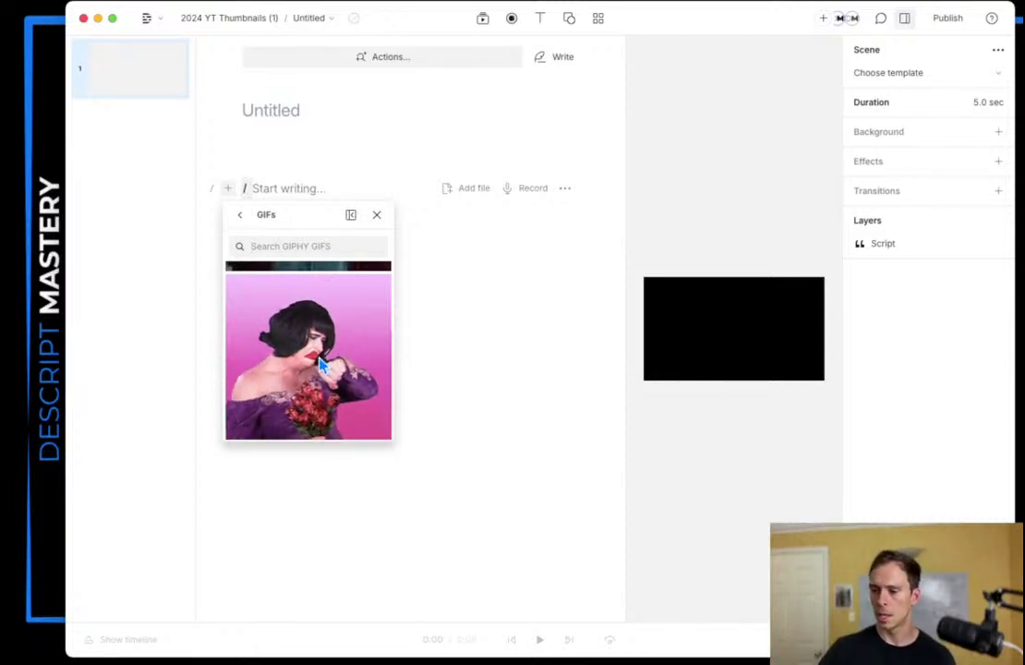
left_click(240, 215)
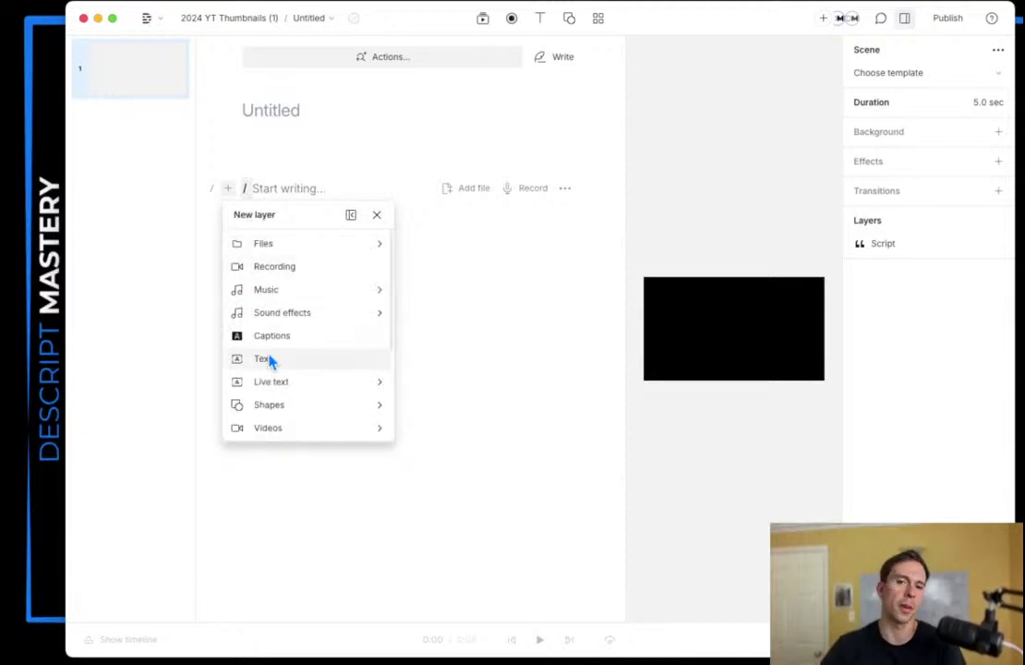
Step: Browse the Giphy stickers available for a new layer and return to the layer types without inserting one
scroll(312, 413, "down", 1)
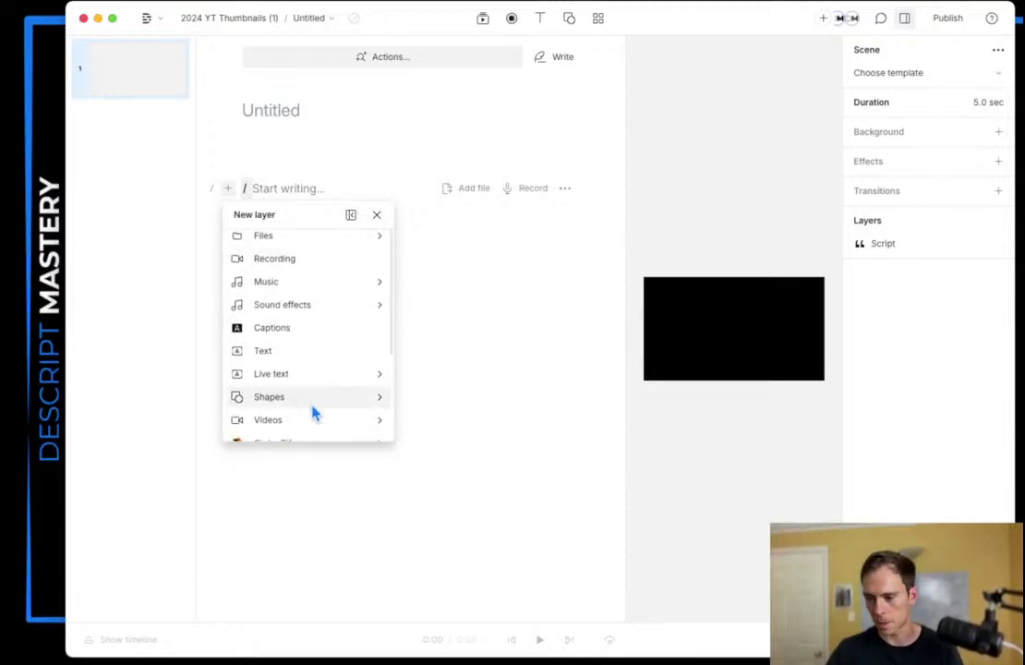
scroll(316, 412, "down", 4)
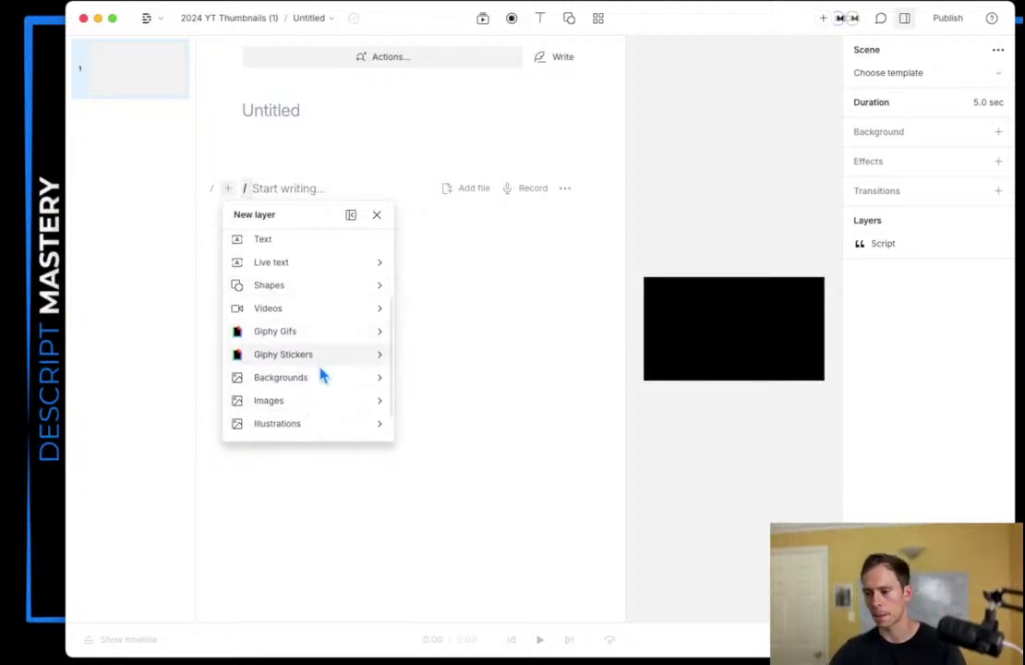
left_click(311, 359)
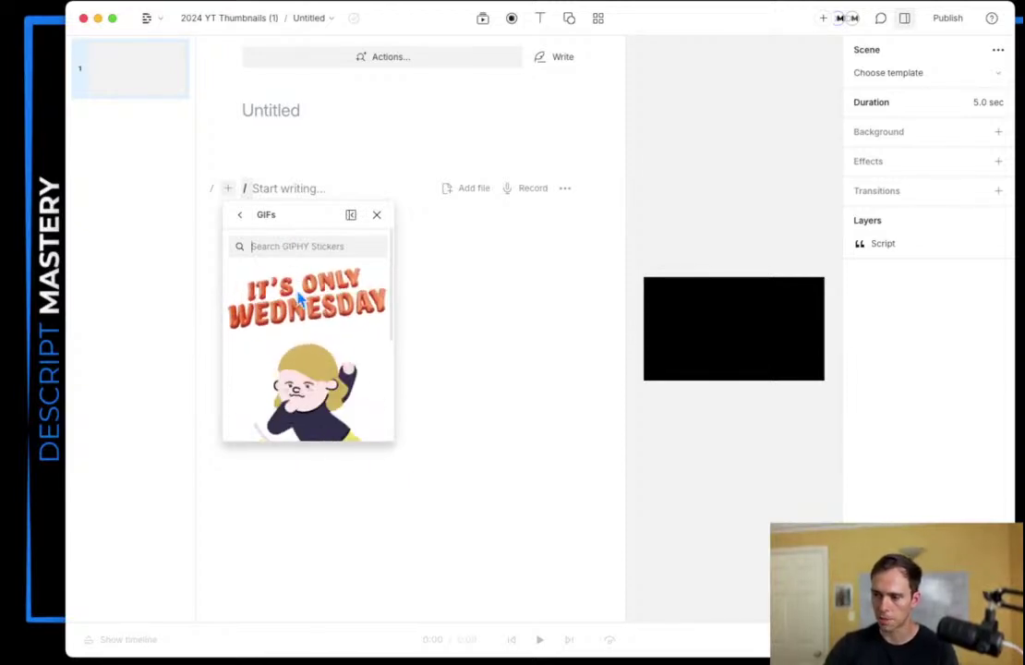
scroll(294, 388, "down", 3)
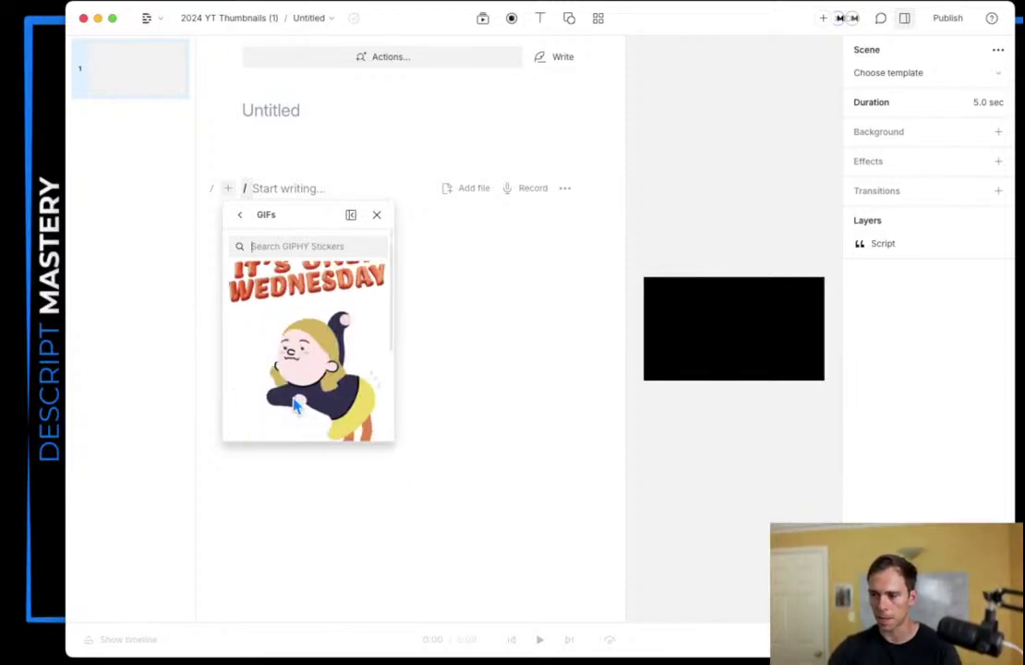
left_click(239, 214)
Step: Browse the stock backgrounds available for a new layer and return to the layer types without inserting one
scroll(318, 388, "down", 3)
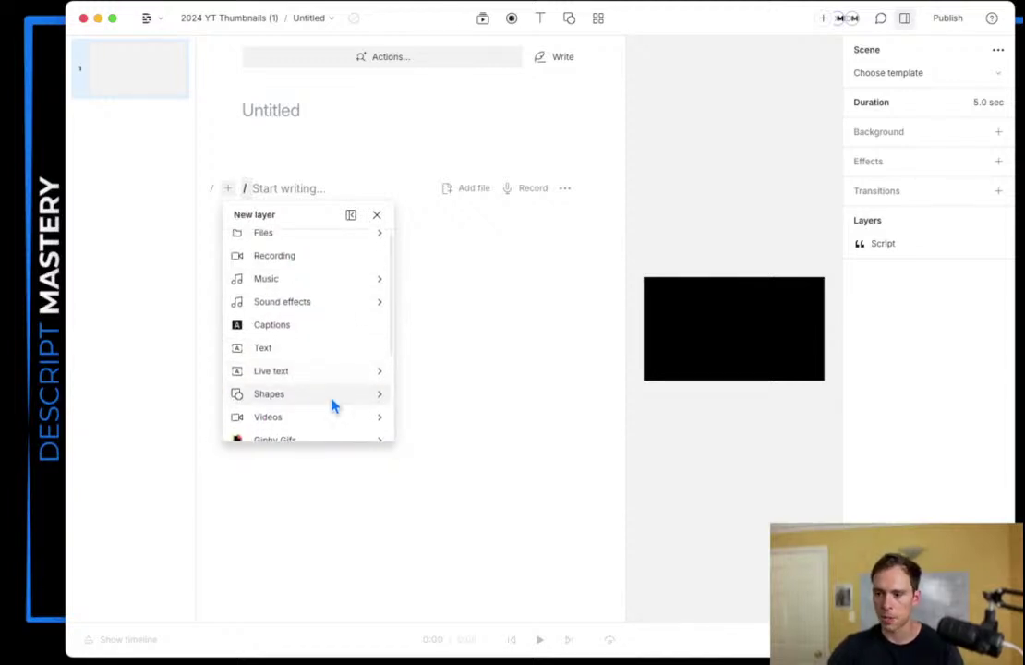
scroll(325, 400, "down", 2)
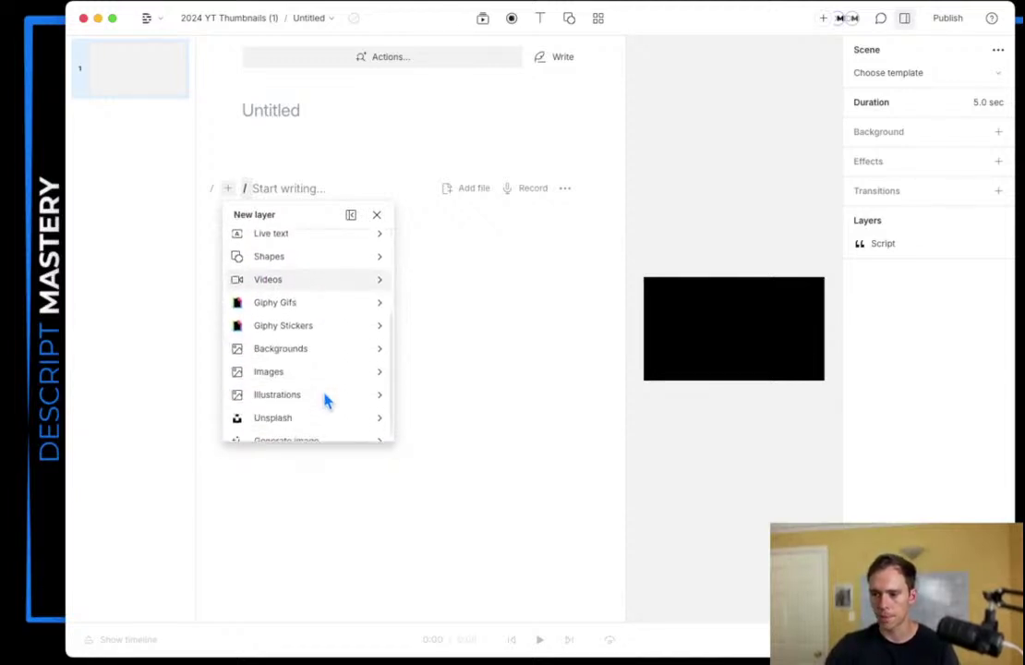
left_click(320, 352)
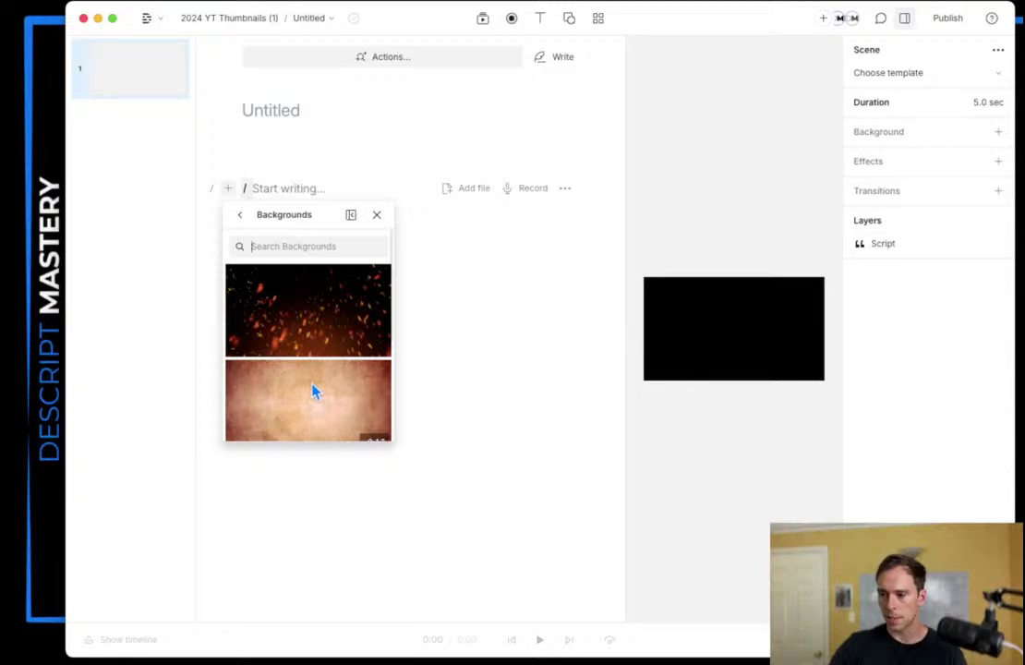
scroll(303, 364, "down", 1)
scroll(305, 374, "down", 1)
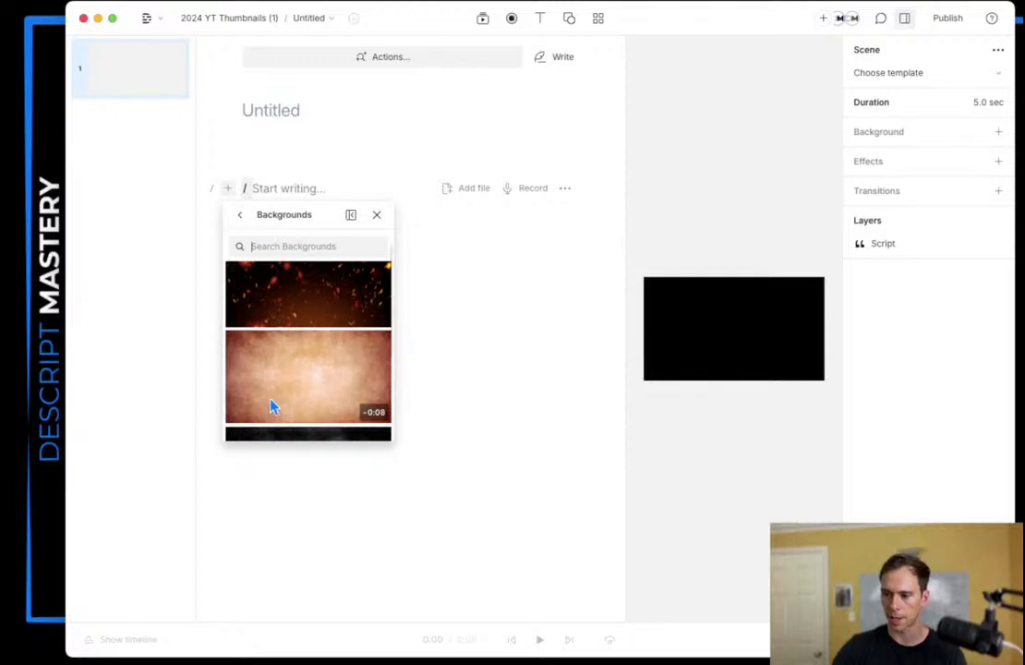
scroll(296, 427, "down", 3)
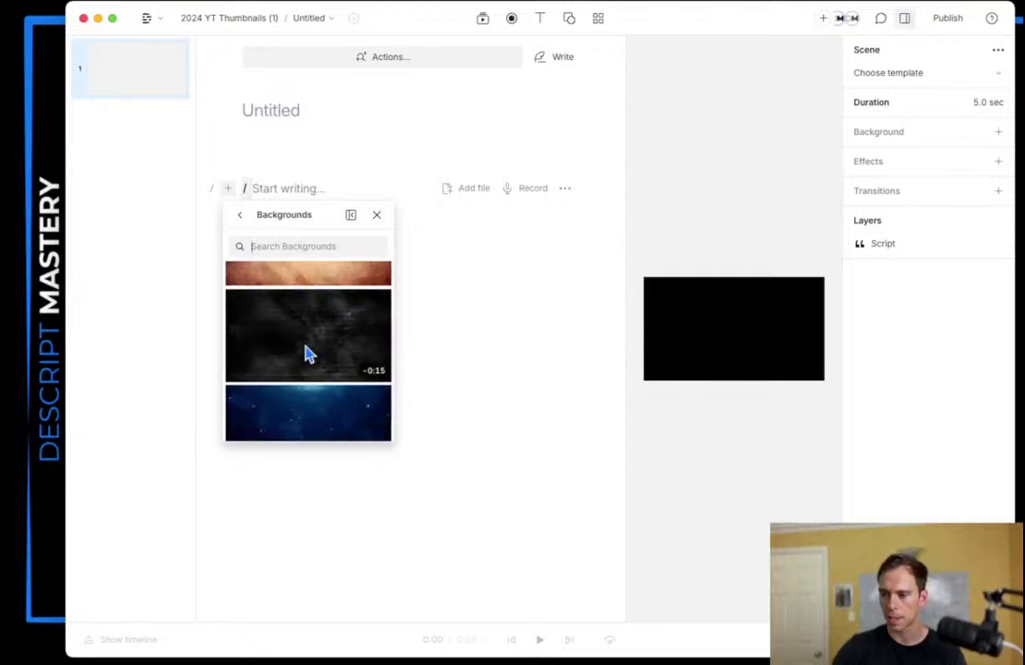
scroll(309, 355, "down", 1)
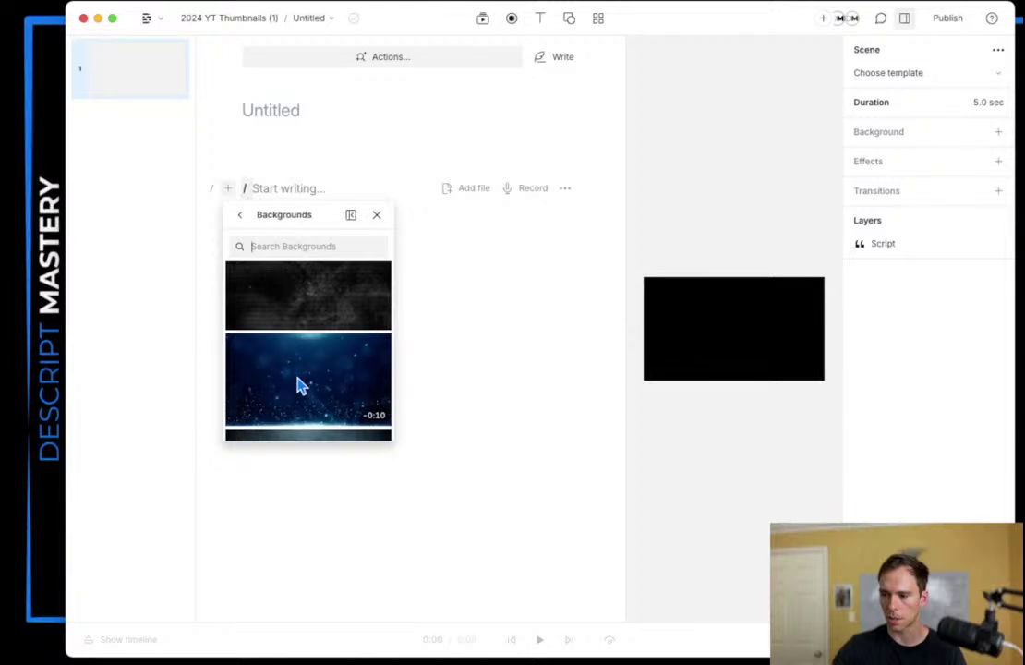
left_click(245, 218)
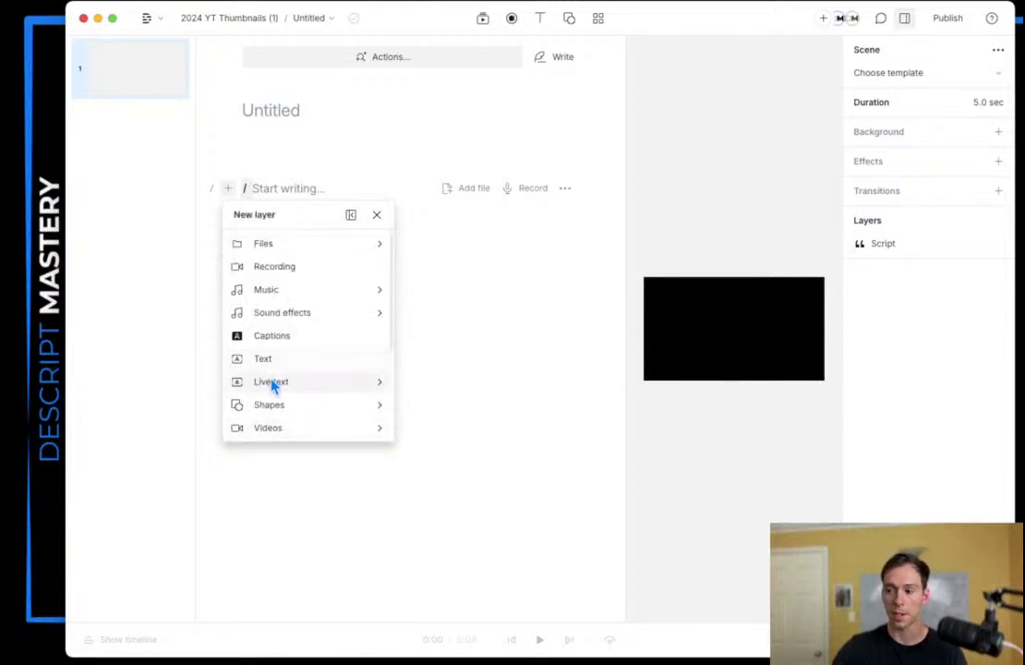
Step: Browse the stock photos available for a new image layer and return to the layer types without inserting one
scroll(319, 397, "down", 5)
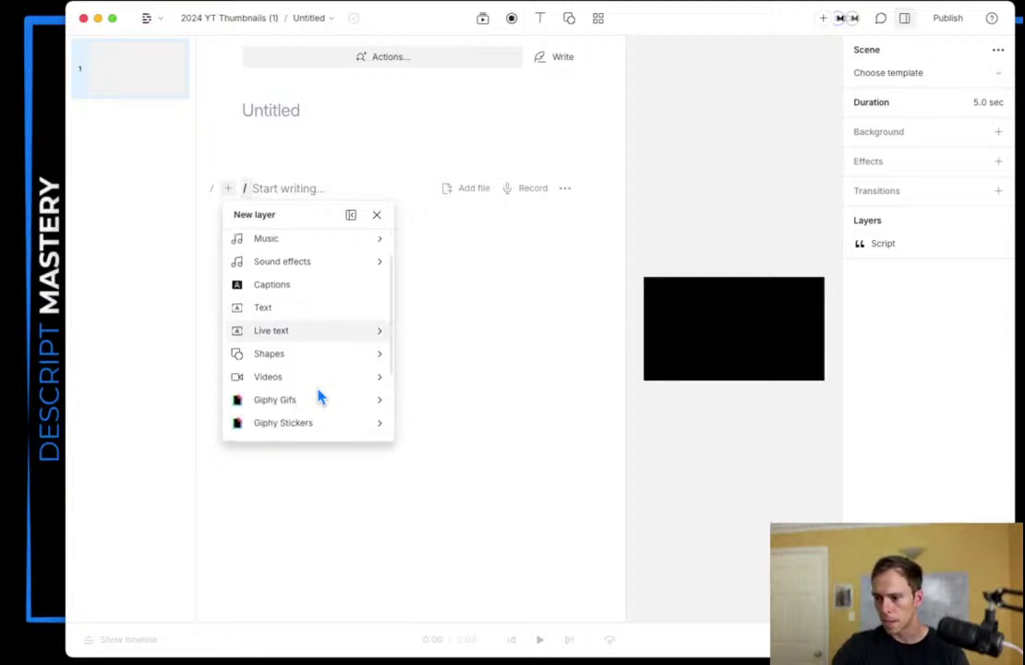
left_click(304, 390)
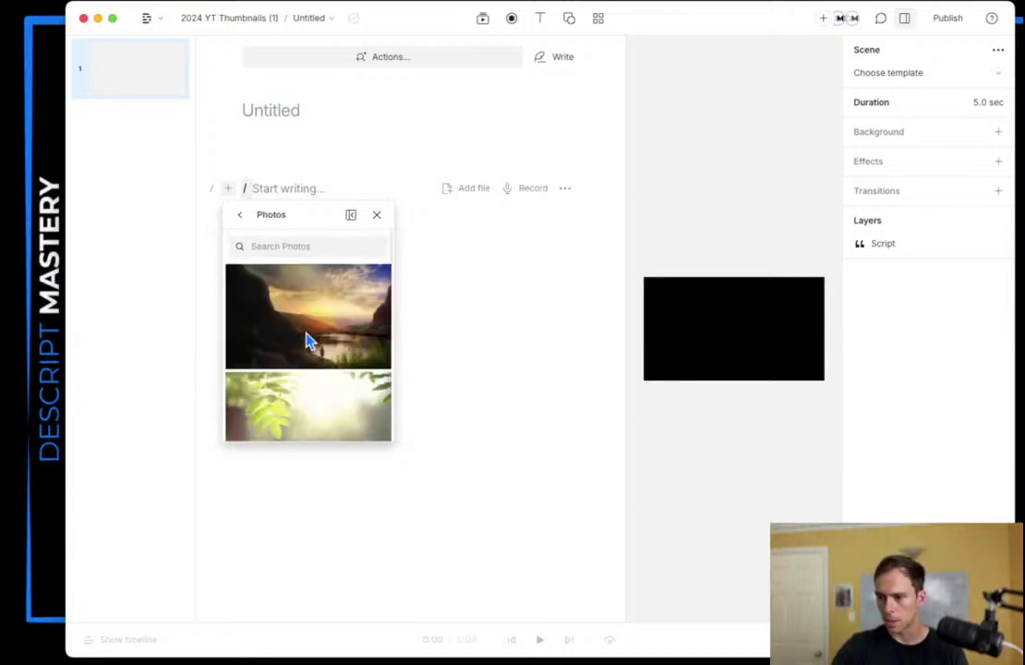
scroll(310, 343, "down", 5)
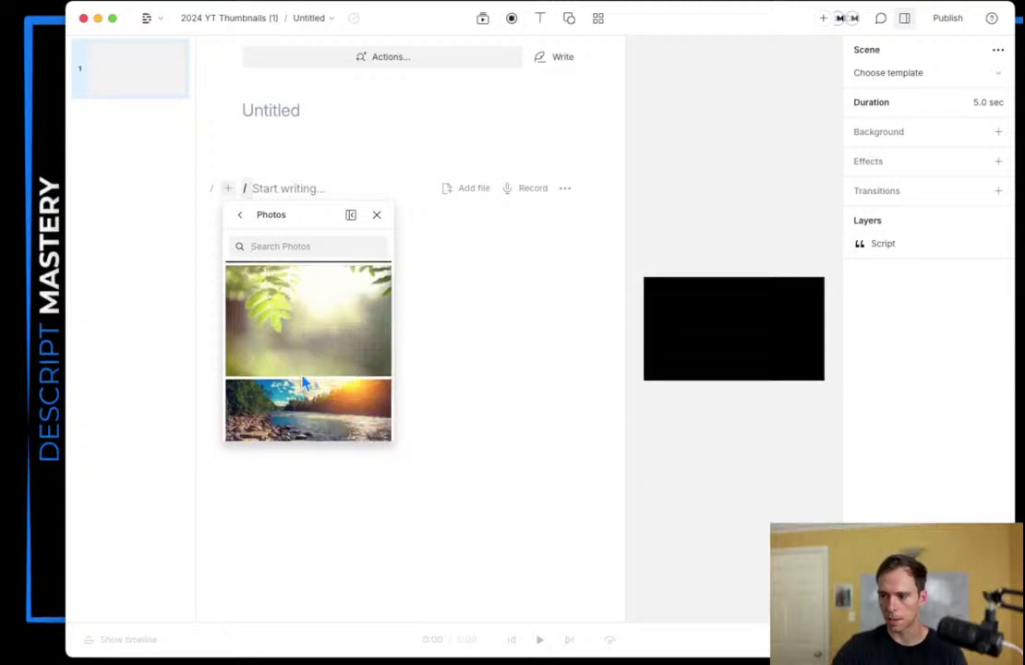
scroll(296, 383, "down", 3)
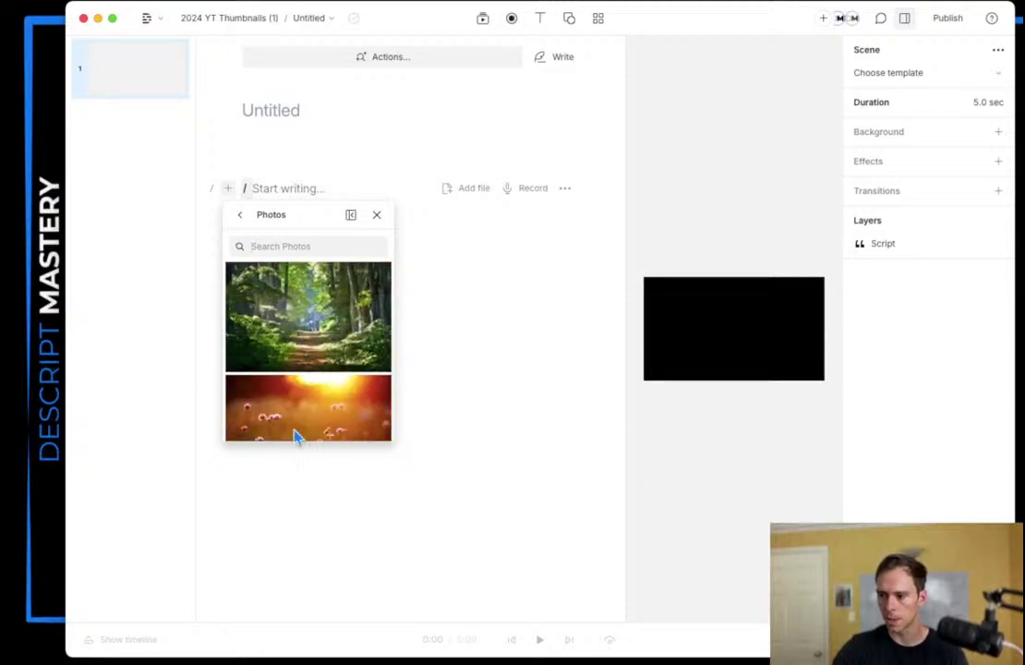
scroll(291, 406, "down", 3)
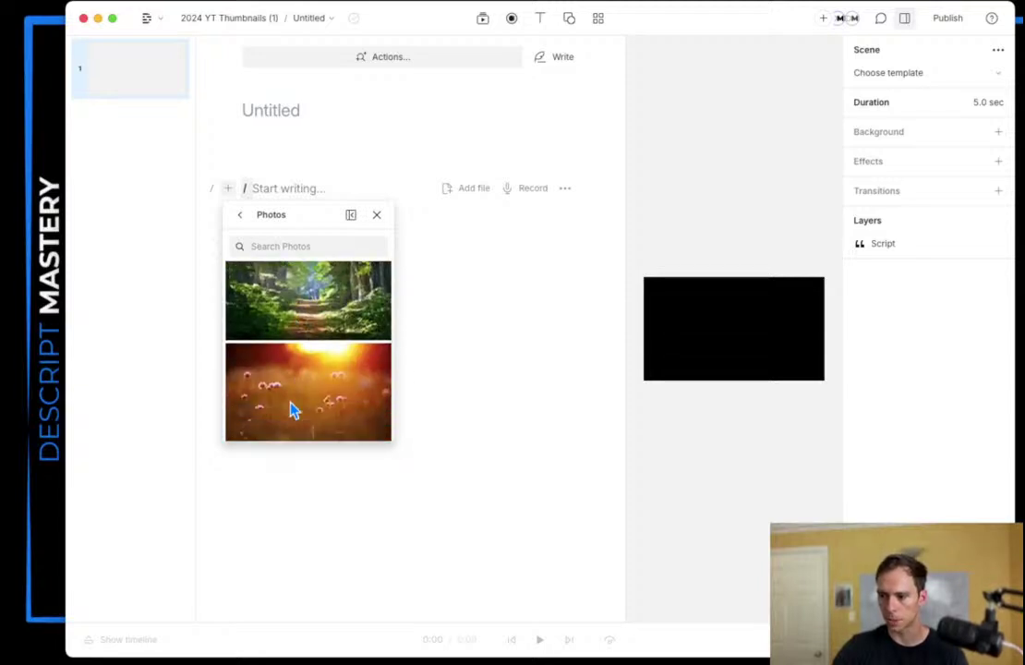
left_click(238, 216)
Step: Generate images from the prompt "hand drawn guy working at a standing desk" and insert the one of the man standing with a laptop
scroll(293, 388, "down", 3)
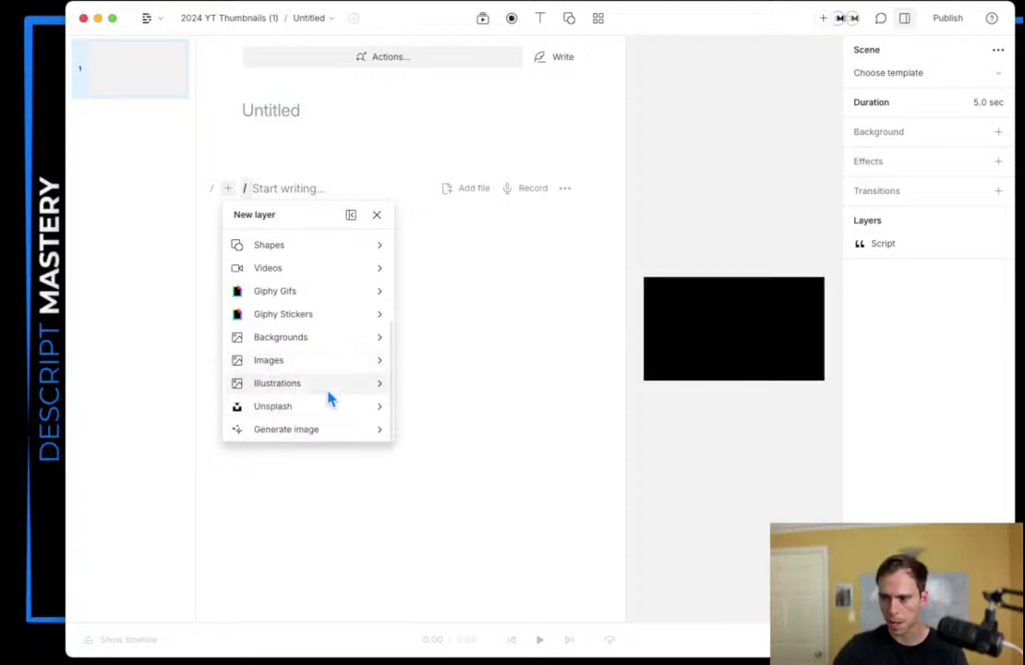
left_click(307, 434)
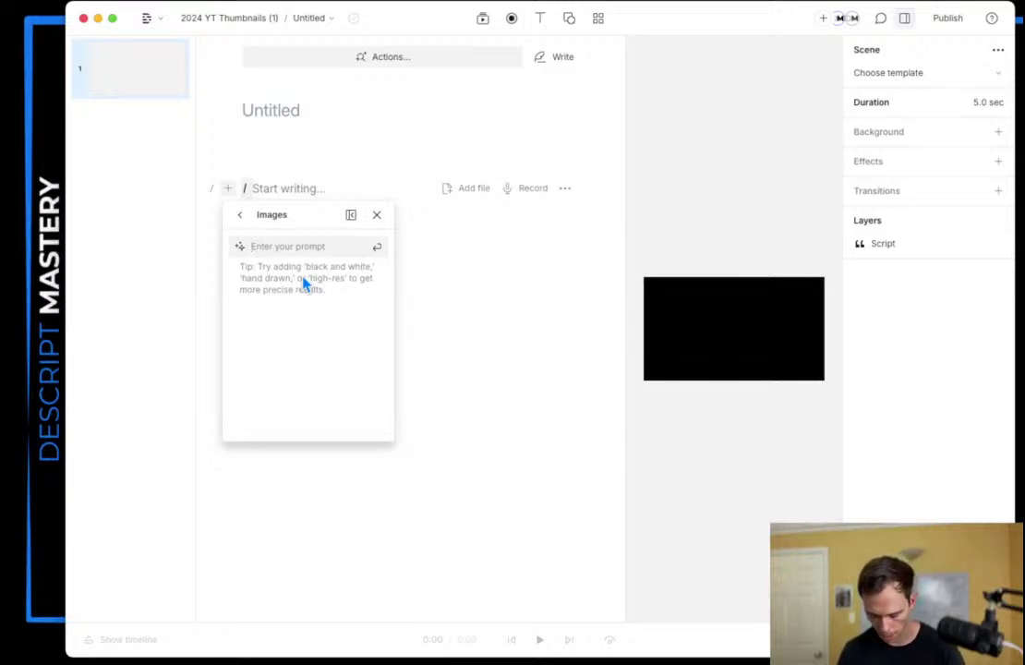
type("hand drawn")
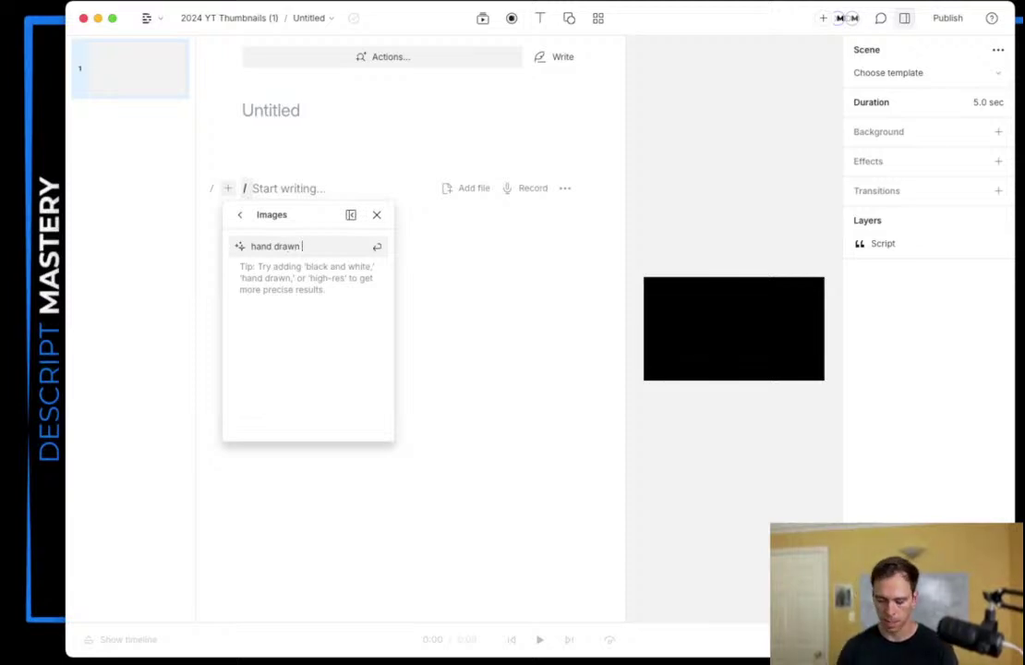
type(" guy working")
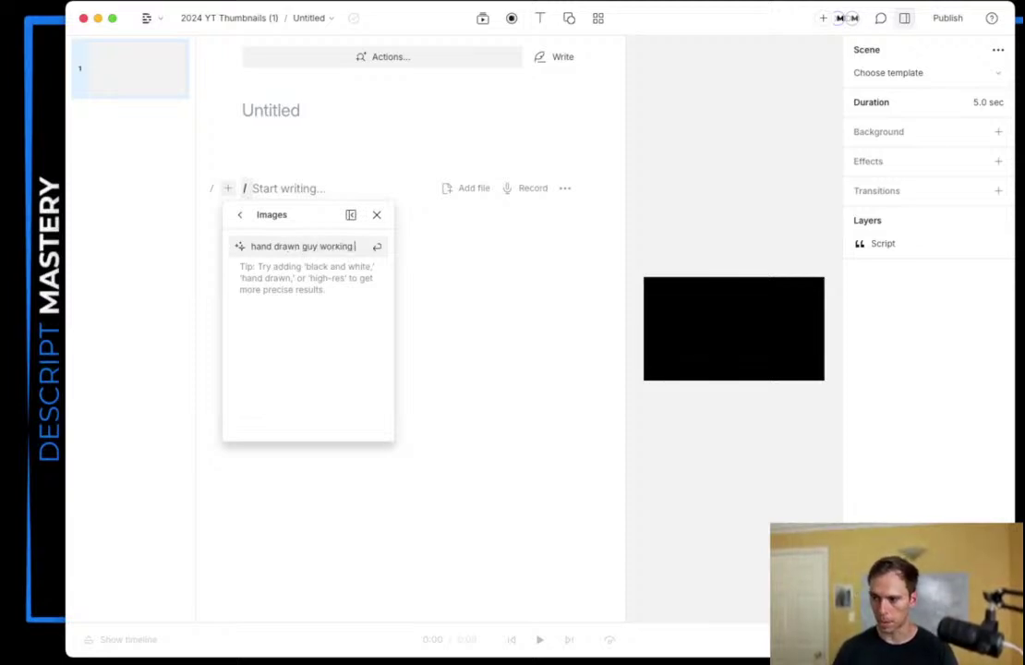
type(" at a standing desk")
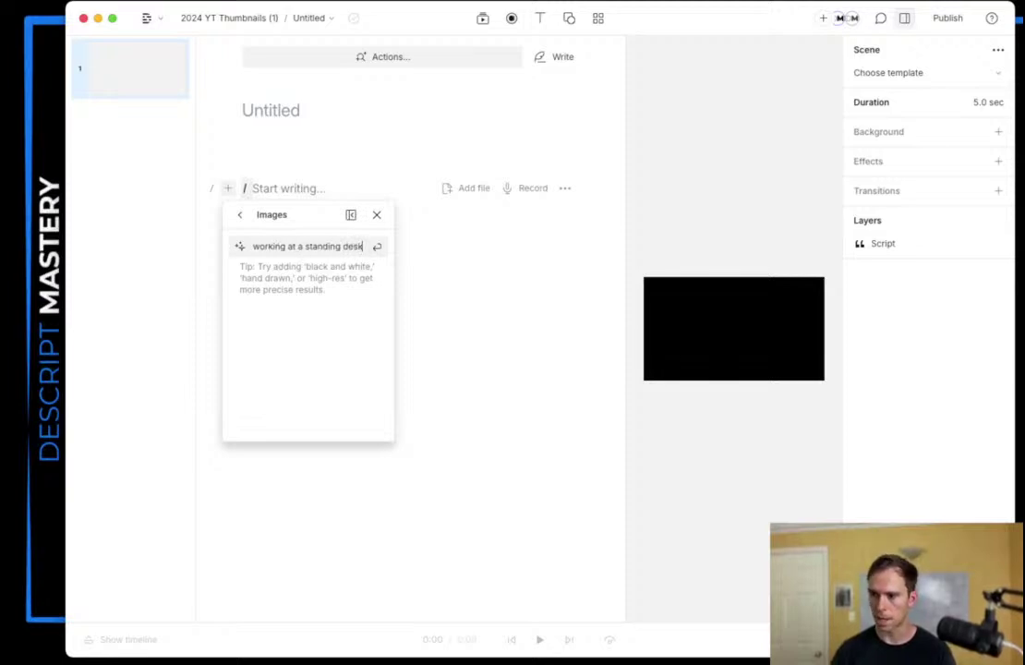
key("Return")
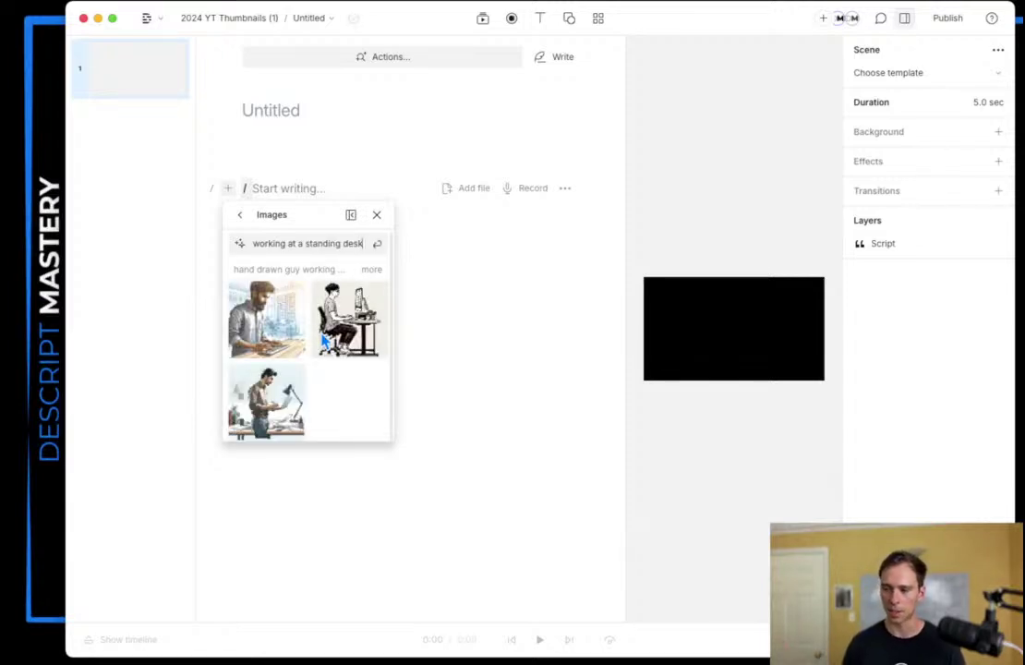
left_click(270, 411)
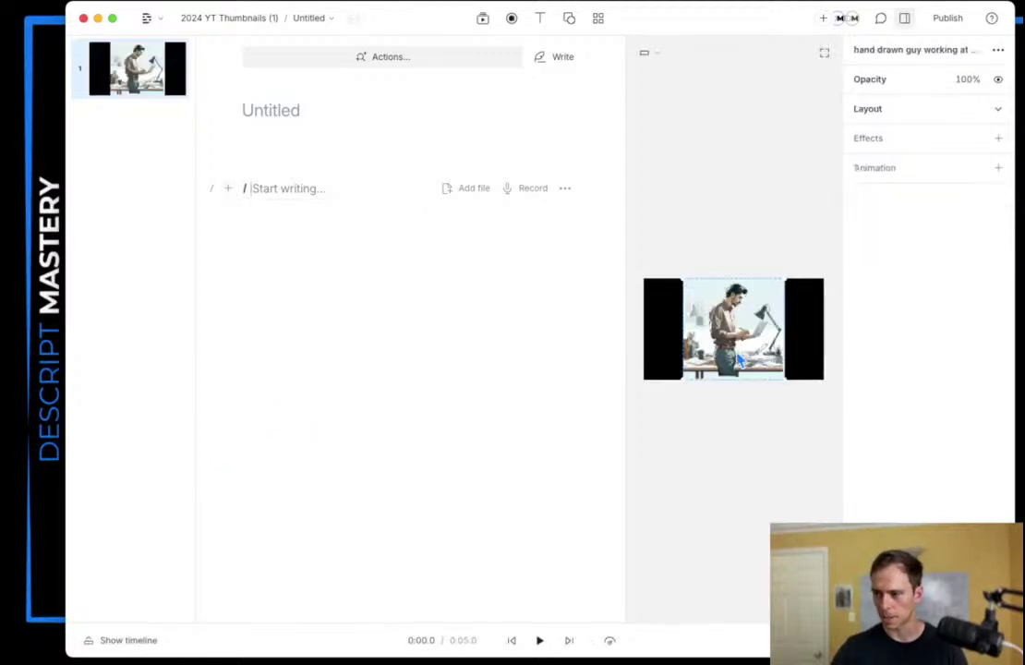
Step: Widen the canvas area and scale the generated image to slightly taller than the video frame
left_click_drag(624, 315, 449, 315)
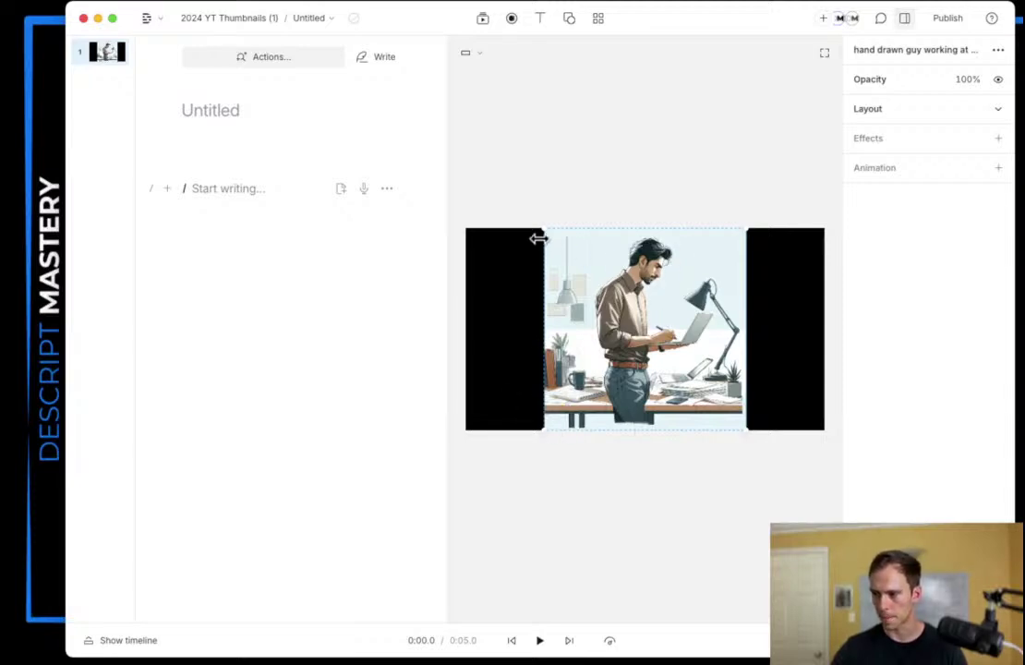
left_click_drag(527, 225, 678, 343)
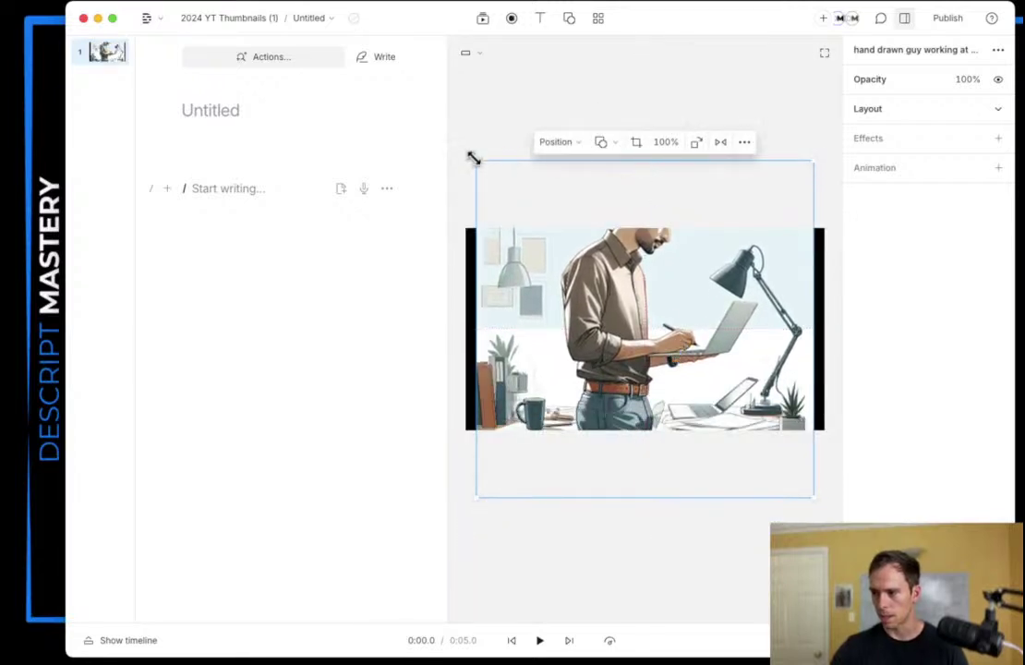
left_click_drag(473, 158, 589, 272)
left_click_drag(639, 312, 582, 266)
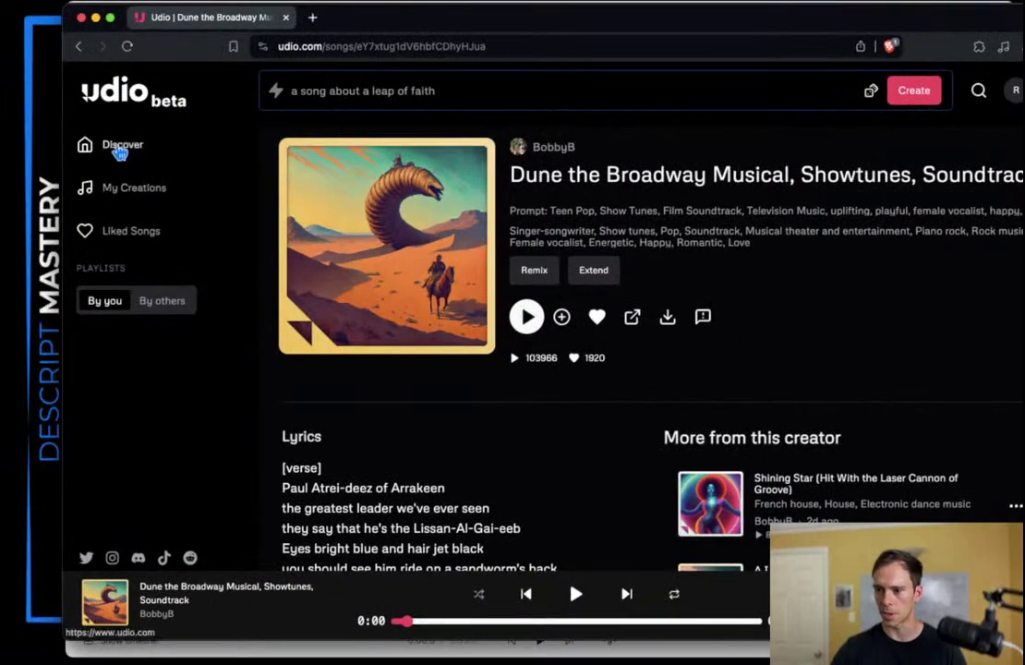
Step: Switch to Udio in the browser and look at the song creation options on its Discover page
left_click(113, 145)
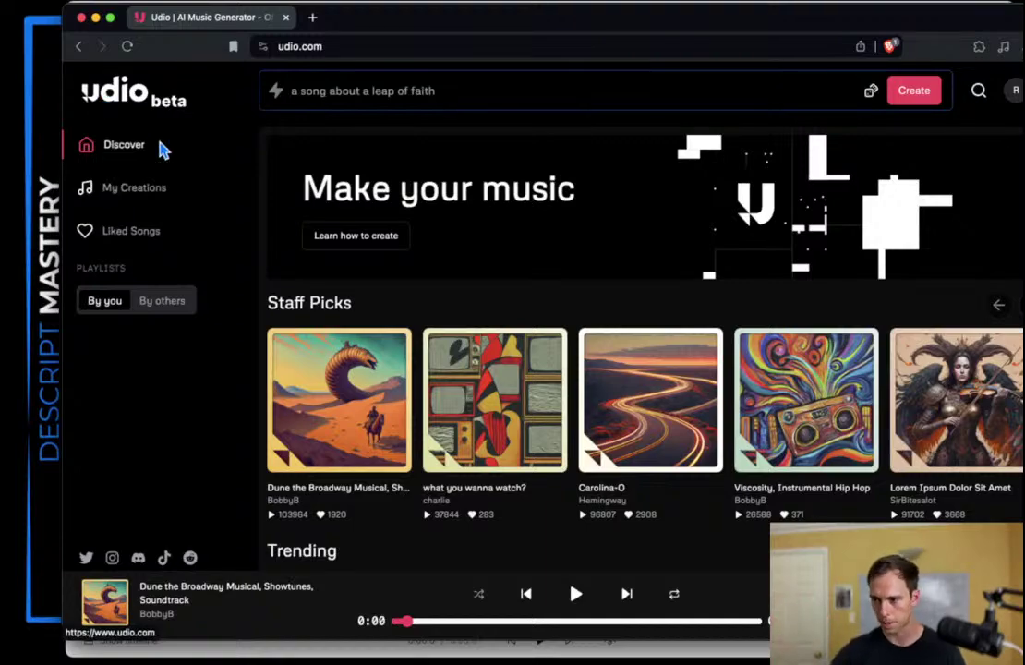
left_click(378, 90)
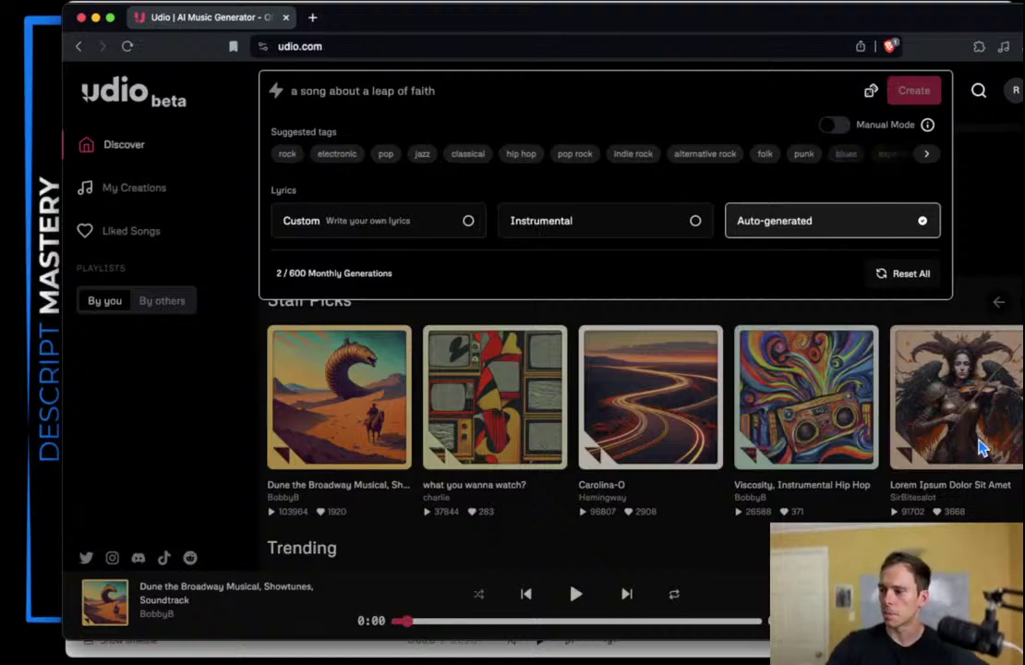
left_click(968, 515)
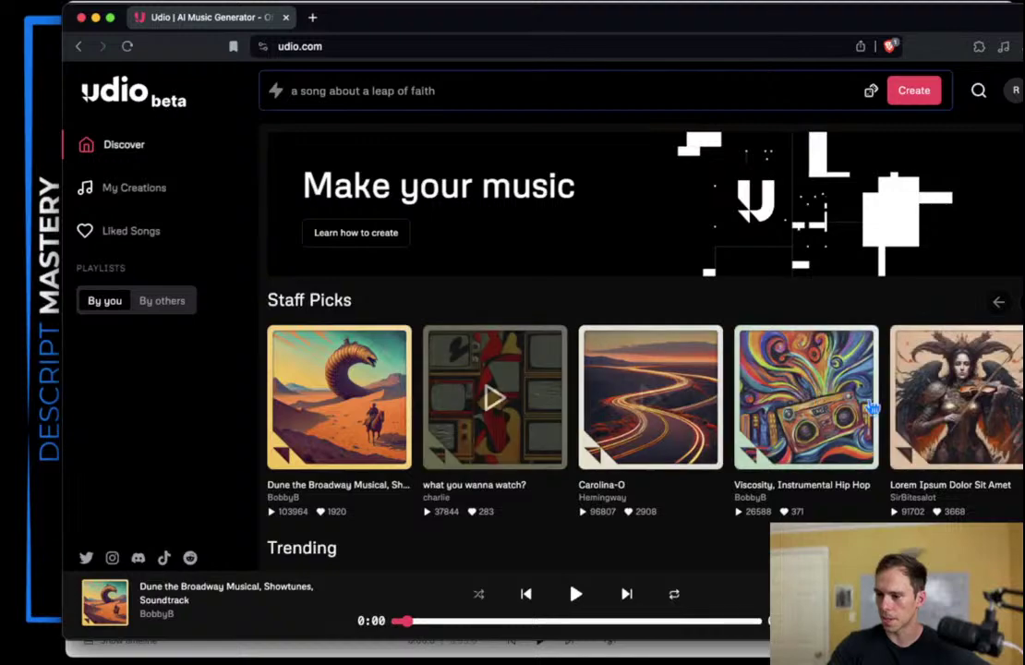
Step: Listen to the opening of the Staff Picks track "Wow..... I Didn't Know That [Full Track]", stop it and return to Descript
scroll(458, 397, "right", 3)
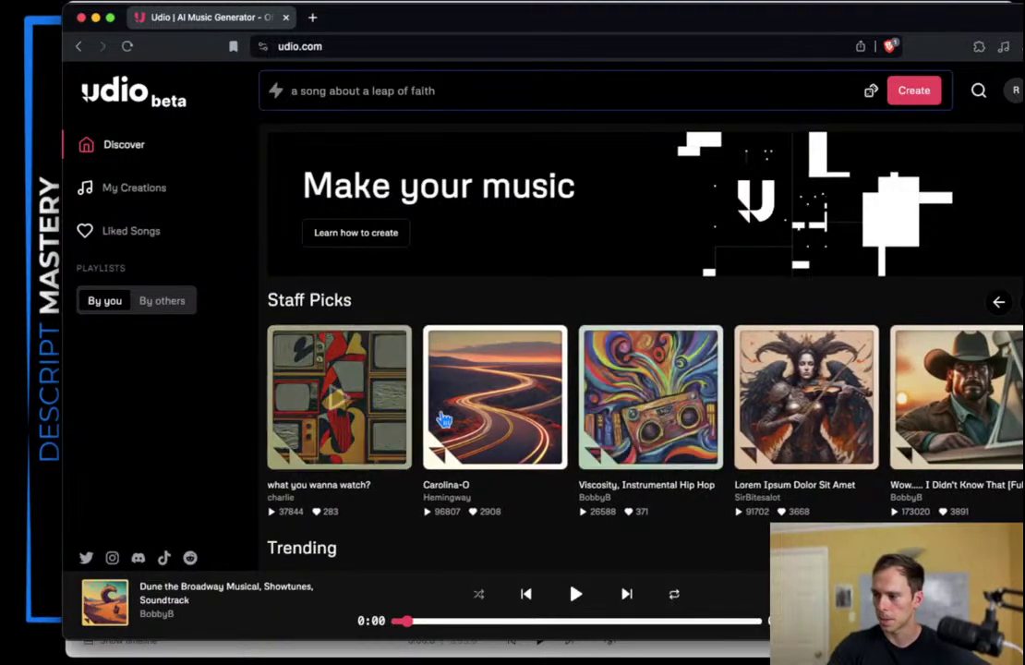
scroll(763, 408, "right", 3)
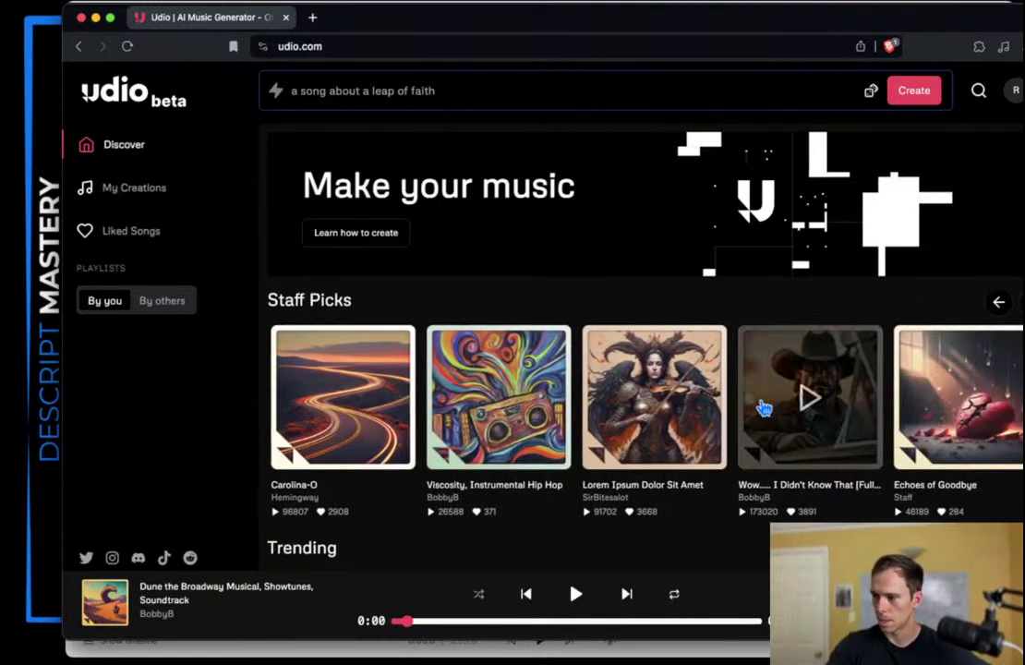
left_click(801, 485)
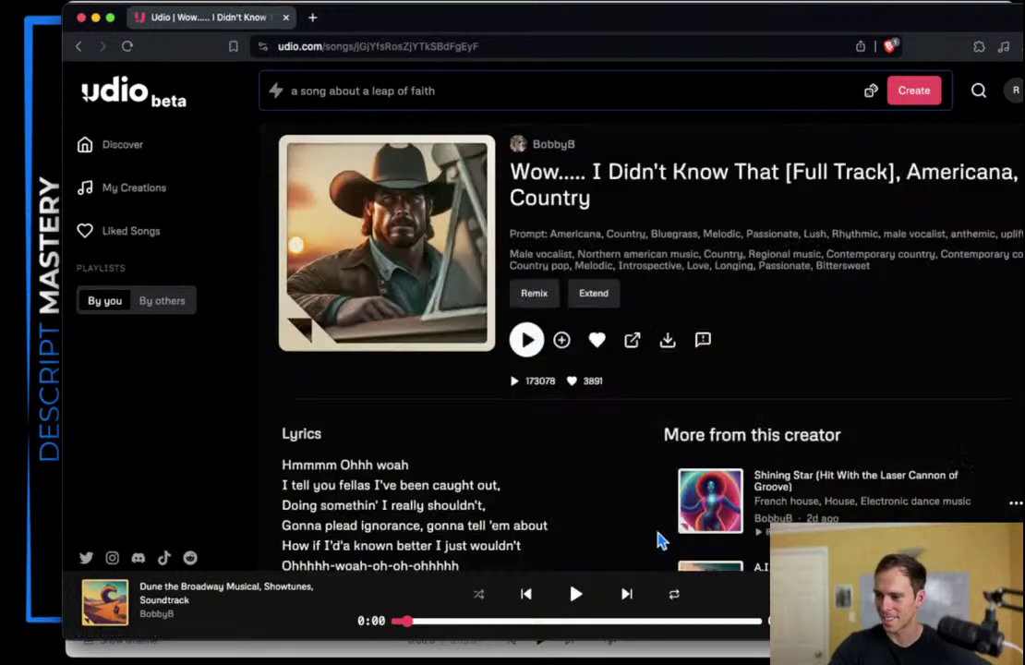
left_click(529, 341)
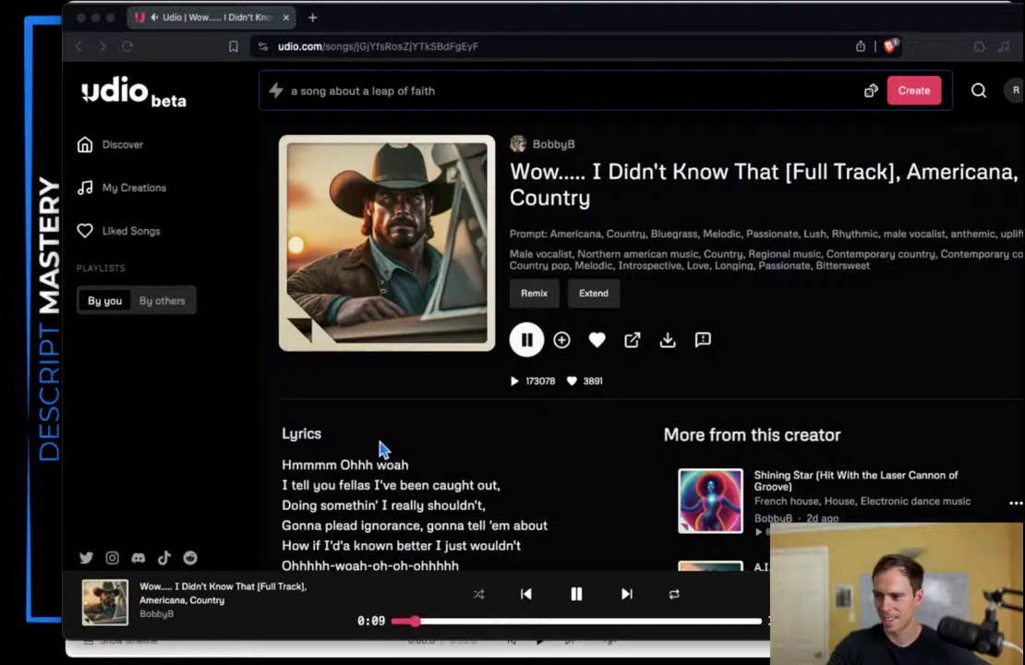
left_click(523, 346)
left_click(526, 346)
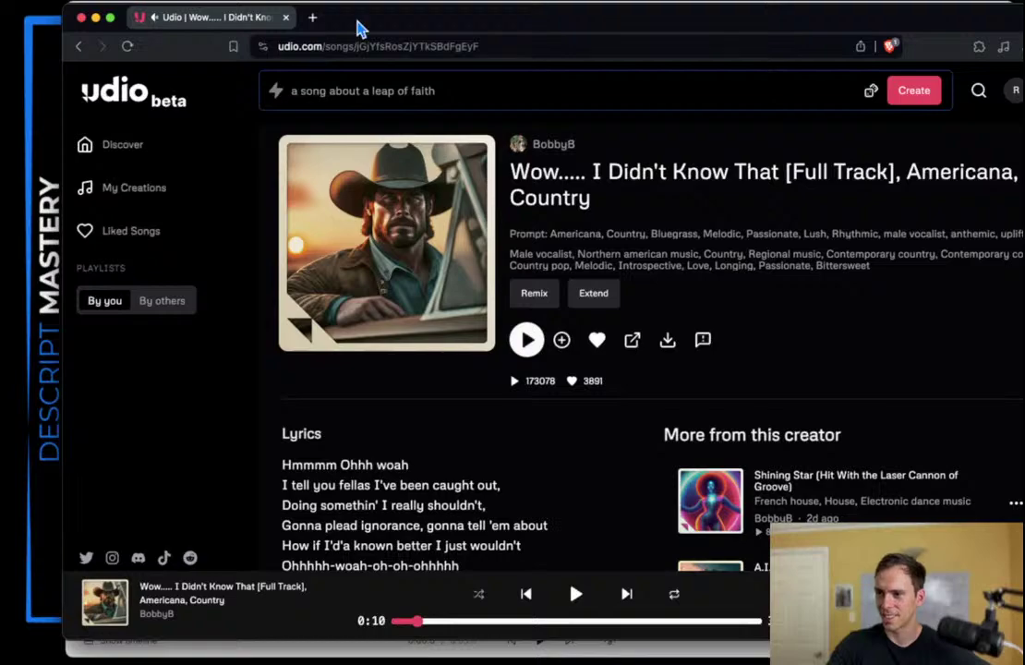
mouse_move(358, 28)
left_mouse_down()
mouse_move(355, 51)
mouse_move(351, 35)
left_mouse_up()
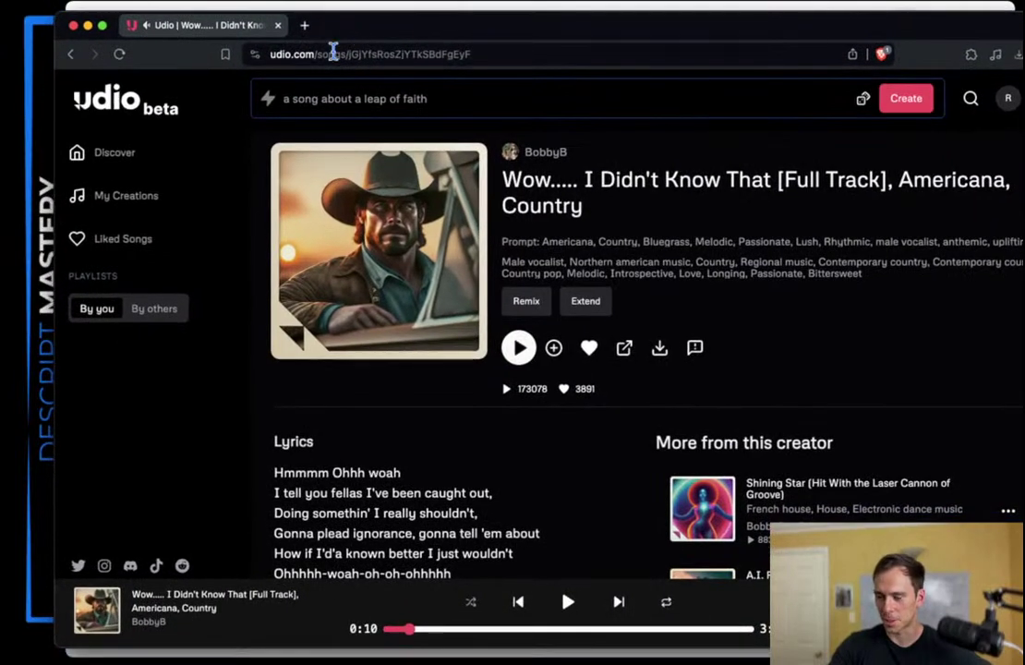
left_click(88, 25)
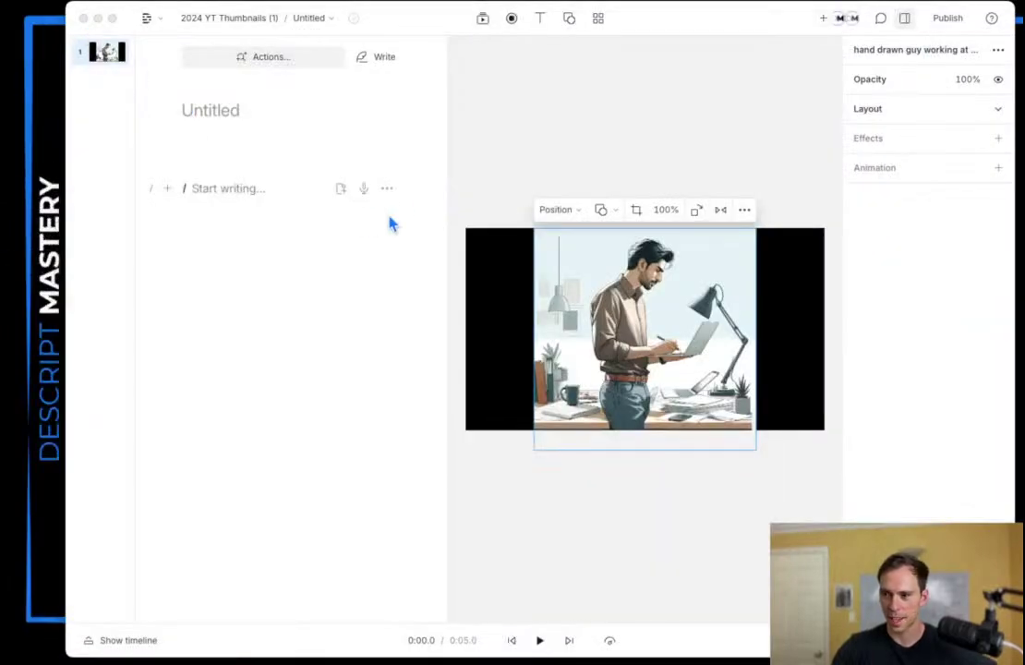
Step: Move the generated image up slightly to centre it vertically on the canvas, deselect it and show the project files
left_click(659, 339)
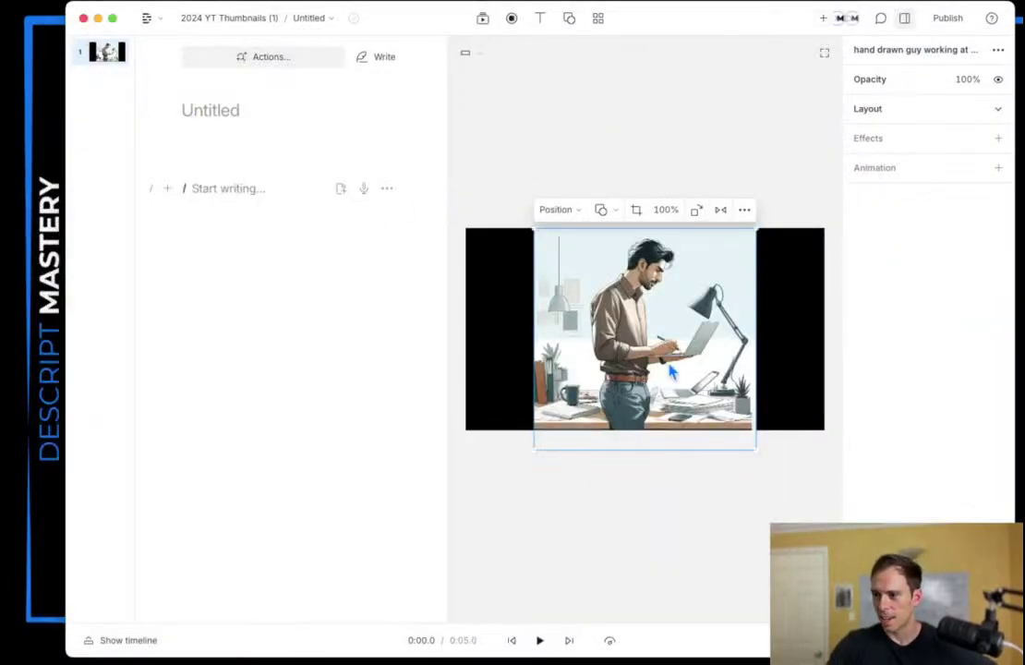
left_click_drag(658, 339, 658, 329)
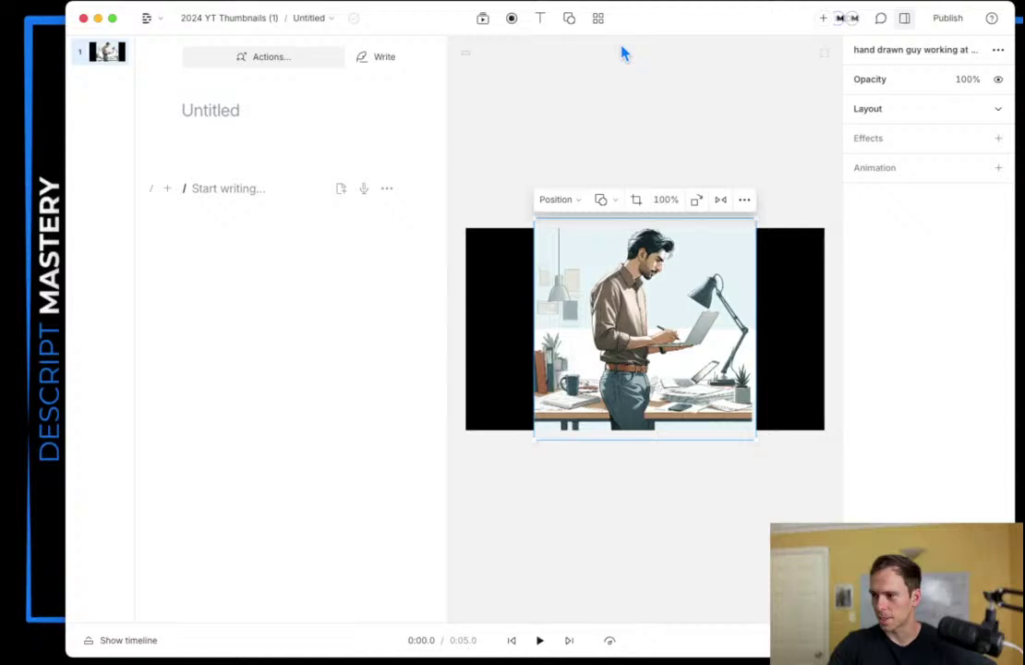
left_click(494, 115)
left_click(482, 18)
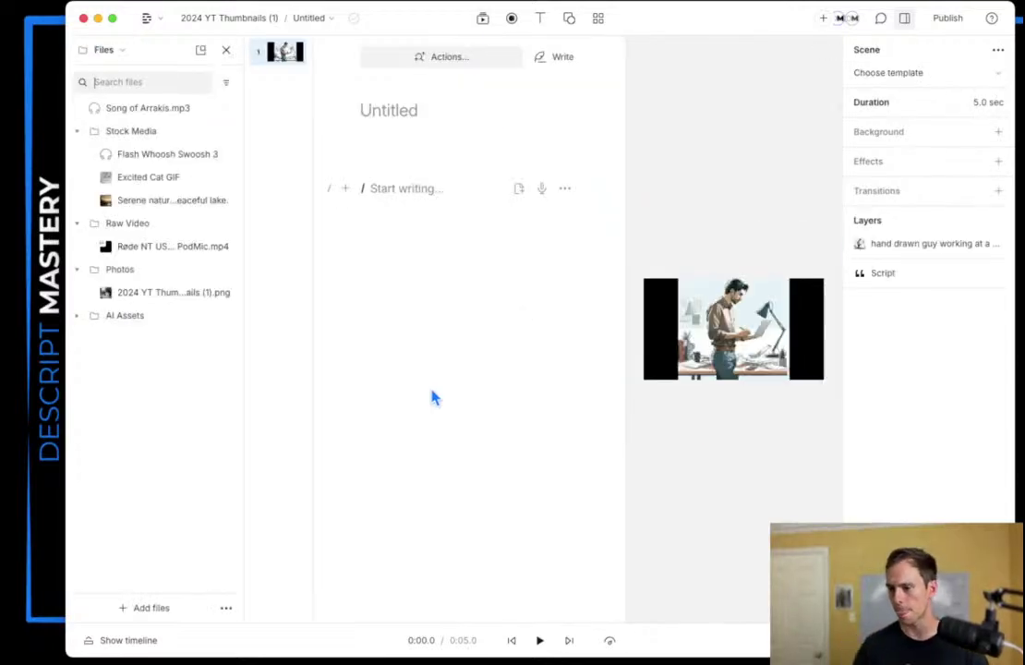
Step: Look at the options for recording into the script, including the screen, camera and audio inputs, and close them
left_click(543, 190)
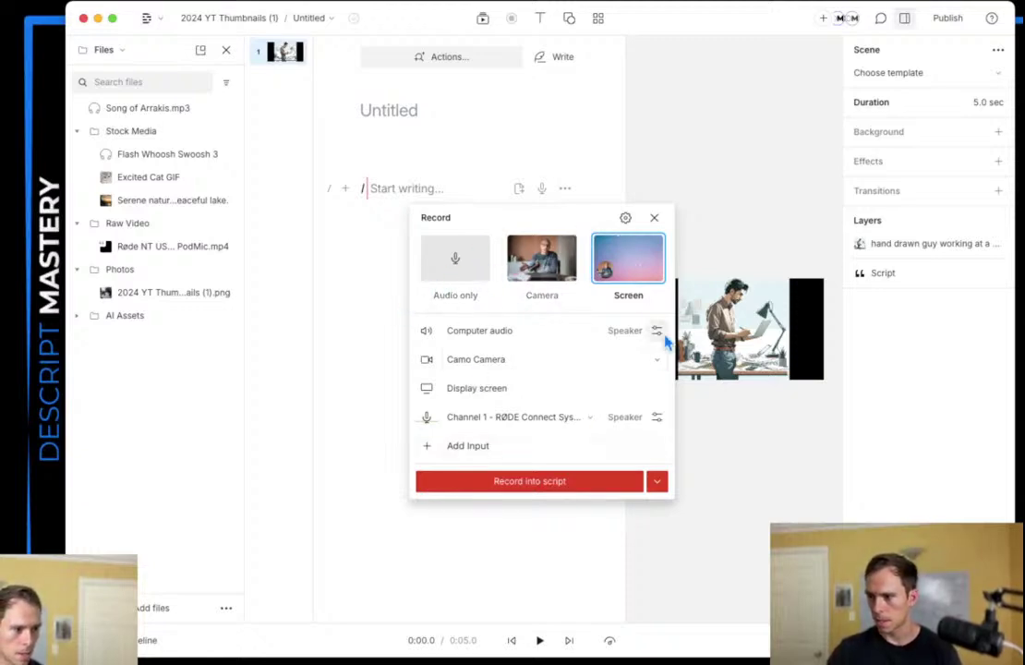
left_click(654, 218)
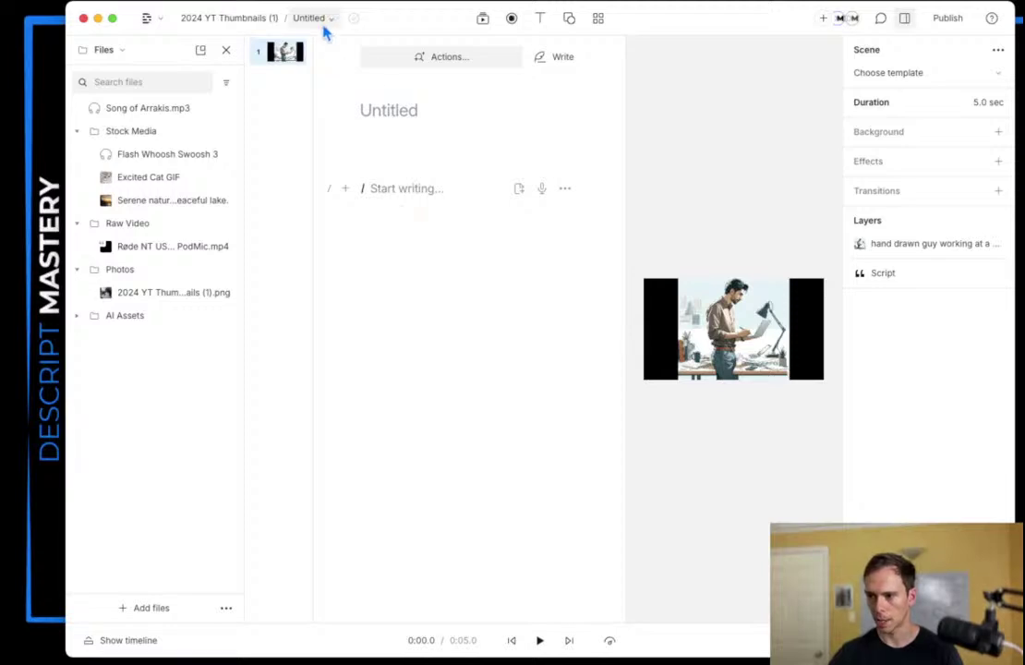
Step: Start adding a new file to the project from a Zoom or GIPHY link
left_click(225, 608)
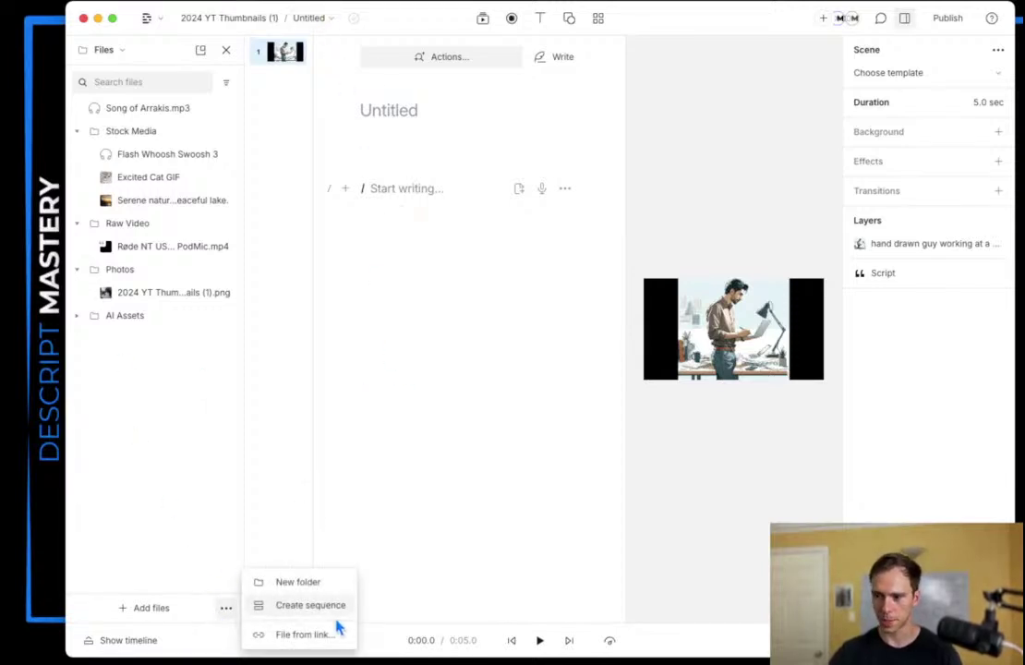
left_click(194, 388)
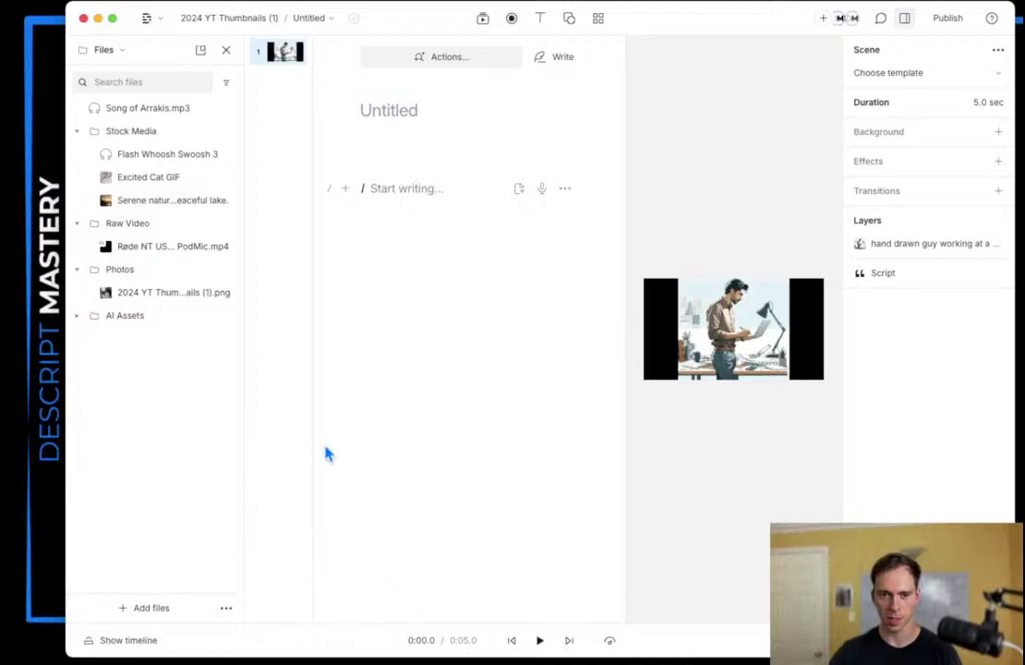
left_click(225, 608)
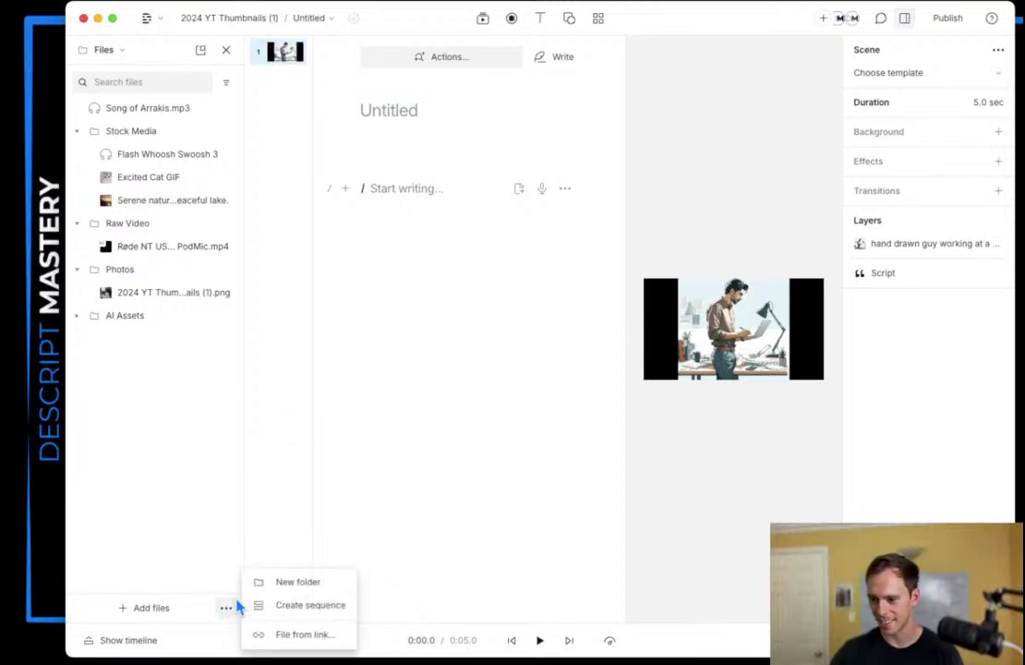
left_click(298, 637)
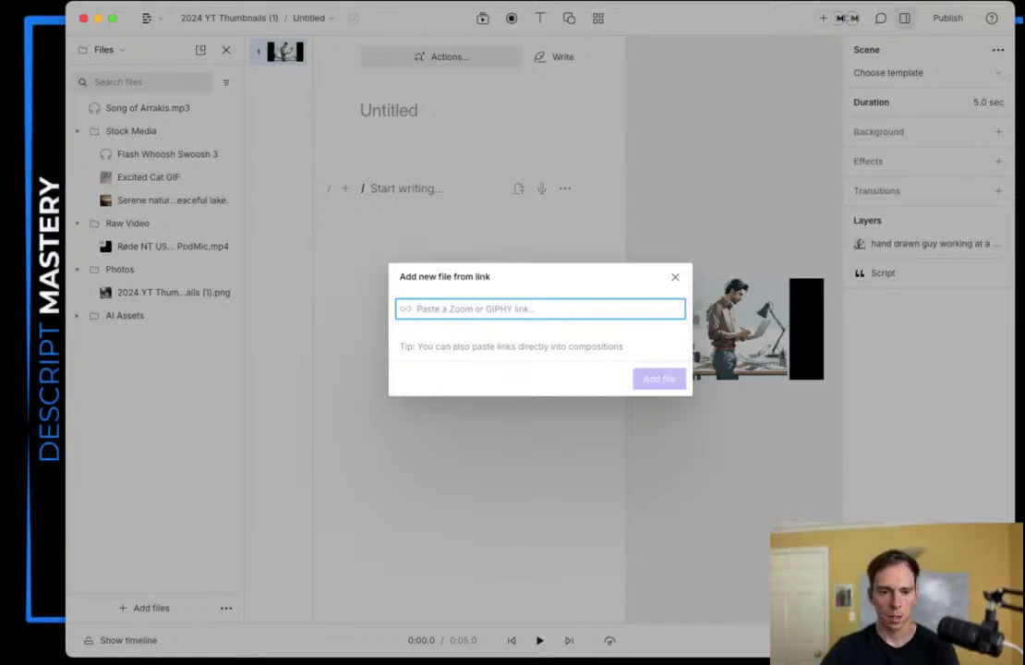
Step: Switch to the browser and open the GIPHY site, giphy.com, in a new tab
key("super+Tab")
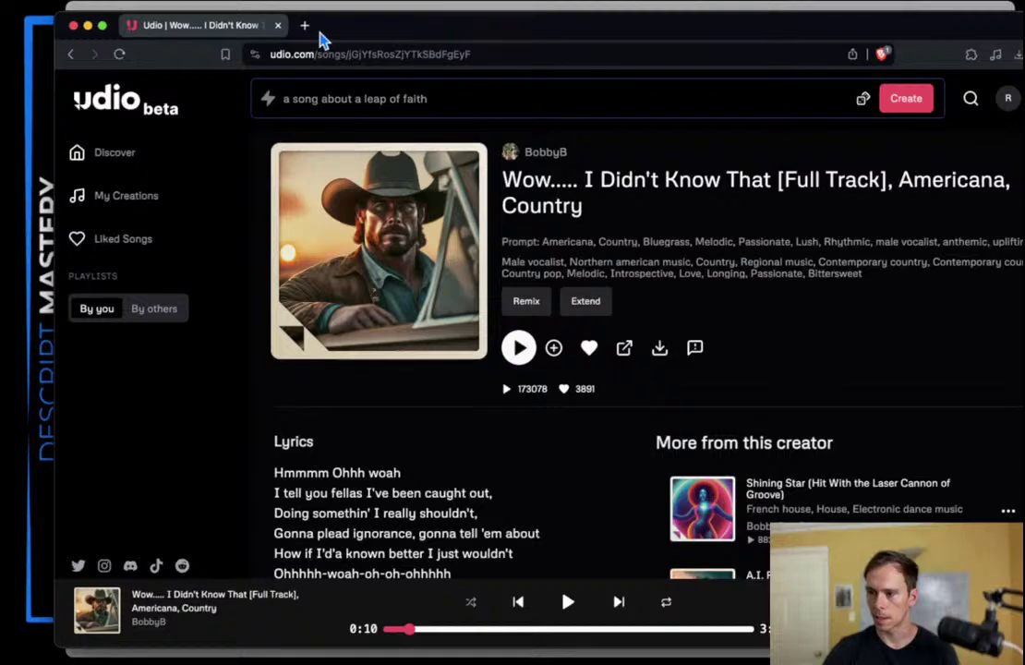
left_click(305, 25)
type("giph")
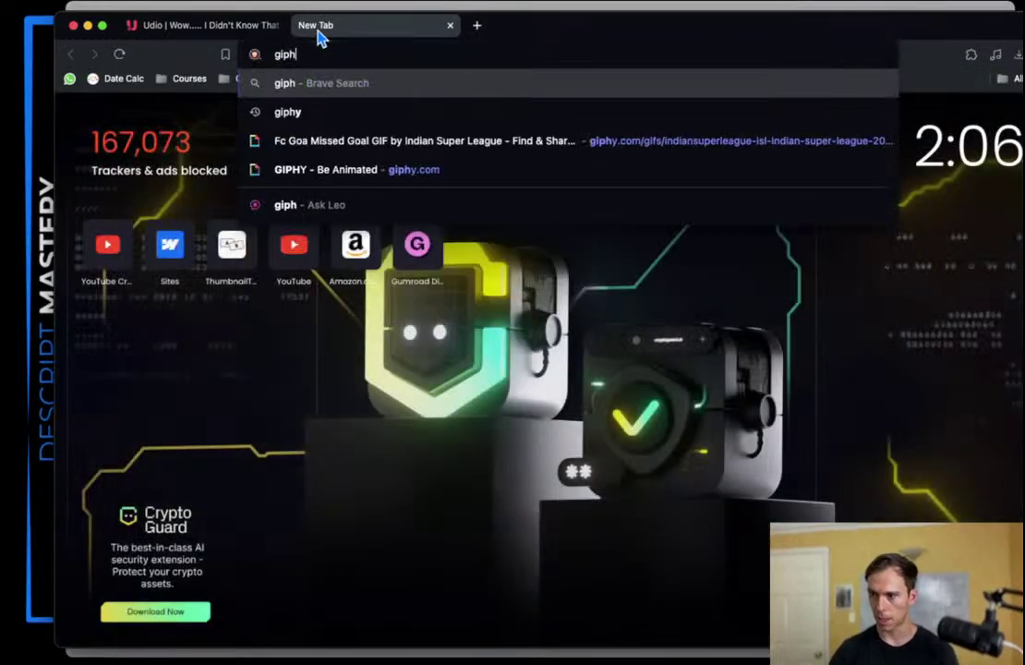
key("Down")
key("Down")
key("Down")
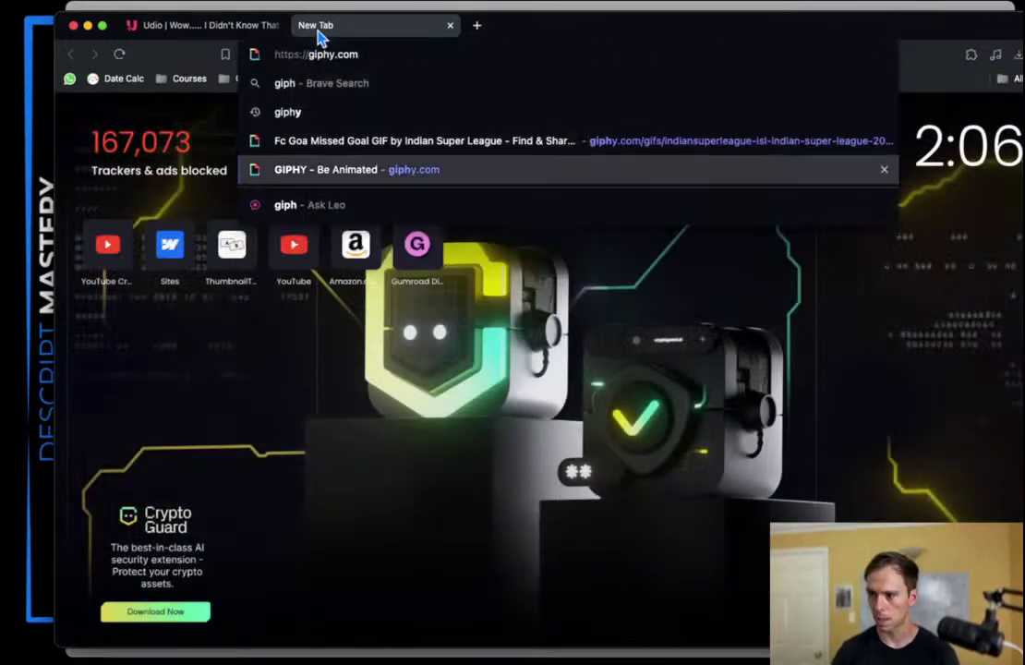
key("Return")
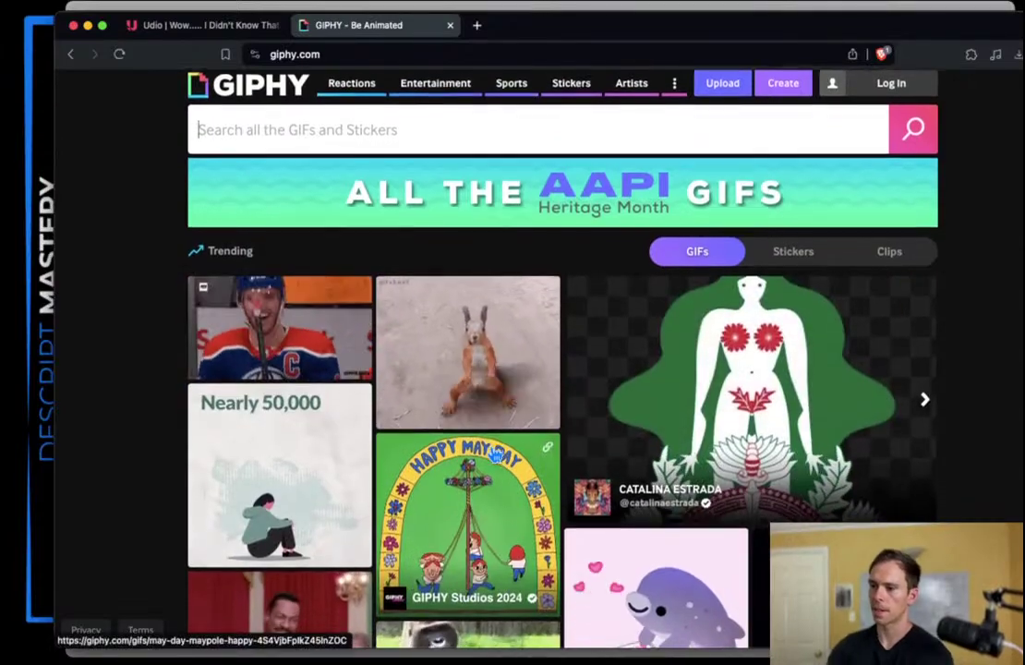
Step: Open the clapping gorilla GIF from GIPHY's trending GIFs and show its sharing options
scroll(497, 455, "down", 5)
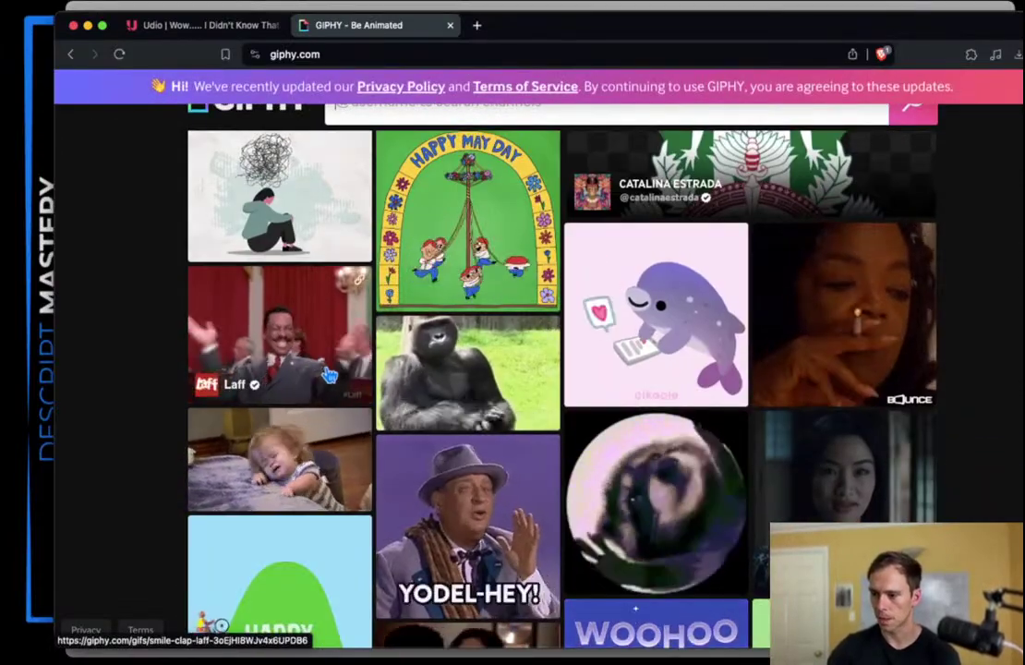
left_click(544, 411)
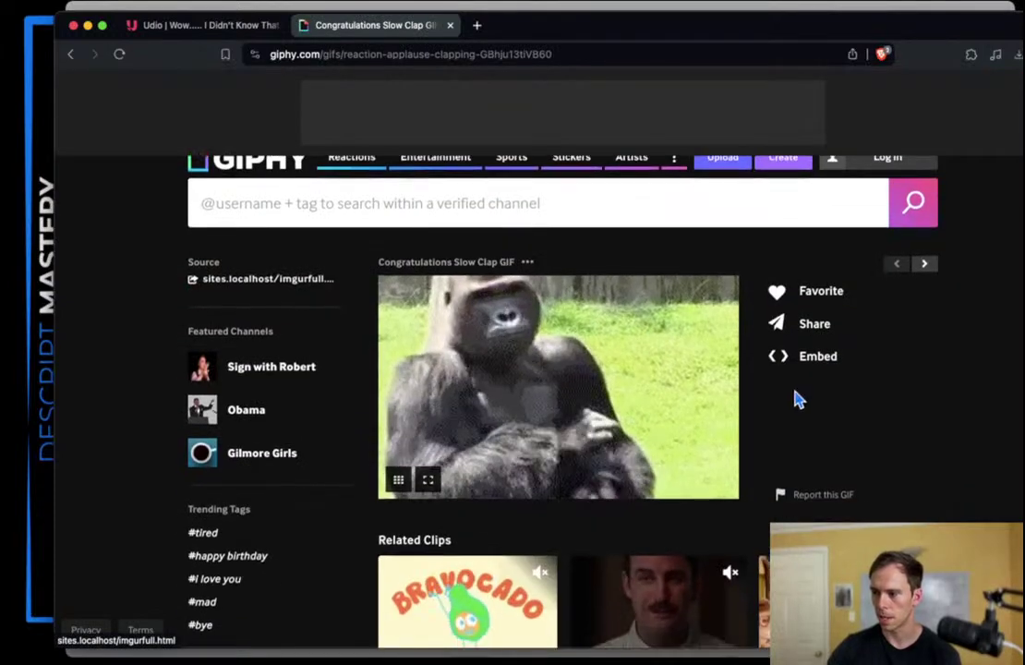
left_click(816, 328)
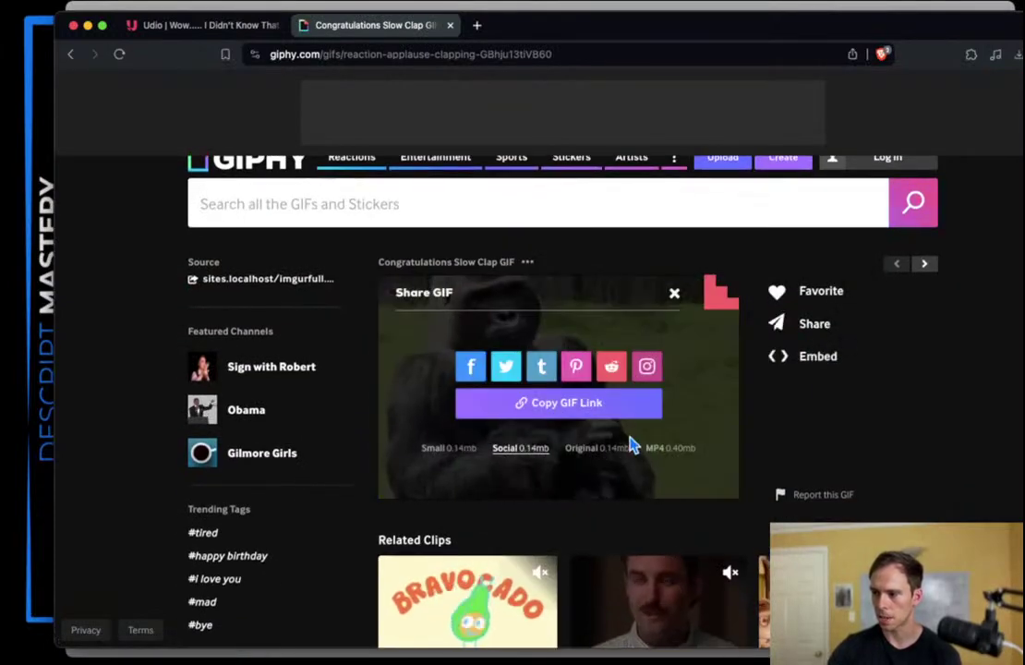
Step: Copy the link of the slow-clap gorilla GIF, switch to Descript and add the GIF to the project as a new file from that link
left_click(531, 415)
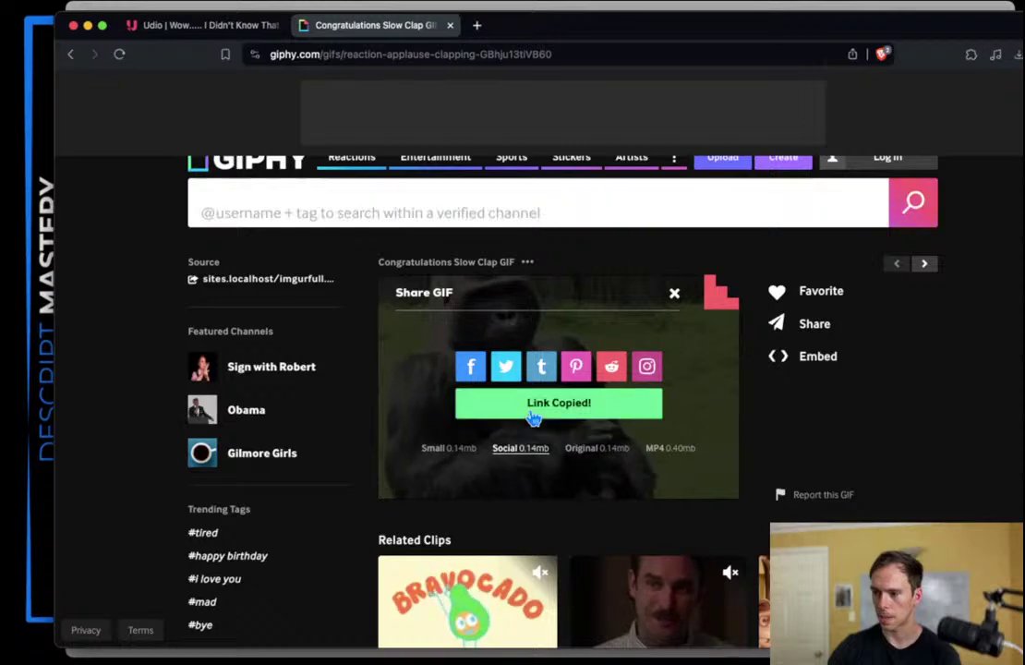
left_click_drag(541, 44, 540, 106)
left_click(550, 34)
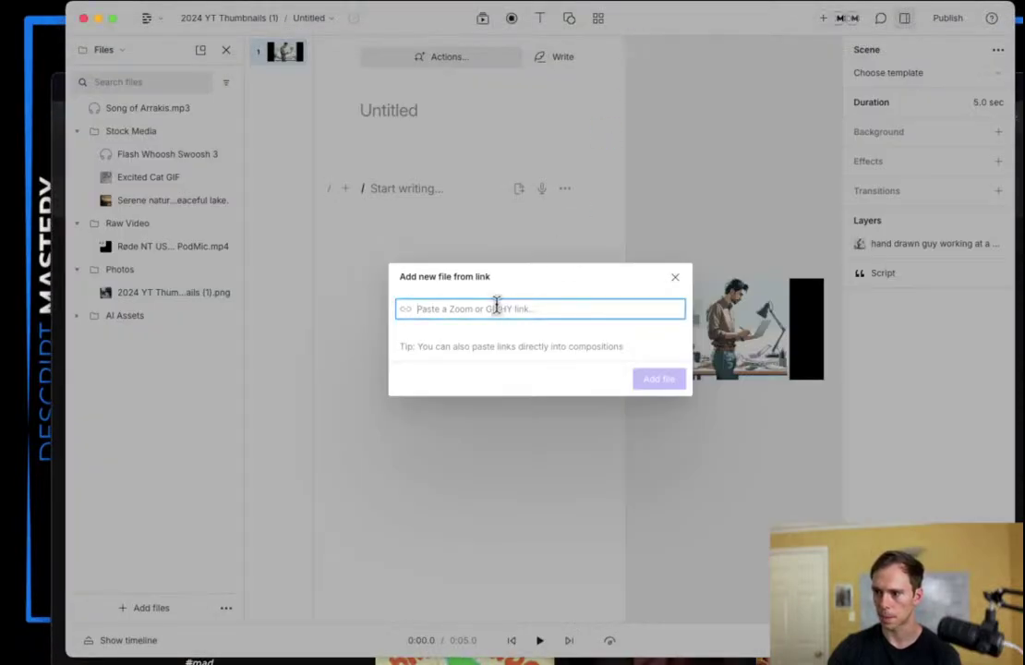
key("super+v")
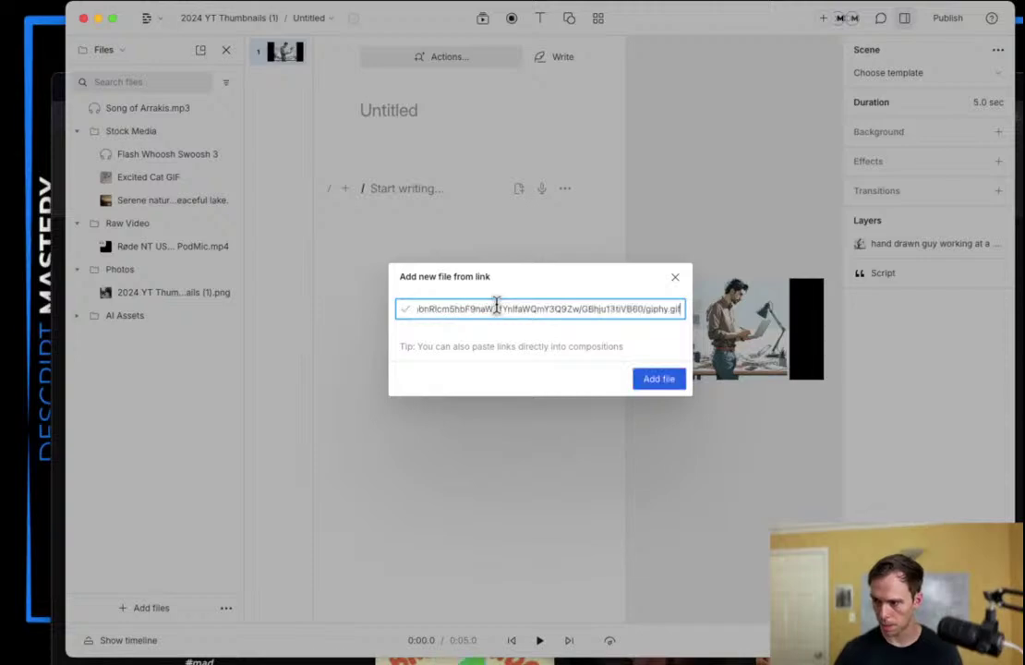
left_click(652, 382)
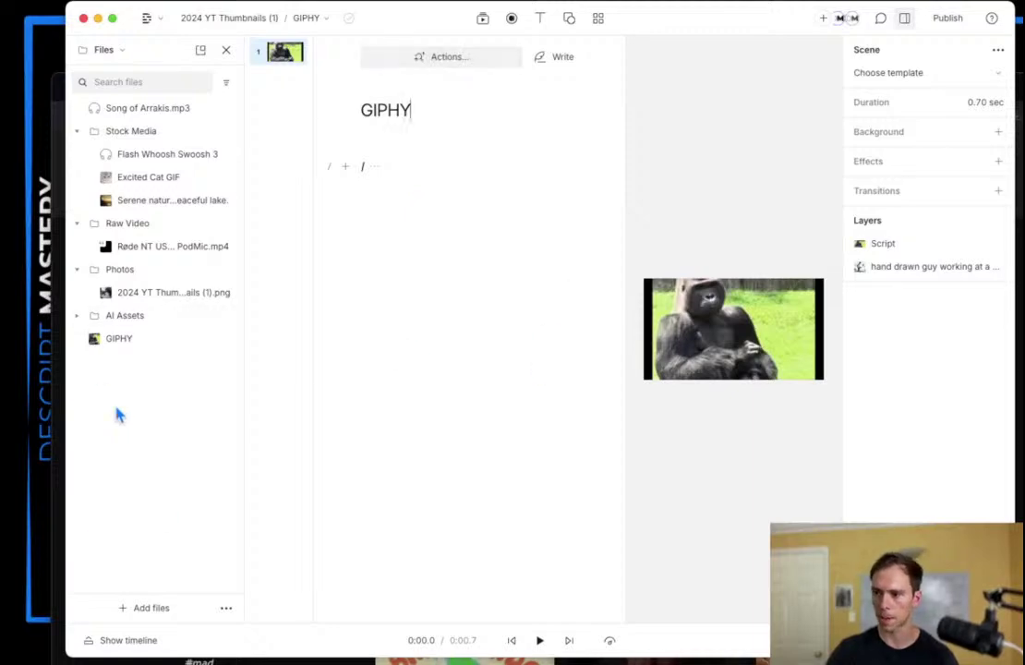
Step: Switch to the browser and browse the related clips and GIFs on the slow-clap gorilla GIF's GIPHY page
key("super+Tab")
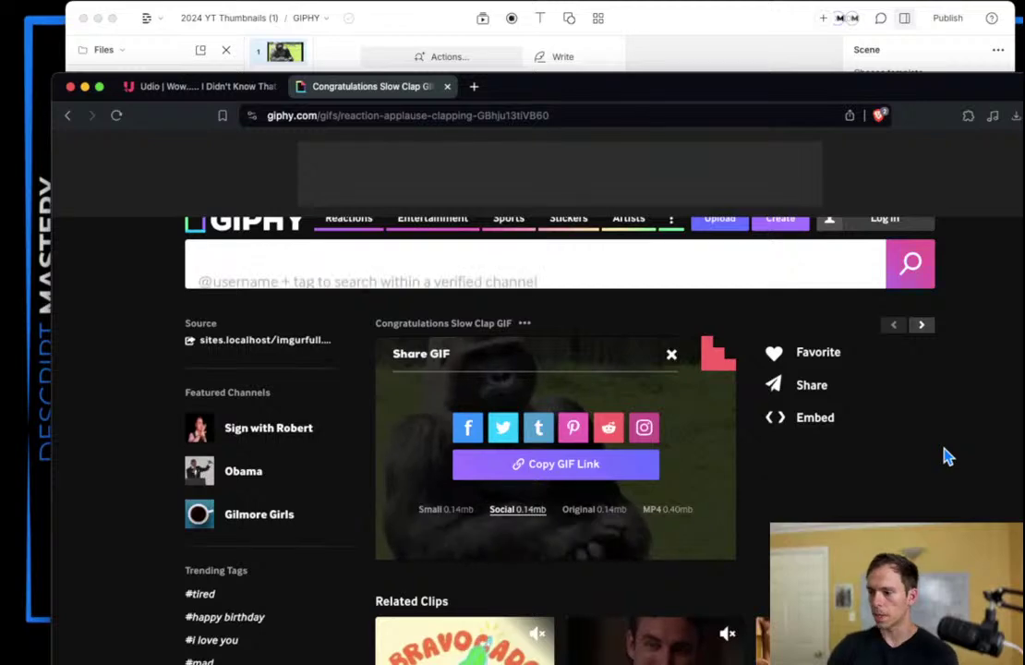
scroll(945, 450, "up", 1)
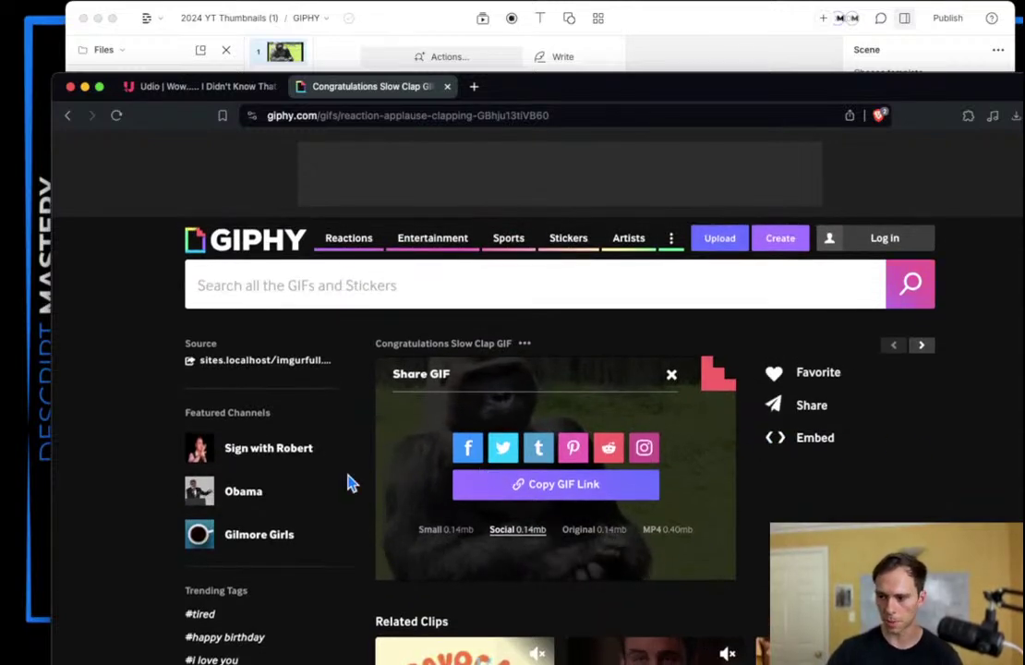
scroll(577, 594, "down", 4)
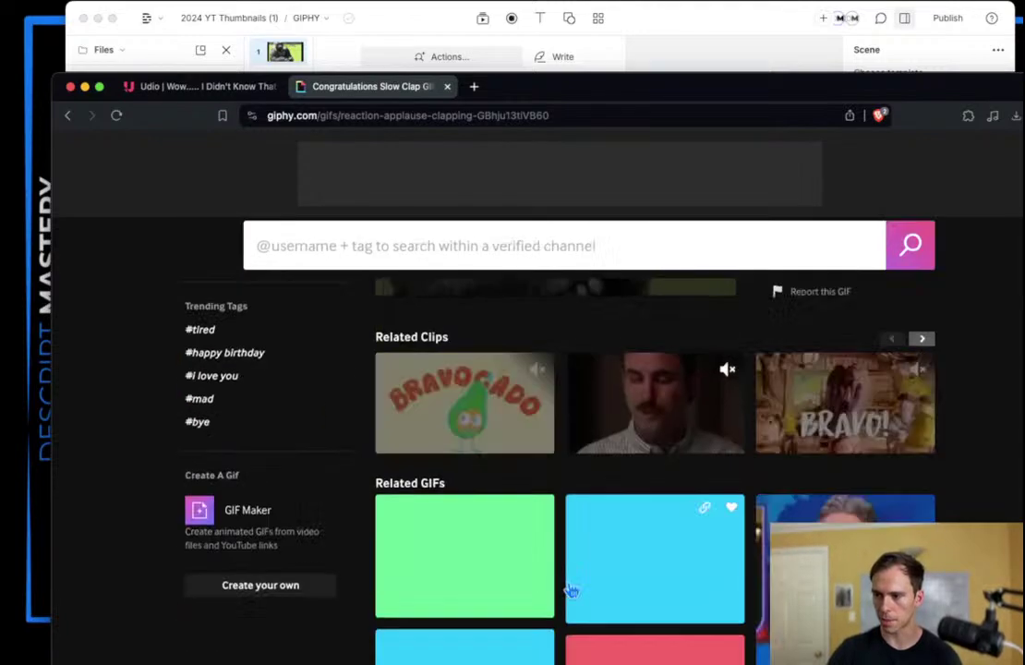
scroll(566, 609, "down", 2)
scroll(557, 632, "down", 2)
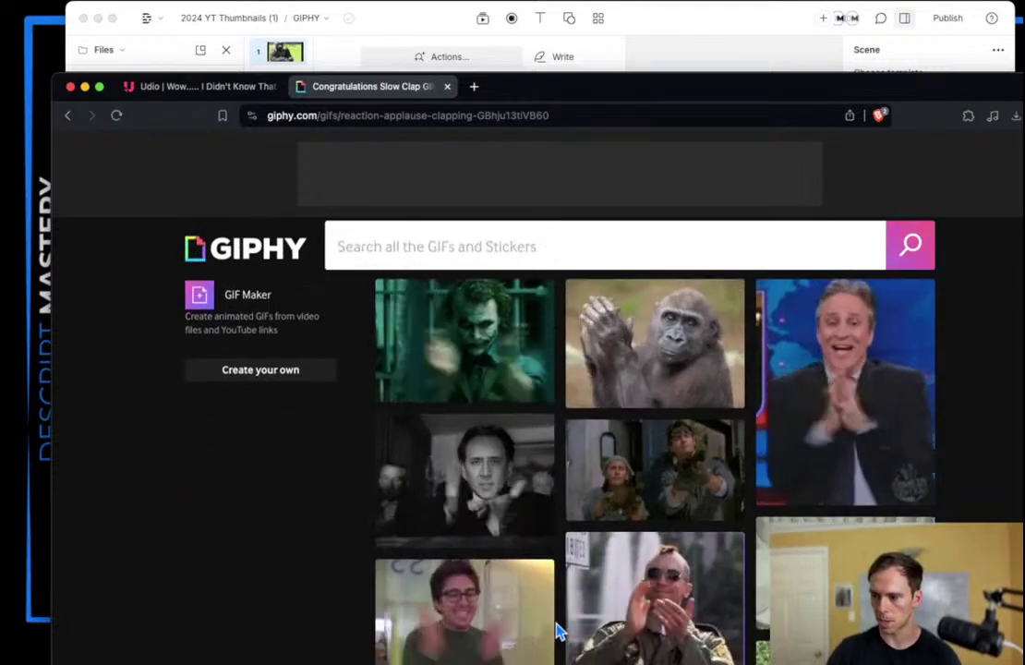
scroll(557, 632, "down", 2)
scroll(557, 632, "down", 2)
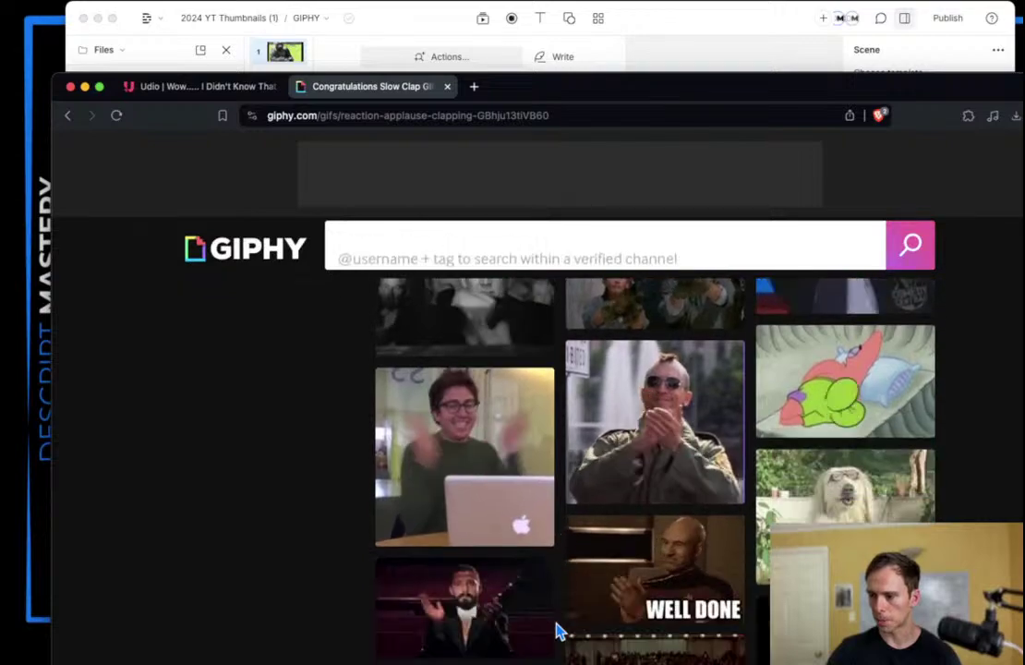
scroll(557, 631, "down", 1)
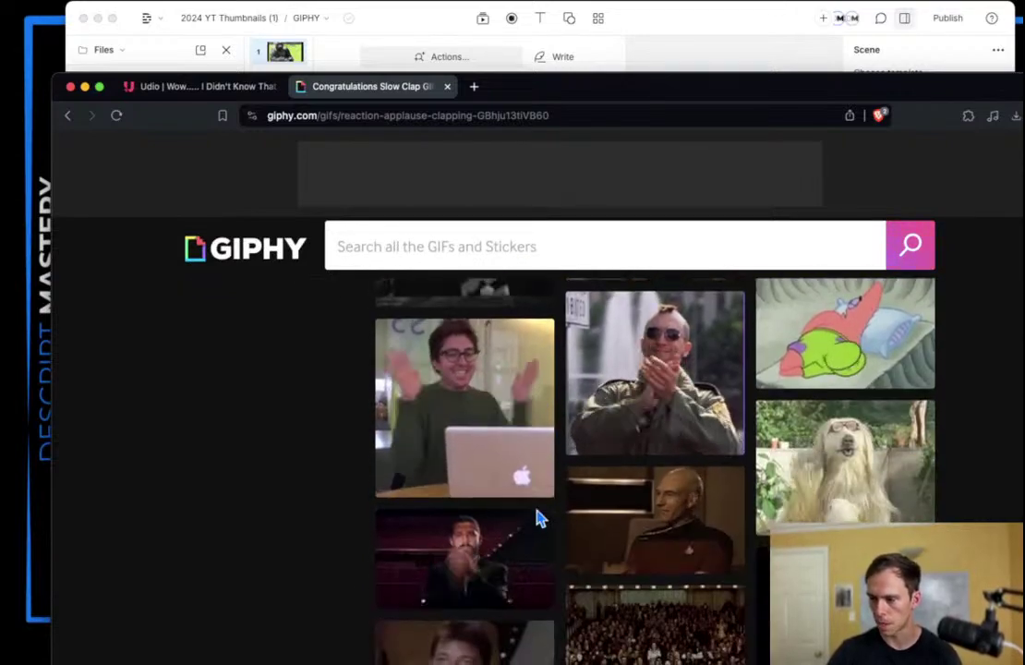
scroll(539, 520, "down", 3)
scroll(559, 540, "up", 5)
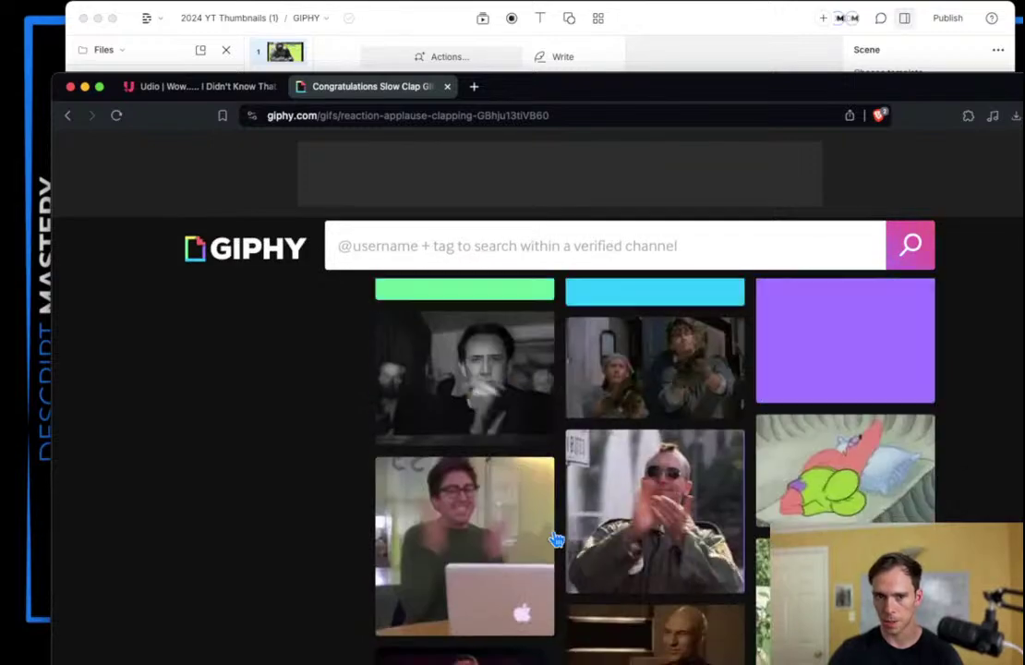
scroll(557, 540, "up", 8)
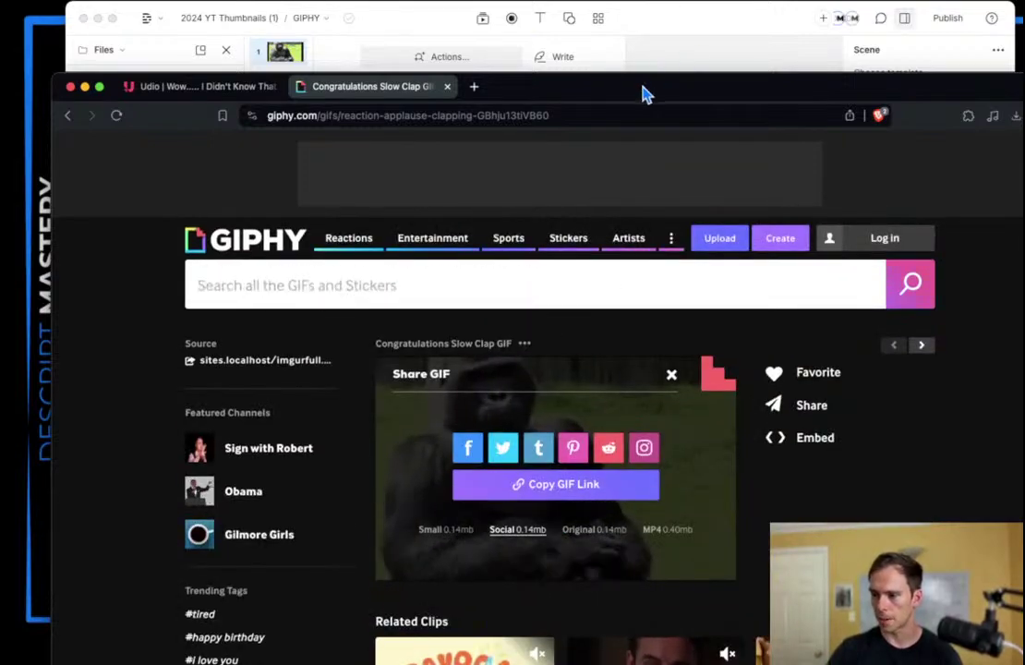
Step: Return to Descript and undock the project's file list into a floating window
left_click_drag(644, 93, 650, 35)
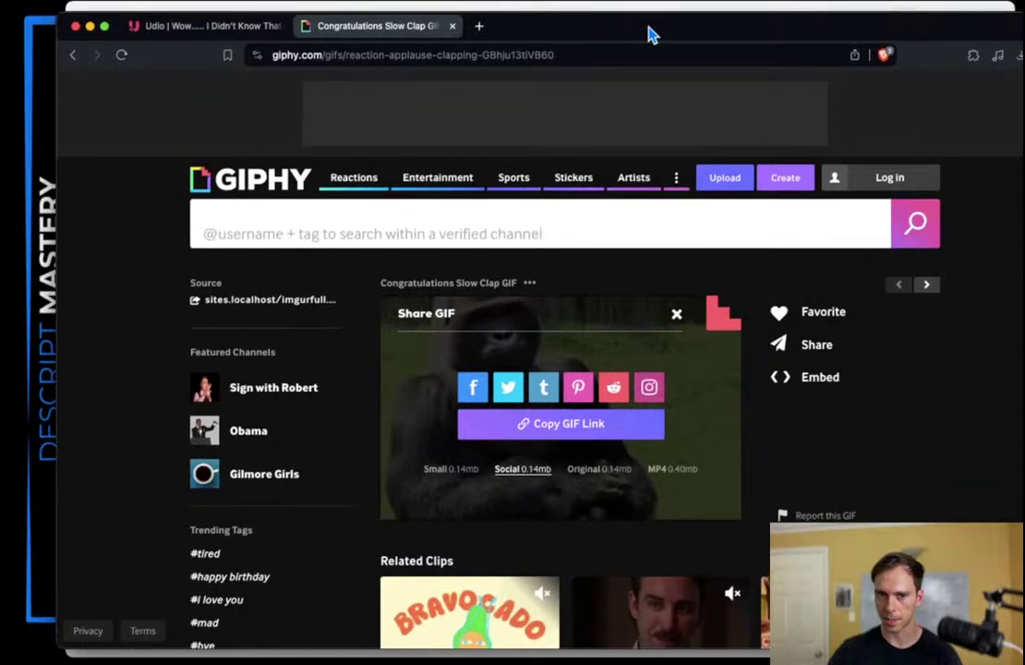
left_click_drag(568, 25, 607, 36)
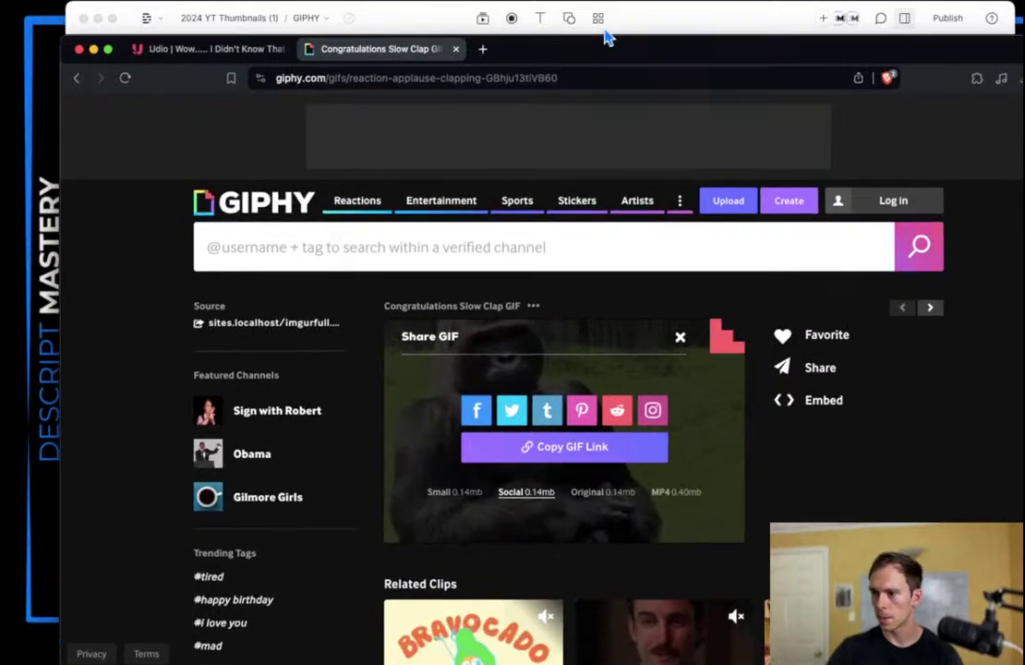
left_click(606, 34)
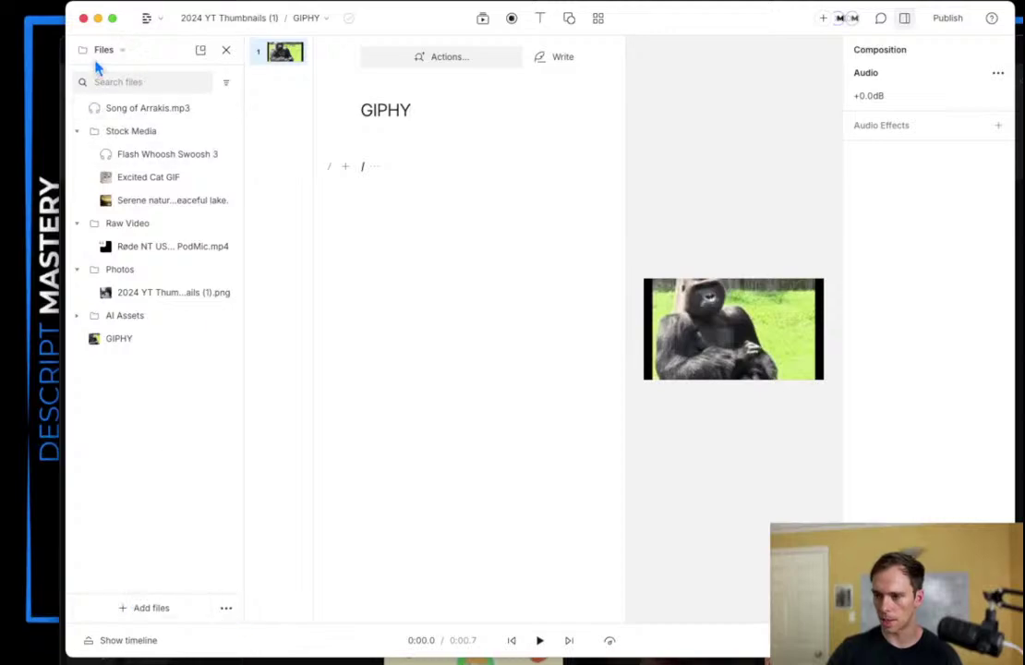
left_click(201, 52)
left_click_drag(398, 51, 607, 95)
Step: View the dialog for adding a new file from a link and close it without adding a file
left_click(807, 409)
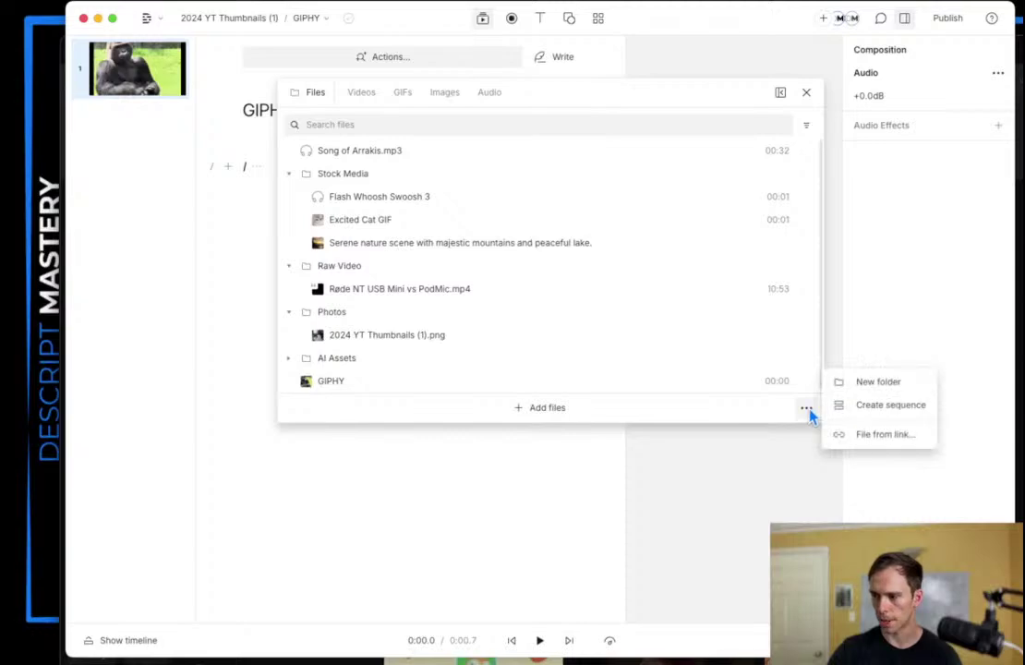
left_click(865, 438)
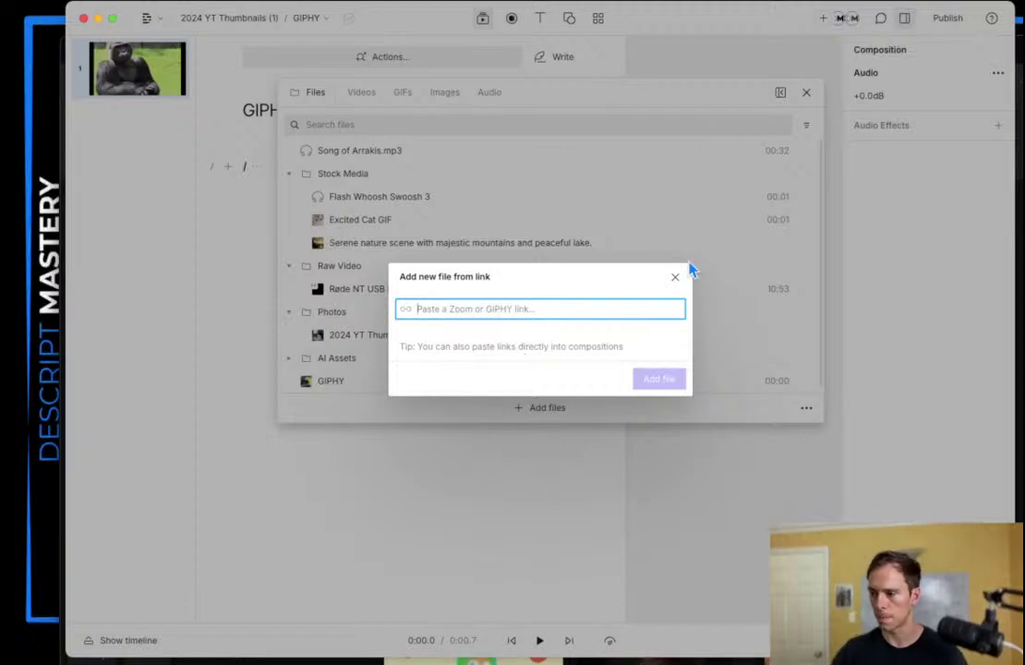
left_click(466, 358)
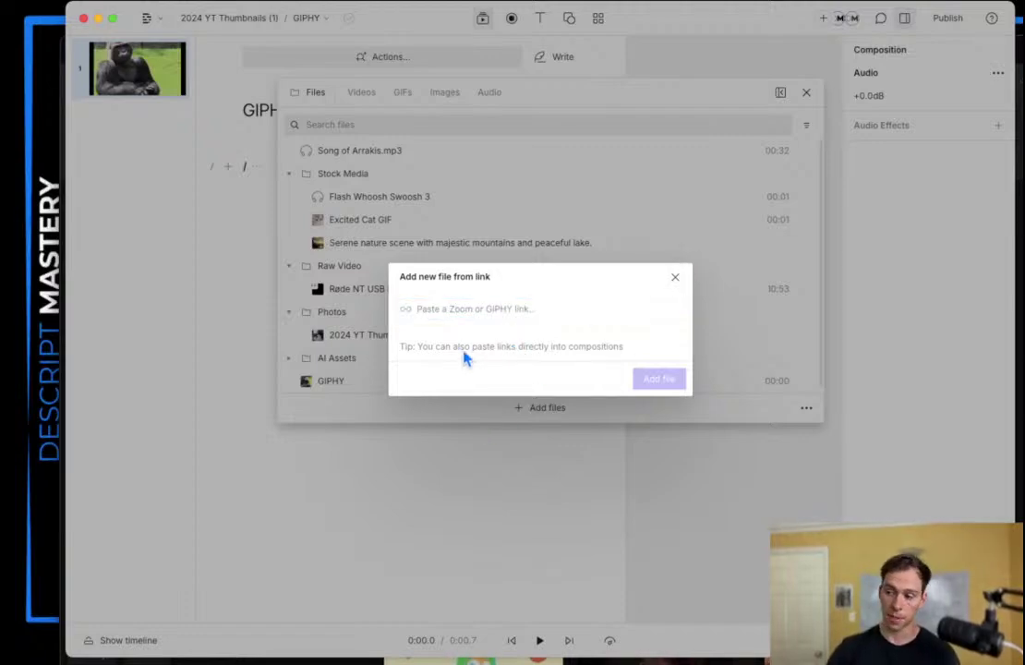
left_click(675, 277)
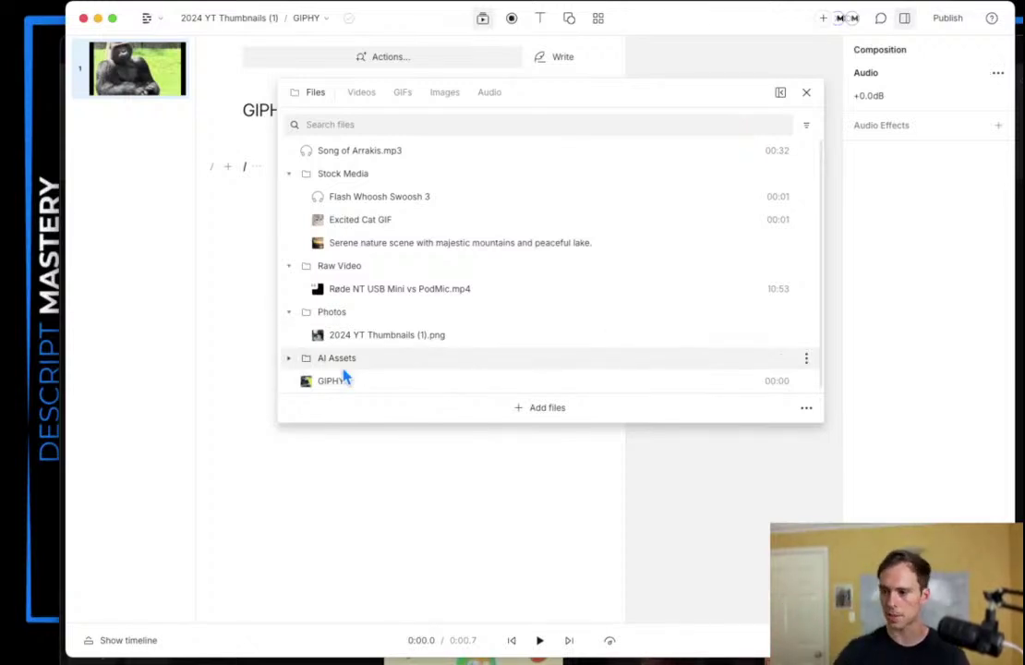
Step: Create a new sequence without adding media to it, finish editing and close its preview
left_click(805, 409)
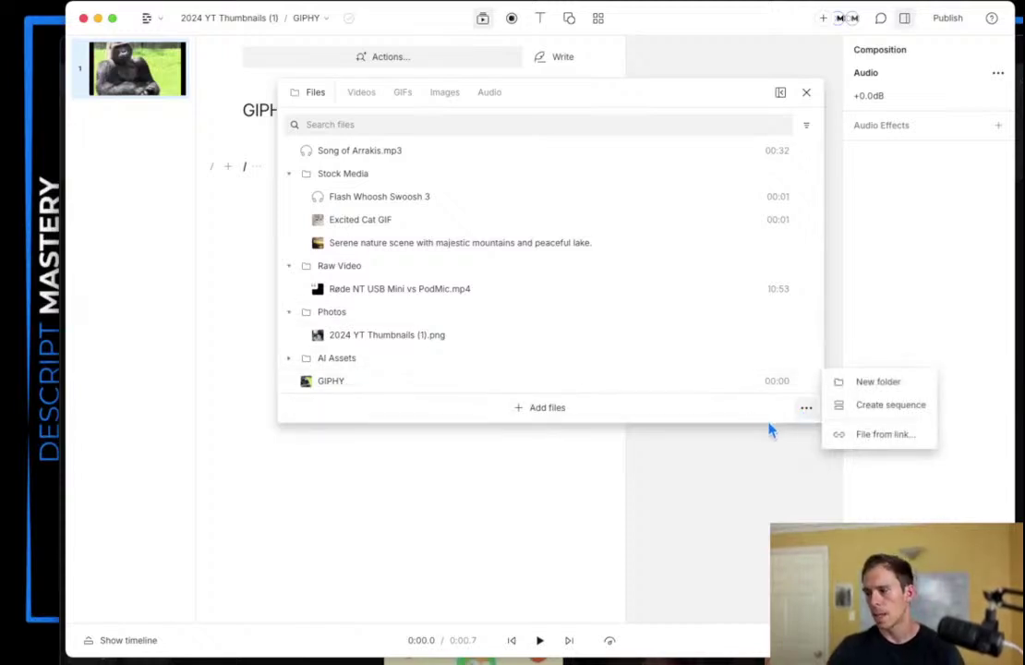
left_click(883, 407)
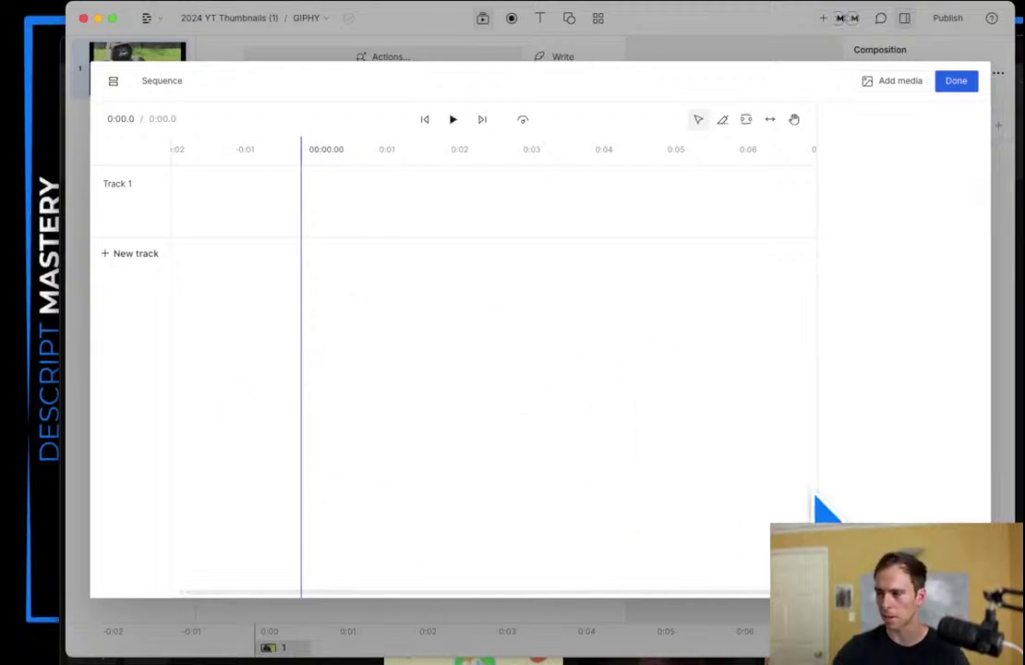
left_click(896, 84)
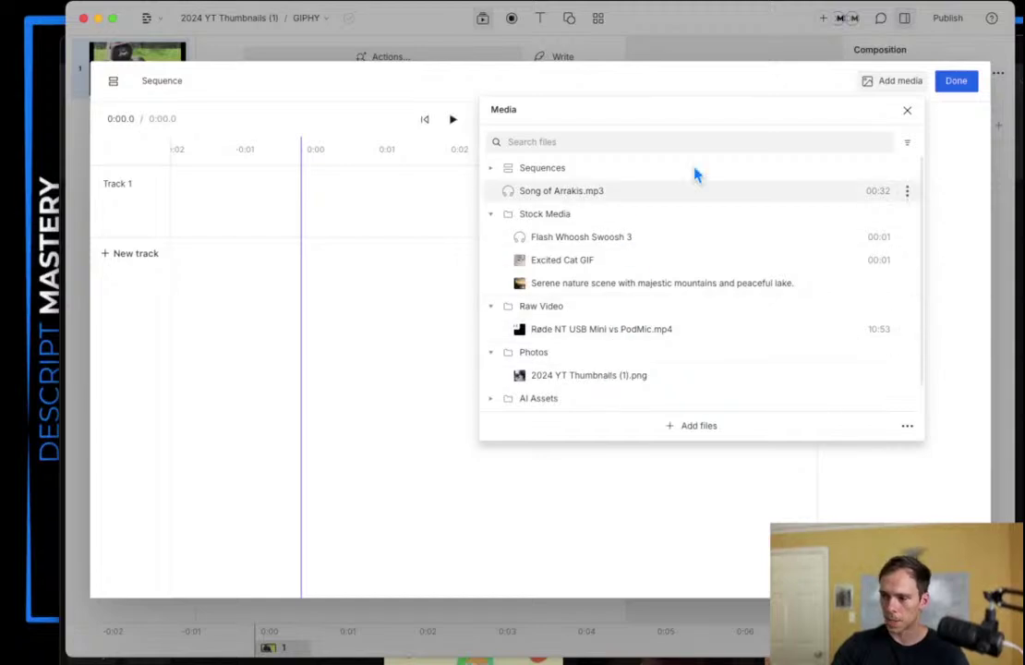
left_click(905, 112)
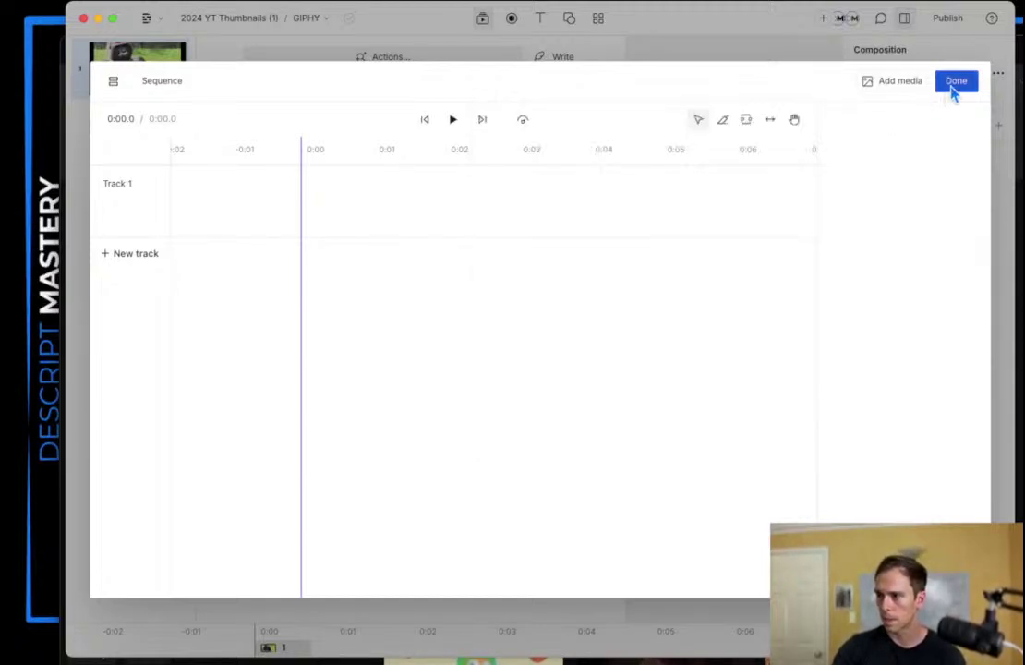
left_click(954, 88)
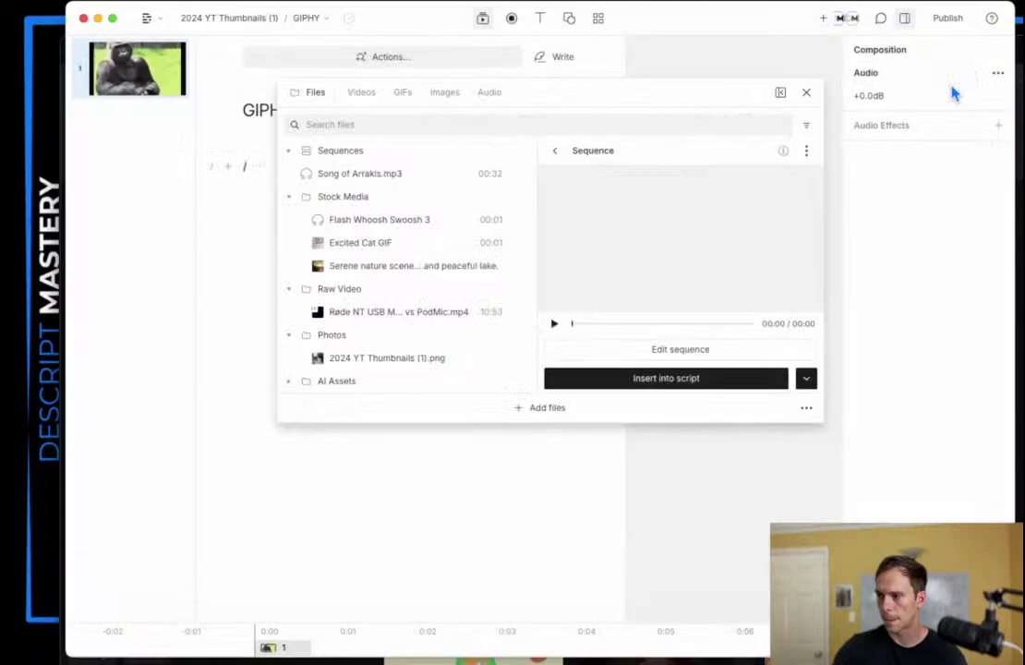
left_click(806, 151)
left_click(806, 151)
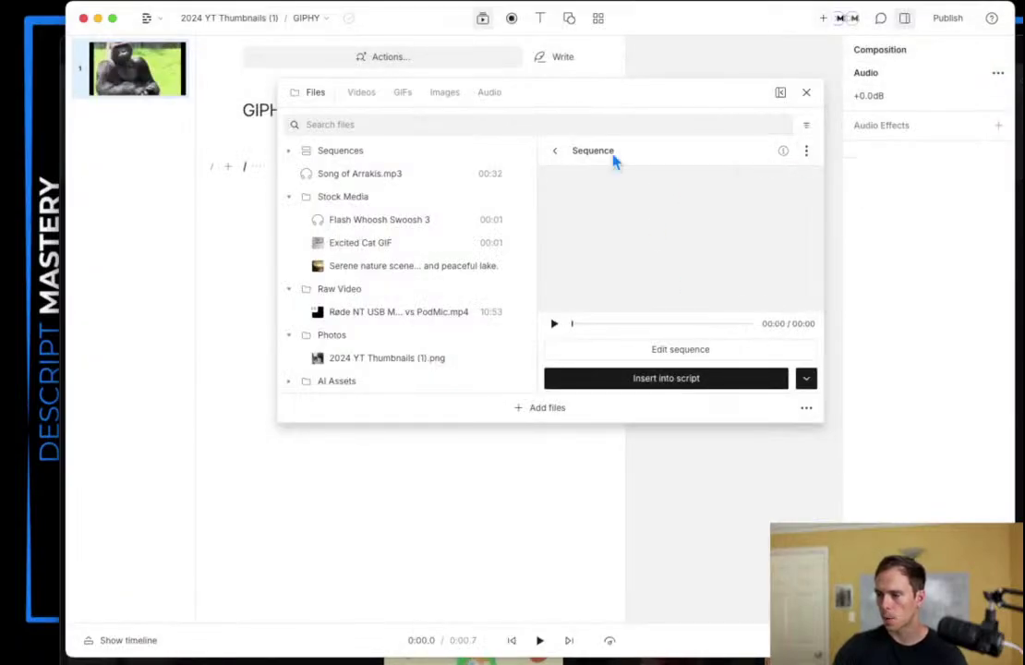
left_click(555, 151)
Step: Examine the file information of the Excited Cat GIF, including resolution and composition usage, and play its preview
left_click(384, 245)
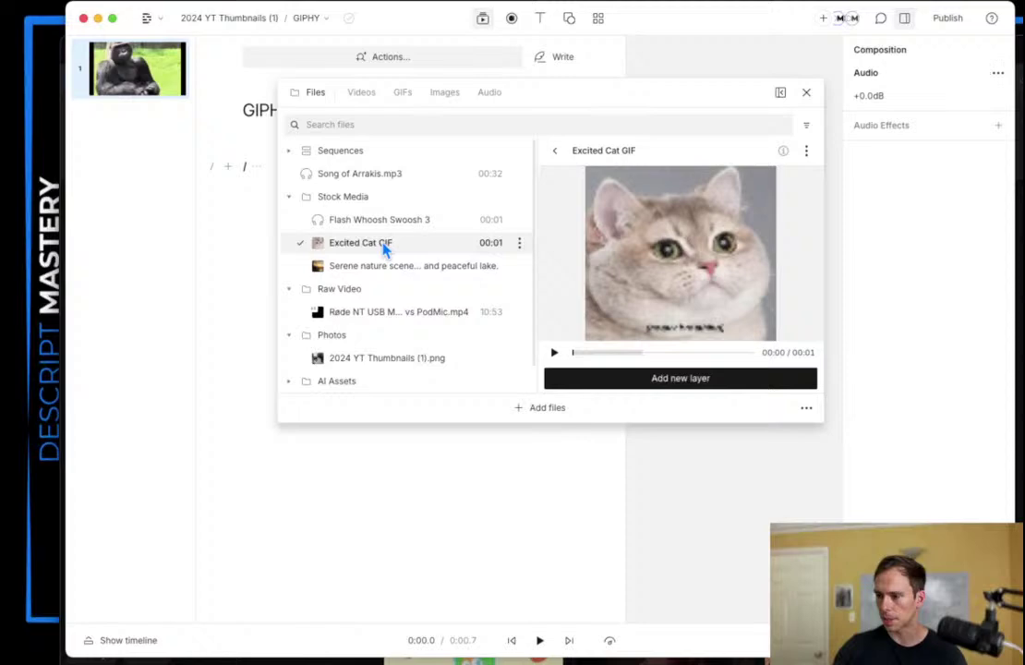
left_click(784, 152)
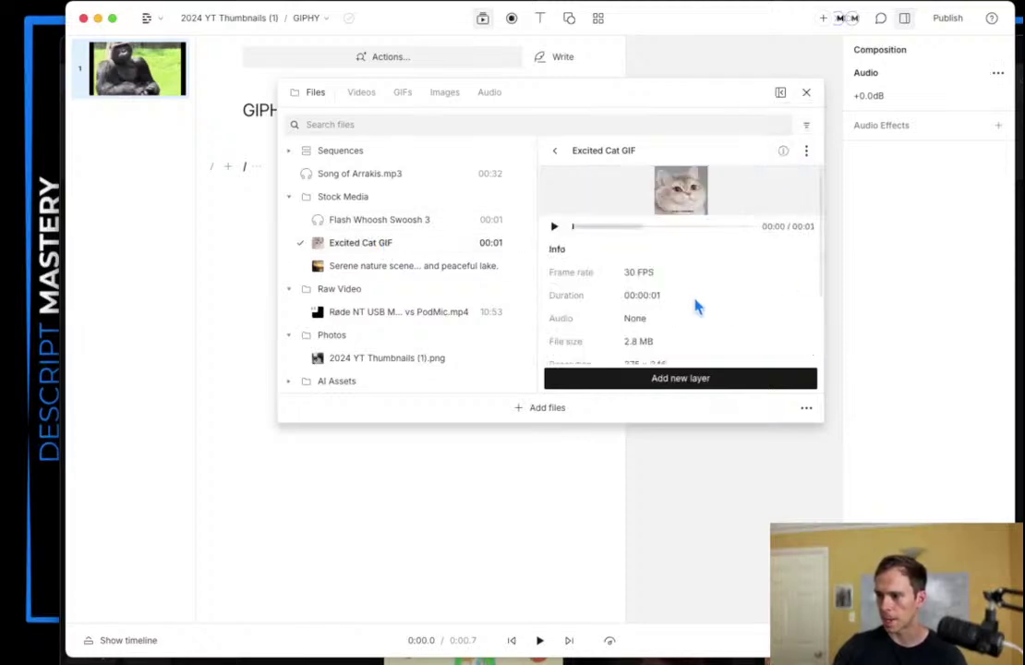
scroll(698, 308, "down", 1)
scroll(651, 266, "down", 1)
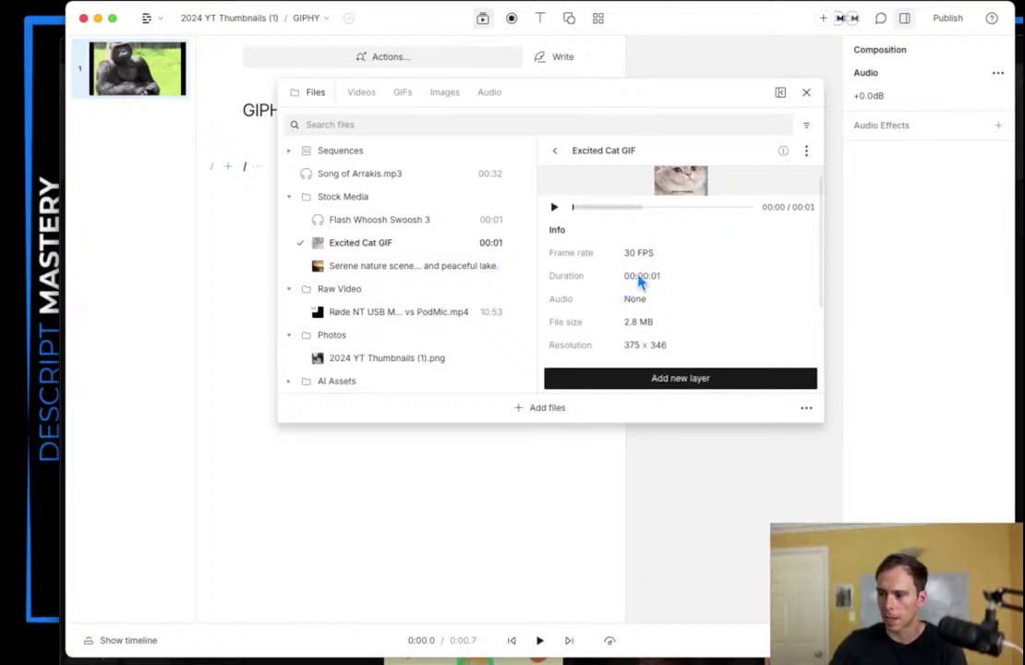
scroll(659, 319, "down", 1)
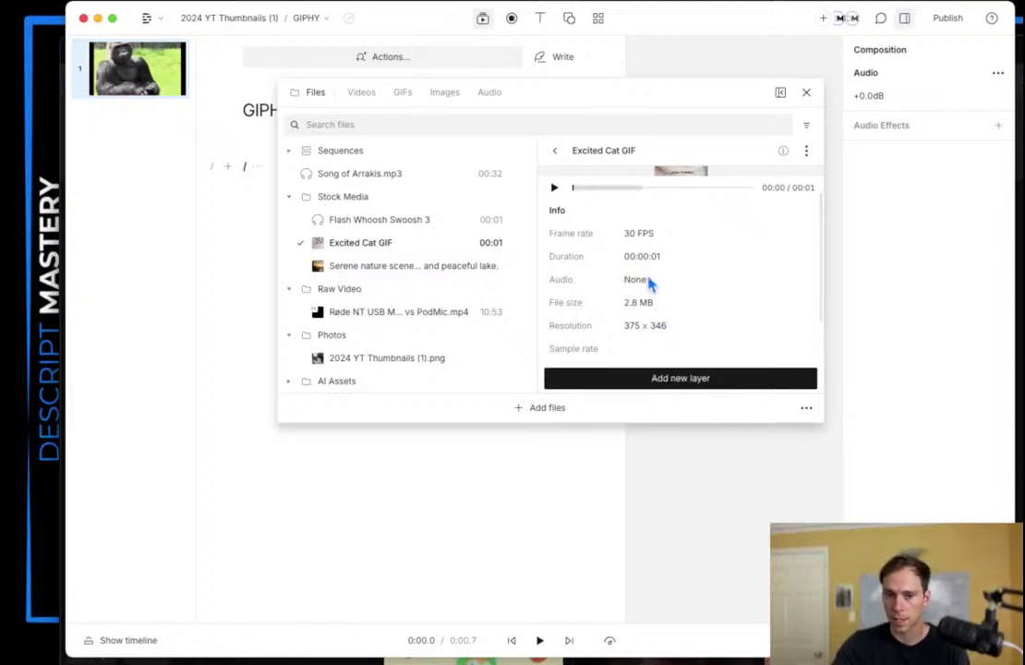
scroll(657, 306, "down", 1)
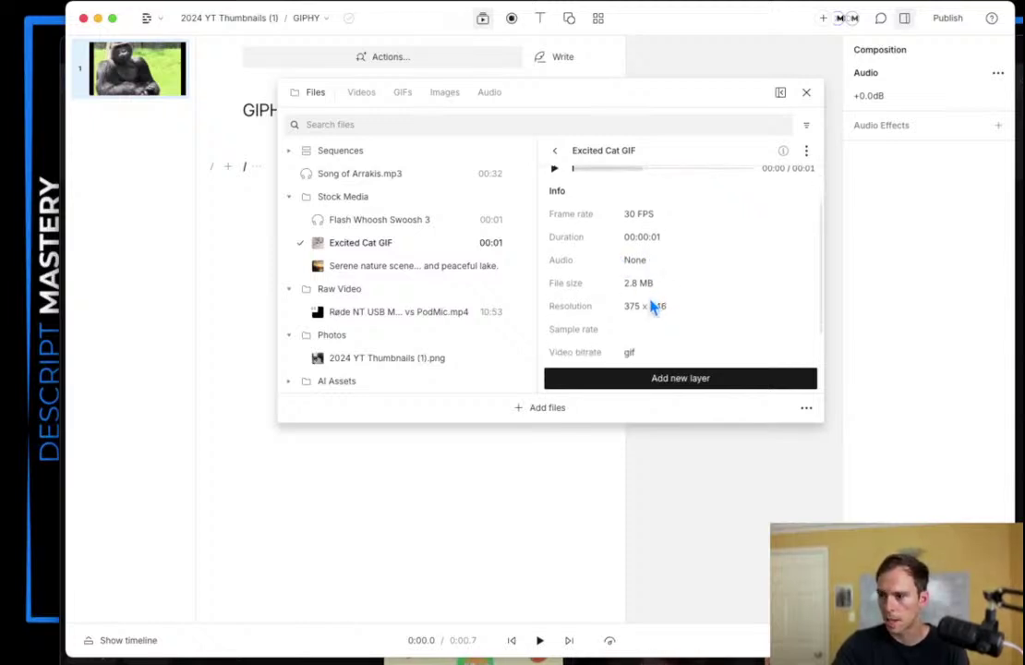
scroll(657, 294, "down", 1)
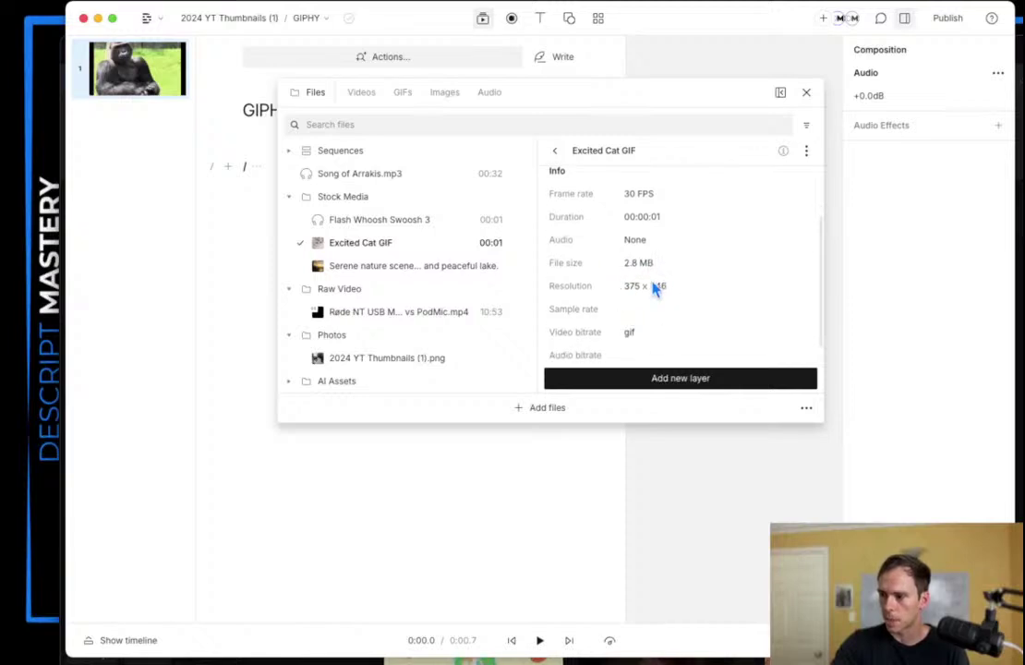
scroll(646, 332, "down", 1)
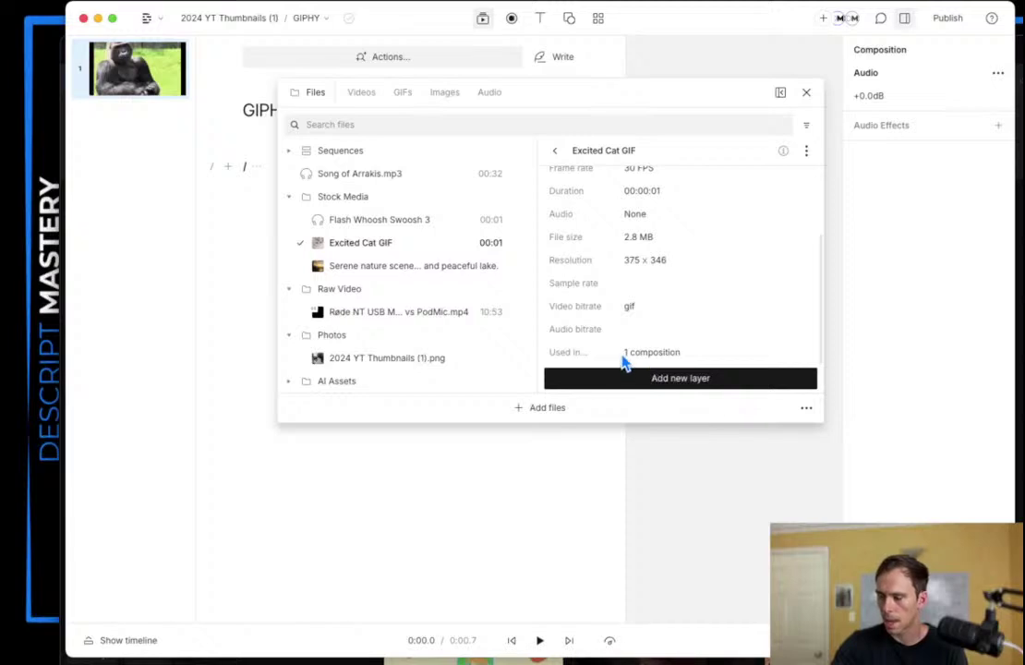
scroll(679, 357, "up", 3)
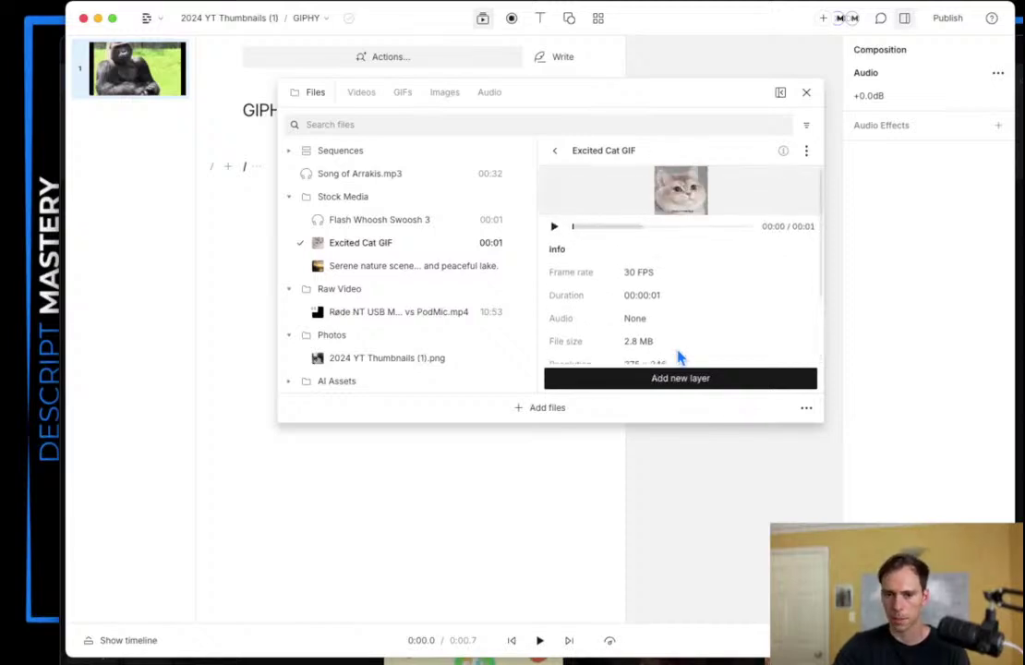
scroll(679, 357, "down", 3)
scroll(678, 358, "up", 3)
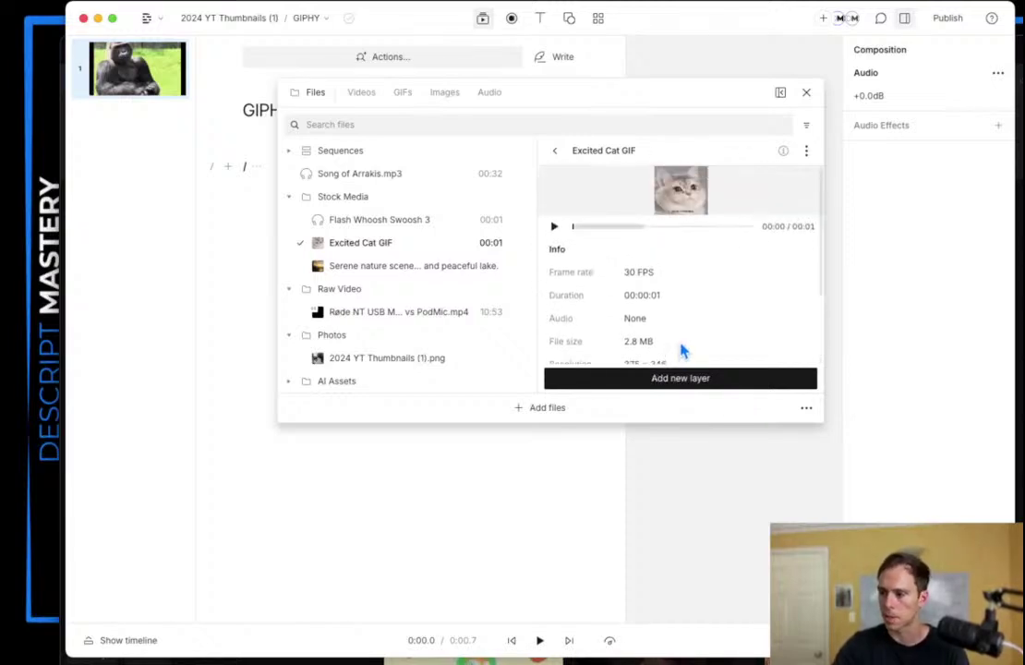
left_click(554, 226)
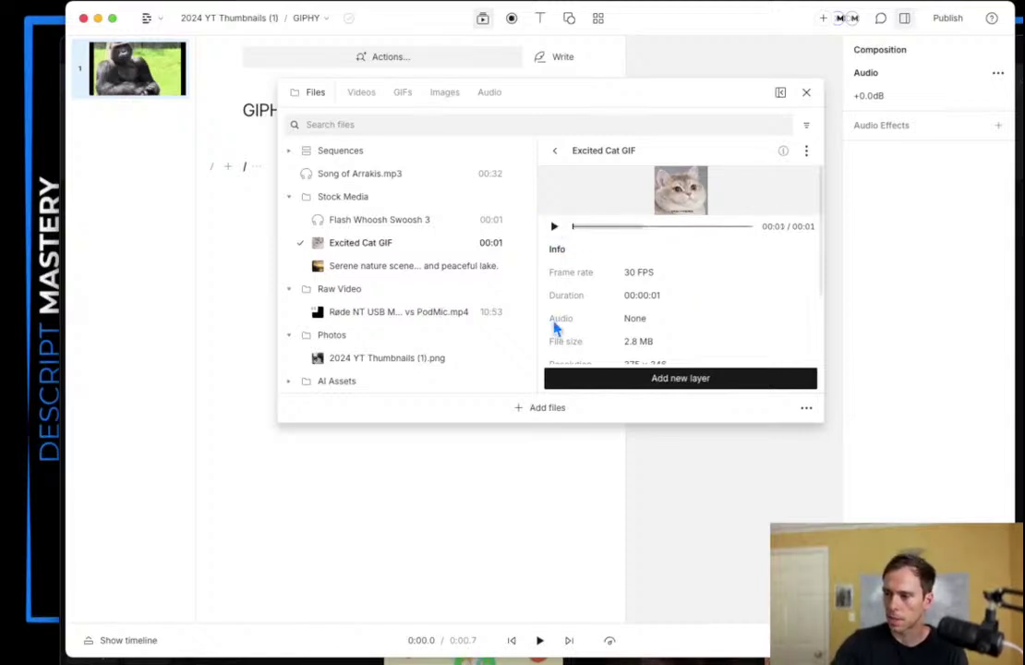
Step: Stop the Excited Cat GIF preview, review the file's available actions including Replace and Repair file, and close its preview
left_click(554, 226)
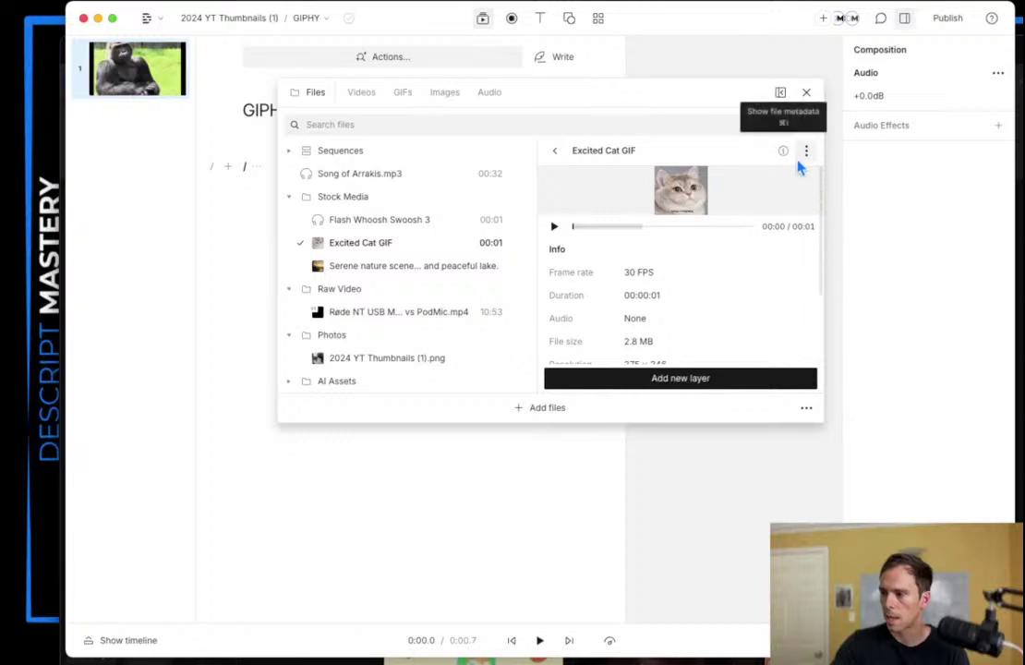
left_click(803, 157)
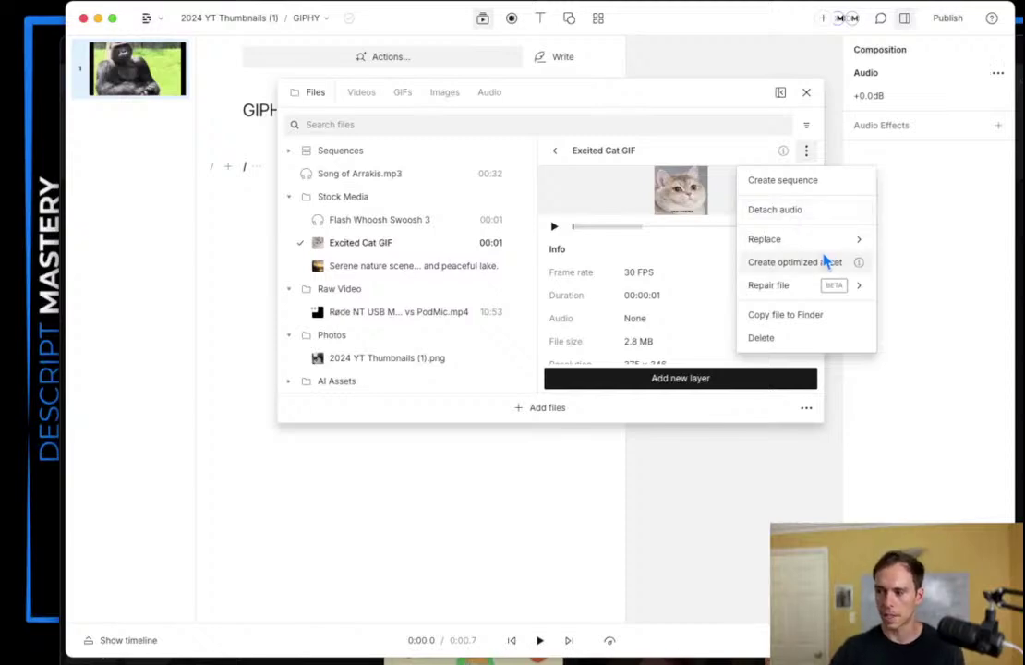
mouse_move(818, 249)
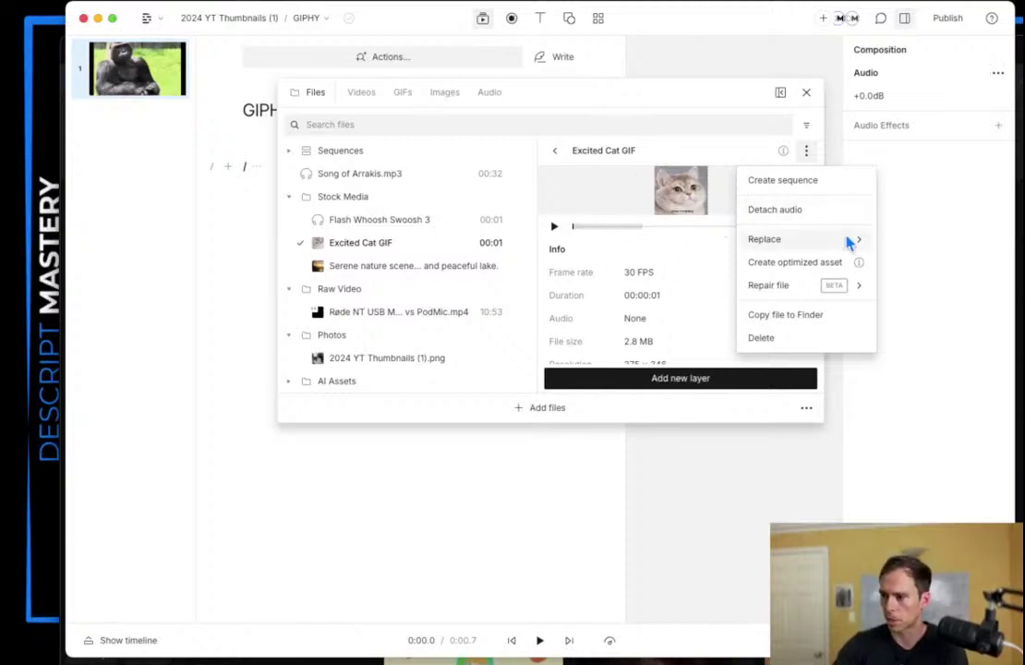
mouse_move(846, 238)
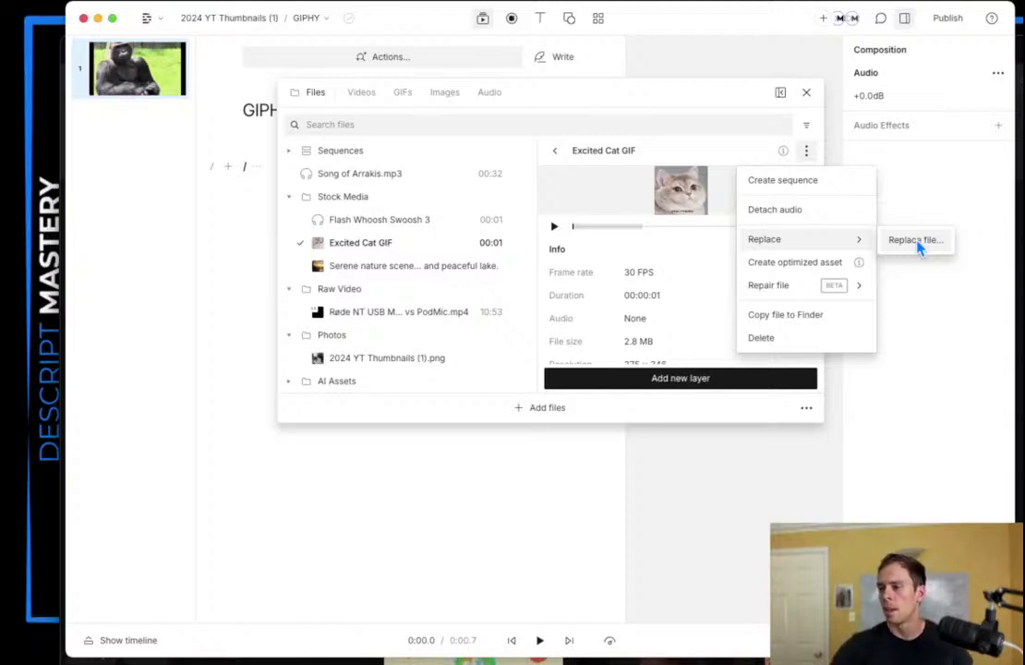
mouse_move(858, 263)
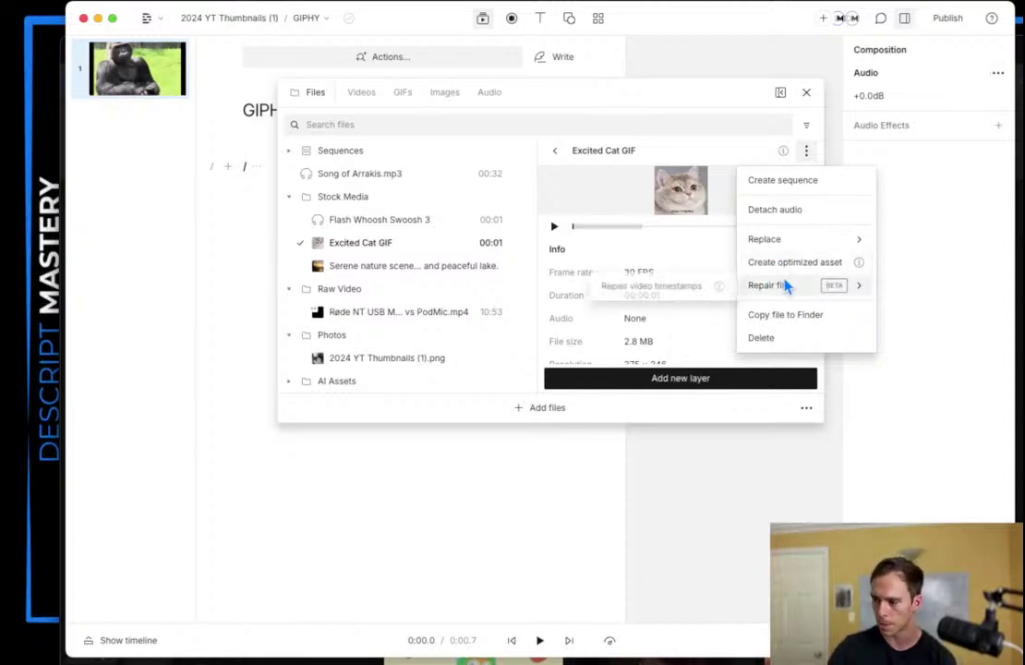
mouse_move(785, 284)
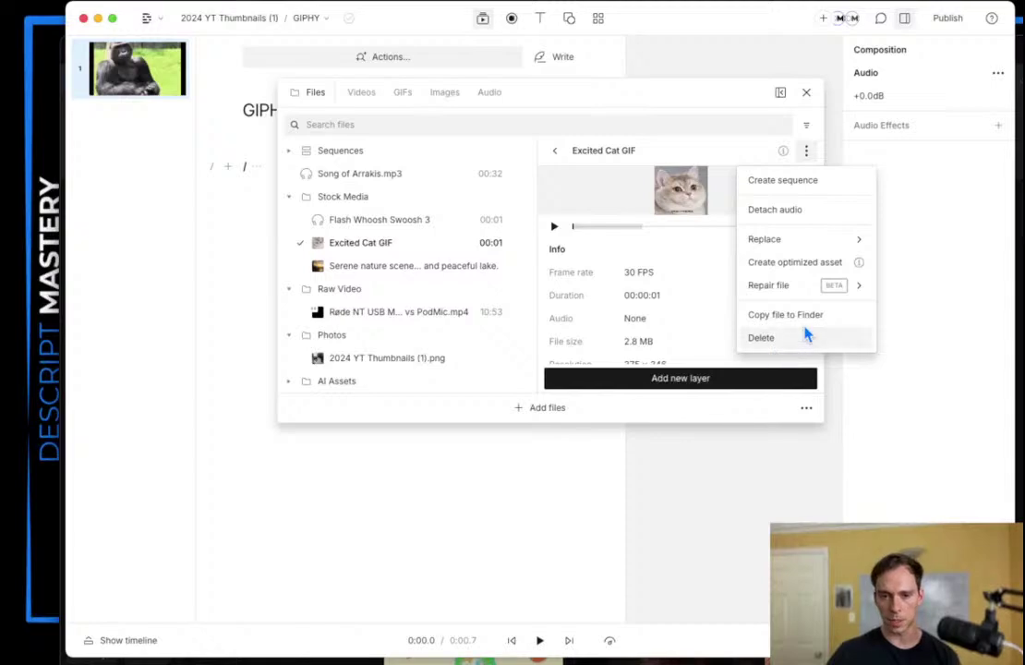
left_click(595, 147)
left_click(554, 151)
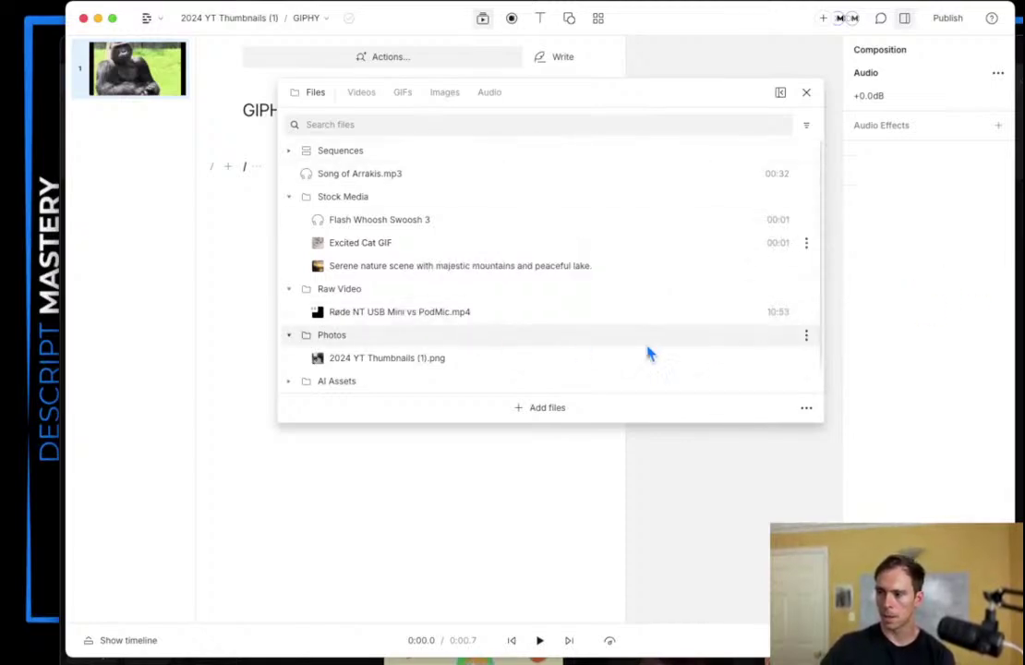
Step: Compare the file actions available for Song of Arrakis.mp3 with those for the Excited Cat GIF, including the mono conversion options
scroll(657, 355, "down", 1)
scroll(656, 354, "up", 1)
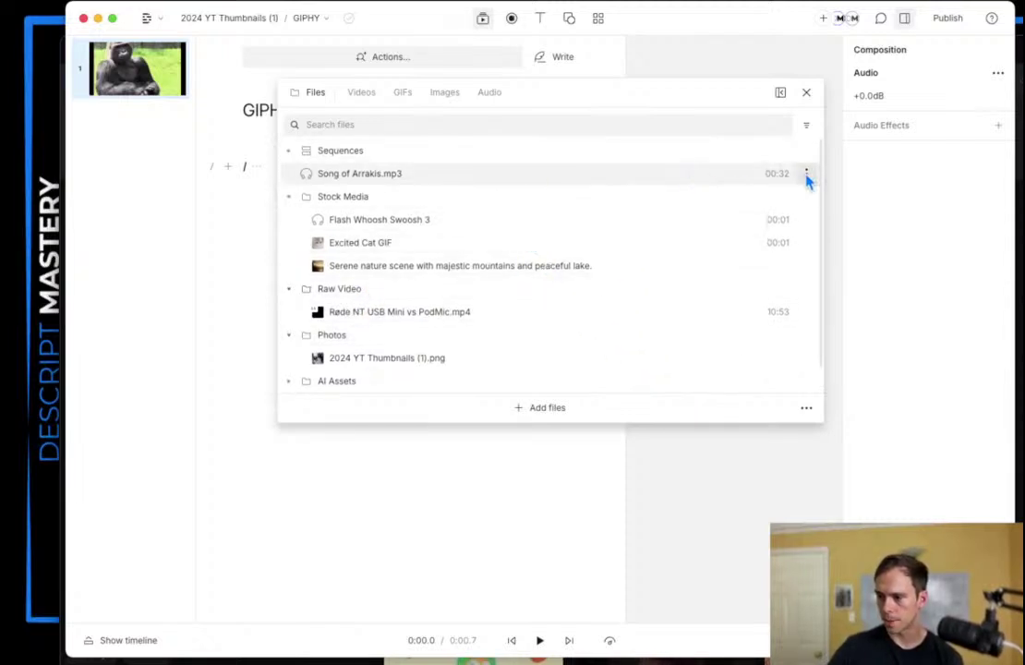
scroll(508, 244, "down", 1)
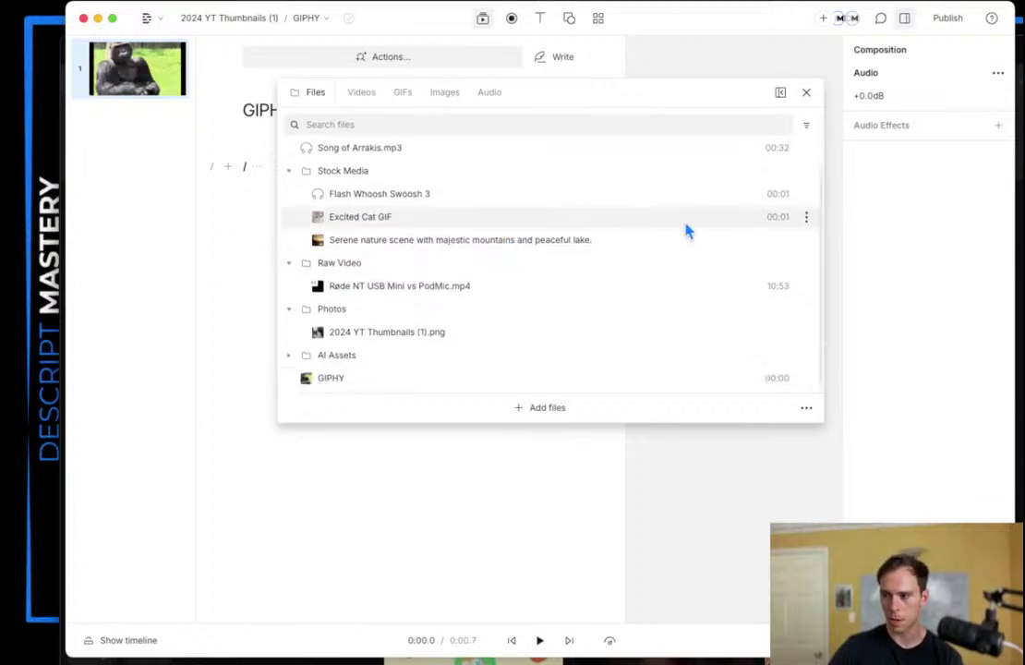
scroll(785, 203, "up", 1)
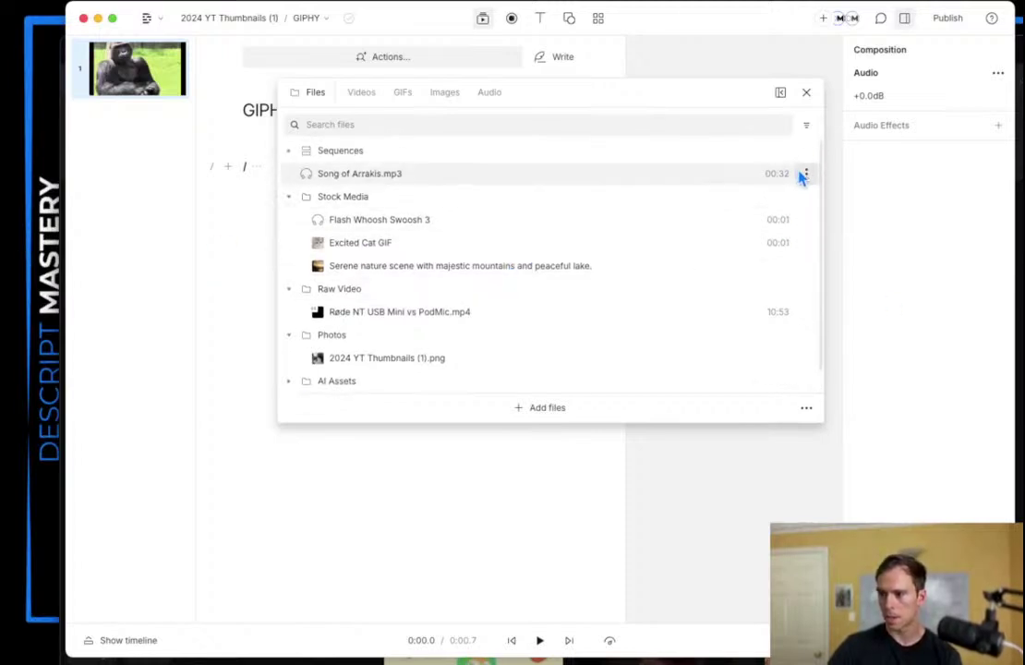
left_click(807, 176)
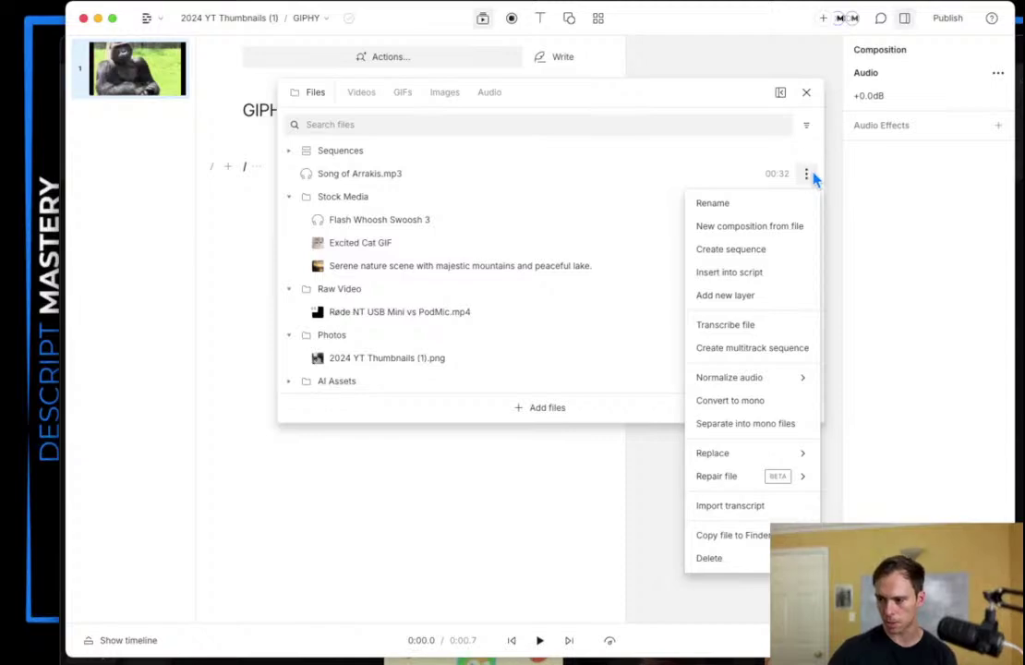
left_click(614, 234)
left_click(807, 242)
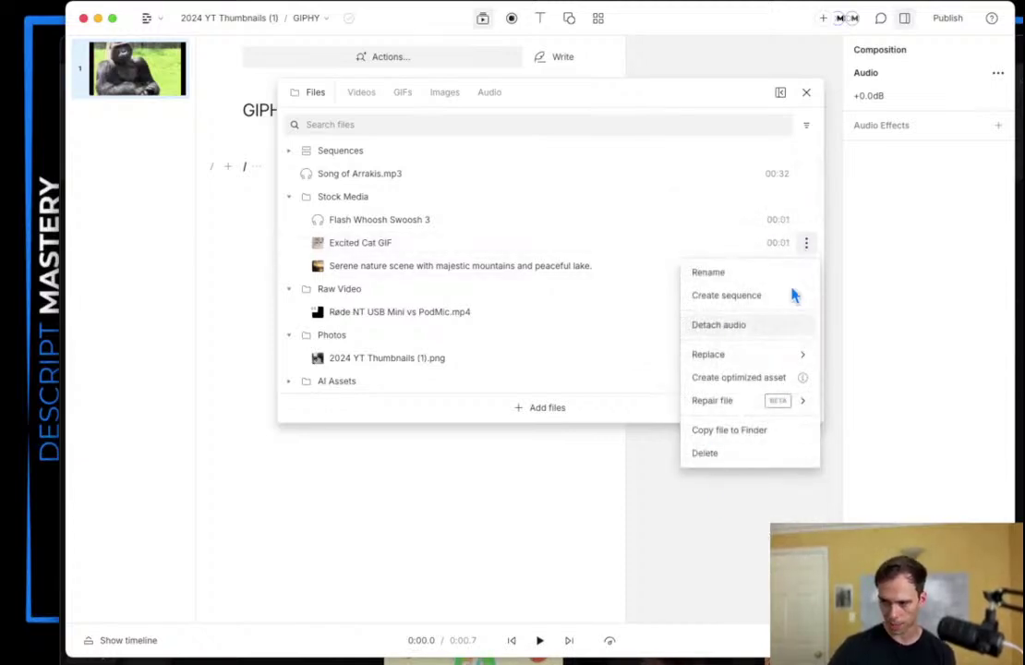
left_click(806, 174)
left_click(806, 174)
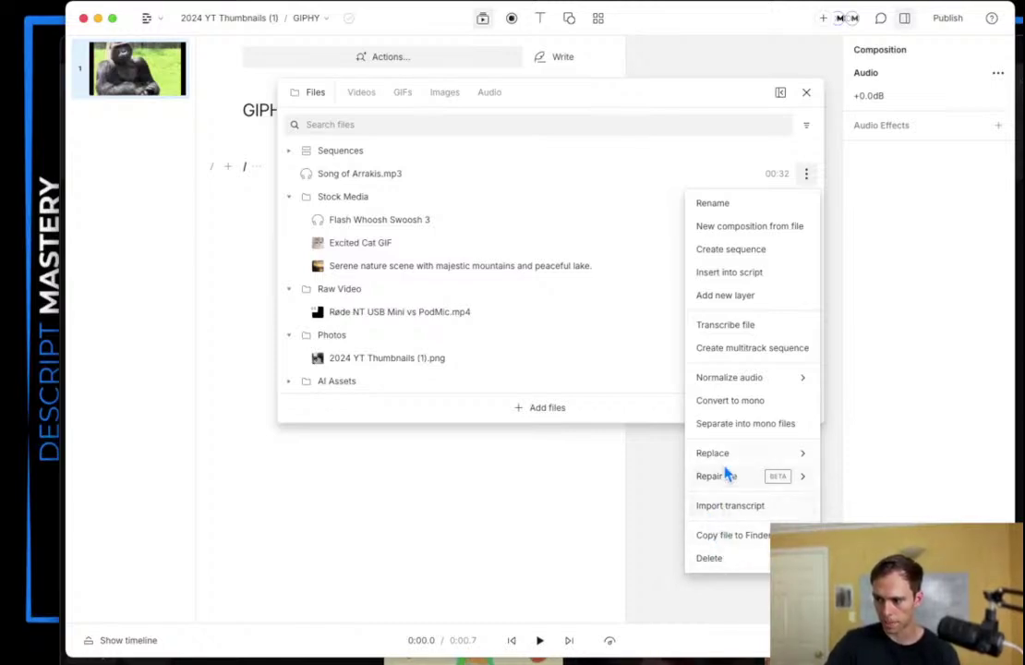
mouse_move(724, 491)
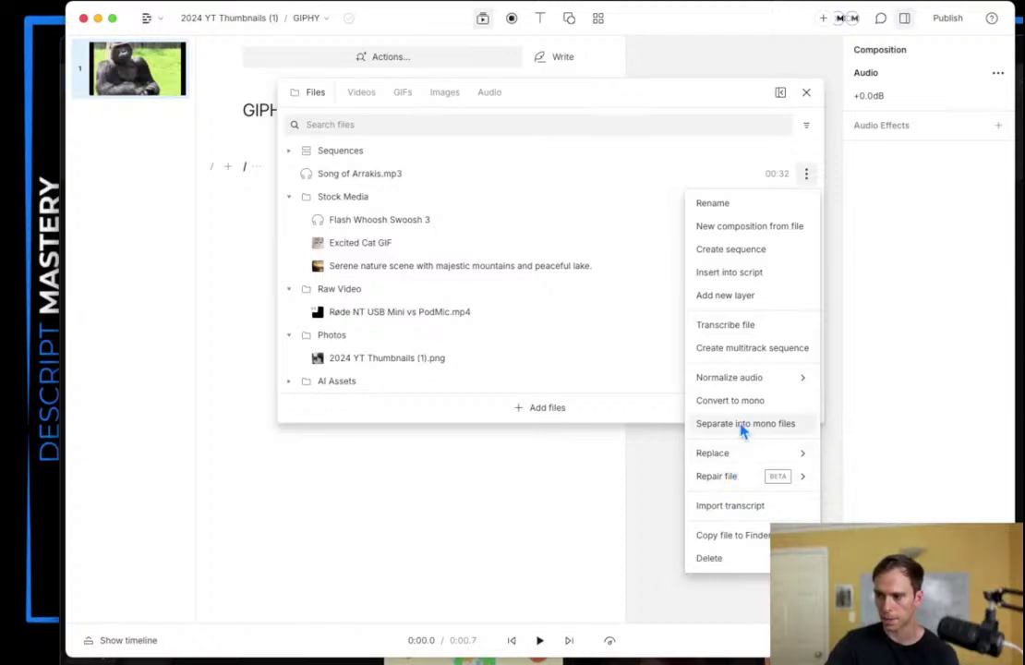
mouse_move(753, 449)
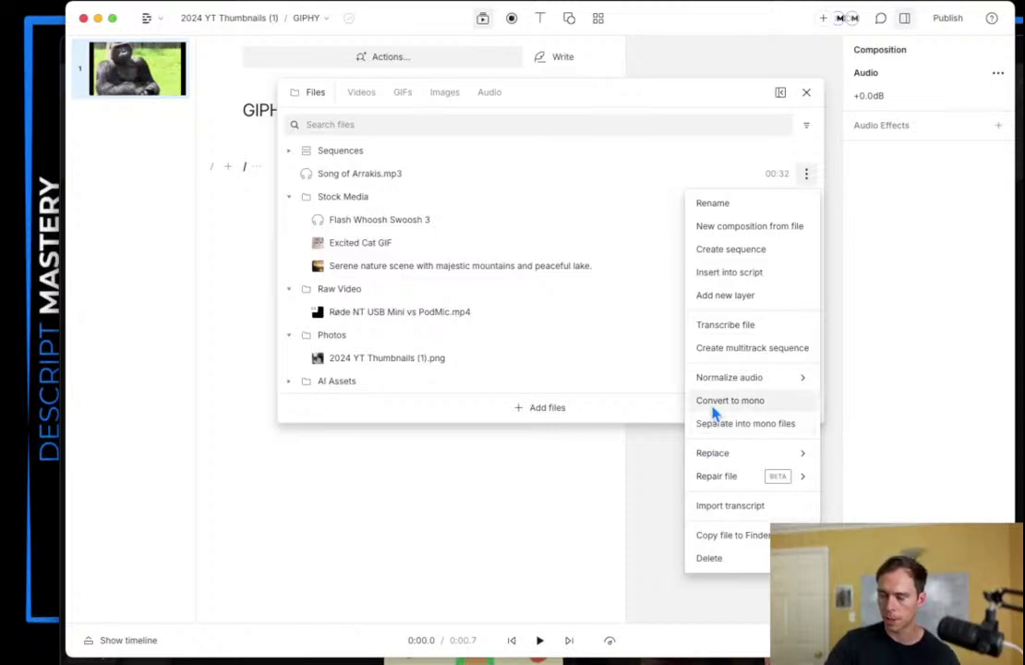
mouse_move(774, 395)
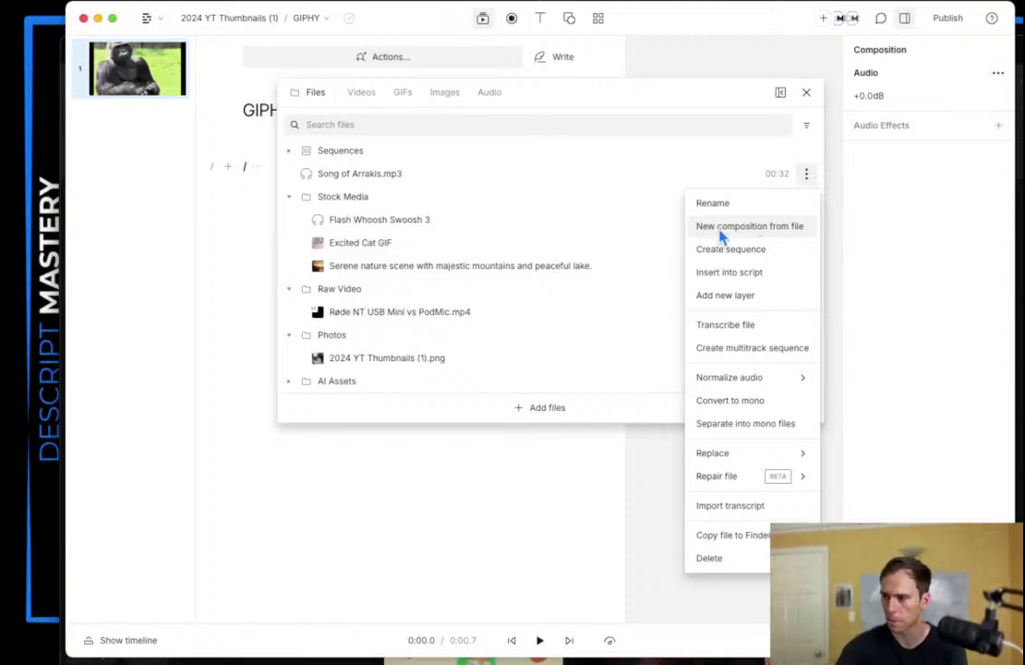
Step: Rename the Song of Arrakis audio file to Song
left_click(725, 205)
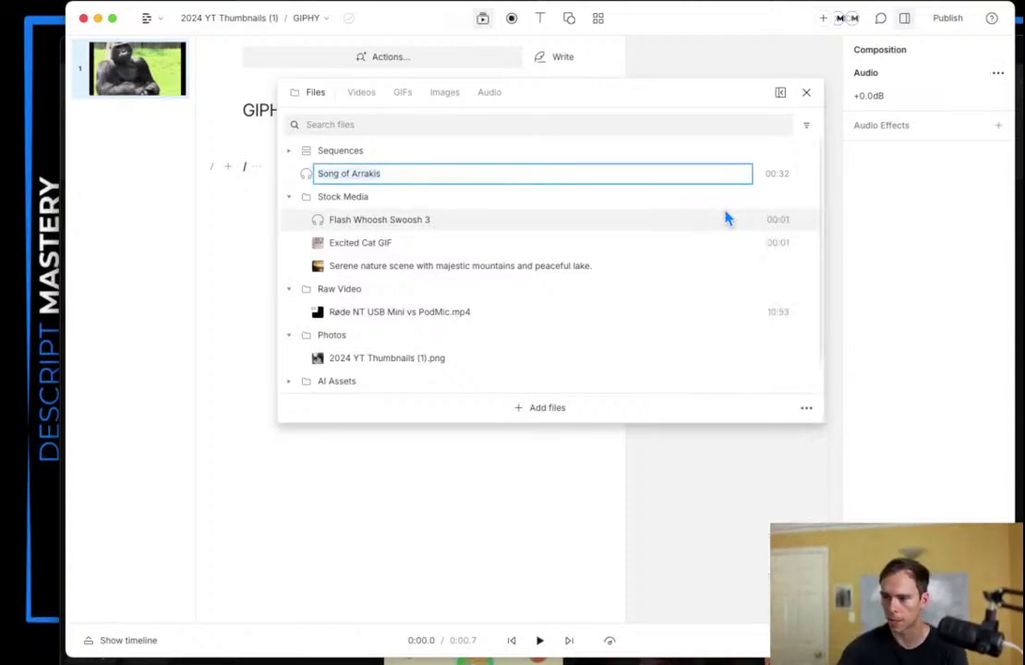
key("Right")
key("BackSpace")
key("BackSpace")
key("BackSpace")
key("BackSpace")
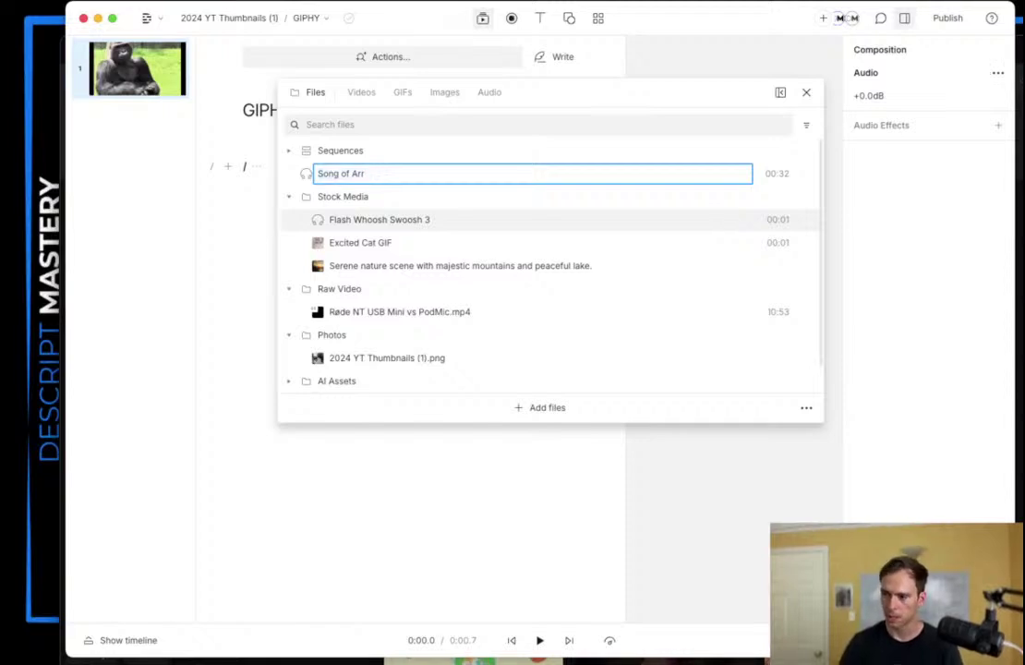
key("Return")
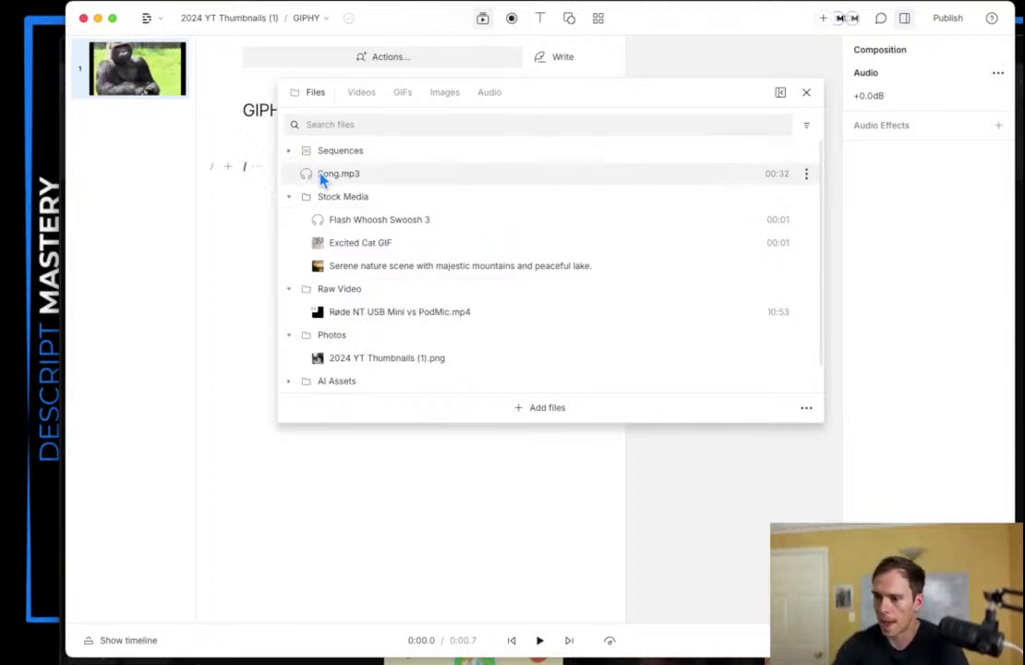
Step: Play a few seconds of Song.mp3 in its preview and switch its insertion option to Add new layer
left_click(365, 182)
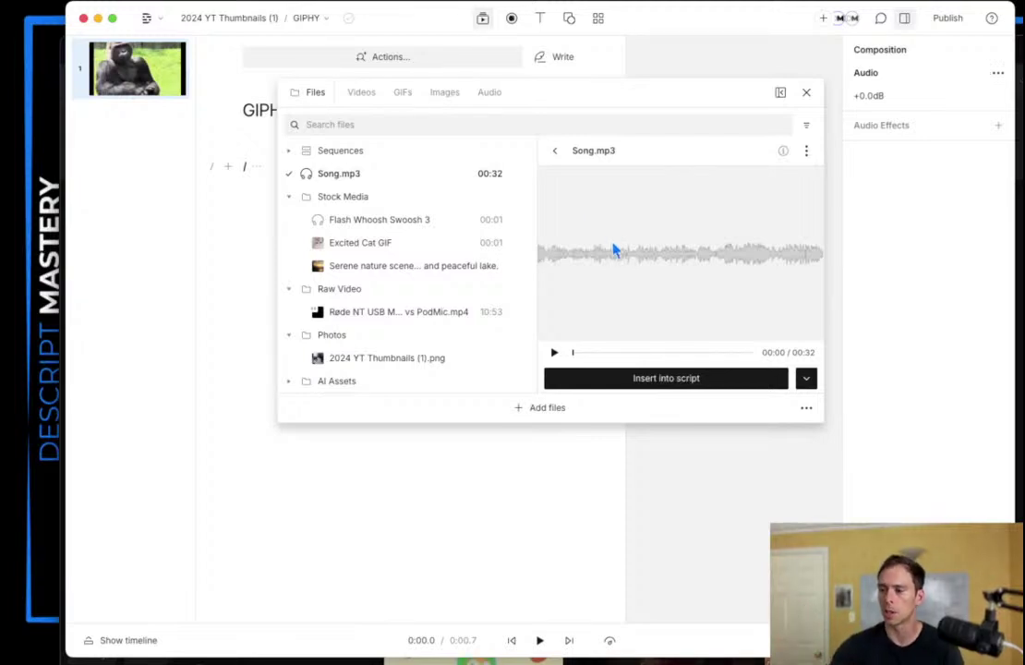
left_click(555, 353)
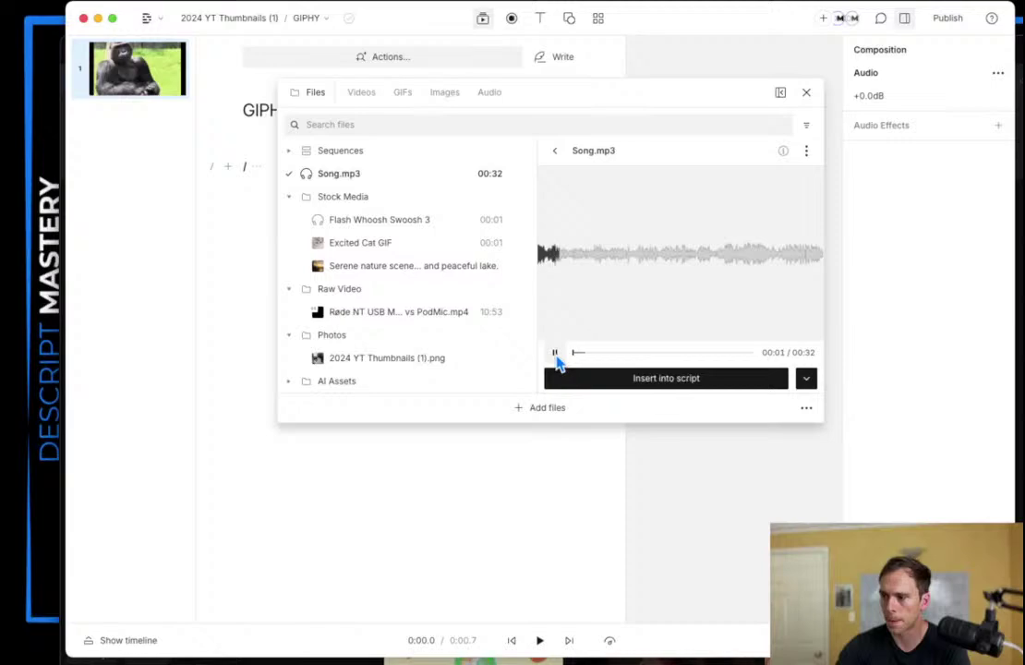
left_click(555, 354)
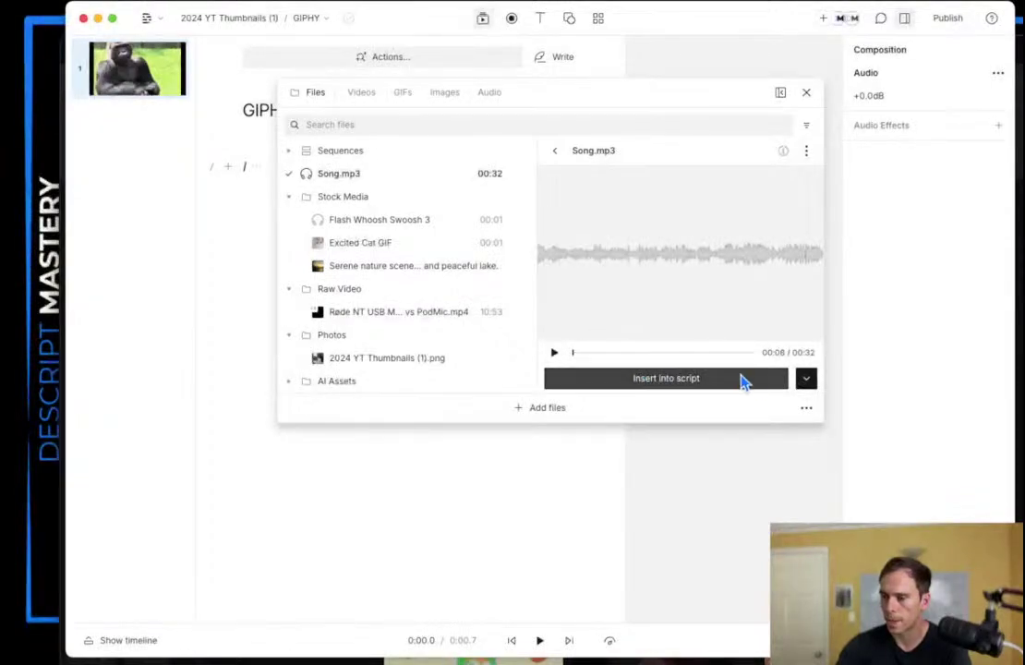
left_click(805, 378)
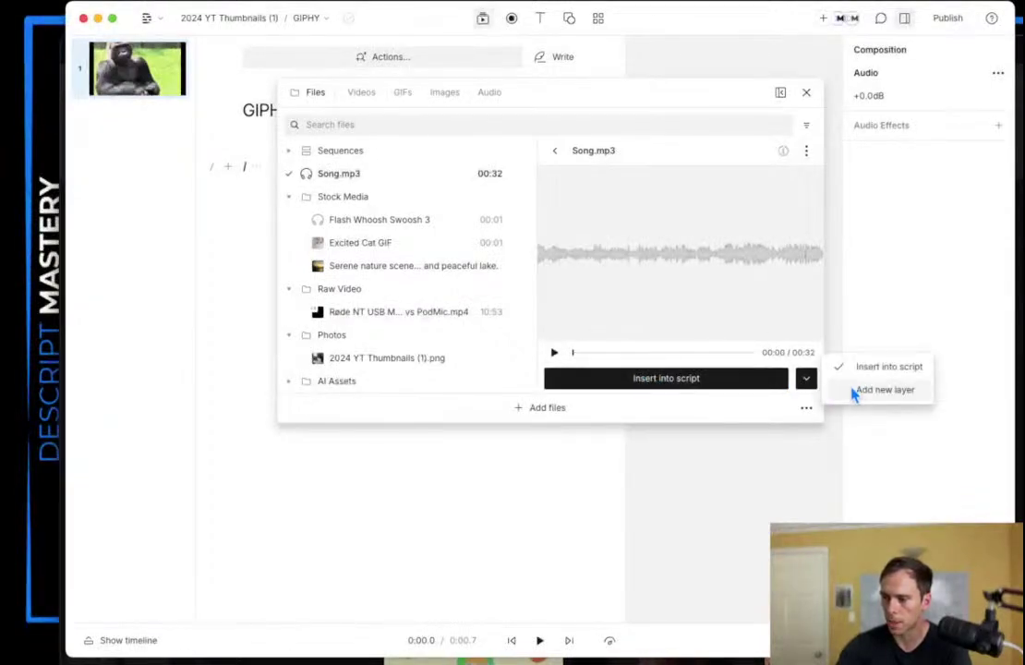
left_click(854, 392)
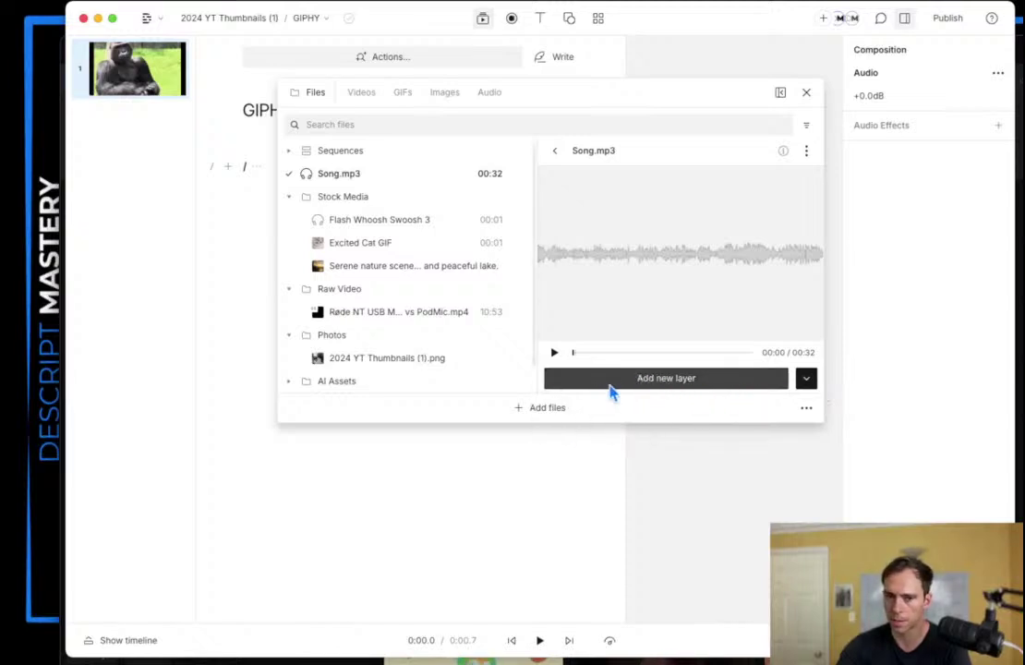
Step: Preview Flash Whoosh Swoosh 3, the Raw Video file's thumbnail and the 2024 YT Thumbnails (1).png photo
left_click(386, 227)
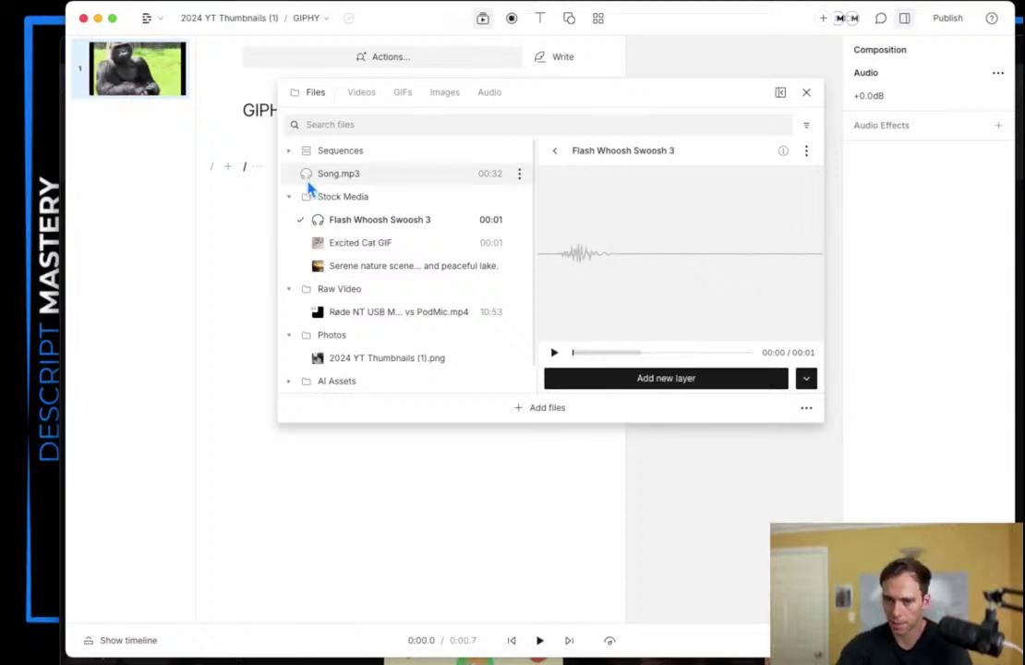
mouse_move(320, 250)
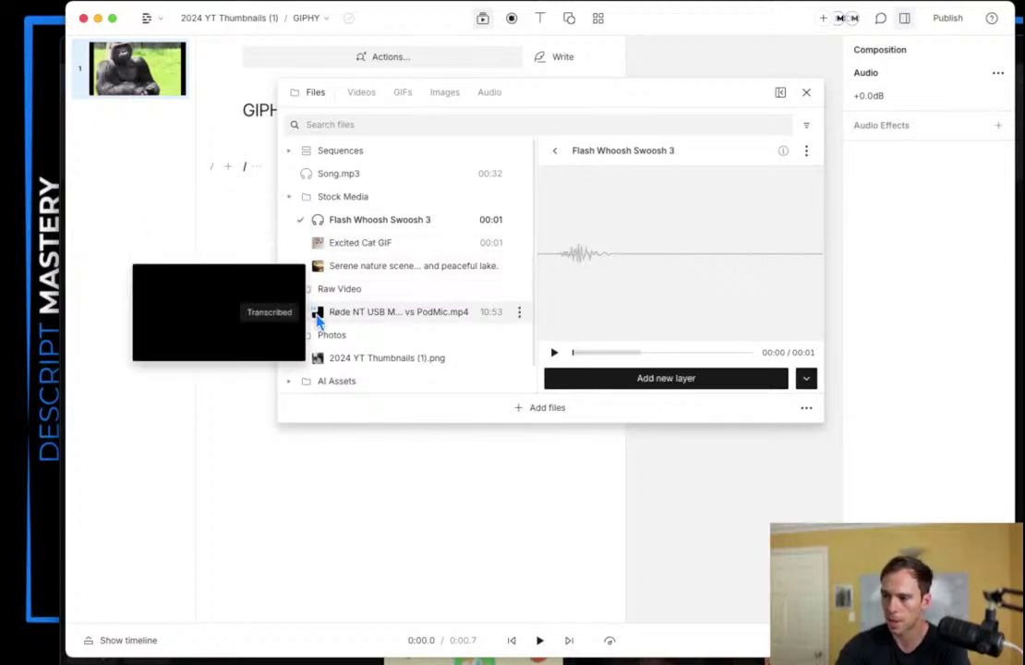
mouse_move(320, 365)
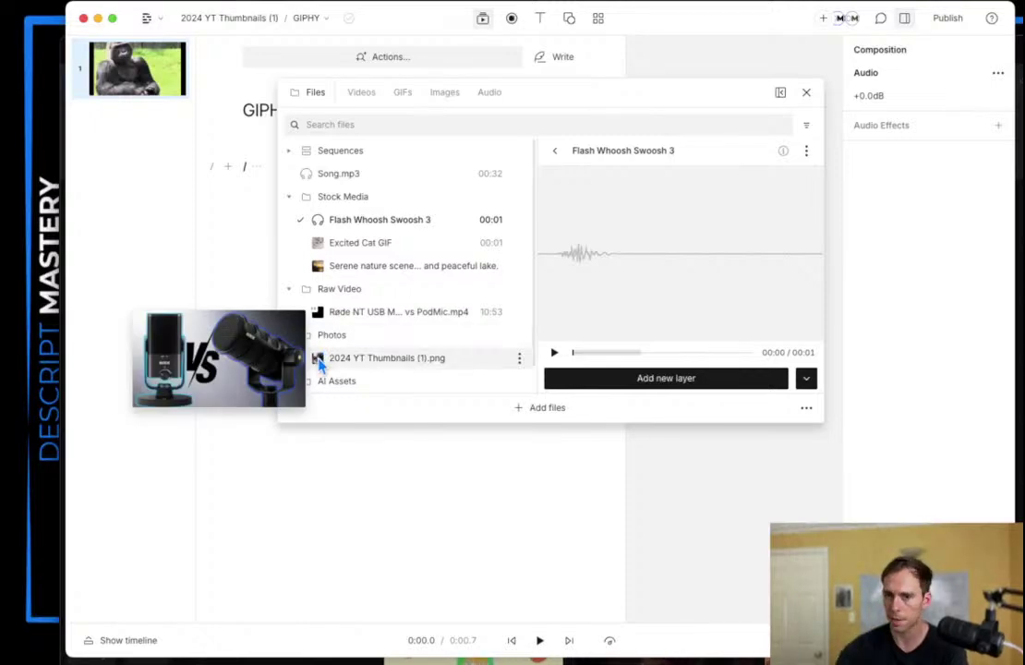
left_click(365, 360)
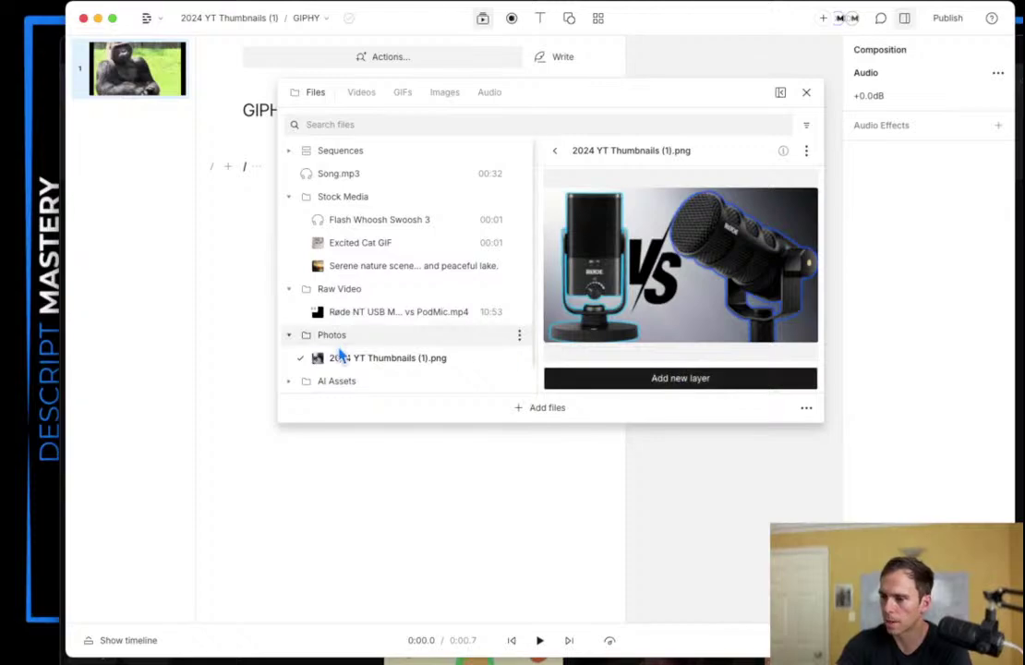
Step: Play the preview of Røde NT USB Mini vs PodMic.mp4 and insert the video into the script
scroll(339, 356, "down", 1)
left_click(435, 289)
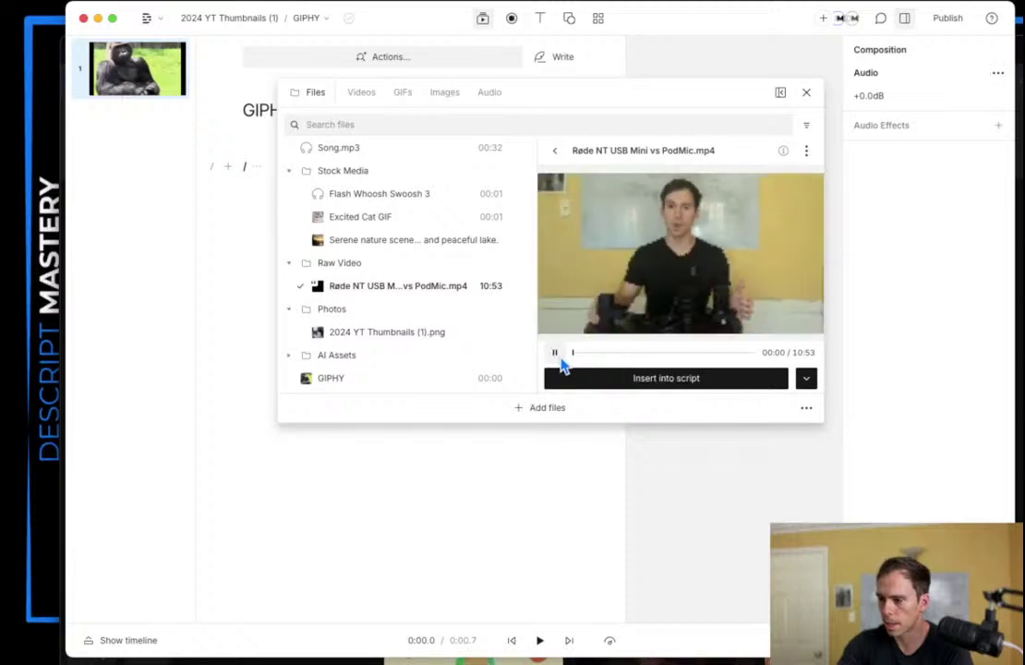
left_click(555, 354)
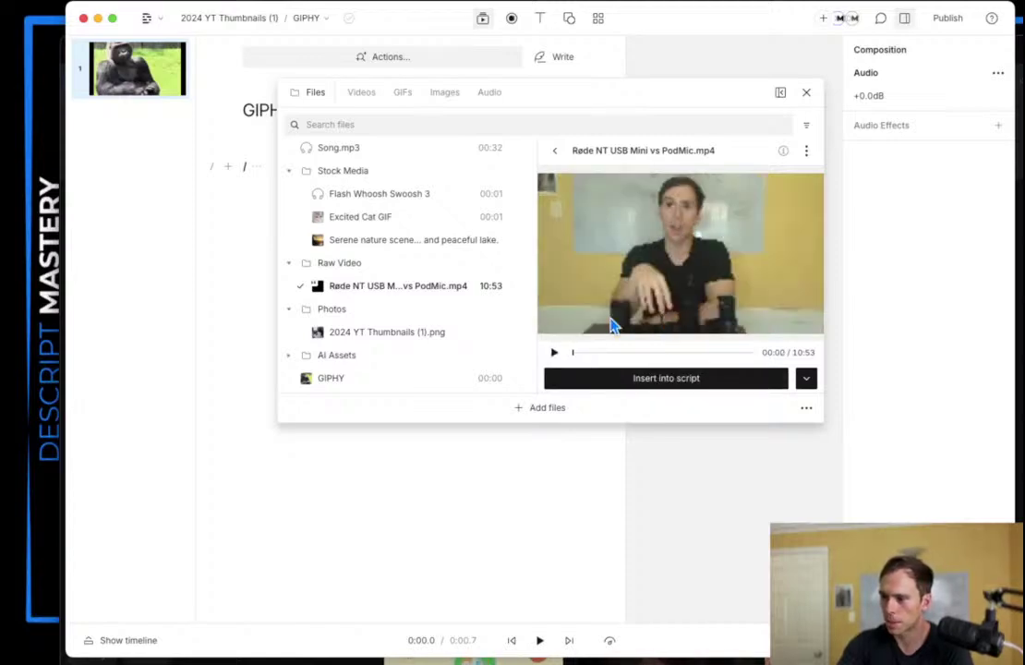
left_click(555, 353)
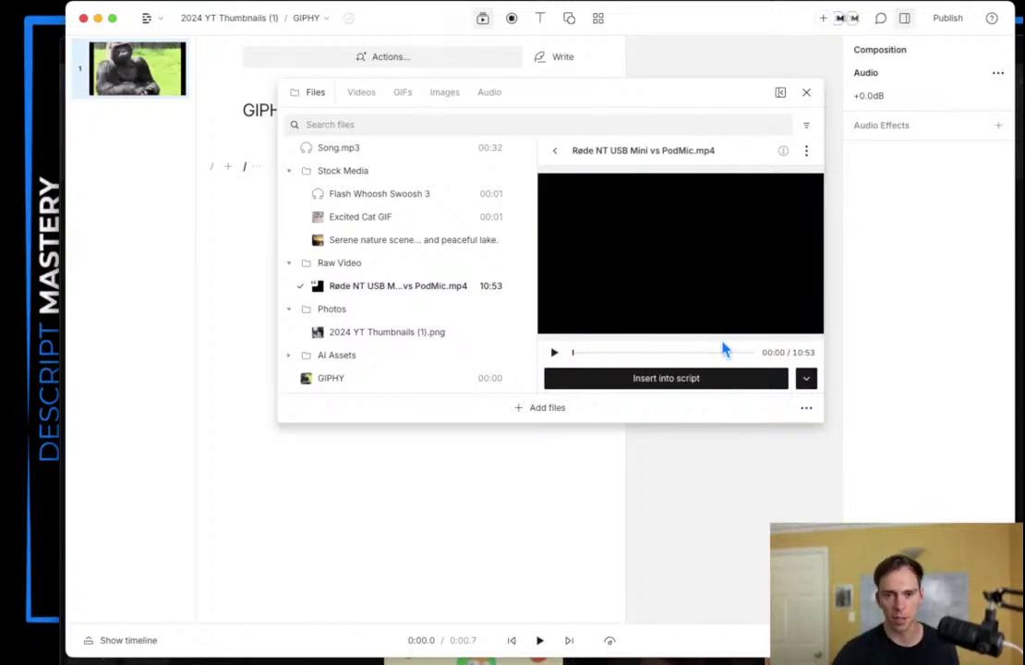
left_click(691, 380)
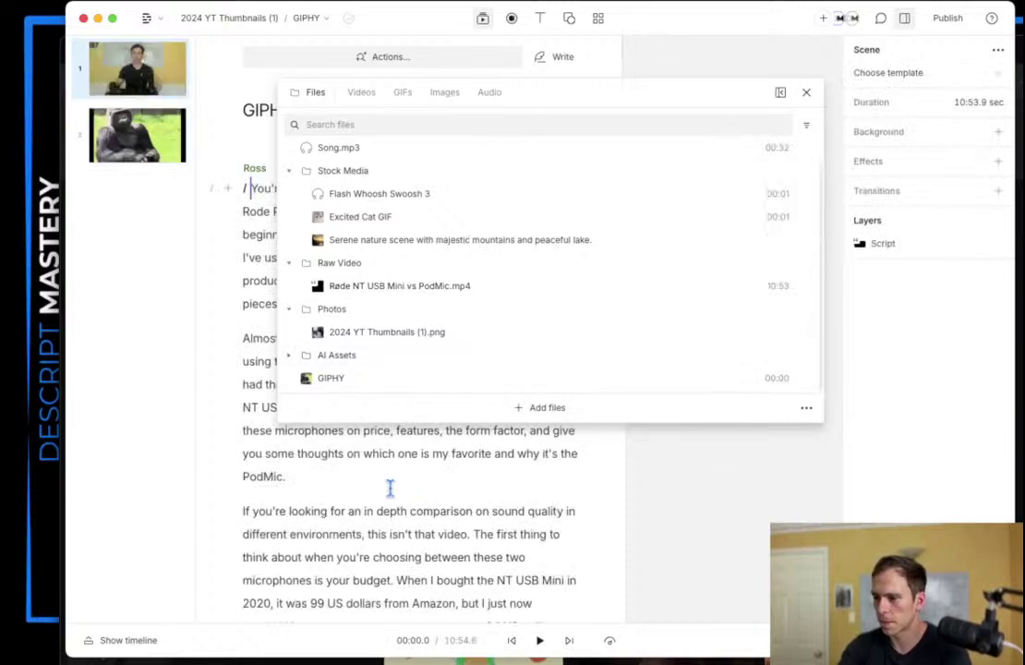
Step: Close the floating file list, place the script cursor before "four years" and narrow the script to enlarge the video canvas
left_click(340, 474)
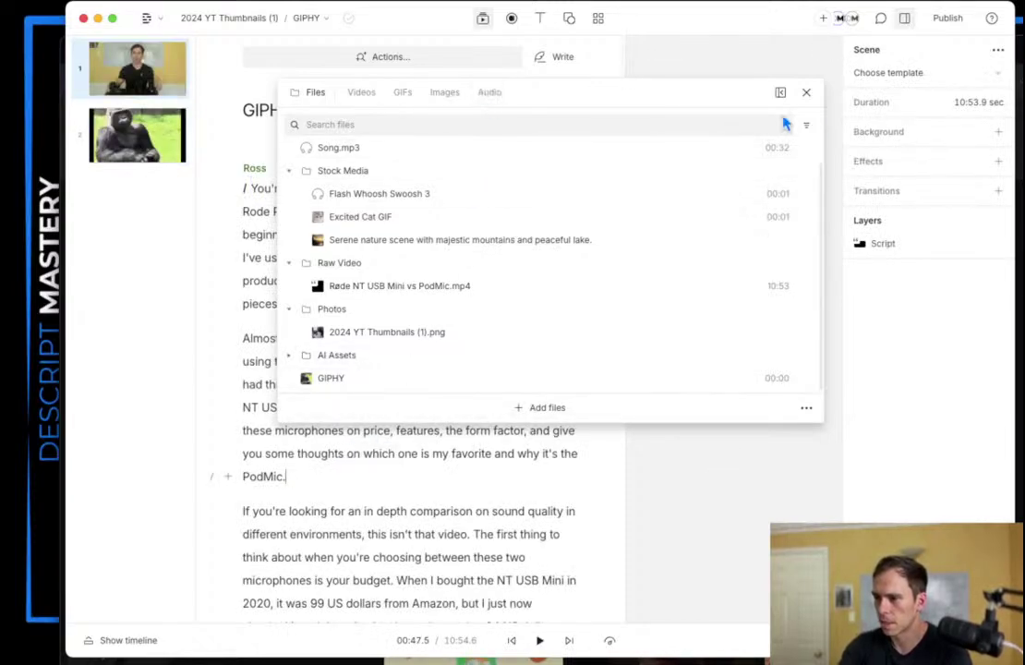
left_click(806, 93)
left_click(439, 257)
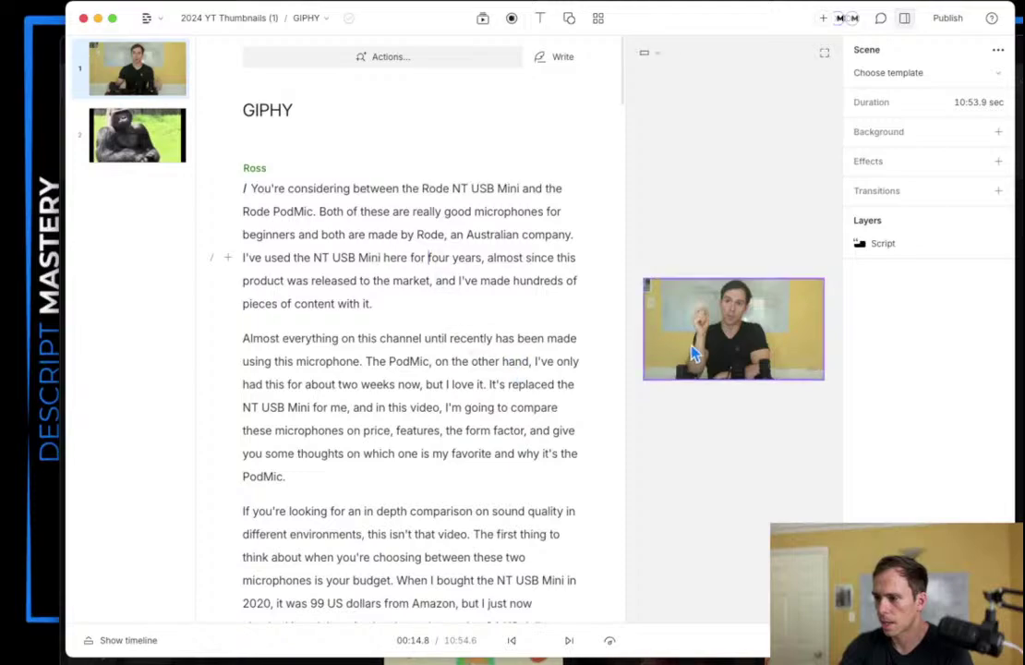
left_click_drag(625, 326, 492, 384)
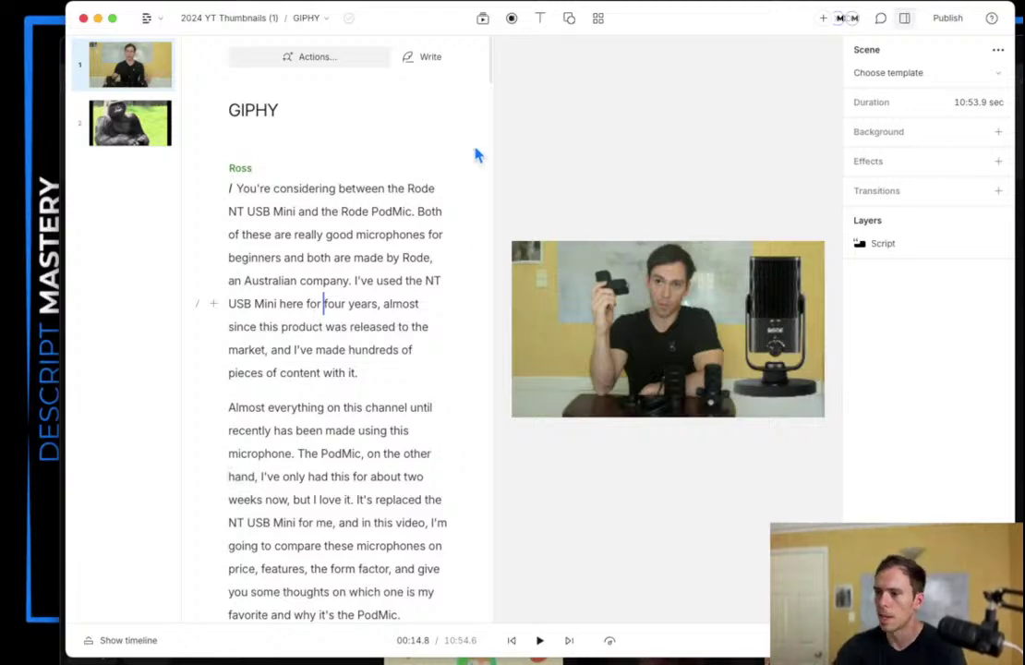
Step: Skim the script's opening paragraphs and place the cursor before "this channel" in the second paragraph
left_click(376, 257)
scroll(321, 485, "down", 5)
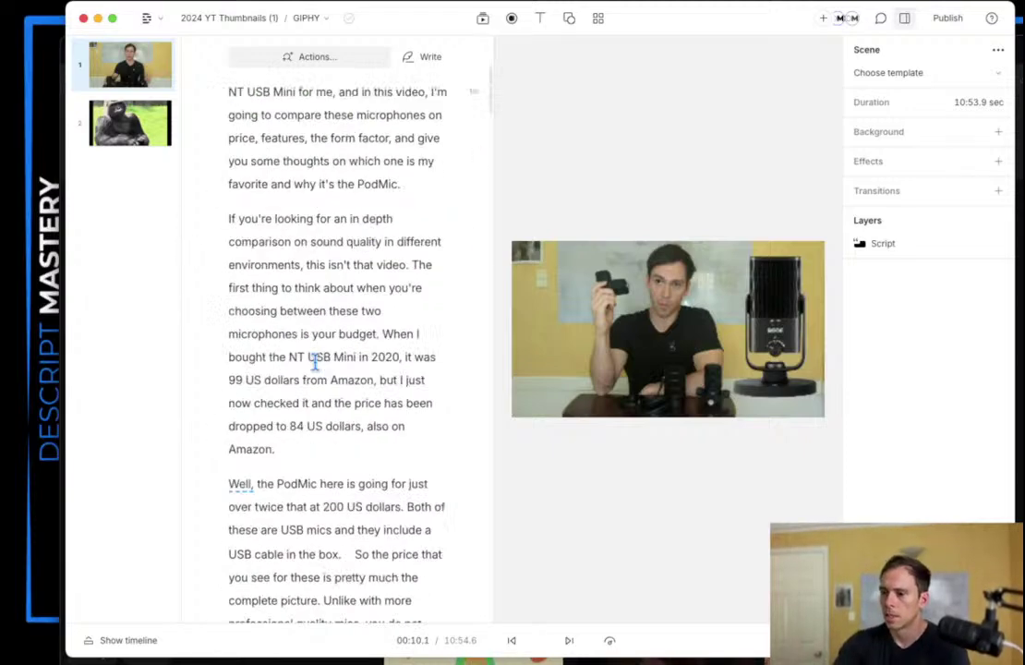
scroll(258, 350, "up", 5)
left_click(338, 391)
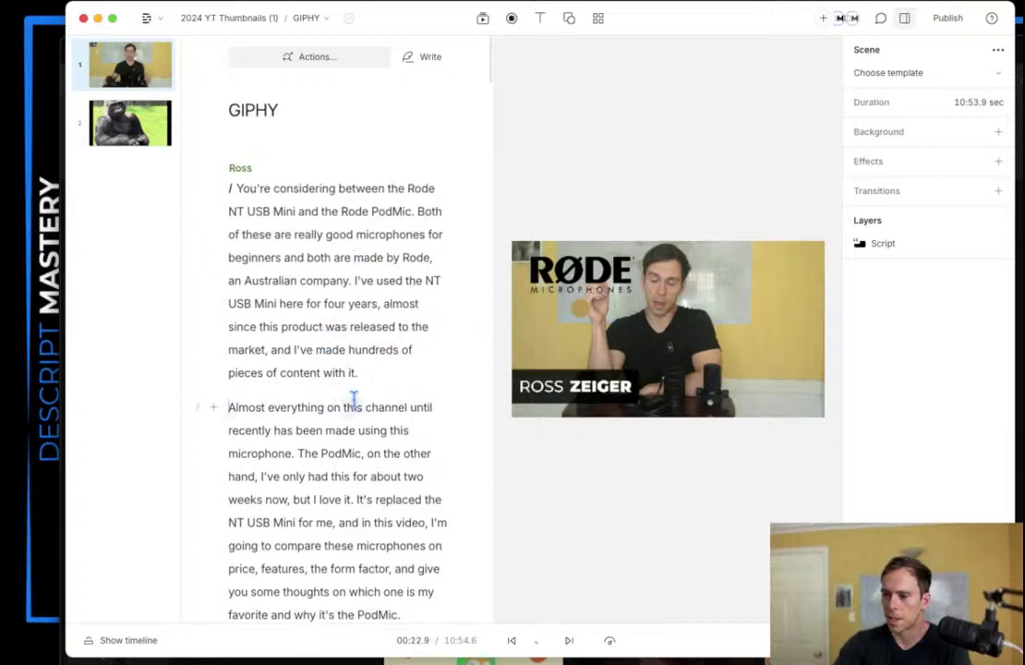
left_click(350, 407)
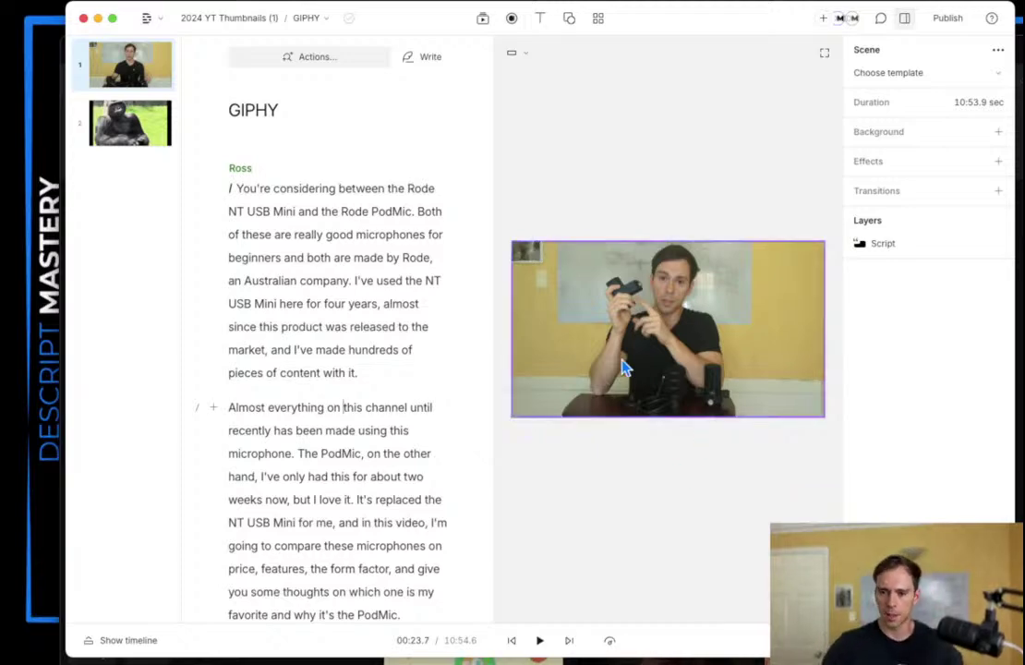
Step: Open the recording options, examine the sources for recording the screen into the script, and close them without recording
left_click(511, 18)
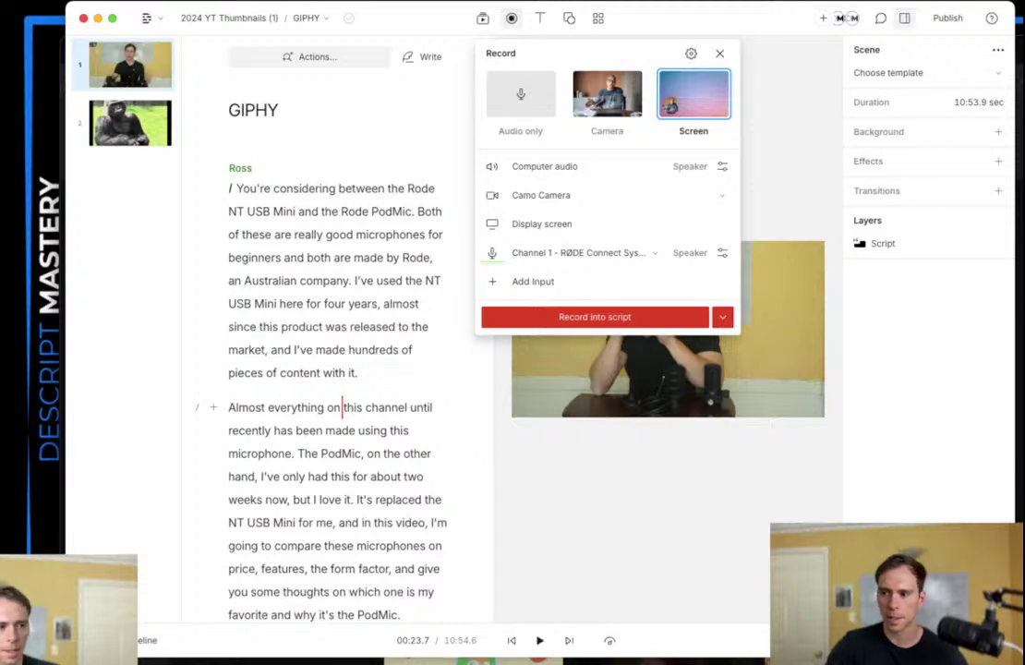
left_click(61, 207)
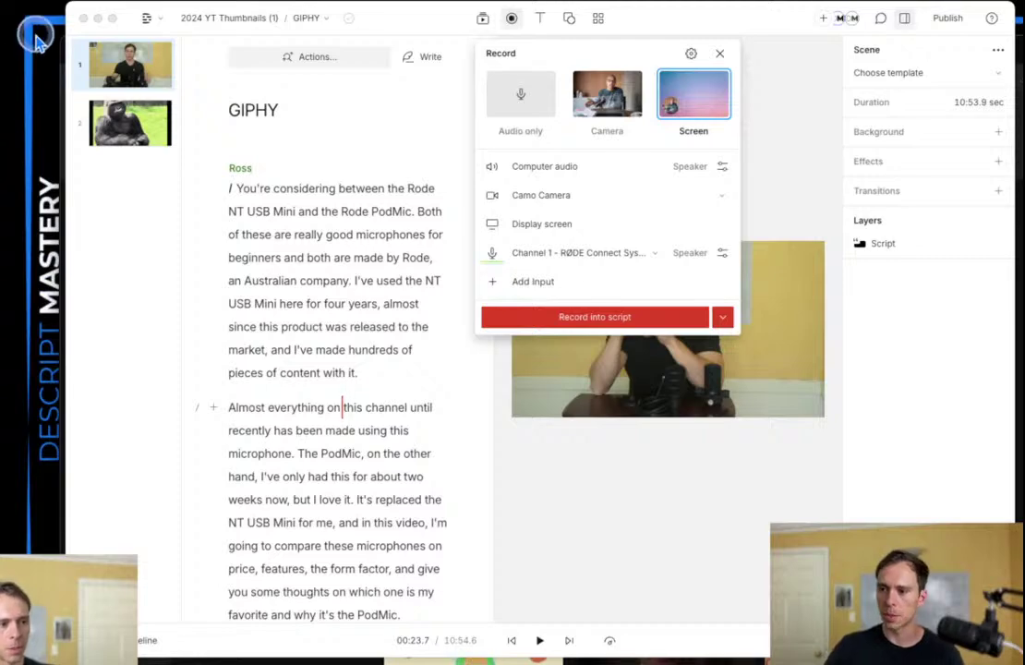
left_click(529, 431)
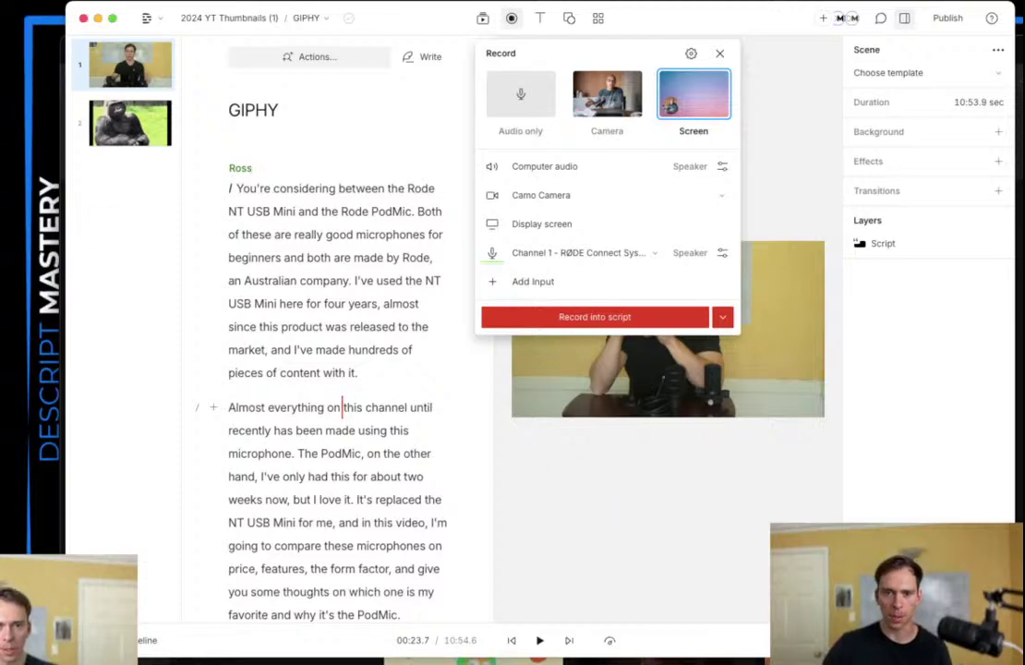
left_click(563, 426)
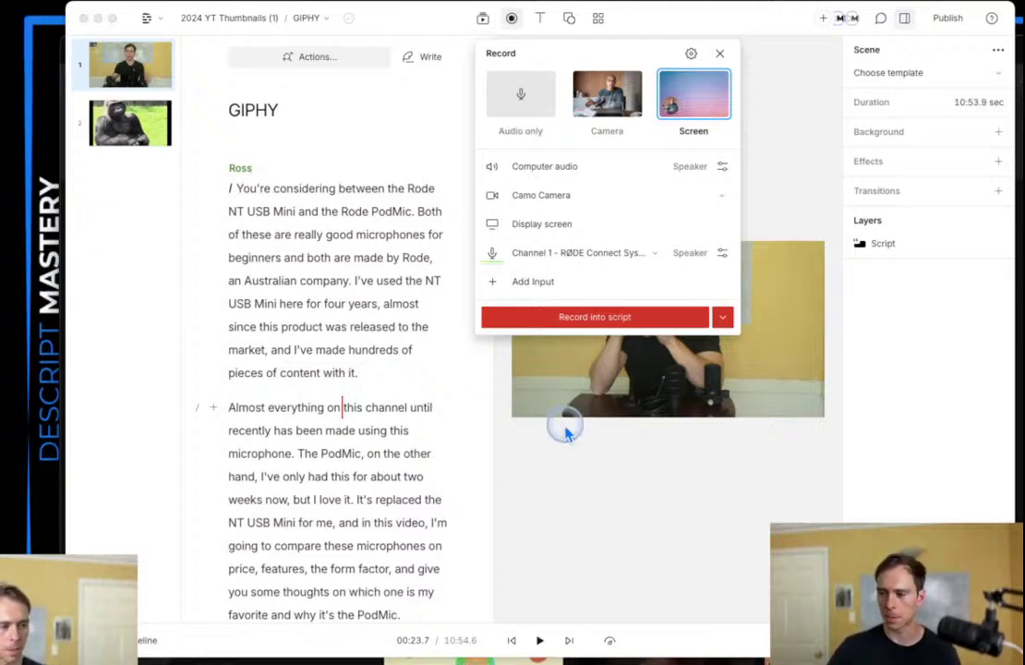
left_click(717, 55)
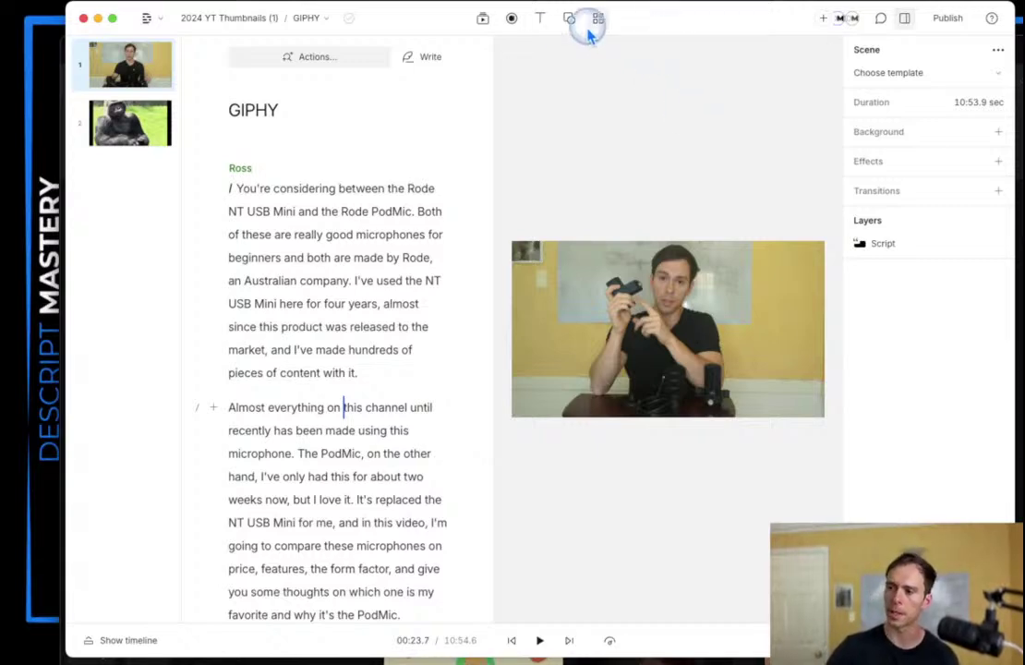
Step: Examine the text layer types and the script's Actions options, closing each list without choosing anything
left_click(540, 19)
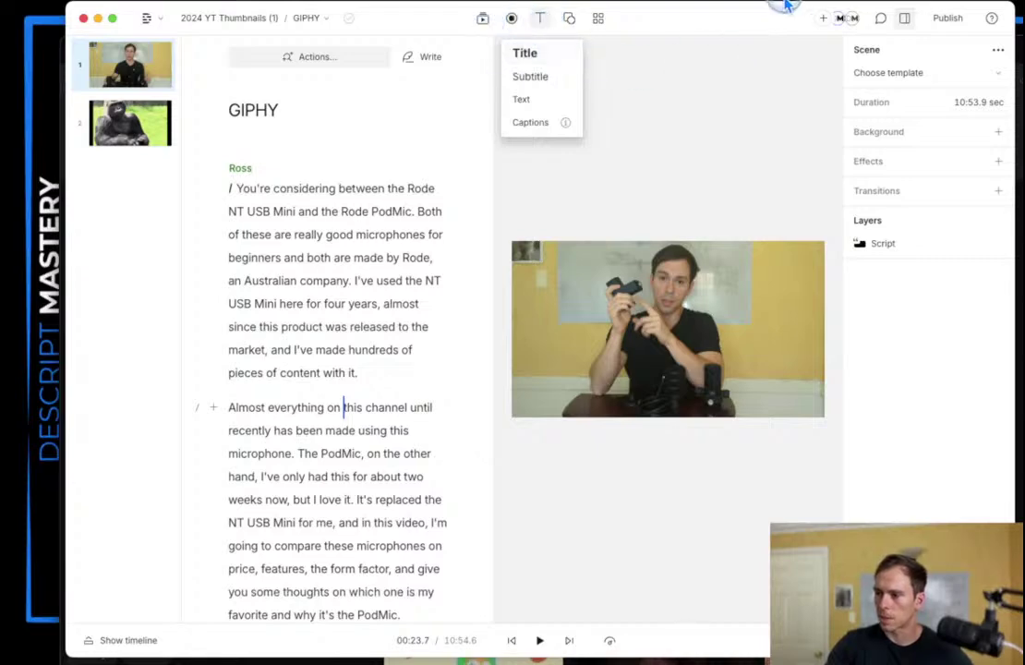
mouse_move(572, 124)
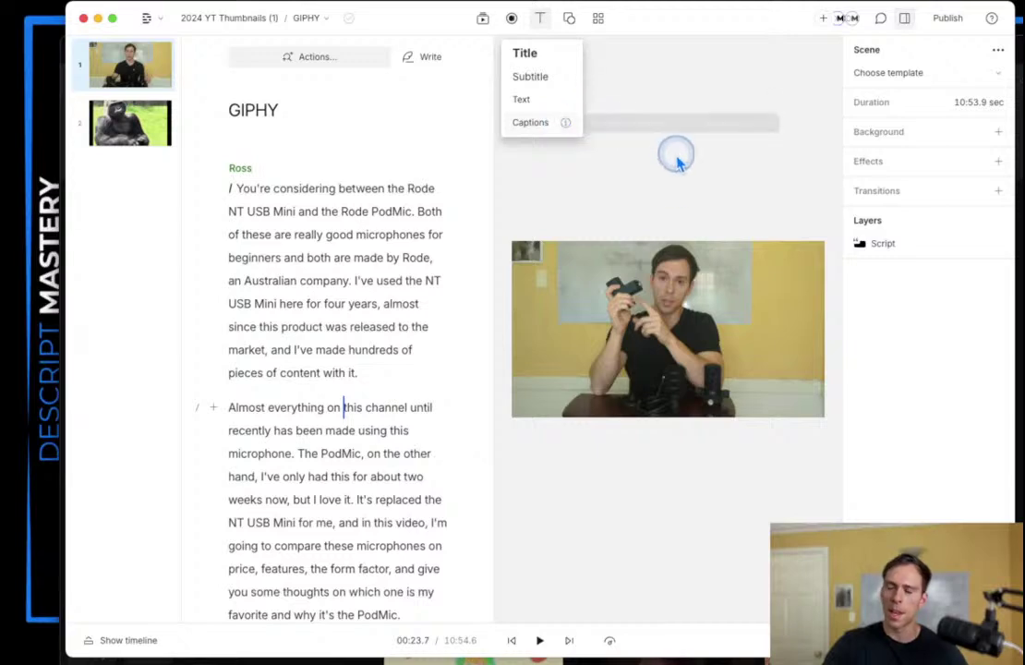
left_click(649, 192)
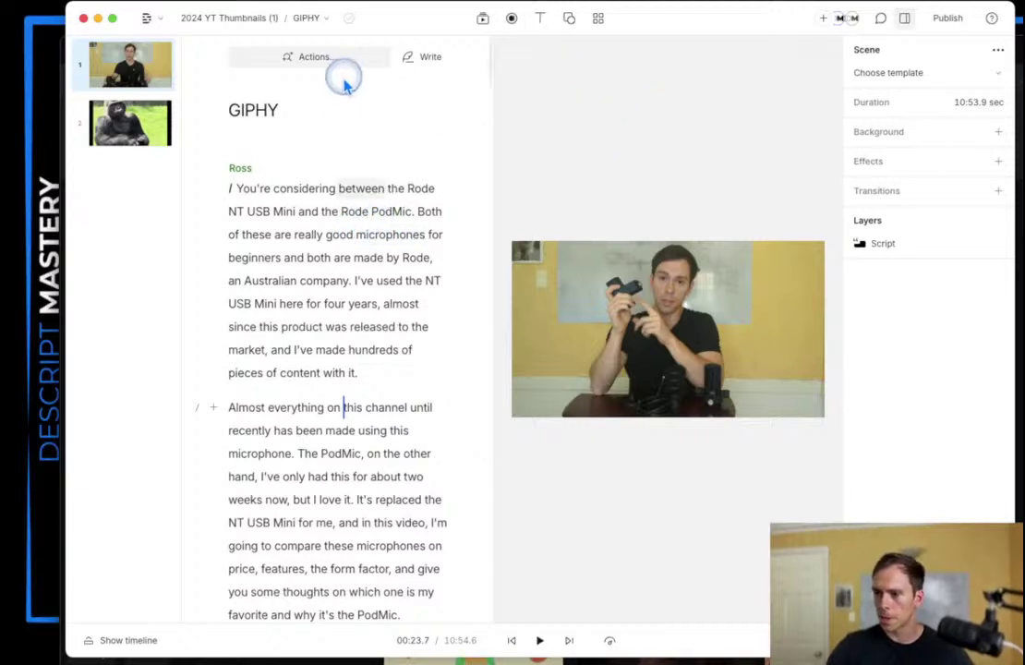
left_click(308, 62)
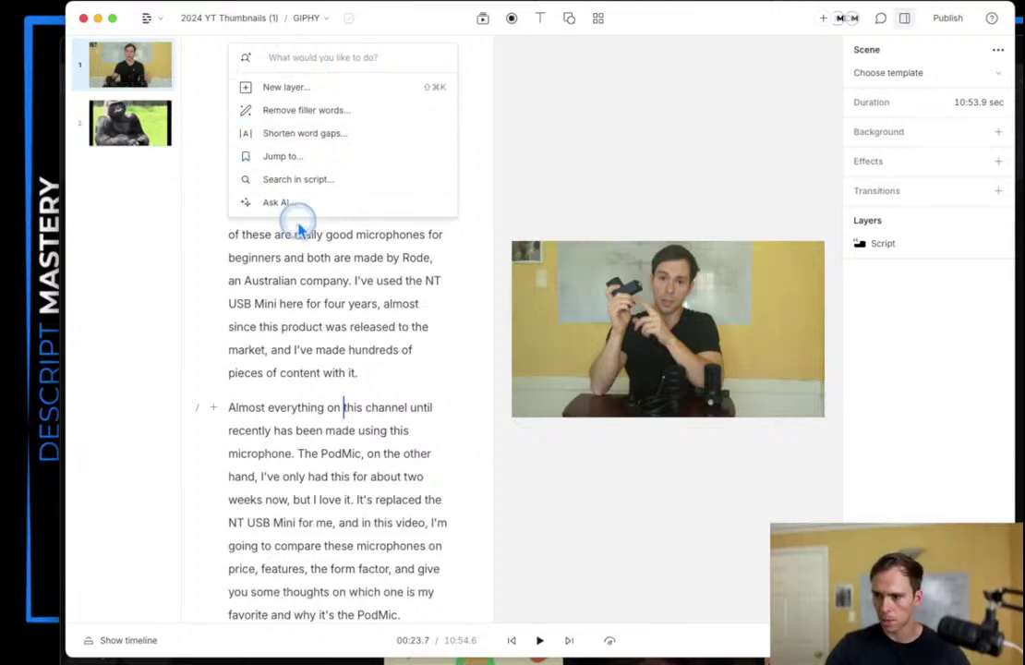
left_click(503, 101)
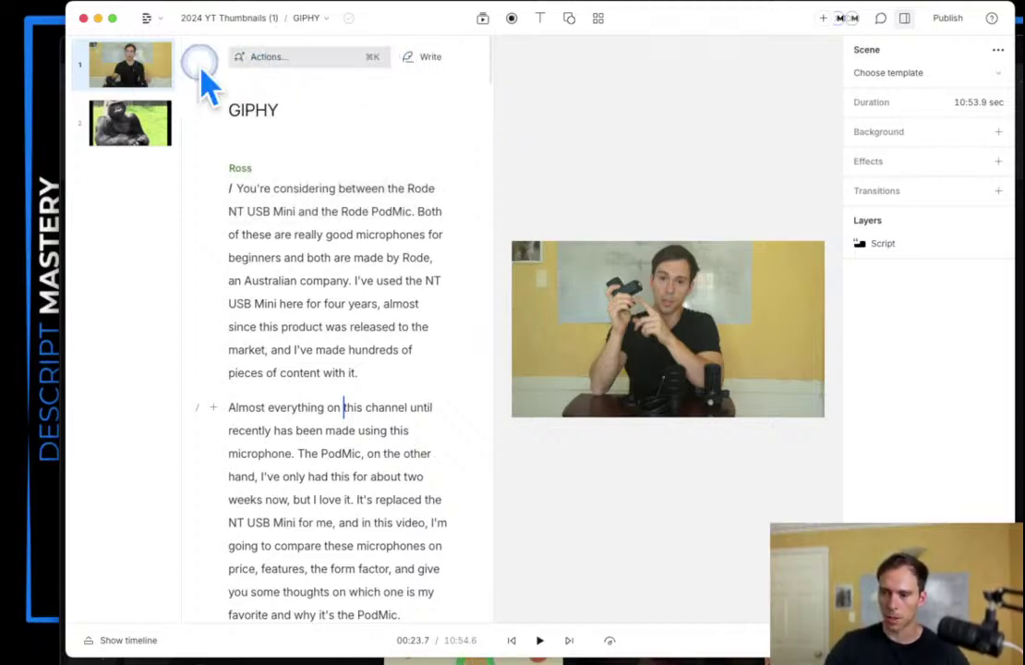
Step: Ask AI to add chapters to this script, aiming for 7 chapters overall
left_click(310, 62)
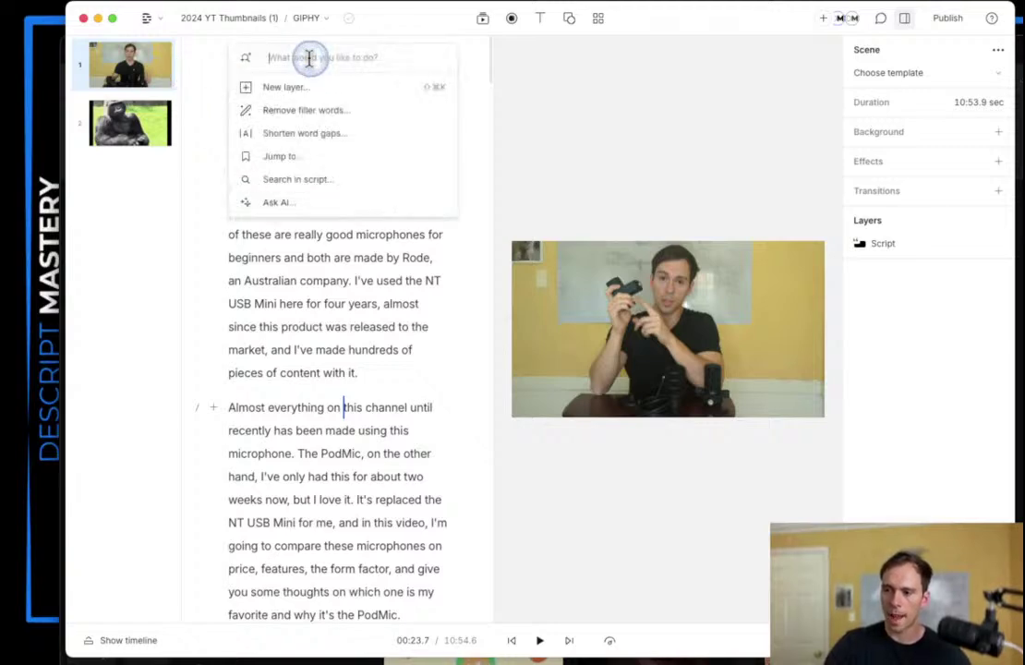
left_click(278, 205)
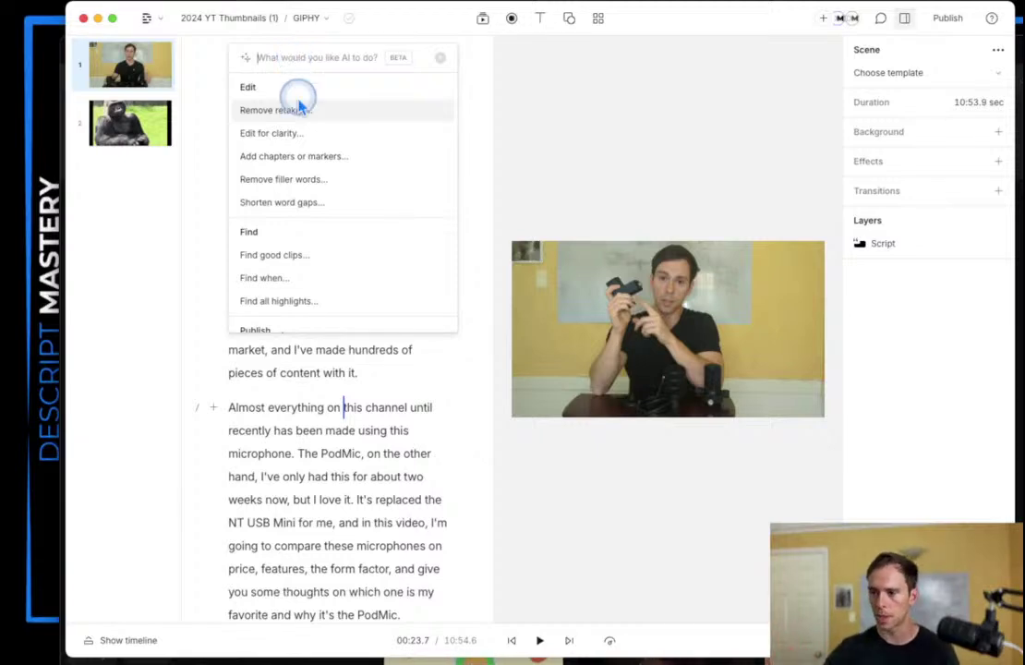
left_click(316, 157)
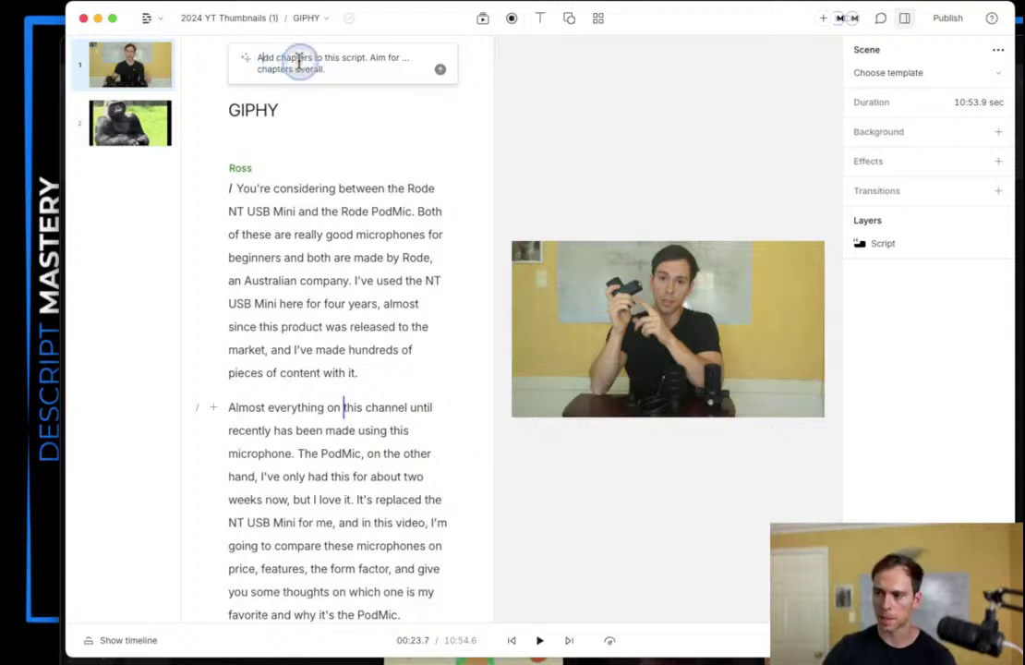
left_click(399, 61)
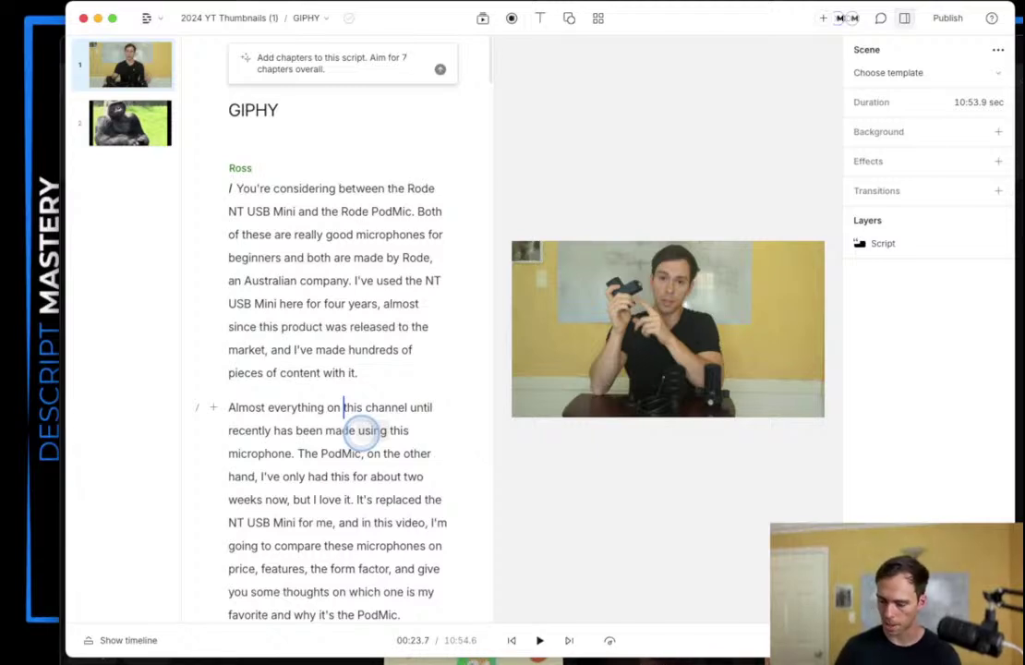
key("Return")
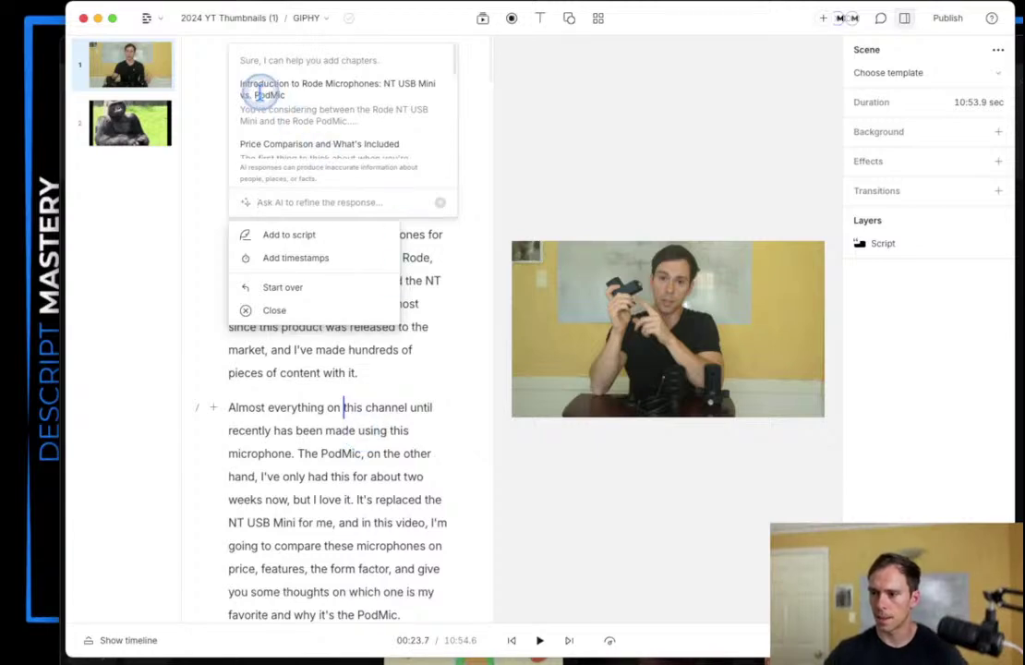
Step: Review the title of the first AI-suggested chapter and add the suggested chapters to the script
left_click_drag(241, 84, 274, 94)
left_click(277, 100)
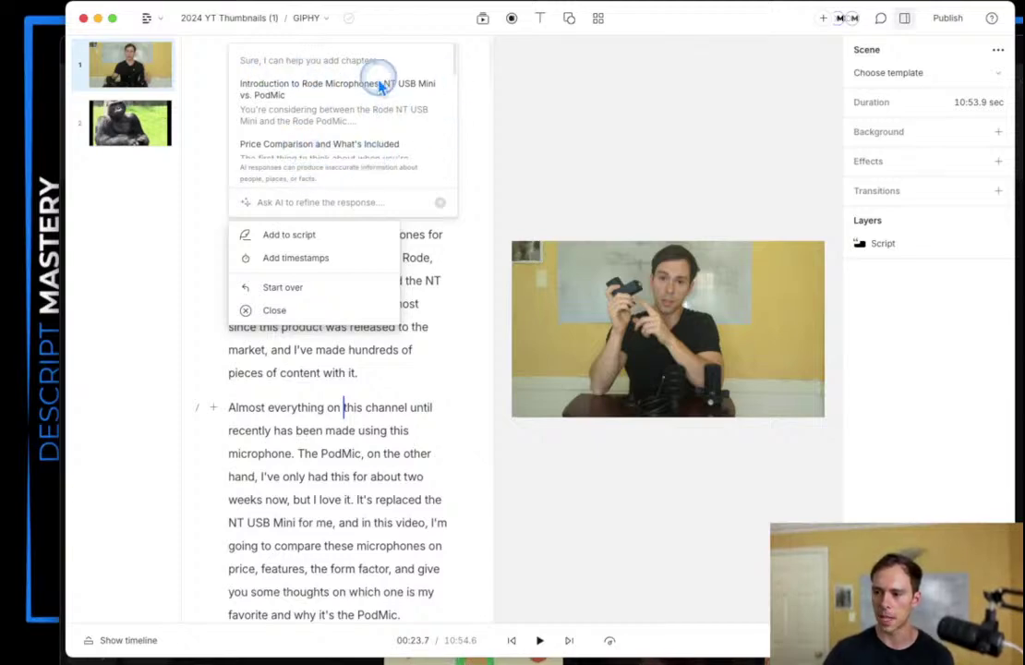
left_click(298, 236)
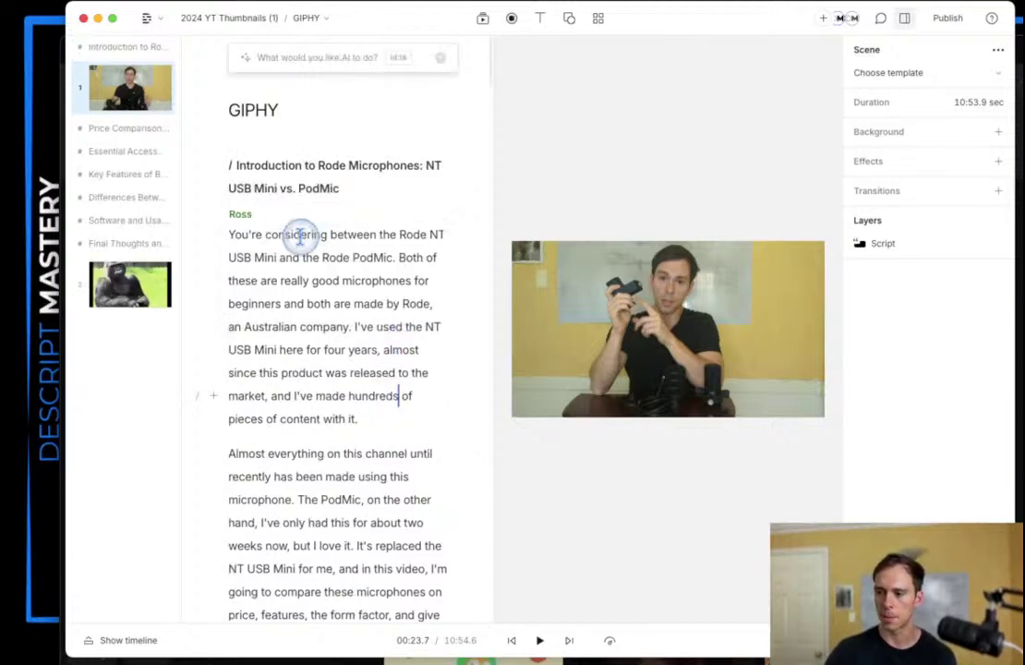
Step: Highlight the introduction chapter's heading, show the timeline and place the cursor inside that heading
left_click(245, 167)
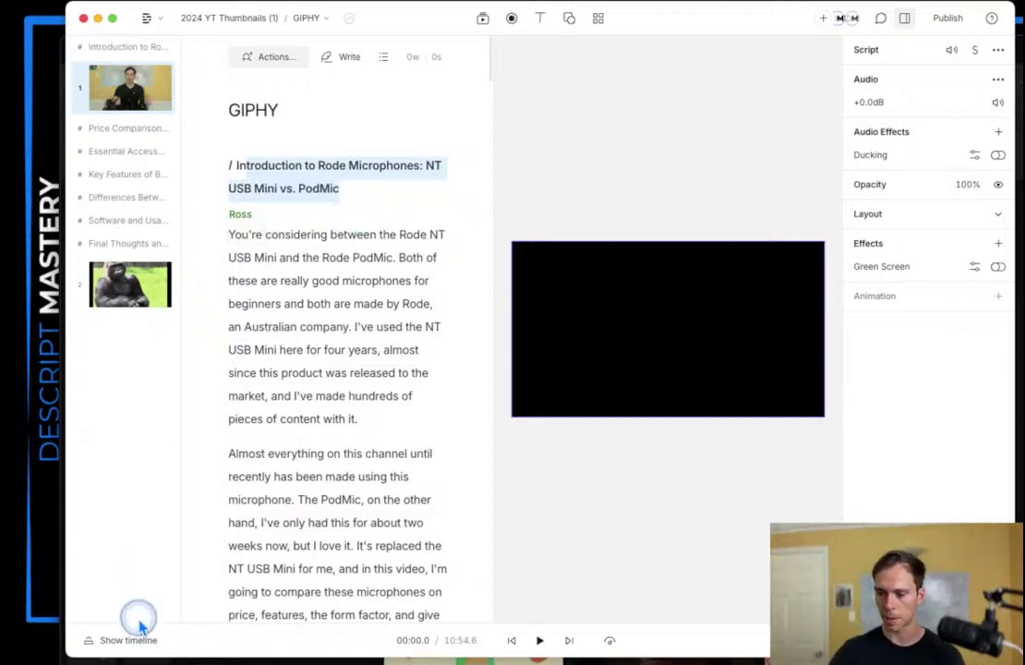
left_click(109, 639)
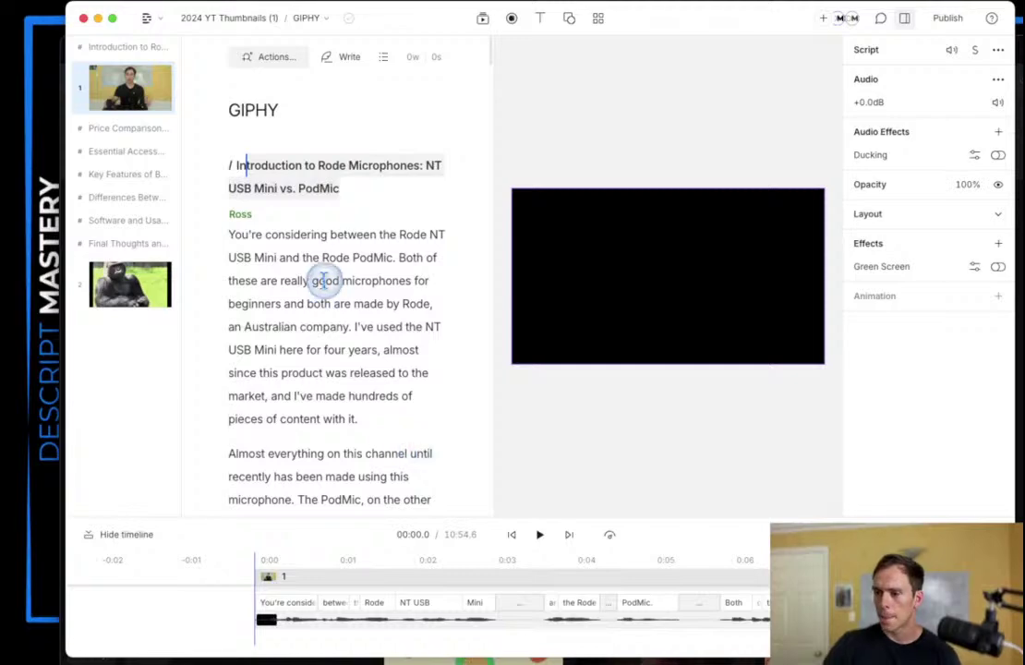
left_click(252, 166)
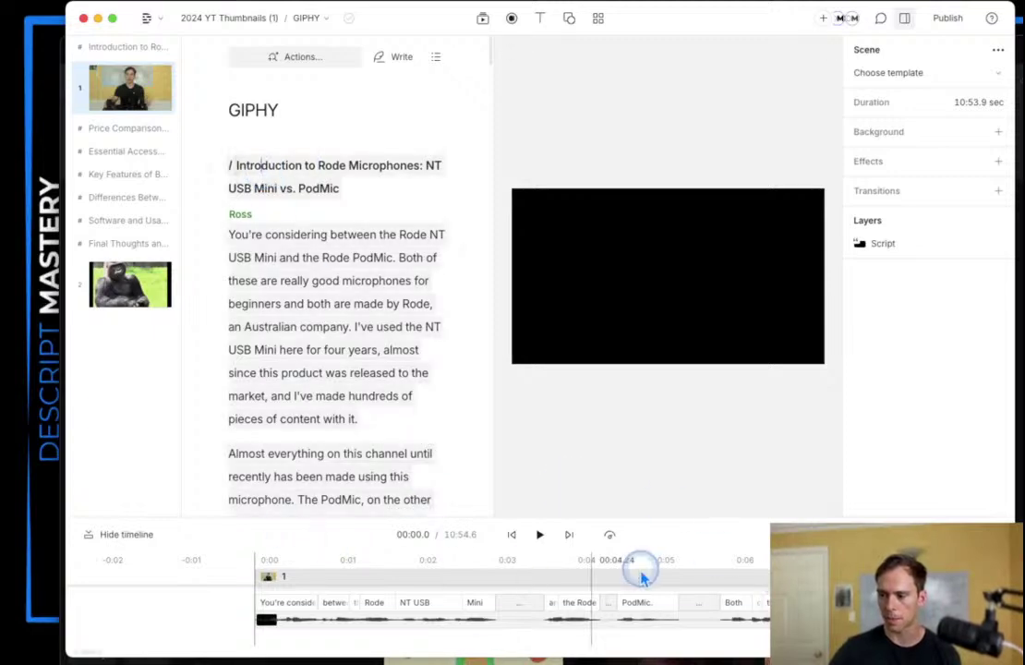
Step: Go to the Price Comparison and What's Included chapter, highlight its heading, play across the chapter break and return the playhead to the chapter start
left_click(130, 129)
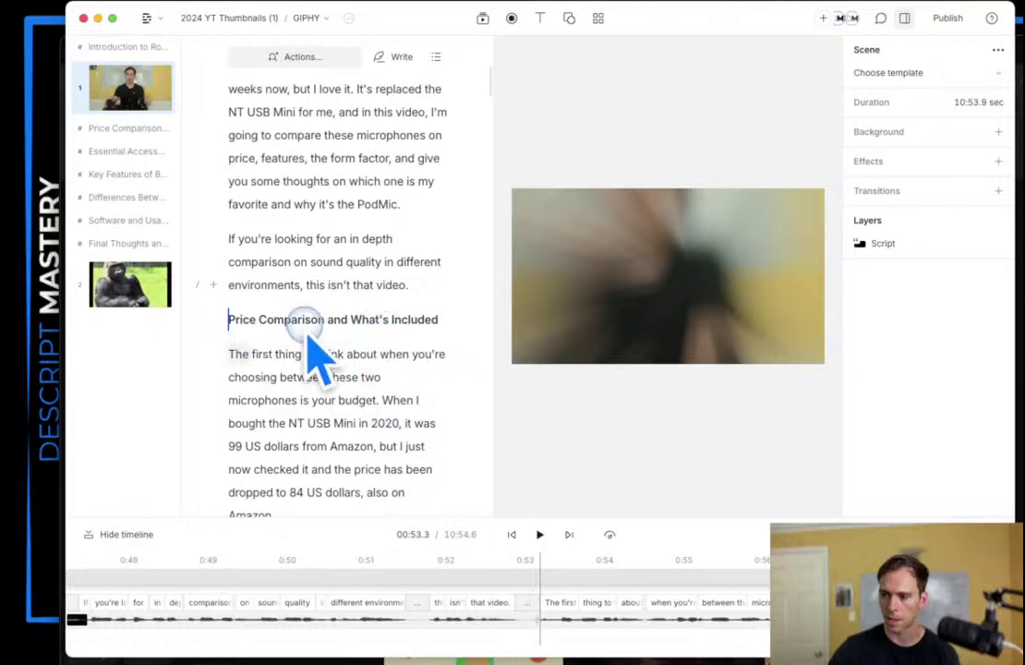
left_click_drag(245, 319, 428, 325)
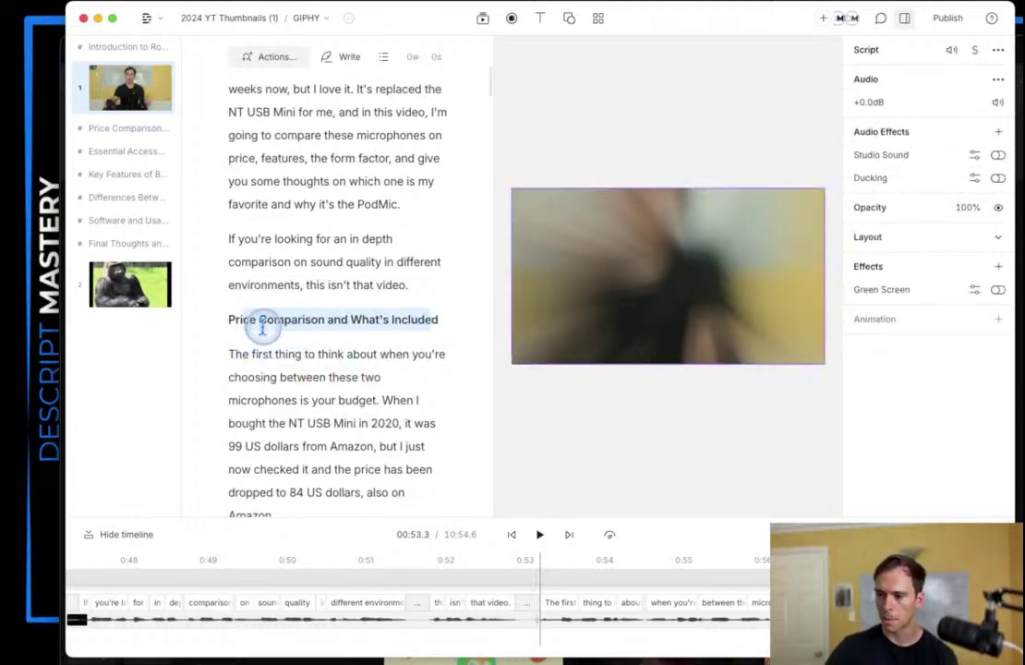
left_click(378, 284)
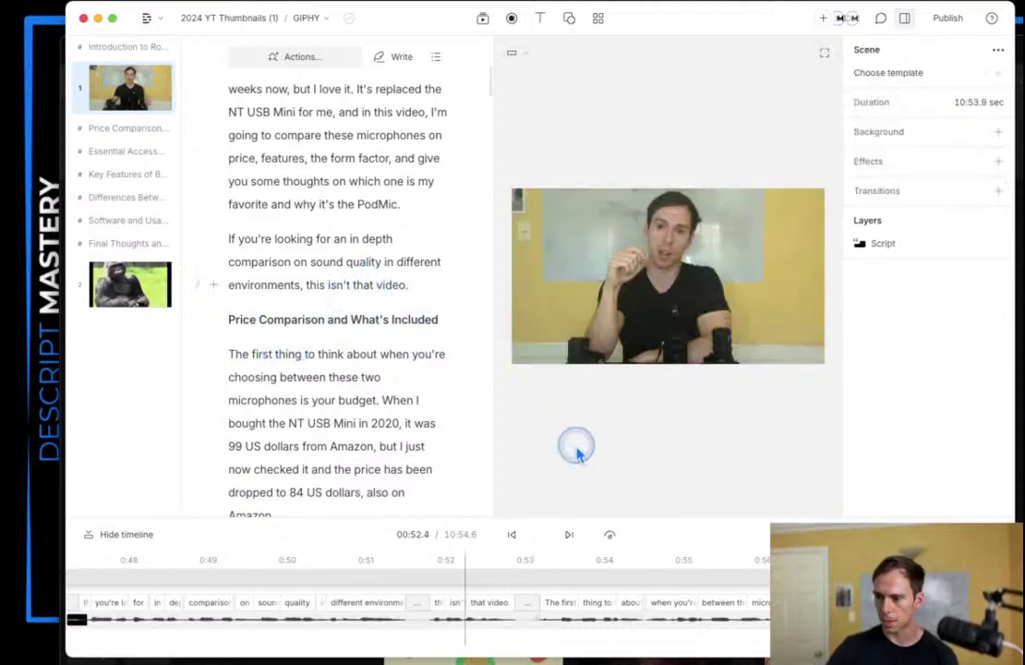
left_click(535, 541)
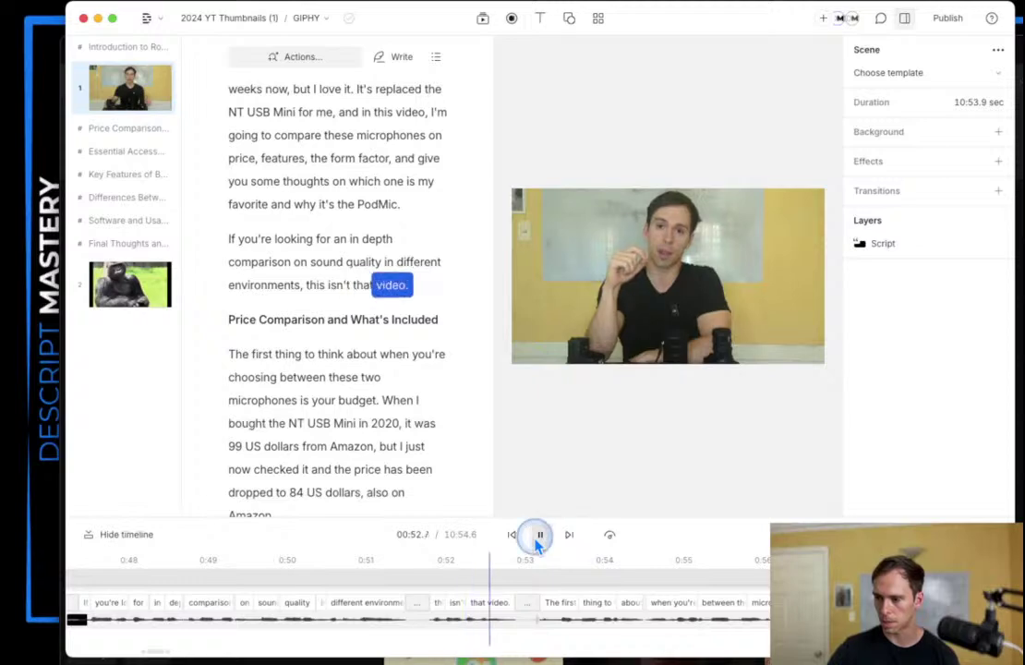
left_click(540, 535)
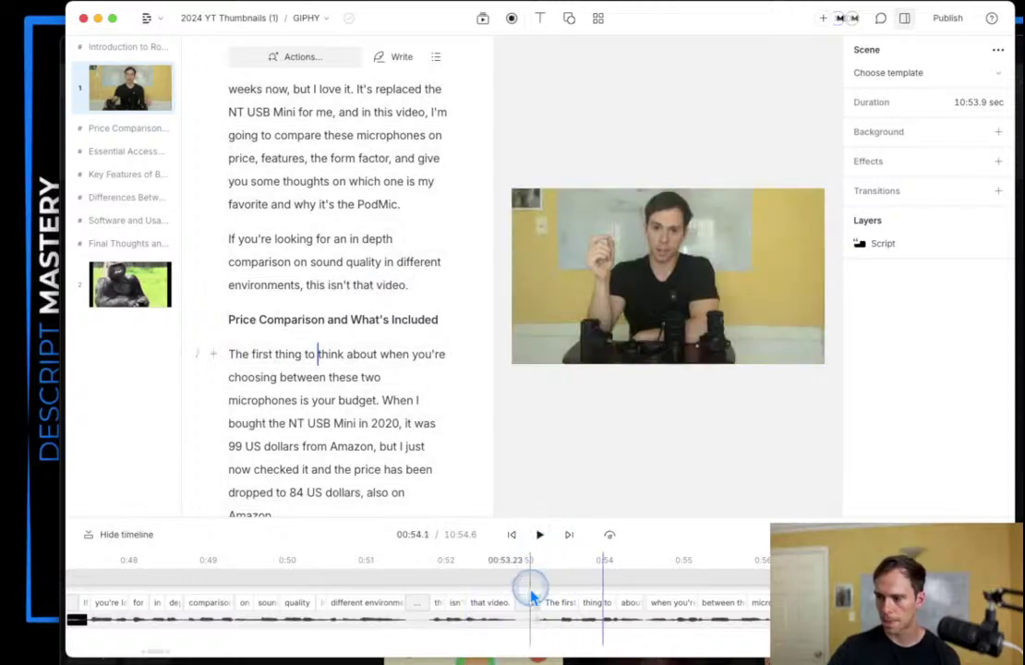
left_click(534, 587)
mouse_move(539, 591)
left_mouse_down()
mouse_move(520, 597)
mouse_move(545, 592)
left_mouse_up()
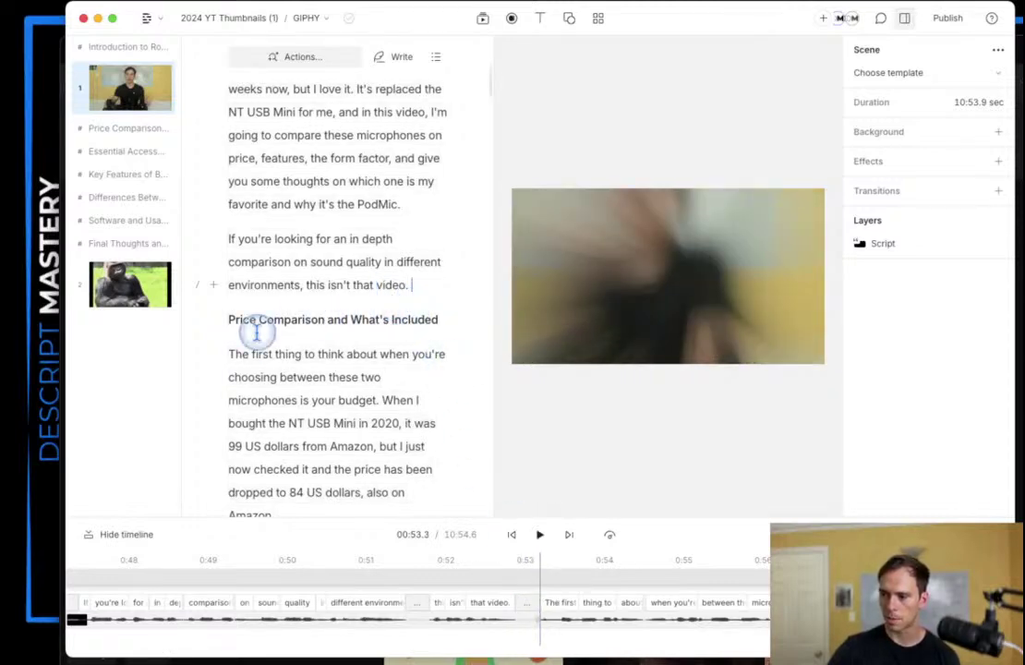
Step: Navigate through the Essential Accessories and Setup Tips, Key Features of Both Microphones, and Final Thoughts chapters to examine where they fall in the script
scroll(334, 401, "down", 1)
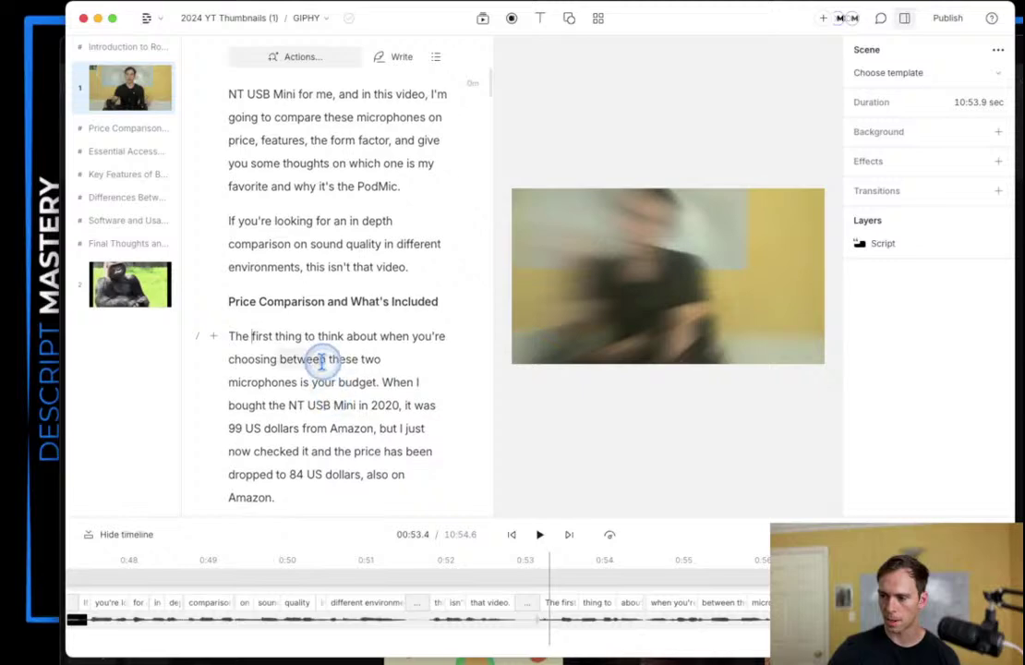
left_click(123, 151)
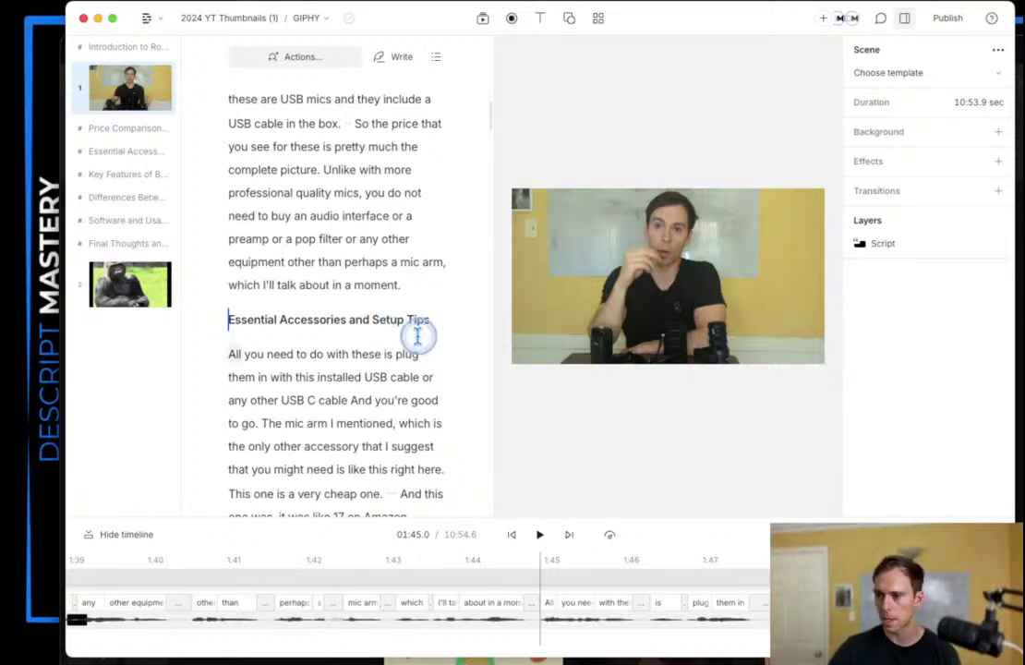
left_click(139, 177)
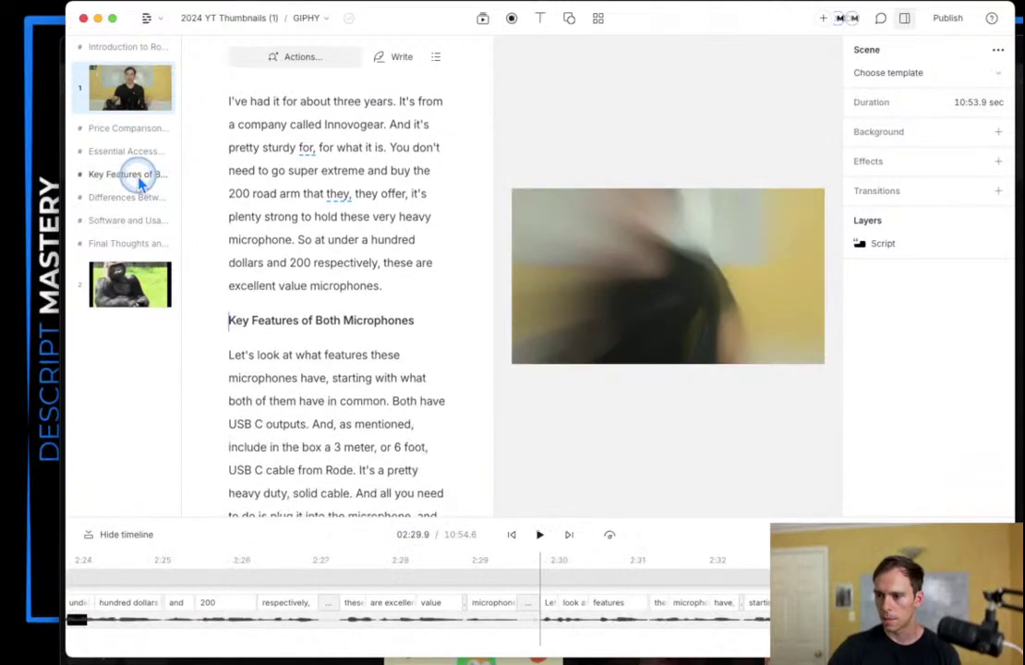
left_click(349, 288)
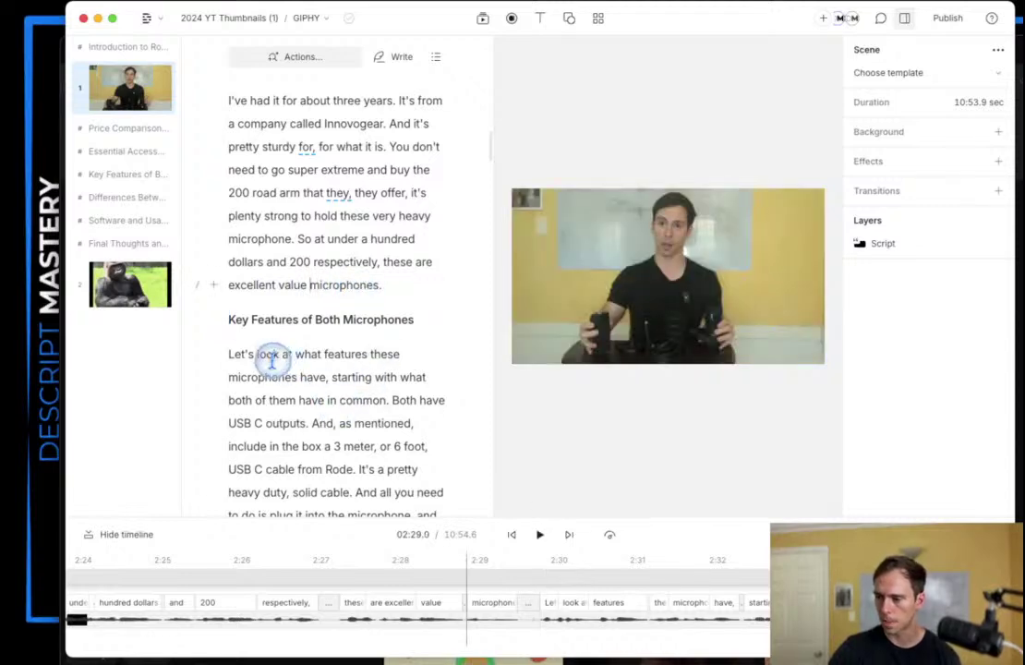
scroll(305, 404, "up", 2)
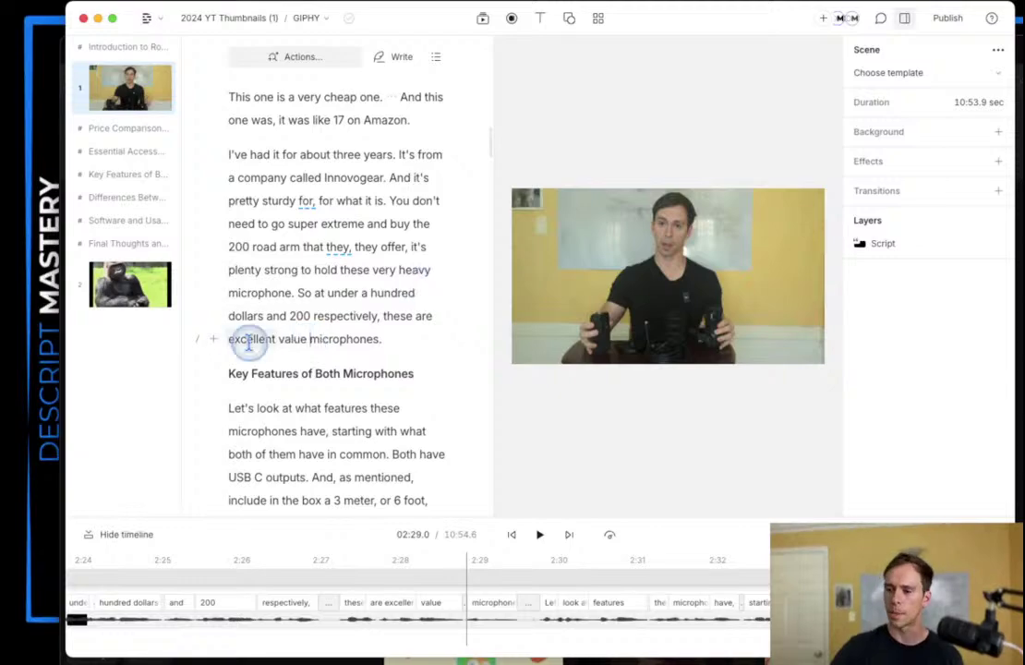
scroll(252, 323, "down", 1)
left_click(96, 244)
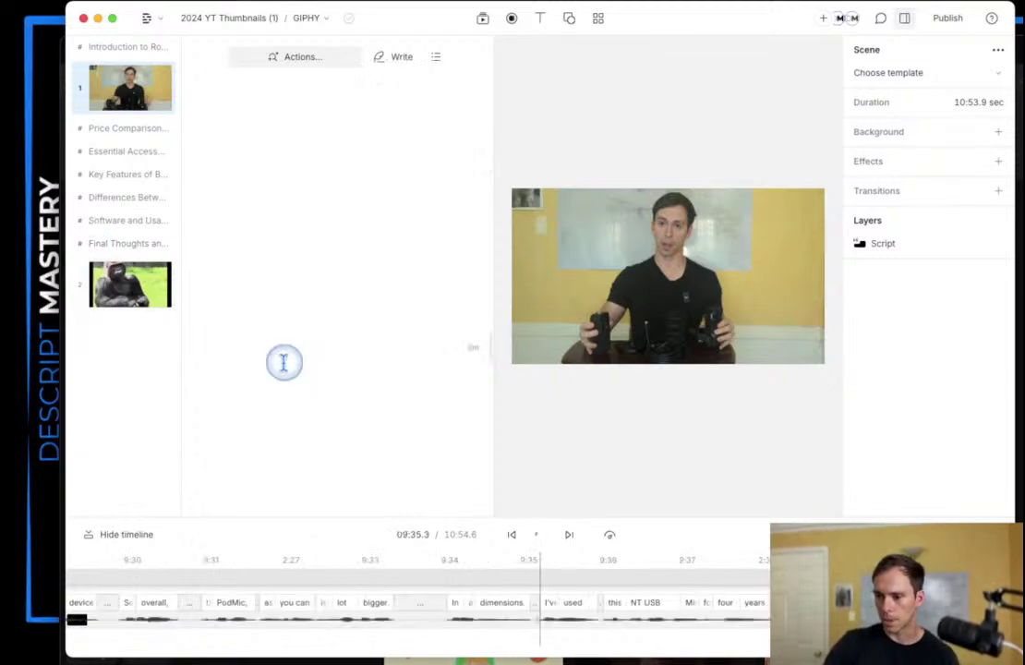
Step: Place the cursor in the Final Thoughts chapter, look back through the script before it, and go to the Software and Usability Insights chapter
left_click(275, 361)
scroll(319, 435, "down", 4)
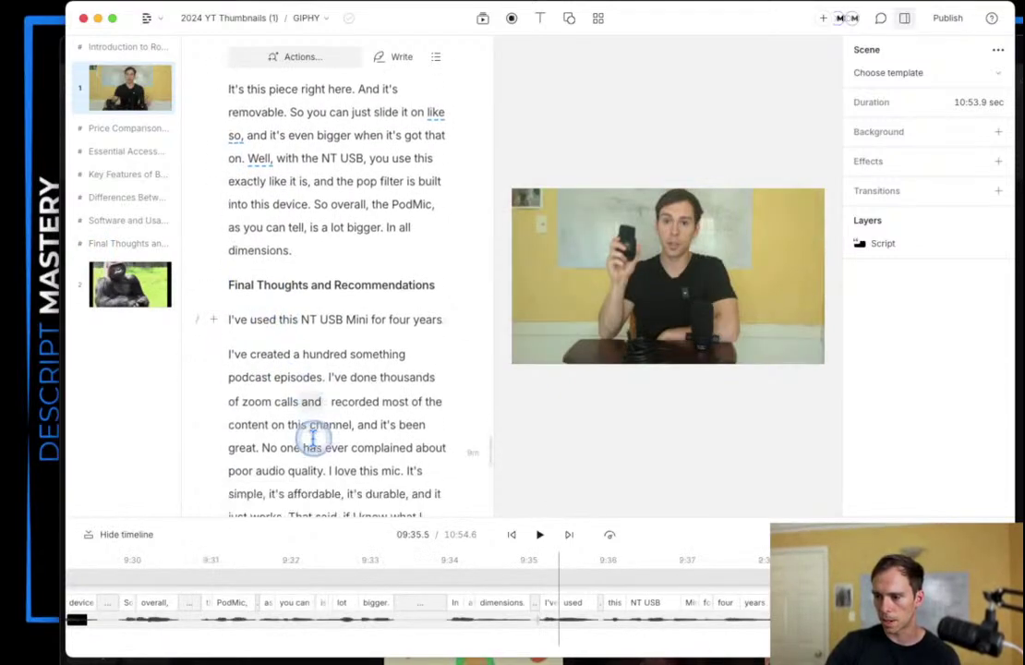
scroll(314, 439, "up", 14)
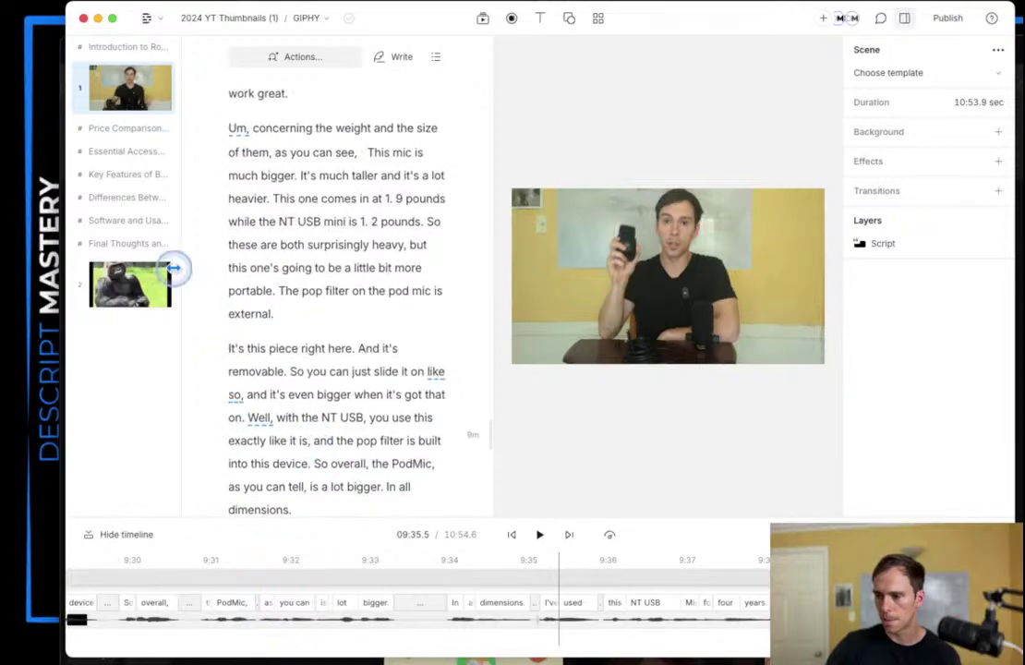
left_click(130, 220)
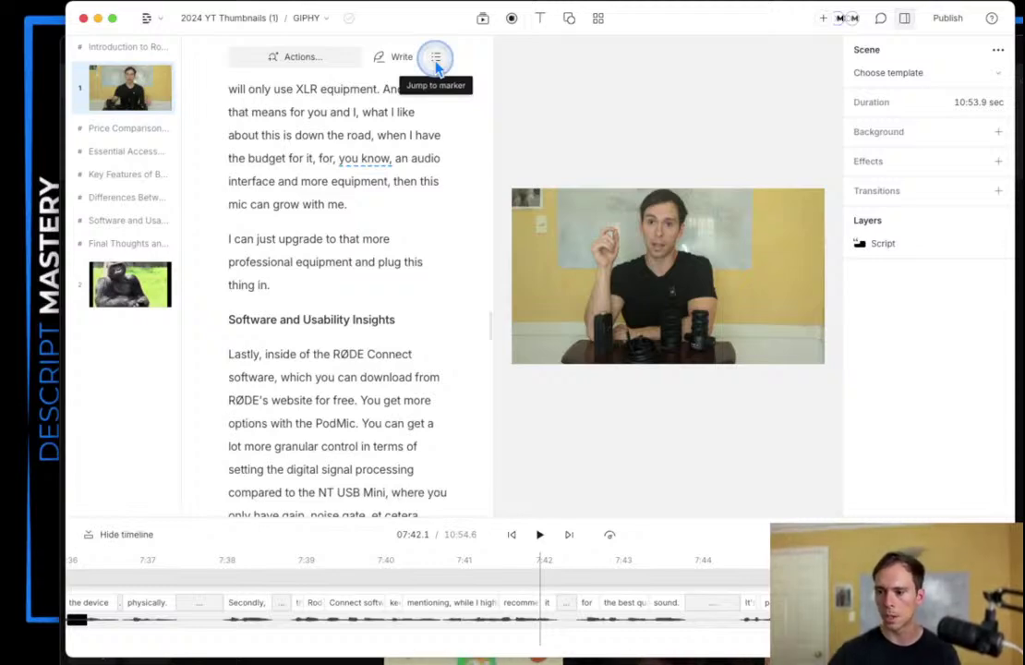
Step: Jump to the GIPHY title marker and place the cursor there, then jump to the introduction chapter's marker and highlight its heading
left_click(436, 58)
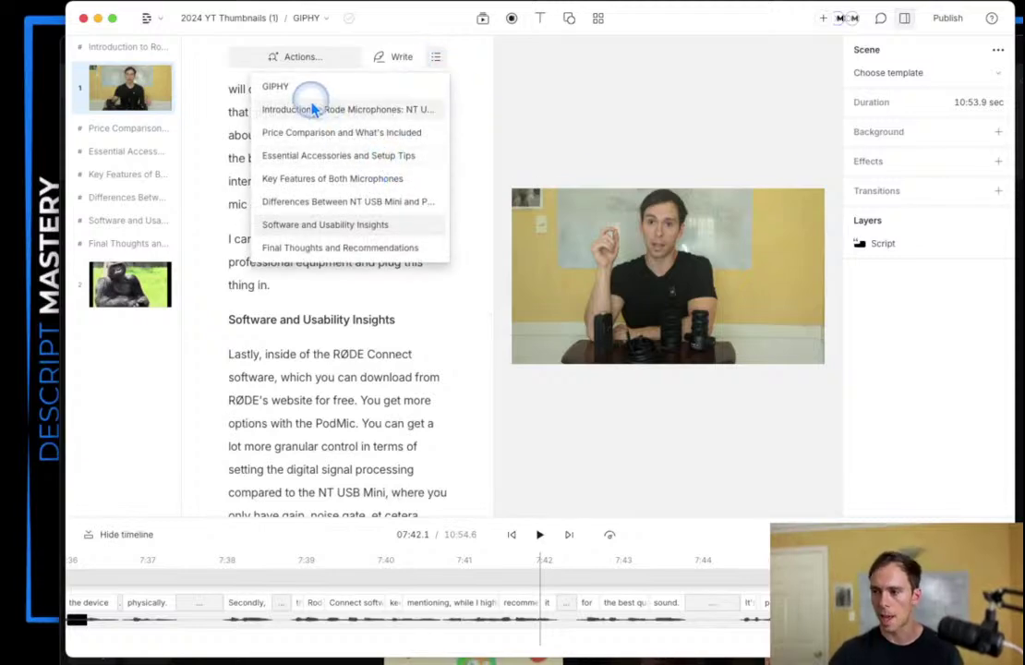
left_click(250, 86)
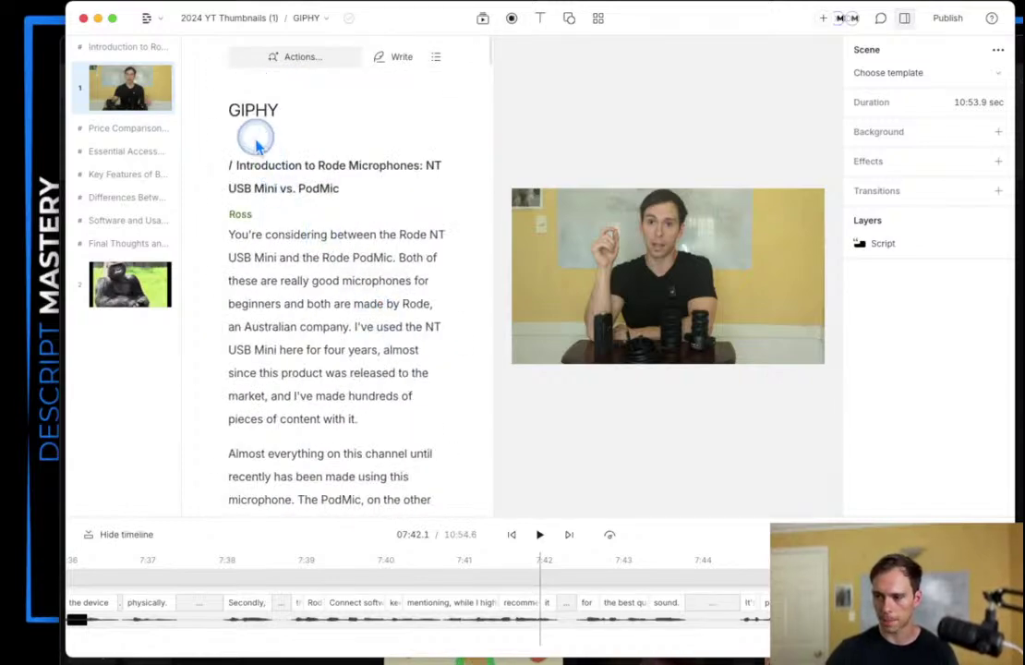
left_click(319, 112)
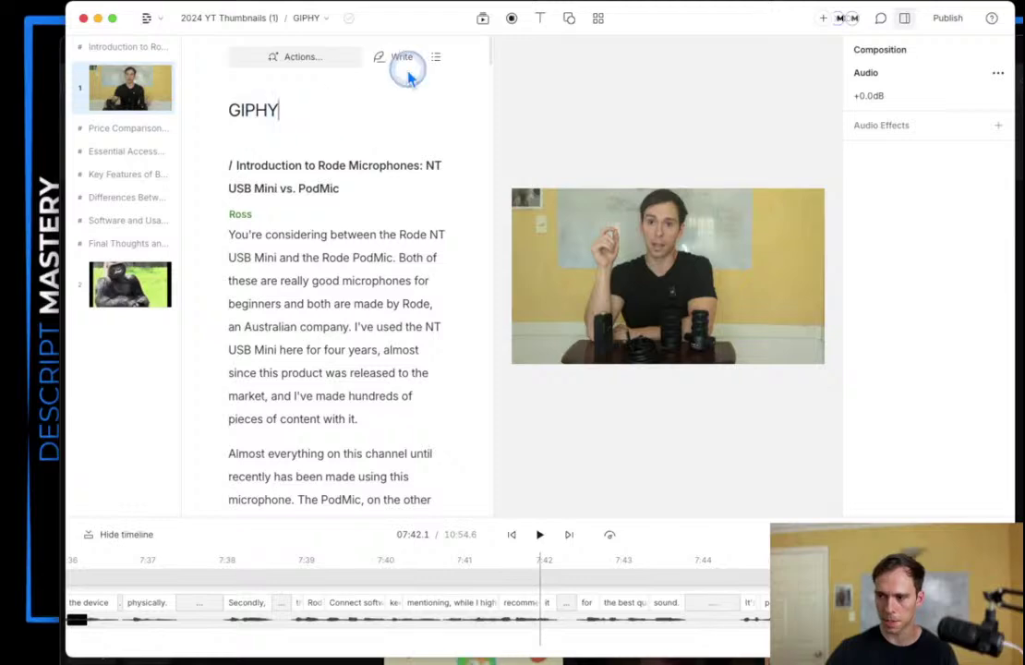
left_click(435, 56)
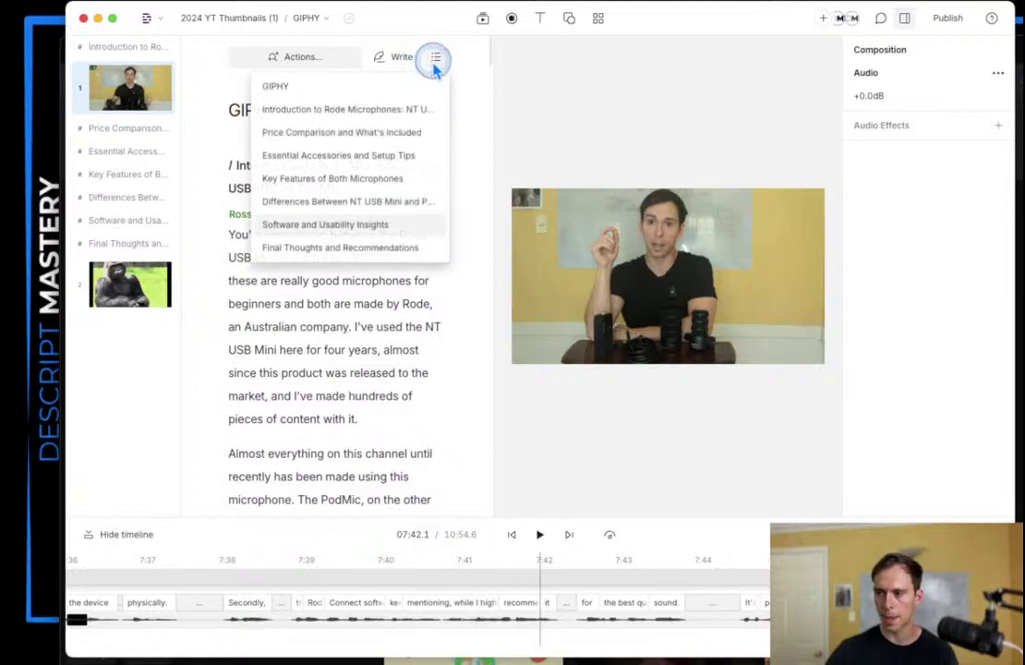
left_click(314, 110)
left_click_drag(242, 161, 339, 188)
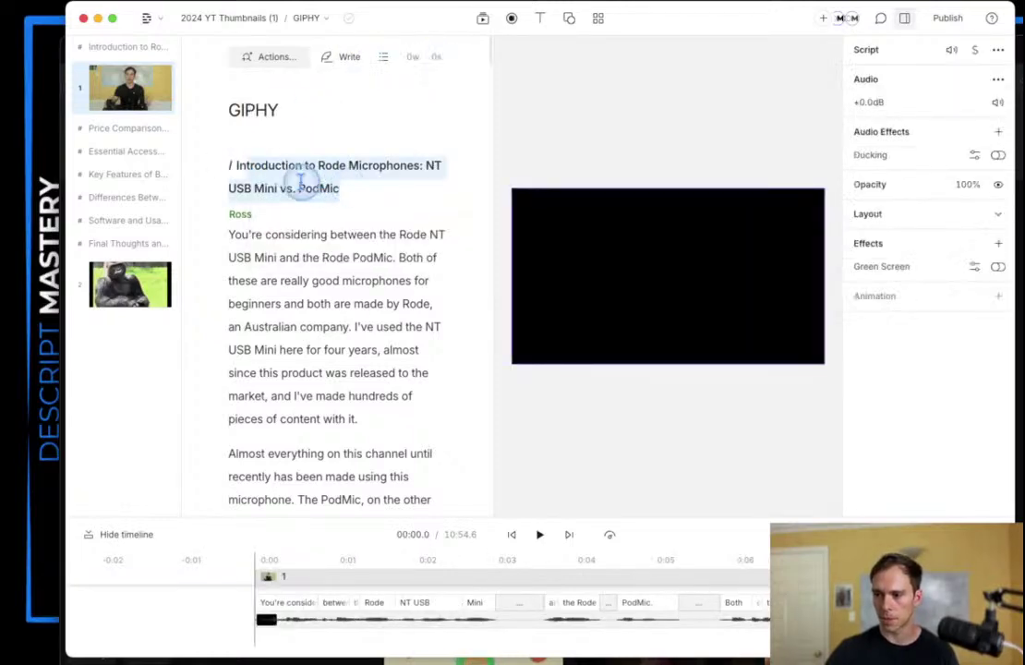
Step: Jump to the Key Features of Both Microphones chapter using its marker
left_click(383, 57)
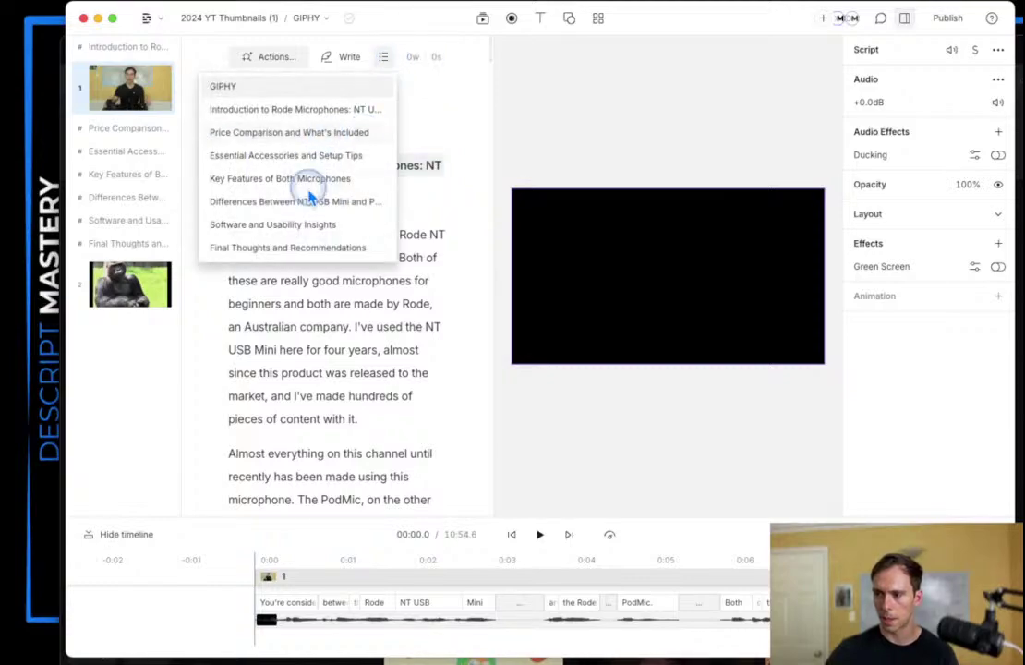
left_click(260, 183)
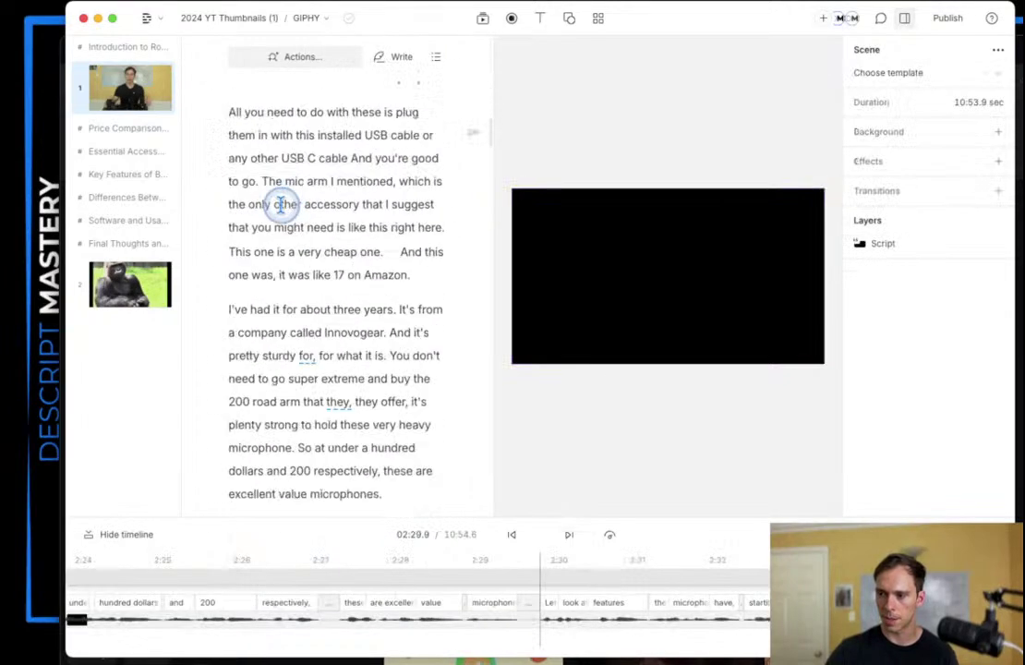
left_click(434, 56)
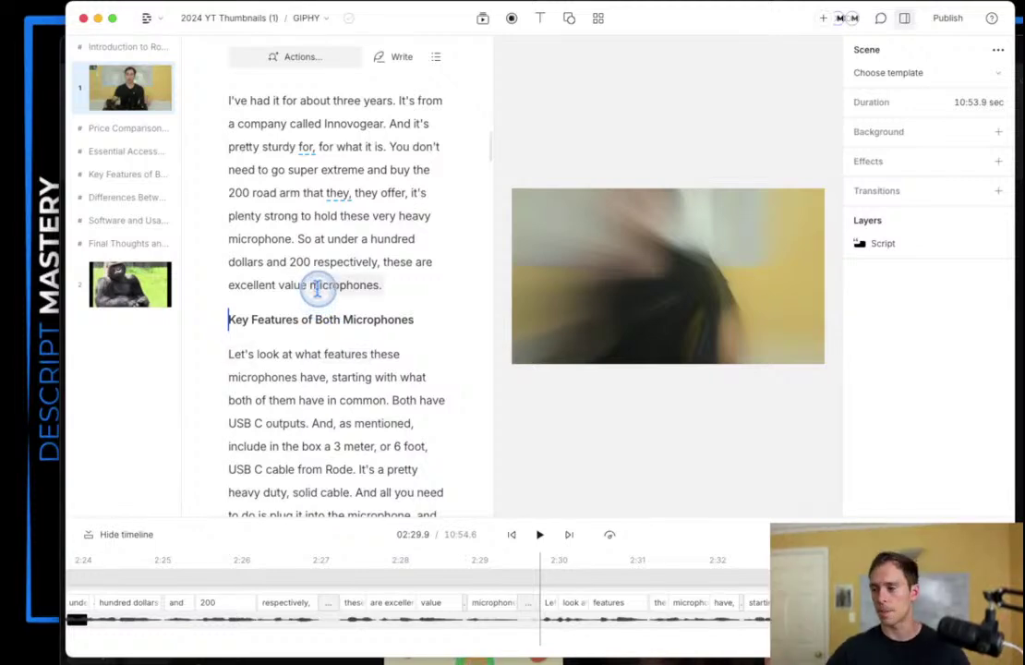
Step: Open the publishing settings, set the destination to YouTube and review the chapter timestamps in the video description
left_click(957, 22)
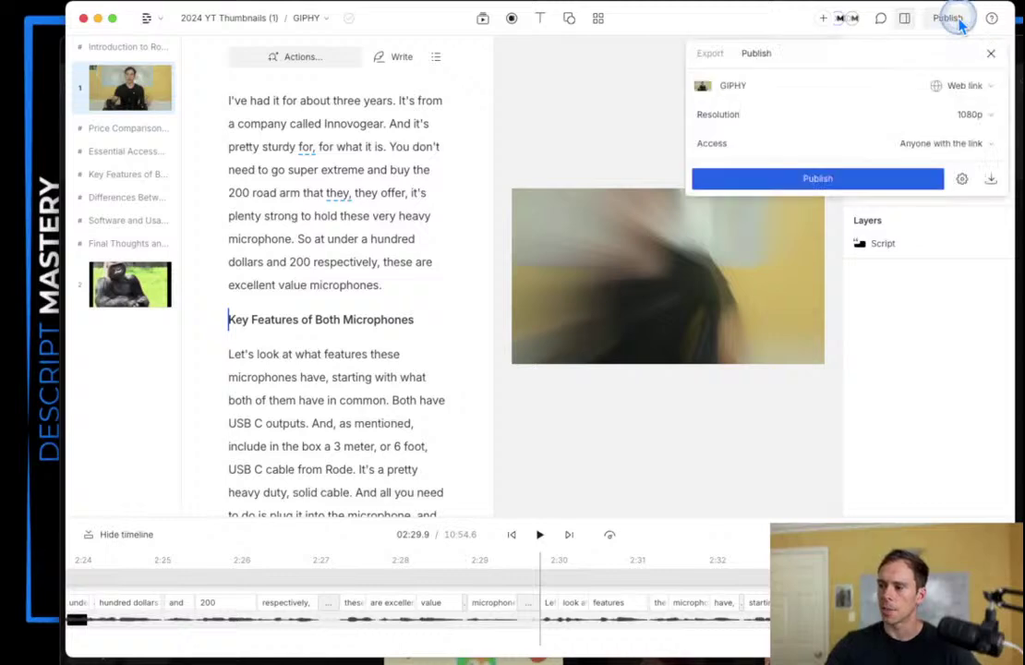
left_click(935, 96)
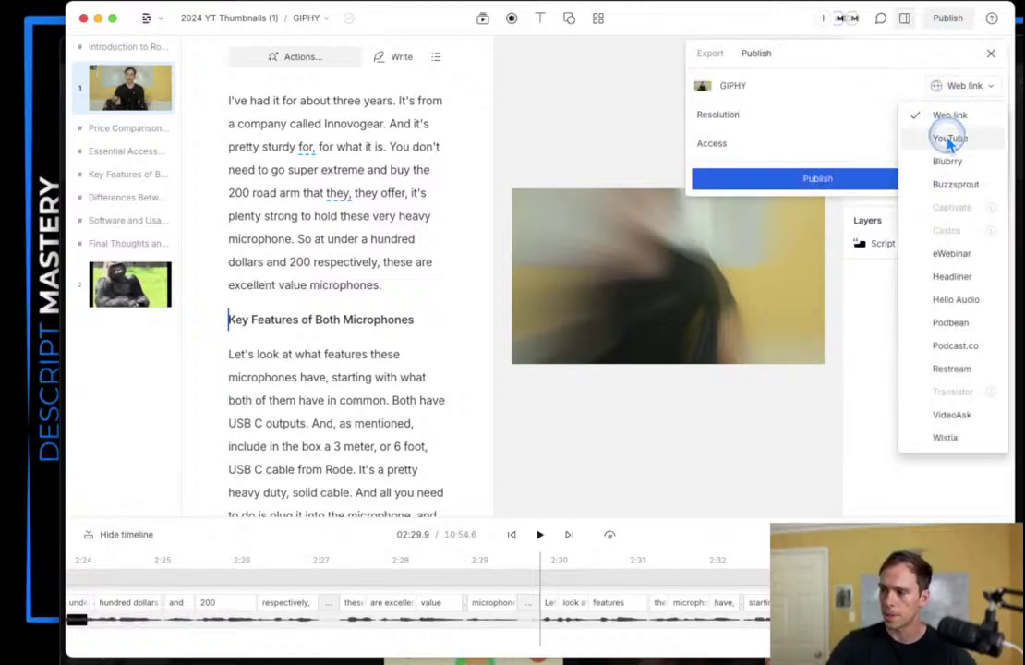
left_click(949, 138)
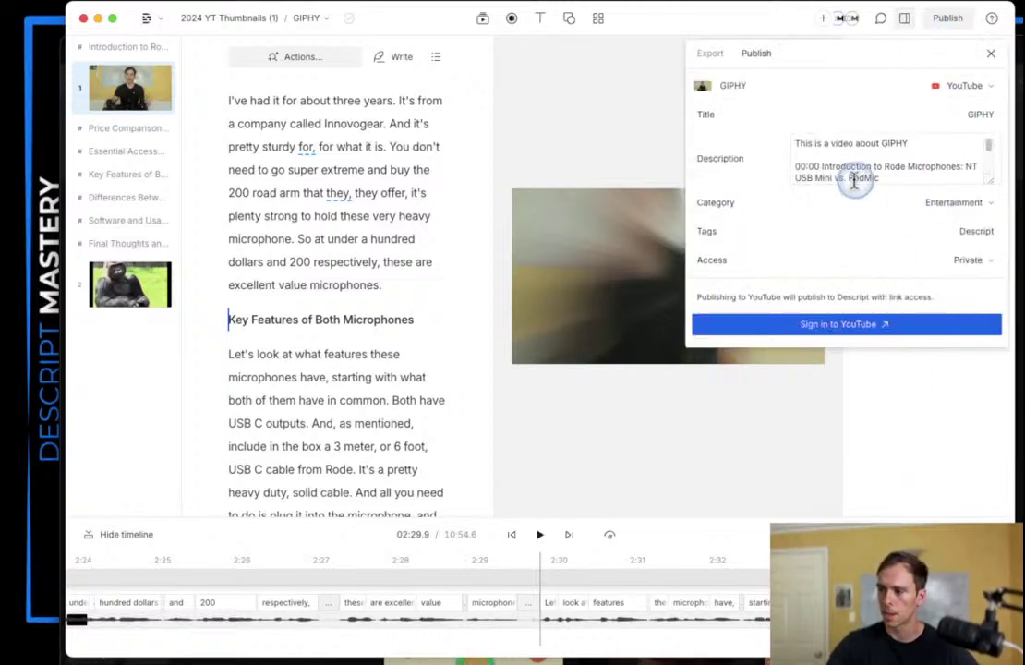
scroll(806, 161, "down", 1)
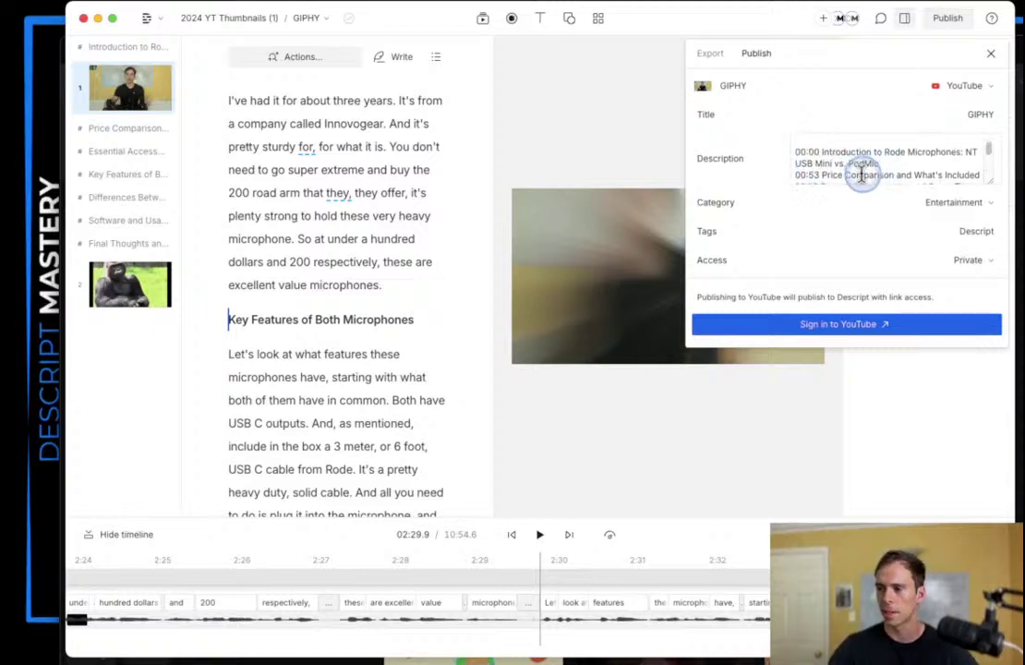
scroll(857, 174, "down", 3)
scroll(850, 171, "up", 4)
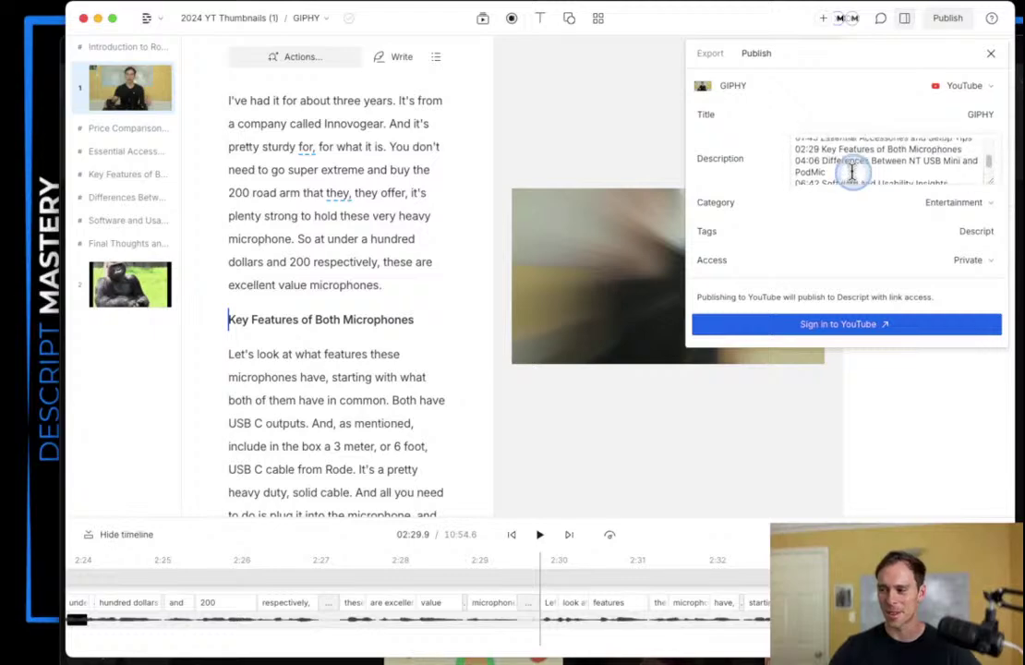
scroll(818, 161, "down", 1)
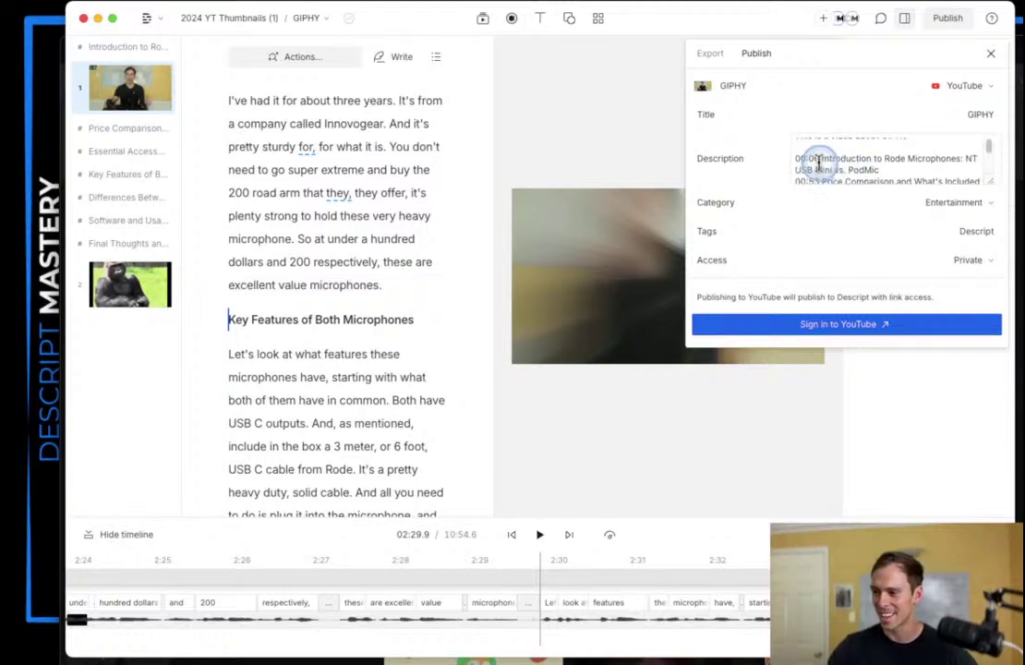
Step: Highlight the introduction's 00:00 timestamp in the YouTube description and read the chapter entries that follow it
left_click(799, 158)
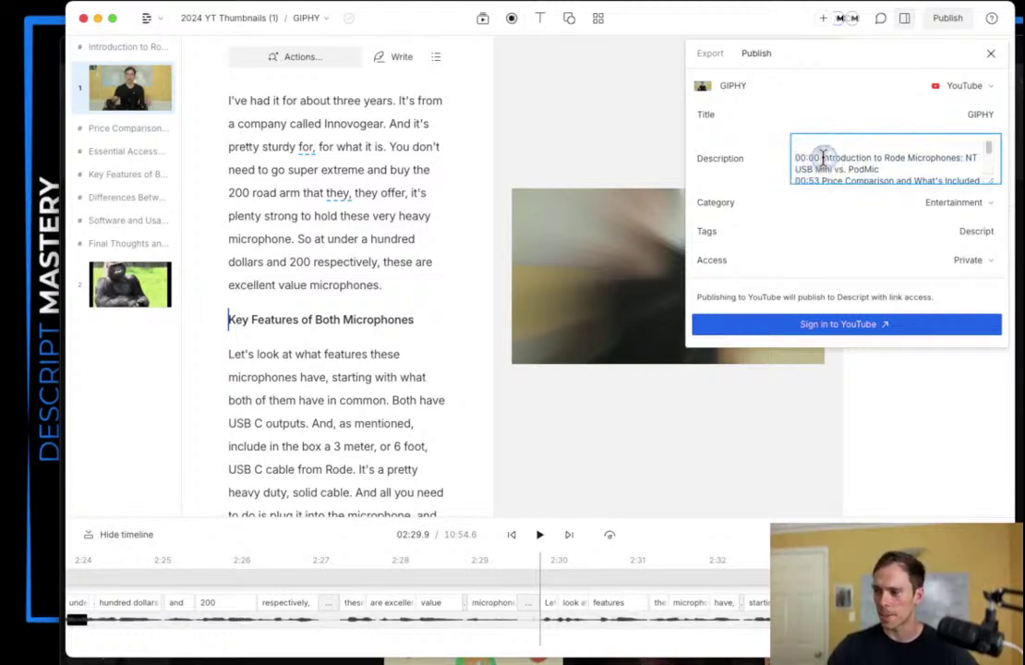
left_click_drag(799, 157, 820, 158)
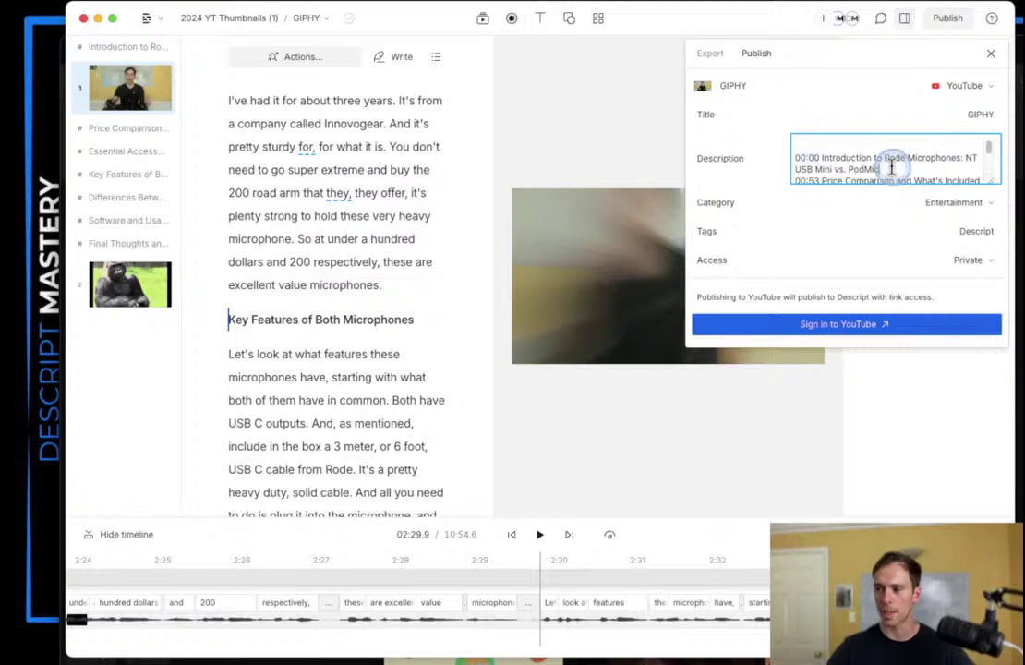
scroll(892, 166, "down", 1)
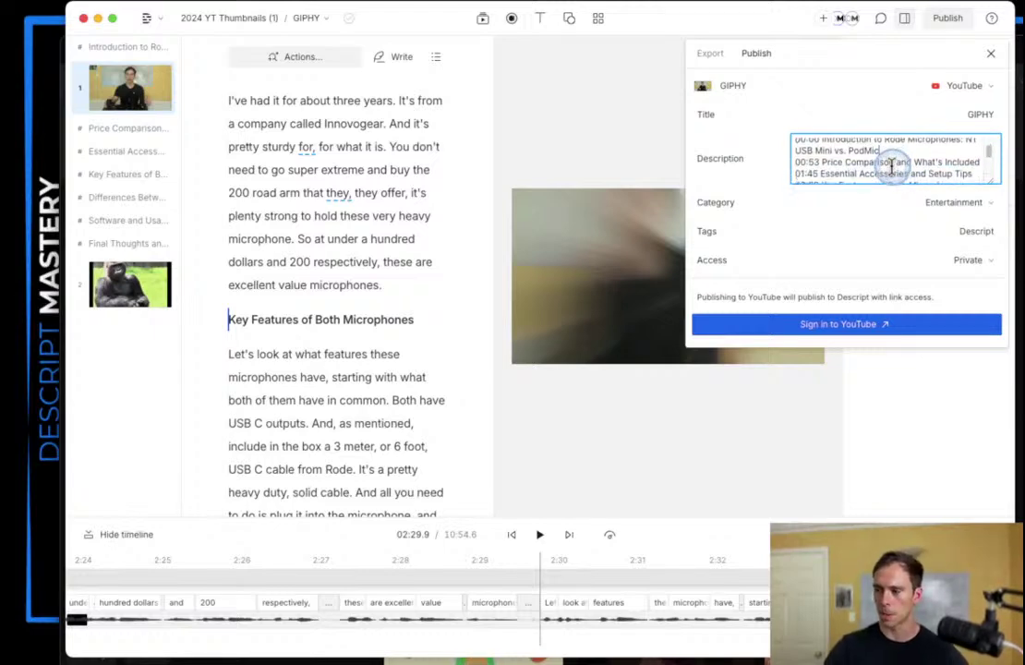
scroll(877, 176, "down", 1)
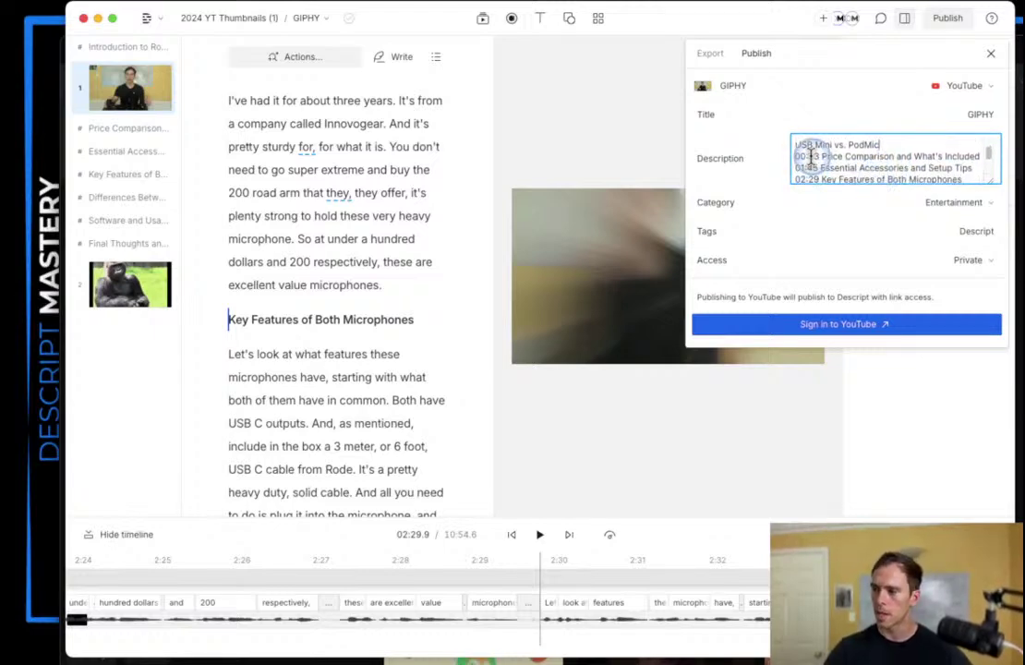
Step: Examine the second chapter entry in the YouTube description and highlight its title, Price Comparison and What's Included
scroll(811, 164, "up", 1)
scroll(812, 159, "down", 2)
left_click(811, 155)
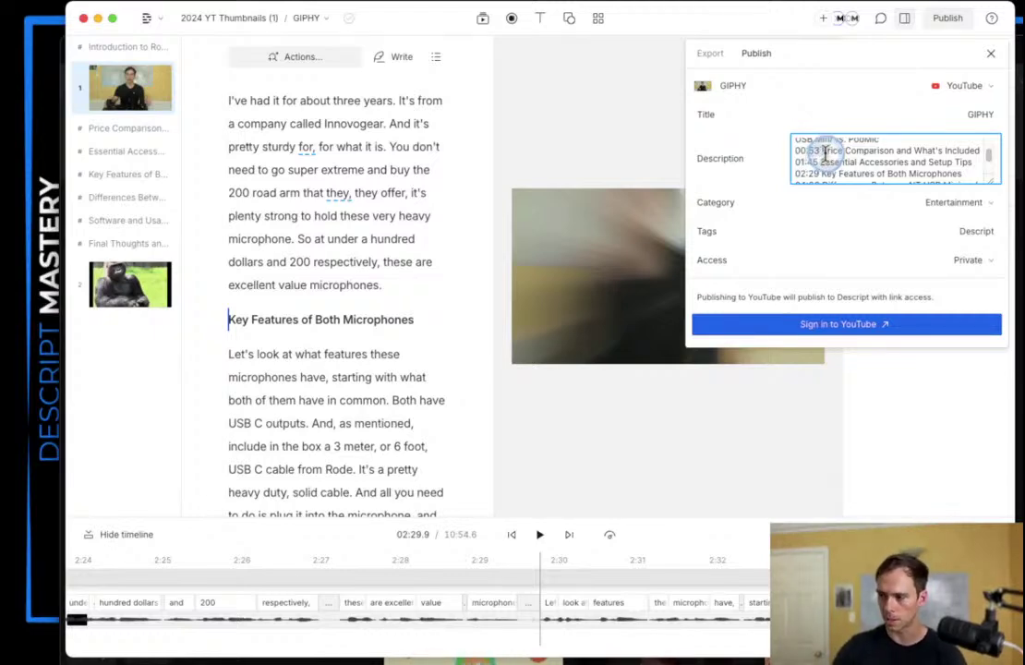
scroll(824, 155, "up", 1)
left_click(887, 158)
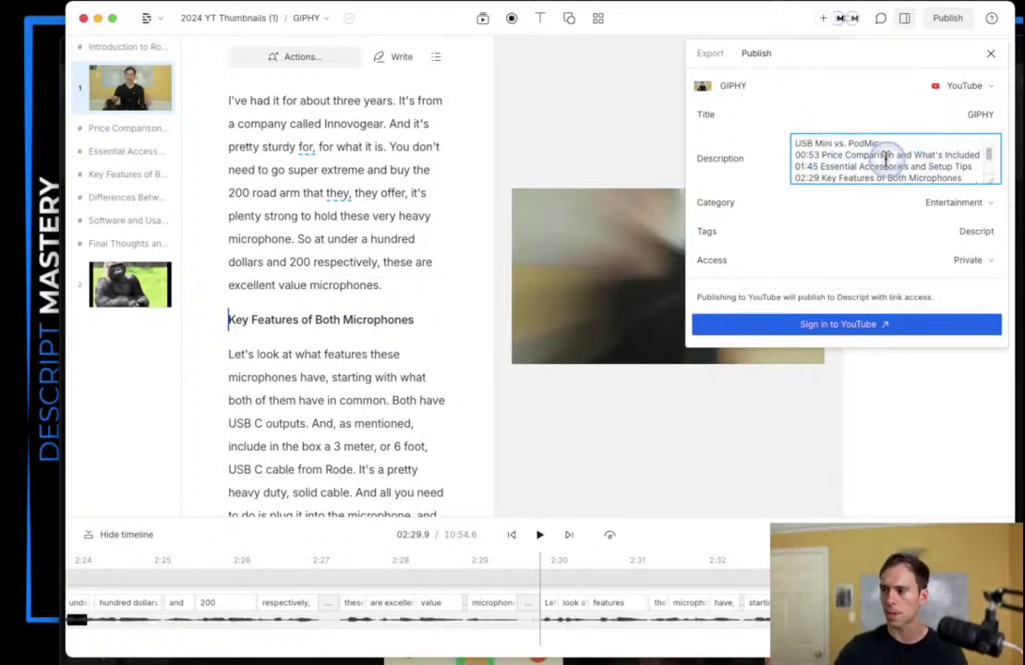
left_click(820, 155)
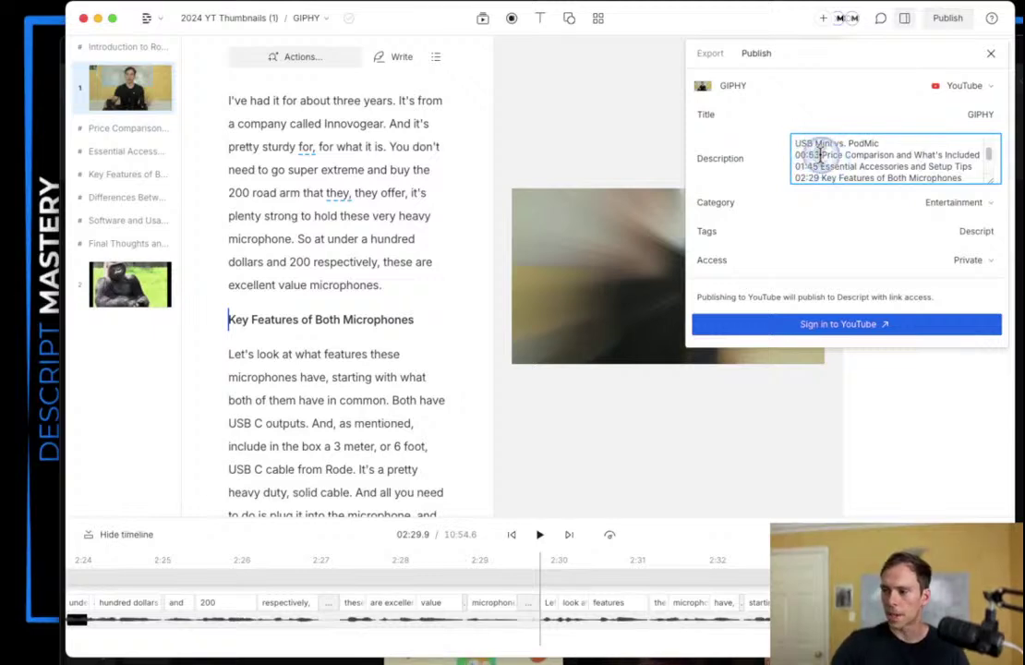
left_click(833, 160)
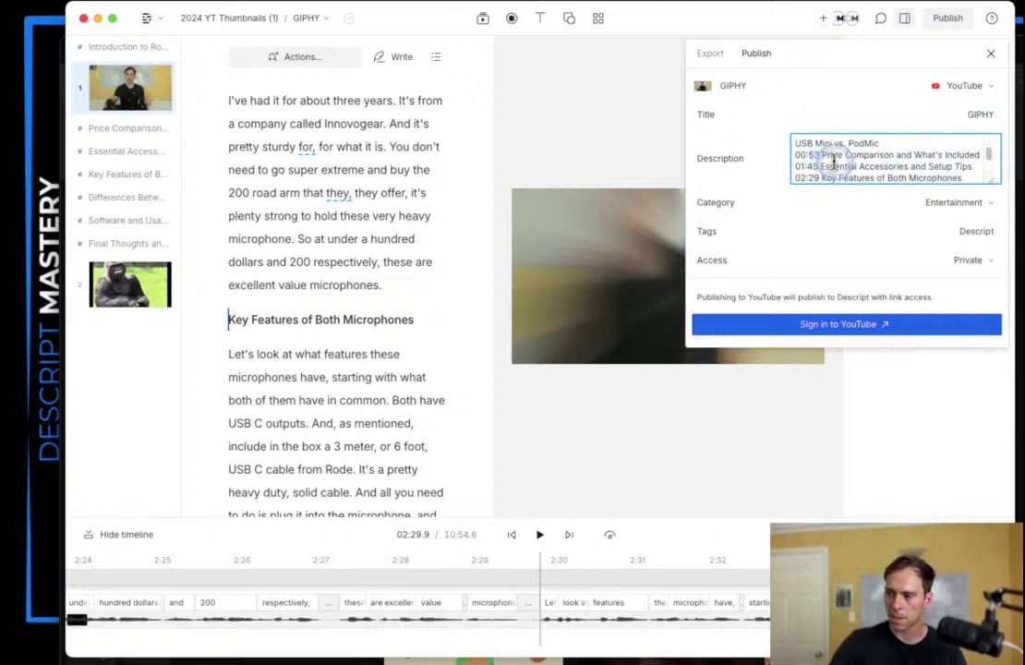
left_click_drag(833, 160, 967, 155)
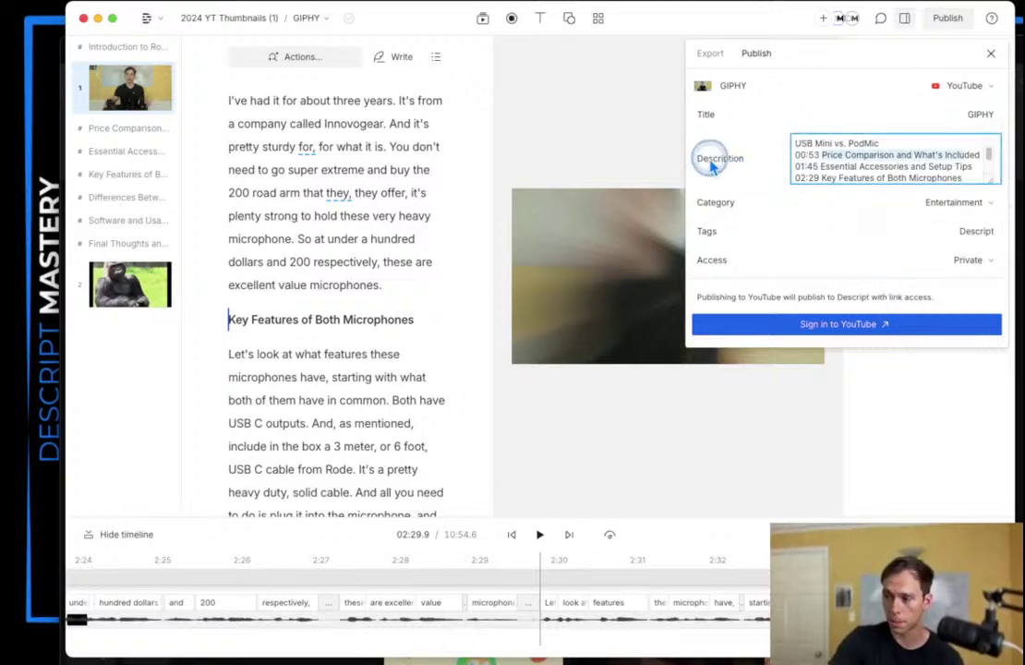
Step: Choose a different video frame as the YouTube thumbnail and apply it
left_click(702, 88)
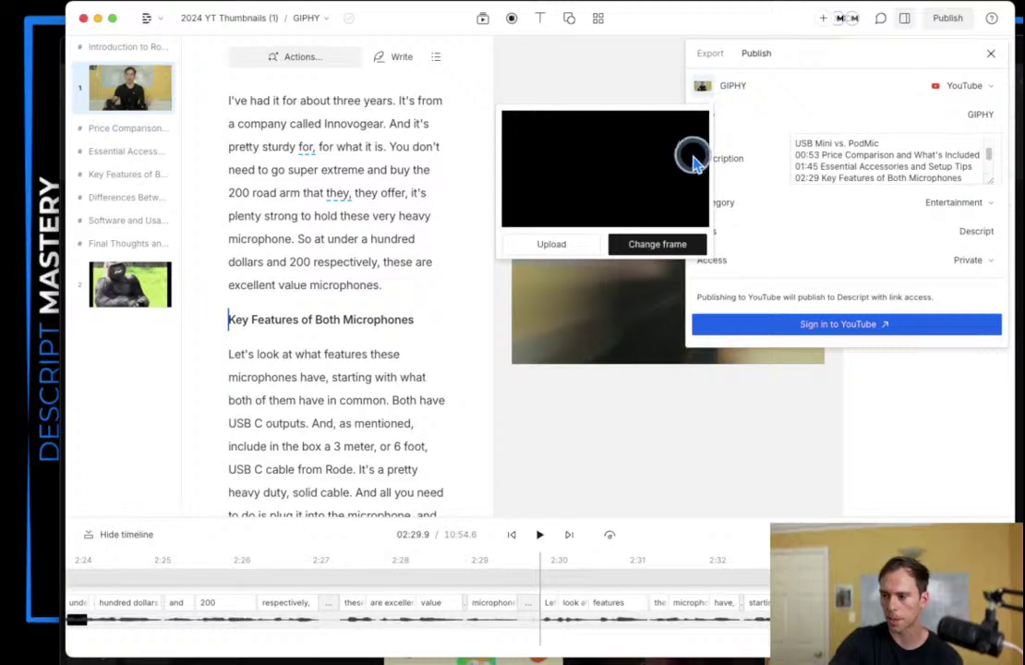
left_click(628, 244)
left_click_drag(548, 233, 622, 243)
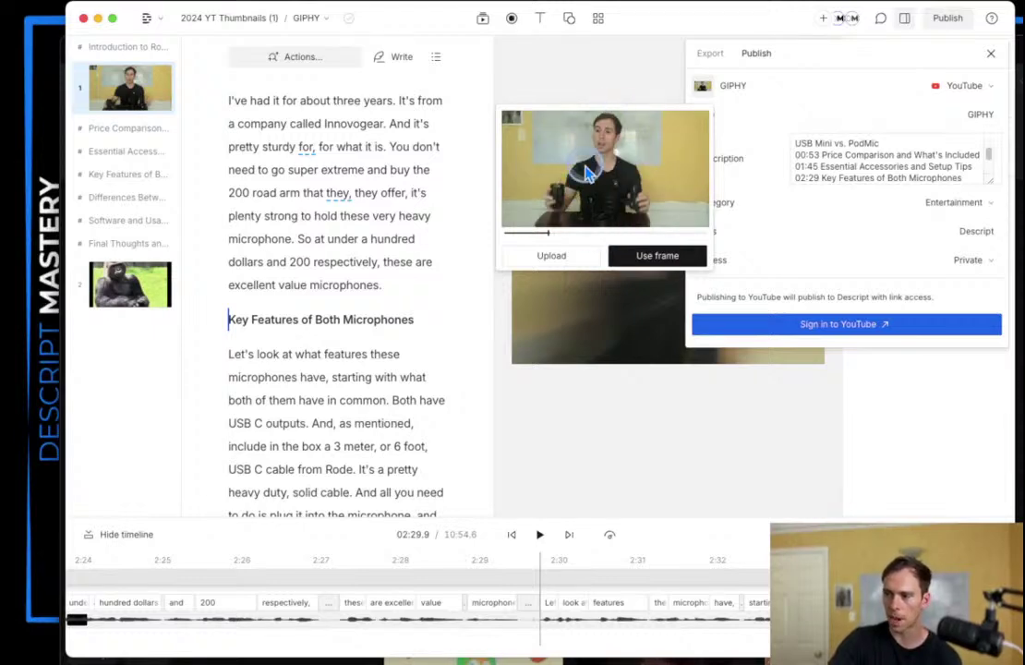
left_click(656, 258)
left_click(696, 350)
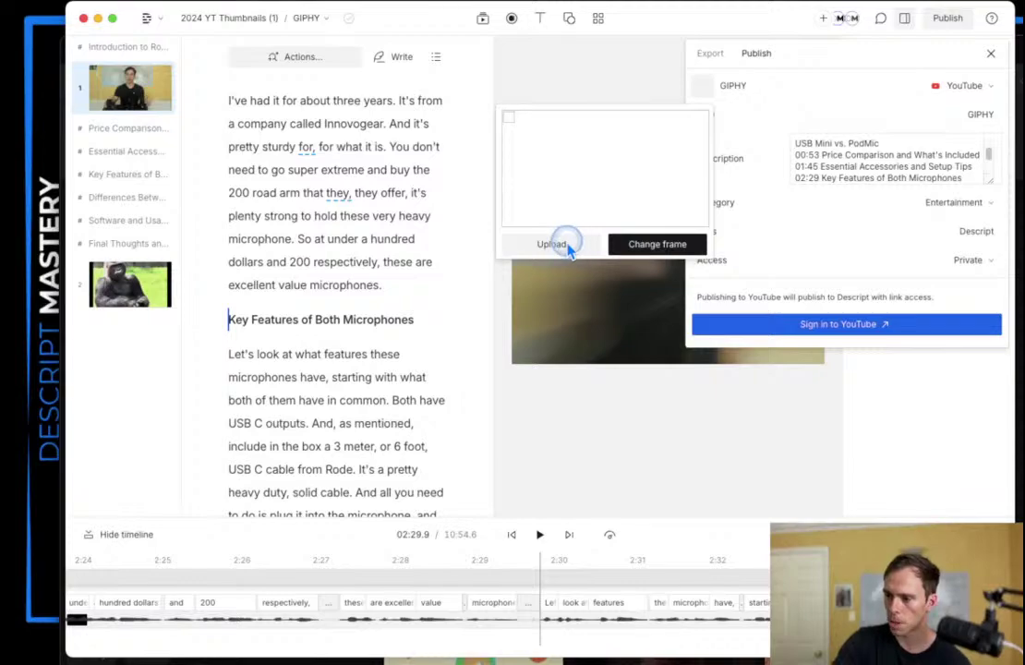
Step: Upload 2024 YT Thumbnails (1).png from the Downloads folder as the video's thumbnail and close the thumbnail preview
left_click(669, 252)
left_click(455, 233)
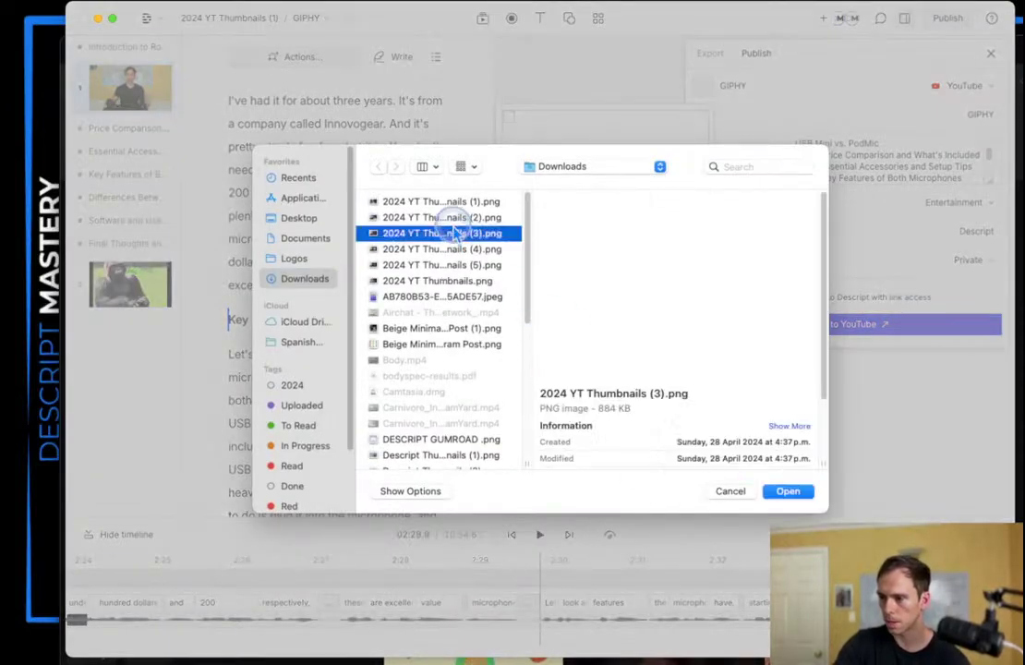
left_click(441, 201)
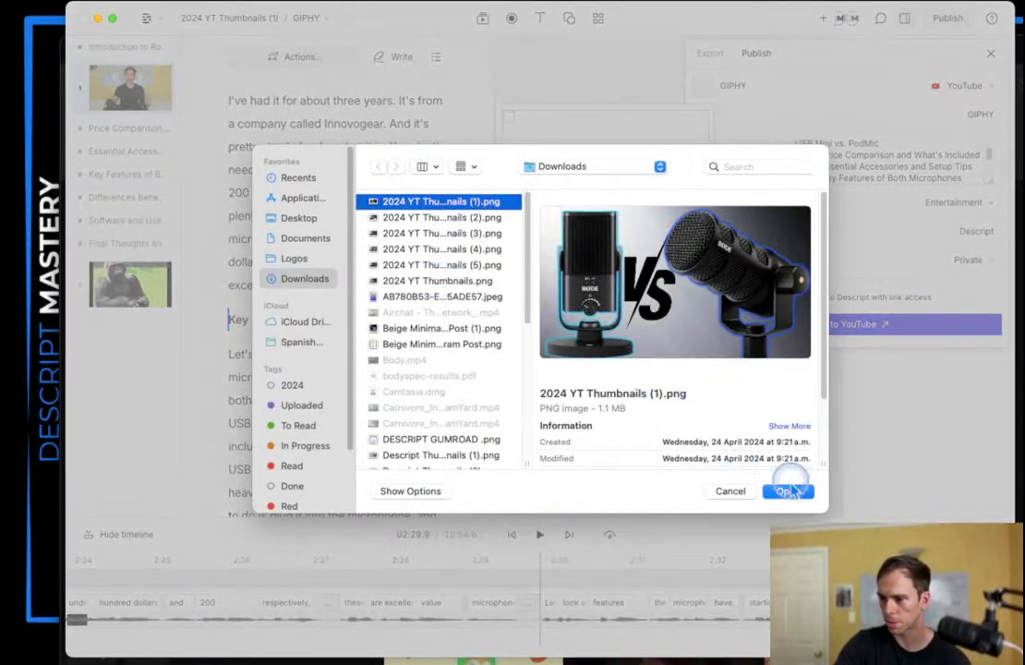
left_click(788, 490)
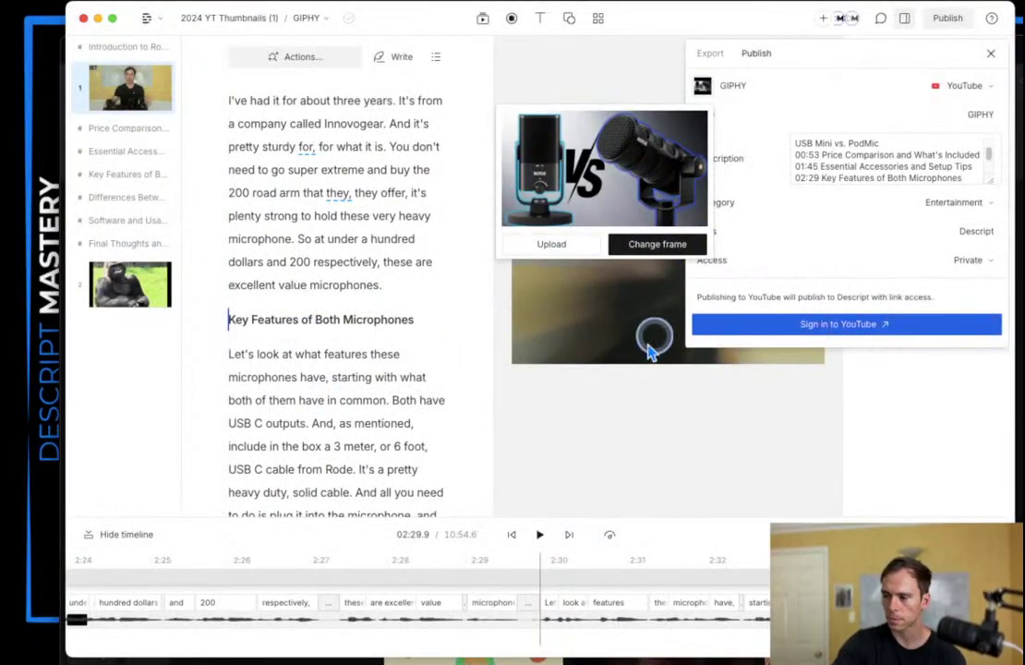
left_click(765, 233)
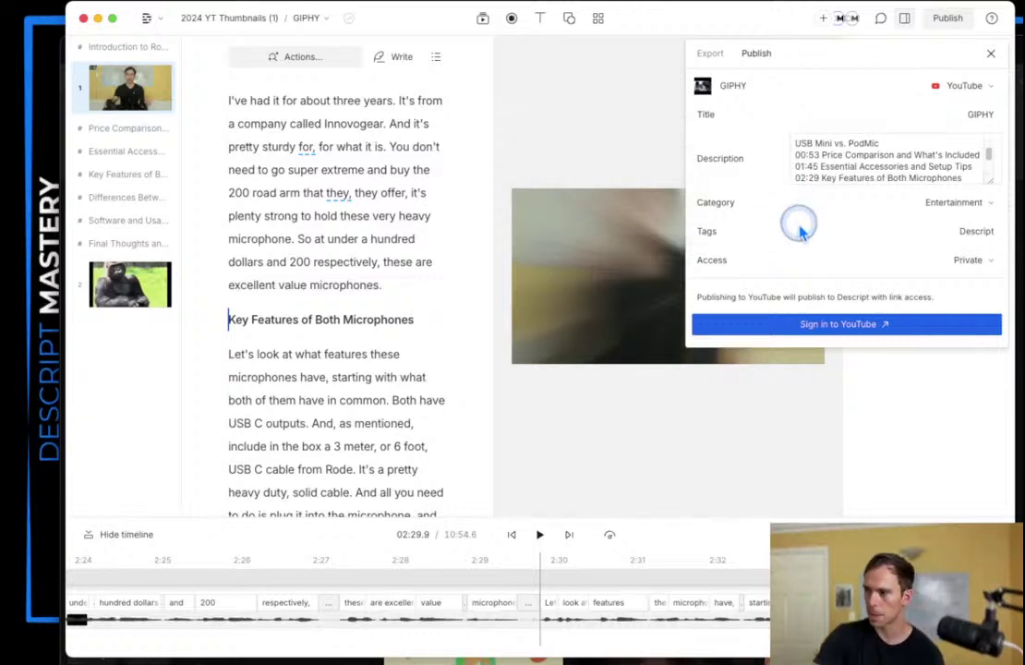
Step: Look through the YouTube description and select its list of chapter timestamps and titles
scroll(900, 166, "up", 3)
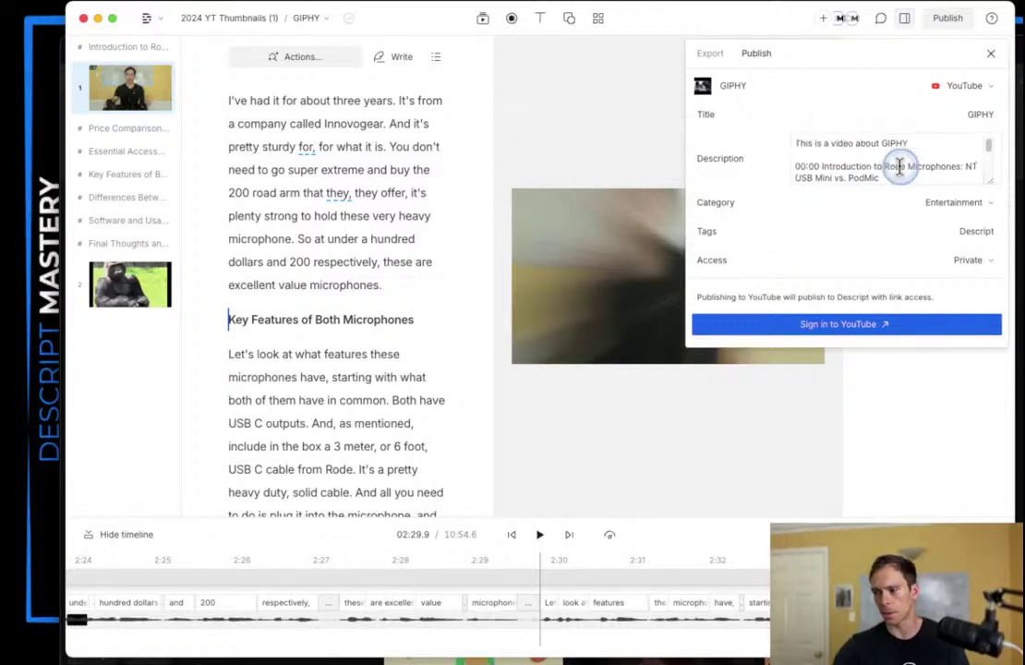
scroll(812, 165, "down", 5)
left_click(800, 165)
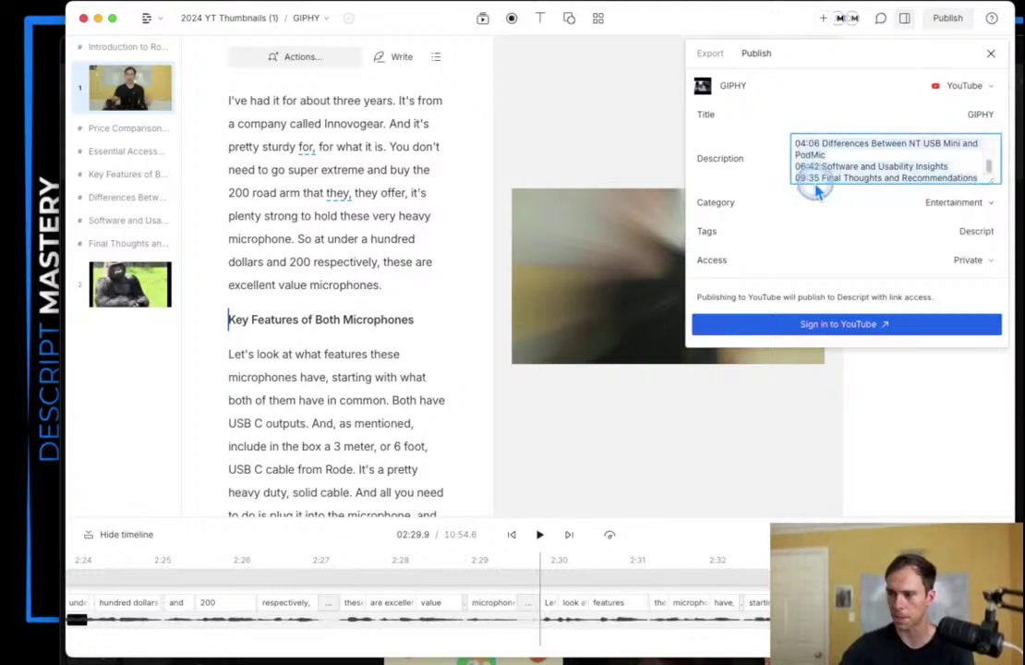
Step: Rewrite the YouTube description's opening line as "This is a video about microphones. Today, I compate the top two rode microphones head to head."
scroll(813, 168, "up", 2)
scroll(812, 170, "up", 3)
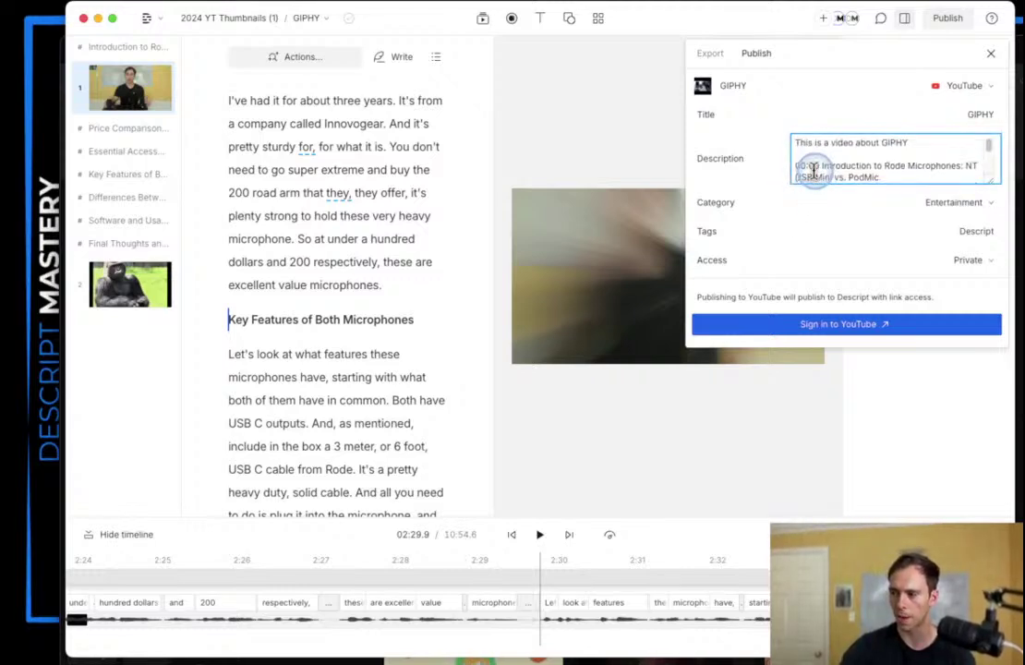
left_click_drag(899, 148, 795, 142)
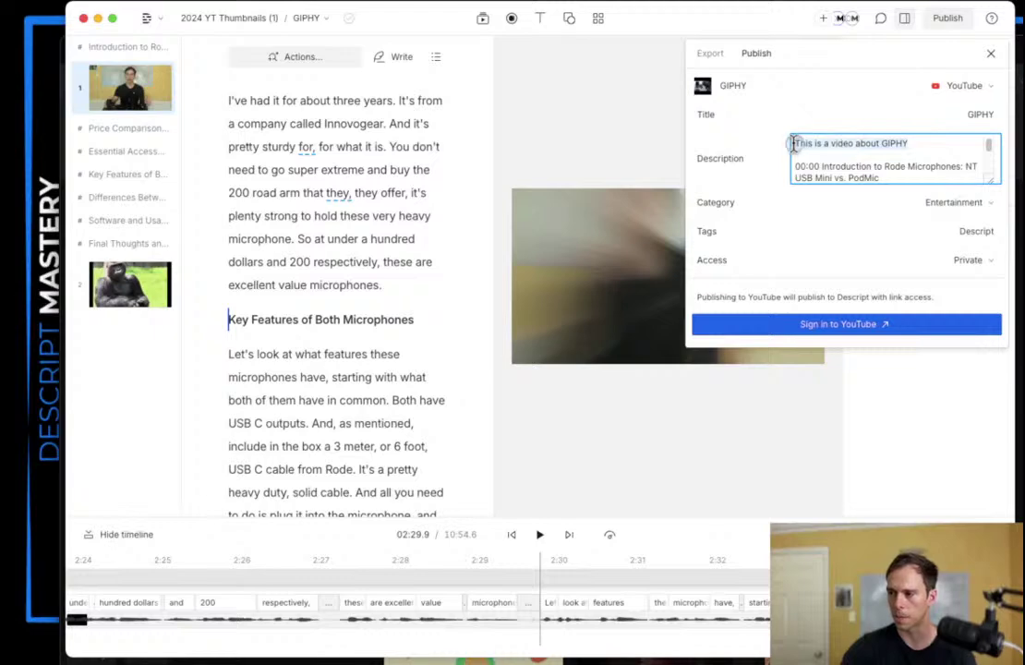
double_click(894, 144)
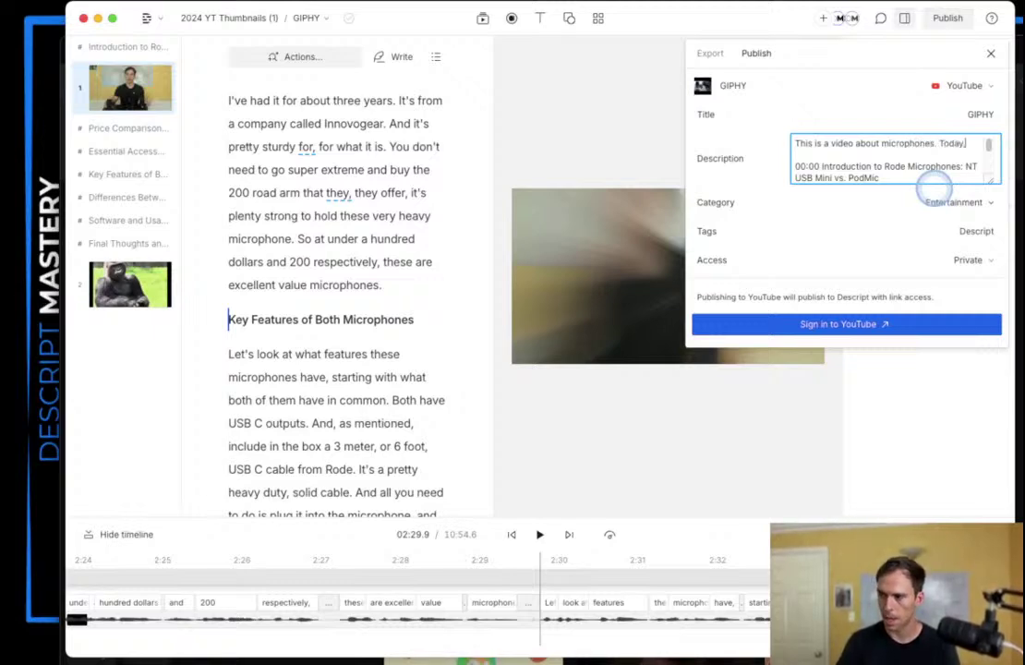
type("mpare")
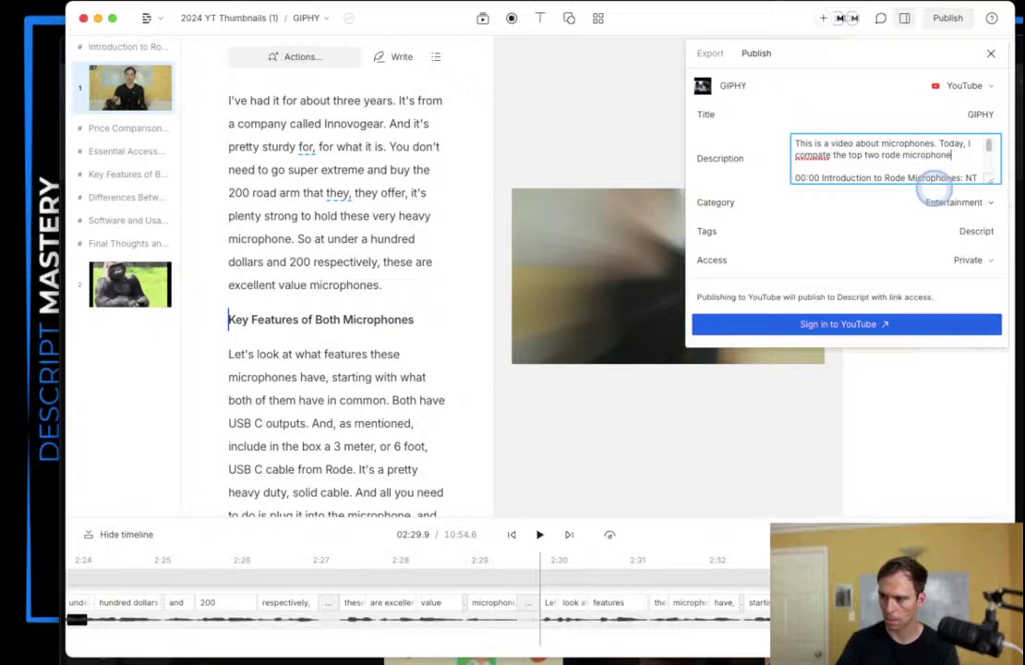
type("to head.")
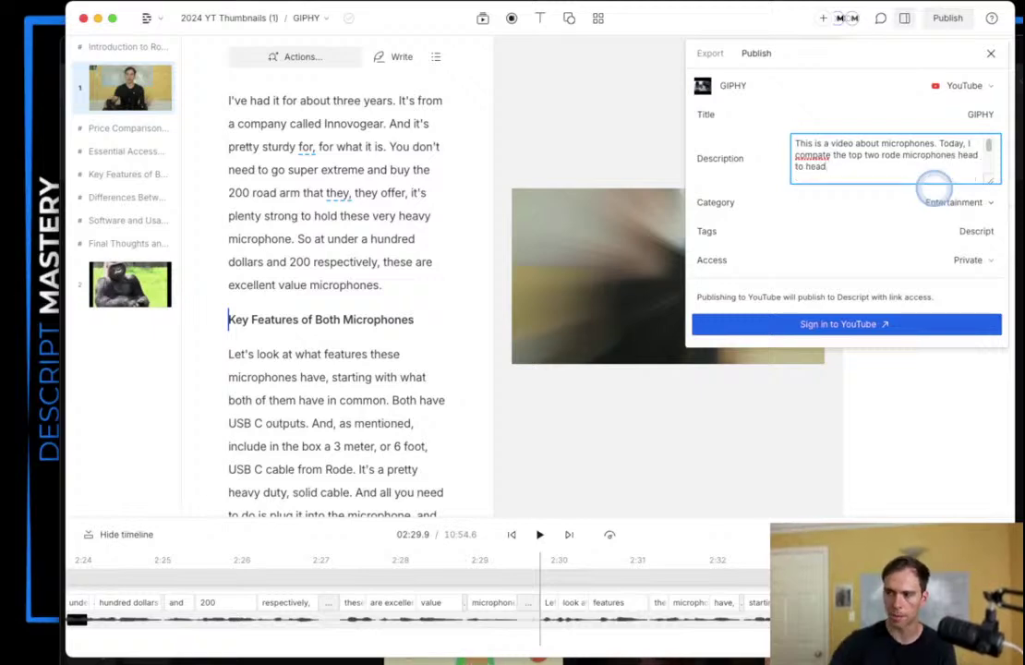
Step: Look at the composition name and select the title text in the YouTube publish settings
left_click(979, 116)
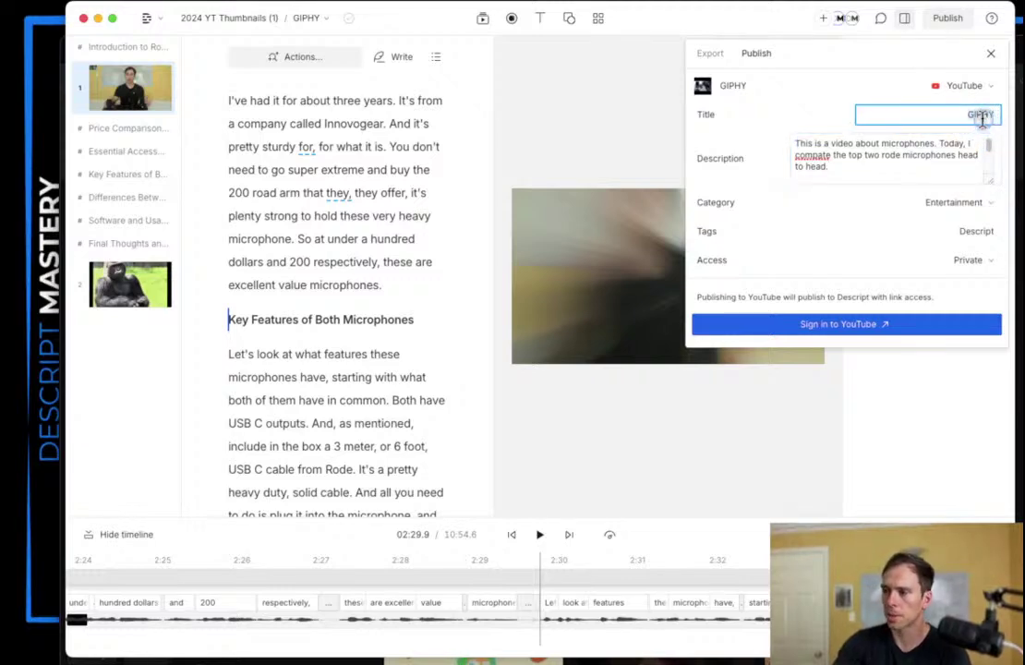
left_click(733, 86)
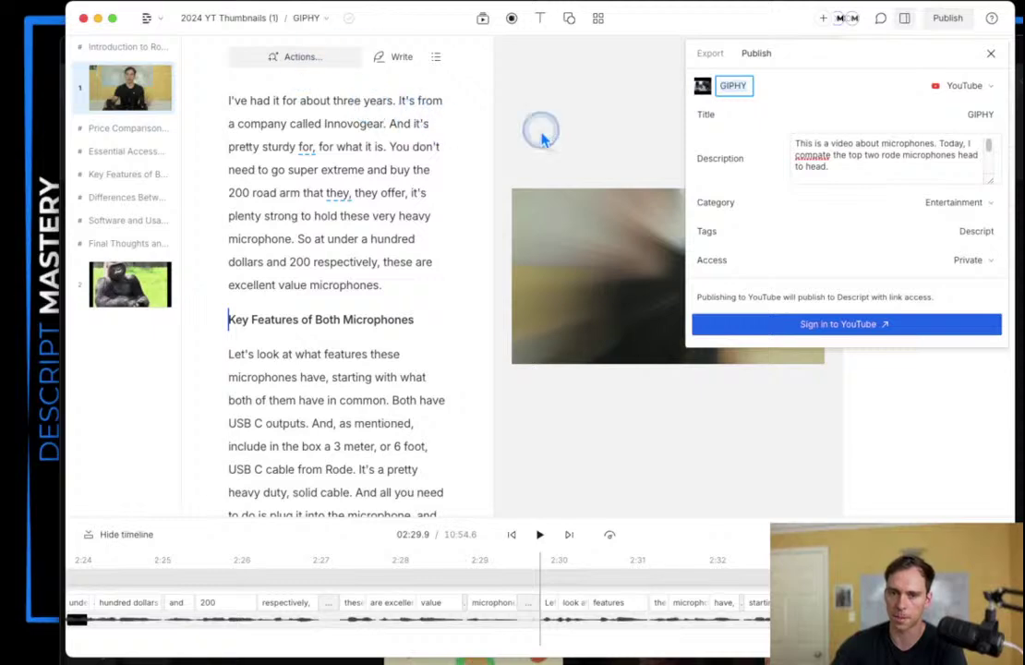
left_click(960, 112)
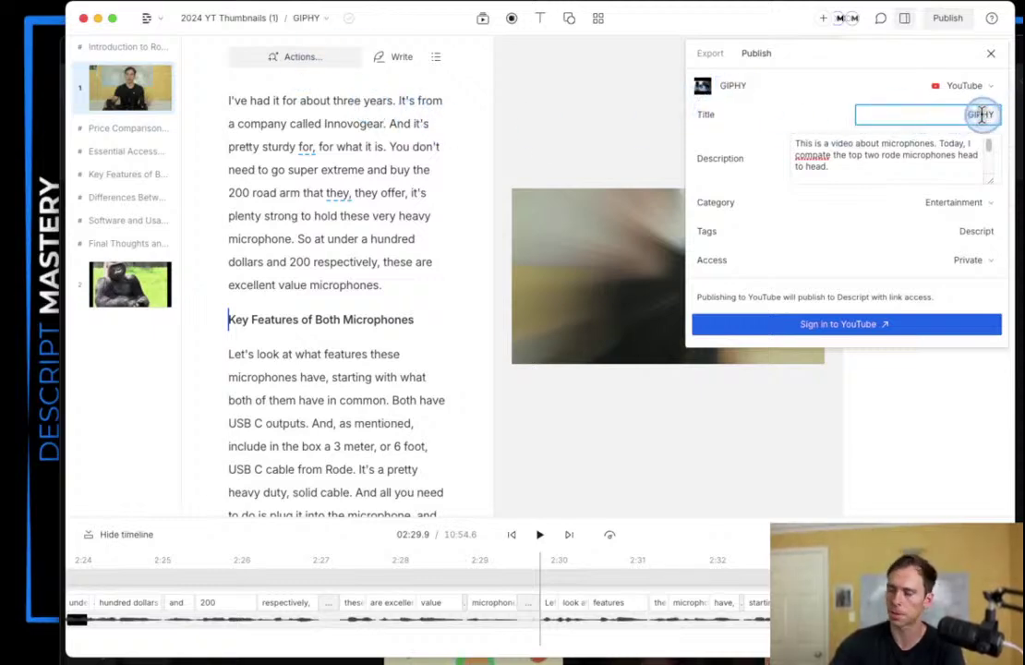
left_click_drag(984, 113, 820, 109)
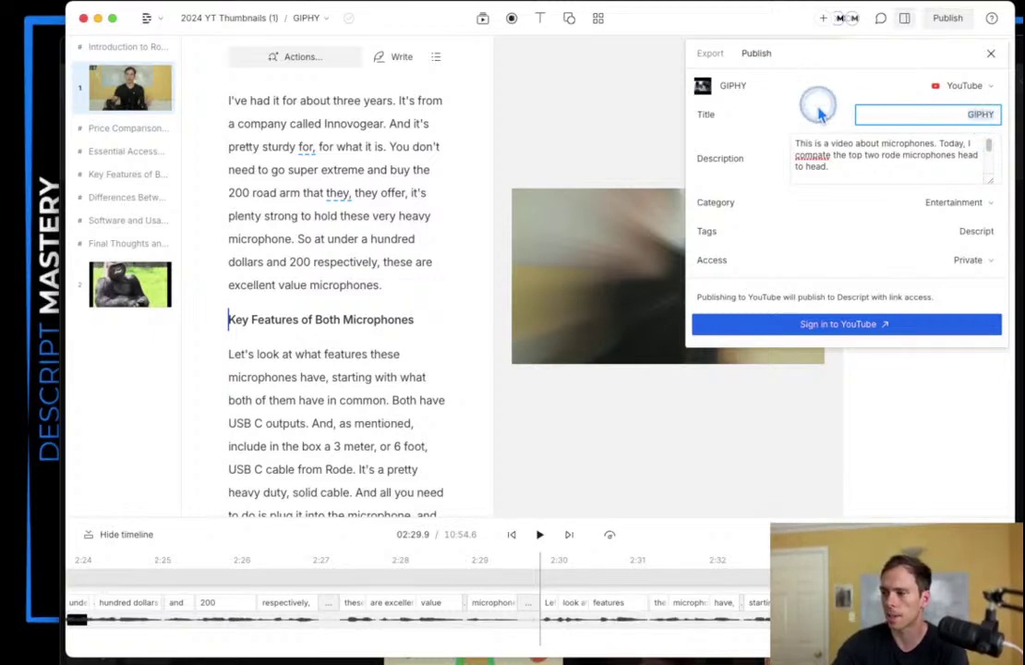
Step: Set the YouTube tags to "micorphone, rode, tutorial" and view the access options, keeping Private
left_click(951, 205)
left_click(967, 231)
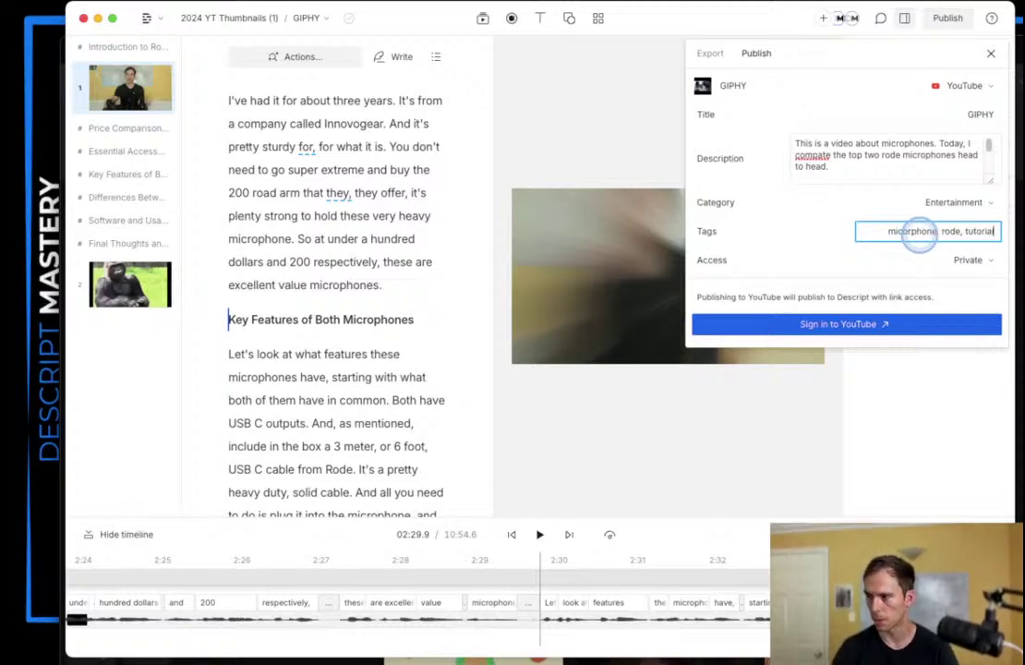
left_click(972, 259)
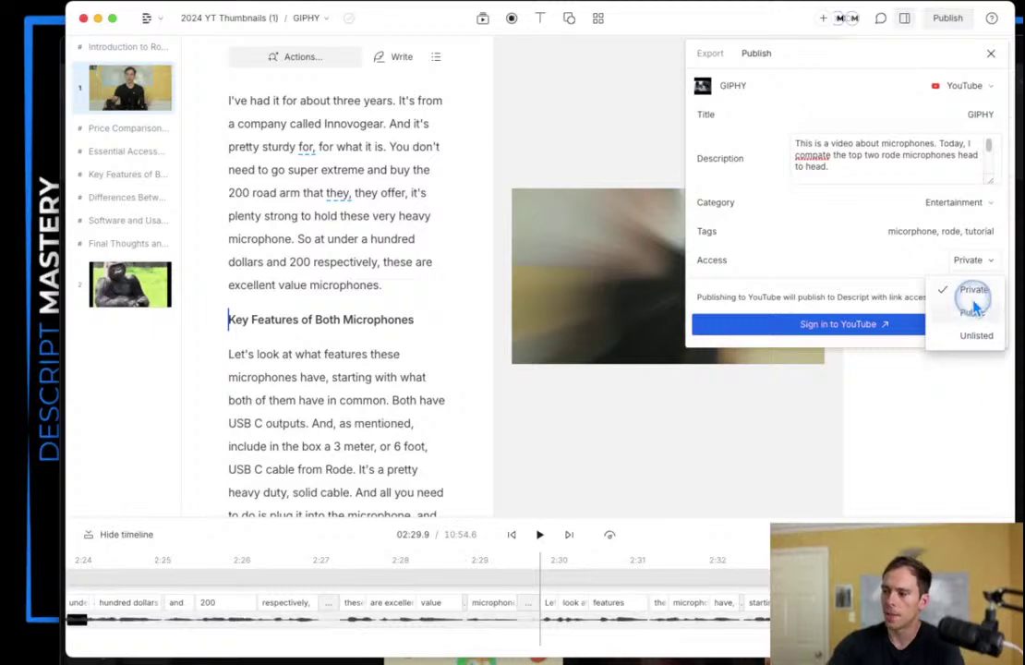
left_click(914, 295)
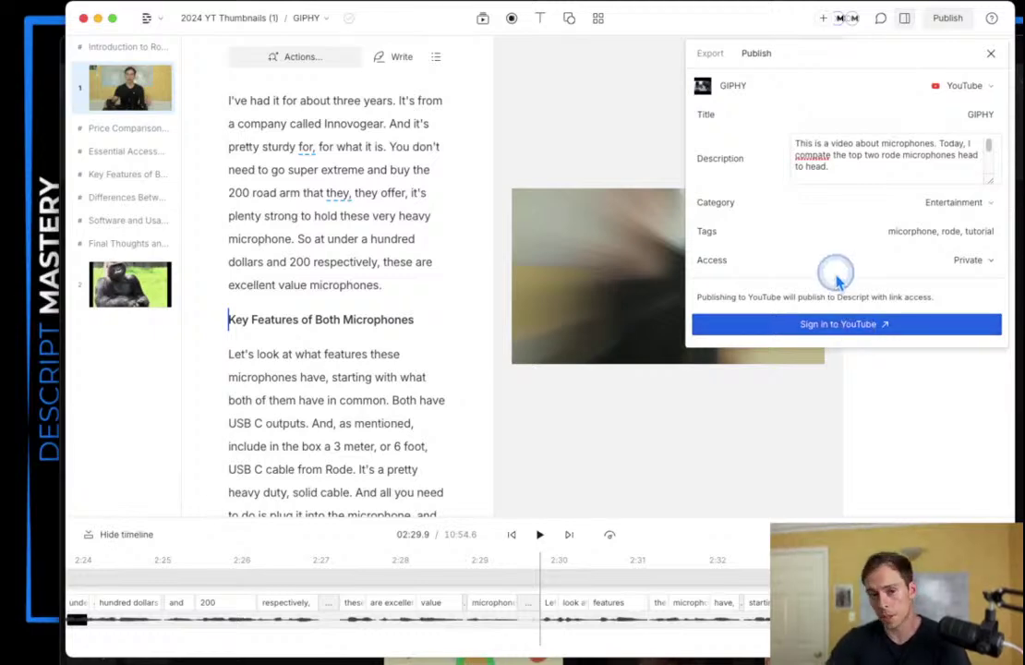
Step: View the Web link publishing options and switch the publish destination back to YouTube
left_click(951, 86)
left_click(949, 115)
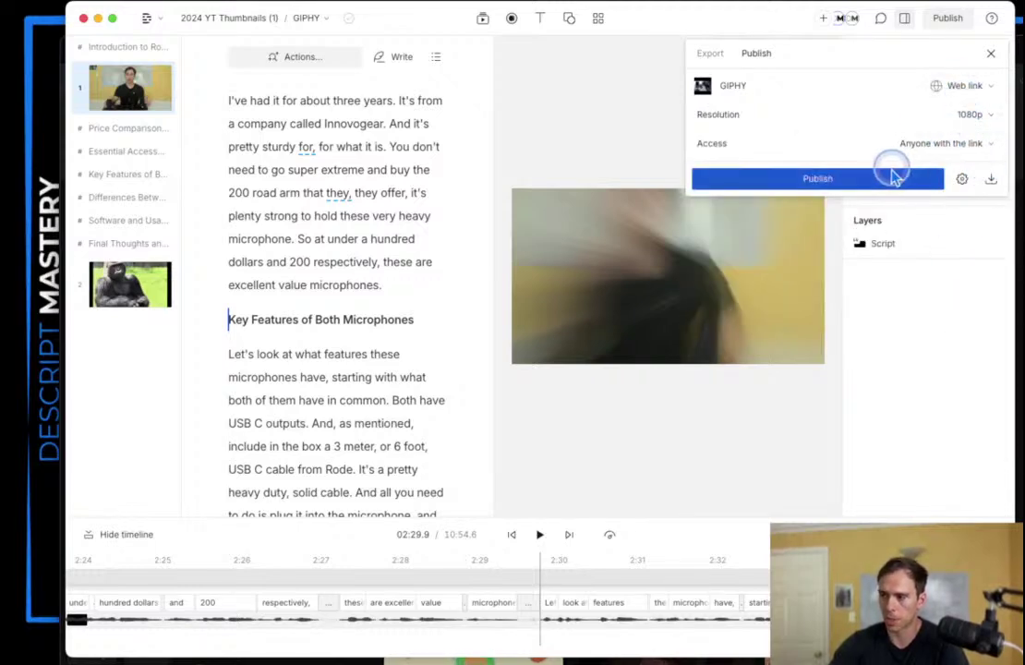
left_click(821, 180)
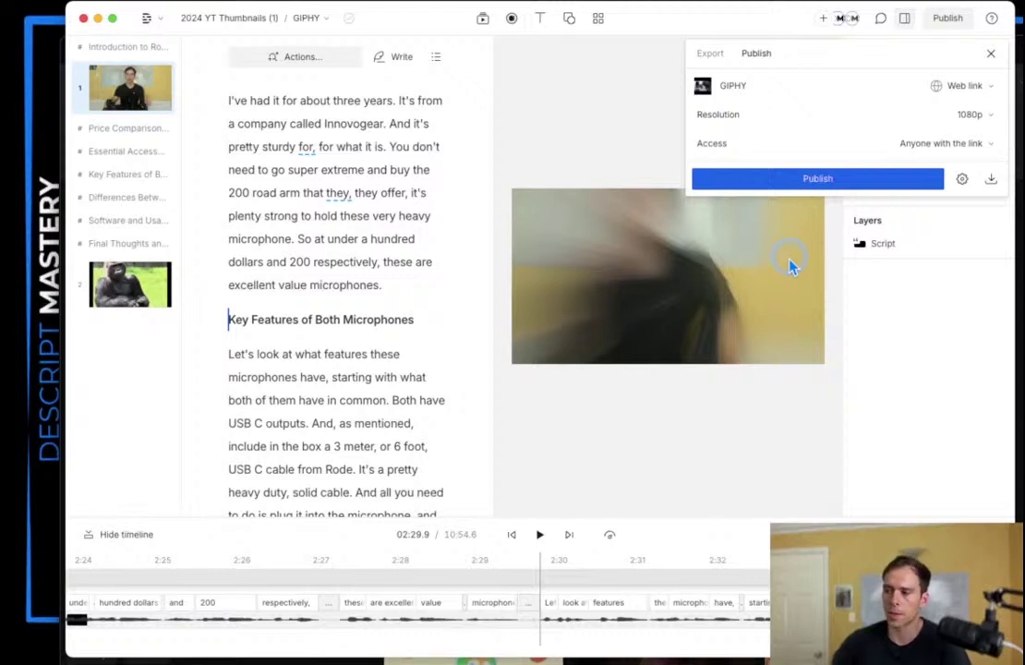
left_click(961, 85)
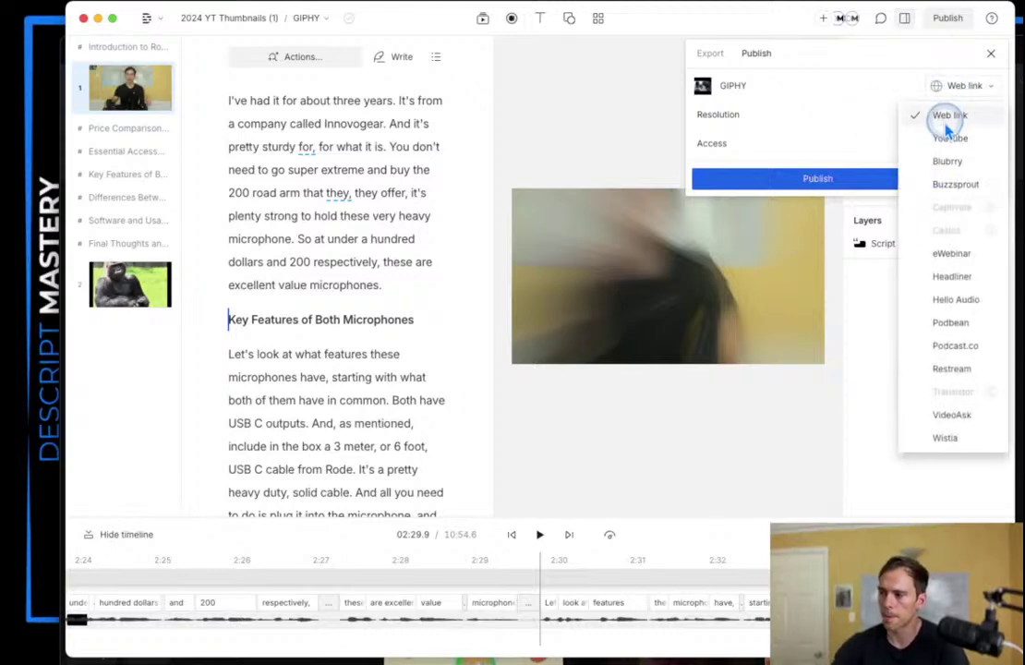
left_click(946, 139)
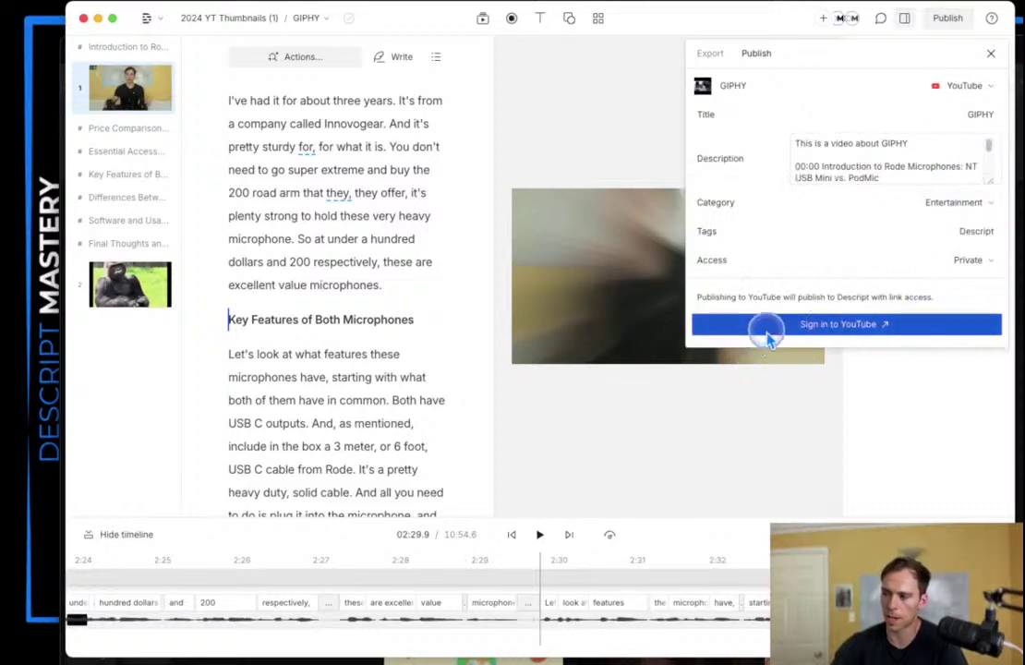
Step: Examine the YouTube thumbnail and the chapter timestamps in the description, and close the publish settings
left_click(845, 152)
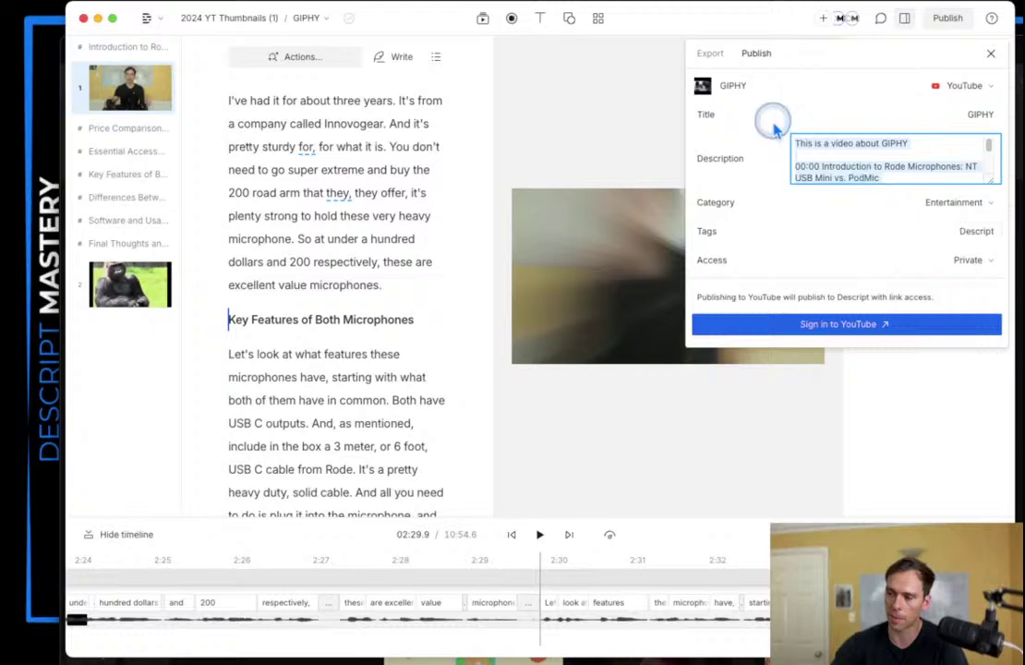
left_click(703, 87)
left_click(702, 86)
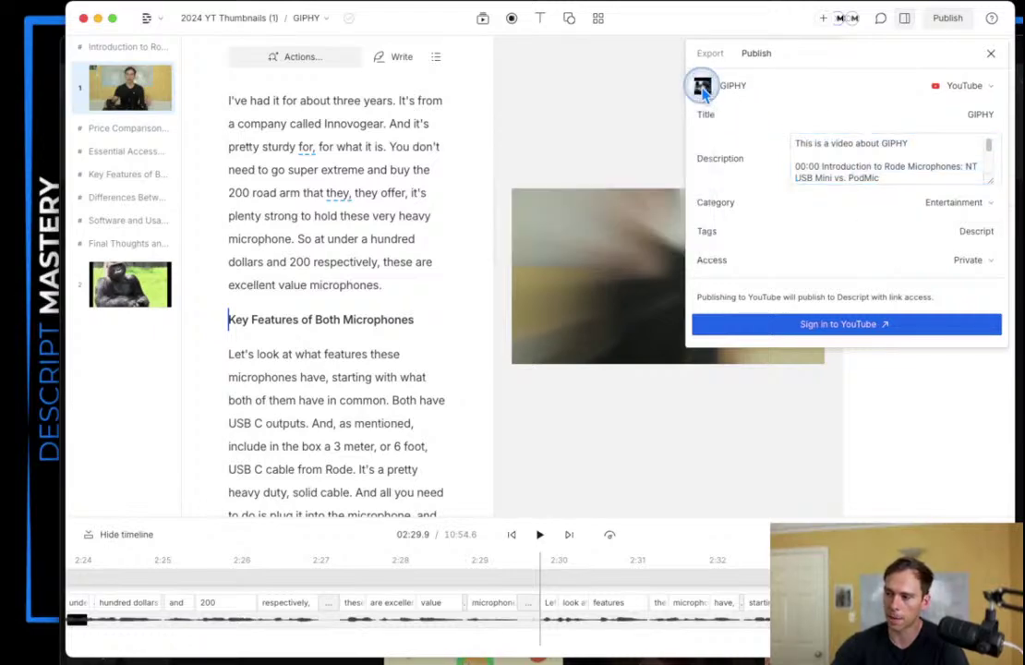
left_click(818, 141)
left_click_drag(818, 141, 834, 163)
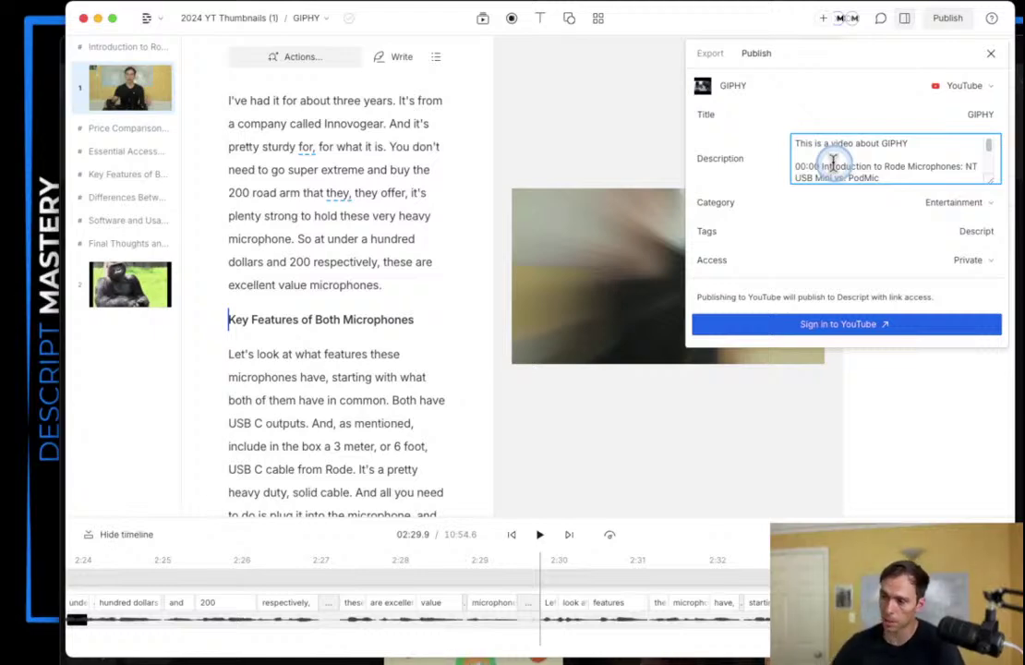
left_click(702, 87)
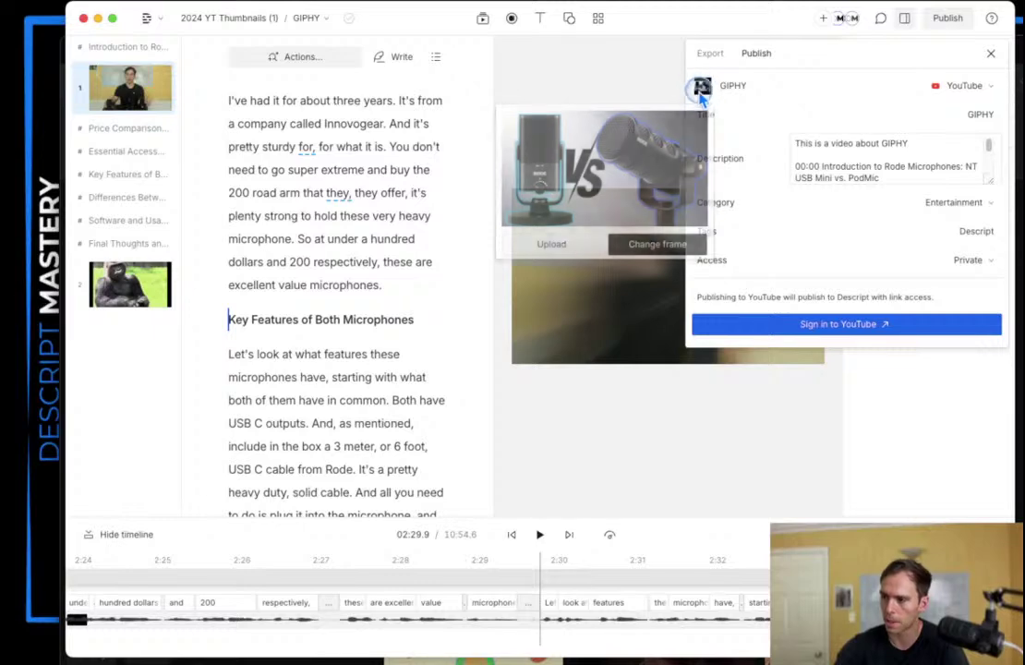
left_click(852, 152)
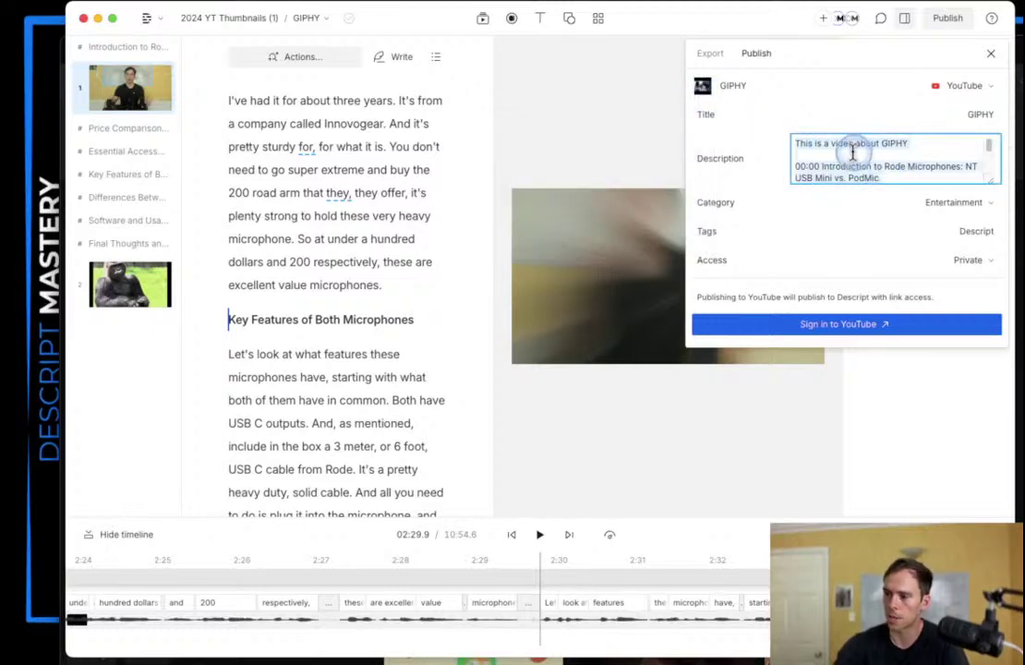
scroll(835, 155, "down", 5)
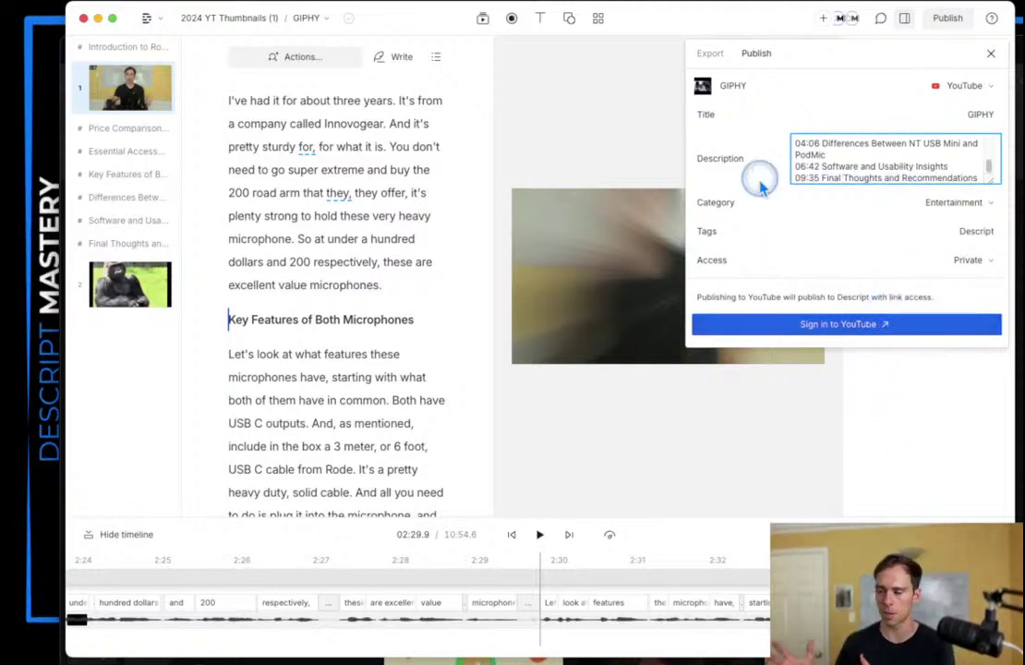
left_click(602, 127)
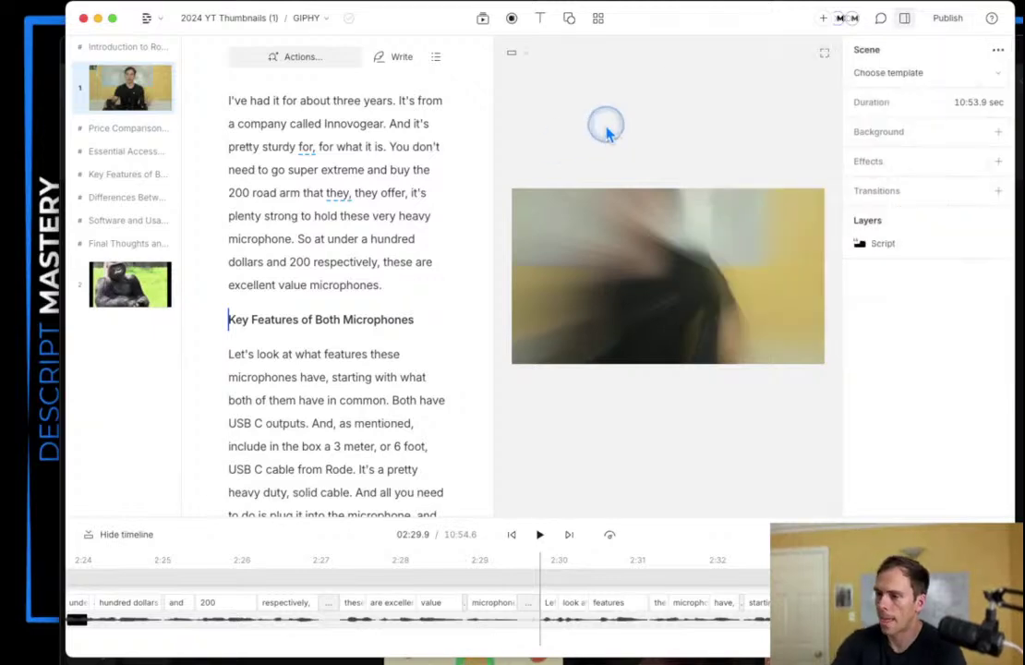
Step: Open Ask AI for the script and look through its Edit, Find and Publish actions
left_click(343, 57)
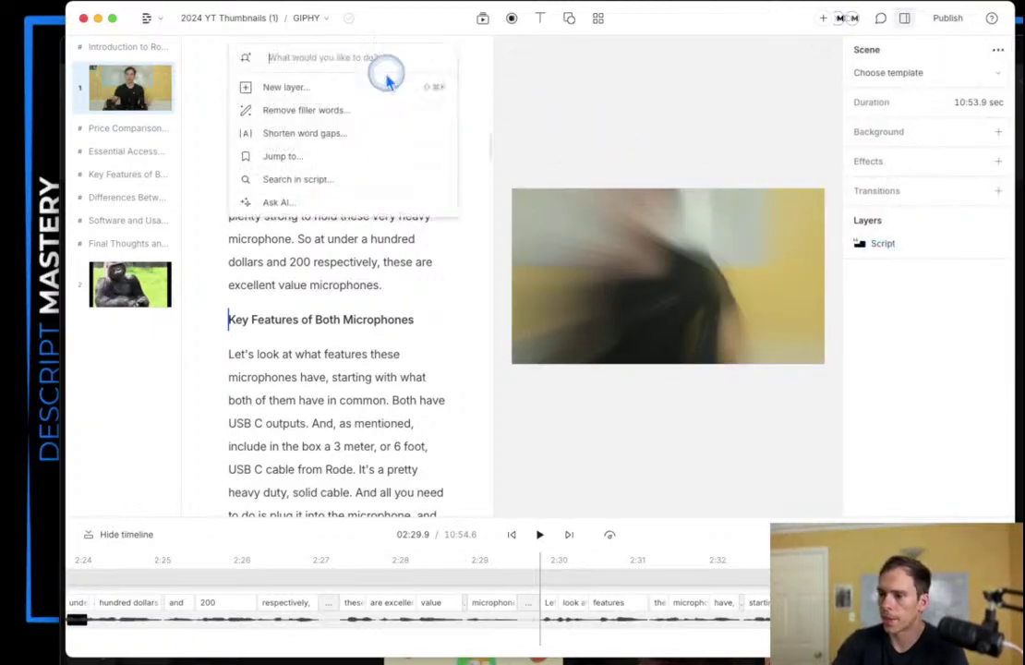
left_click(271, 204)
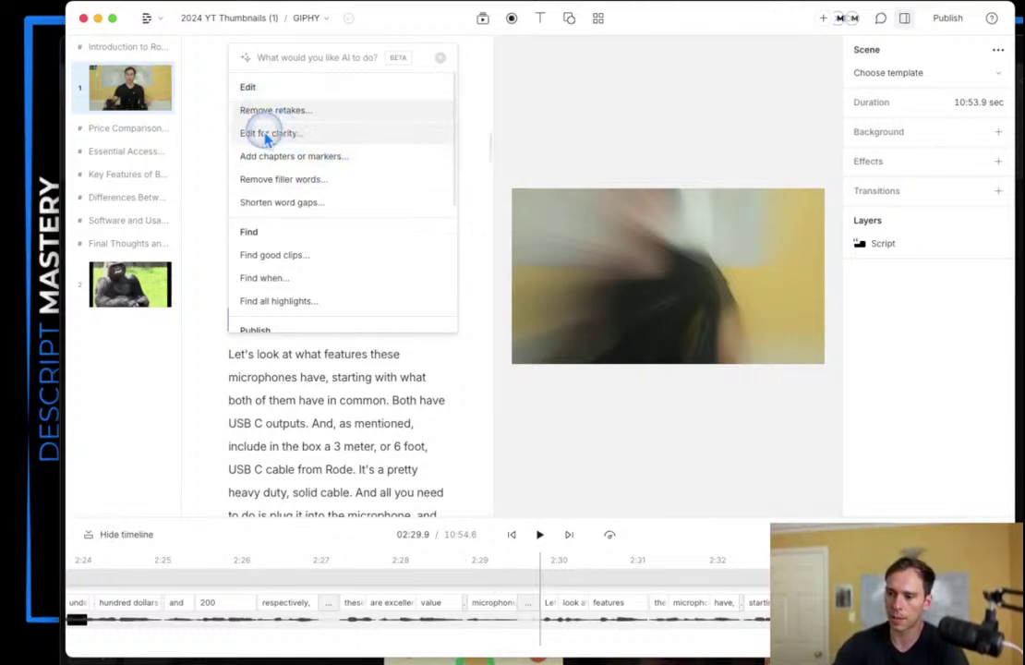
scroll(310, 277, "down", 3)
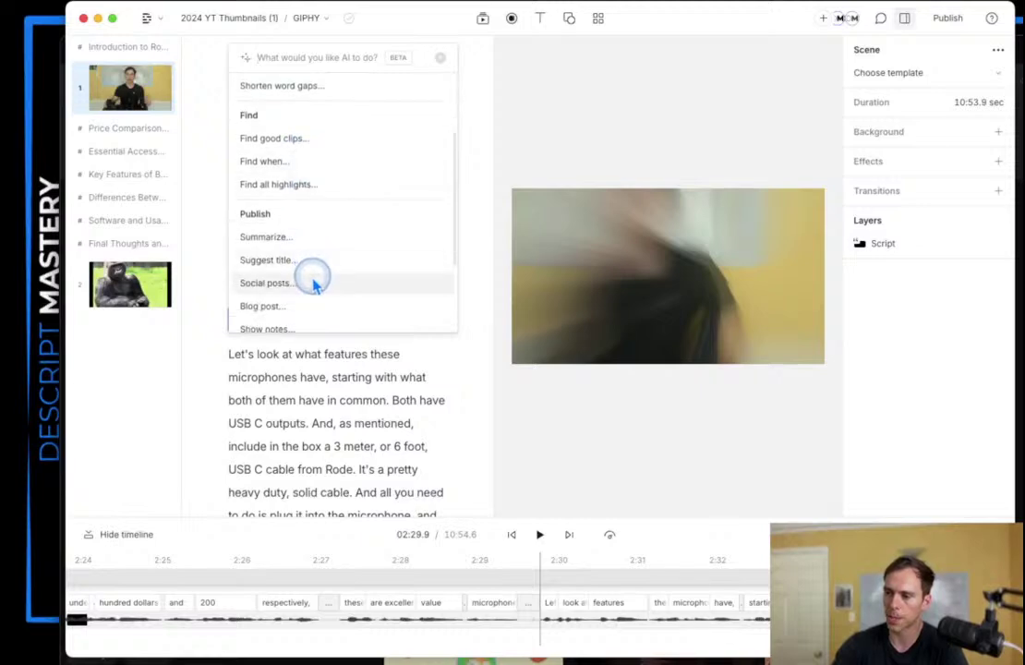
scroll(310, 277, "up", 3)
scroll(296, 268, "down", 5)
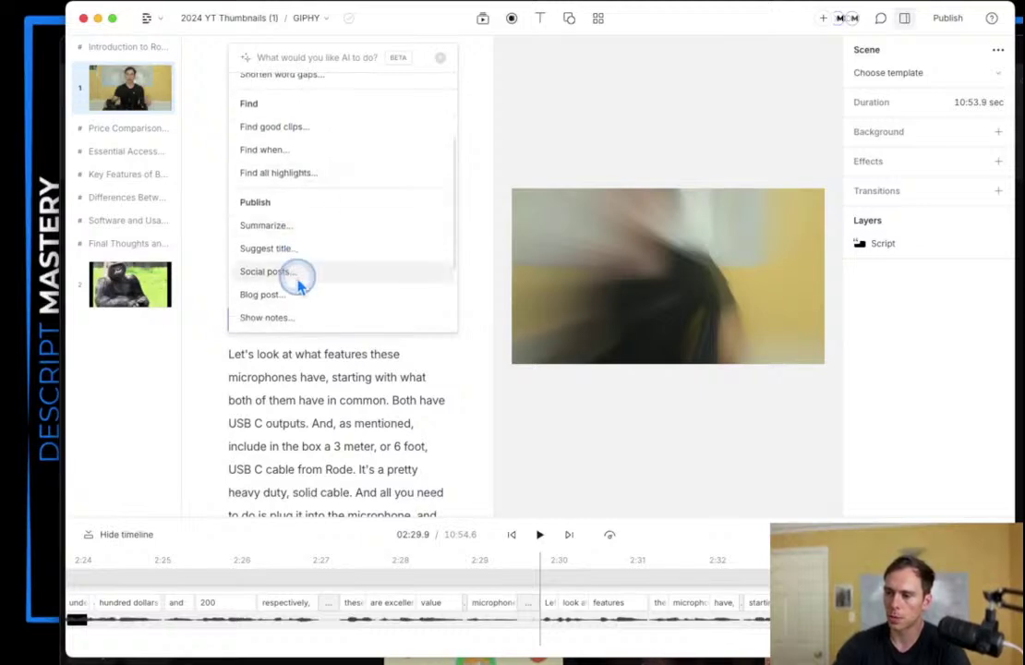
scroll(299, 287, "up", 5)
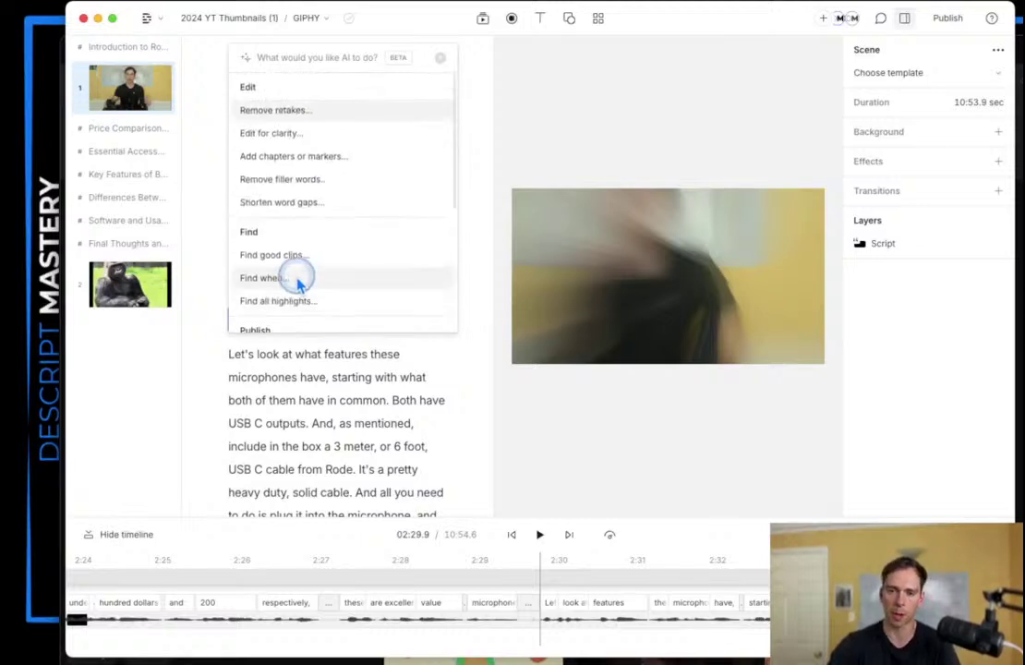
Step: Load the Find good clips AI prompt, select its whole text and clear it
left_click(277, 259)
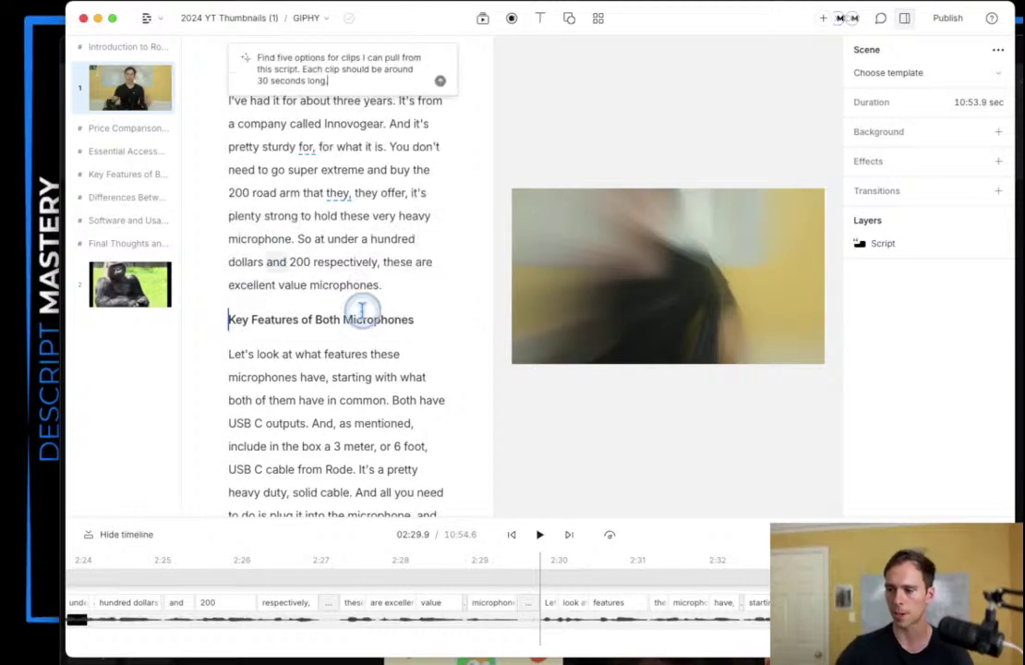
mouse_move(231, 53)
left_mouse_down()
mouse_move(320, 70)
mouse_move(305, 62)
mouse_move(313, 53)
mouse_move(373, 78)
mouse_move(320, 84)
mouse_move(357, 100)
mouse_move(327, 73)
mouse_move(217, 55)
left_mouse_up()
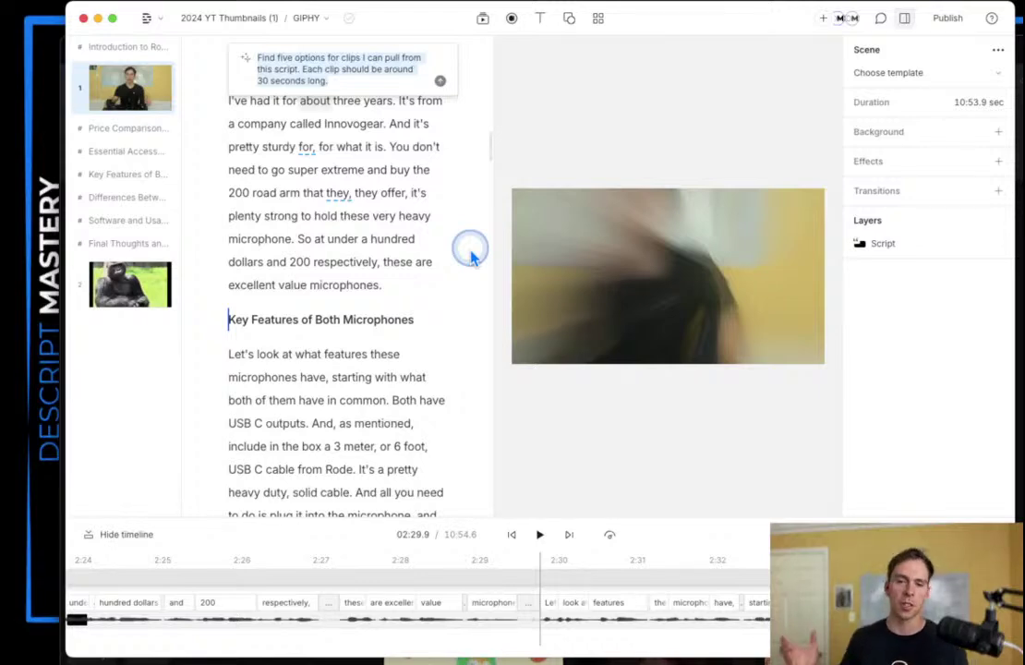
key("BackSpace")
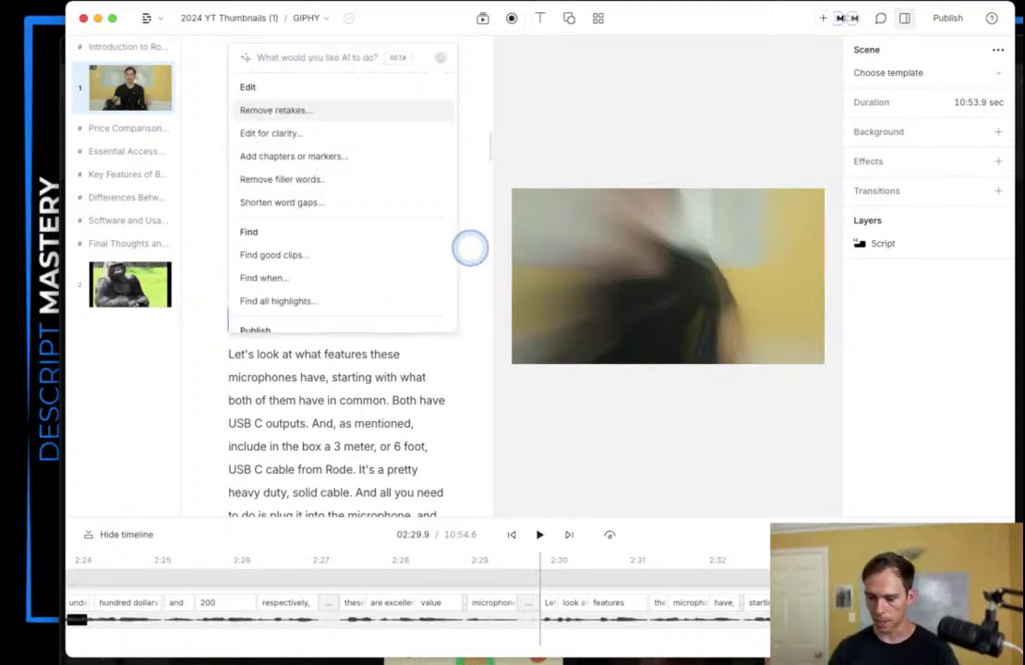
Step: Ask AI "Give me youtube tags, comma separated, less than 500 characters, about this script" and copy the response to the clipboard
type("Give me youtube tags, comma se")
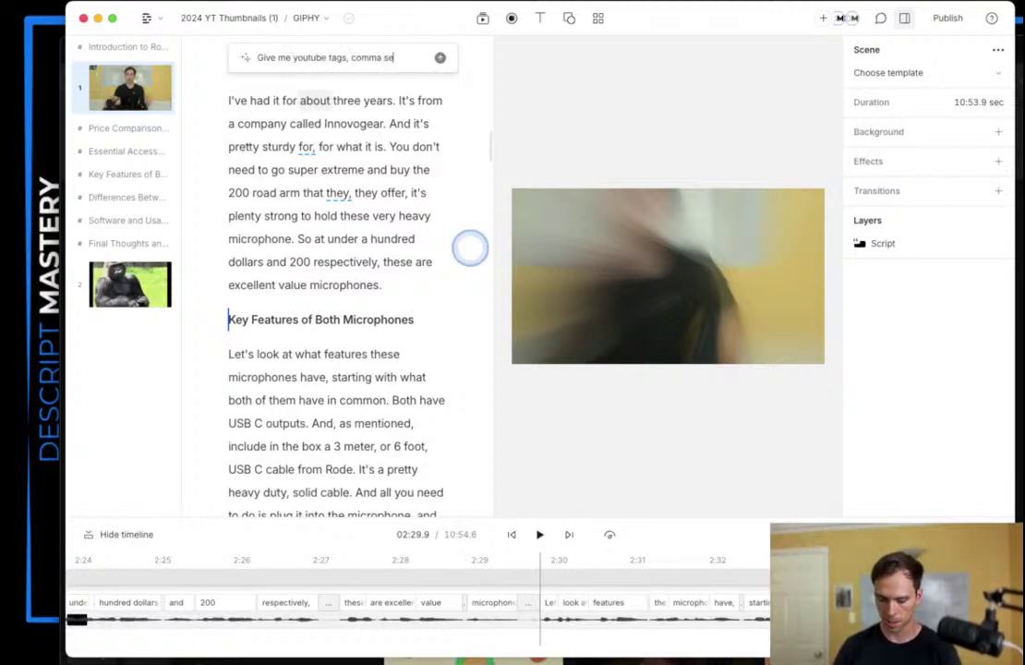
type("parated, less than 500 character")
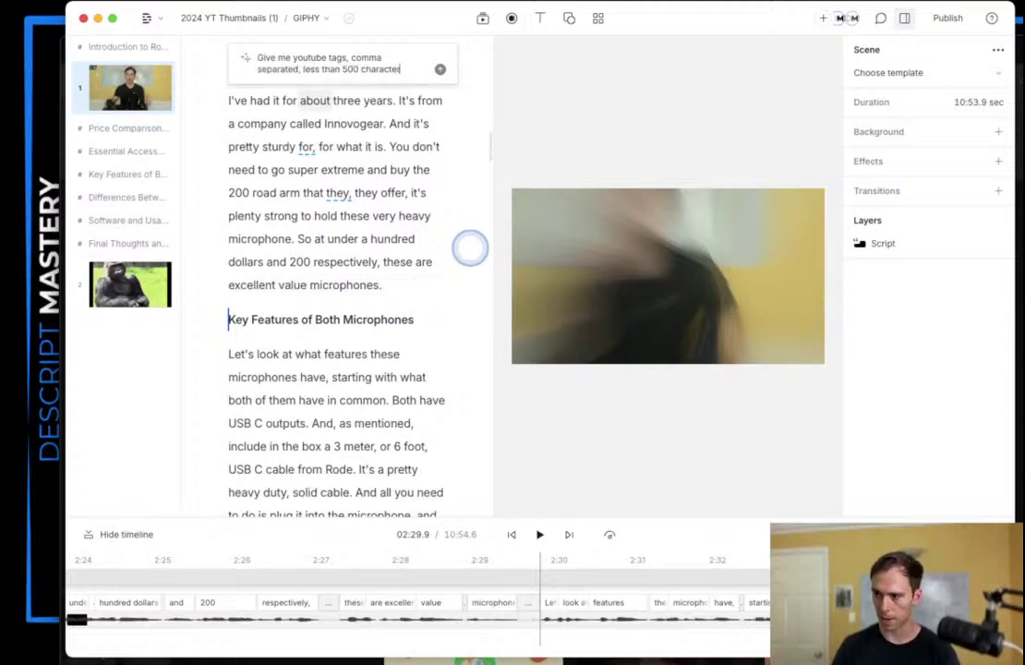
type("s, abo")
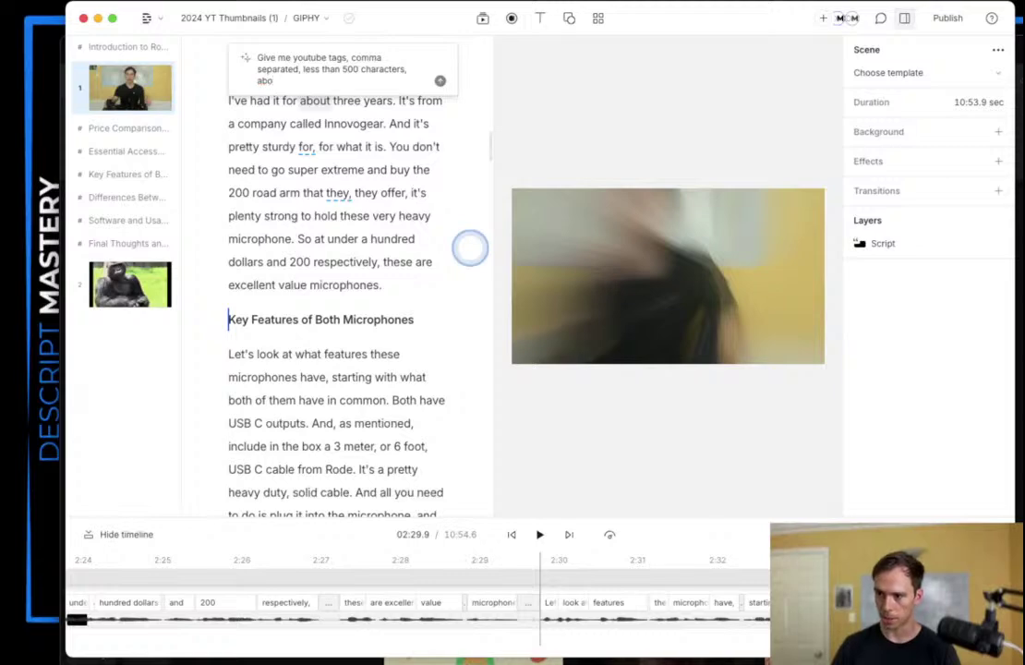
type("sc")
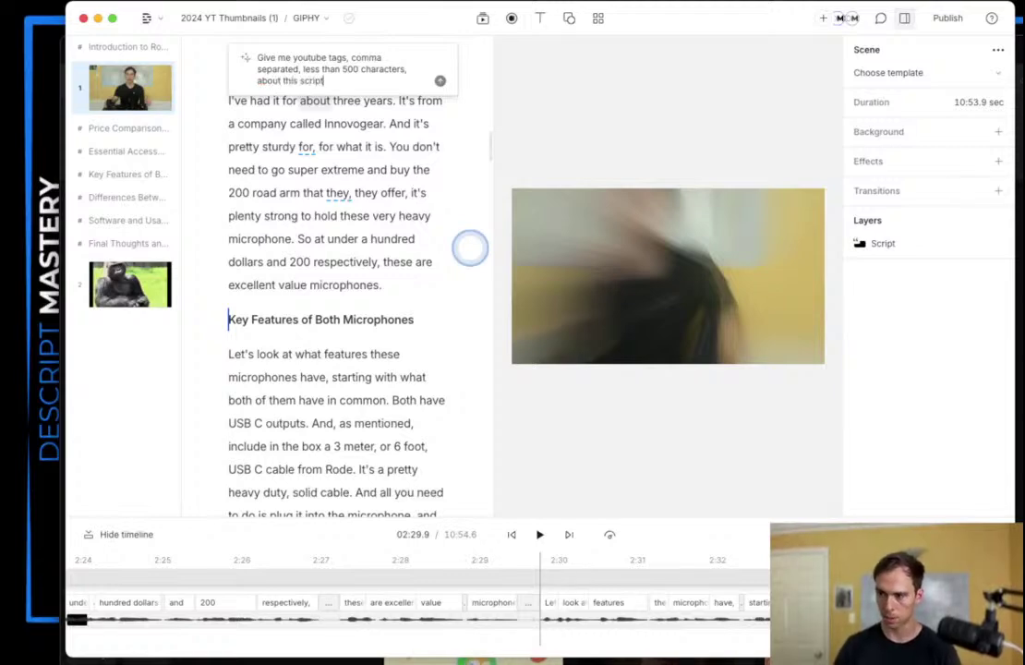
type("ript")
key("Return")
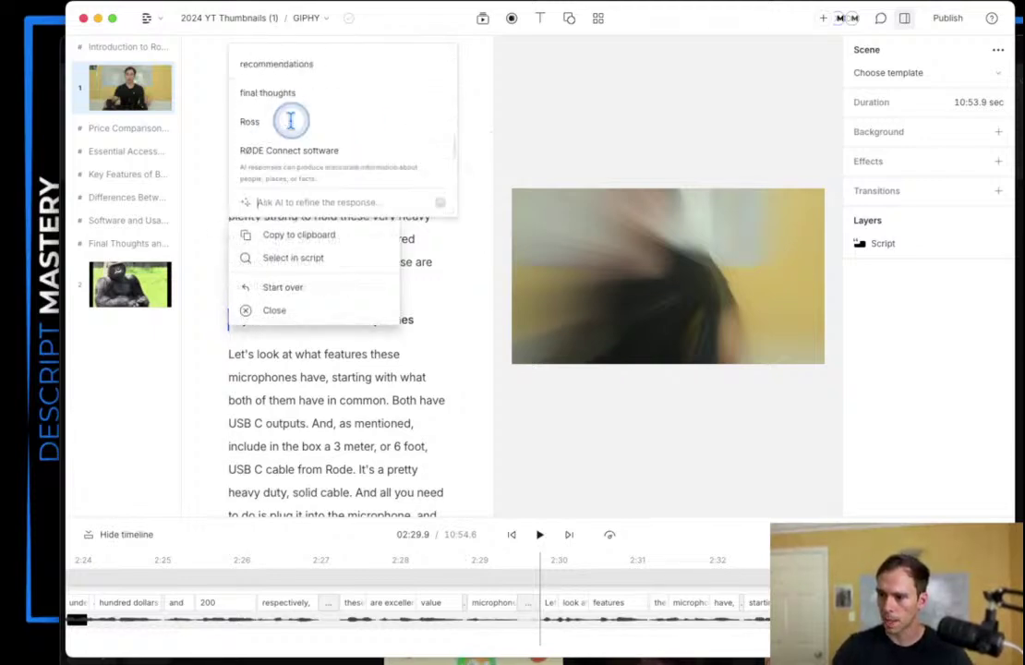
scroll(293, 129, "down", 1)
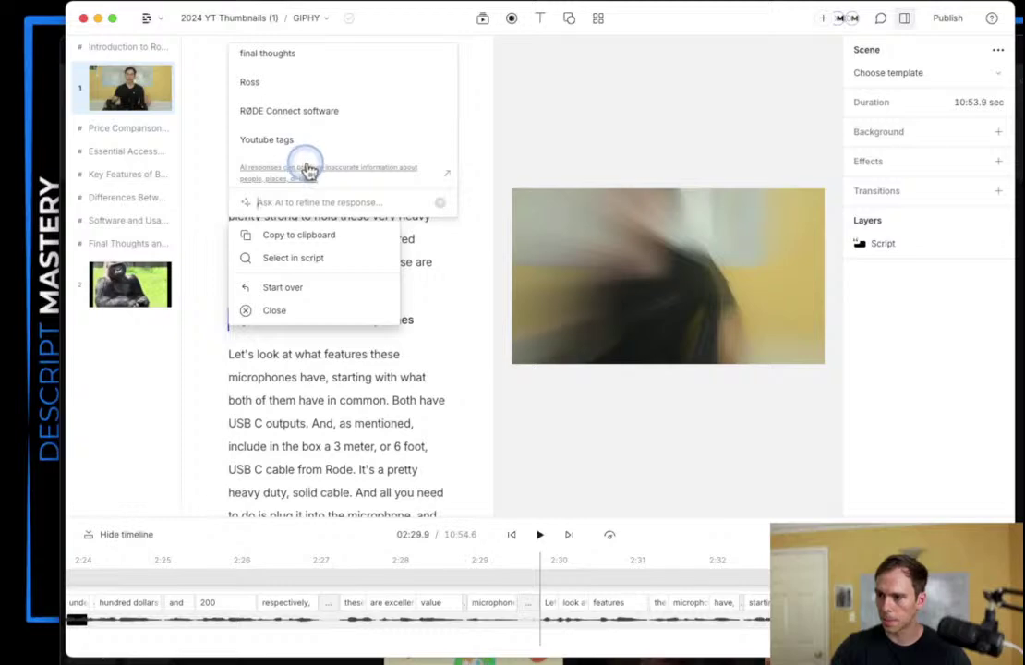
left_click(278, 237)
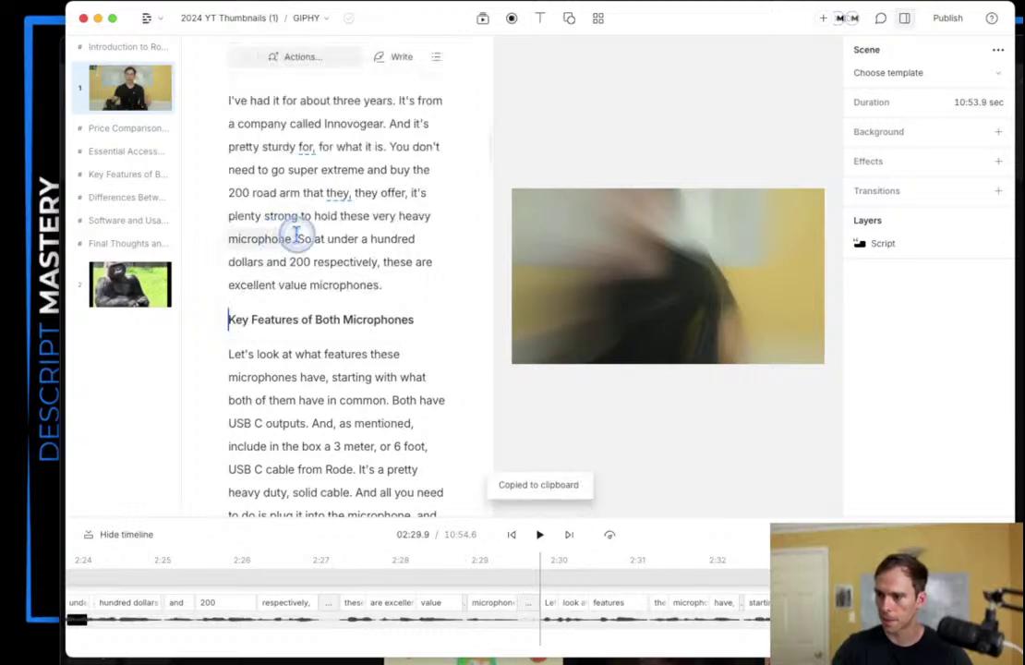
Step: Open the YouTube publish settings and paste the copied tags over the opening line of the description
left_click(940, 22)
left_click(940, 85)
left_click(932, 138)
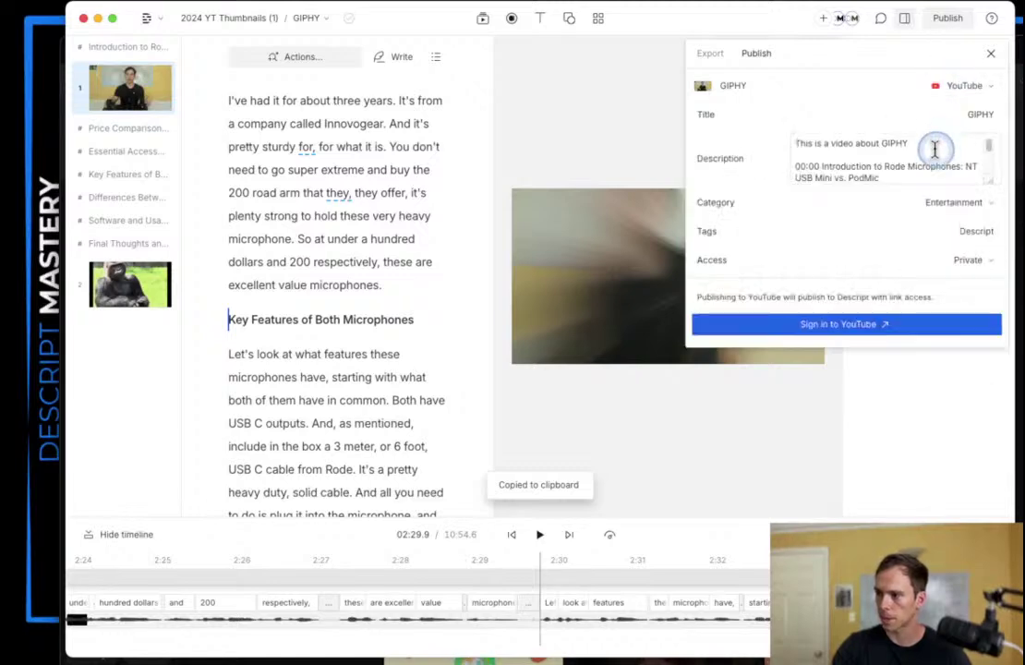
left_click(925, 149)
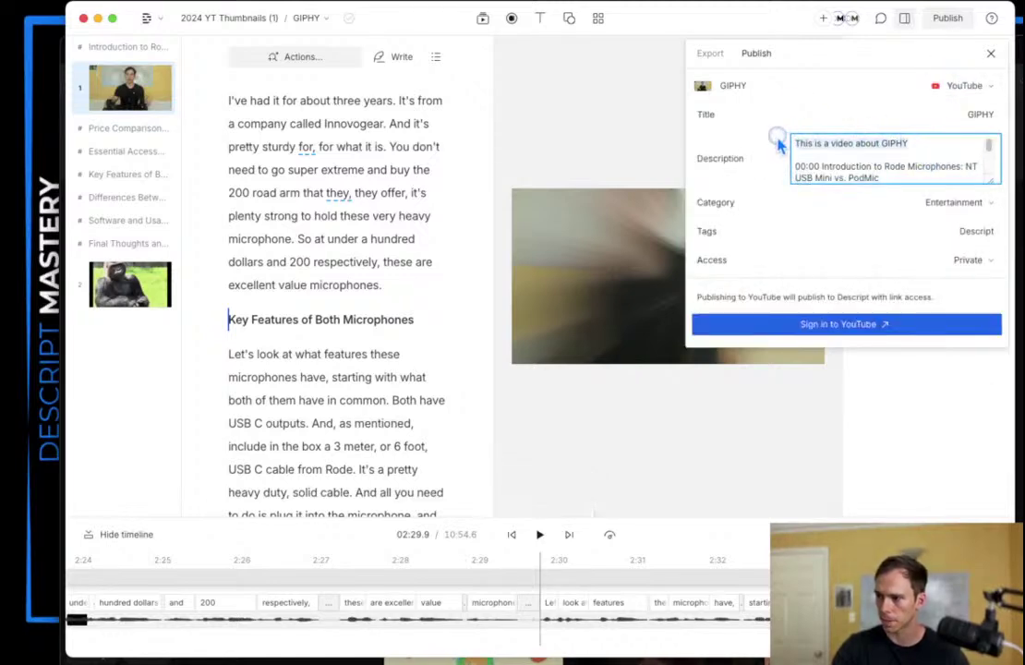
scroll(779, 145, "down", 5)
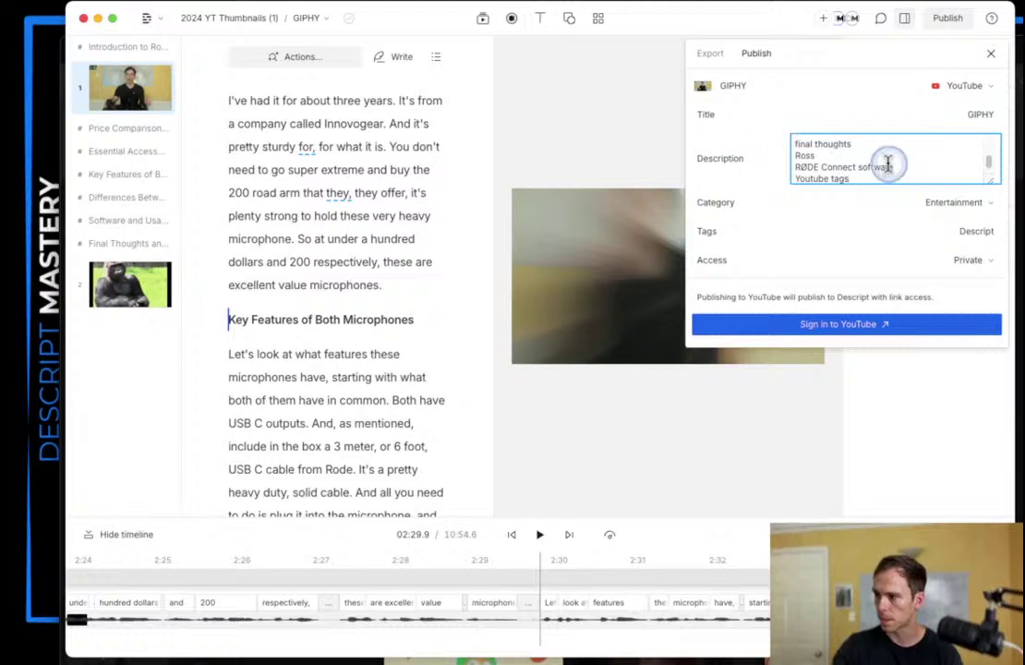
Step: Read through the pasted tags in the YouTube description and close the publish settings
scroll(888, 162, "up", 2)
scroll(887, 164, "down", 3)
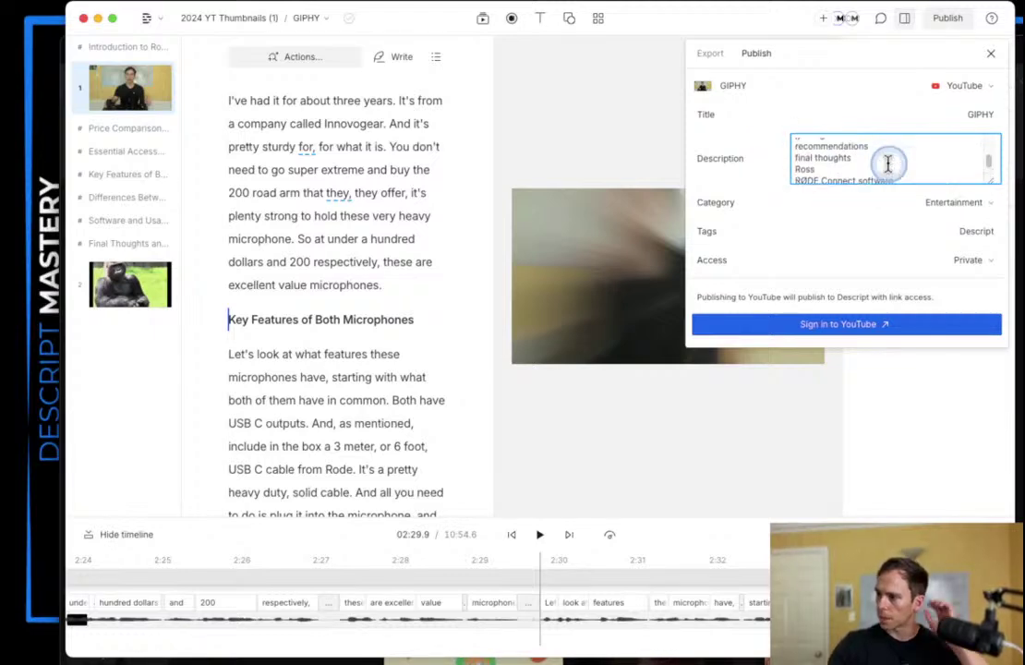
scroll(882, 161, "up", 2)
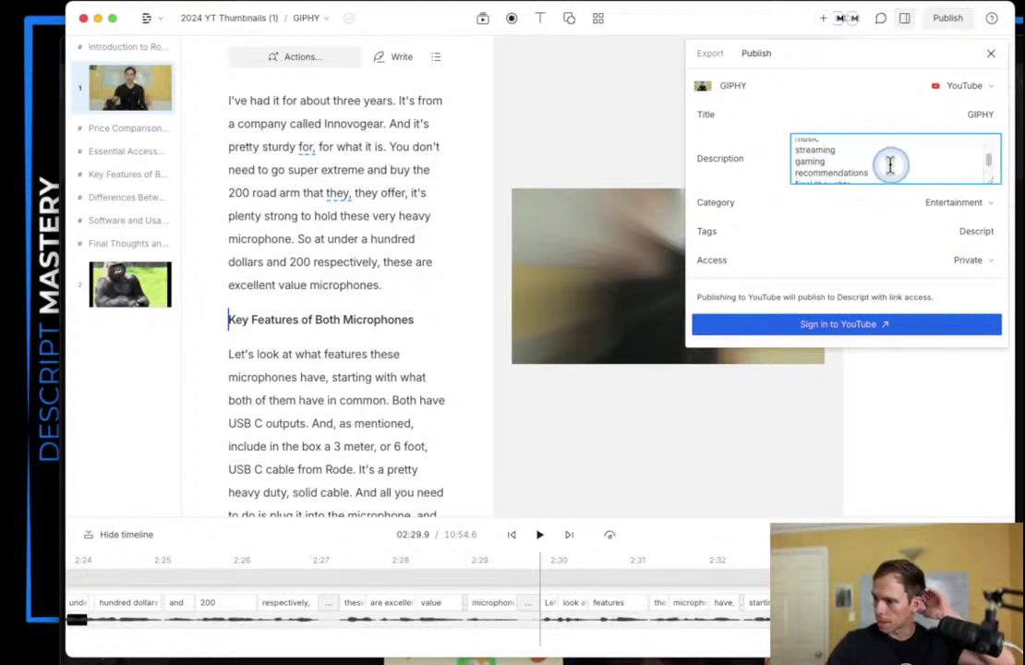
double_click(855, 162)
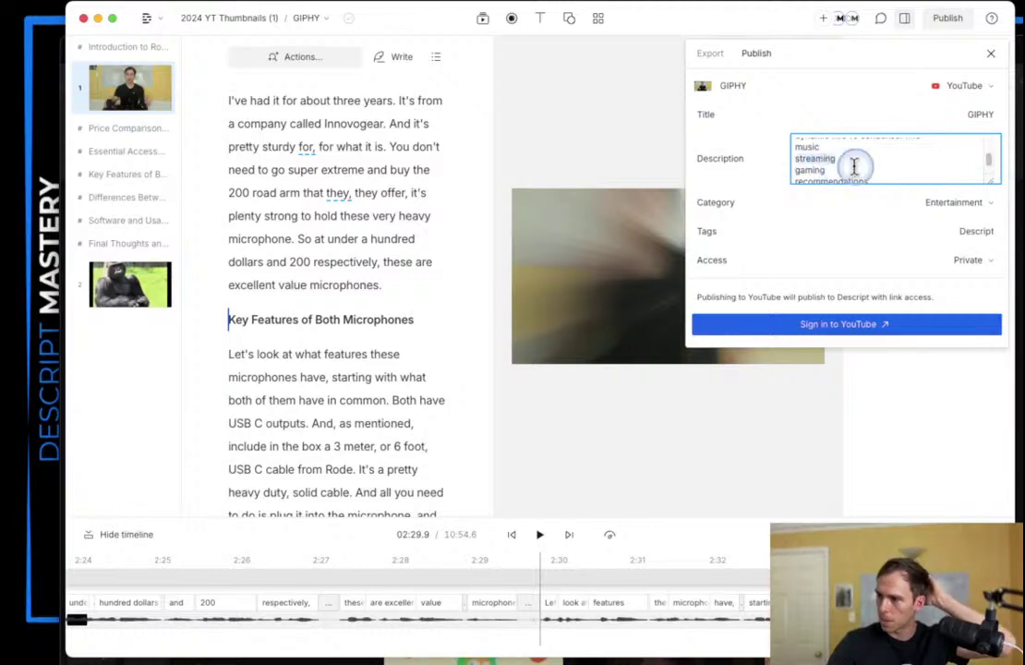
scroll(845, 164, "up", 3)
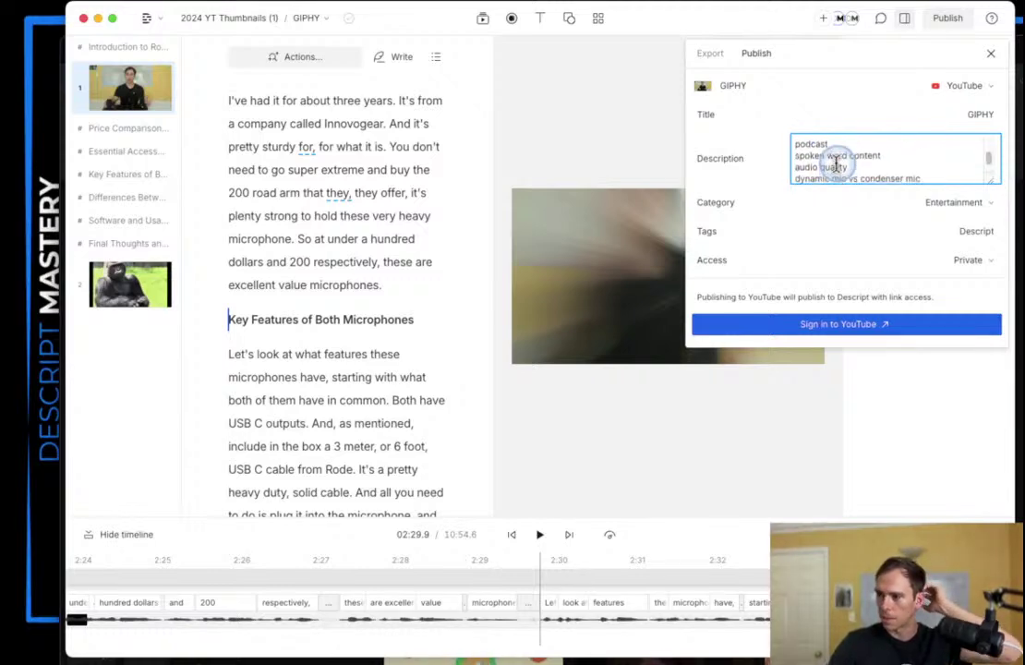
scroll(831, 164, "up", 2)
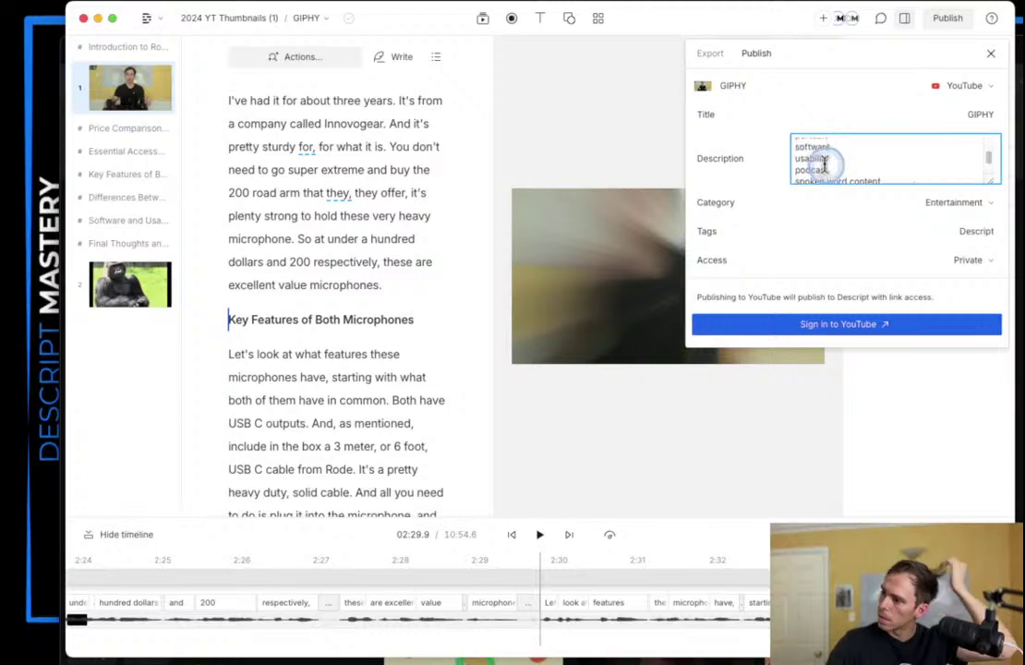
scroll(825, 163, "up", 3)
left_click(273, 33)
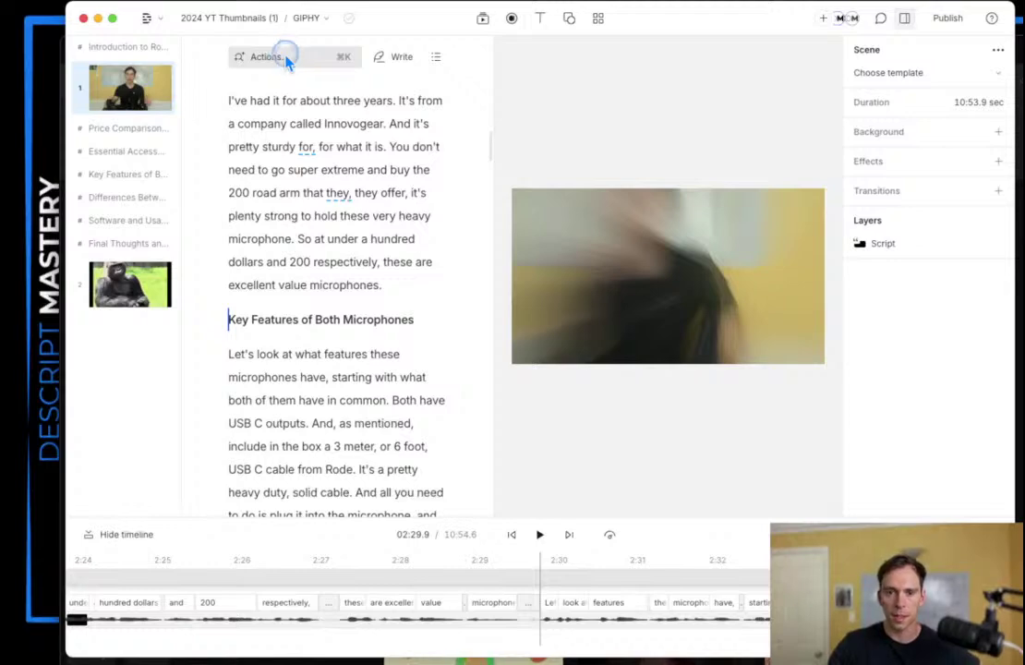
Step: Look over the Ask AI actions and run Remove retakes to detect and delete all repeated takes from this recording
left_click(286, 58)
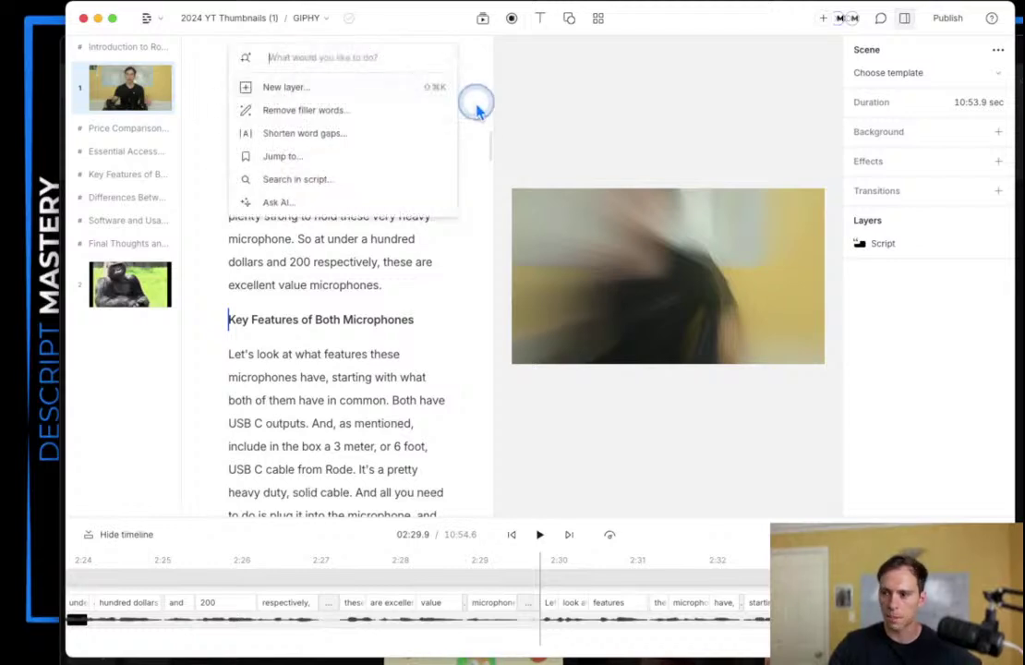
left_click(295, 201)
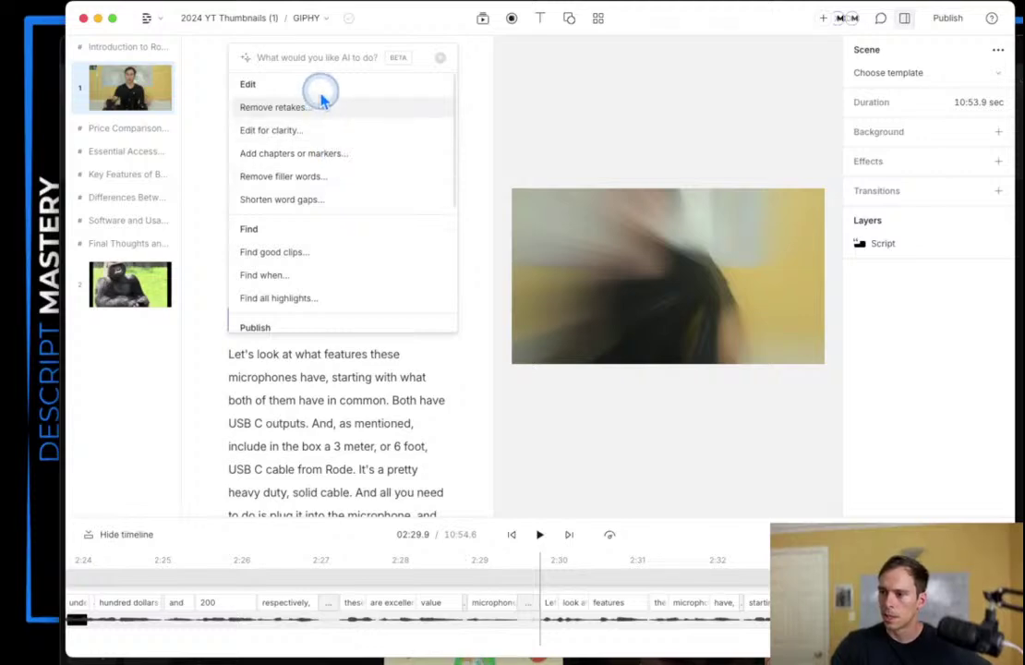
scroll(331, 210, "down", 5)
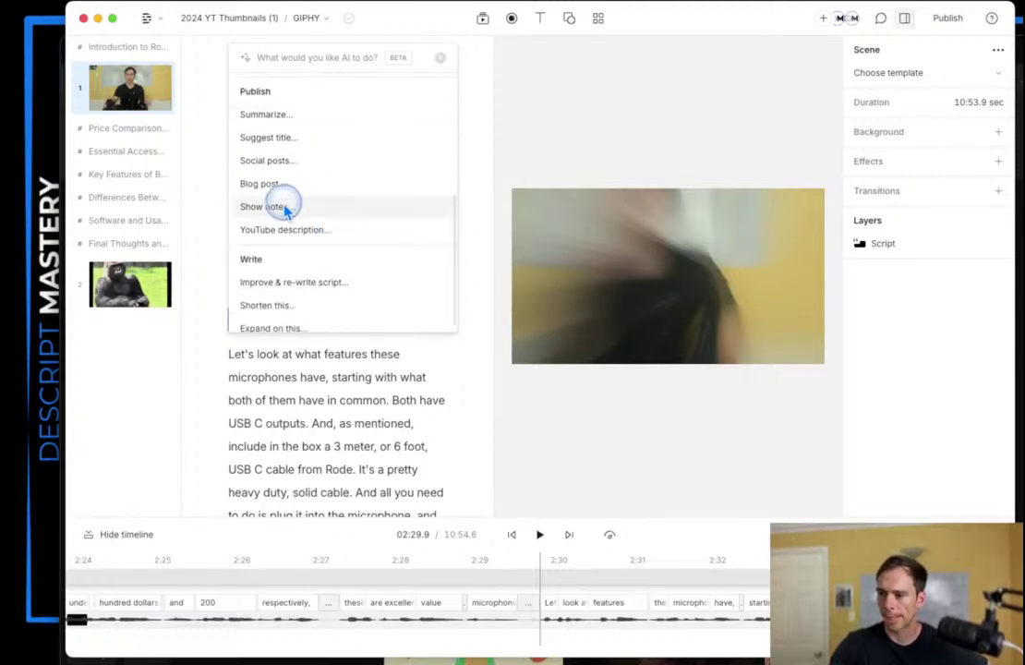
scroll(319, 254, "down", 1)
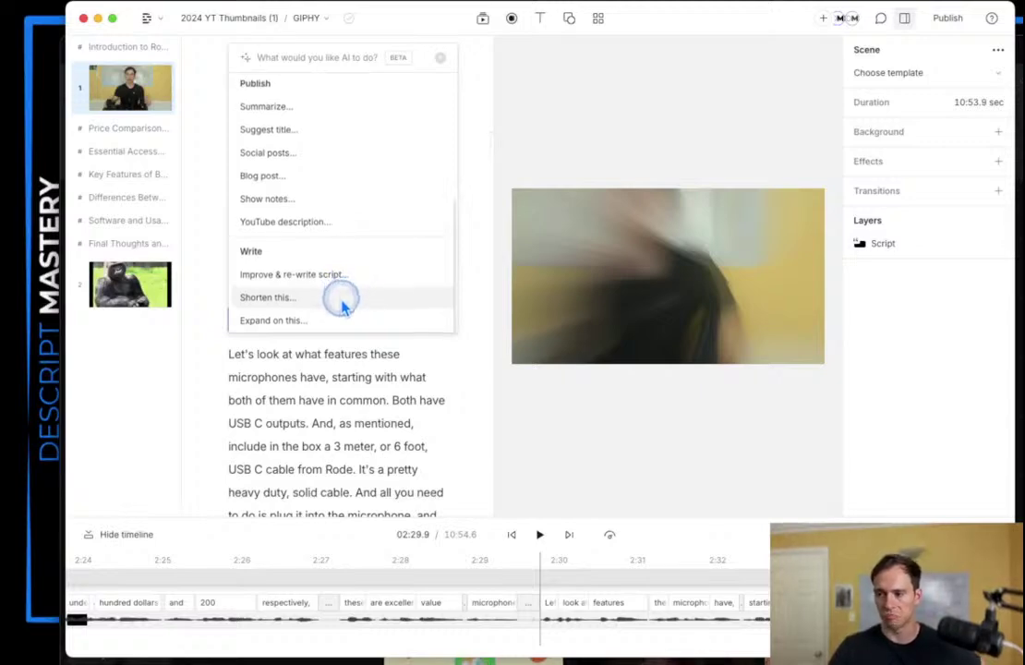
scroll(356, 309, "up", 5)
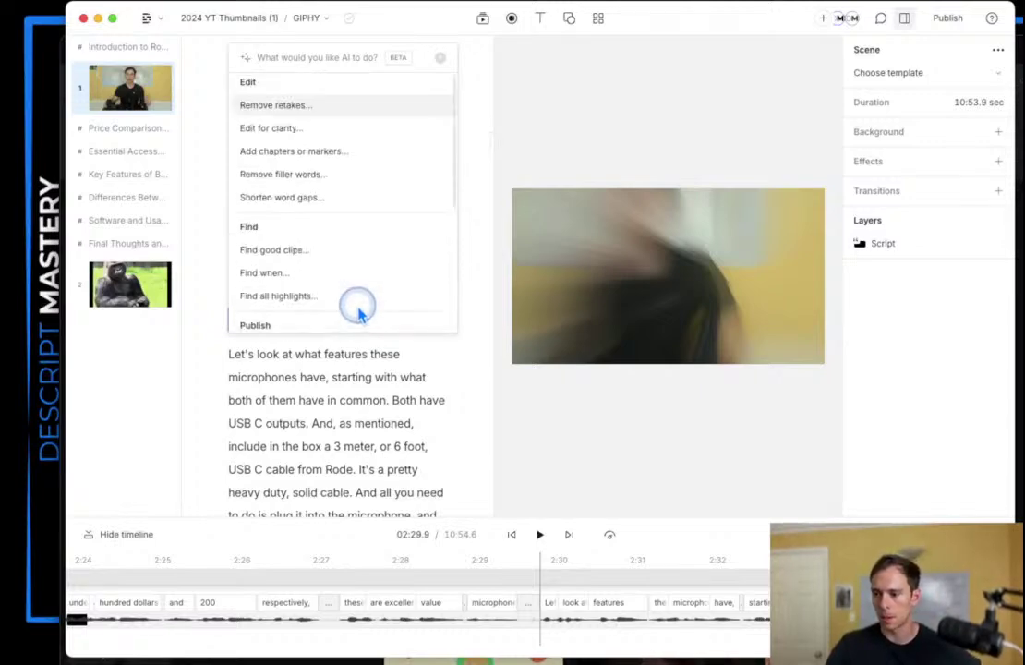
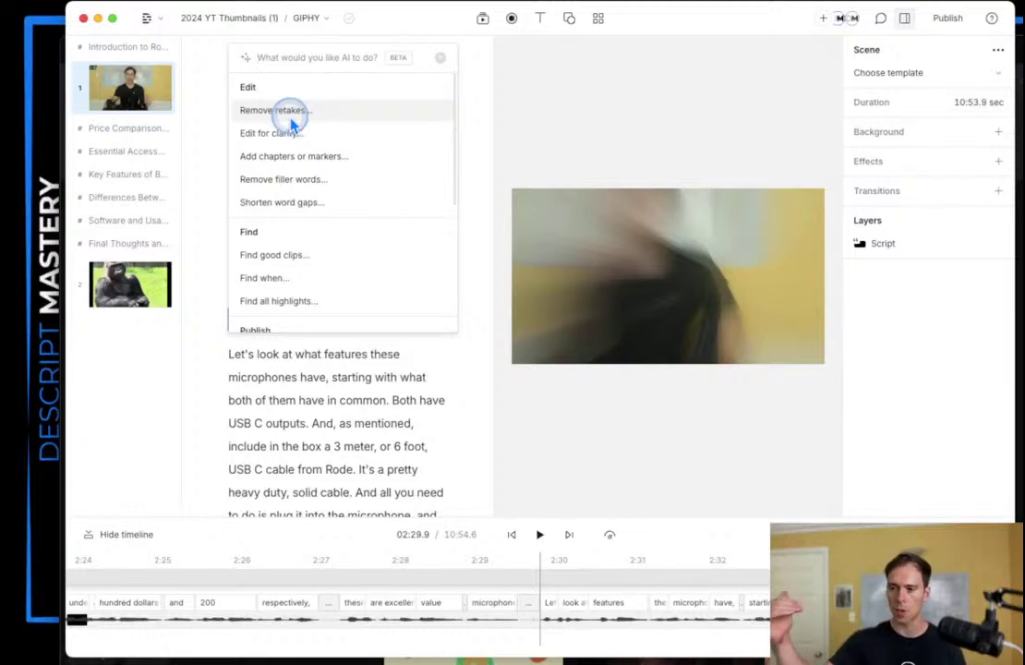
left_click(289, 113)
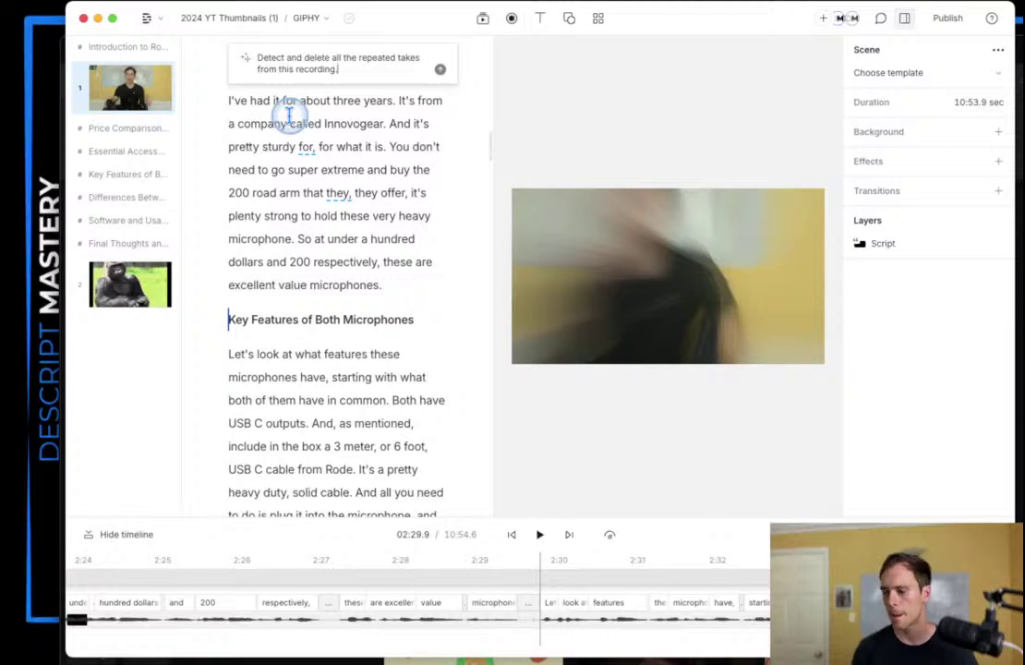
key("Return")
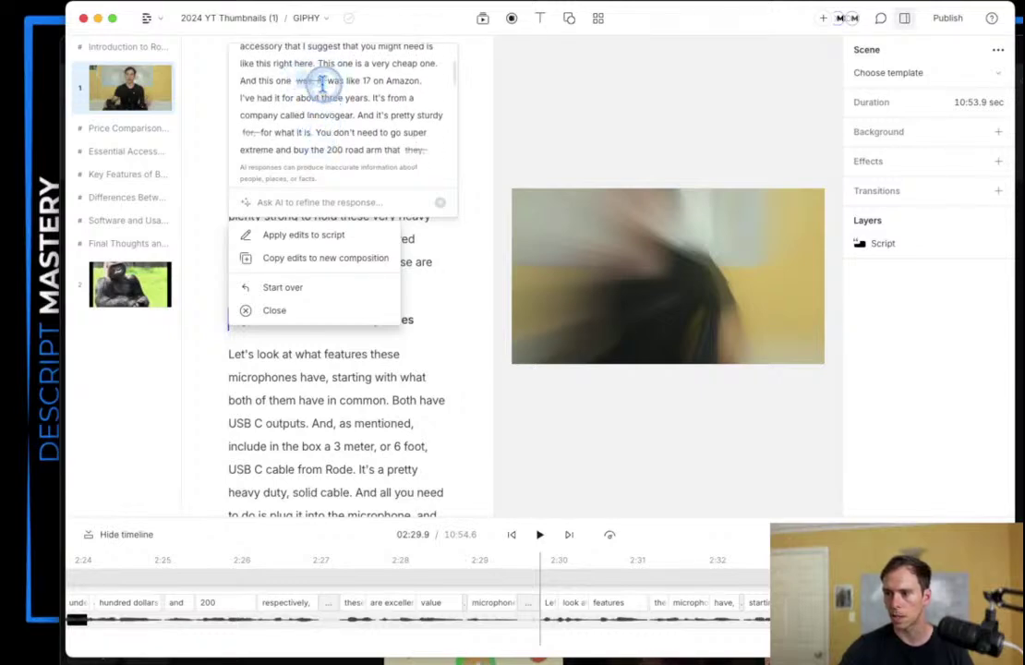
Step: Review the AI's proposed retake cuts, highlight the struck-out "was, it", and close the response without applying it
scroll(336, 146, "down", 2)
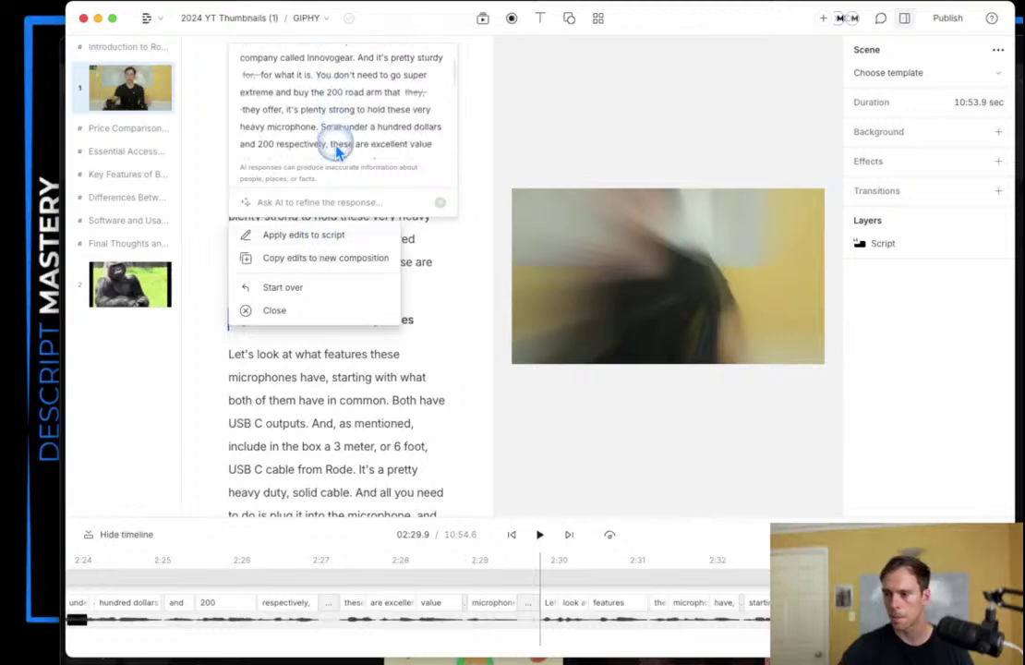
scroll(336, 144, "down", 5)
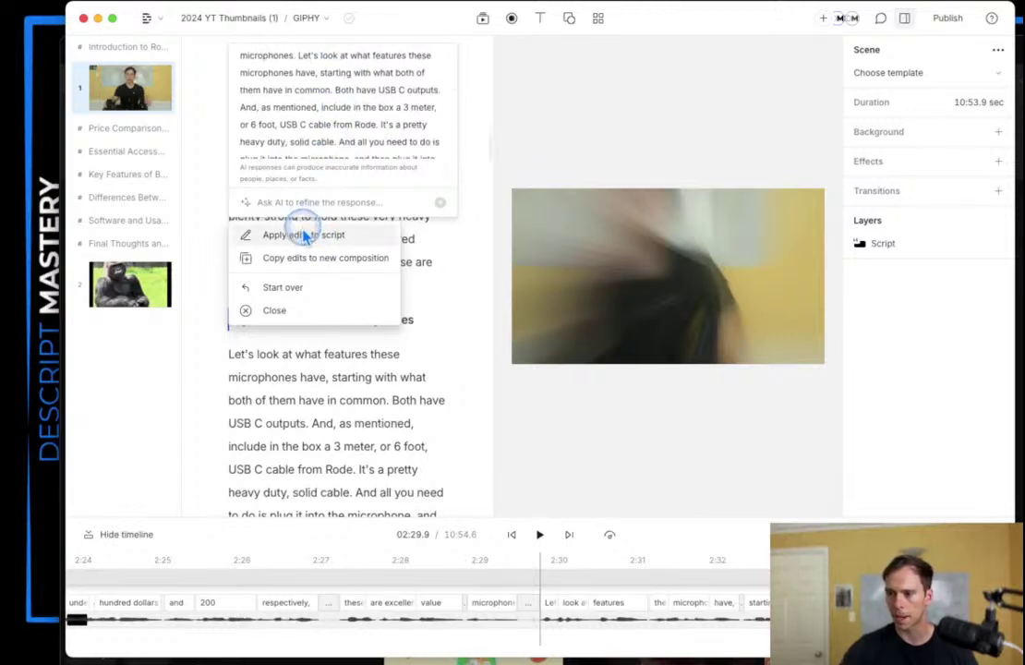
scroll(309, 106, "down", 5)
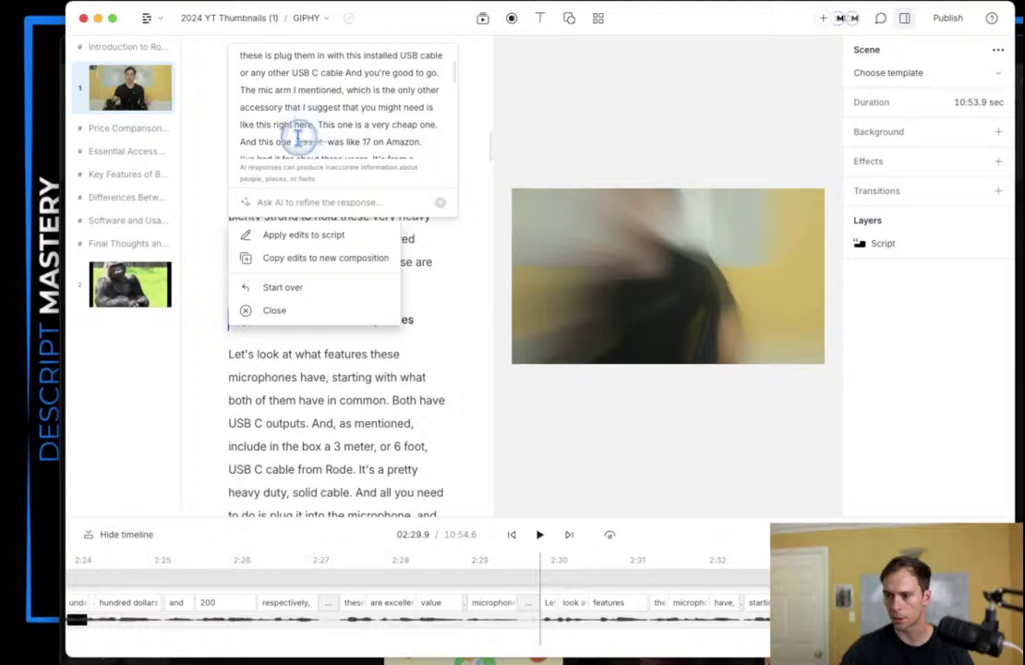
left_click_drag(297, 137, 318, 143)
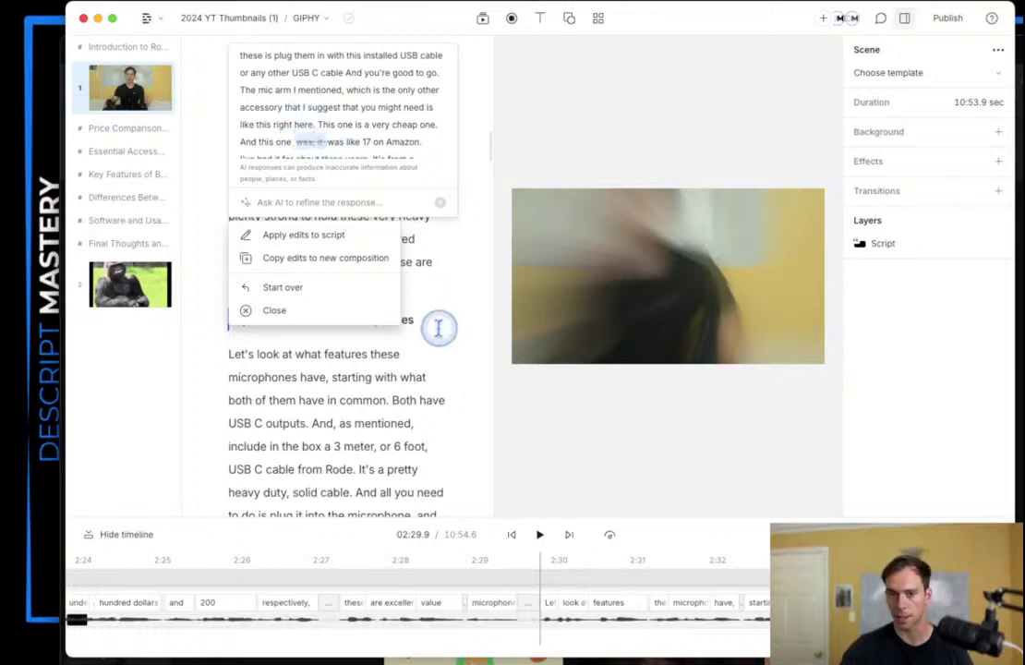
left_click(296, 307)
Step: Delete the script's opening line "You're considering between the Rode NT" and undo the deletion
scroll(370, 351, "up", 15)
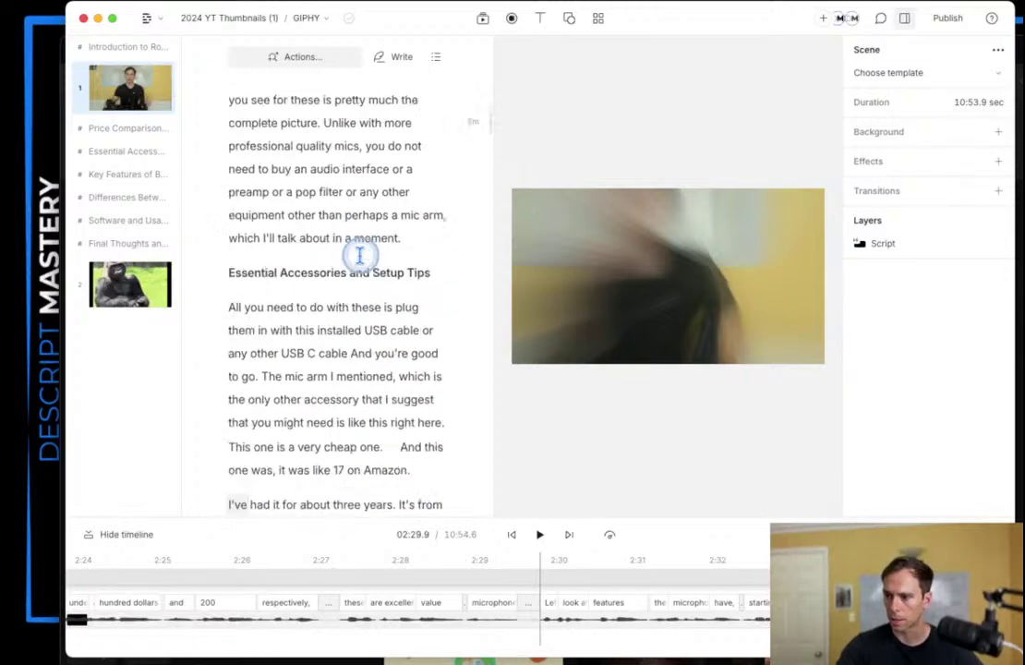
scroll(360, 254, "up", 5)
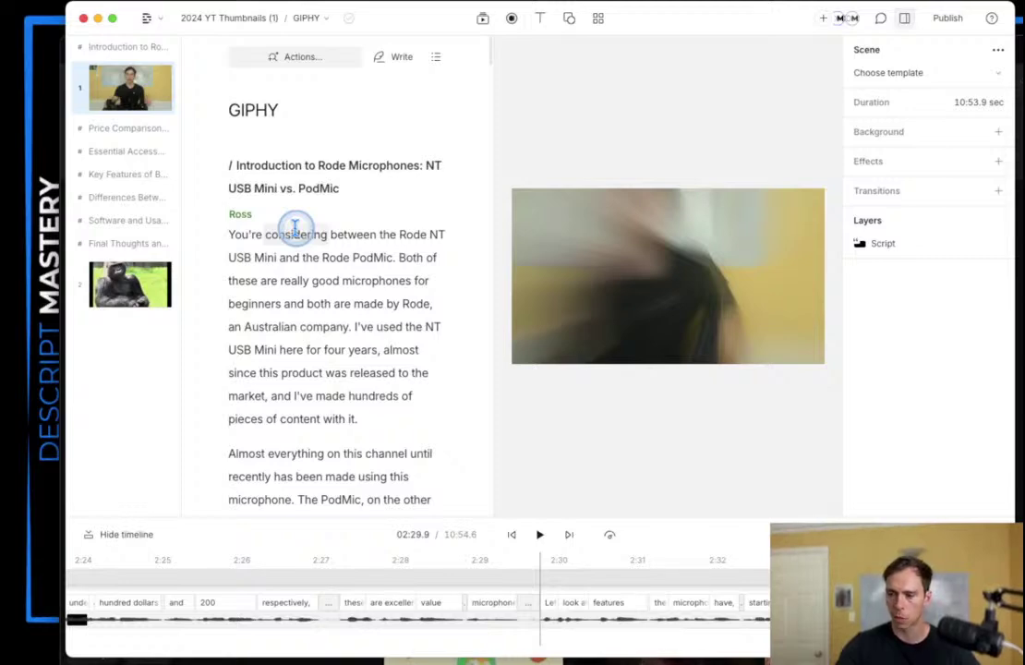
left_click_drag(227, 235, 448, 234)
key("BackSpace")
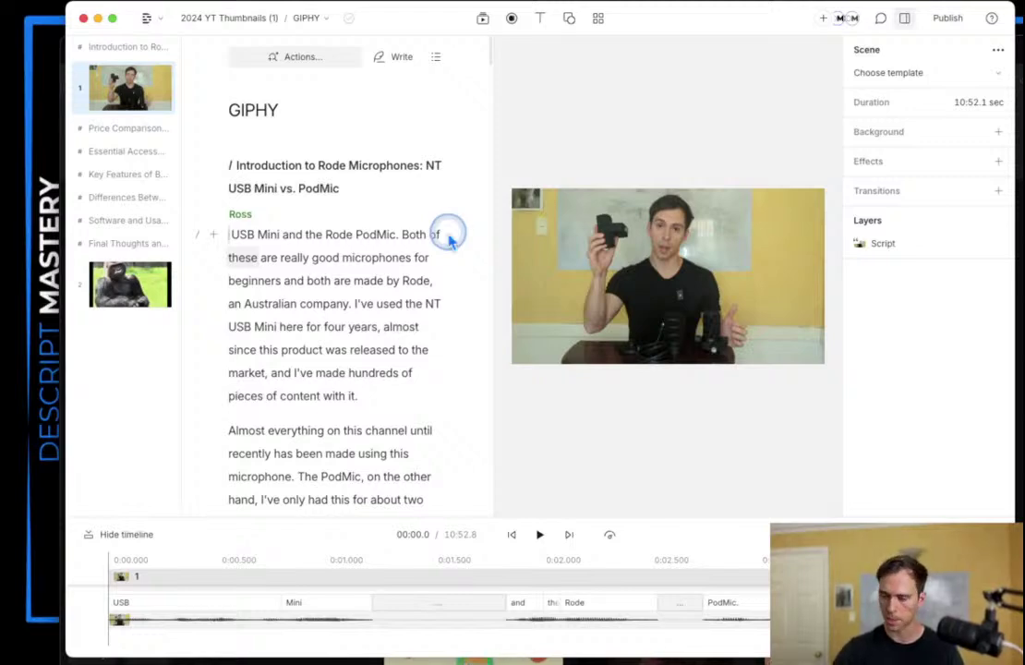
key("super+z")
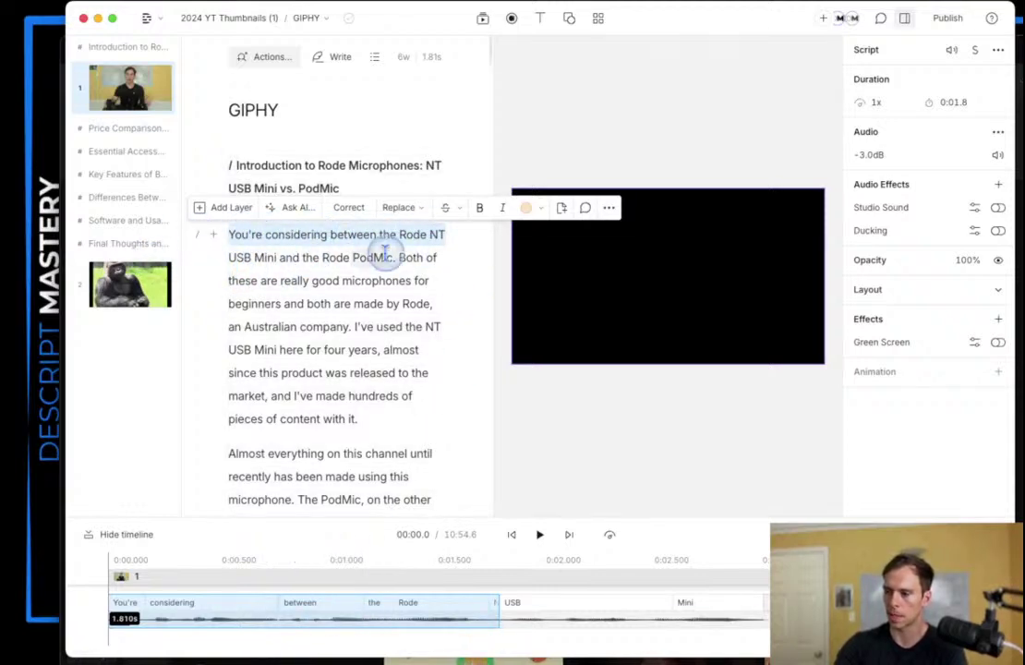
Step: Strike through the script's selected opening line "You're considering between the Rode NT" so it is ignored in the video
left_click(448, 213)
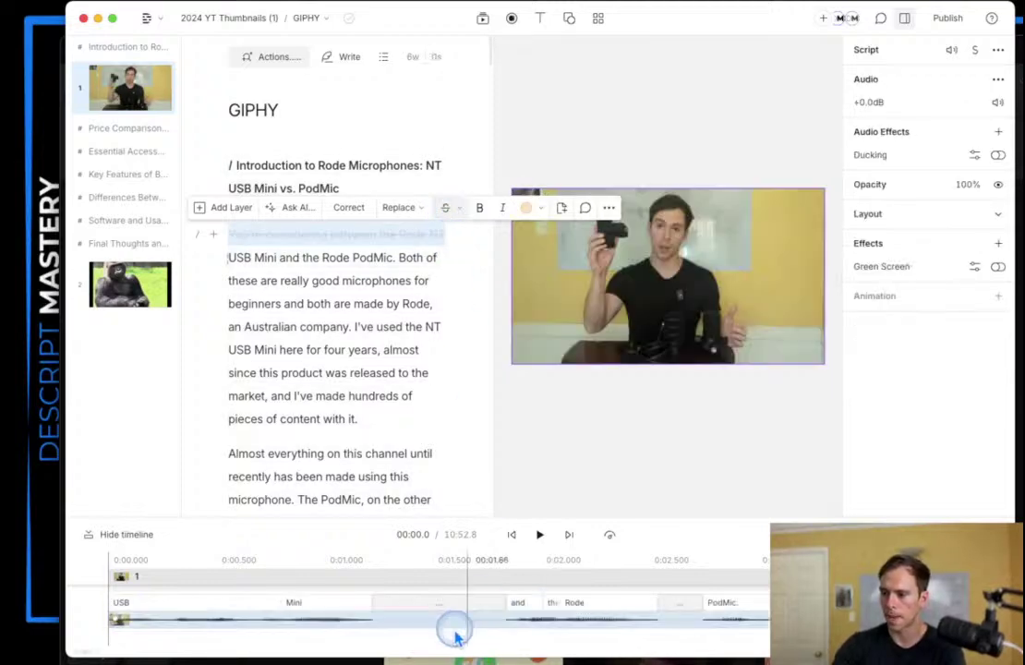
key("super+z")
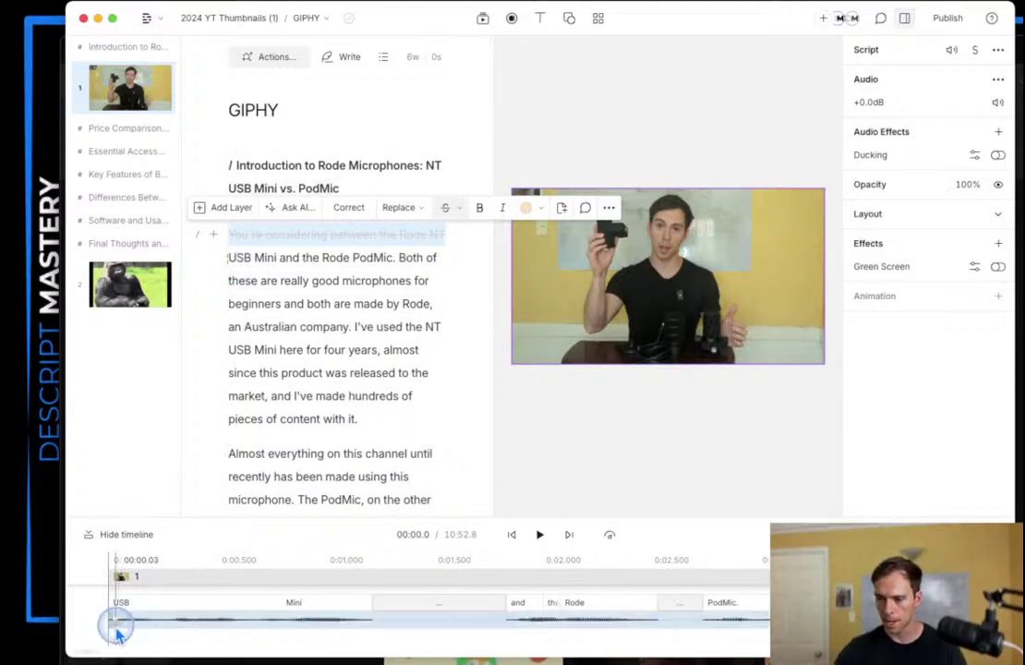
left_click_drag(113, 626, 114, 626)
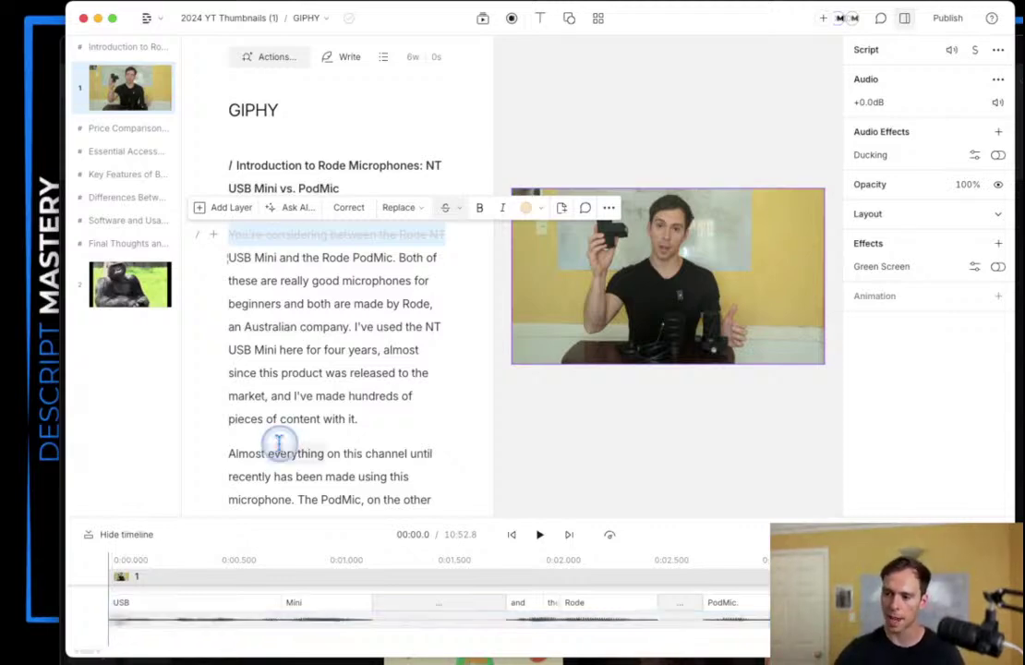
Step: Extend the clip's start on the timeline backwards until the word "considering" is recovered, undoing the extra extension that adds "You're"
left_click_drag(250, 236, 412, 237)
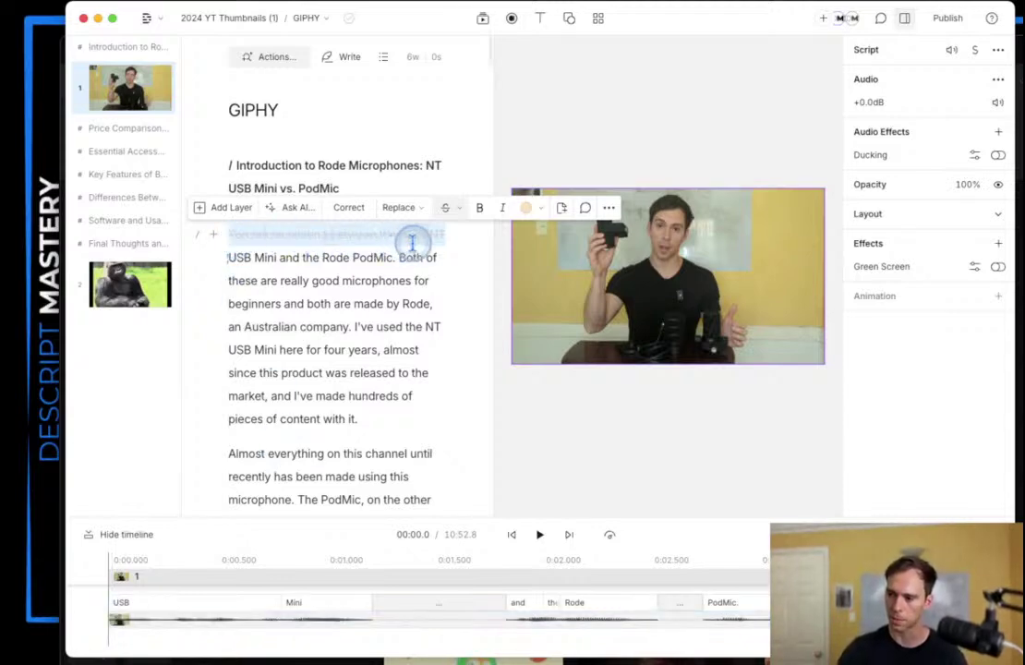
left_click(109, 625)
left_click_drag(110, 624, 78, 613)
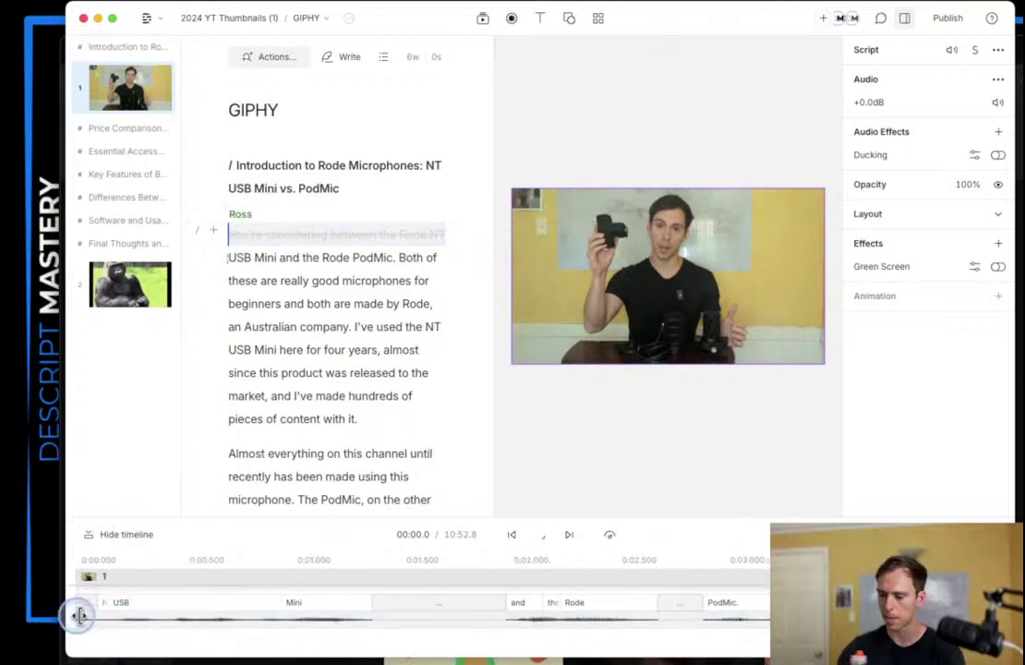
scroll(206, 591, "left", 5)
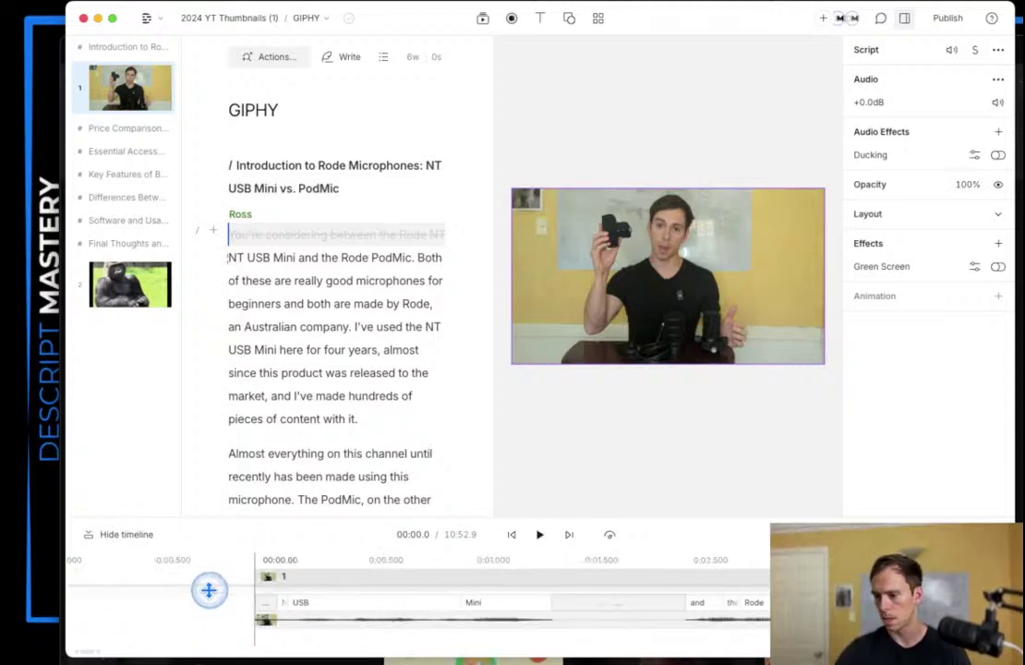
scroll(233, 620, "right", 4)
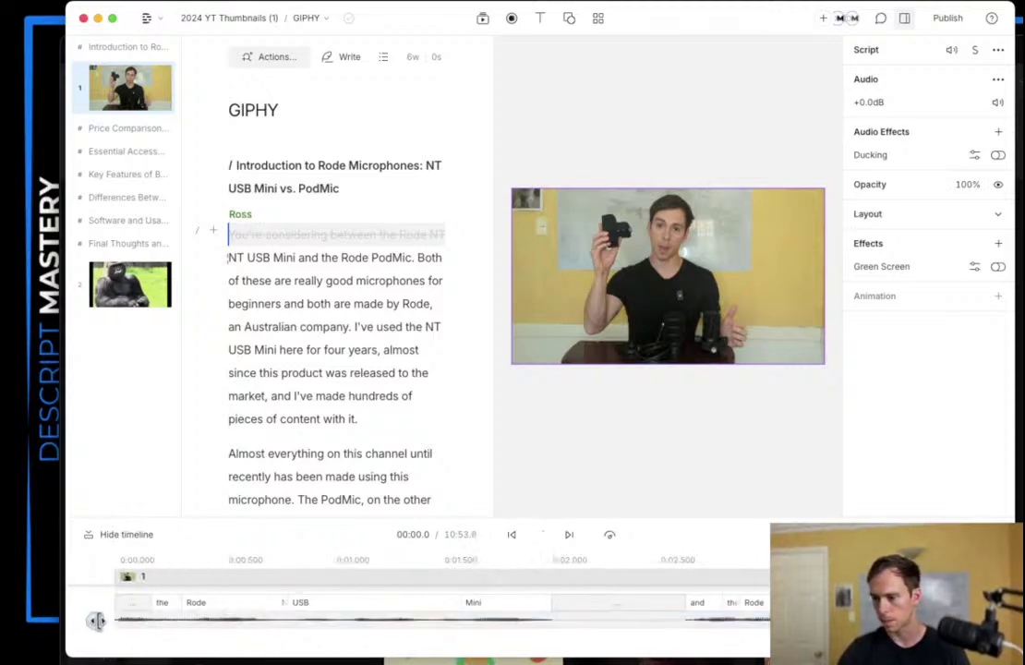
scroll(229, 614, "left", 4)
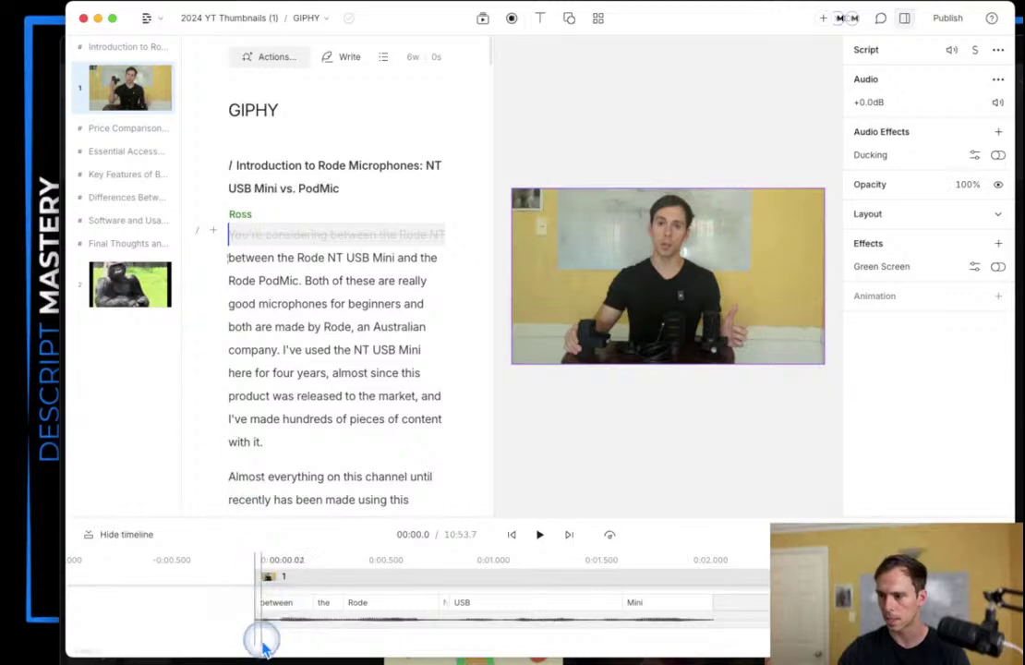
left_click_drag(256, 612, 91, 601)
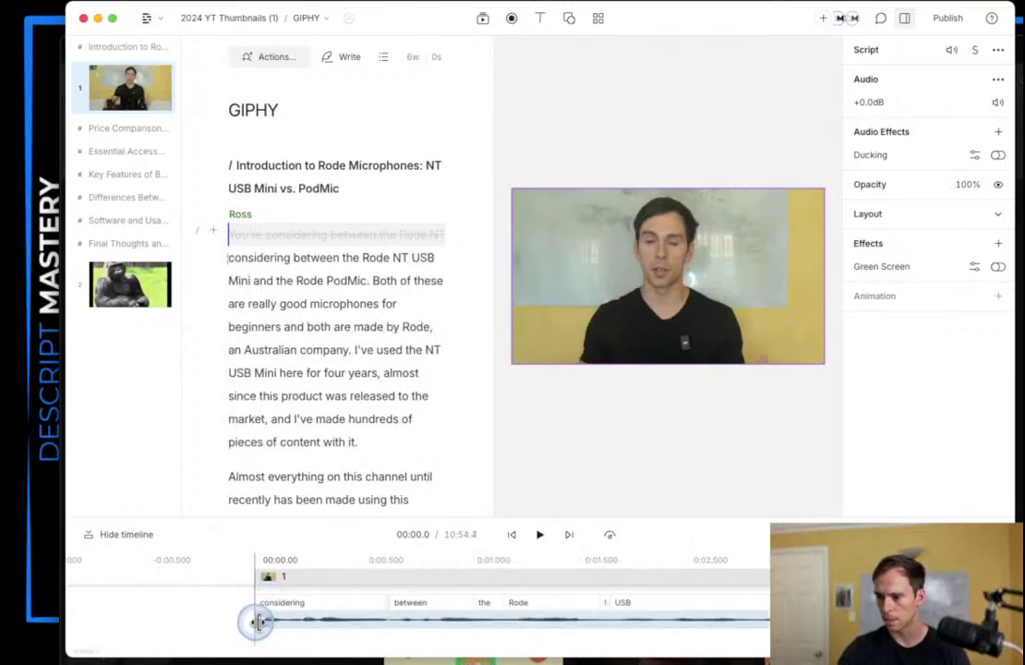
left_click_drag(258, 622, 195, 608)
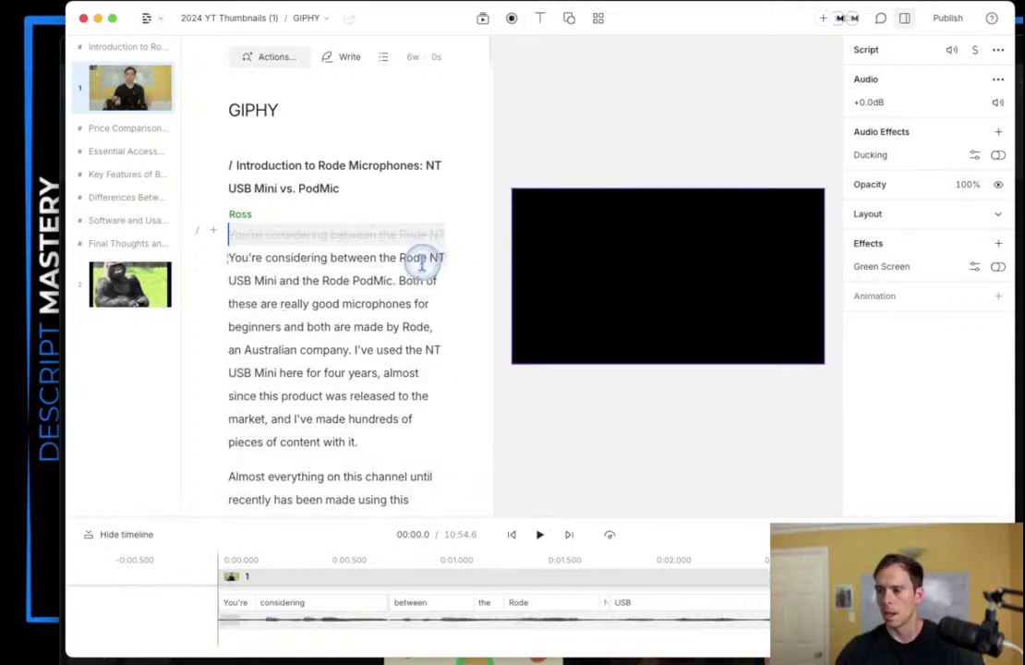
key("super+z")
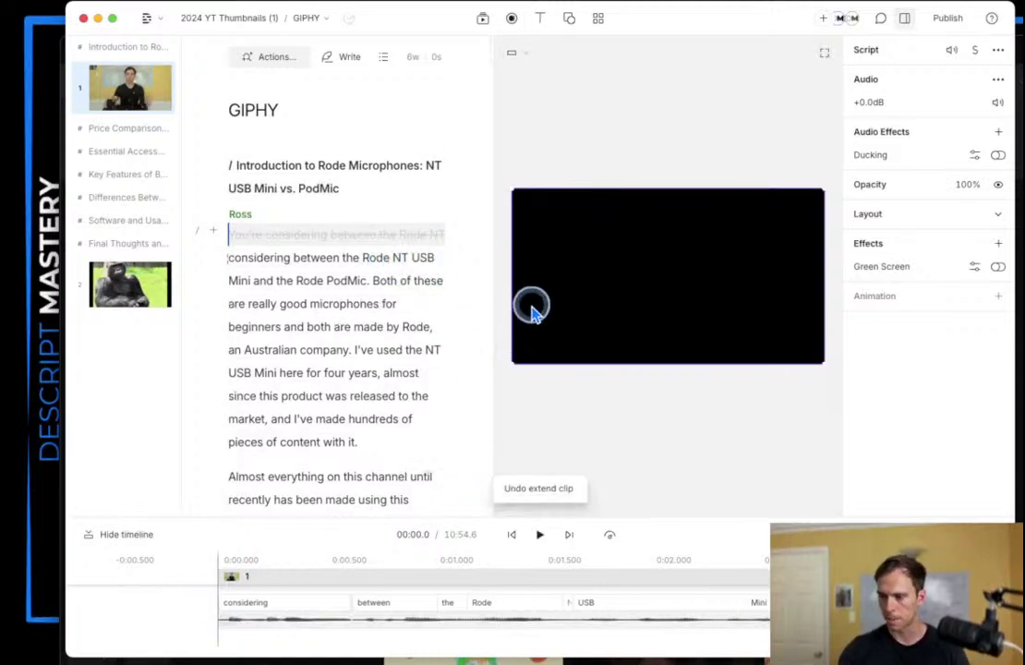
Step: Restore the struck-through opening line "You're considering between the Rode NT" so it is no longer ignored
left_click(247, 237)
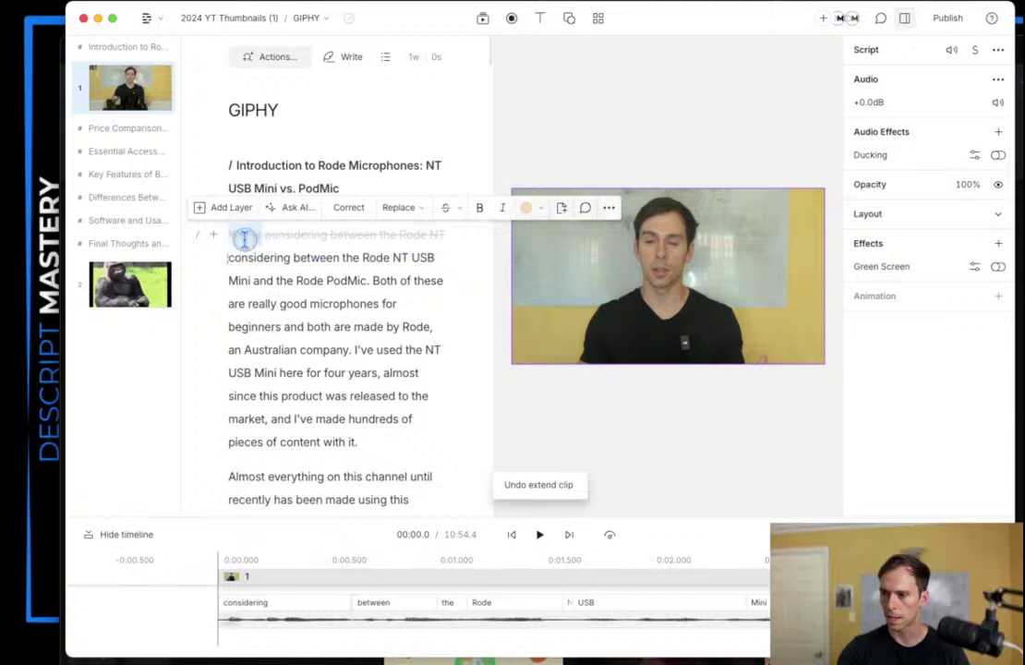
left_click_drag(245, 238, 436, 243)
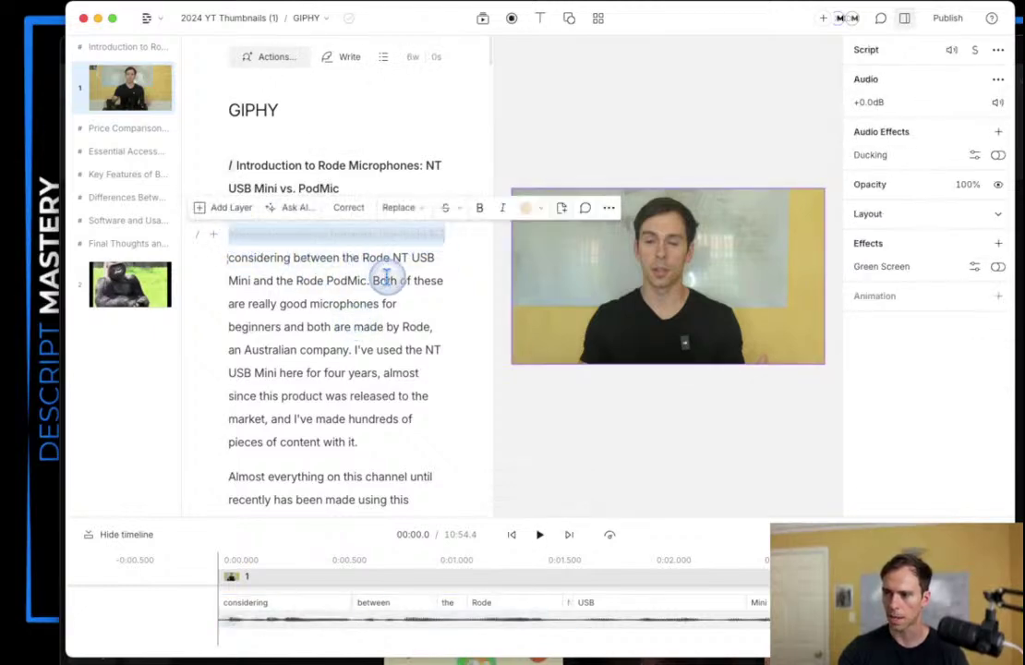
left_click(445, 208)
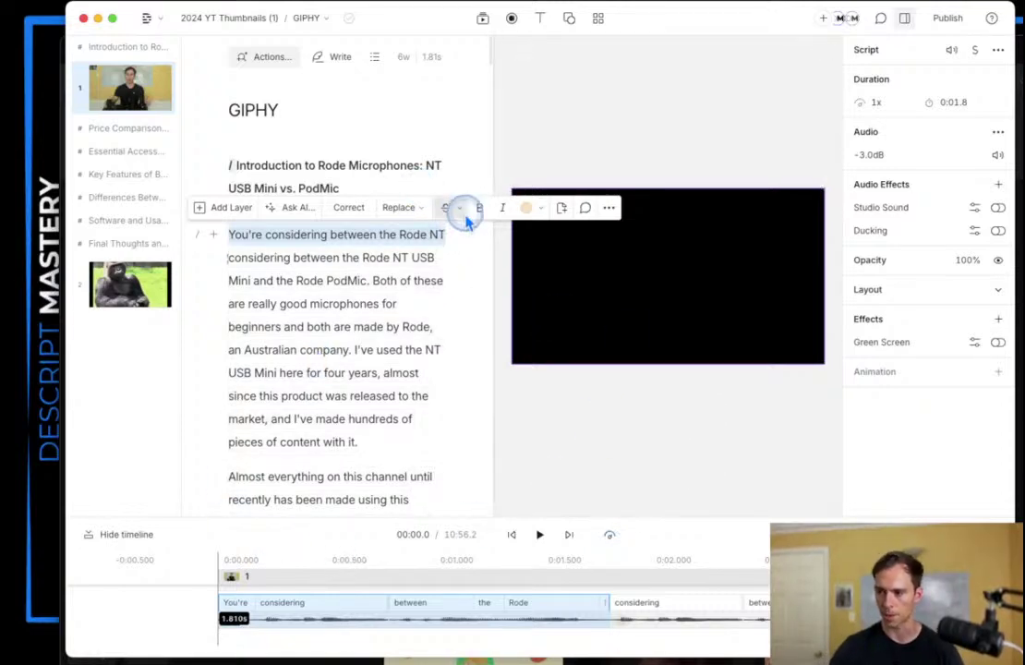
Step: Delete the media of the restored opening line with Delete media and undo the deletion
left_click(460, 208)
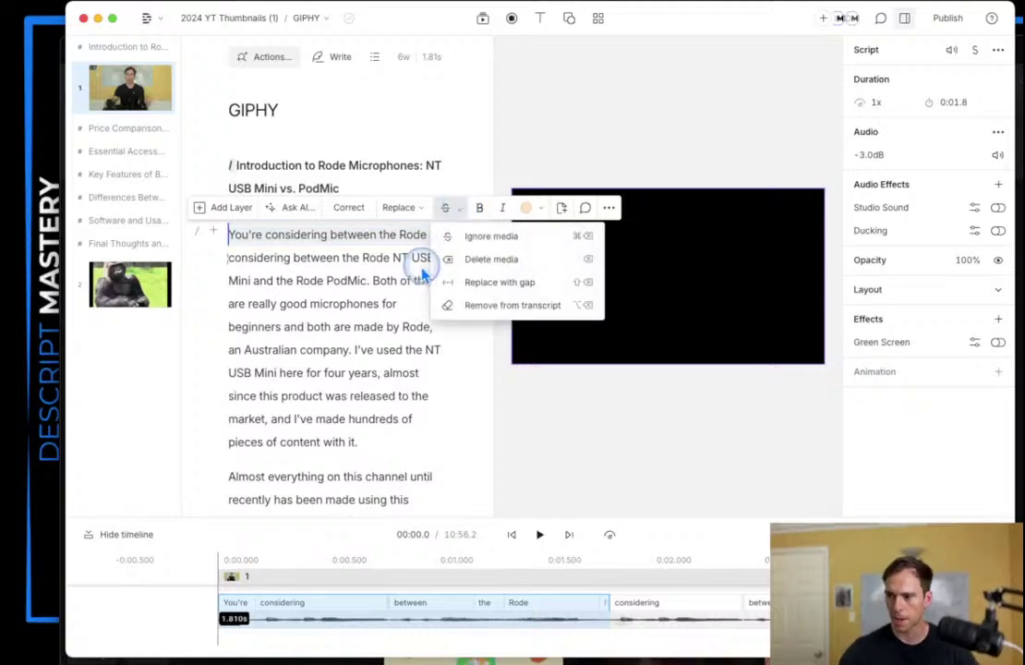
left_click(508, 258)
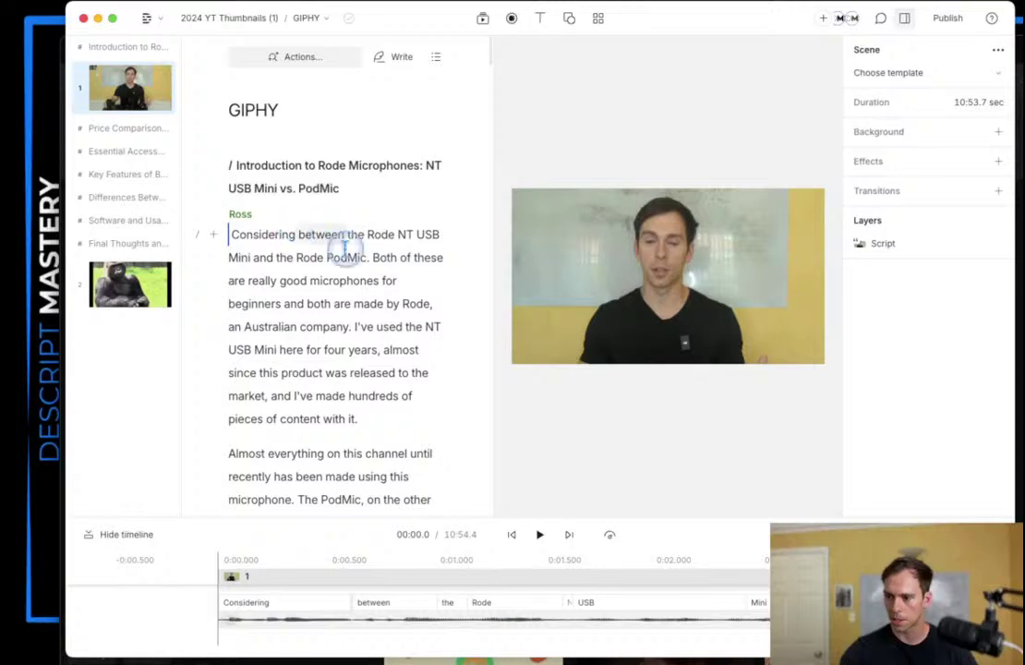
key("super+z")
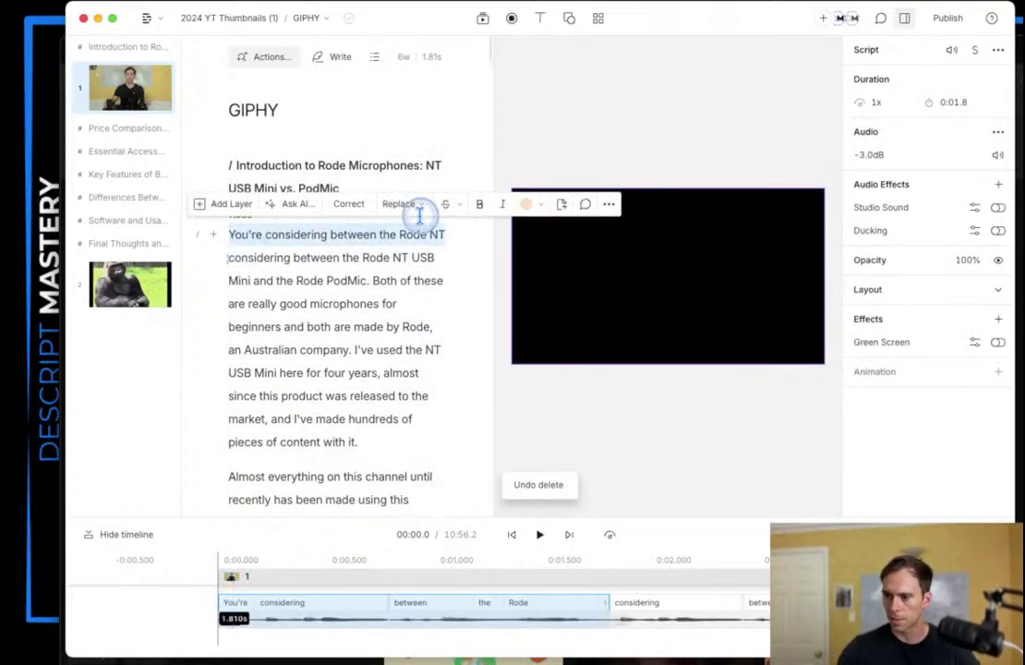
Step: Replace the opening line with a gap, inspect the resulting blank stretch on the timeline, and undo the replacement
left_click(456, 204)
left_click(523, 287)
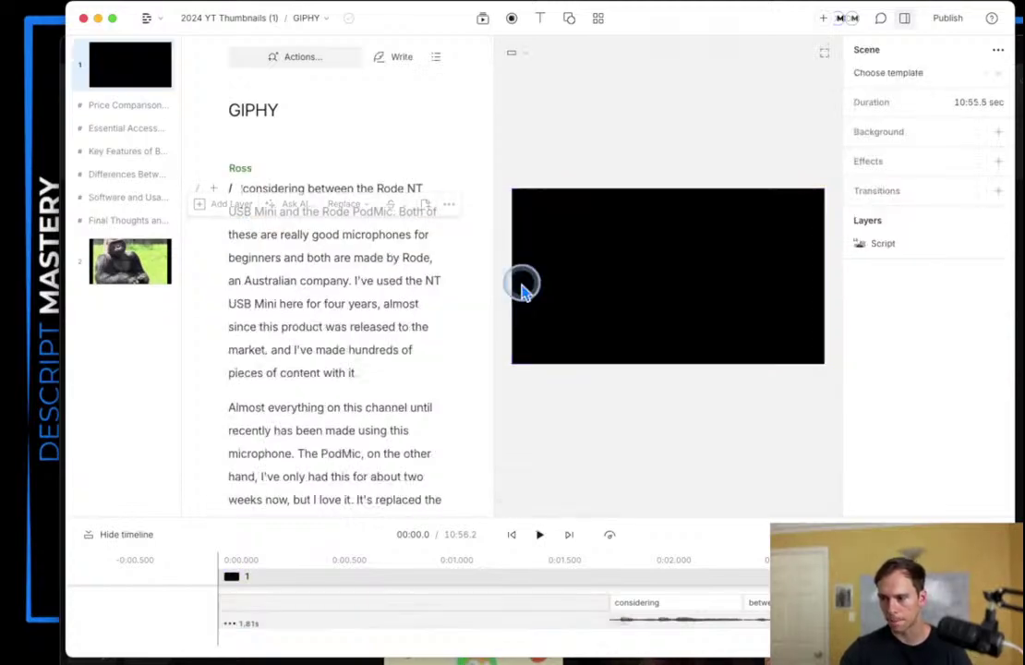
left_click(336, 612)
left_click(270, 605)
left_click_drag(551, 609, 407, 626)
left_click(407, 626)
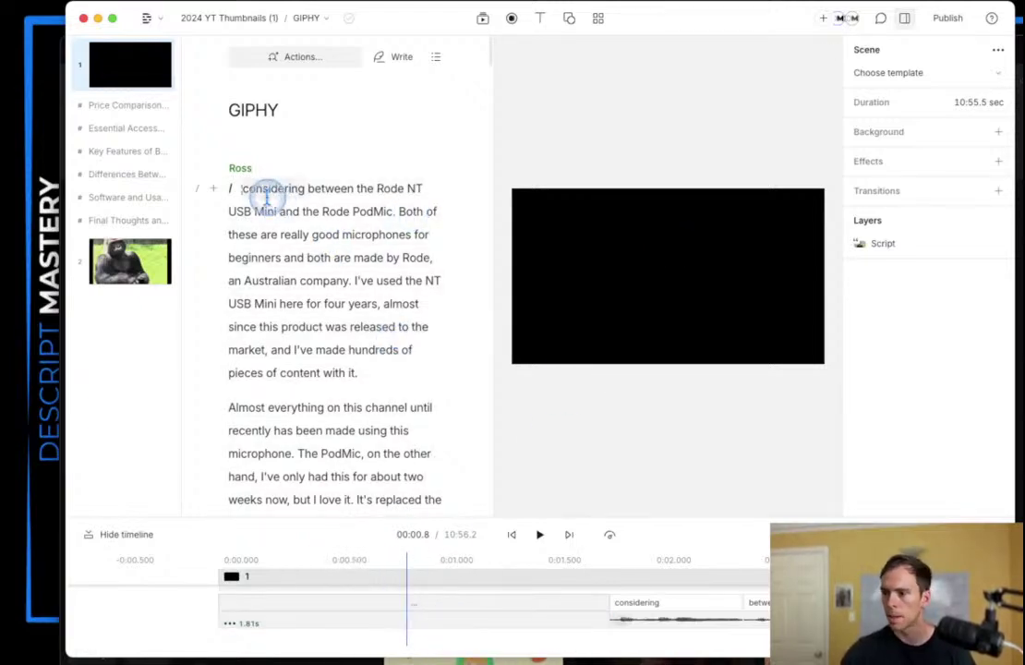
key("super+z")
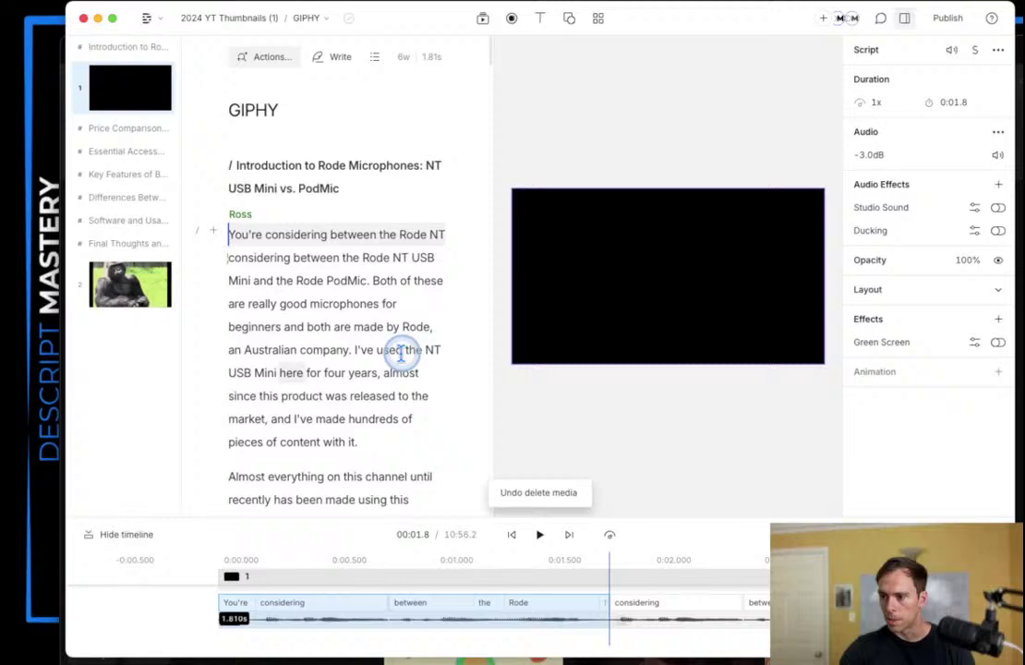
Step: Remove the opening line "You're considering between the Rode NT" from the transcript while keeping its media
triple_click(251, 233)
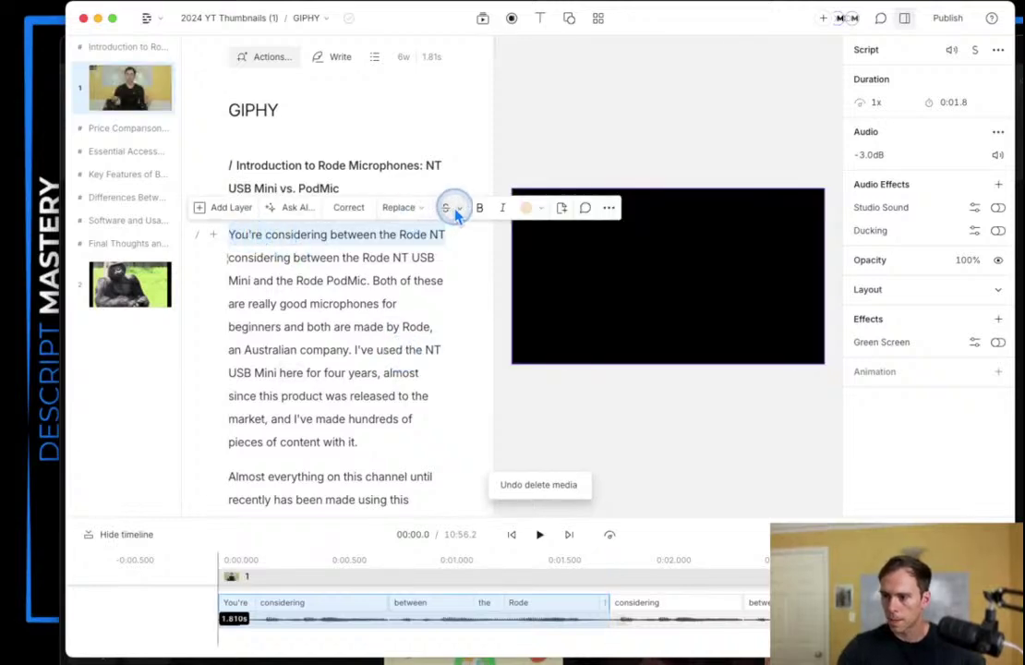
left_click(445, 211)
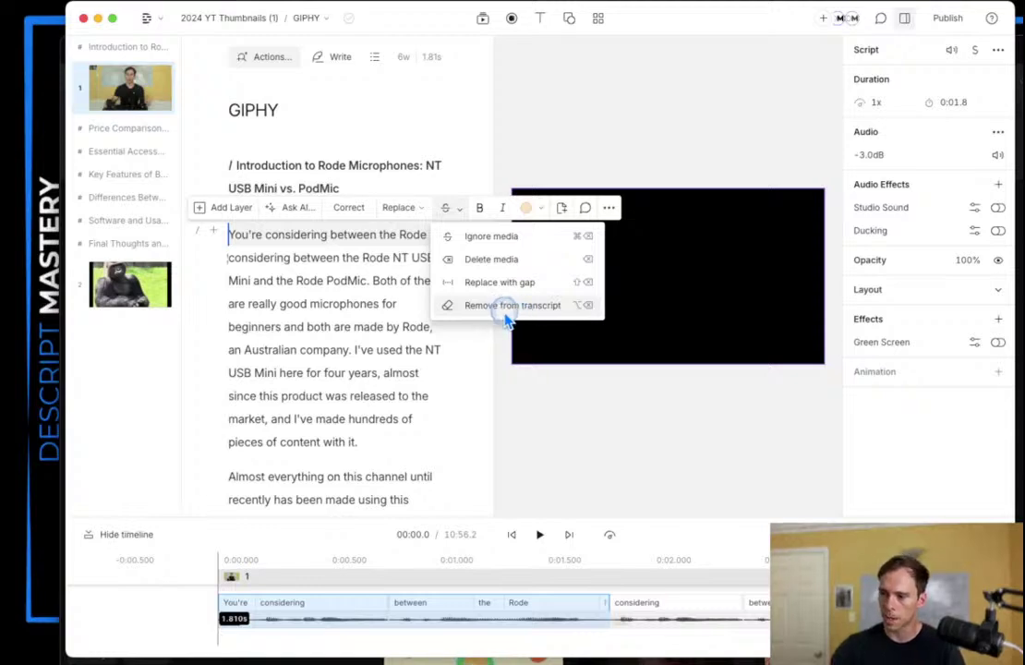
left_click(514, 309)
Step: Select the wordless stretch at the start of the script, check its duration field, and play it back
left_click(248, 236)
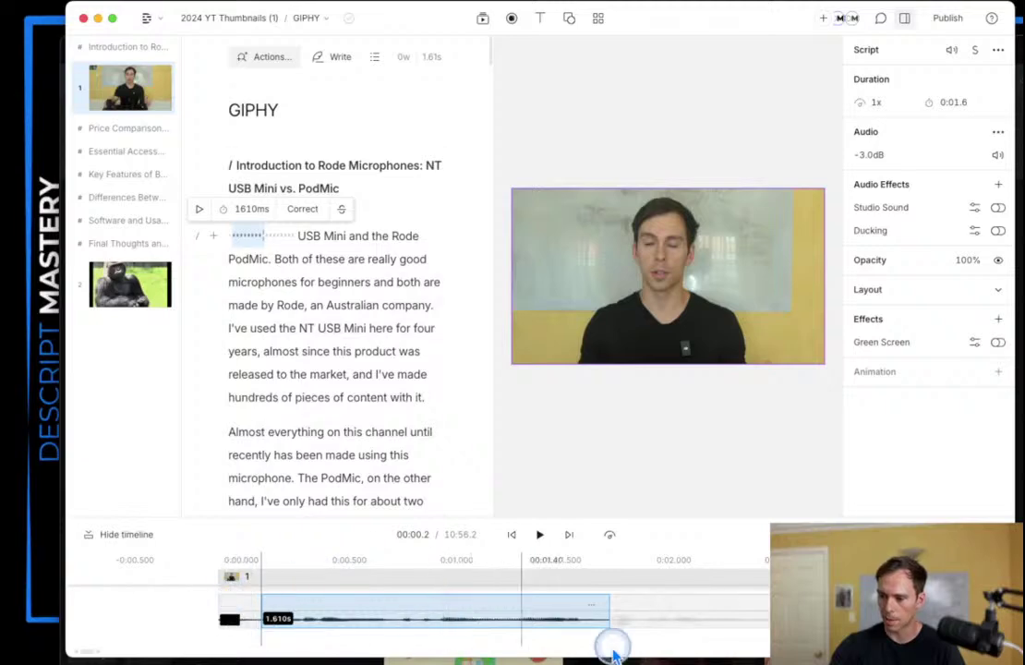
left_click(229, 605)
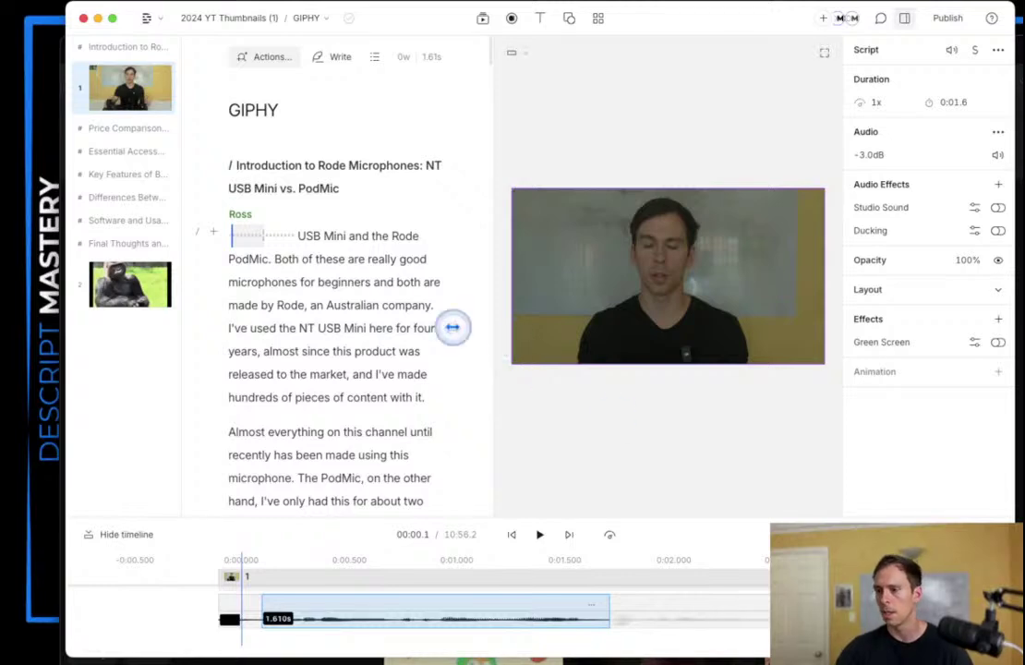
mouse_move(298, 241)
left_mouse_down()
mouse_move(240, 236)
mouse_move(293, 239)
left_mouse_up()
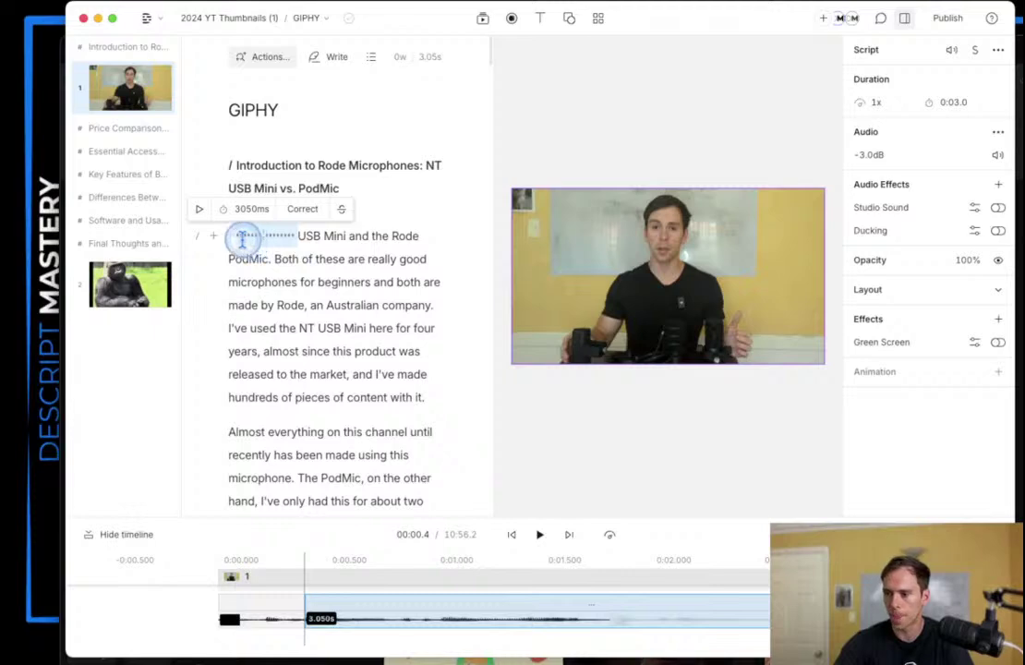
mouse_move(236, 236)
left_mouse_down()
mouse_move(345, 237)
mouse_move(222, 238)
left_mouse_up()
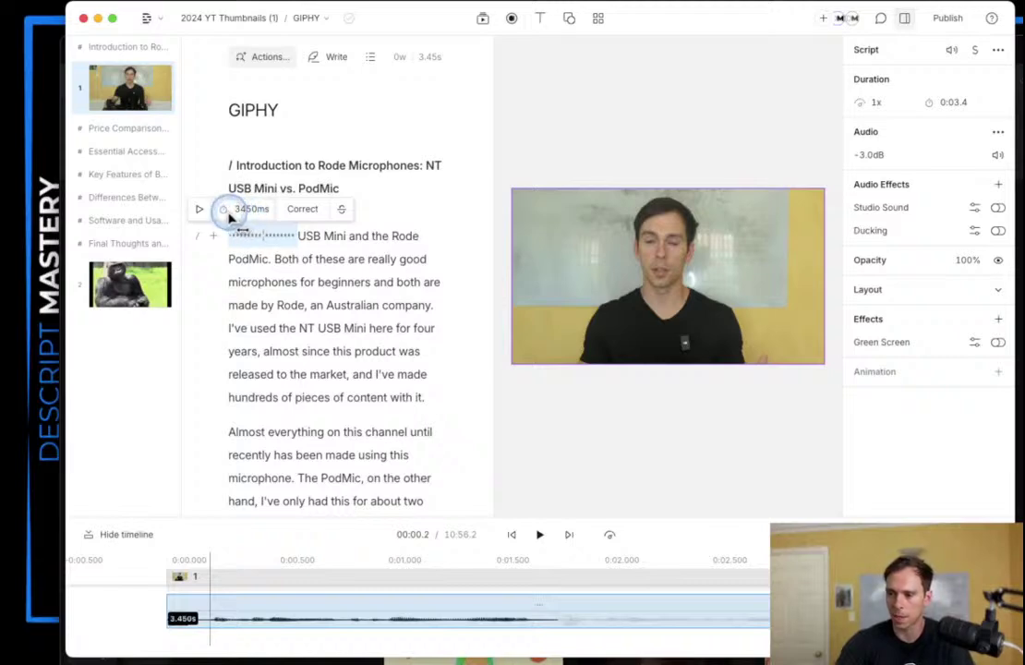
left_click(227, 211)
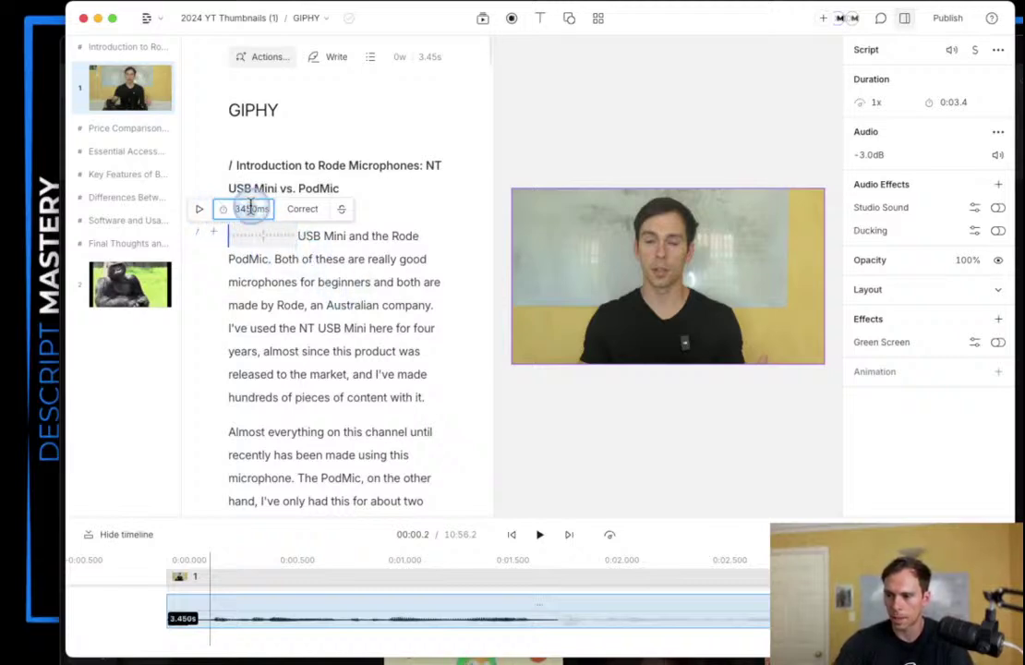
left_click(199, 209)
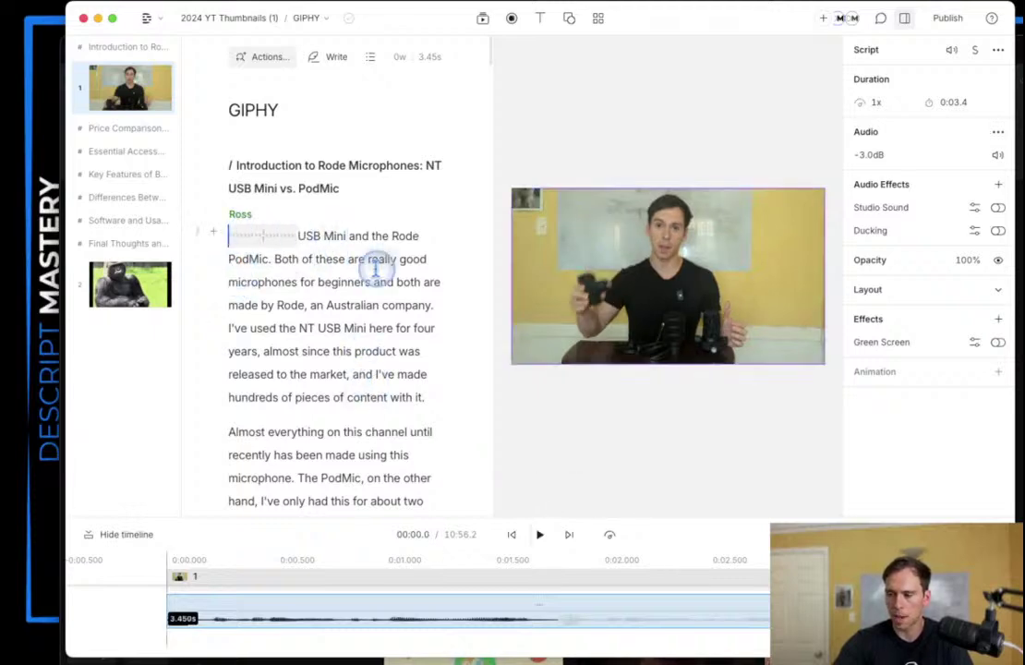
Step: Try to correct the wordless stretch's transcript to "Type anything I want" and leave the correction without applying it
left_click(258, 229)
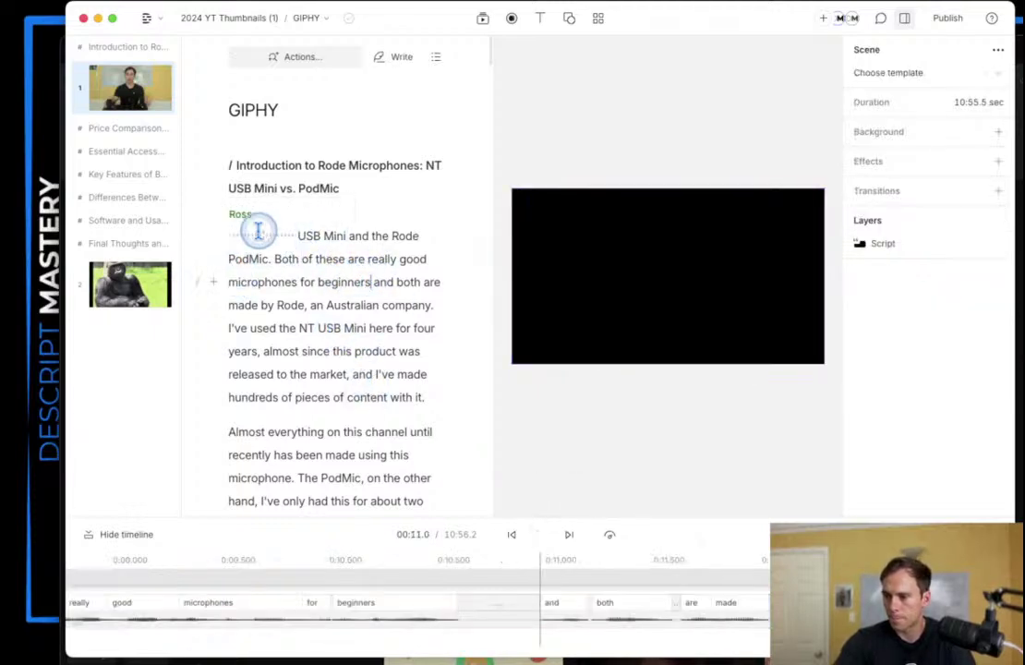
left_click(271, 242)
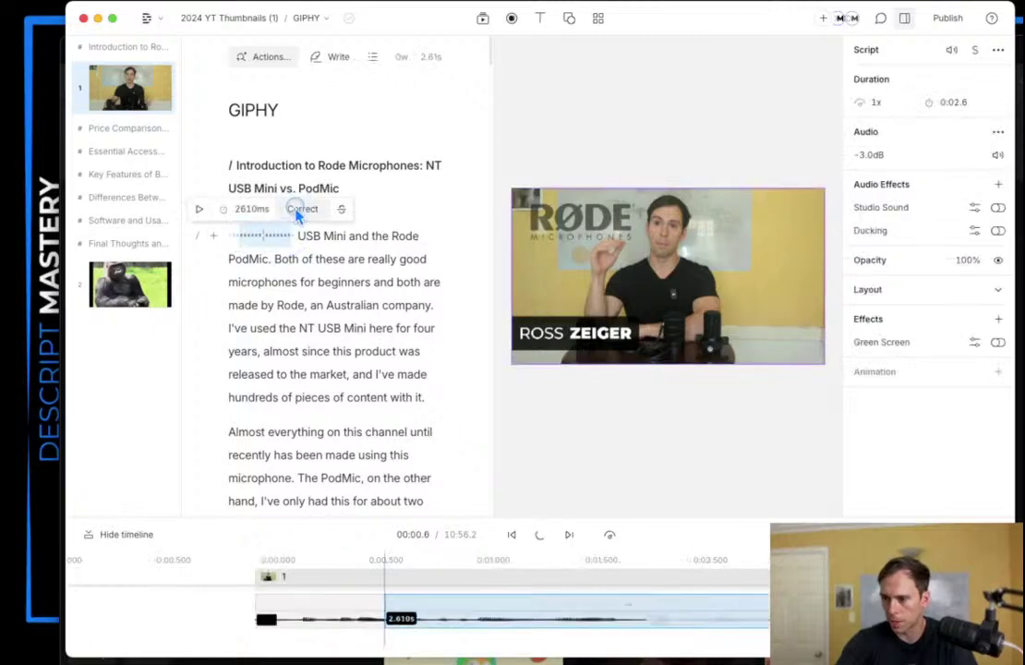
left_click(298, 211)
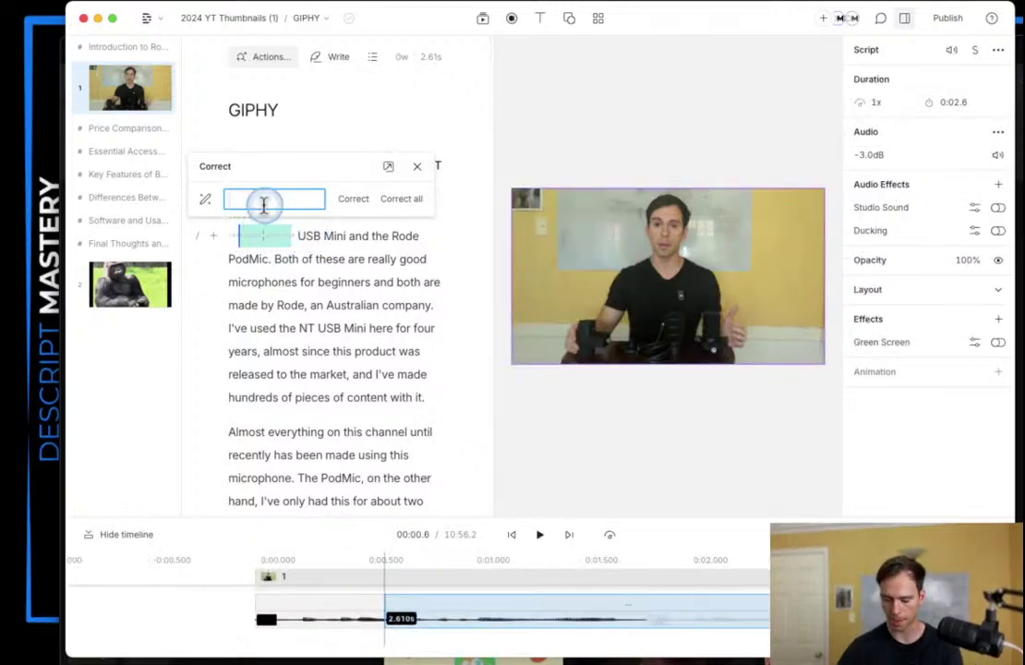
type("T")
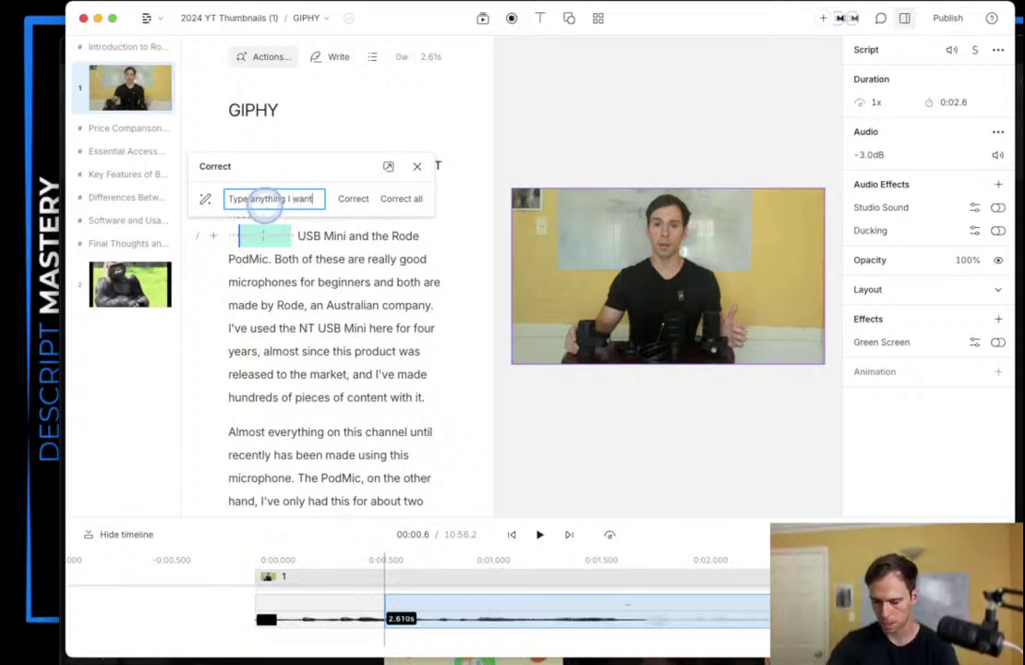
type("ype anything I want")
left_click(391, 362)
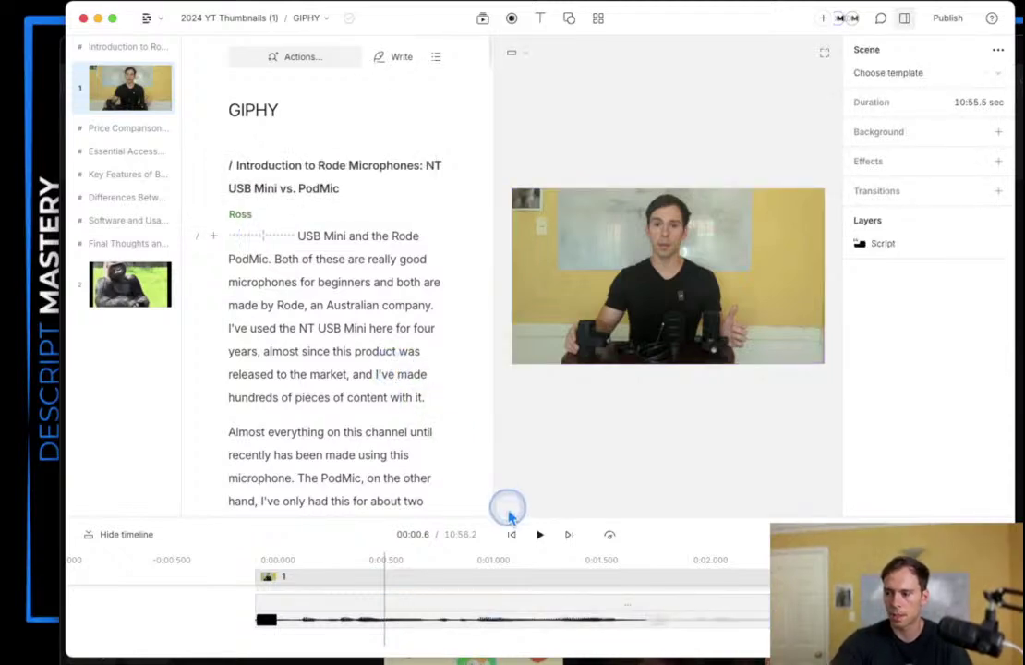
Step: Enlarge the timeline area so the audio waveform is taller, and look over the script above it
left_click_drag(508, 517, 533, 403)
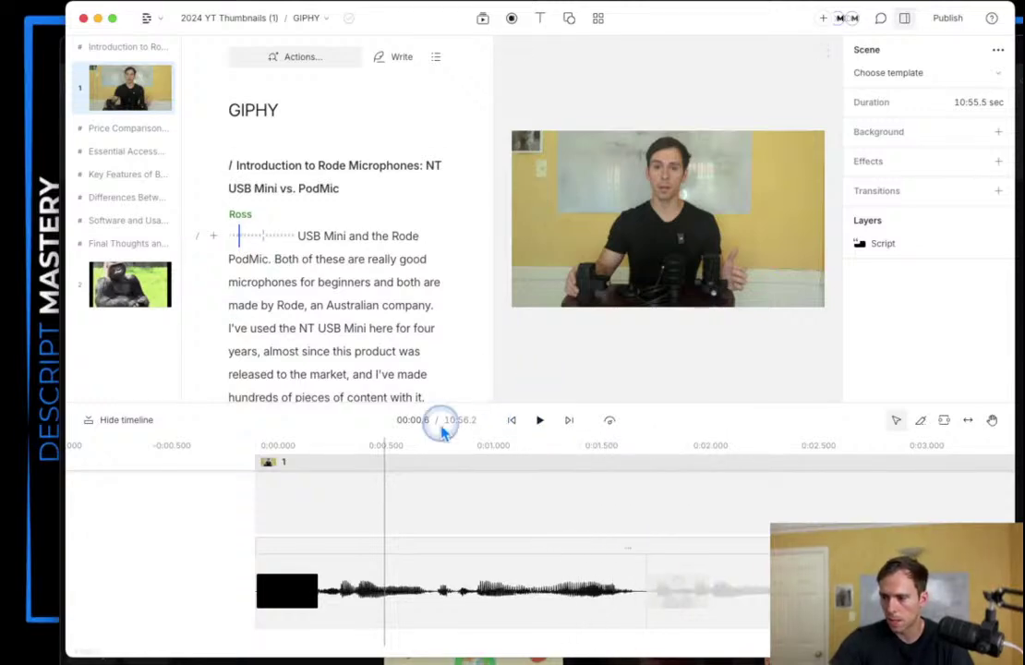
scroll(305, 298, "down", 3)
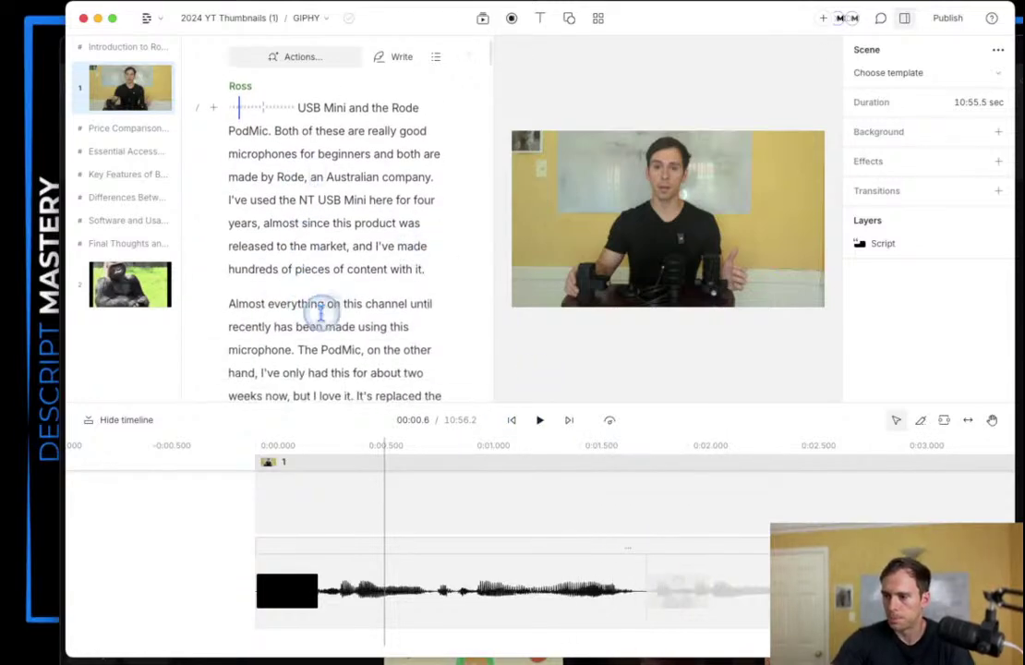
scroll(322, 314, "up", 3)
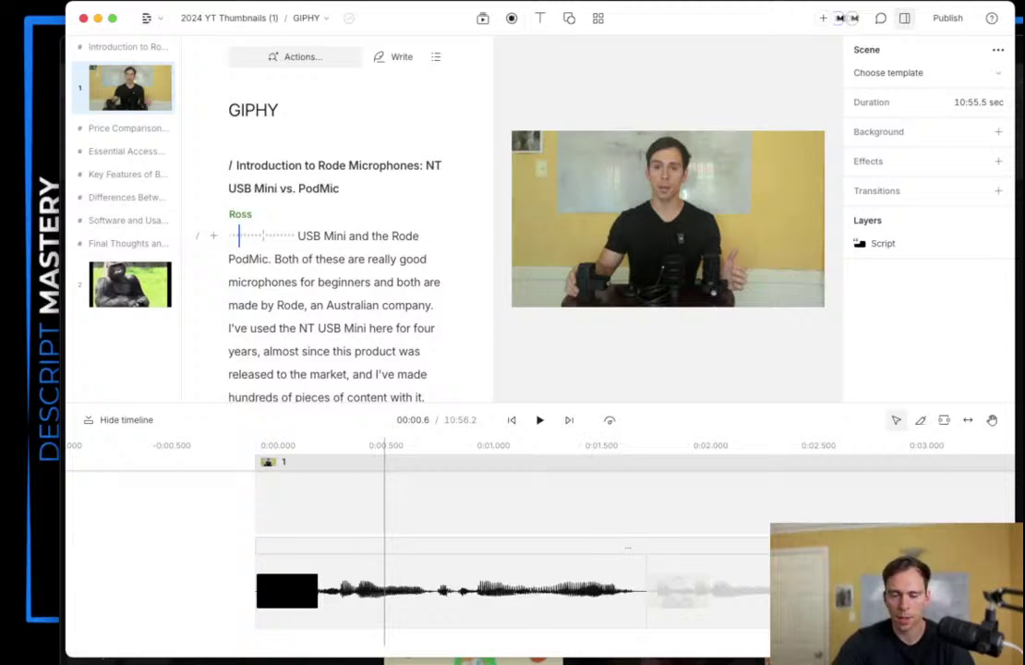
Step: Switch to the web browser showing the GIPHY page with the slow clap GIF
key("super+Tab")
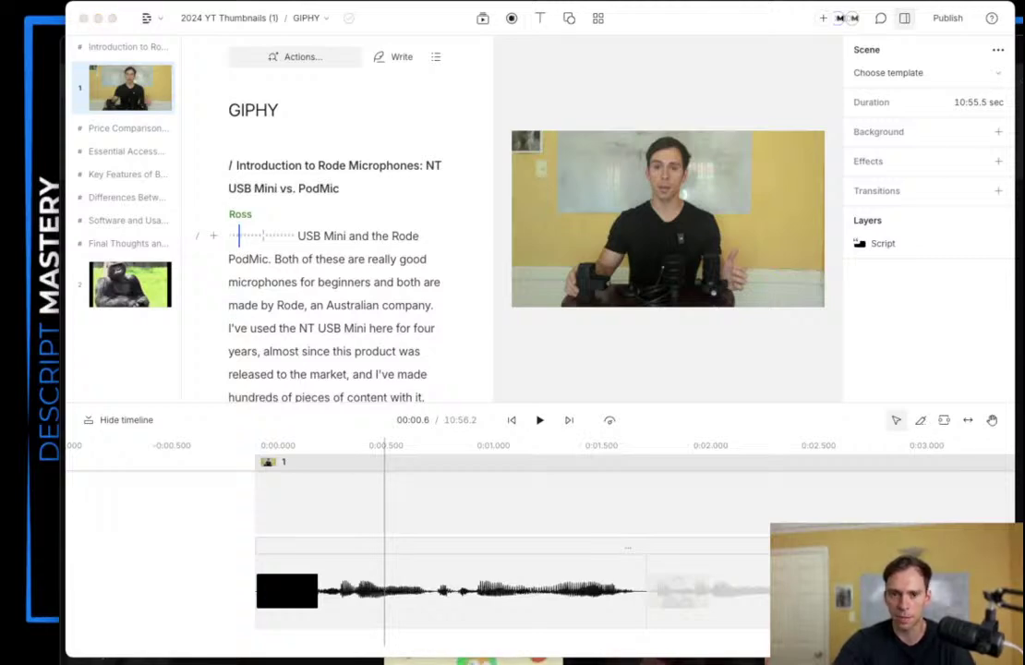
left_click(1013, 393)
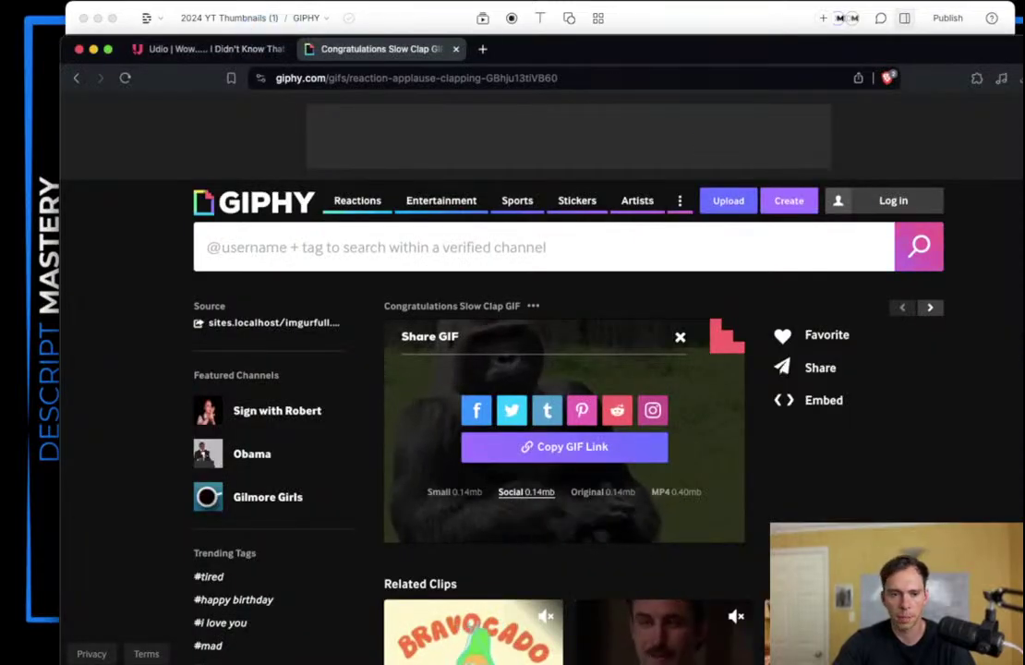
Step: Bring up the browser window with the 7 Days to Descript Mastery email course page and read through its lesson list
key("super+grave")
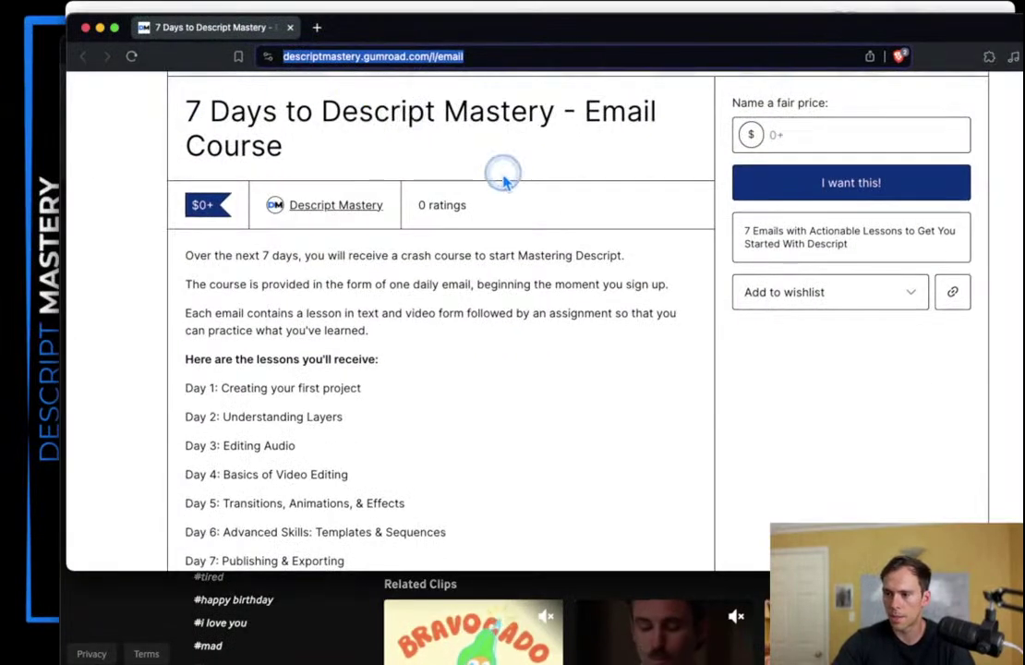
key("super+Tab")
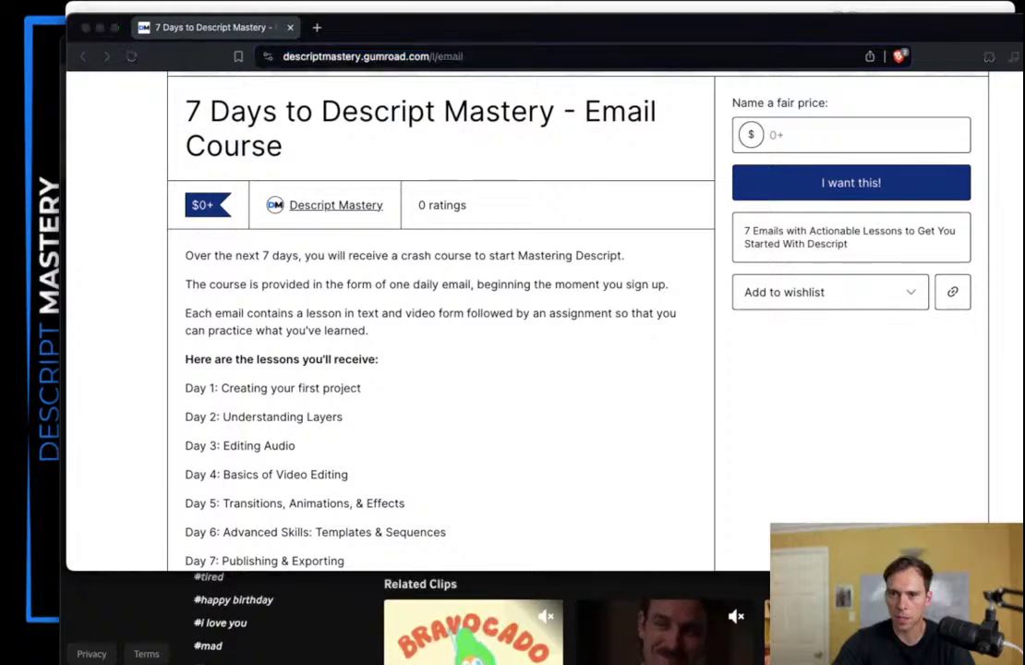
key("super+Tab")
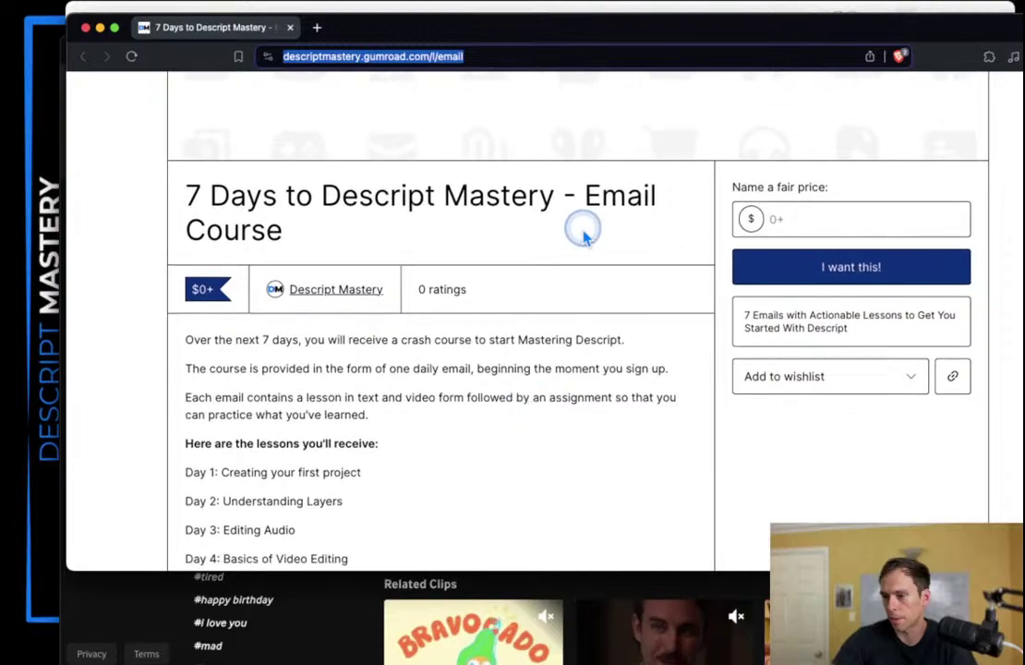
scroll(522, 368, "down", 3)
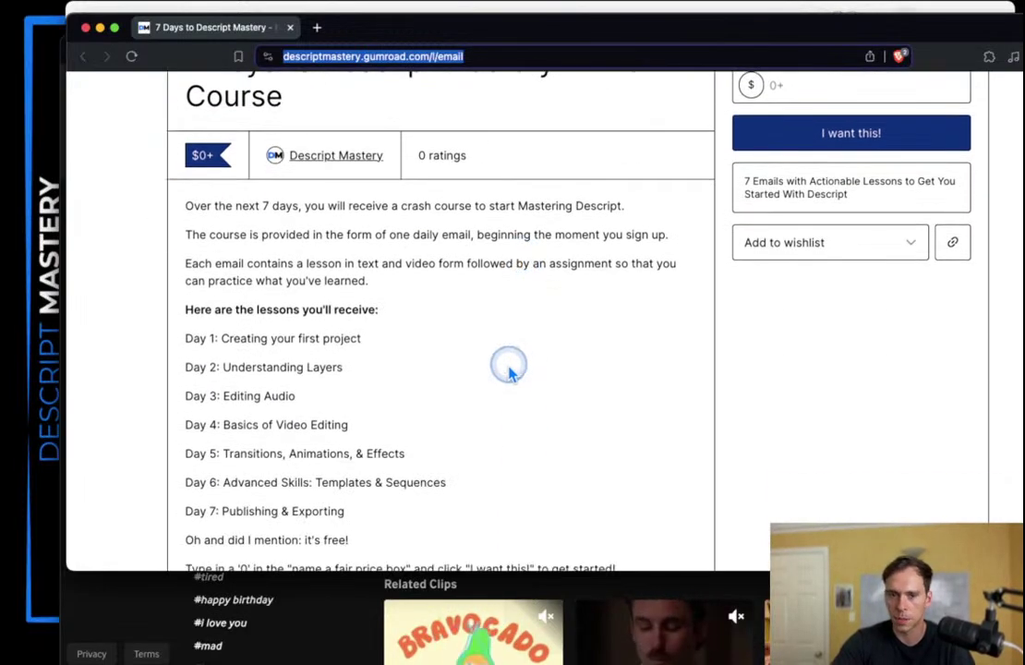
scroll(509, 369, "down", 1)
scroll(508, 370, "down", 1)
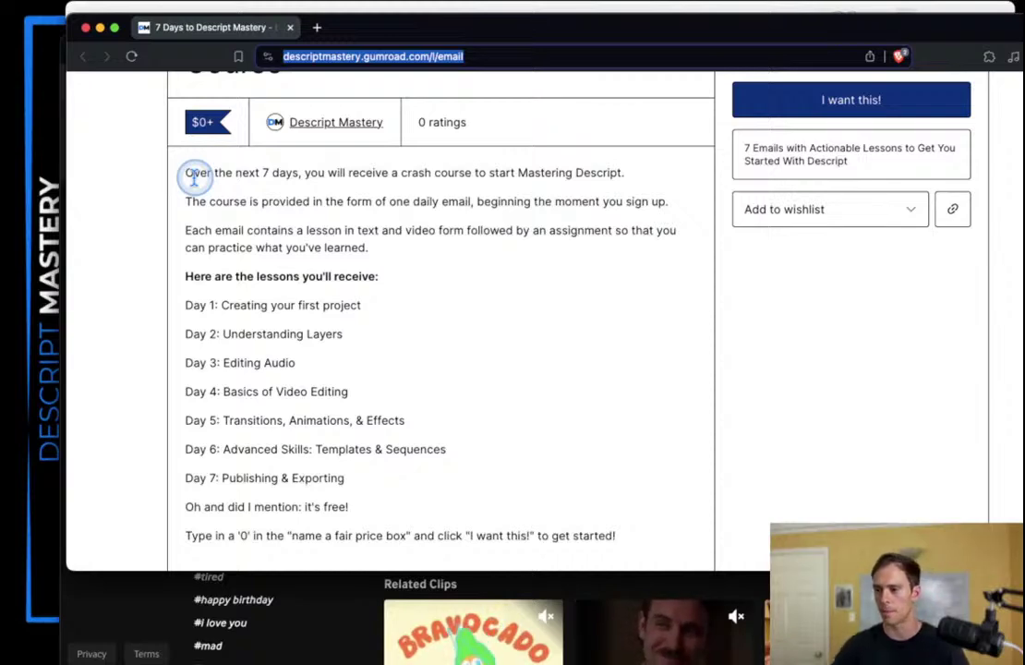
Step: Return to the GIPHY composition in Descript and open the general settings
left_click(276, 8)
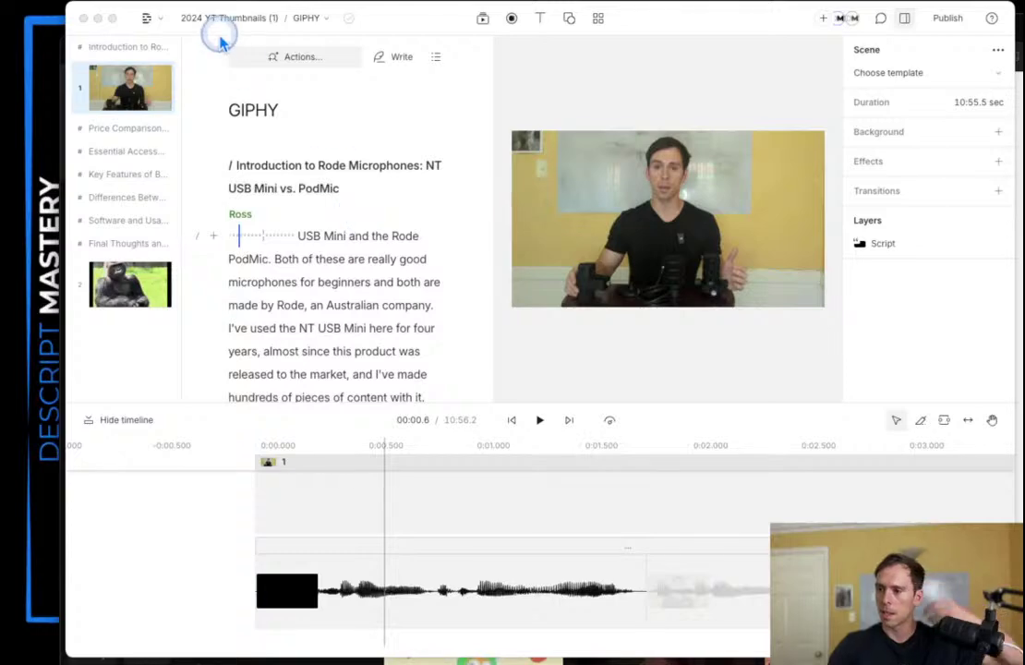
left_click(141, 41)
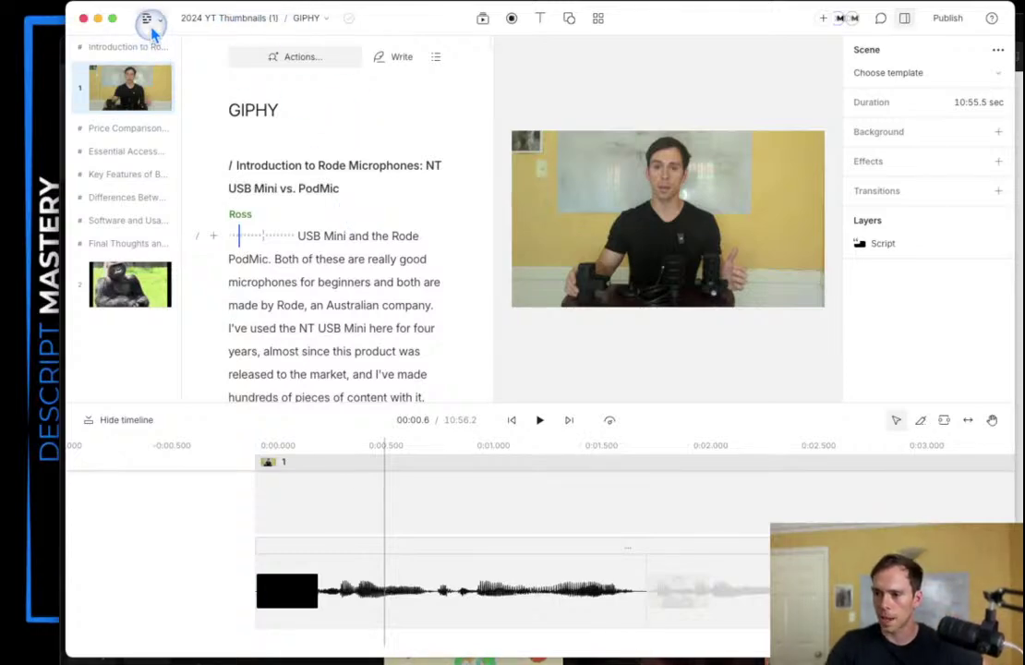
left_click(148, 21)
left_click(201, 271)
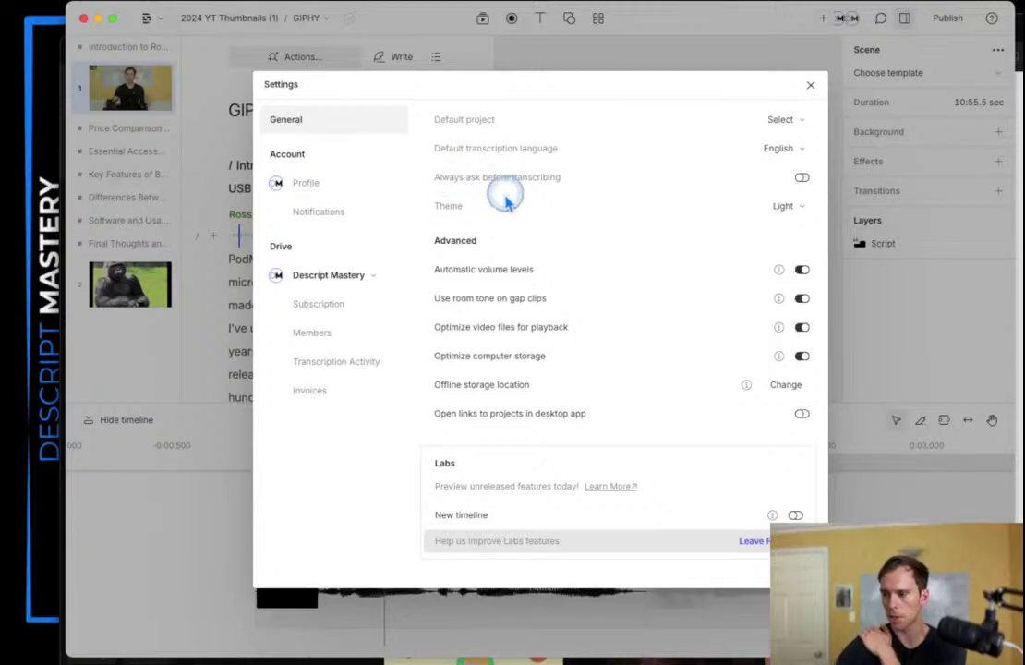
Step: Toggle Always ask before transcribing on and off, leave it off, and close the settings
left_click(451, 178)
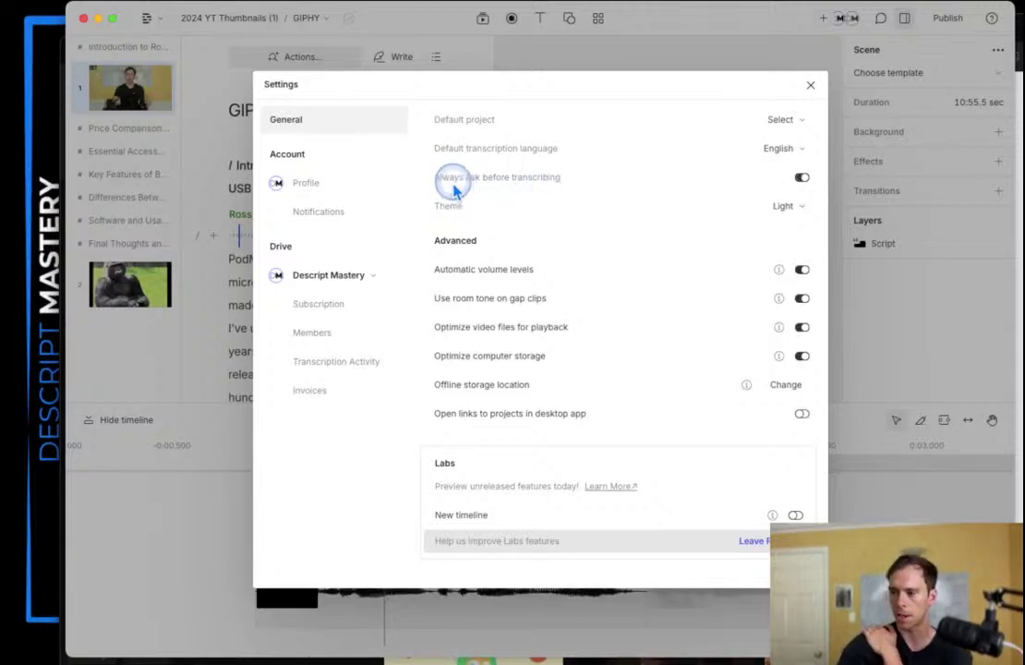
left_click(802, 179)
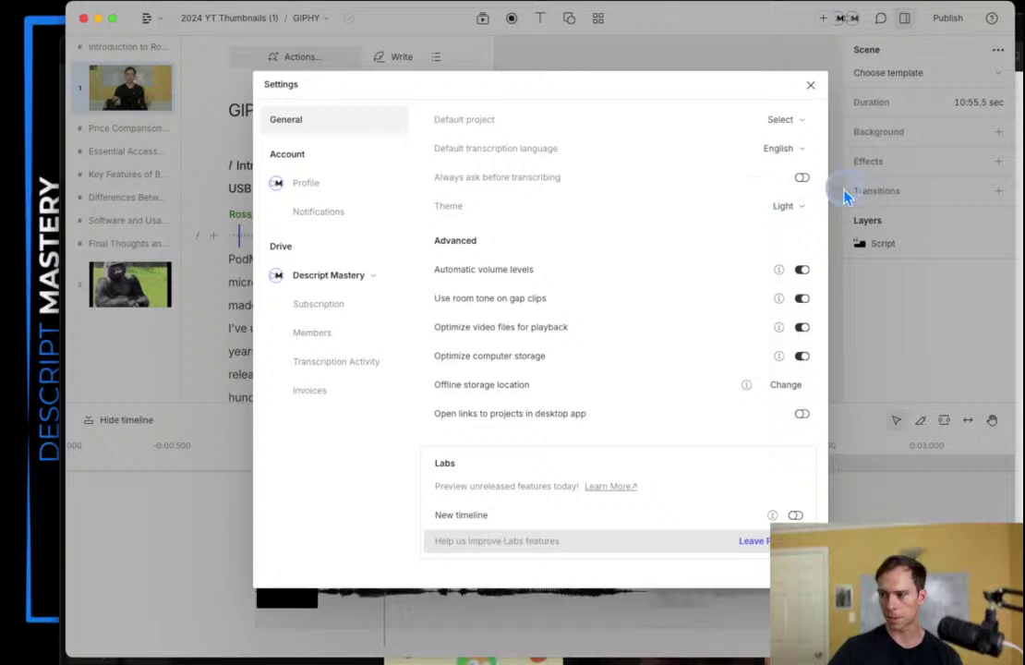
left_click(802, 180)
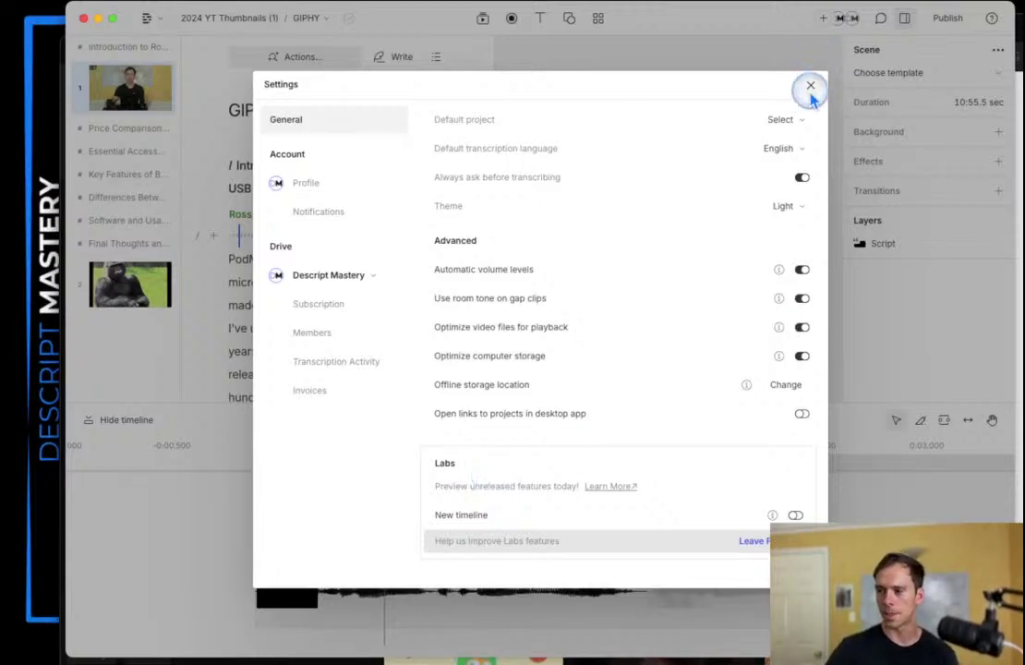
left_click(801, 121)
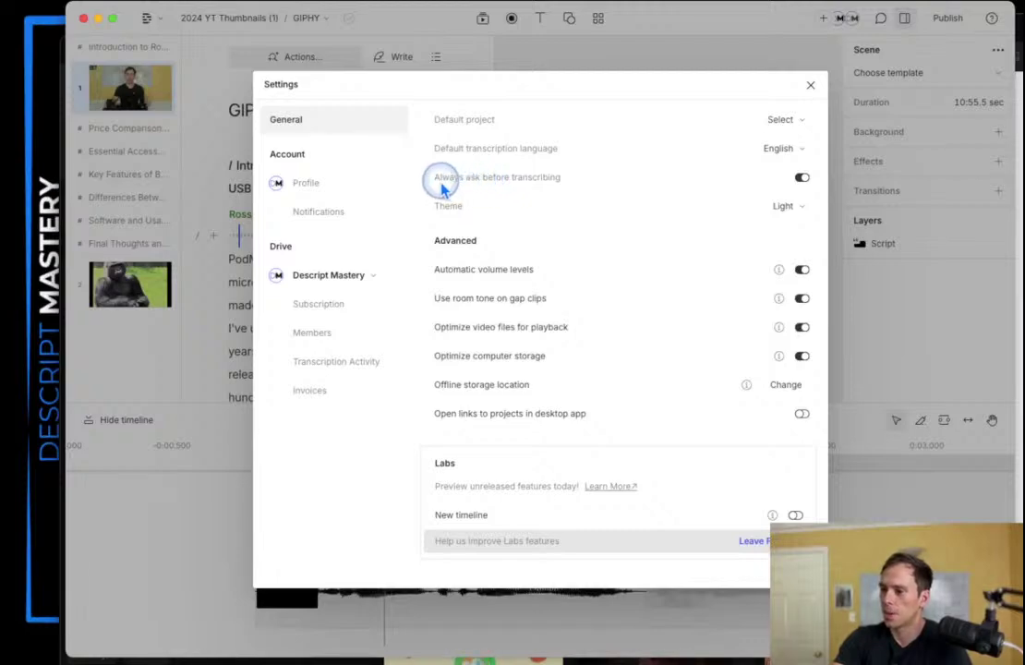
left_click(499, 184)
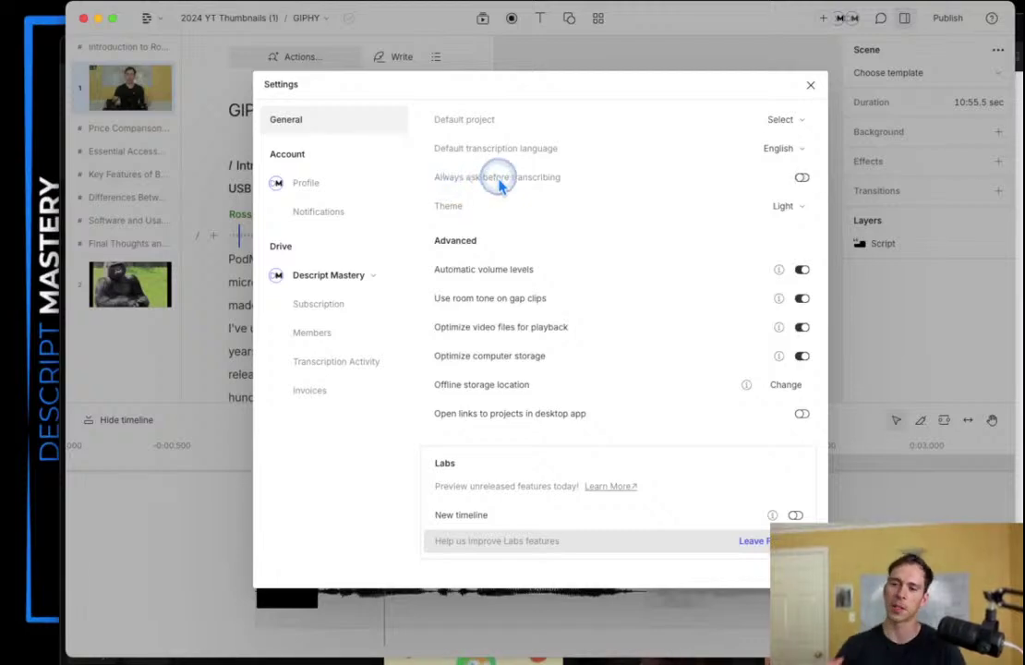
left_click(559, 179)
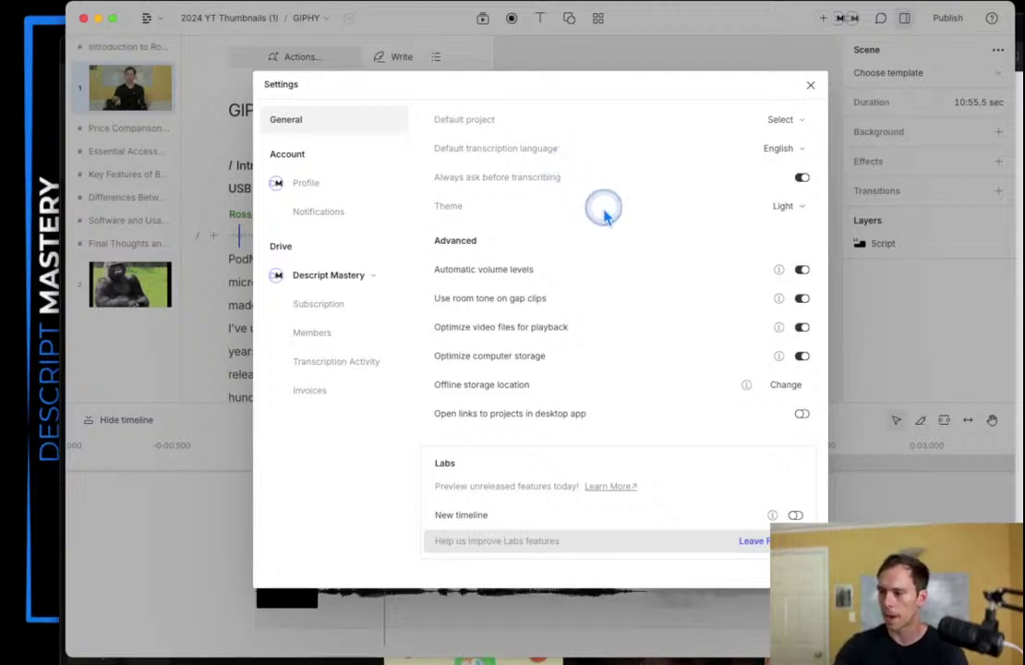
left_click(801, 178)
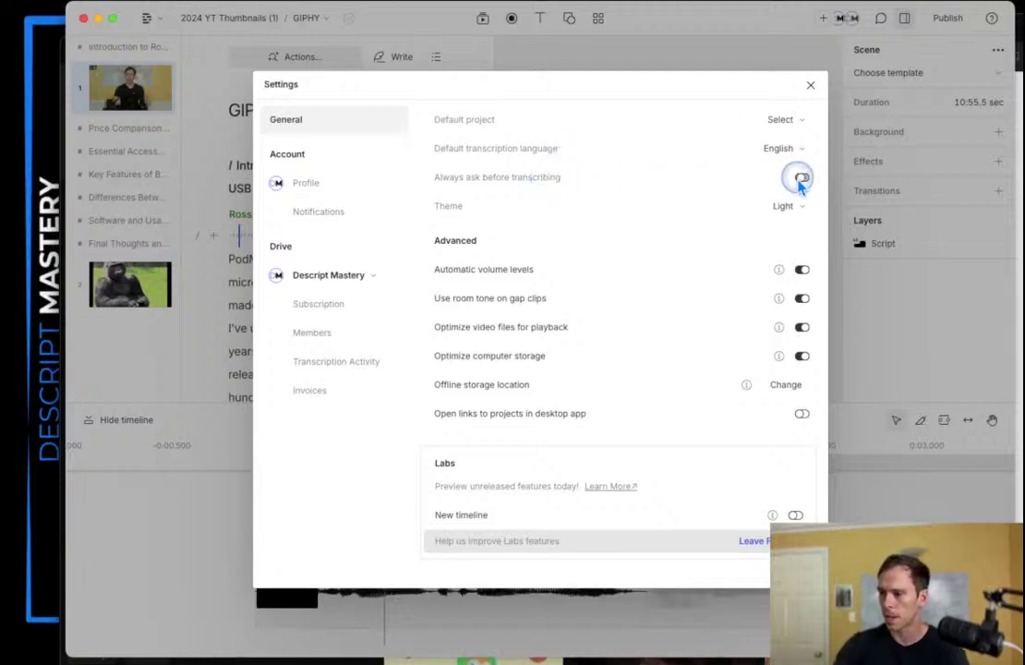
left_click(809, 85)
Step: Select and copy the GIPHY script from "USB Mini and the Rode PodMic" through to the end
left_click(365, 251)
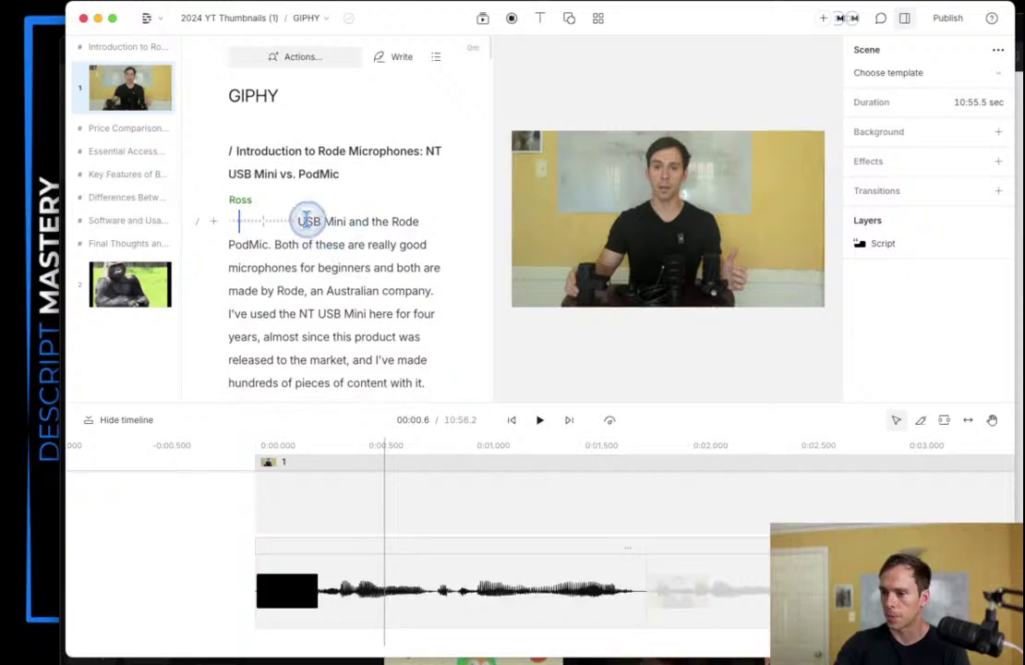
left_click_drag(306, 220, 380, 314)
scroll(335, 214, "down", 3)
left_click(322, 103)
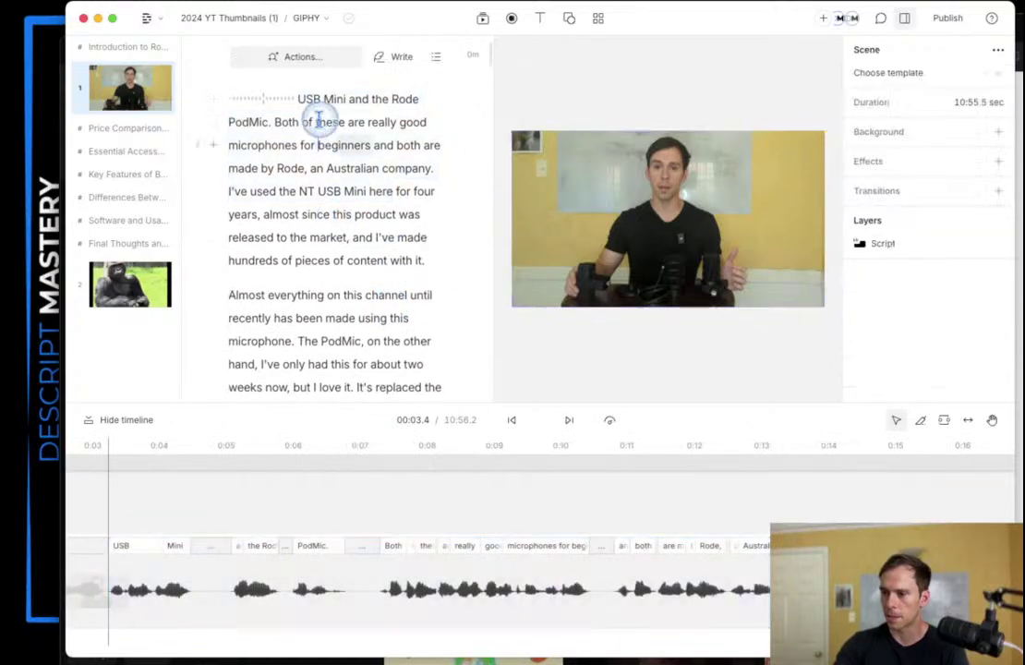
left_click_drag(309, 101, 424, 316)
scroll(422, 317, "down", 20)
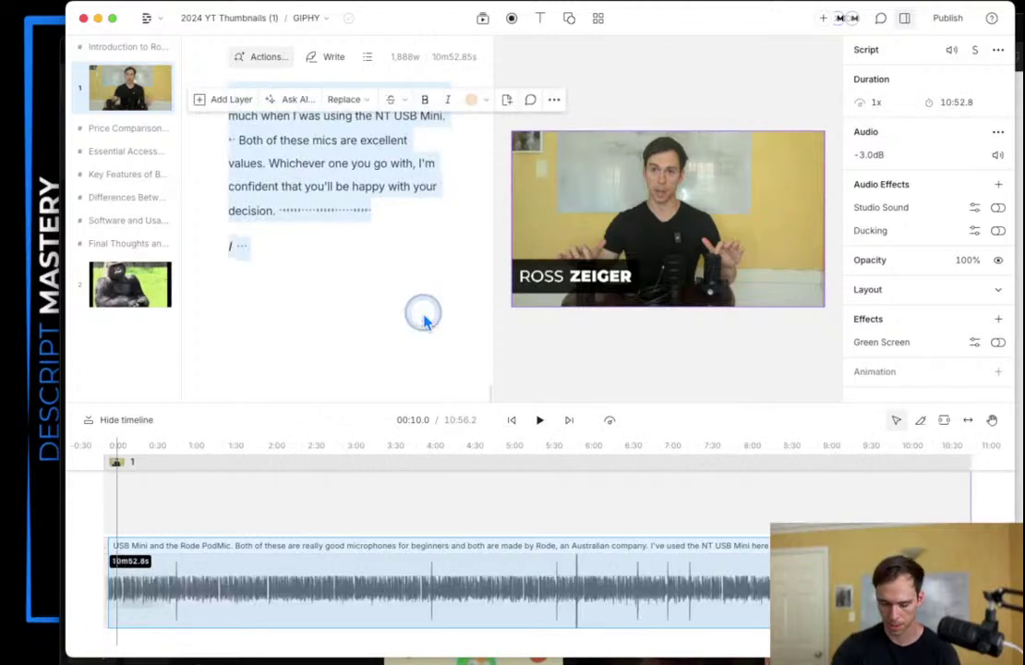
Step: Go back to the projects overview and create a new project in Demonstration Projects
left_click(149, 18)
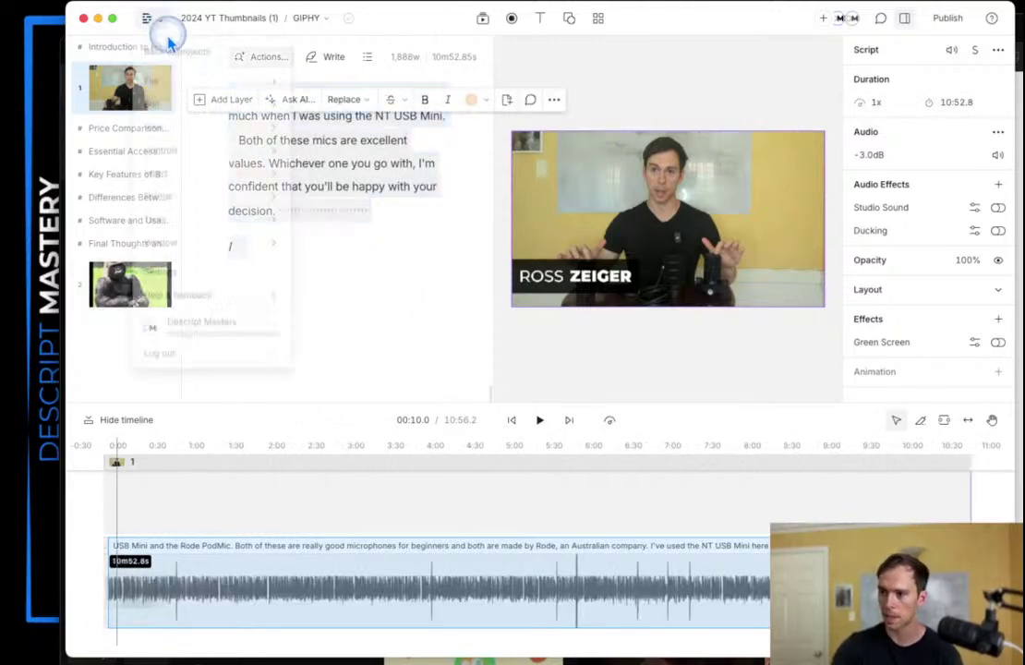
left_click(174, 56)
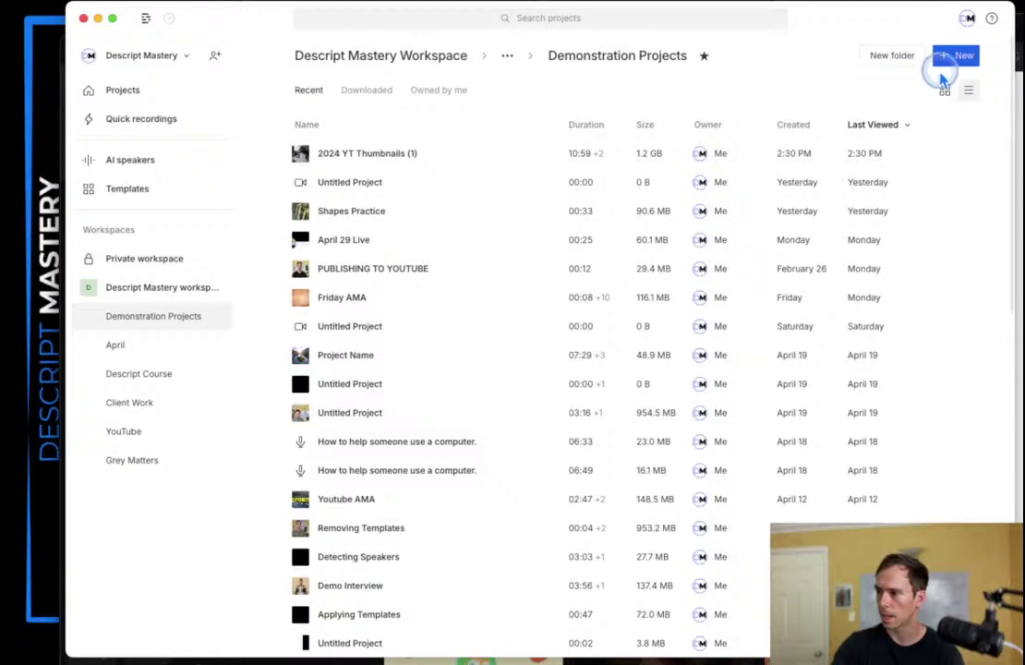
left_click(948, 59)
left_click(918, 86)
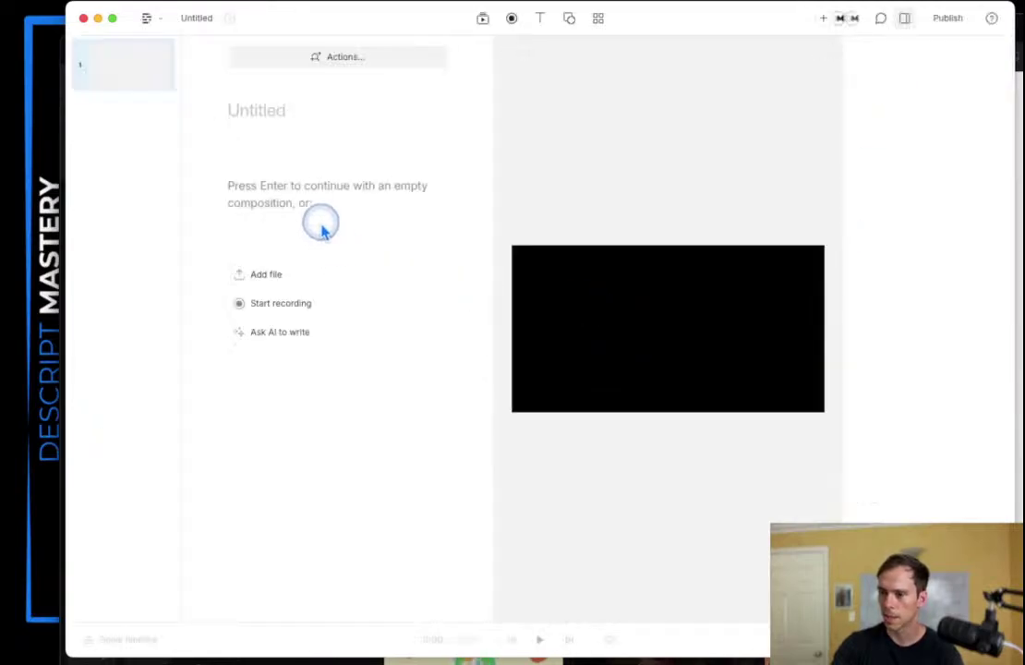
Step: Paste the copied script with its media into the empty composition and clear the text selection
left_click(306, 215)
key("super+v")
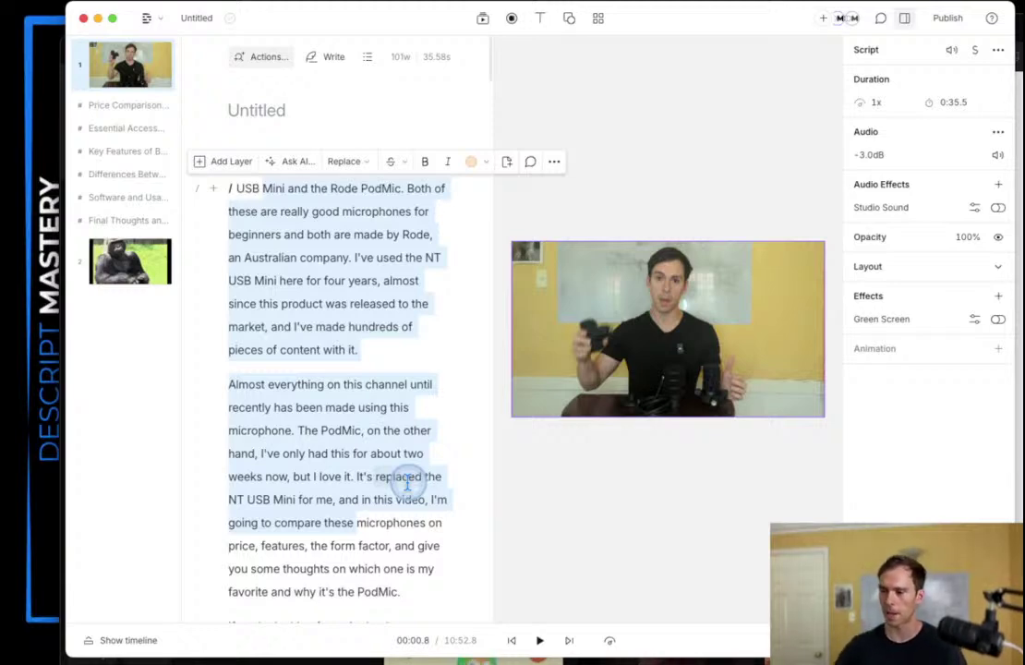
left_click(379, 352)
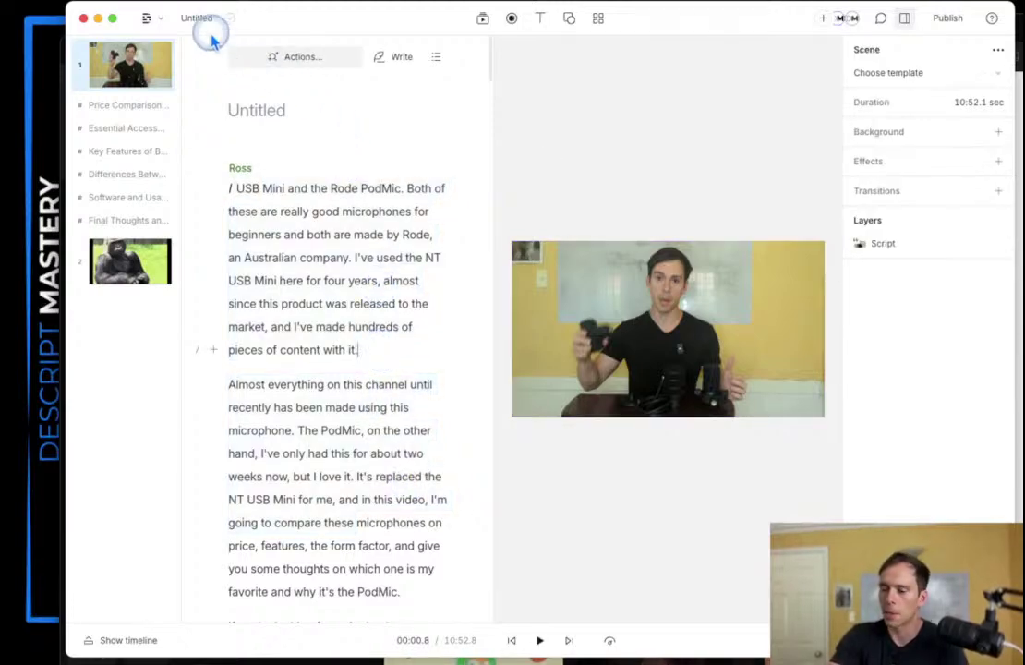
Step: Review the drive's transcription activity and the minutes used per file in the settings, return to the general settings, and close them
left_click(157, 20)
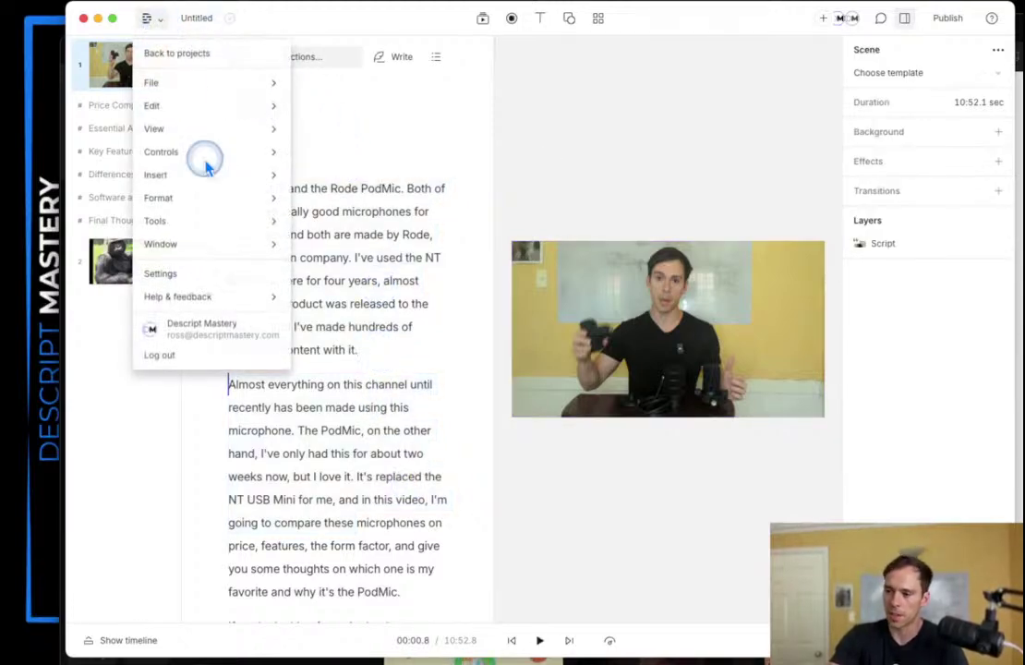
left_click(207, 277)
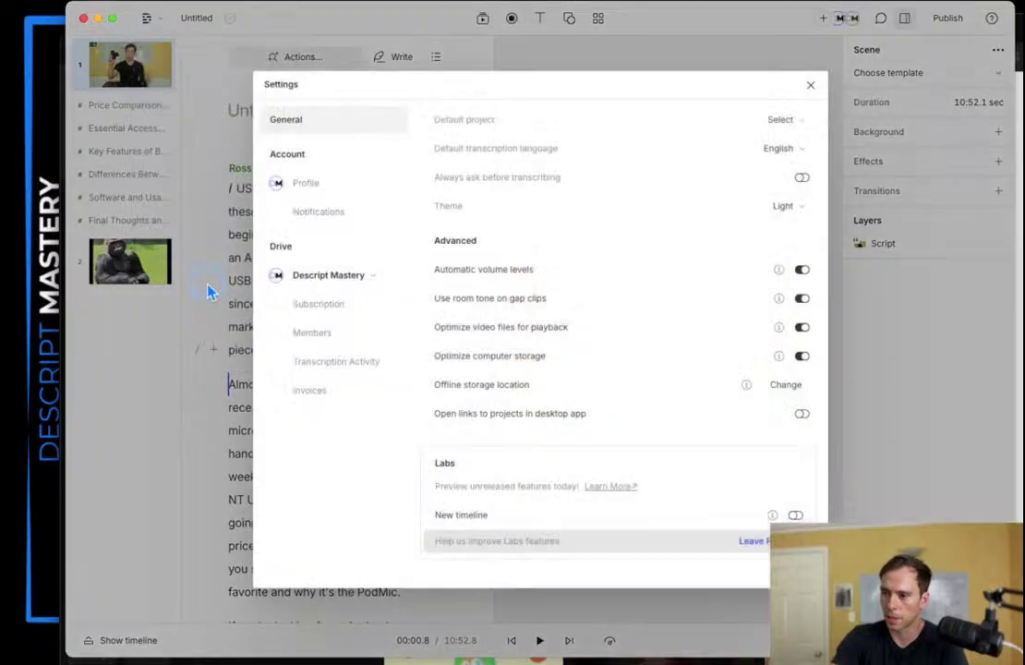
left_click(366, 367)
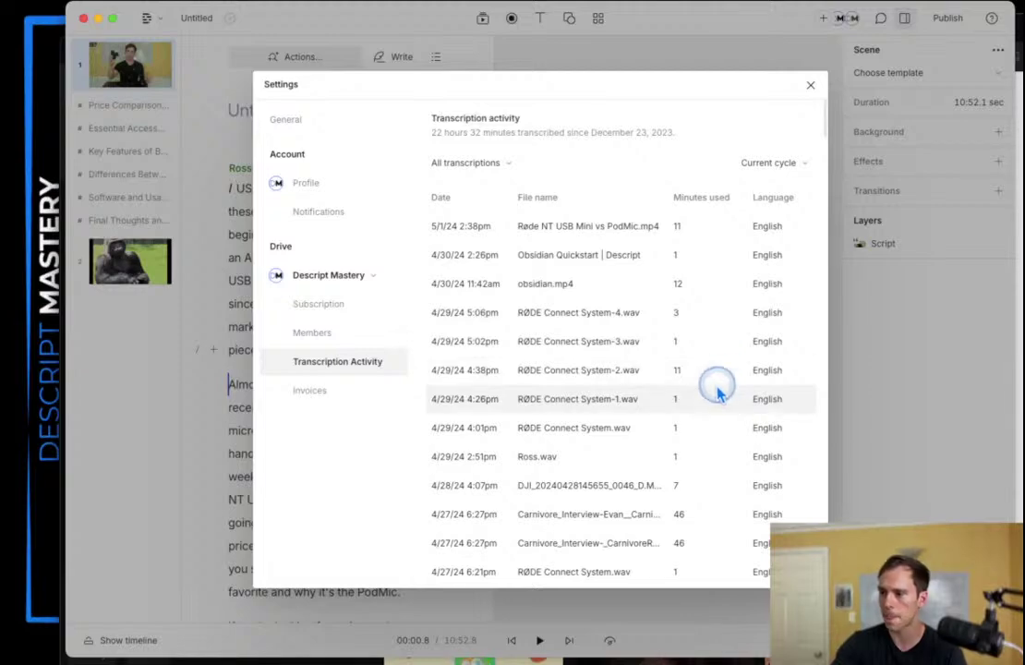
scroll(568, 388, "down", 1)
scroll(578, 406, "up", 1)
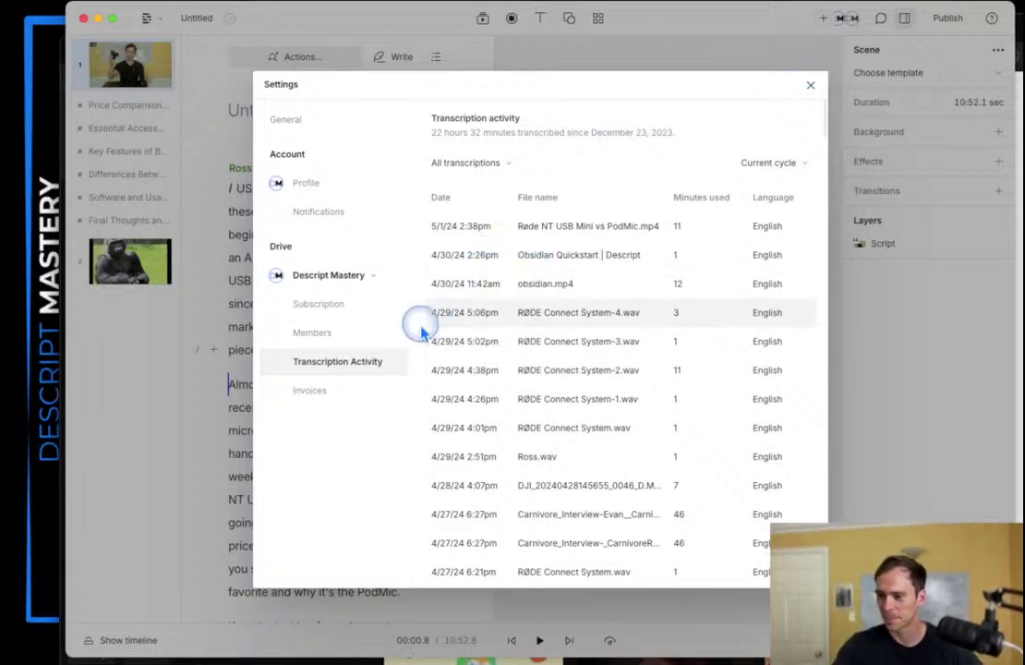
left_click(286, 119)
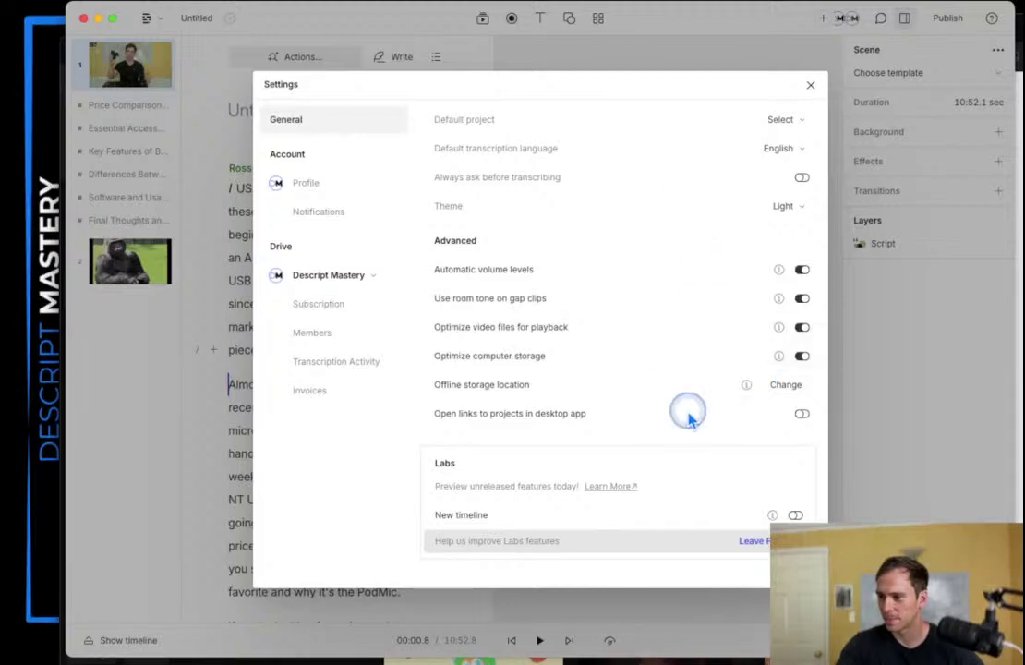
left_click(810, 88)
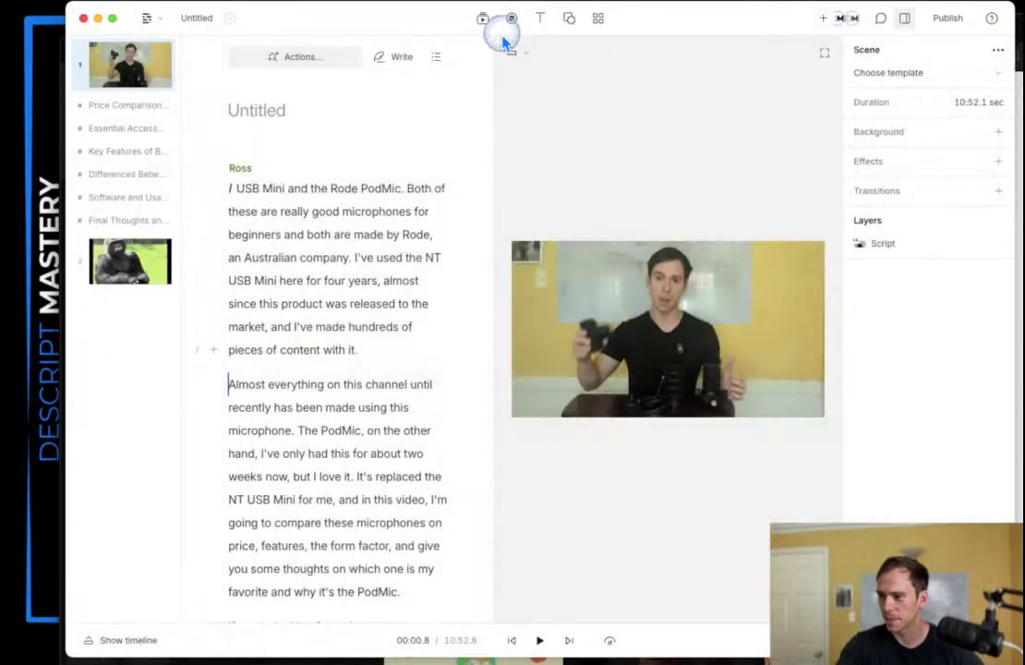
Step: Check which media files the new project contains, then return to the first paragraph of its script
left_click(483, 20)
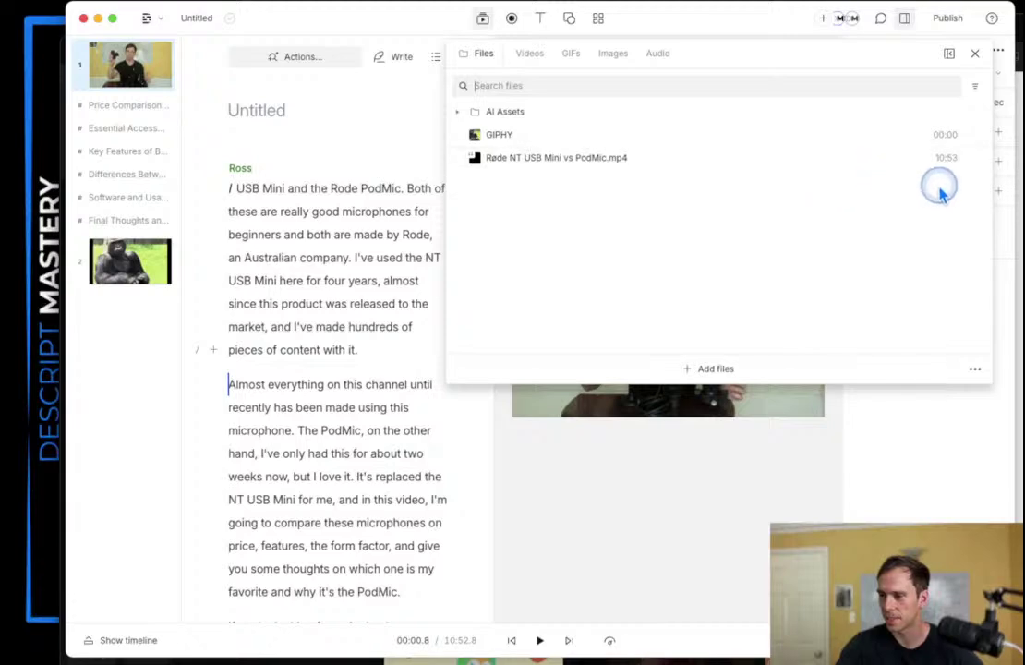
left_click(361, 234)
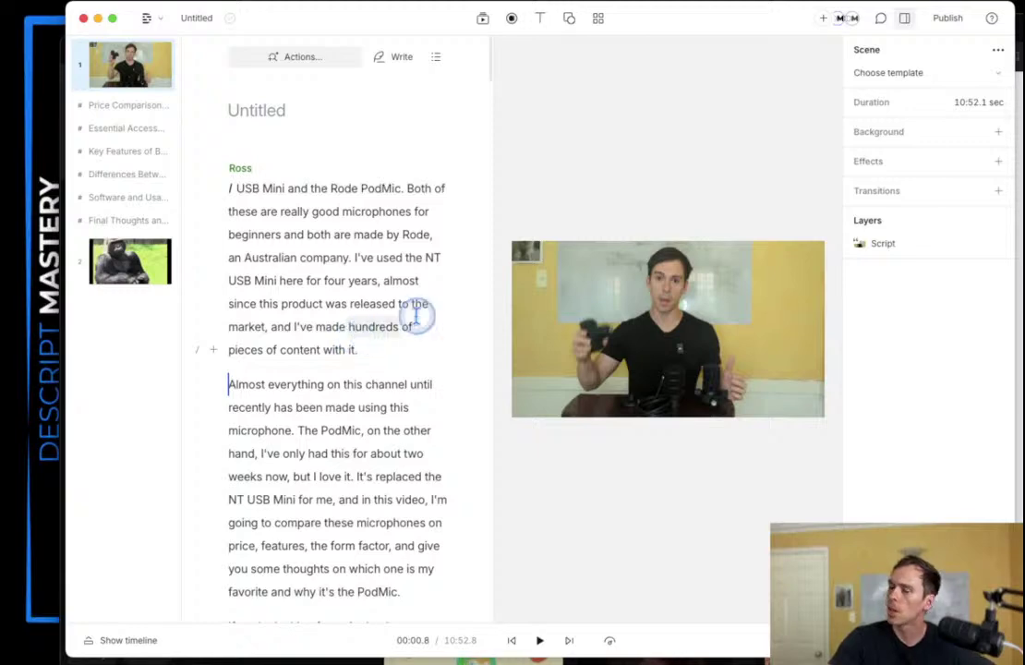
left_click(355, 190)
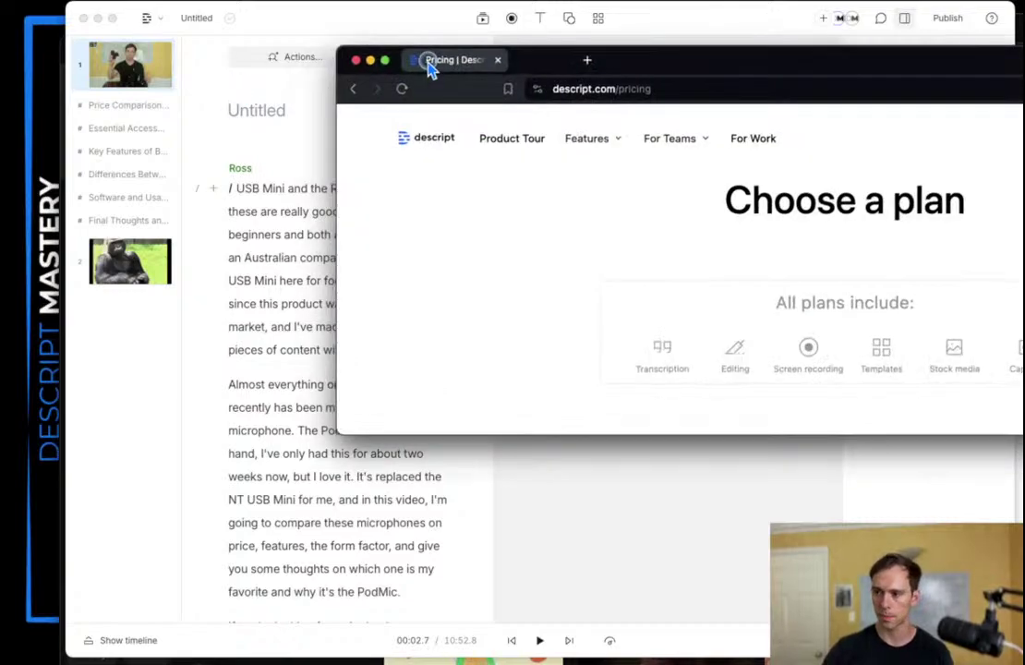
Step: Move the Descript pricing page into the browser window with the email course and look through the plan comparison
left_click_drag(435, 60, 190, 32)
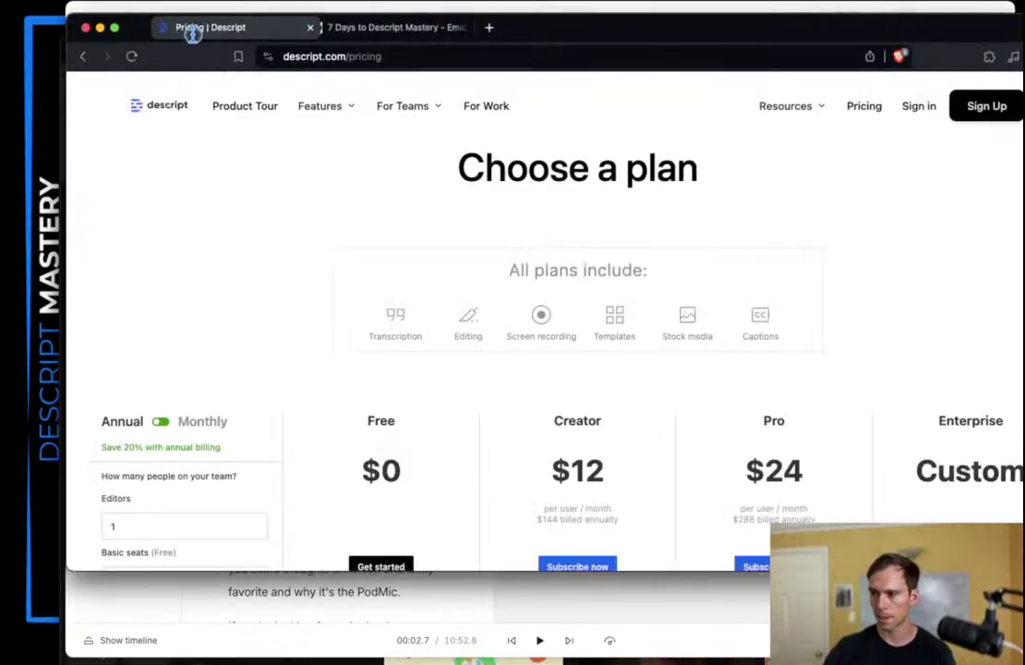
scroll(568, 494, "down", 3)
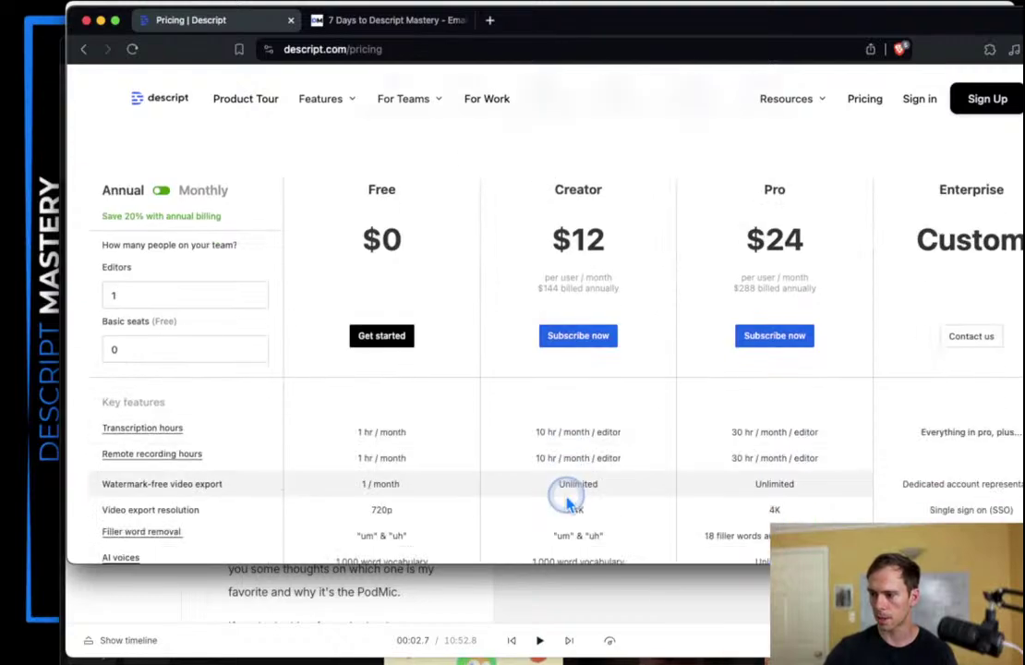
scroll(545, 517, "down", 20)
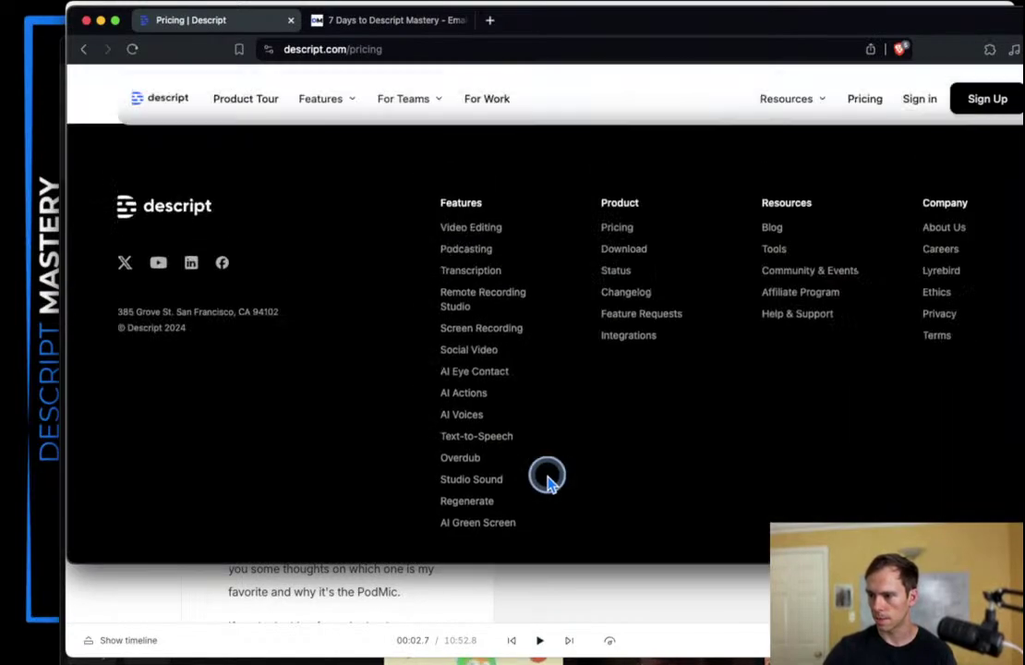
Step: Find the Pricing FAQ answer about purchasing additional transcription hours and read the plan limits and the rates for extra hours
scroll(554, 430, "up", 5)
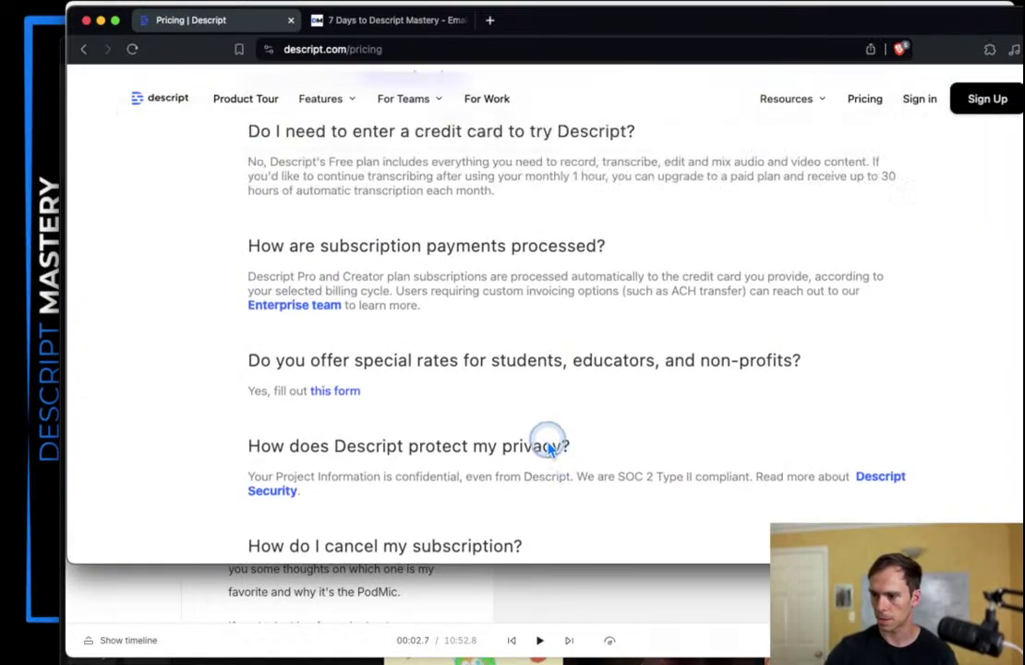
scroll(546, 448, "up", 2)
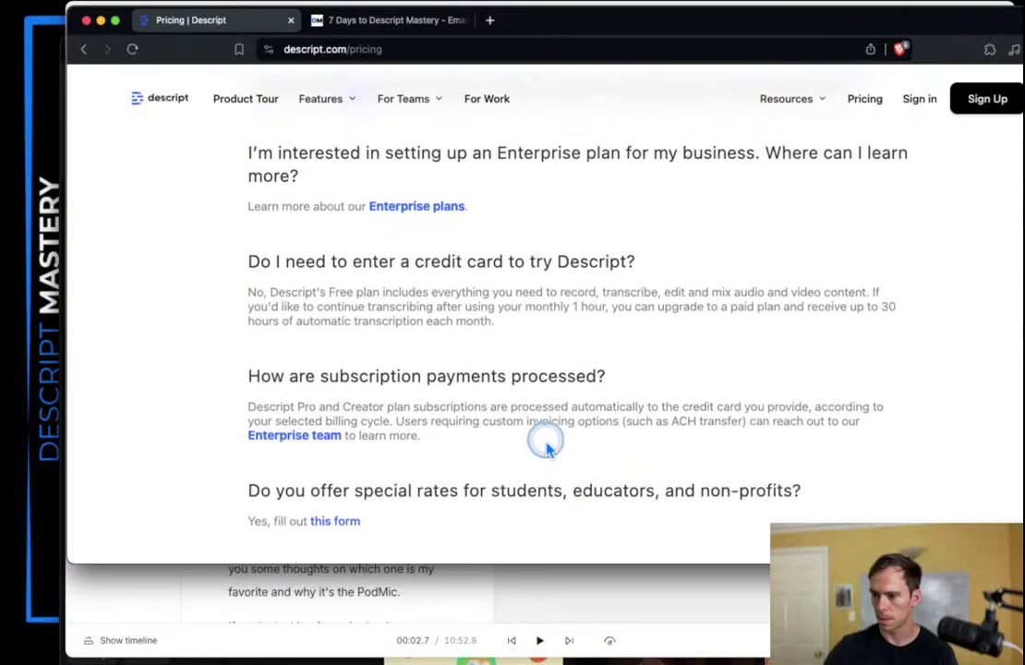
scroll(544, 440, "up", 4)
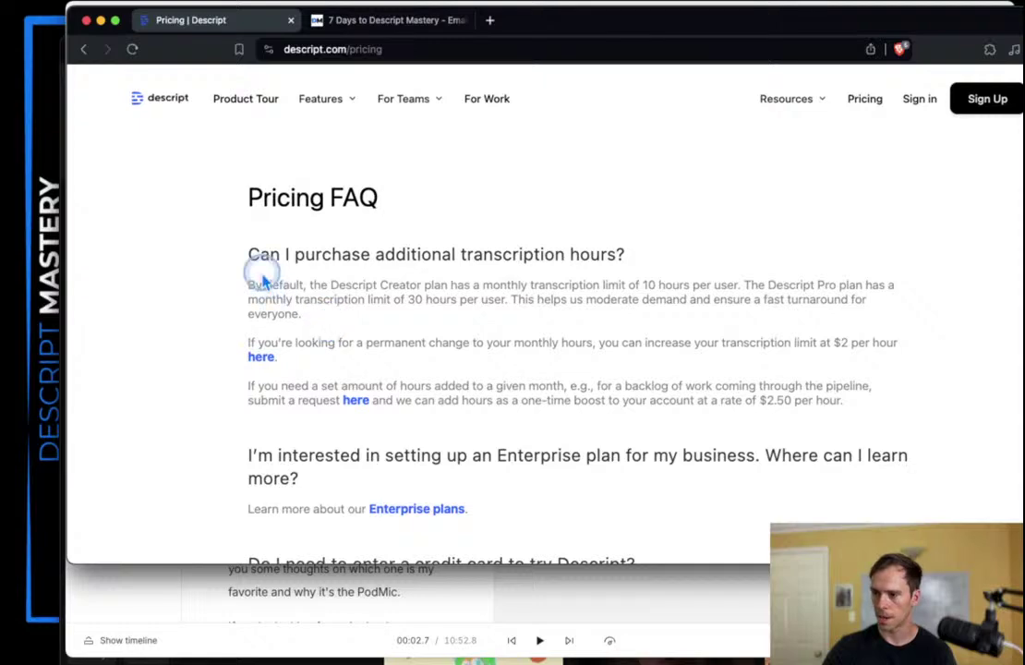
left_click_drag(262, 255, 827, 420)
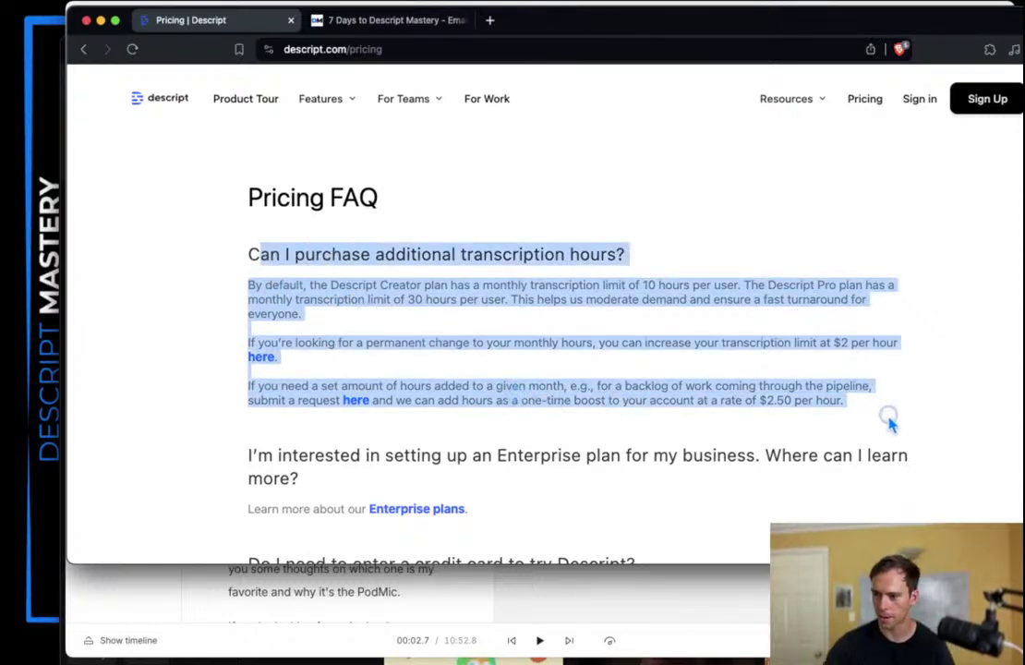
left_click(395, 288)
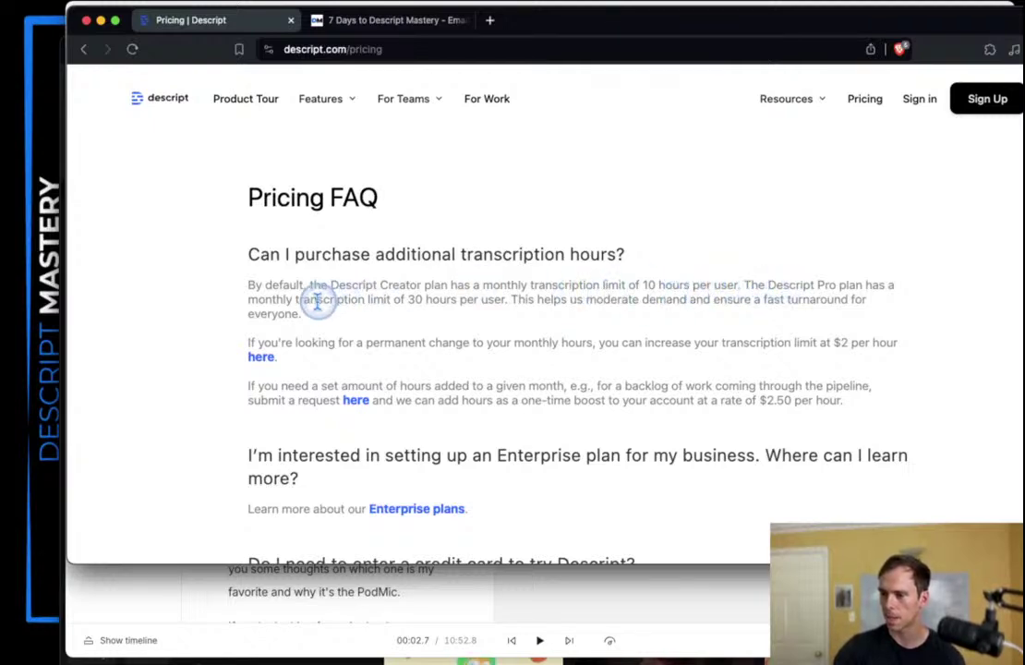
left_click_drag(537, 301, 686, 301)
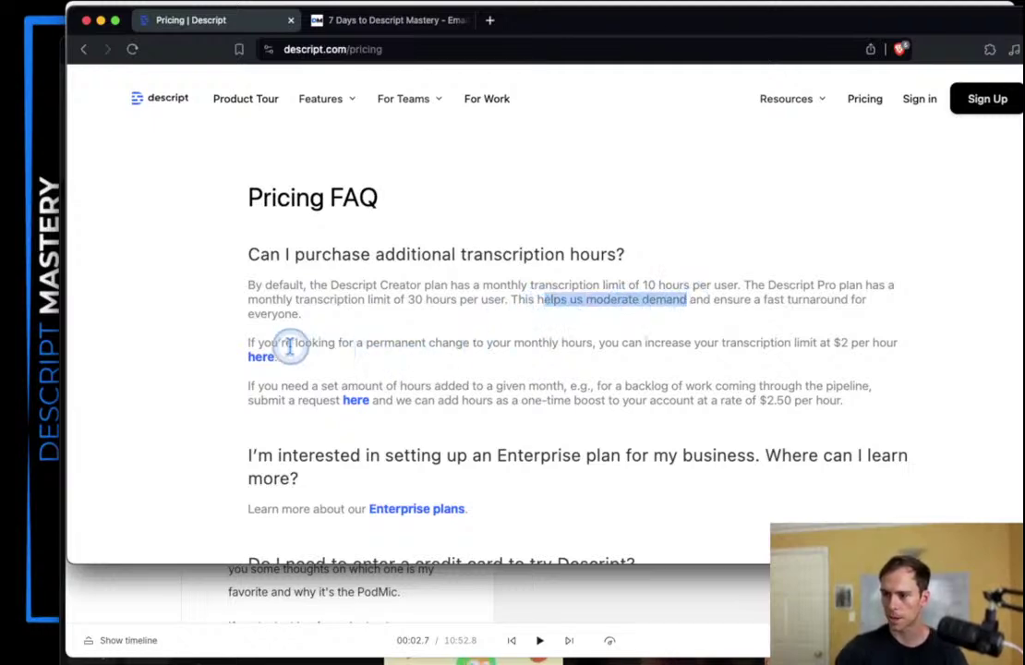
left_click_drag(337, 344, 259, 359)
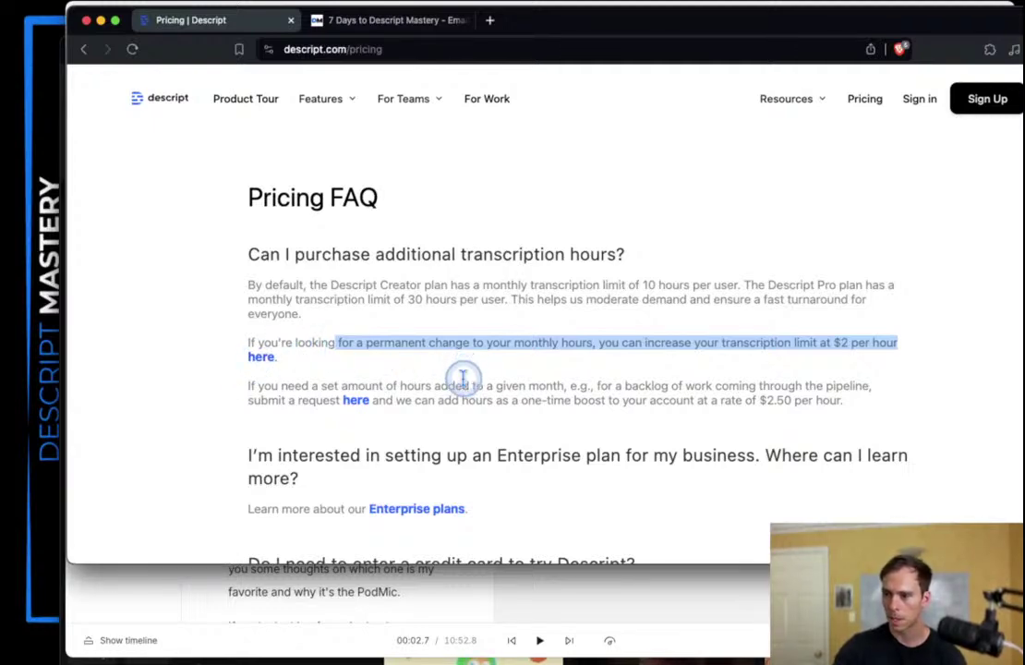
left_click(279, 389)
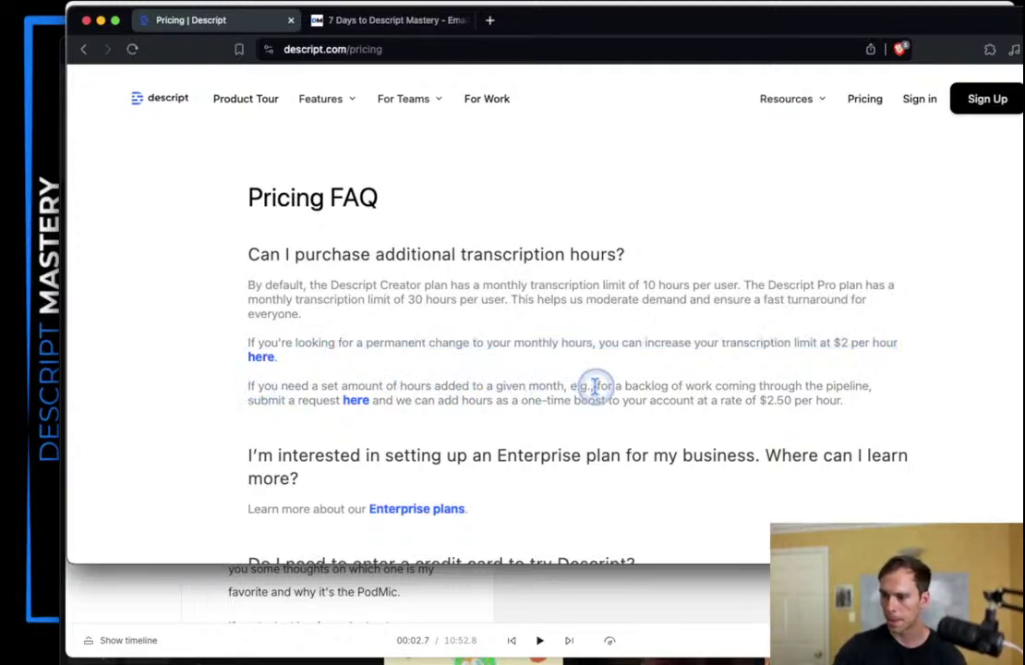
left_click_drag(596, 386, 845, 397)
left_click(746, 370)
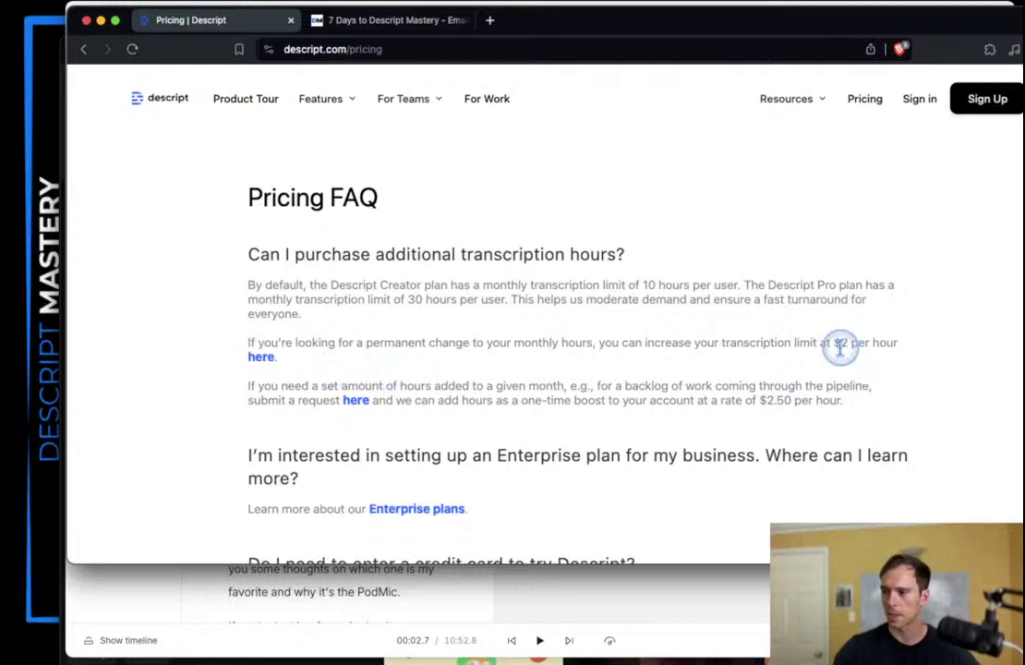
left_click_drag(836, 343, 881, 343)
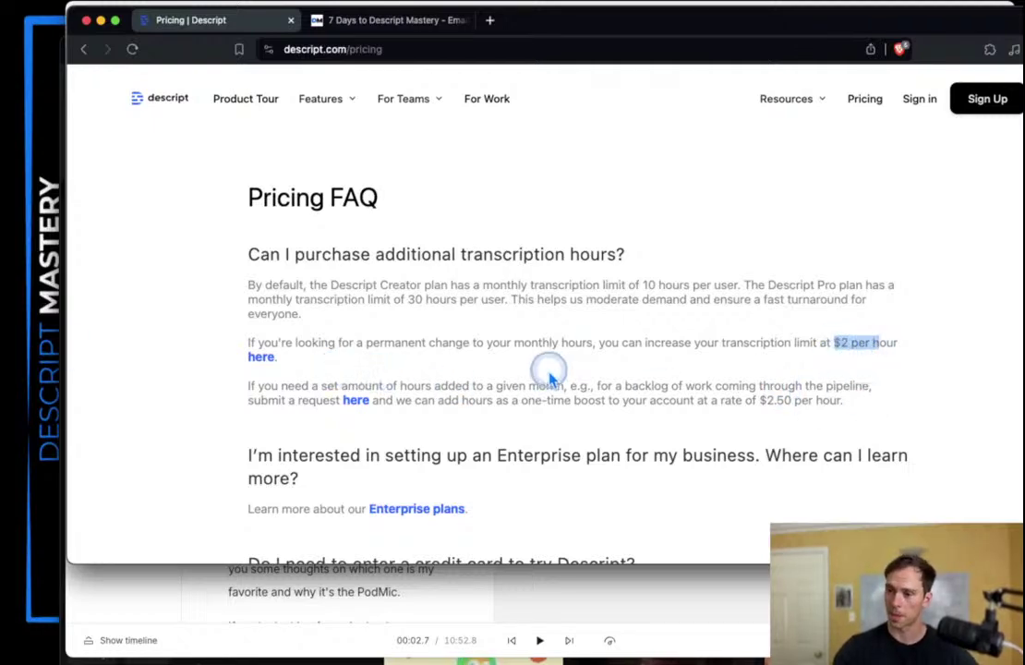
Step: Compare the Creator and Pro plan prices under annual and monthly billing, ending on monthly billing
scroll(522, 440, "up", 15)
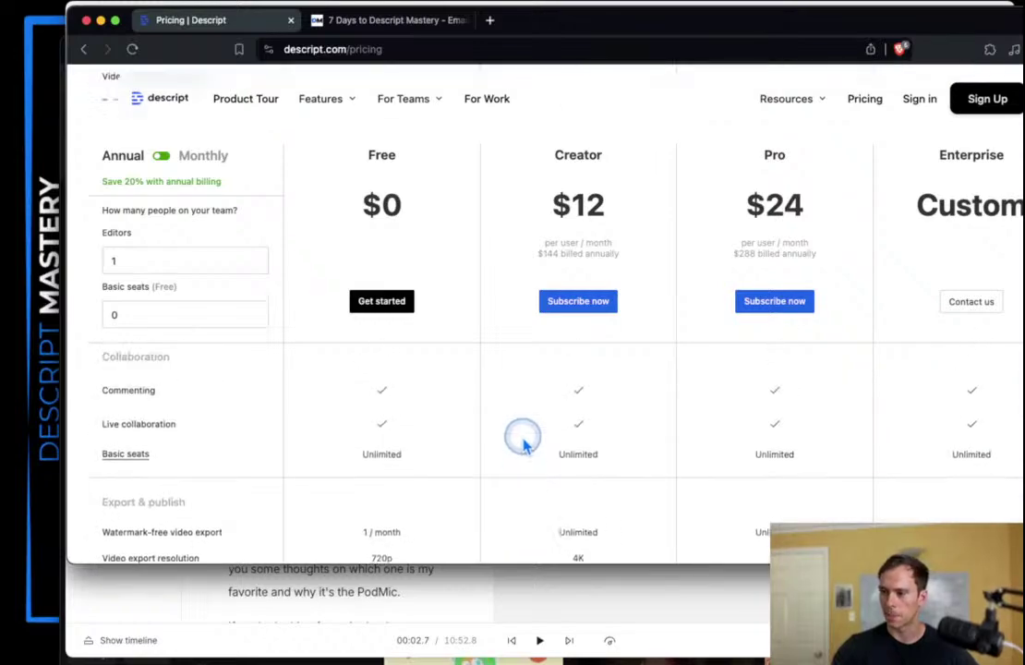
scroll(522, 443, "up", 10)
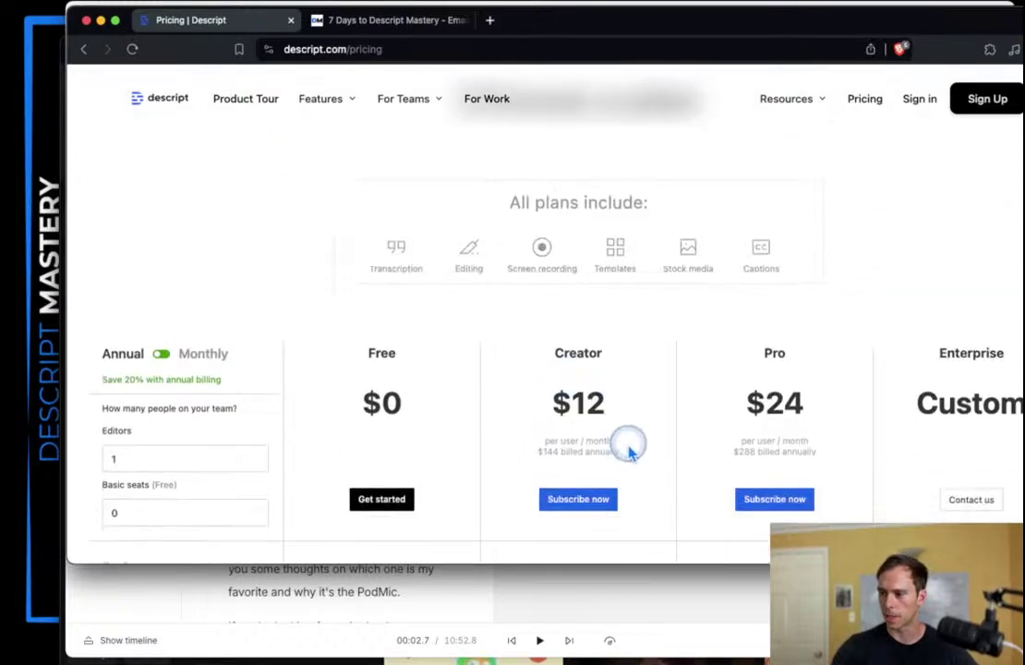
scroll(630, 453, "down", 4)
left_click_drag(745, 214, 824, 267)
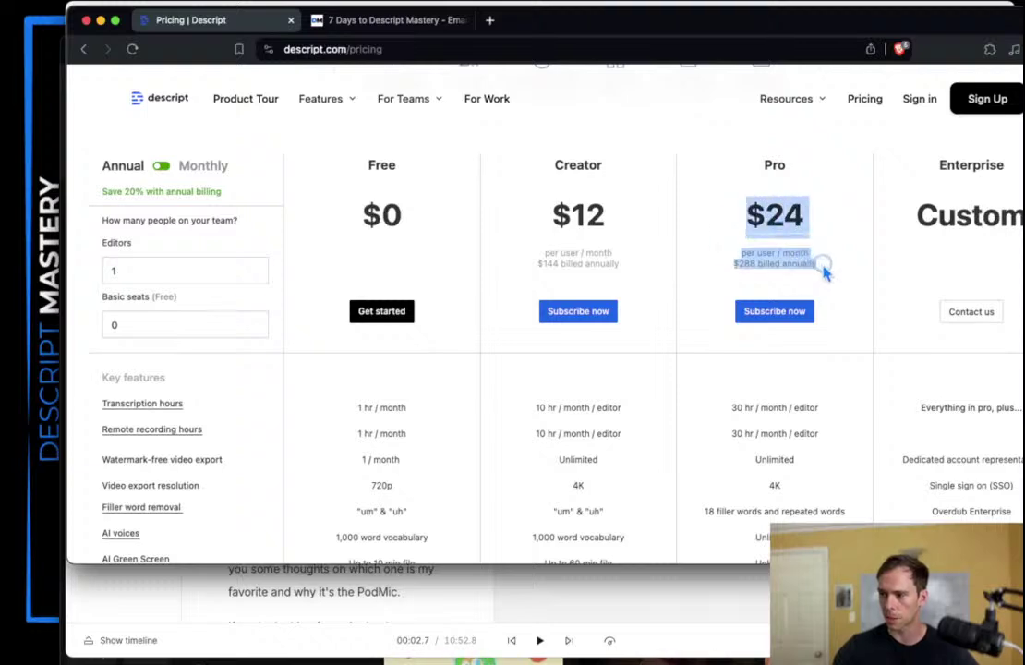
left_click(175, 166)
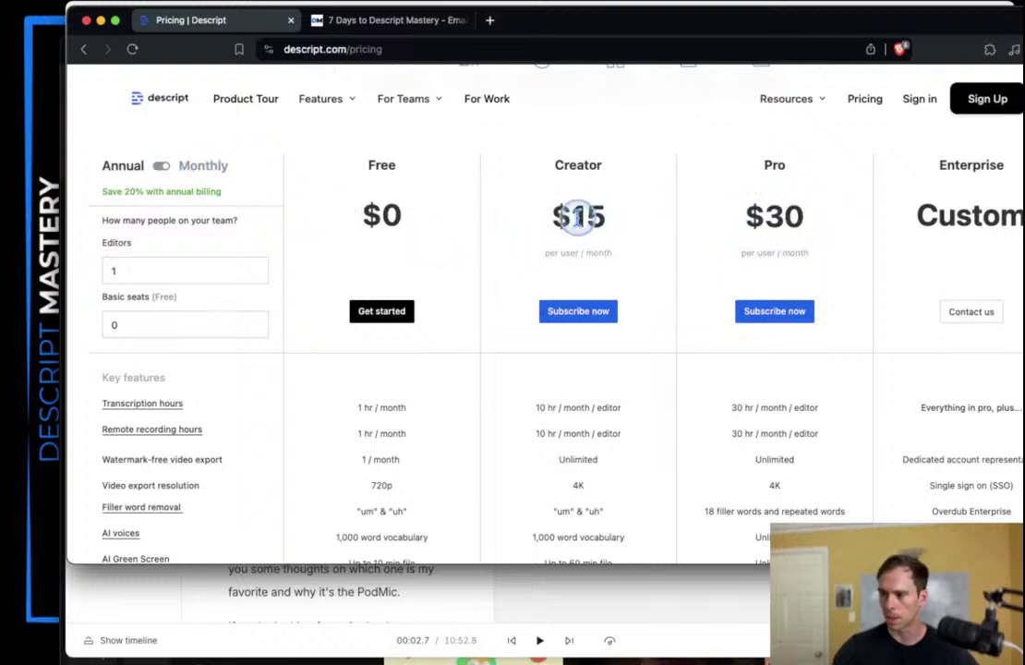
left_click_drag(578, 216, 628, 231)
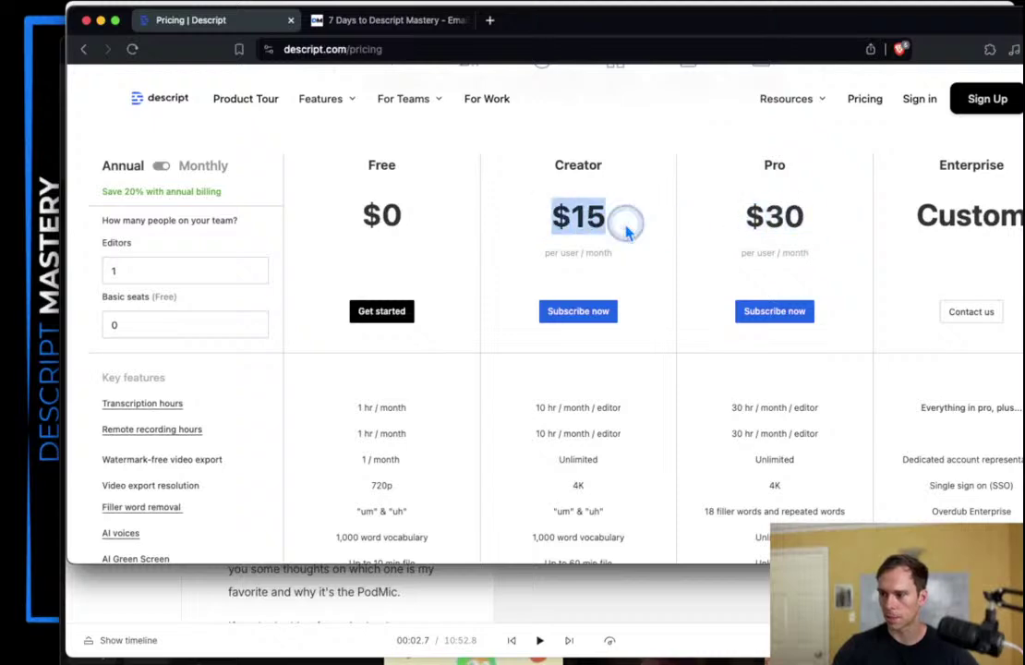
left_click(161, 166)
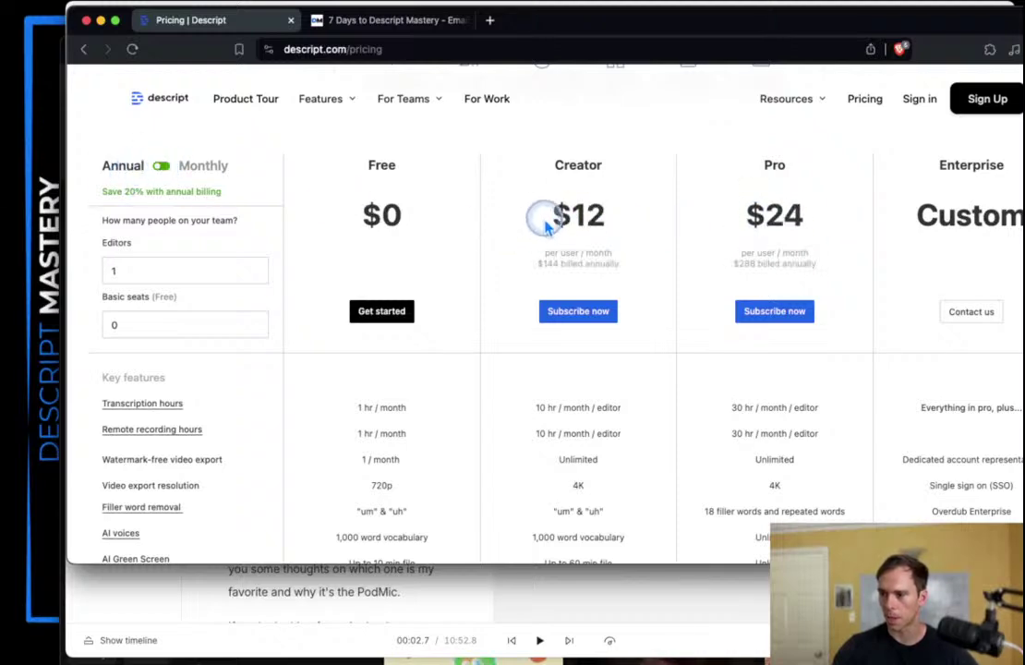
left_click_drag(545, 222, 616, 219)
left_click_drag(766, 217, 805, 216)
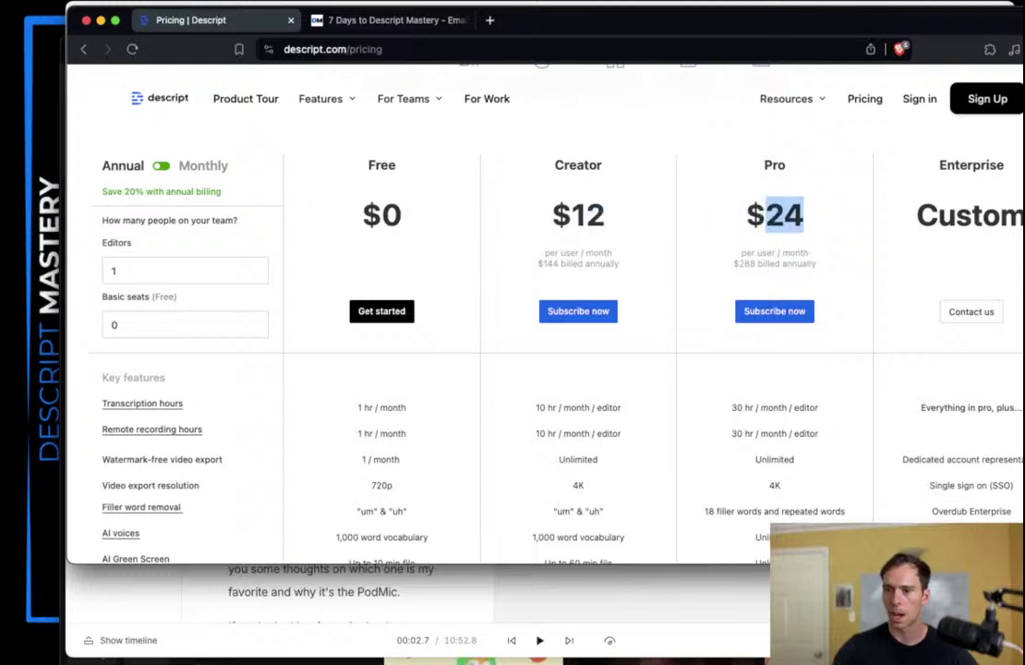
left_click(163, 170)
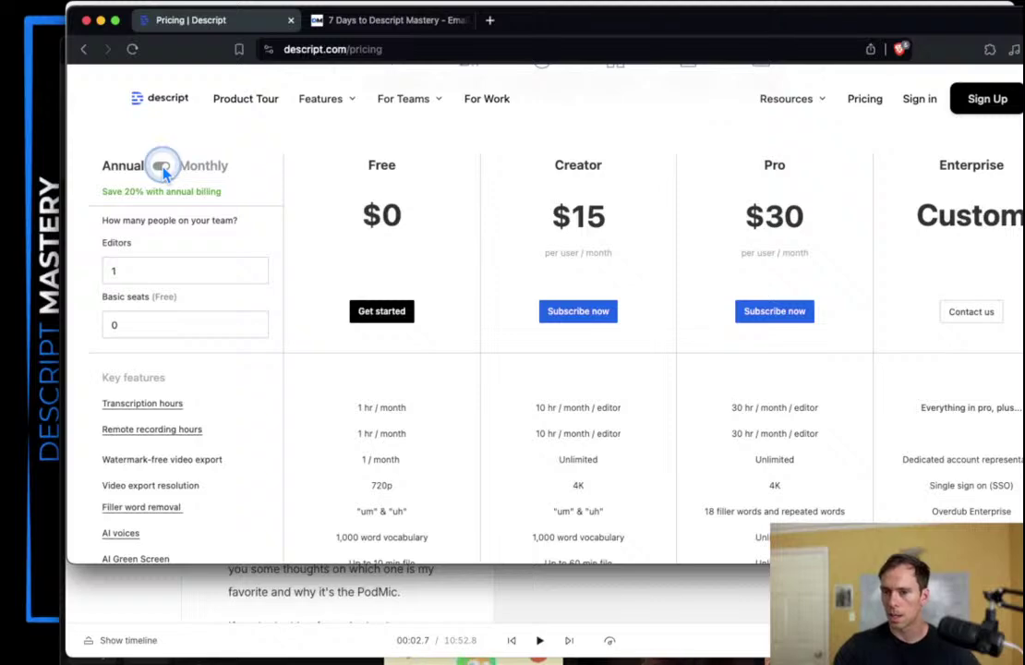
Step: Examine what all plans include and compare the key features of the Free, Creator and Pro plans
scroll(507, 380, "down", 1)
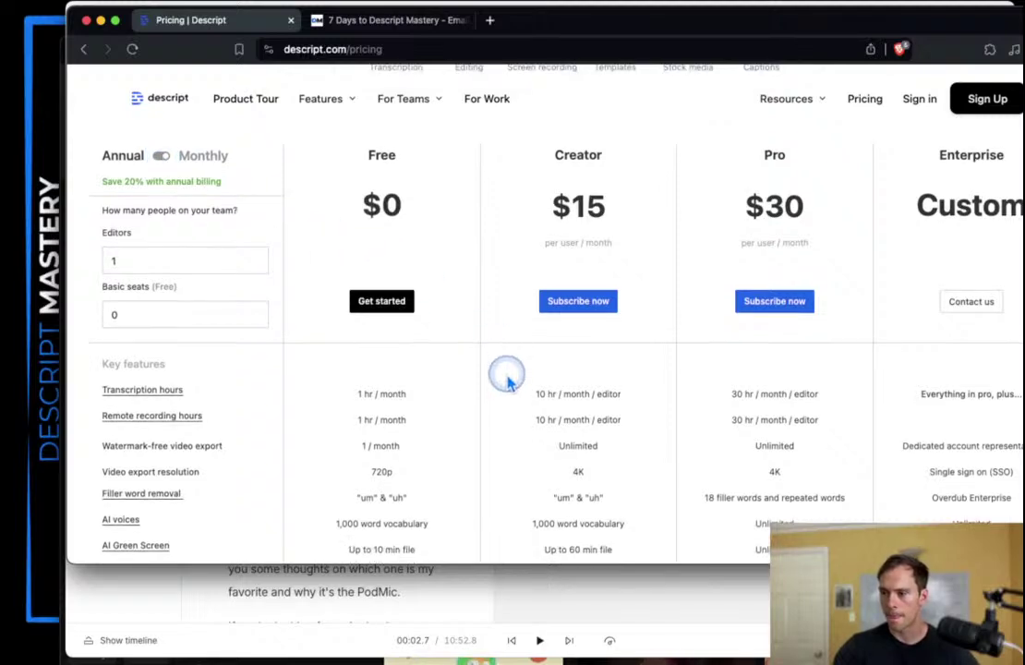
scroll(656, 379, "up", 3)
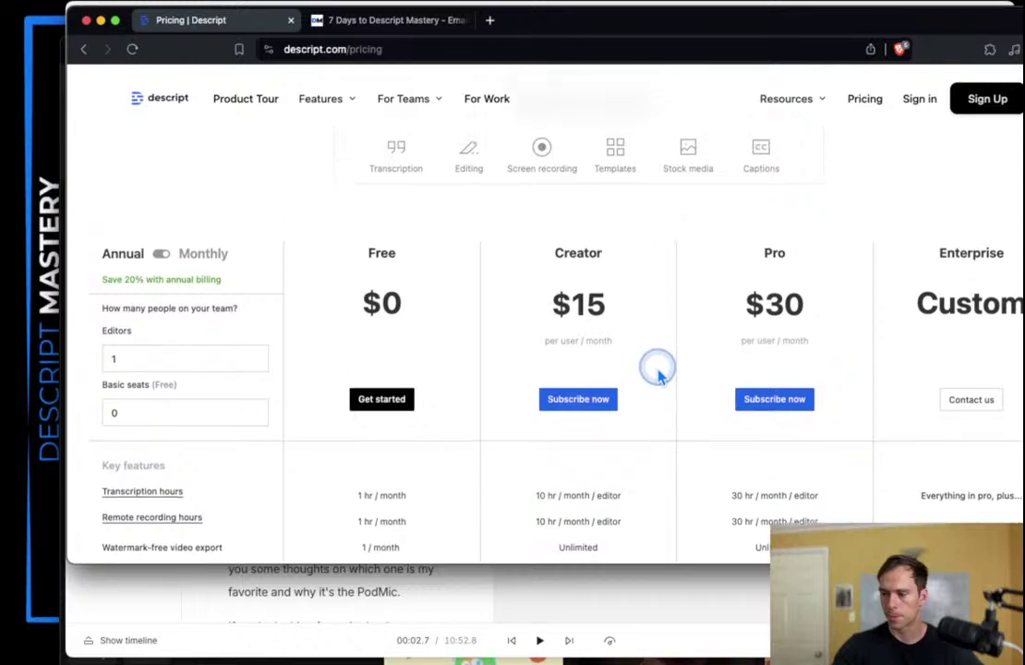
scroll(657, 374, "up", 5)
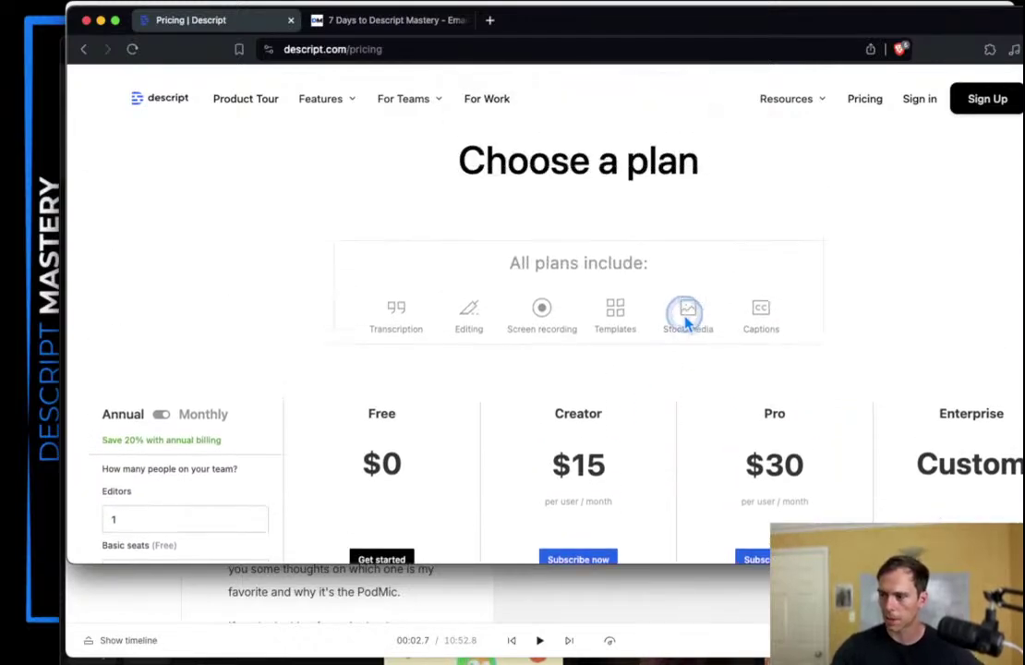
scroll(686, 321, "down", 8)
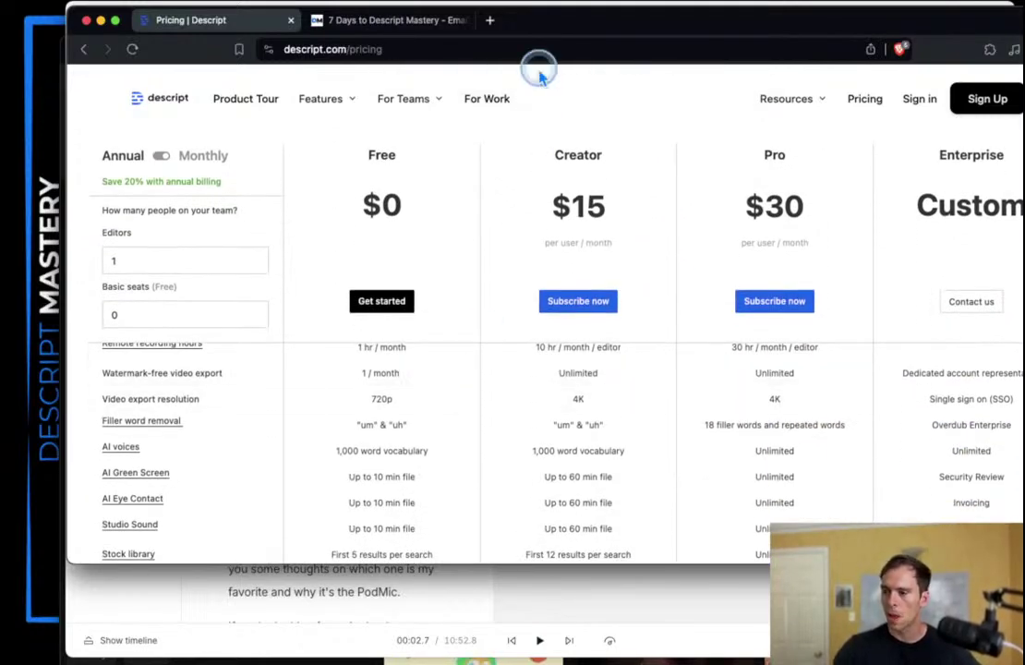
left_click_drag(568, 32, 568, 31)
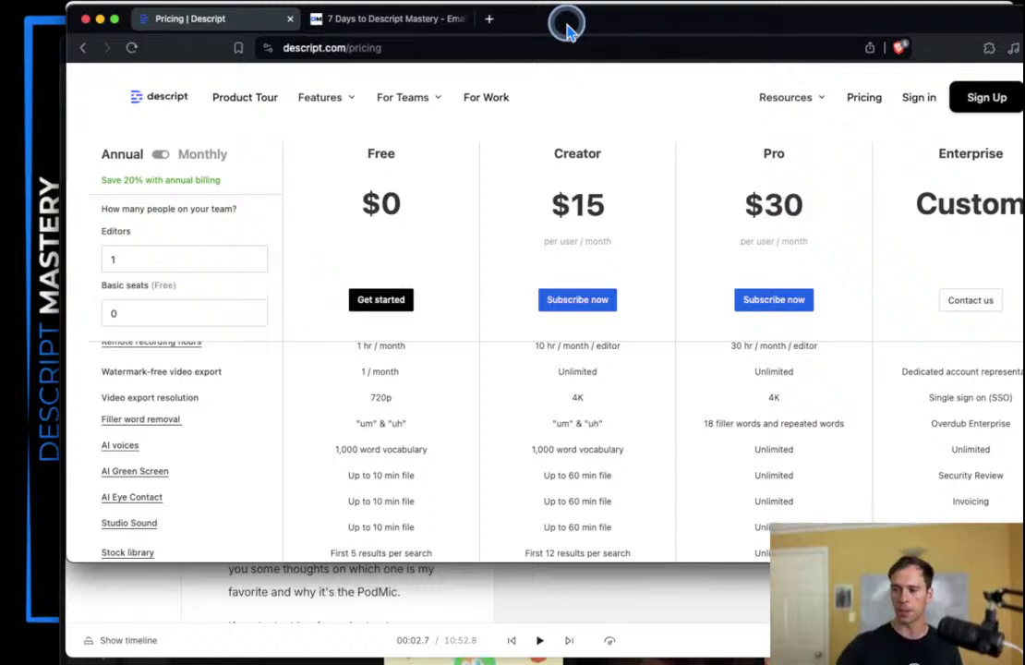
scroll(656, 415, "up", 2)
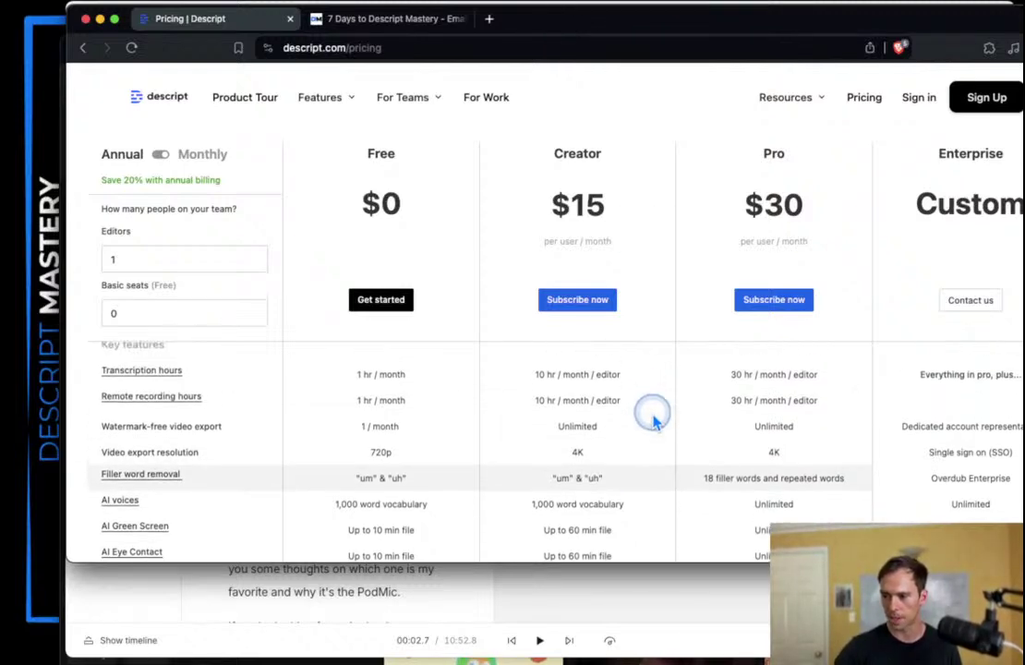
scroll(653, 420, "up", 2)
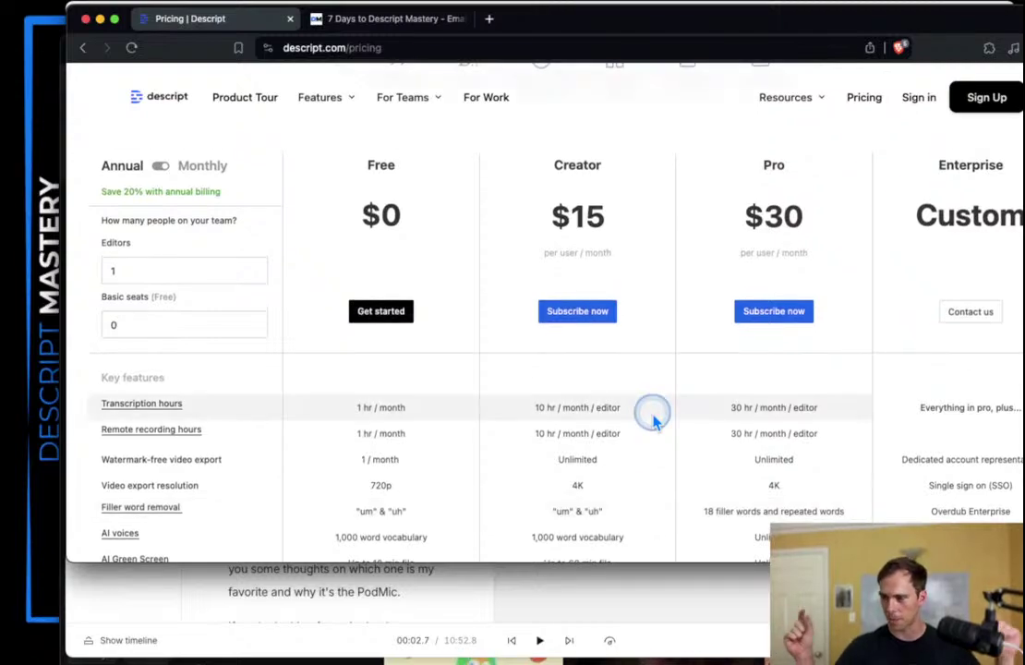
scroll(653, 420, "up", 5)
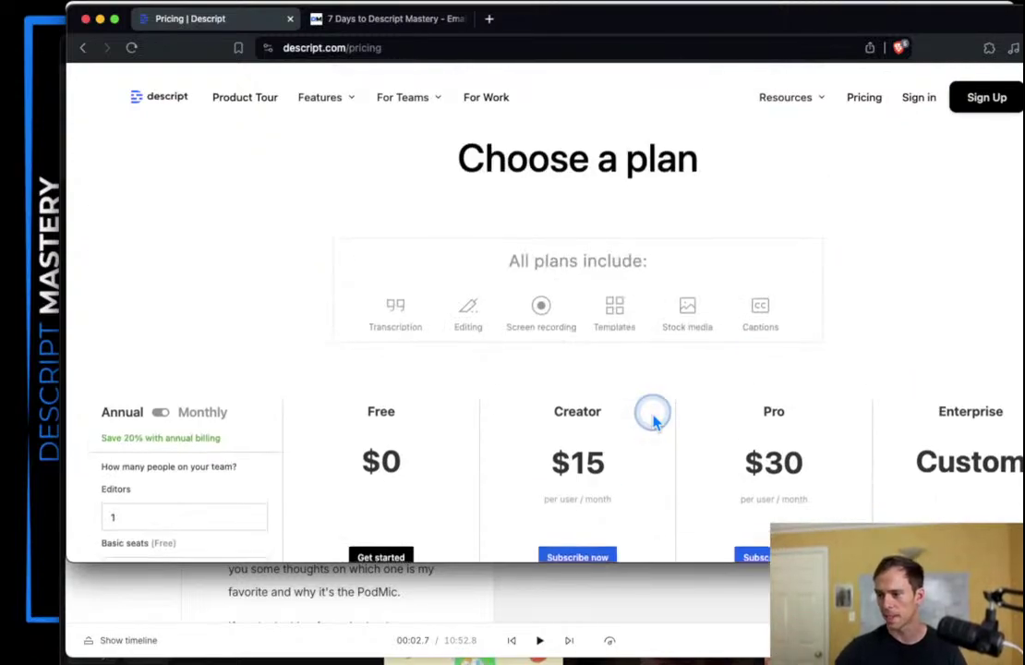
scroll(653, 420, "down", 5)
scroll(648, 408, "up", 5)
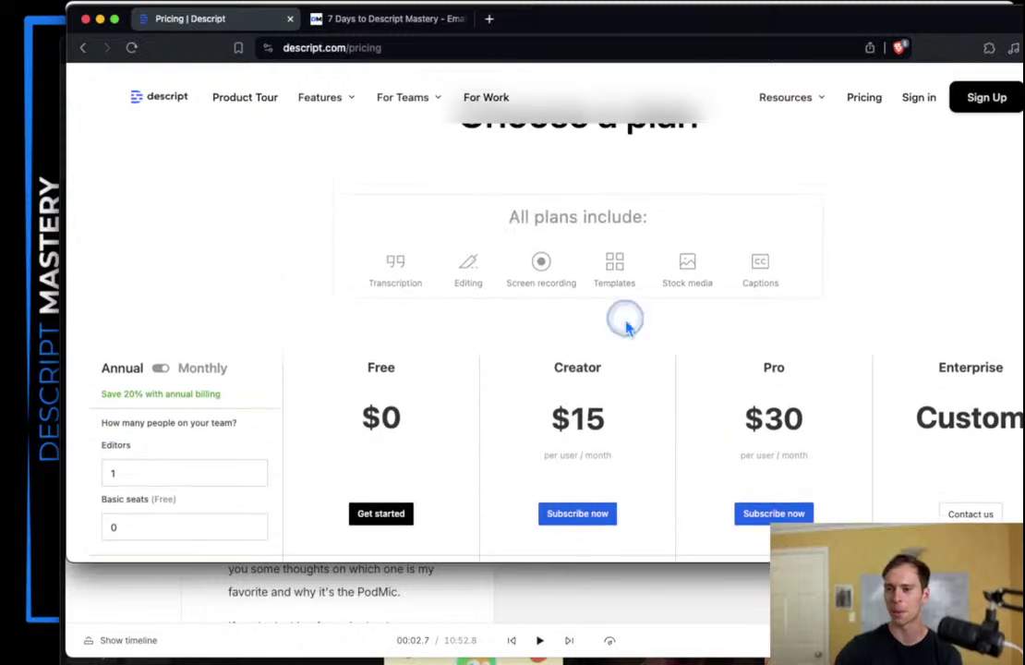
scroll(618, 390, "down", 5)
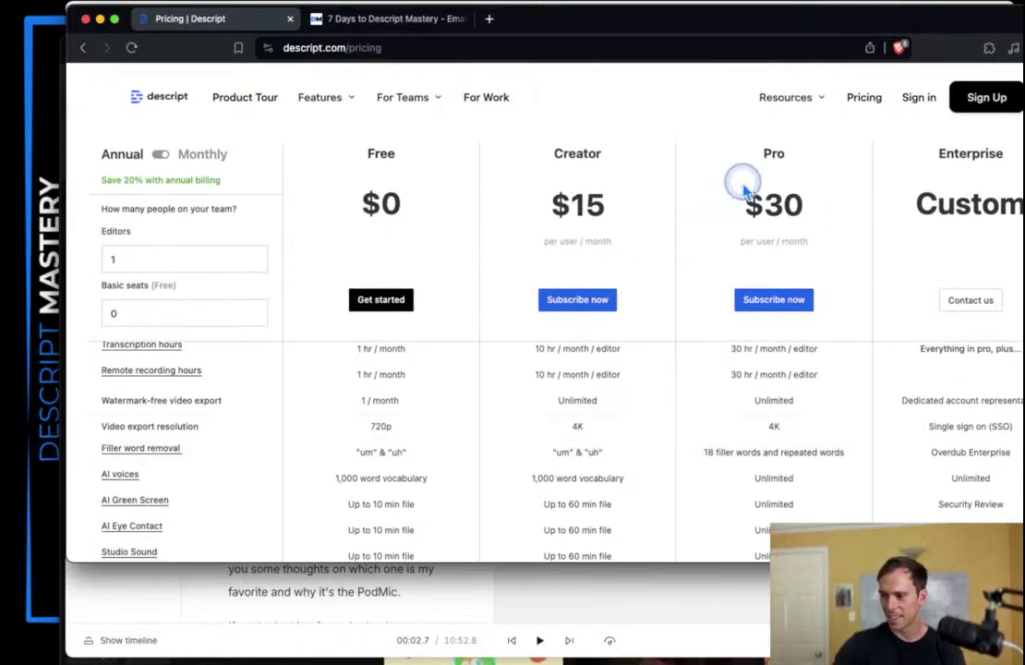
left_click_drag(755, 160, 819, 238)
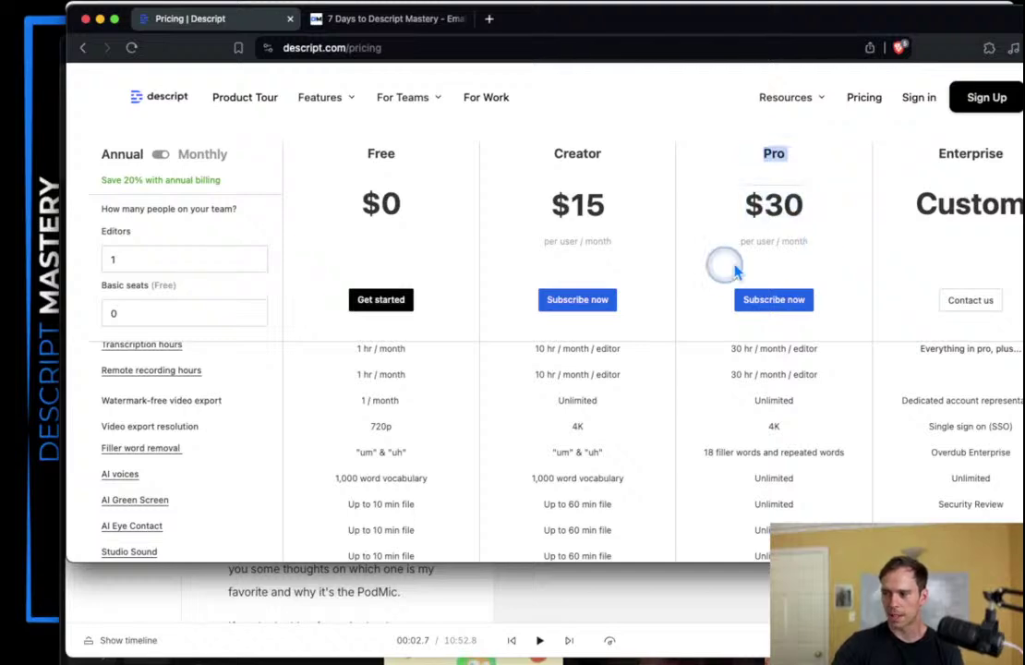
scroll(698, 494, "up", 5)
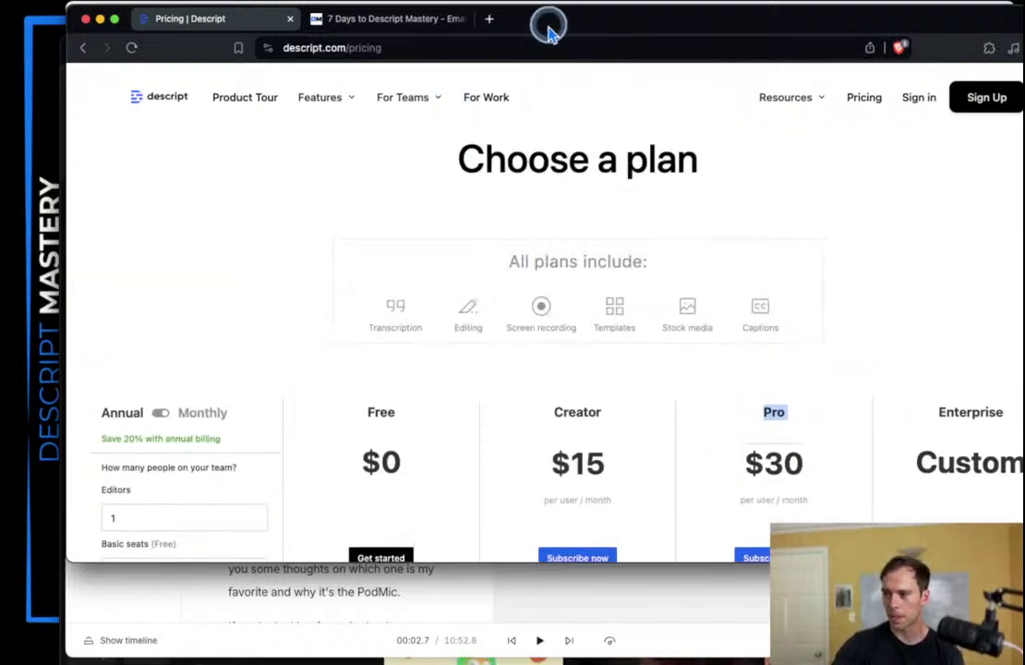
Step: Open the 7 Days to Descript Mastery email course page and review its lesson list, highlighting the Day 1 lesson
key("super+Tab")
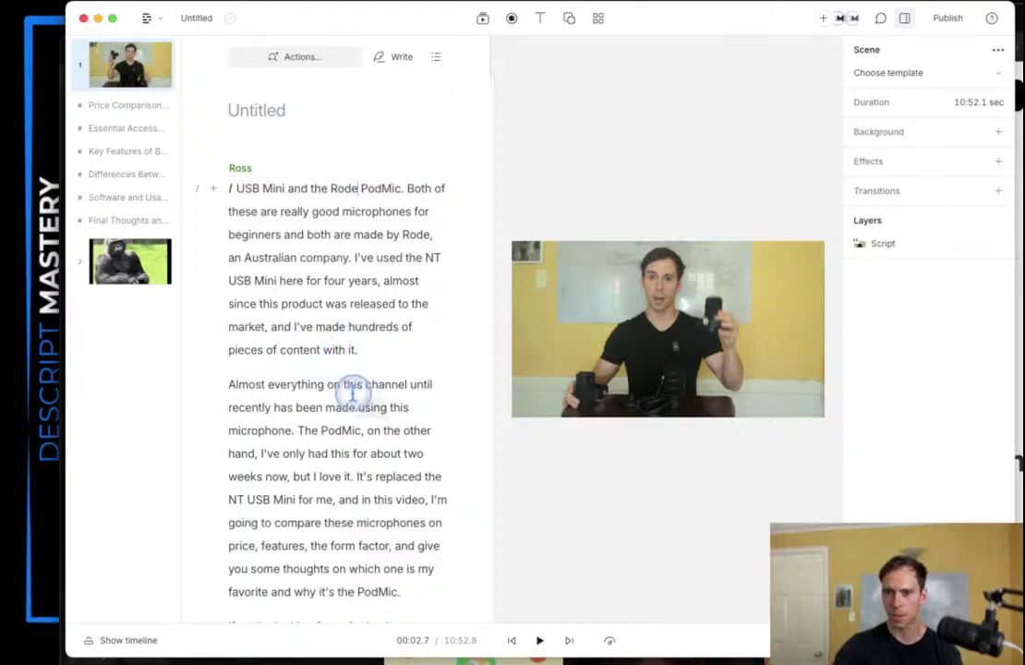
key("super+Tab")
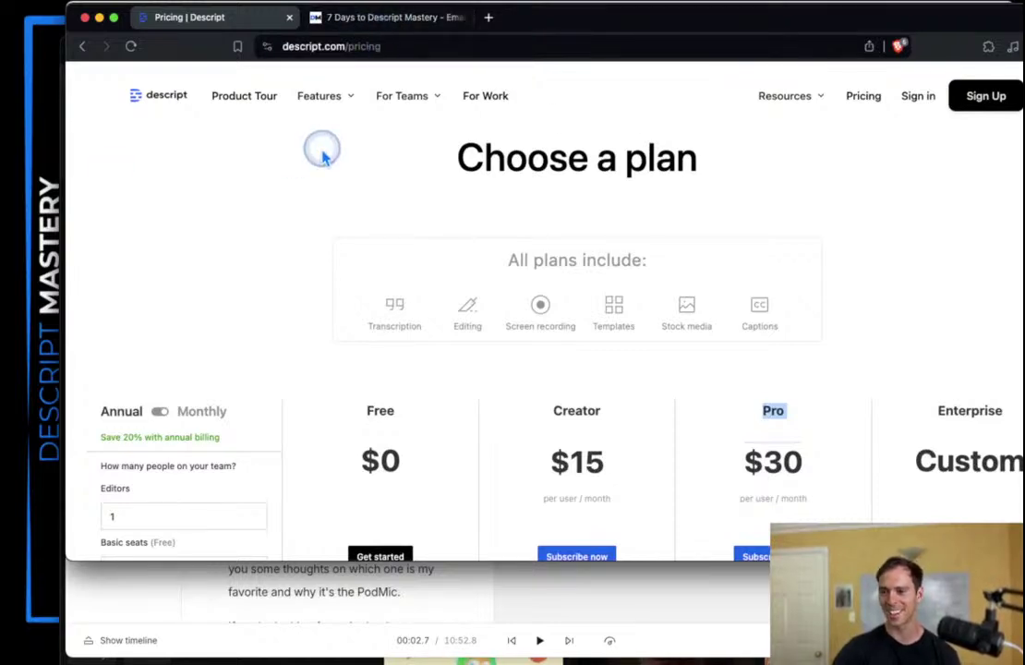
left_click(386, 19)
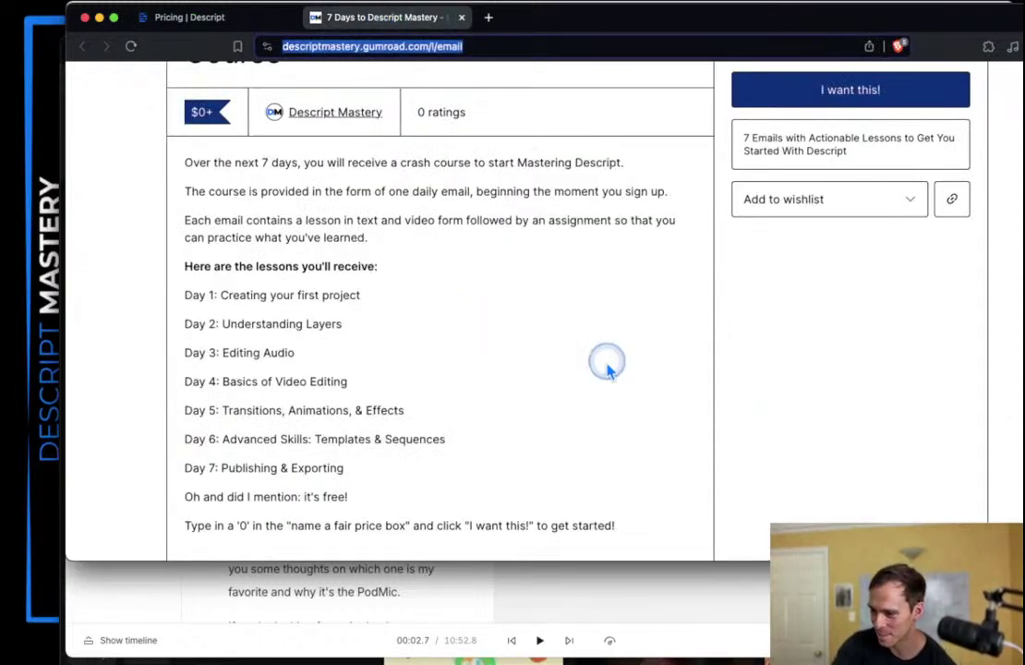
scroll(545, 338, "down", 1)
scroll(532, 340, "up", 1)
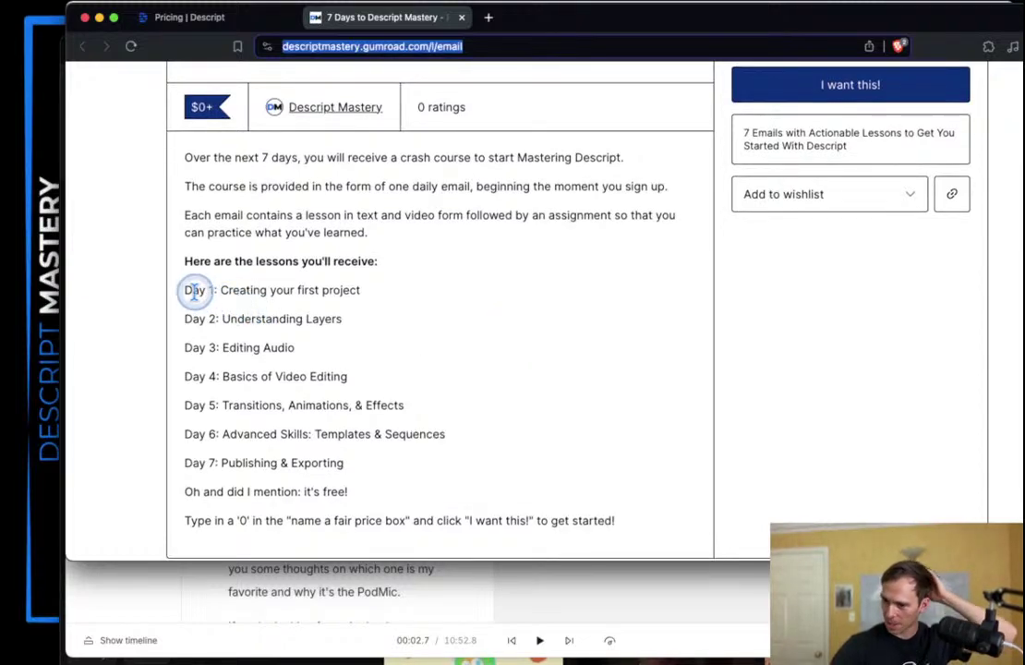
left_click_drag(193, 290, 338, 310)
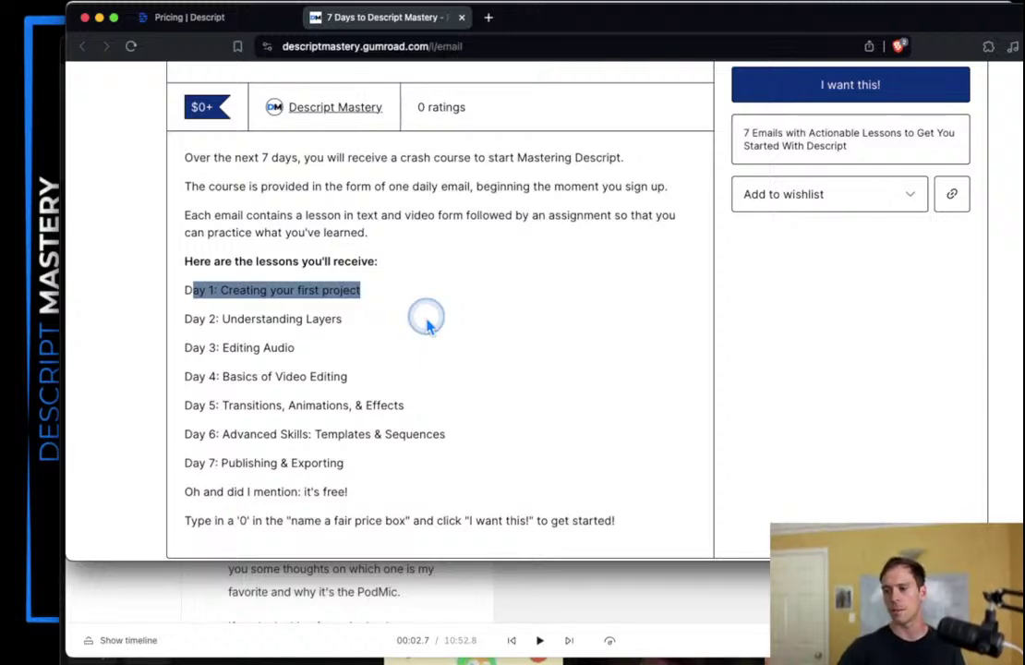
Step: Go through the email course's lesson list, highlighting the Day 2, Day 3, Day 4, Day 5 and Day 7 titles in turn
left_click_drag(185, 318, 378, 327)
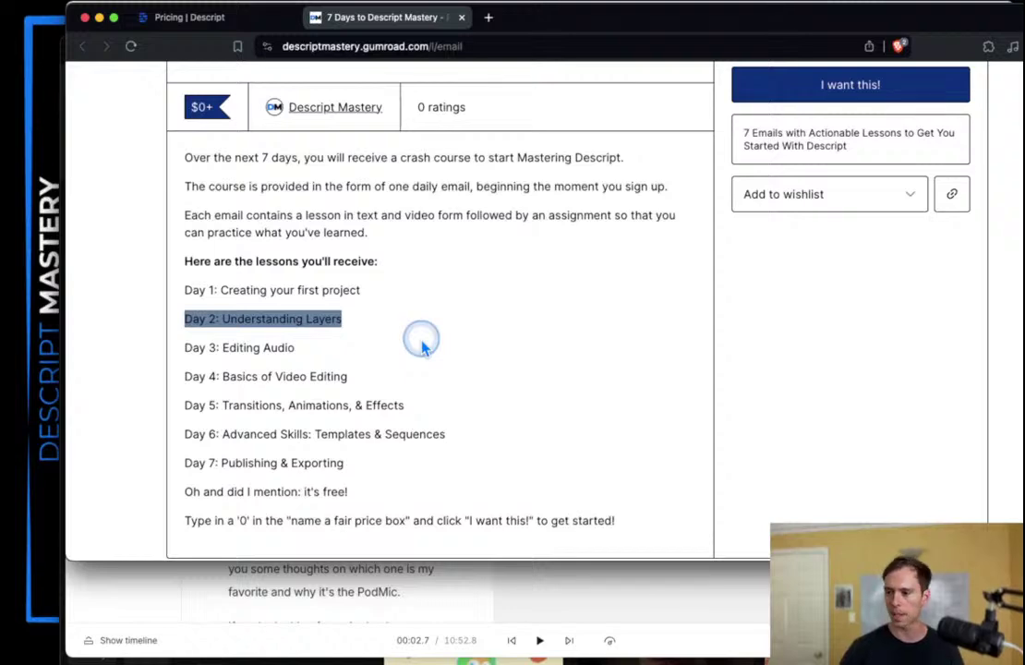
left_click_drag(184, 349, 295, 351)
left_click_drag(185, 377, 382, 393)
left_click_drag(191, 406, 418, 423)
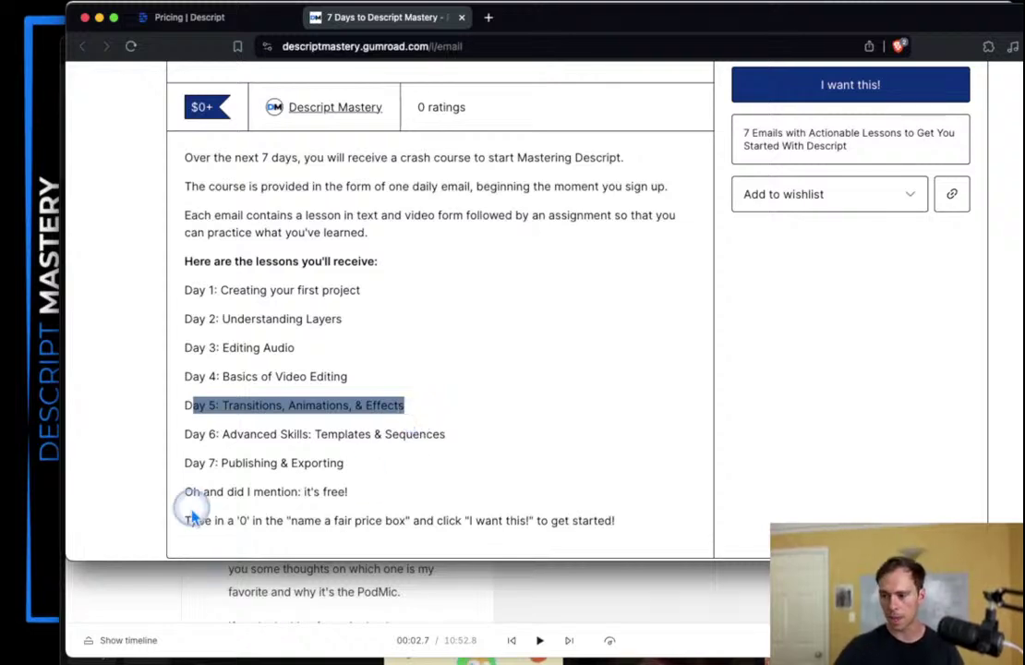
left_click_drag(184, 463, 404, 475)
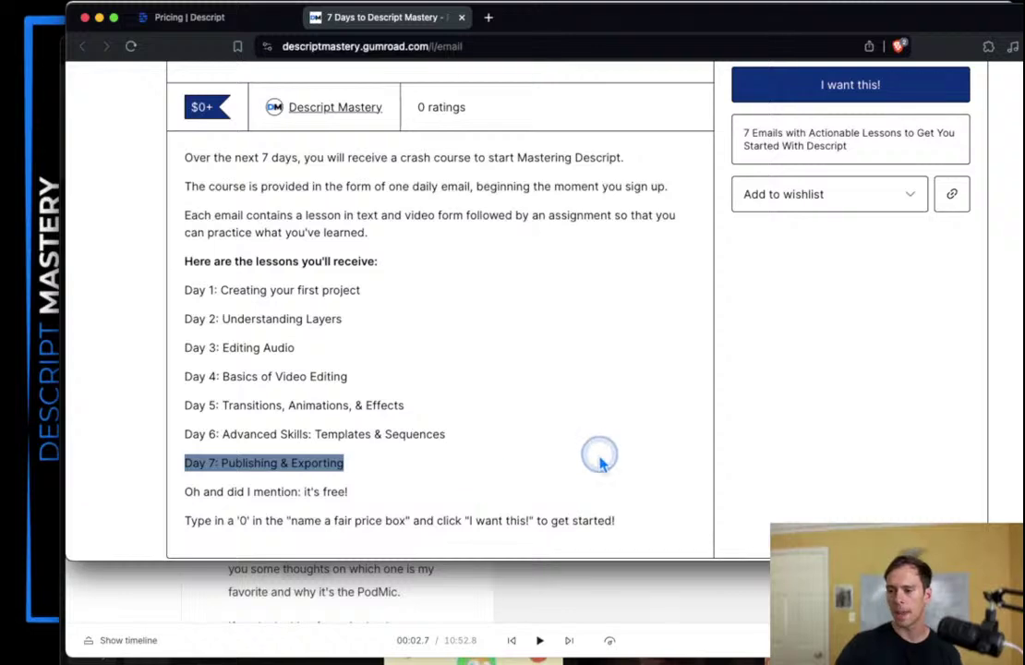
Step: Highlight "Templates" in the Day 6 lesson title and review the course description and its free sign-up instructions
scroll(602, 457, "up", 1)
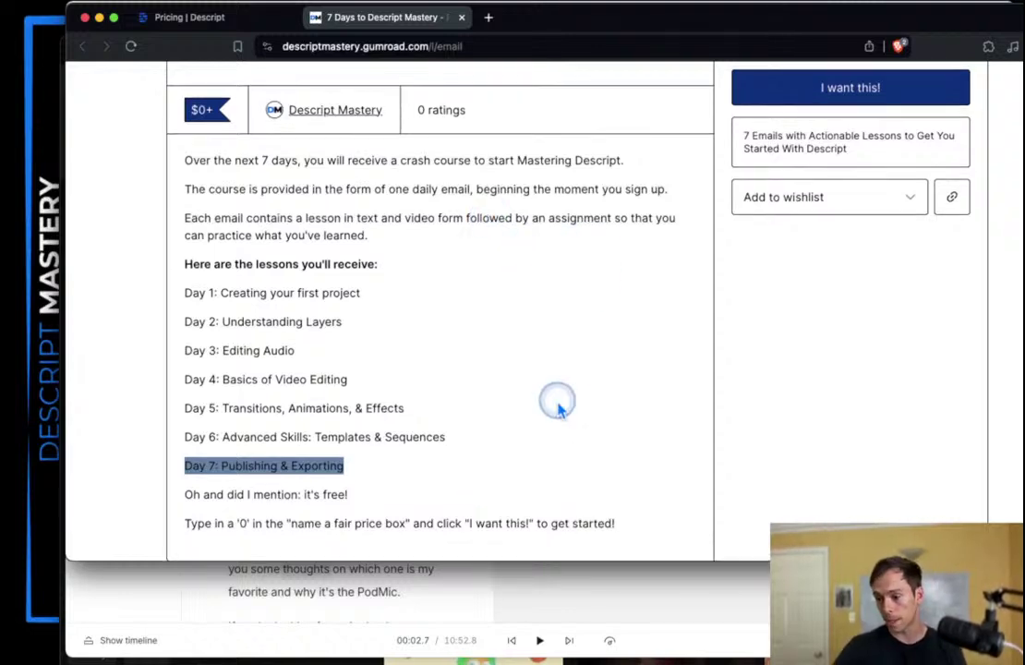
scroll(558, 406, "down", 1)
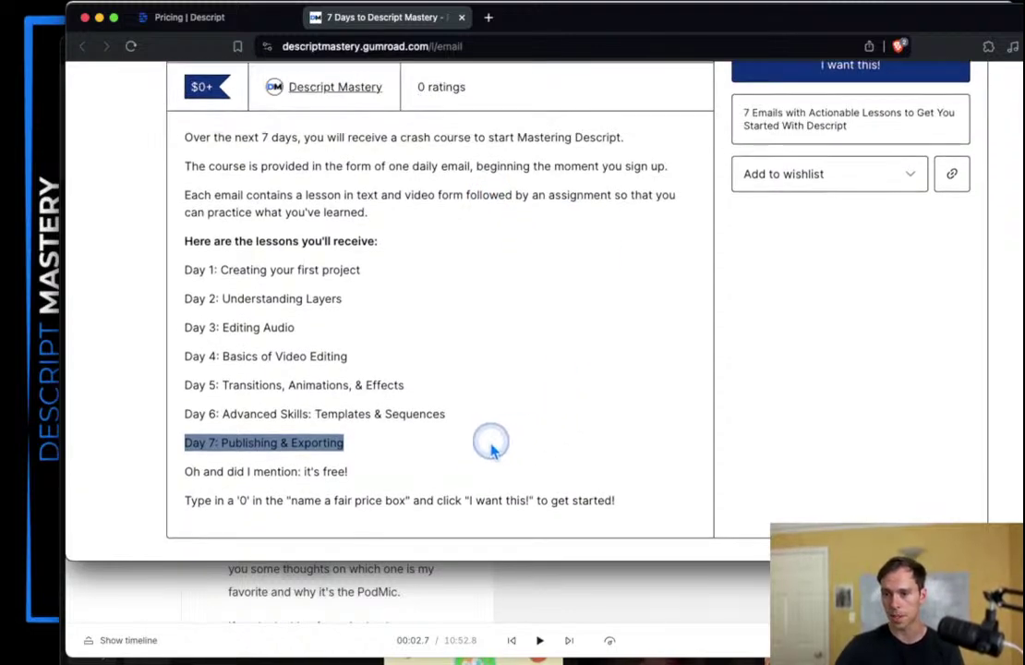
left_click_drag(319, 414, 365, 415)
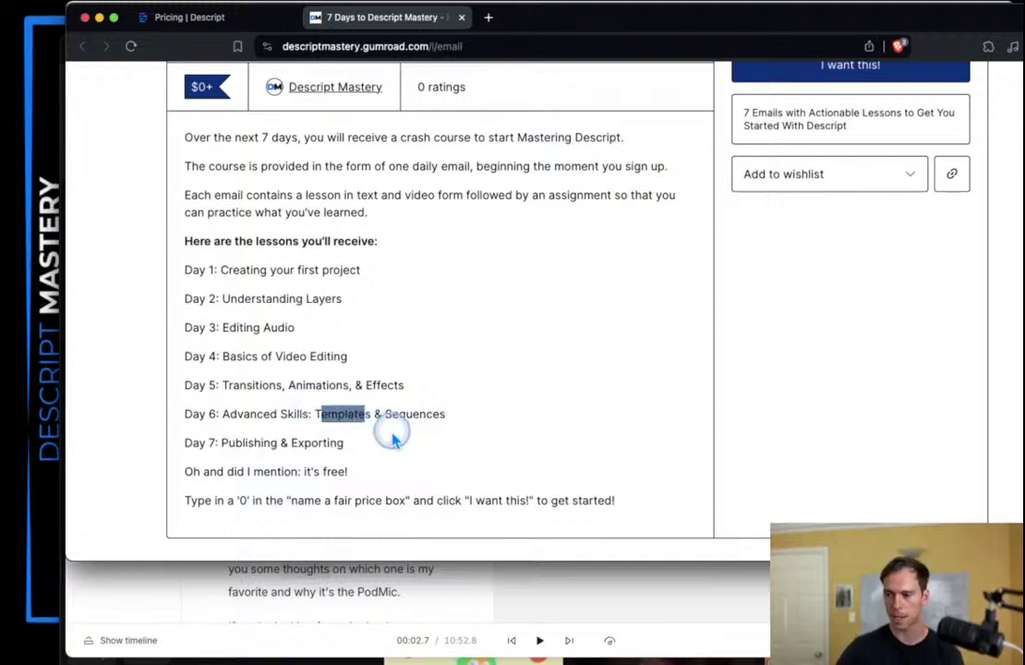
scroll(626, 432, "up", 1)
scroll(626, 432, "up", 1)
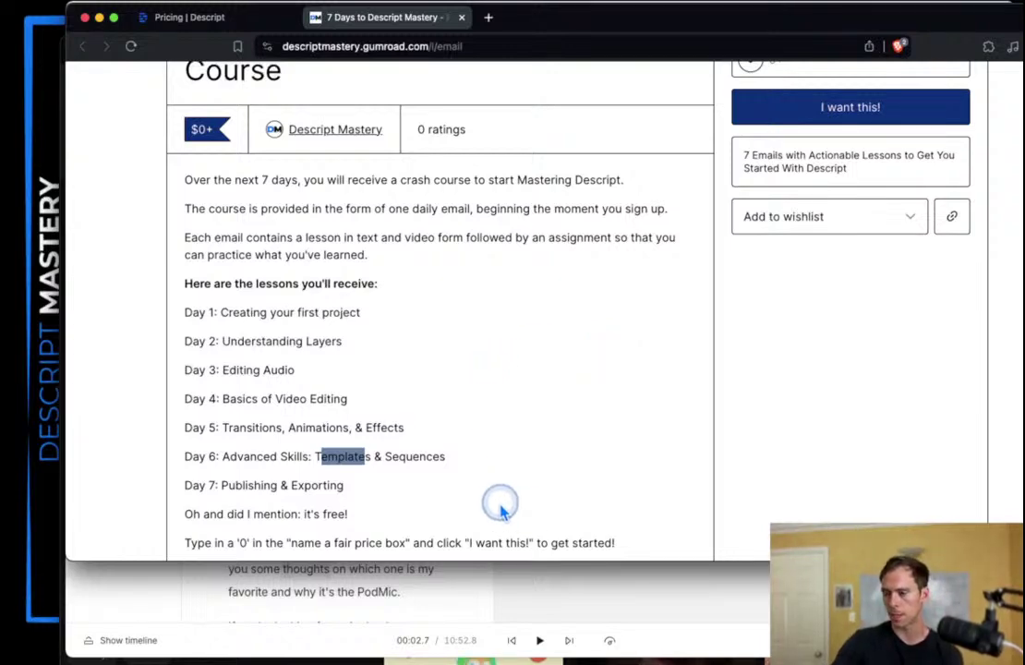
scroll(436, 496, "down", 1)
scroll(436, 496, "down", 2)
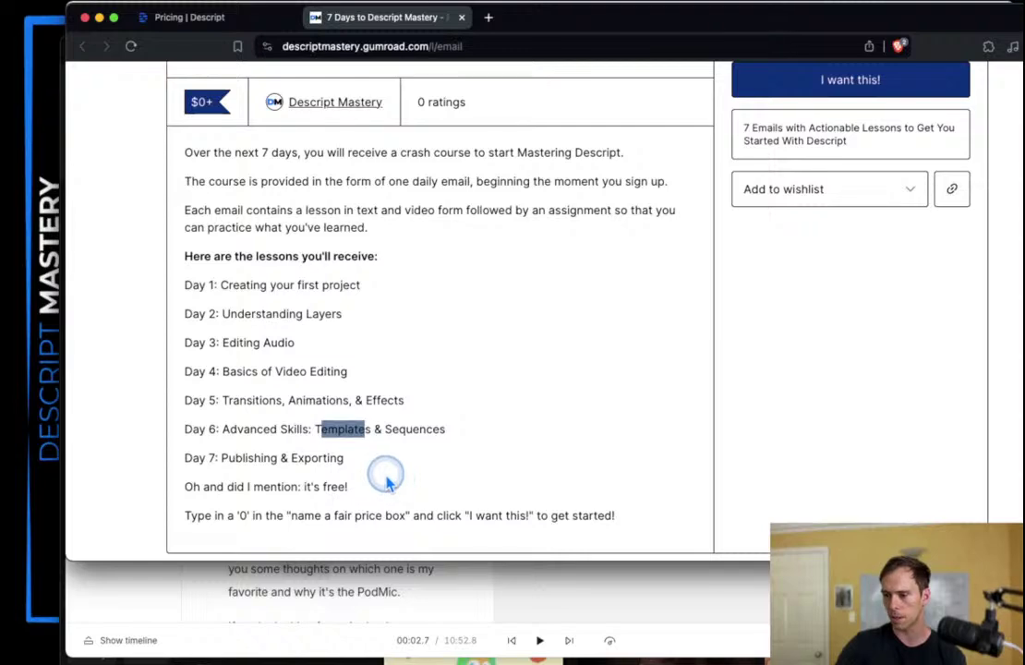
scroll(384, 475, "up", 2)
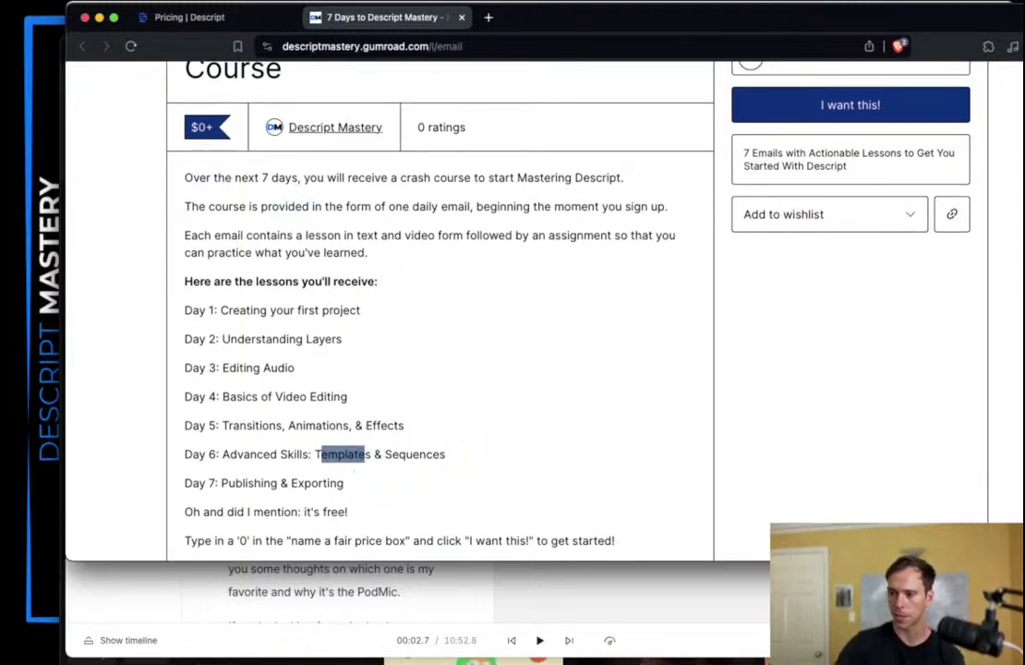
scroll(727, 451, "up", 1)
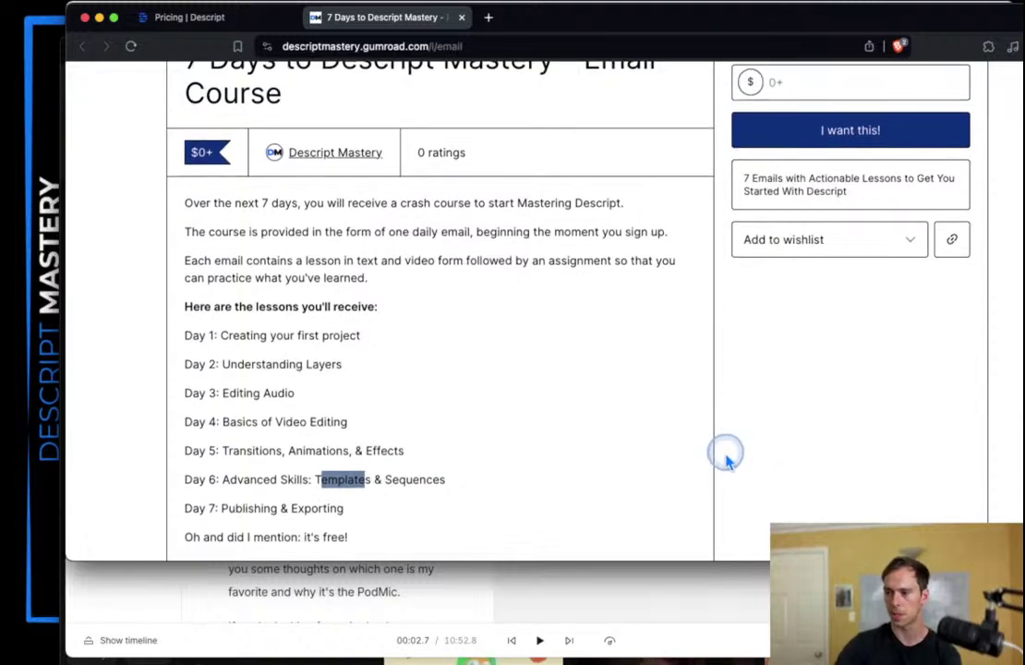
scroll(727, 457, "down", 1)
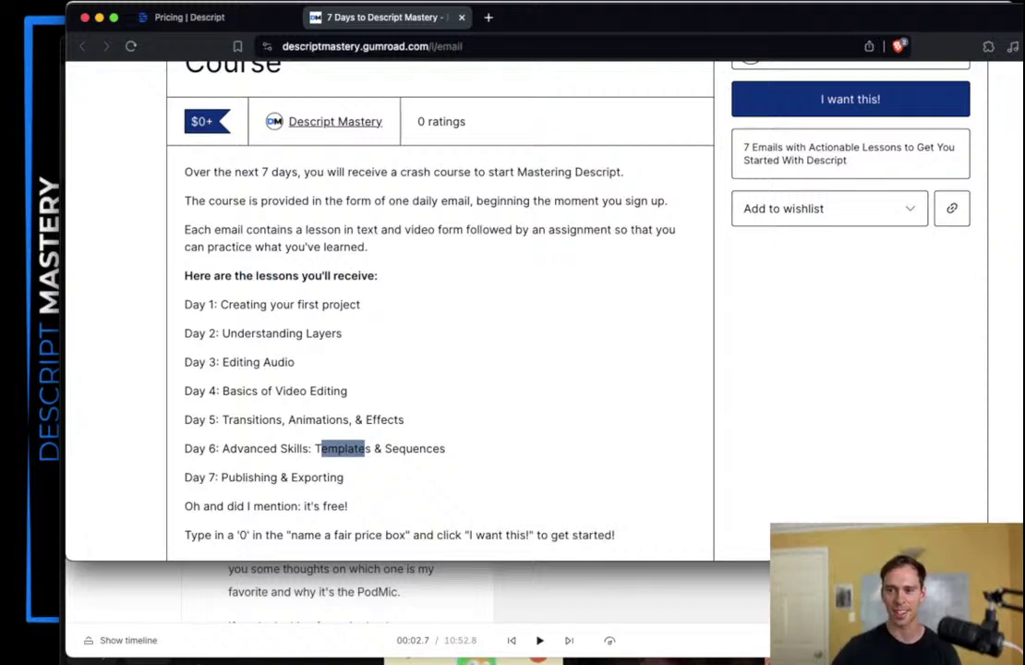
key("super+Tab")
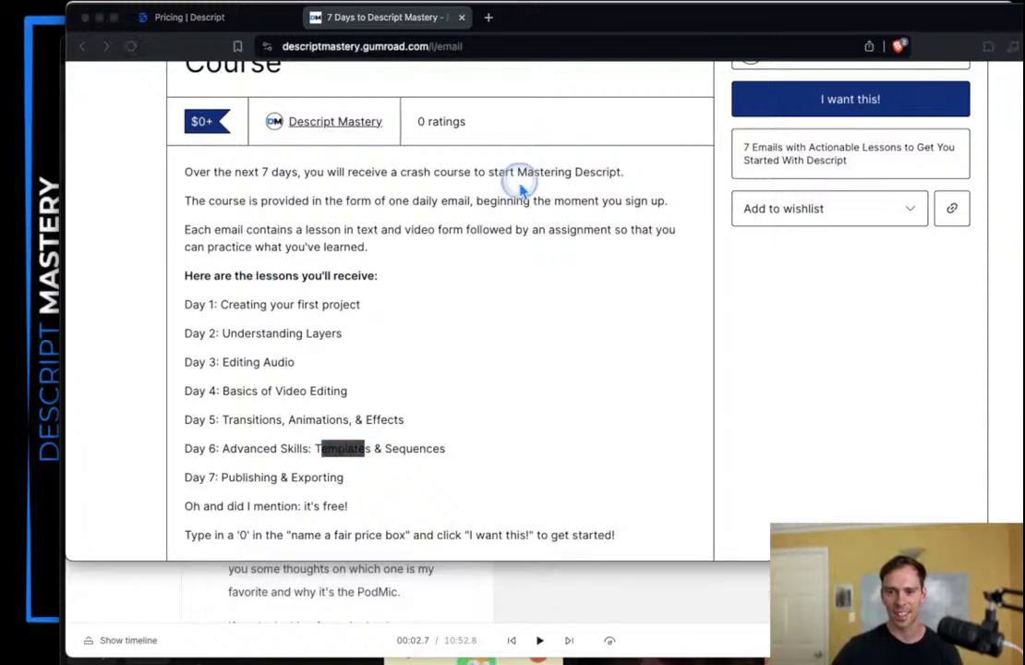